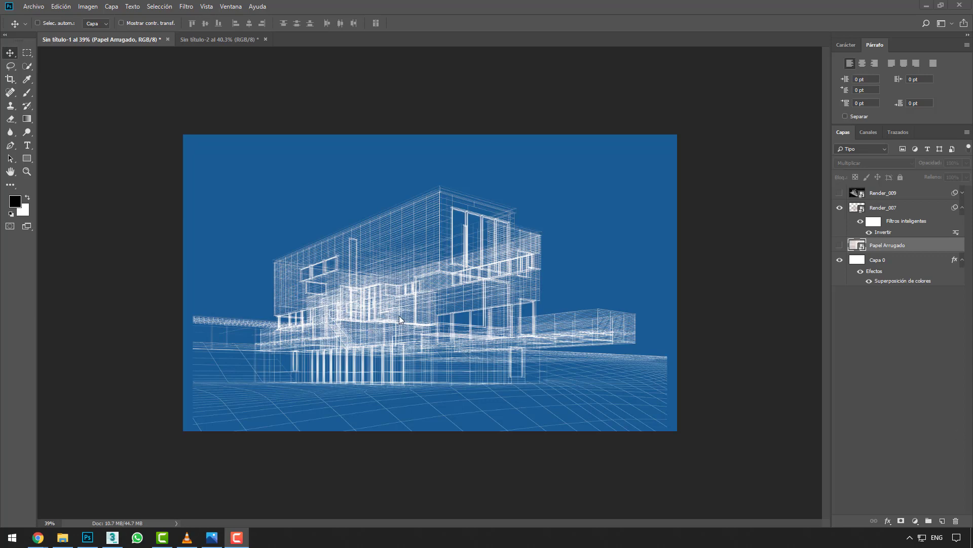
Zoom the Photoshop canvas, then hide Render_007 and show the Render_009 car render
alt+scroll(418, 311, up, 2)
alt+scroll(418, 316, up, 2)
alt+scroll(351, 333, up, 3)
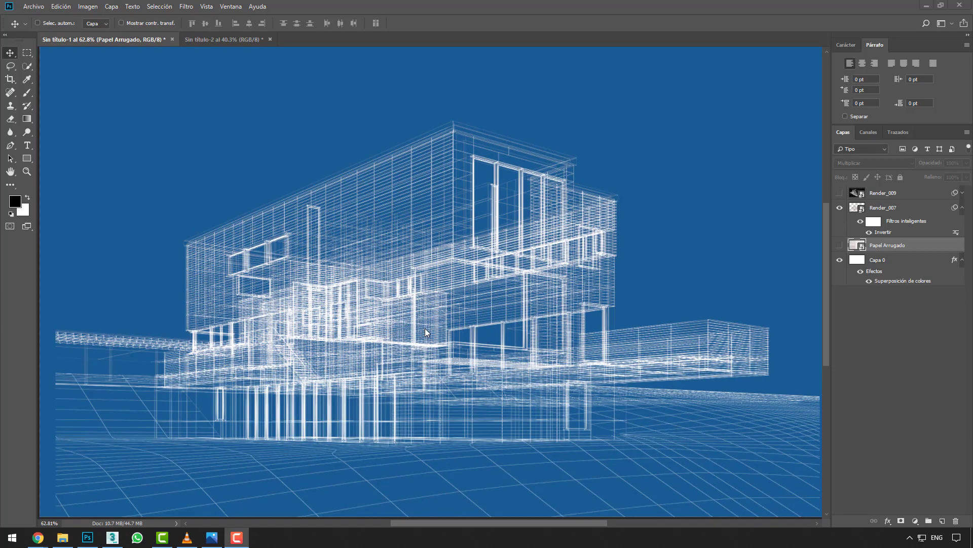
alt+scroll(425, 327, down, 2)
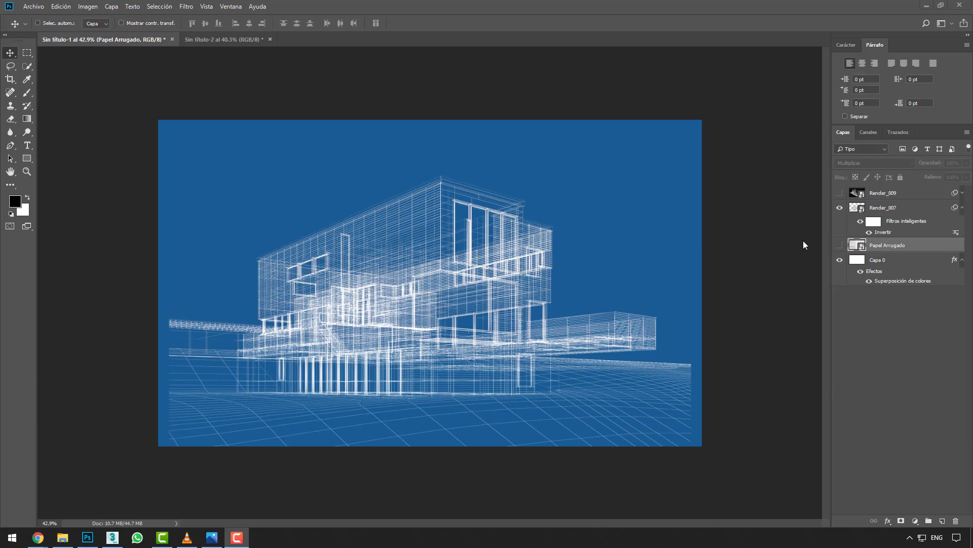
click(840, 207)
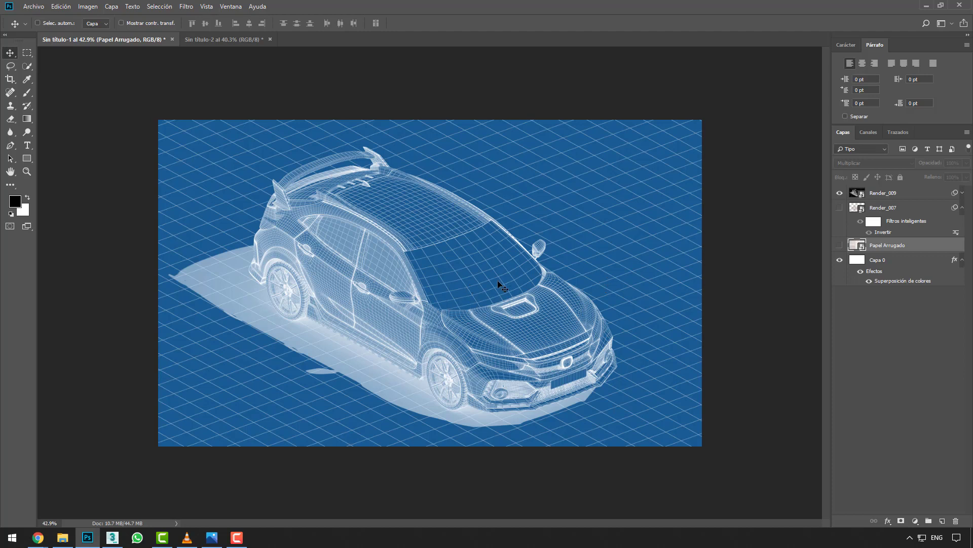
Show the Papel Arrugado paper texture layer and switch to the 3ds Max teapot scene
click(841, 245)
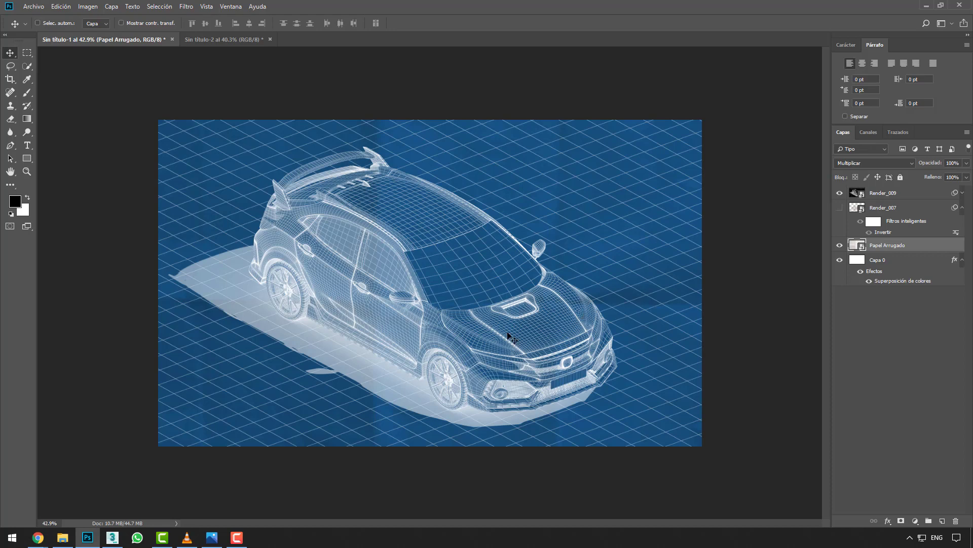
key(alt+Tab)
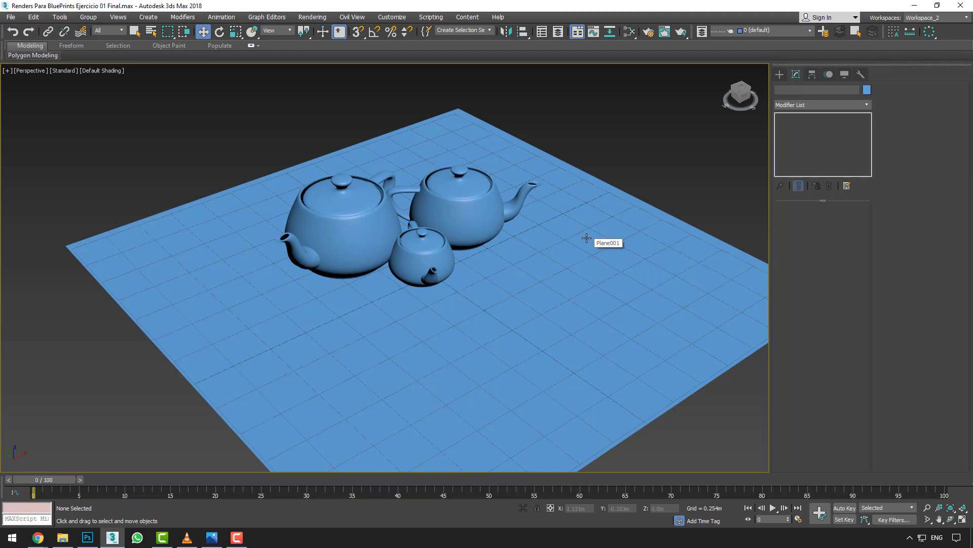
Enable Edged Faces (F4) so the teapots and Plane001 show mesh edges
click(597, 226)
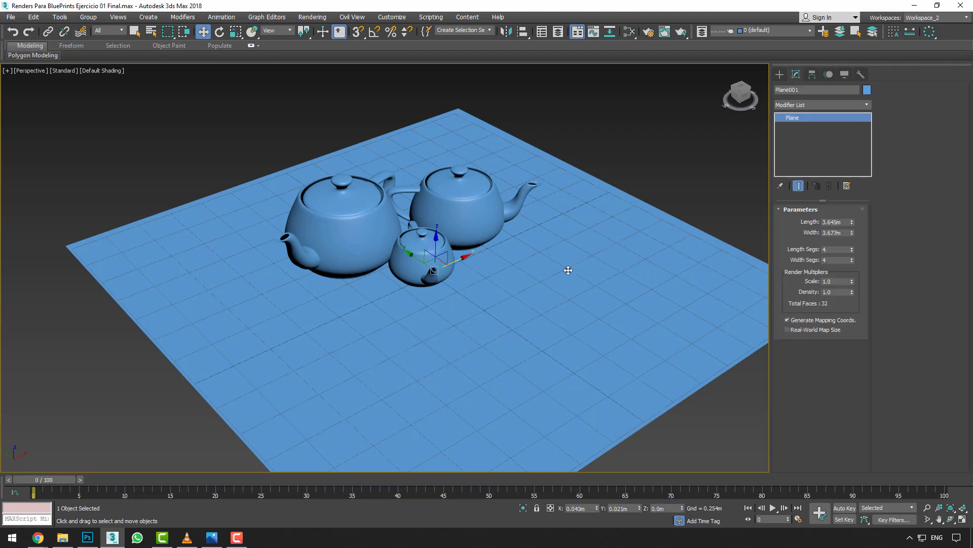
mouse_move(567, 273)
alt+middle_down()
mouse_move(524, 255)
mouse_move(476, 255)
alt+middle_up()
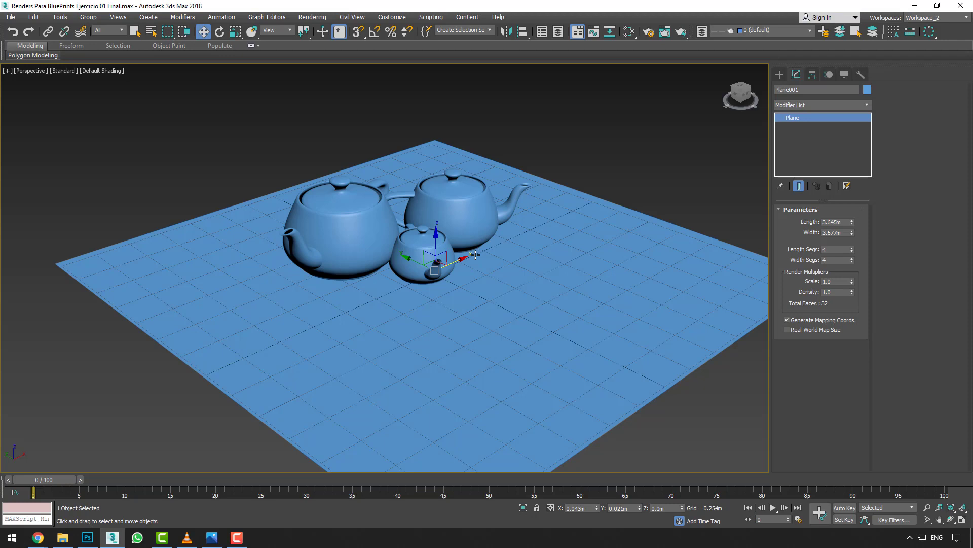
click(583, 172)
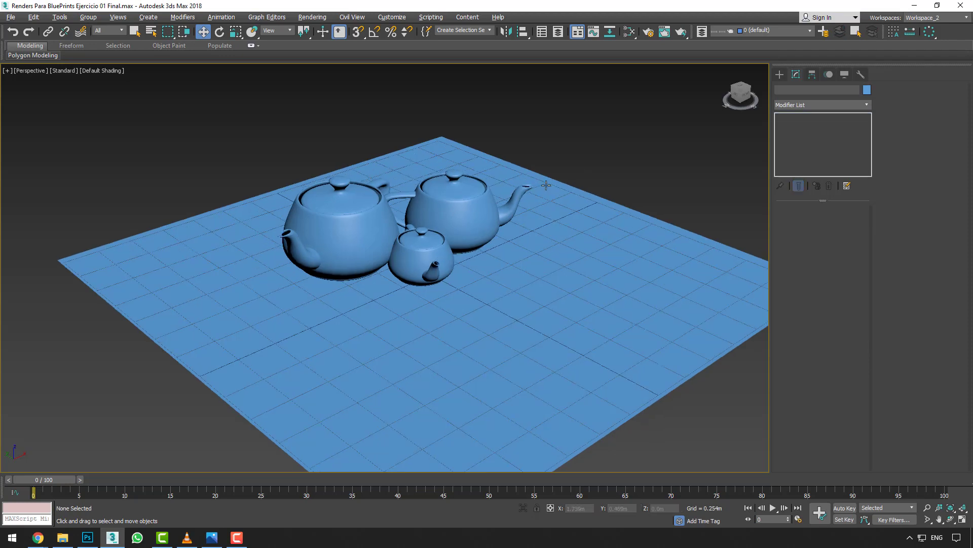
alt+middle_drag(546, 185, 541, 186)
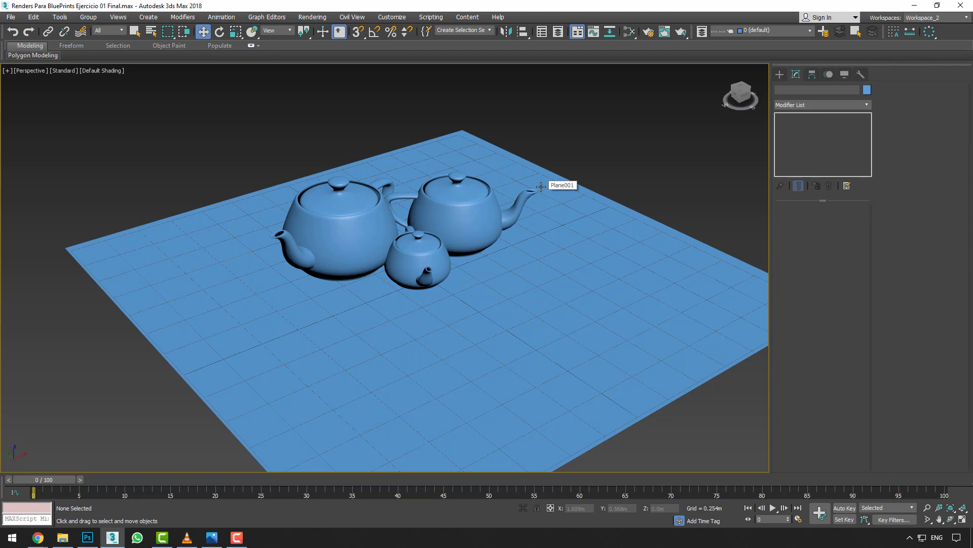
click(522, 173)
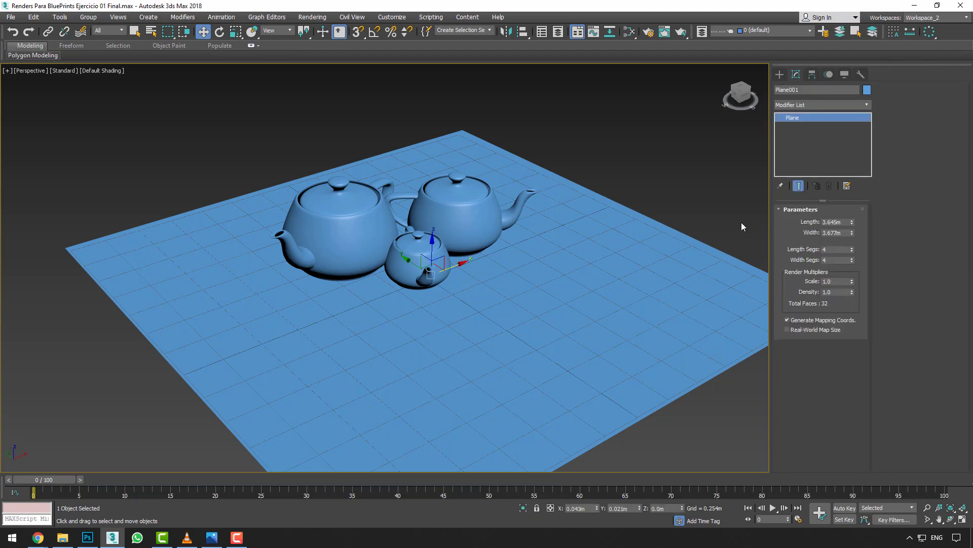
key(F4)
mouse_move(619, 231)
alt+middle_down()
mouse_move(566, 220)
mouse_move(589, 218)
alt+middle_up()
Set the right teapot, Teapot002, to 4 segments
click(536, 182)
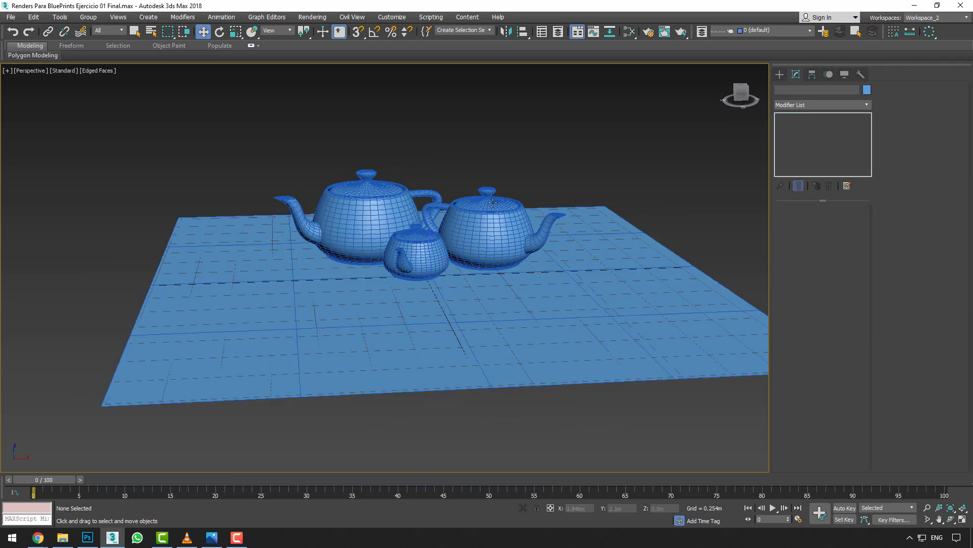
scroll(493, 230, up, 5)
click(493, 231)
drag(834, 235, 801, 238)
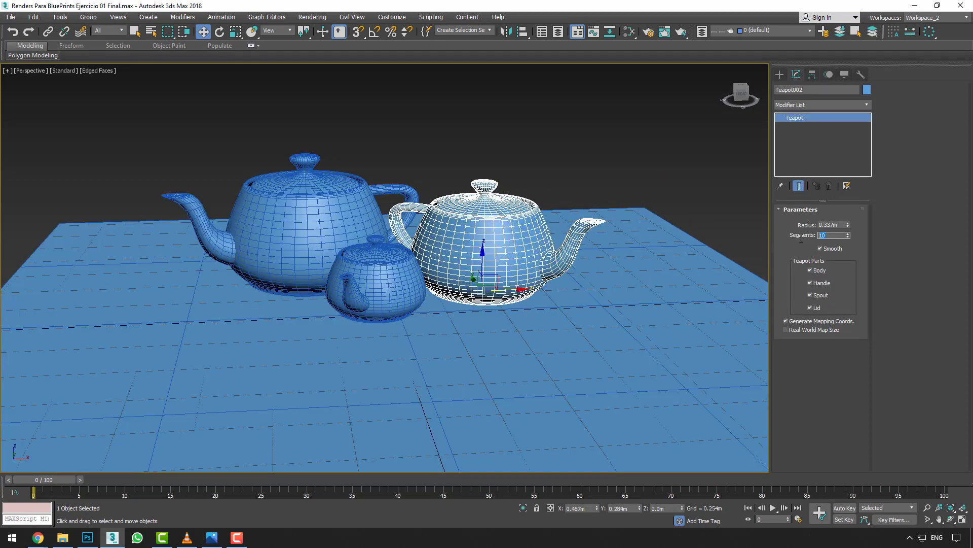
text(4)
key(Return)
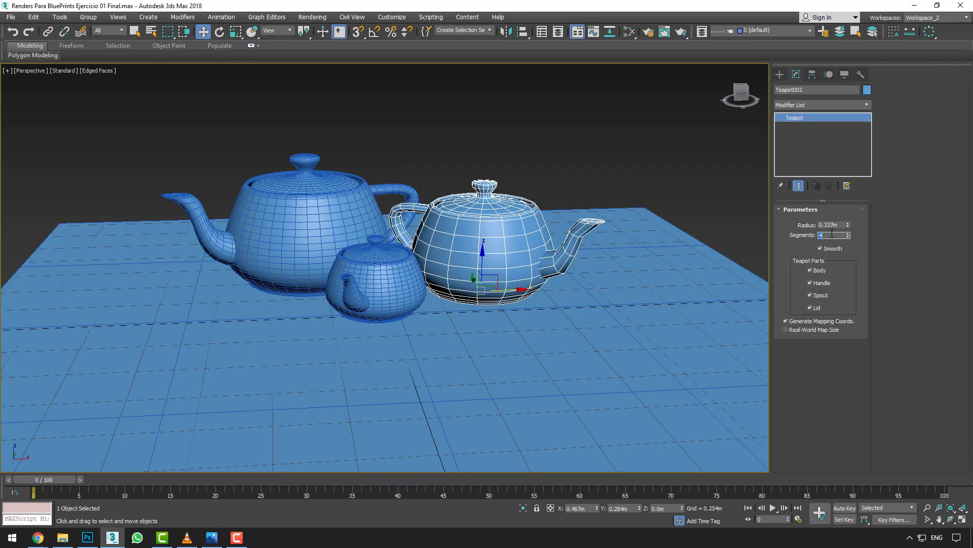
Orbit the teapots, then show the Top, Front, Left and Perspective four-view layout
click(671, 162)
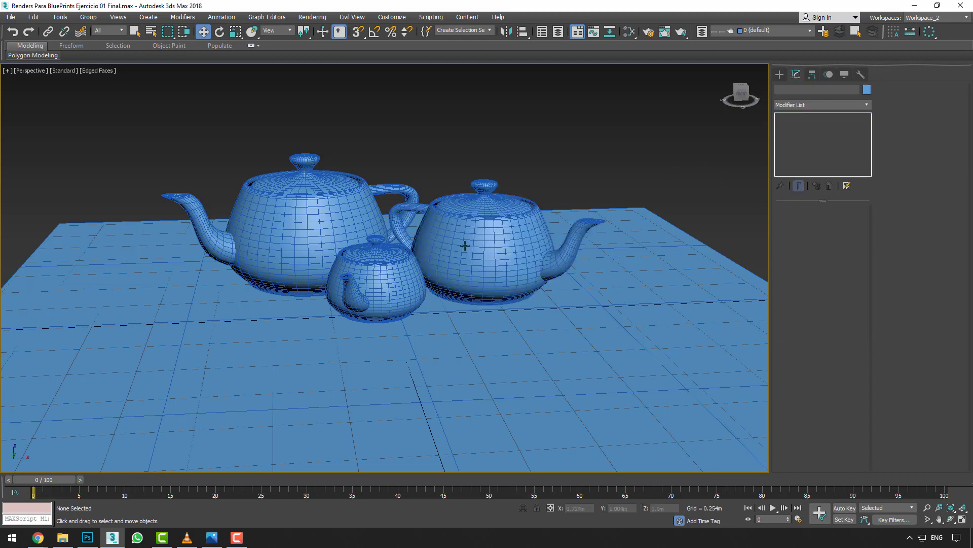
alt+middle_drag(382, 247, 438, 244)
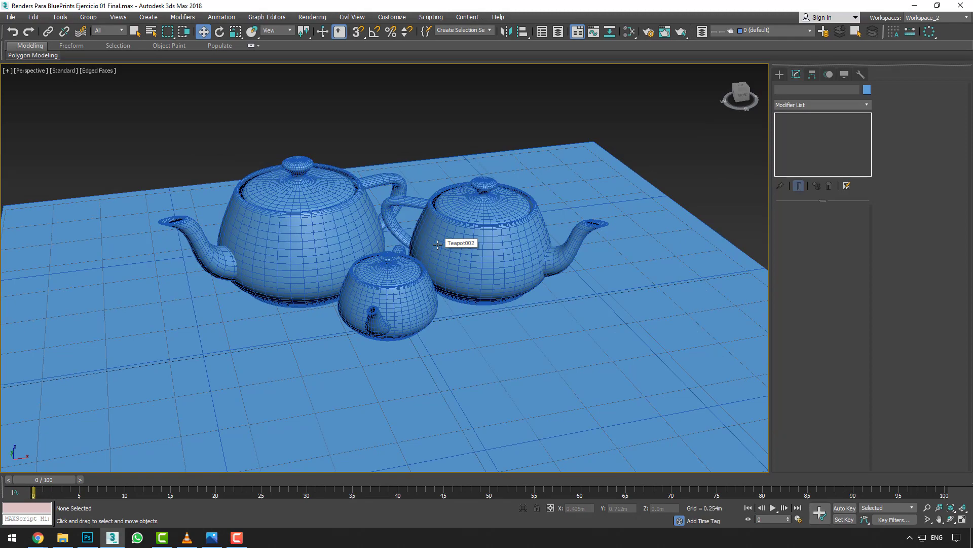
scroll(435, 215, down, 3)
mouse_move(434, 213)
alt+middle_down()
mouse_move(428, 207)
mouse_move(469, 221)
alt+middle_up()
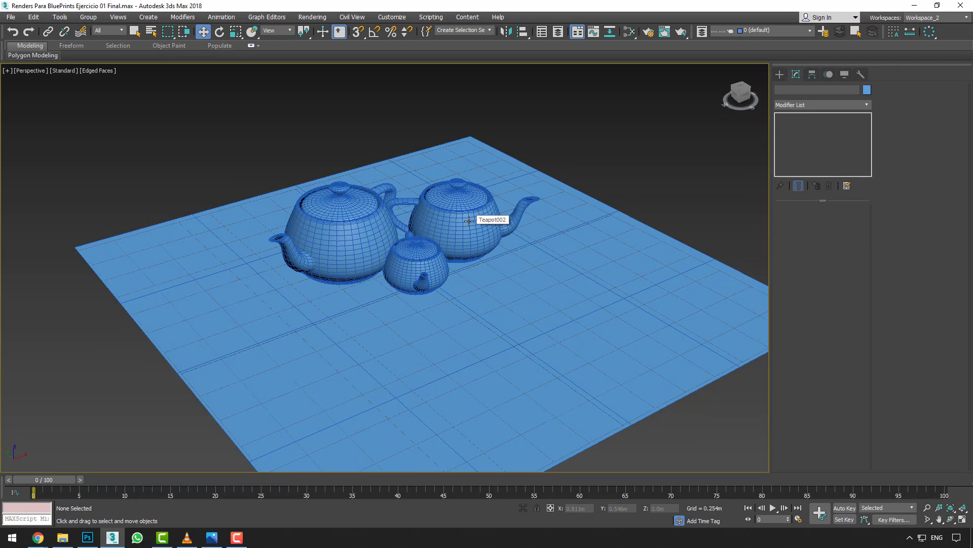
key(alt+w)
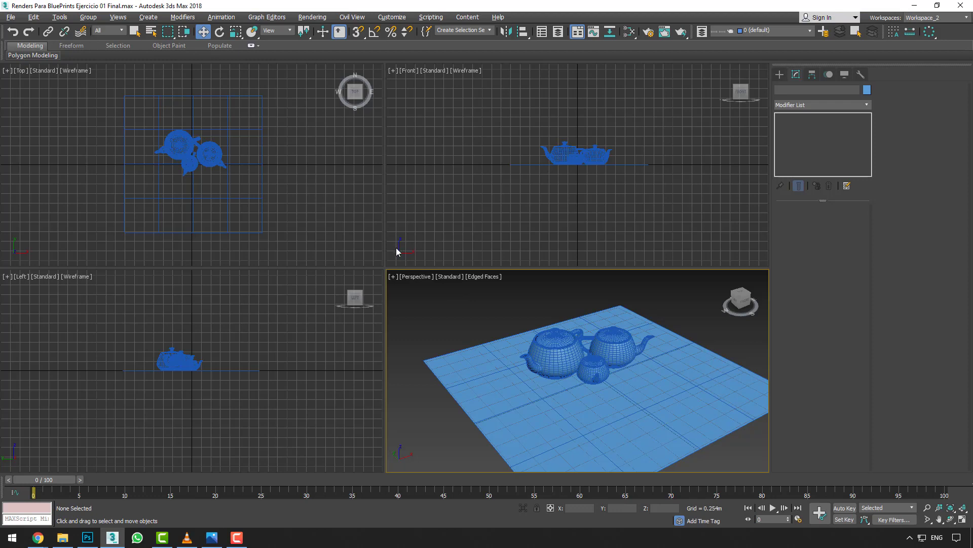
Make the Top view active, shaded and zoomed in, and maximize it
key(alt+w)
key(alt+w)
click(334, 231)
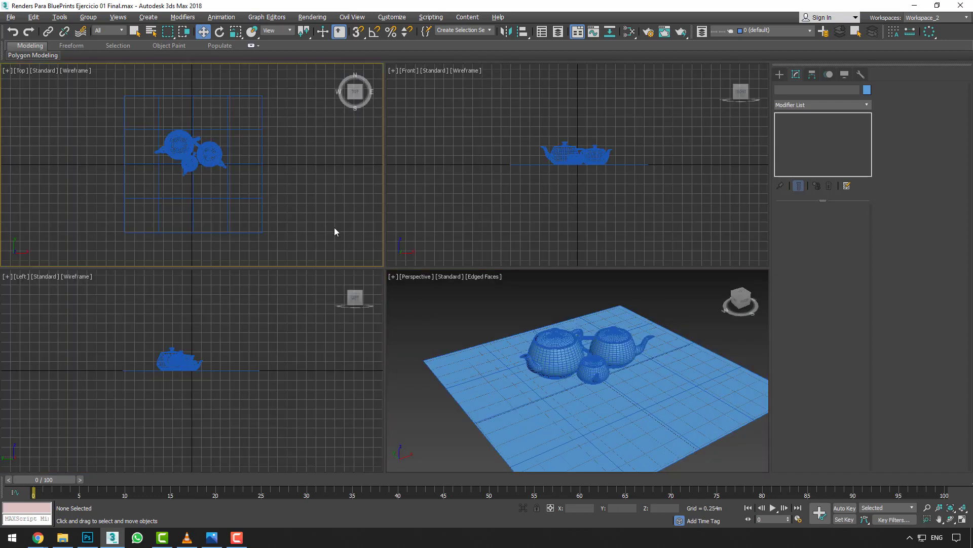
key(F3)
scroll(258, 150, up, 2)
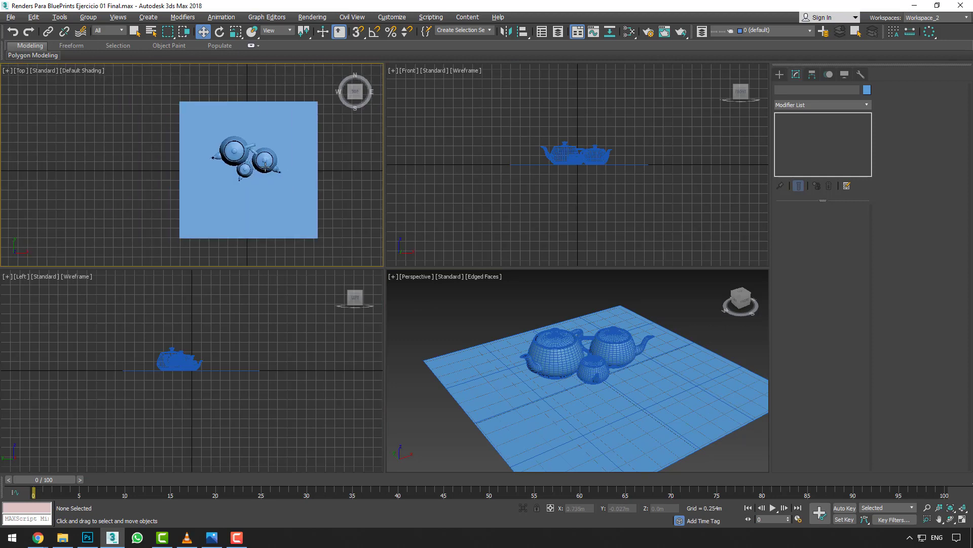
scroll(259, 150, up, 2)
key(alt+w)
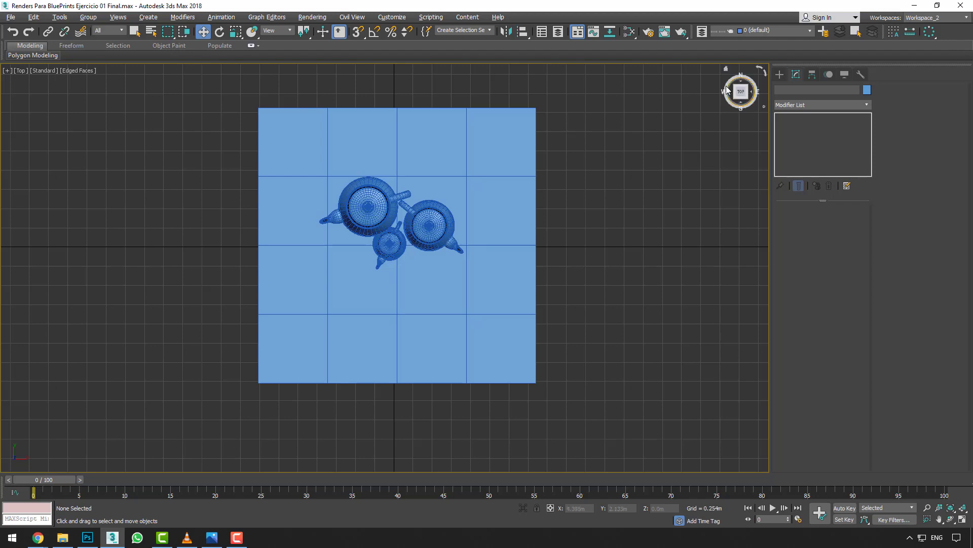
Create a Physical camera from the plane's bottom edge aimed toward the teapots
click(780, 75)
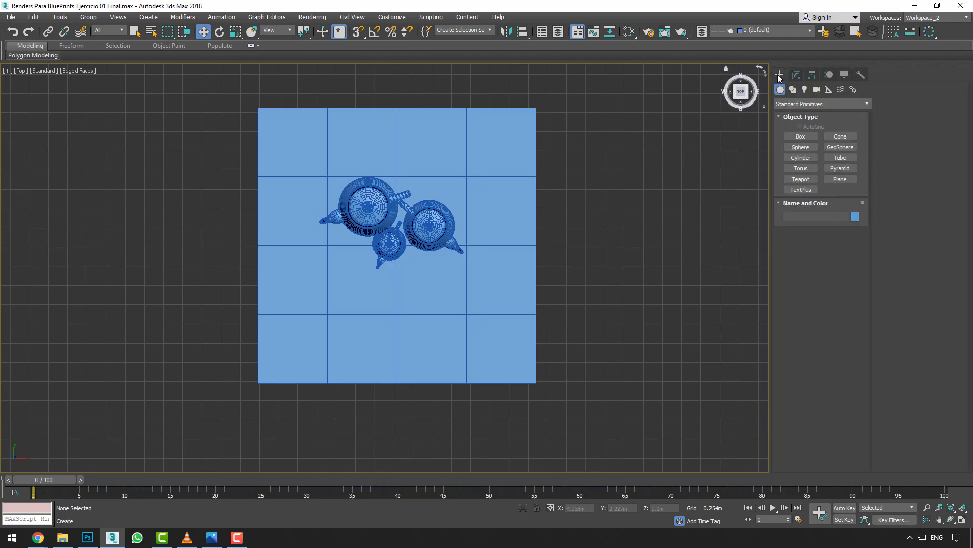
click(817, 91)
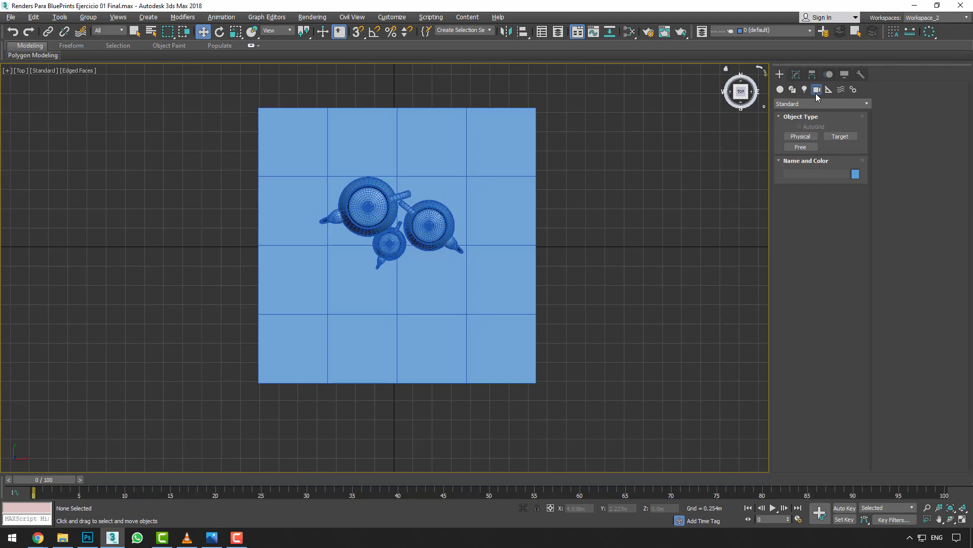
click(805, 137)
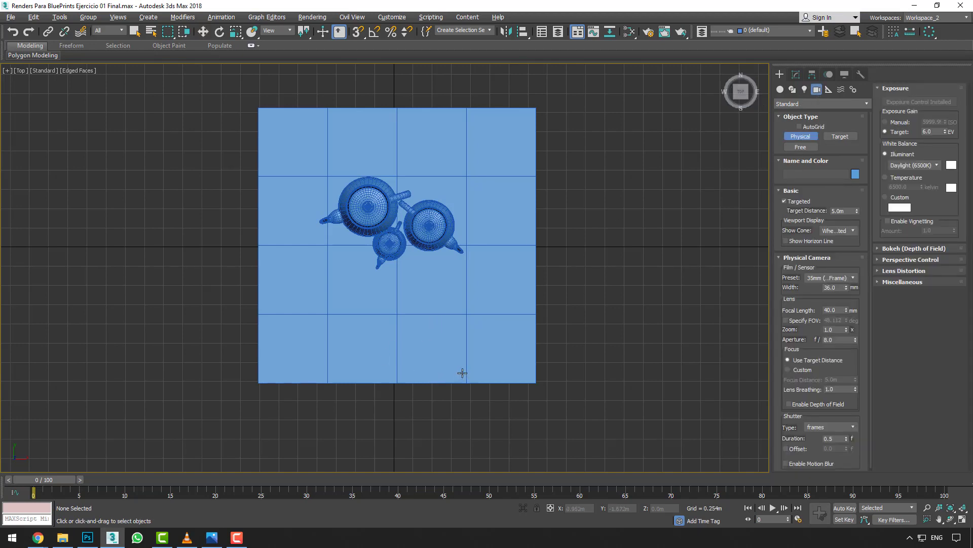
drag(387, 375, 385, 276)
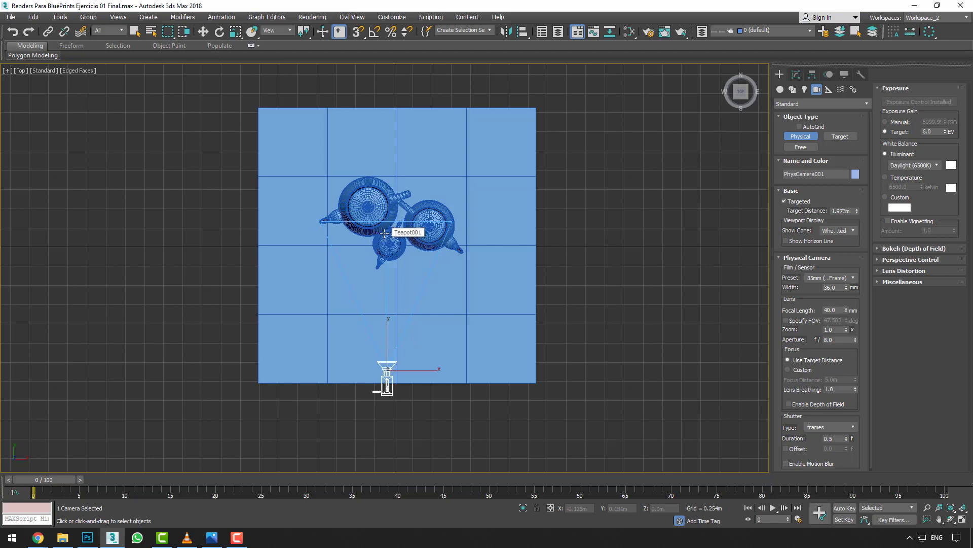
Set the Perspective viewport to look through PhysCamera001 and raise the camera higher
key(w)
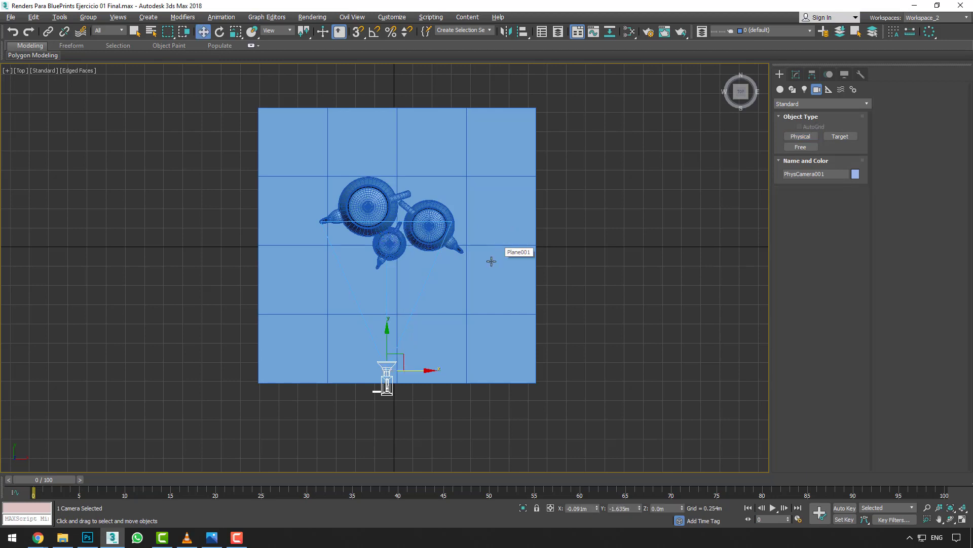
key(alt+w)
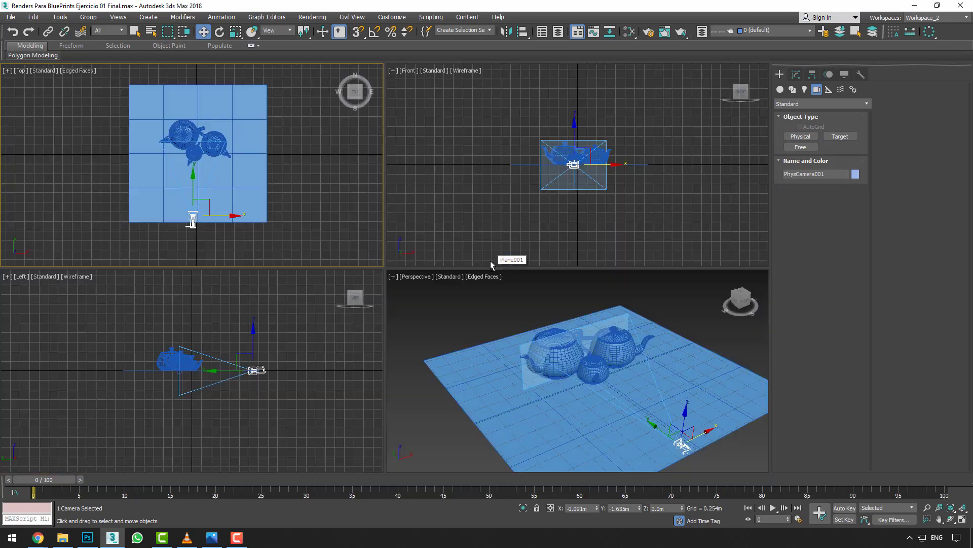
right_click(597, 375)
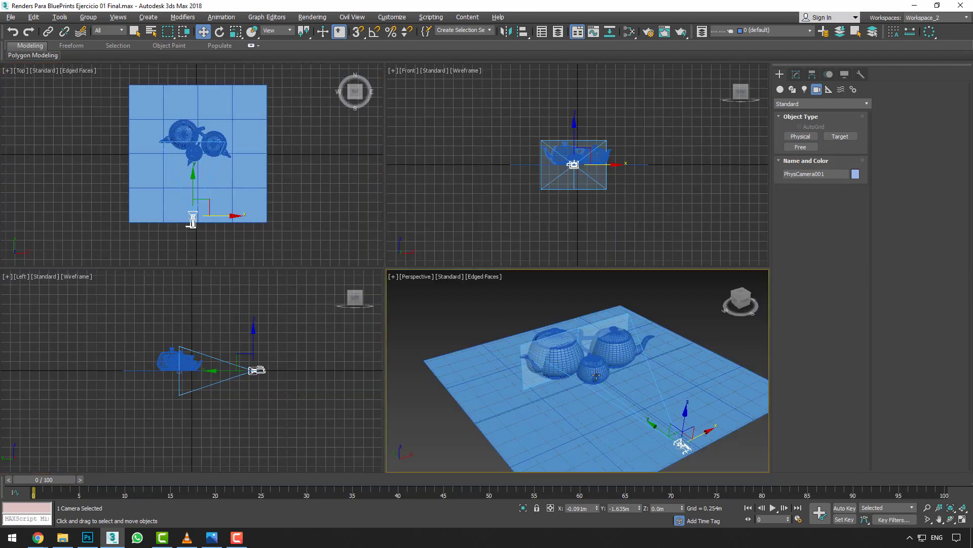
key(c)
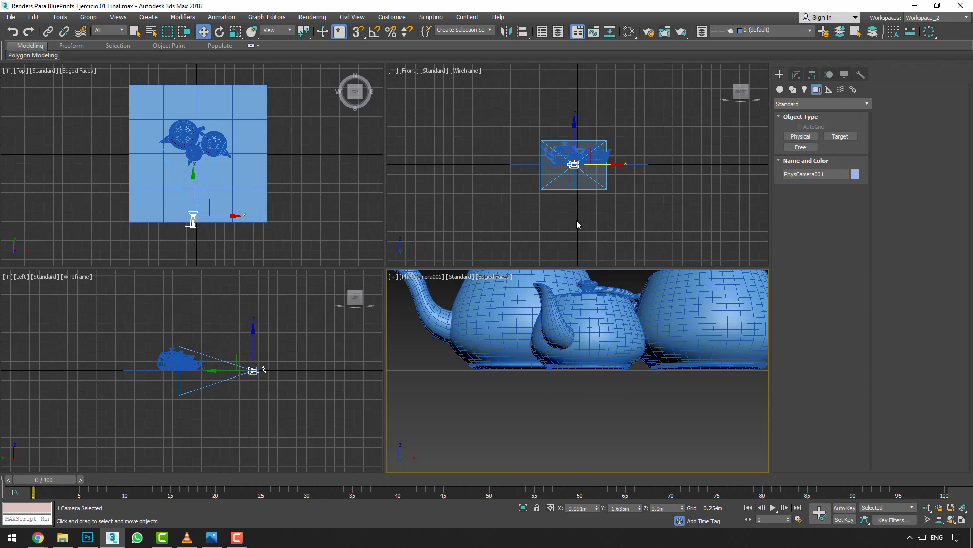
scroll(575, 203, up, 3)
scroll(572, 152, up, 3)
scroll(583, 147, down, 2)
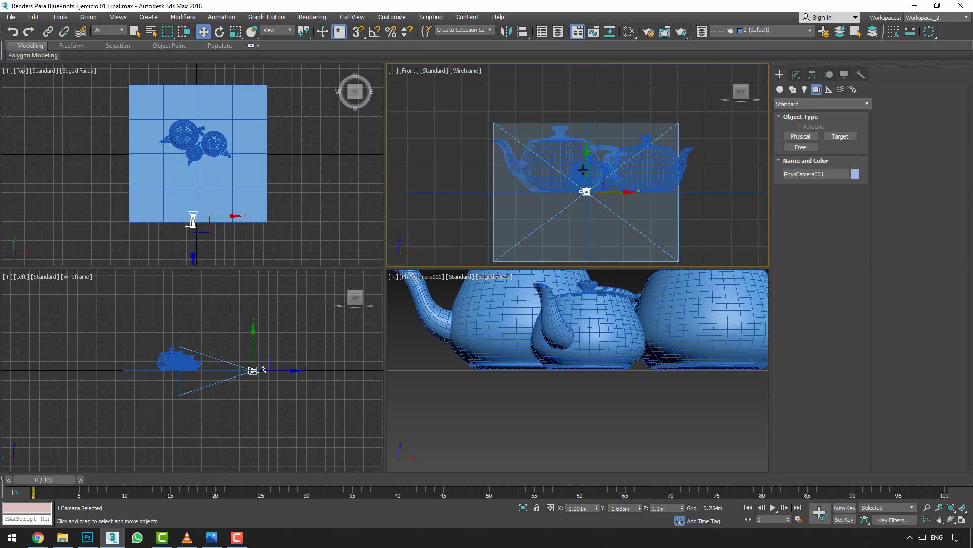
drag(587, 169, 587, 139)
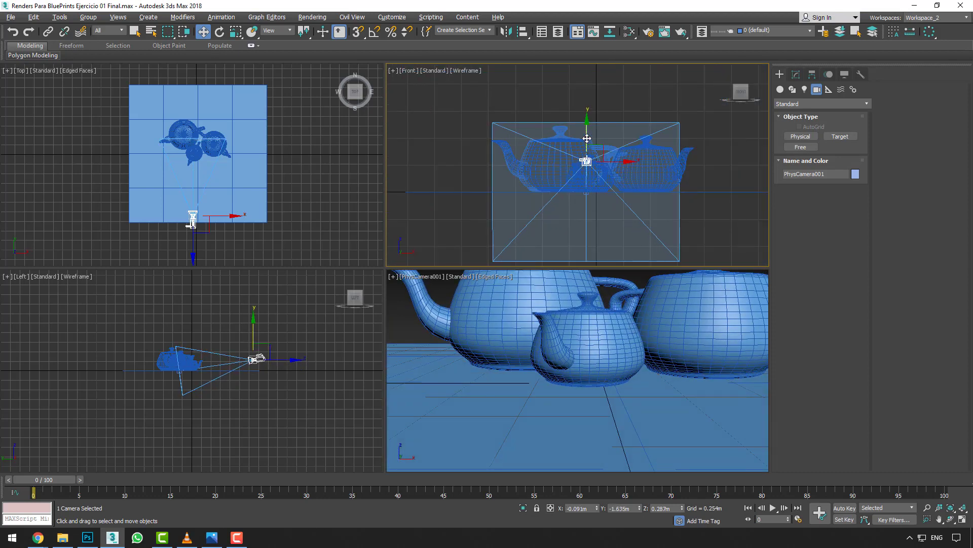
scroll(218, 186, up, 2)
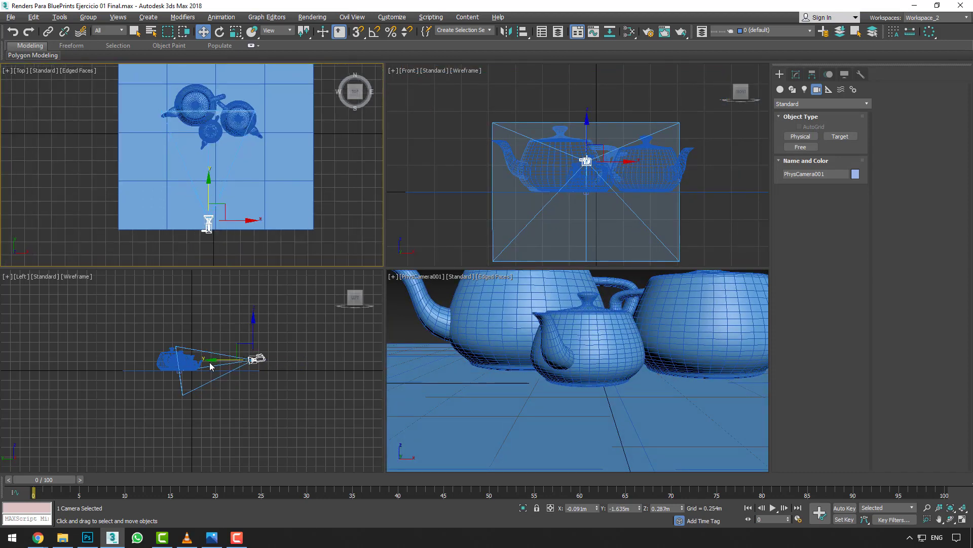
Select the camera target and raise it in the Left view to aim higher
right_click(181, 364)
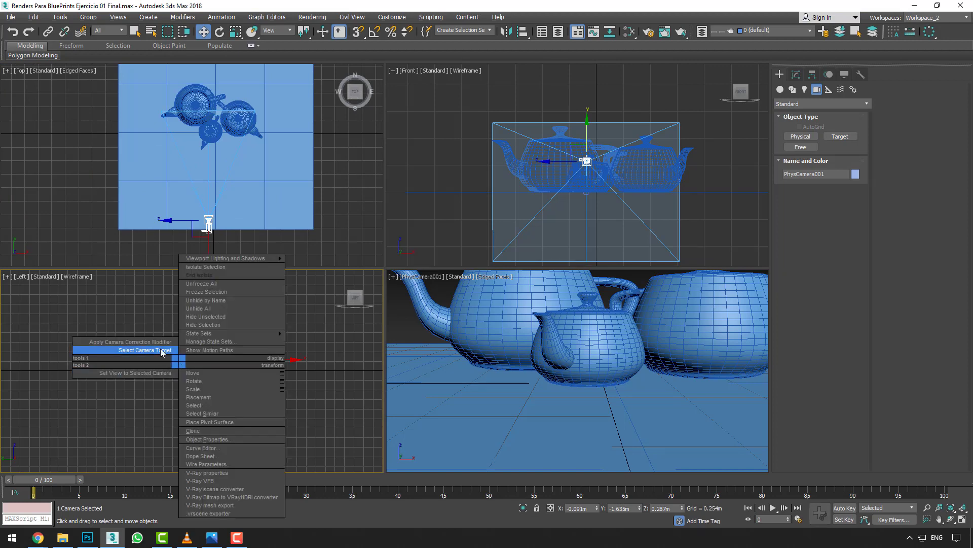
click(170, 350)
scroll(169, 363, up, 4)
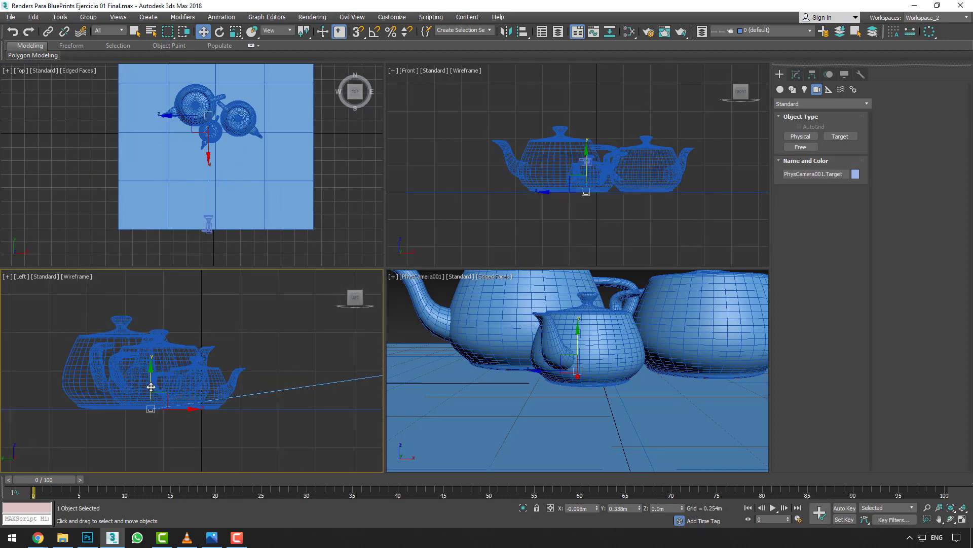
drag(156, 387, 313, 369)
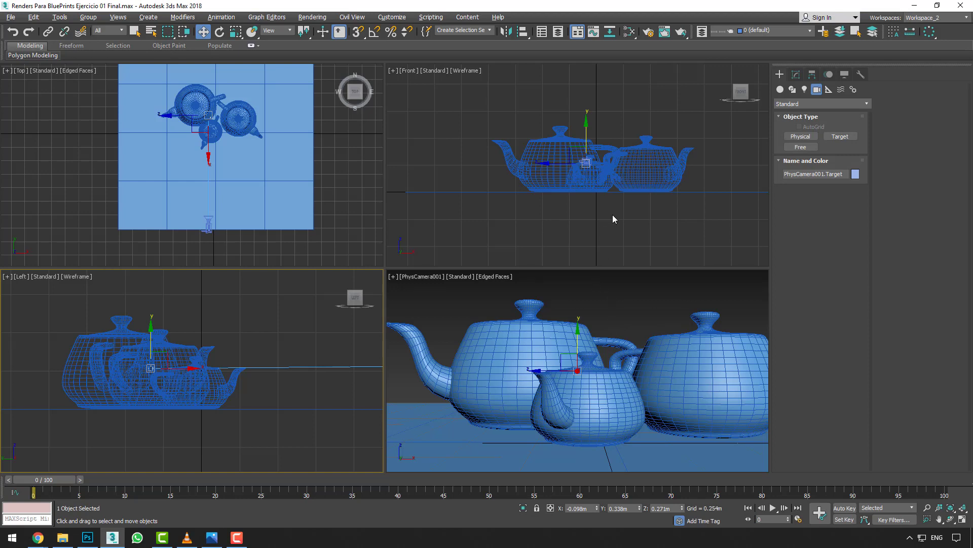
click(650, 37)
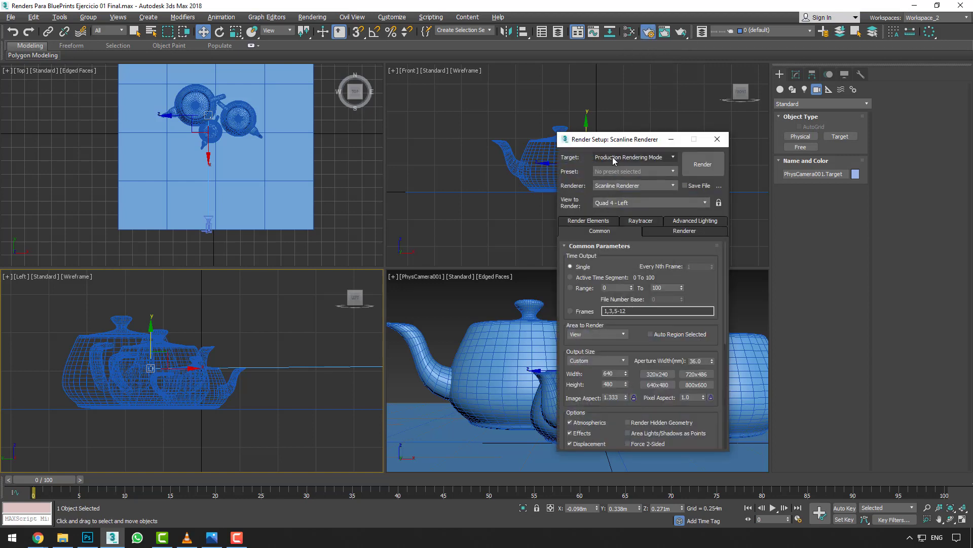
Set the render output size to 800×600
drag(615, 146, 626, 116)
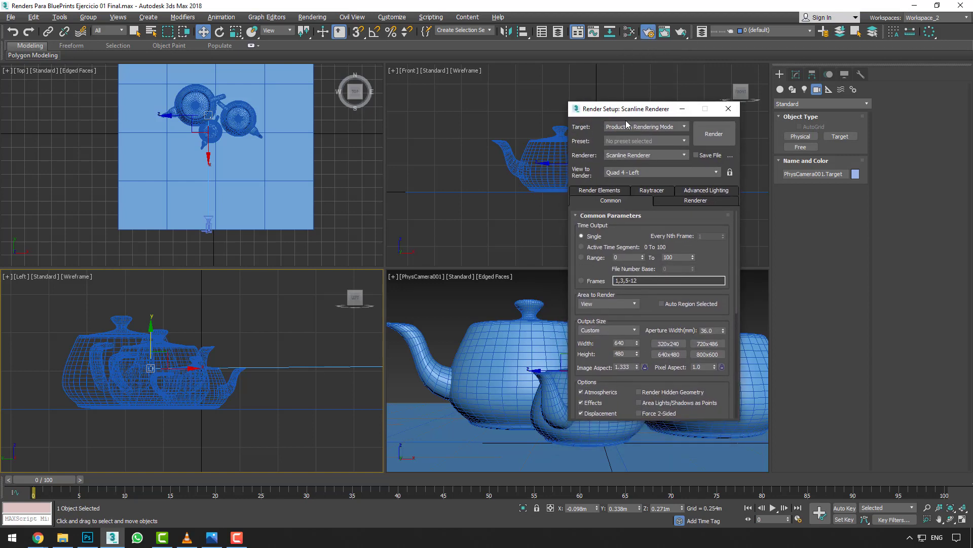
double_click(620, 343)
text(800)
key(Tab)
text(60)
Show the safe render frame (Shift+F) in the camera viewport and select PhysCamera001
drag(654, 113, 218, 130)
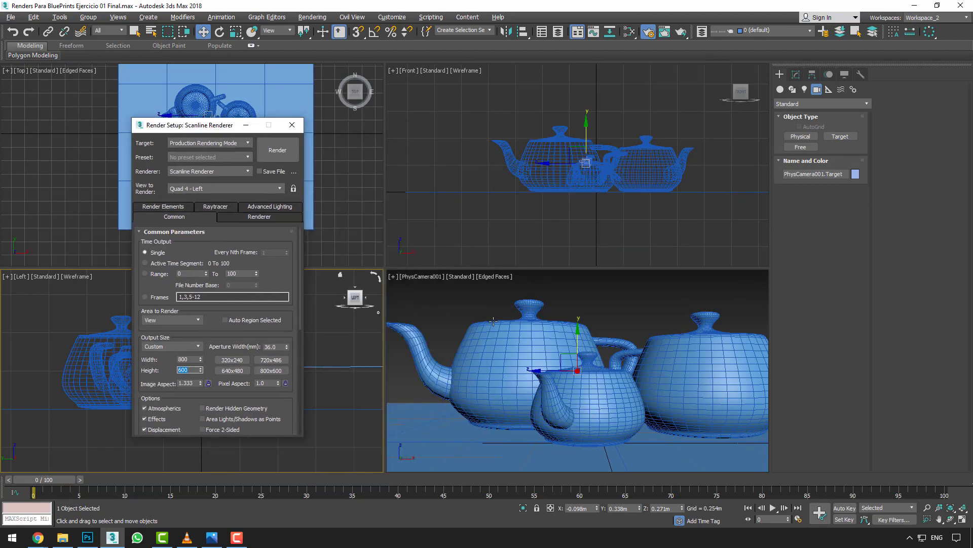
click(484, 309)
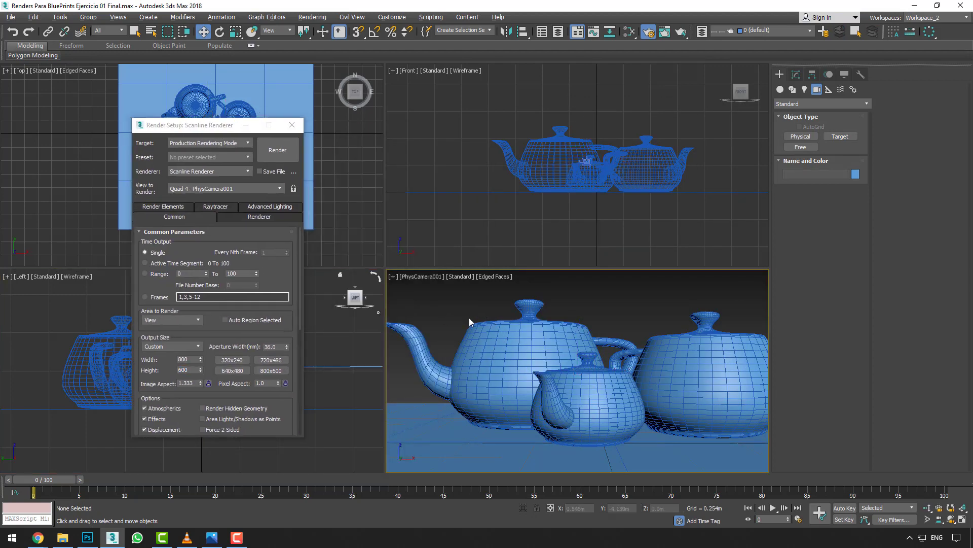
key(shift+f)
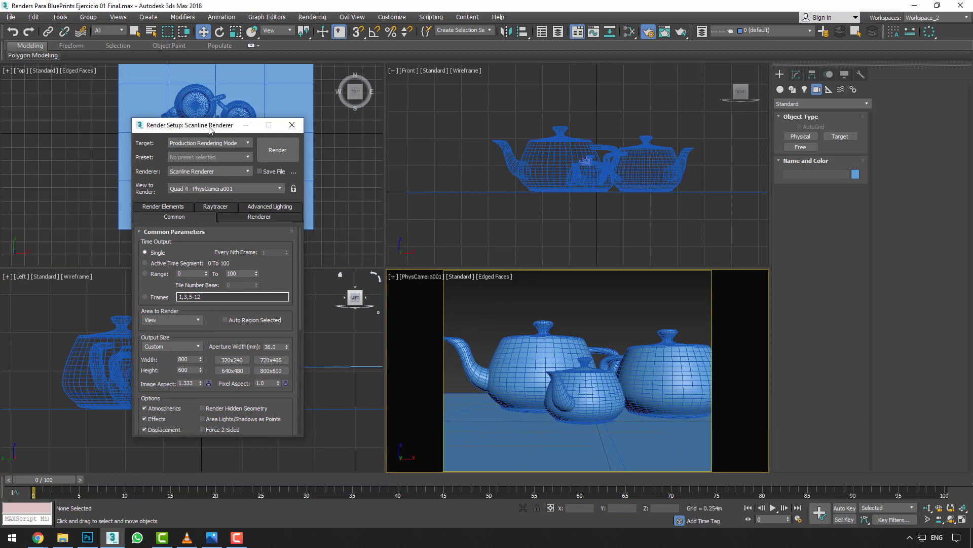
drag(210, 130, 496, 133)
scroll(211, 230, up, 5)
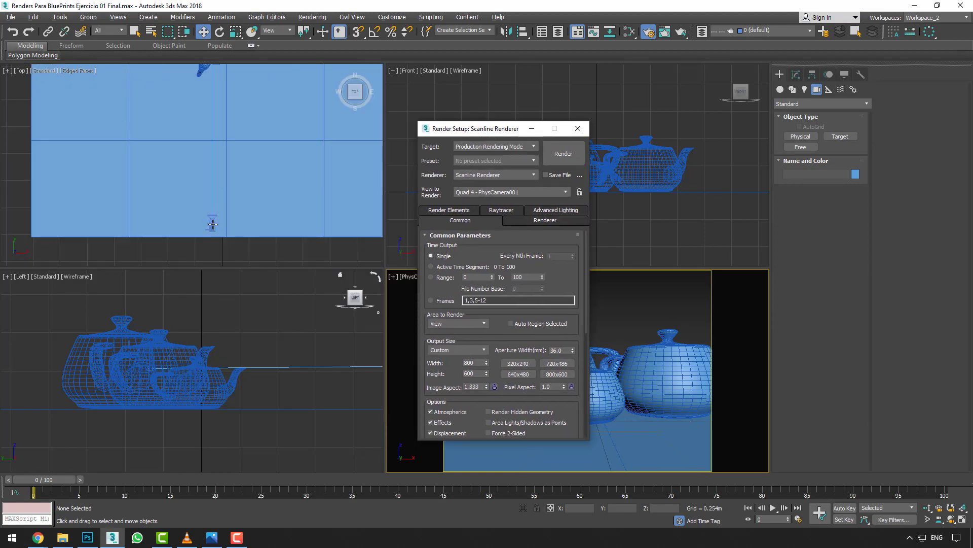
click(213, 224)
click(213, 219)
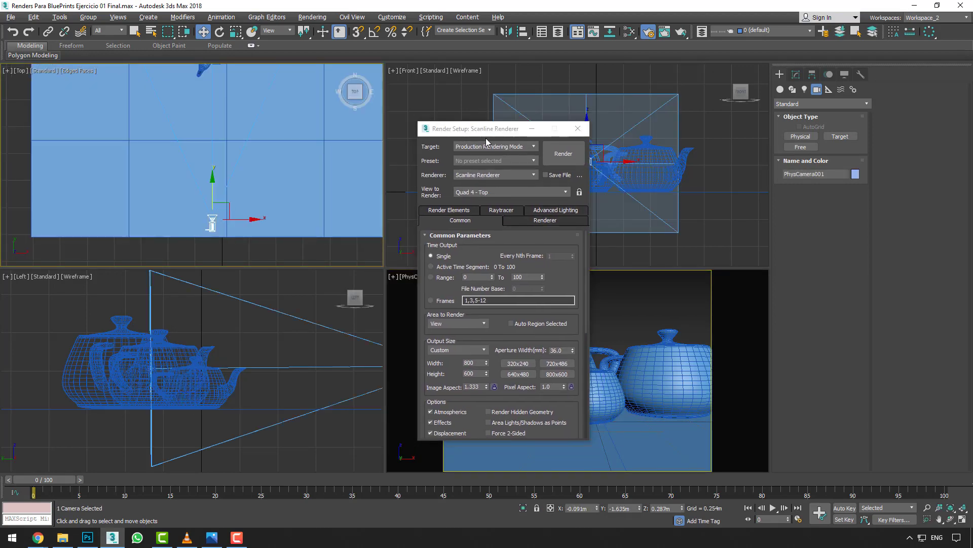
drag(499, 132, 245, 147)
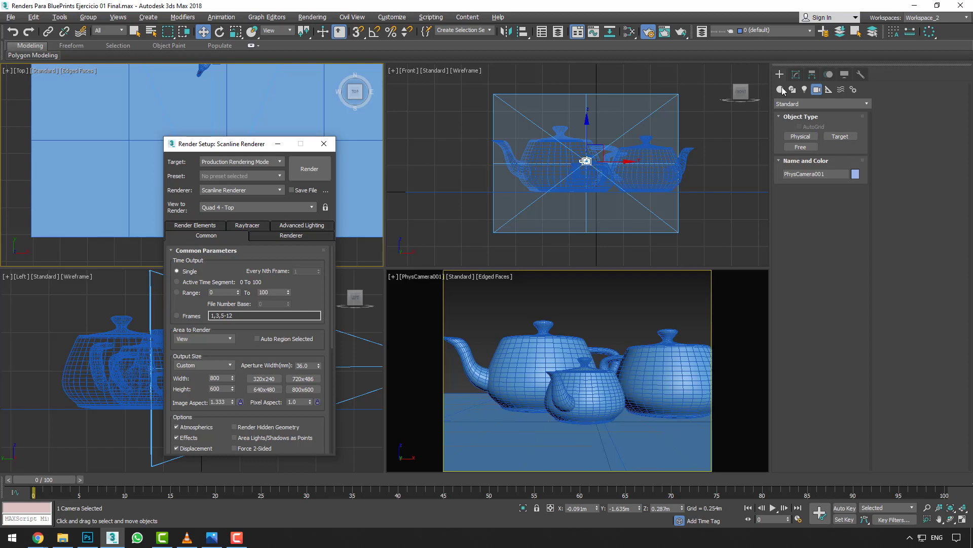
Change the camera's focal length to 35 mm, then to 28 mm
click(798, 76)
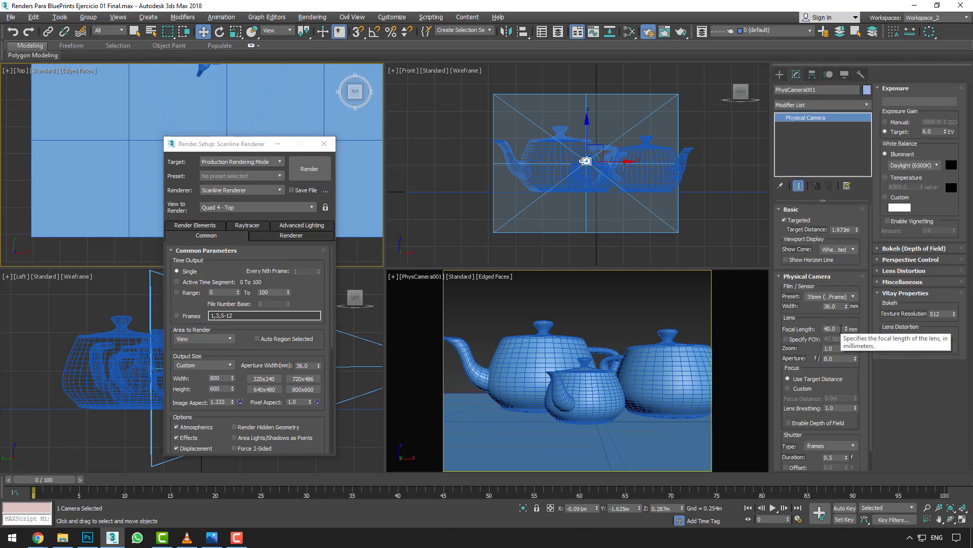
double_click(834, 329)
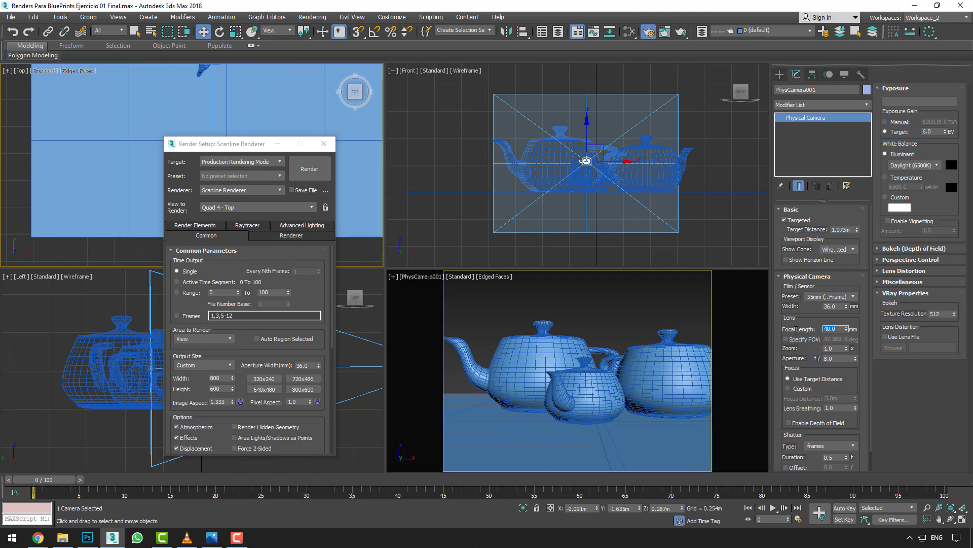
text(35)
key(Return)
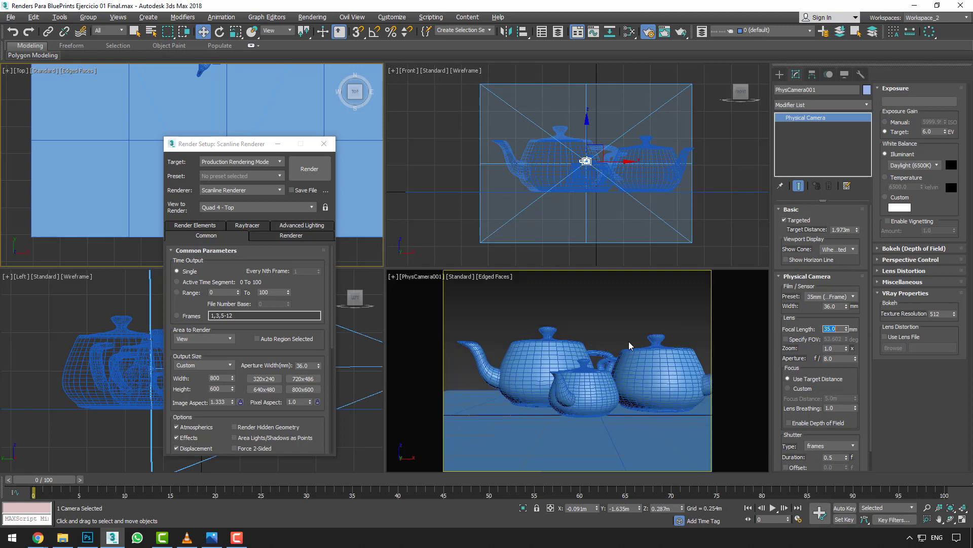
text(28)
key(Return)
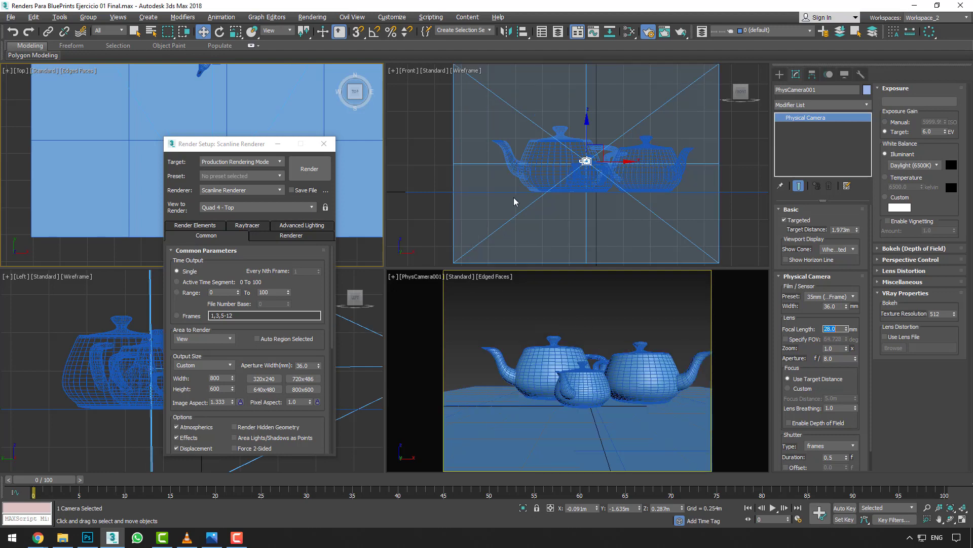
right_click(534, 172)
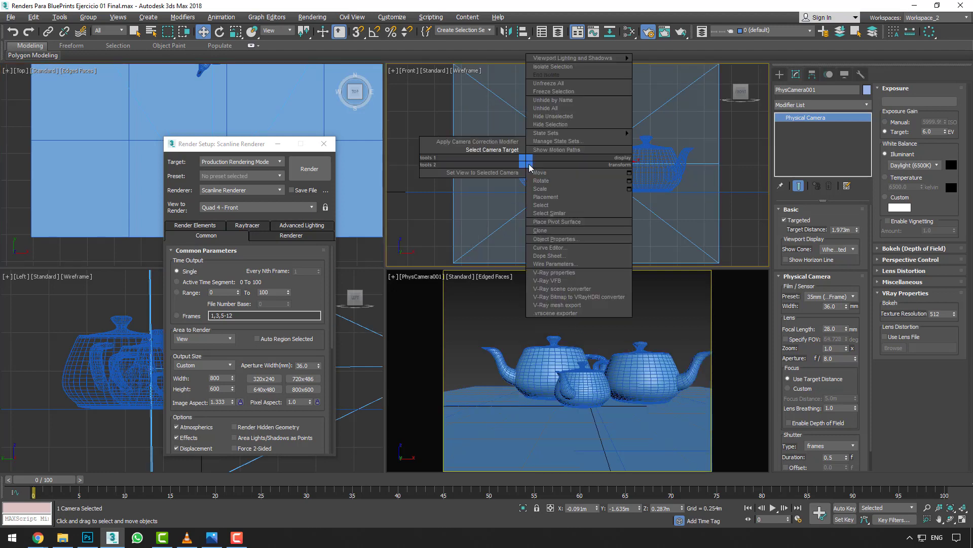
Select the camera target and nudge it right to reframe the teapots
right_click(530, 171)
click(522, 156)
mouse_move(606, 162)
mouse_down()
mouse_move(621, 162)
mouse_move(608, 167)
mouse_up()
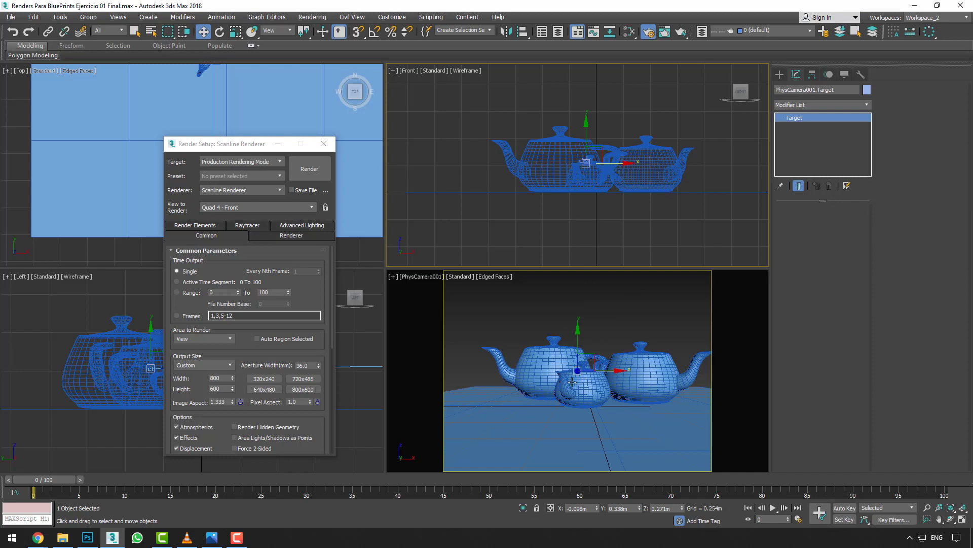
Widen the ground plane Plane001 to 6.802 m
click(523, 403)
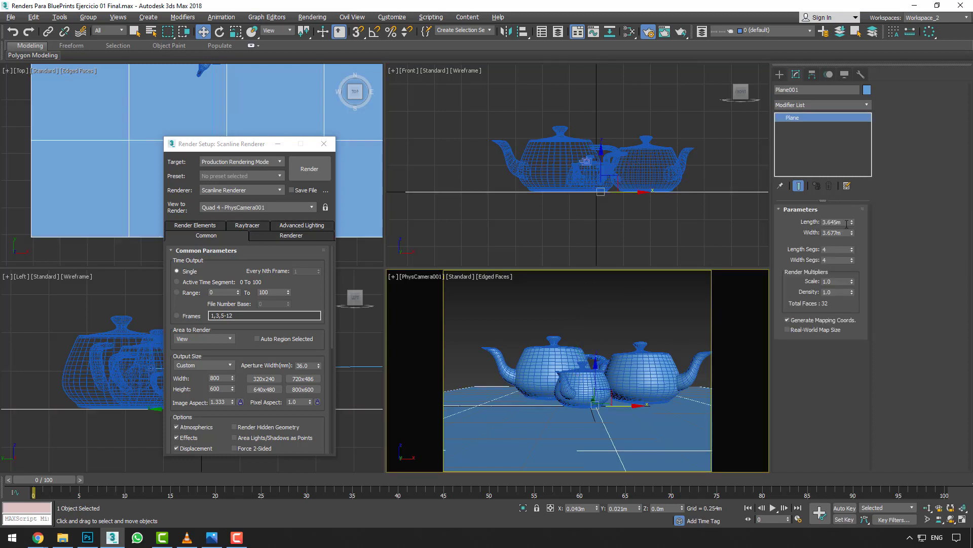
drag(852, 223, 846, 188)
key(ctrl+z)
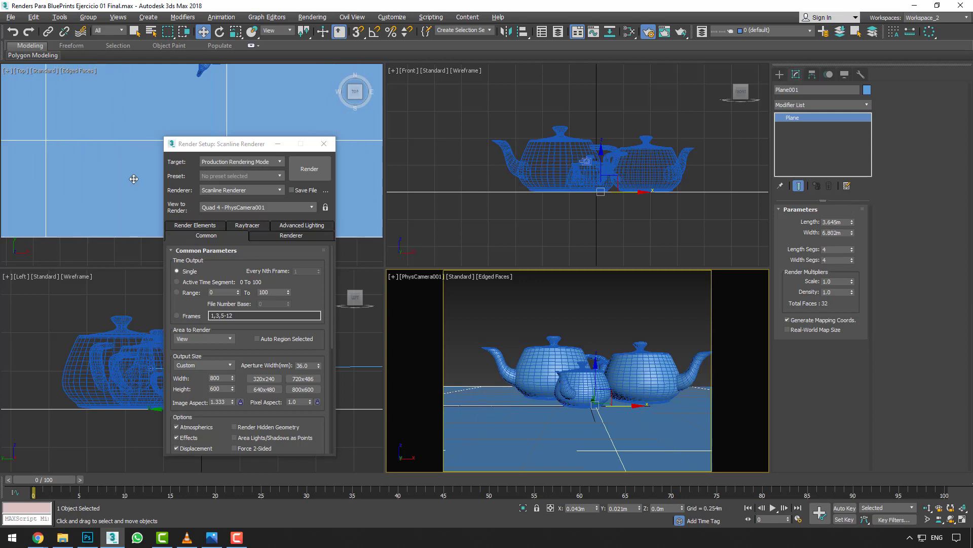
scroll(122, 169, down, 3)
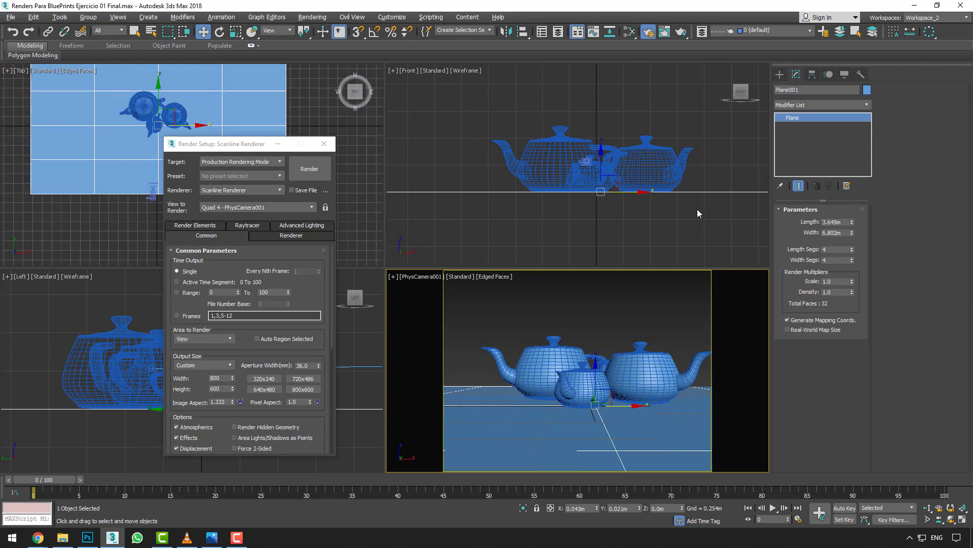
Select all three teapots, shift them to the left, and deselect
click(622, 366)
ctrl+click(562, 362)
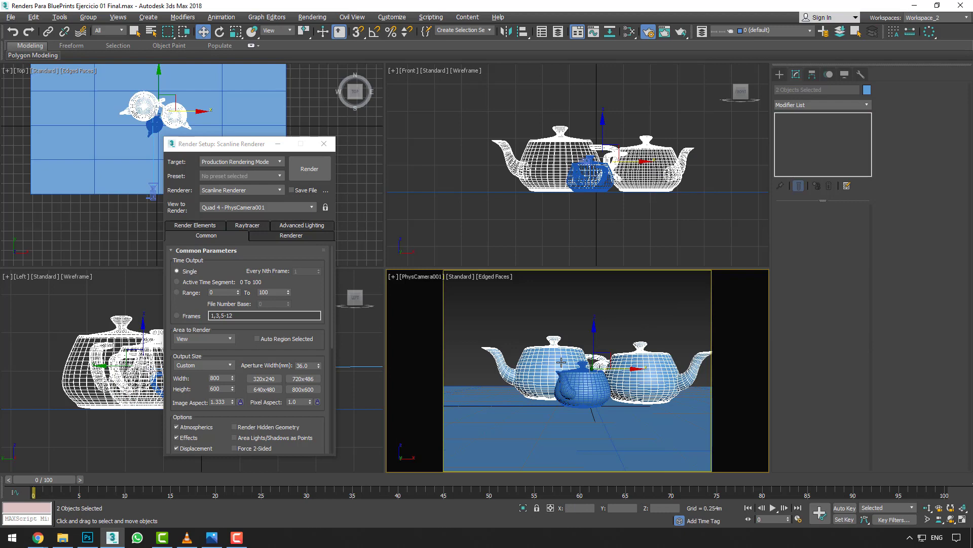
ctrl+click(591, 390)
drag(619, 373, 602, 374)
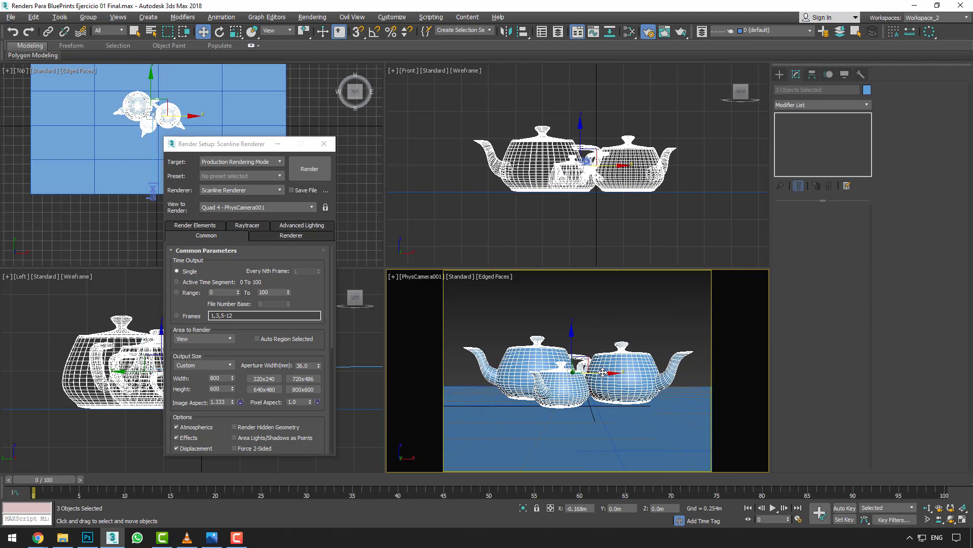
click(604, 327)
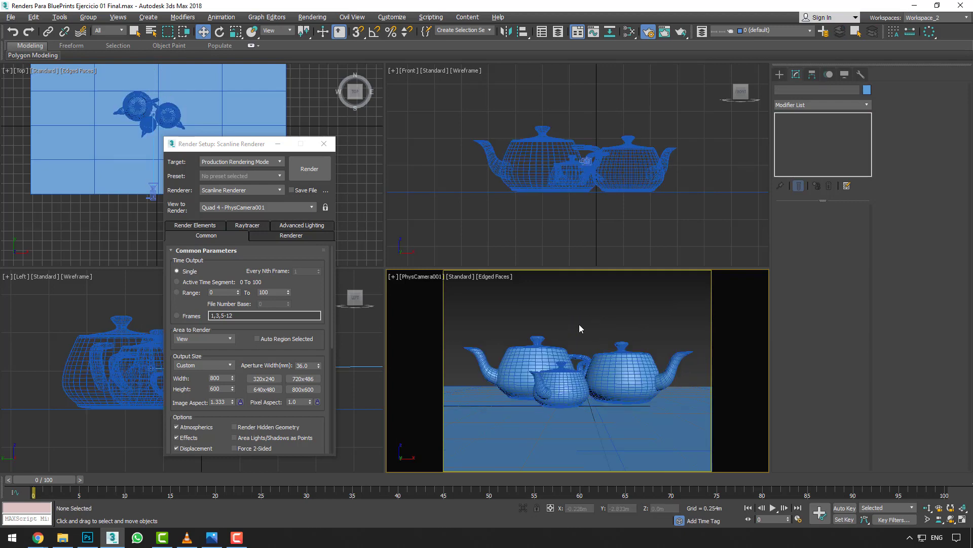
mouse_move(238, 147)
mouse_down()
mouse_move(537, 130)
mouse_move(306, 100)
mouse_up()
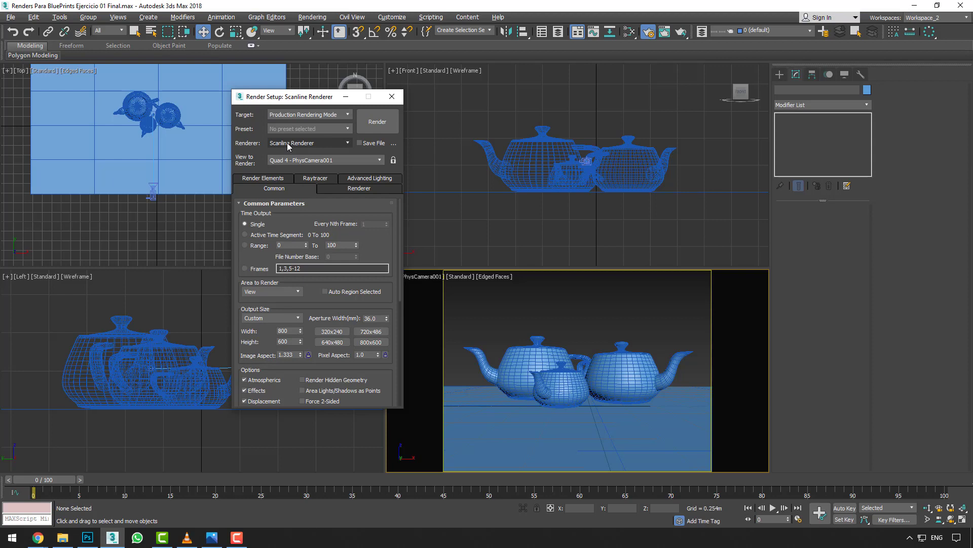
Switch the renderer to V-Ray Adv 3.60.03
click(289, 147)
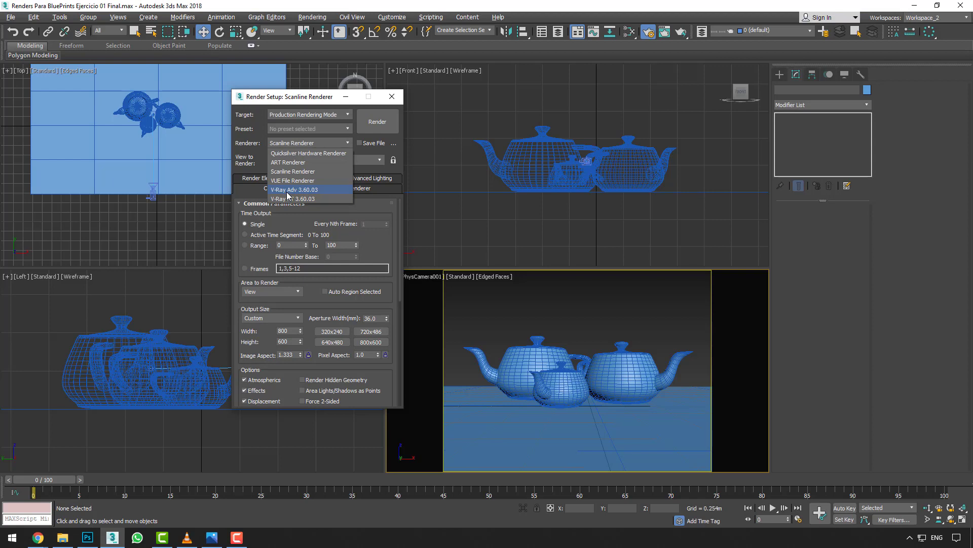
click(288, 190)
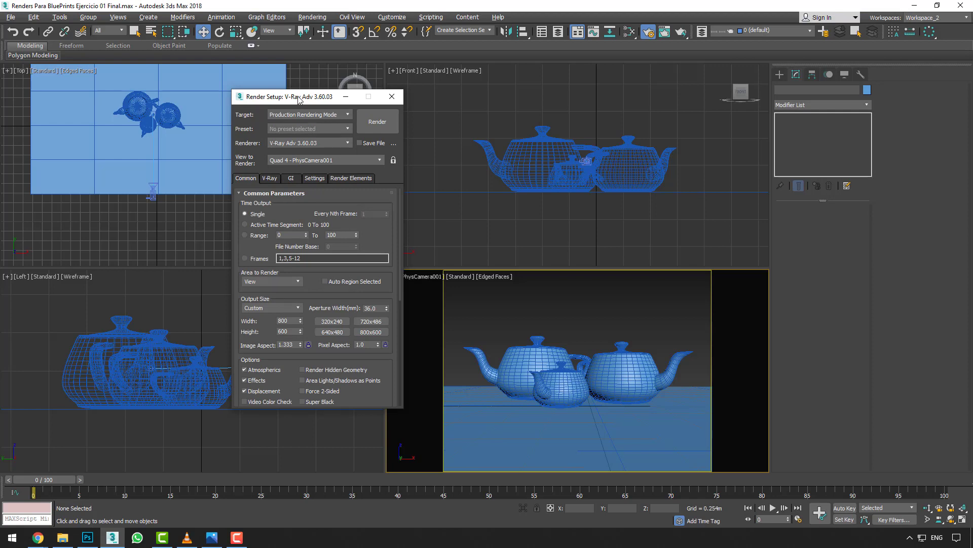
drag(298, 99, 503, 93)
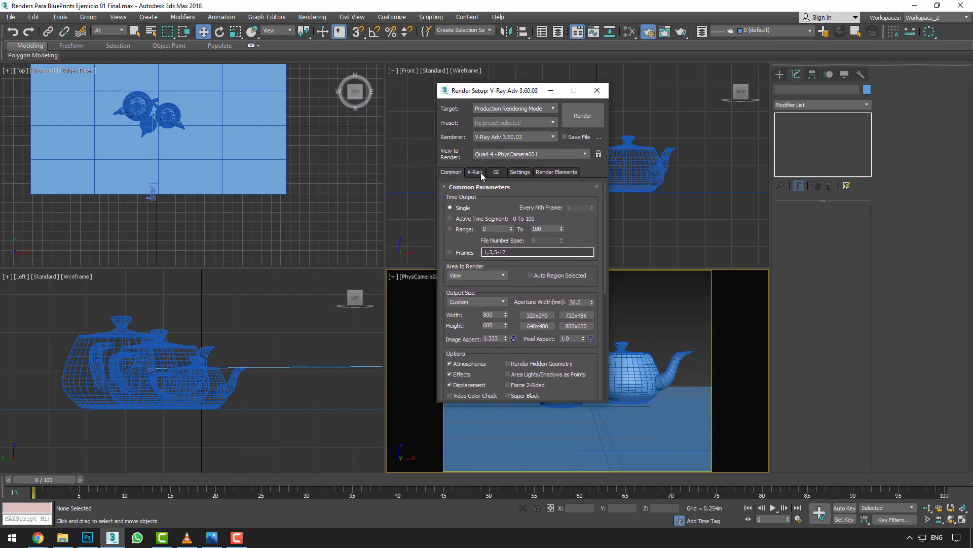
Set the V-Ray image sampler type to Bucket with a bucket width of 16
click(479, 175)
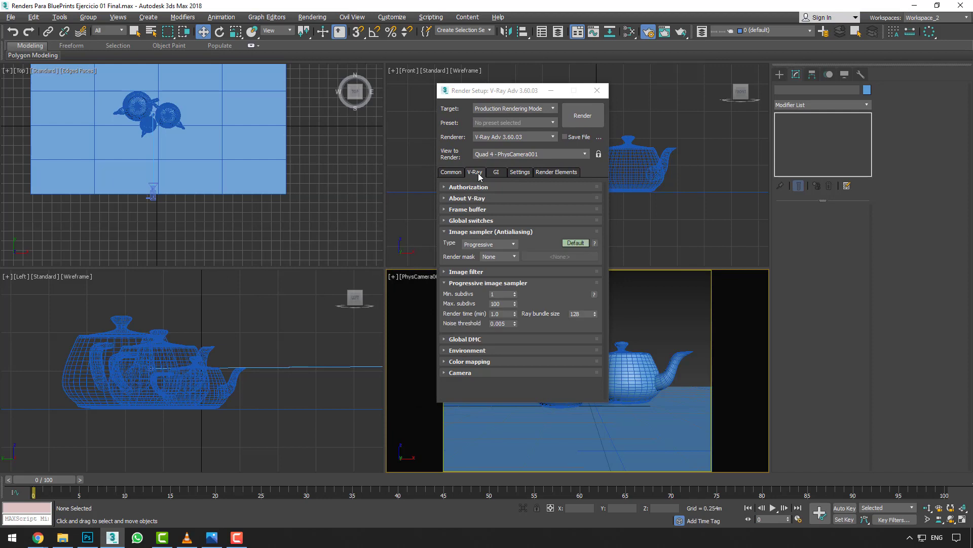
click(479, 245)
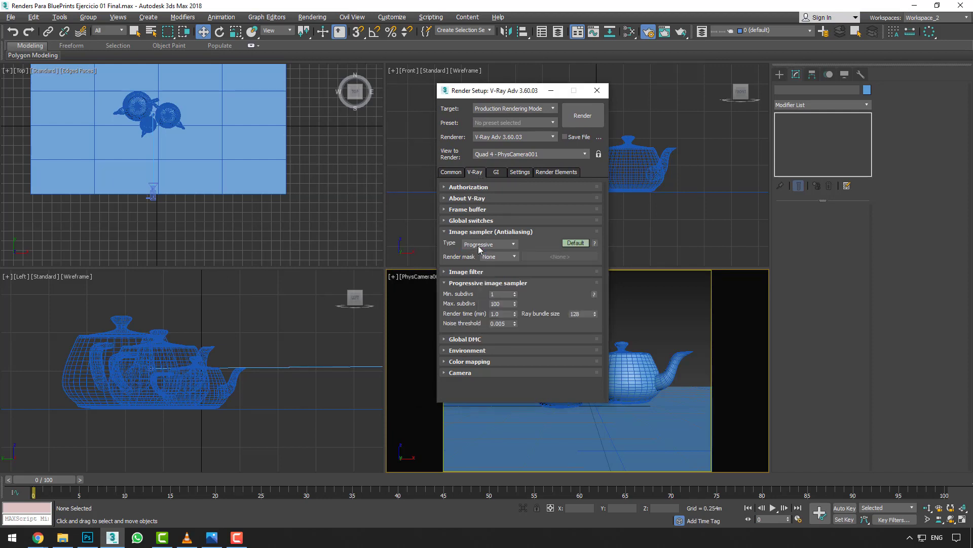
click(479, 254)
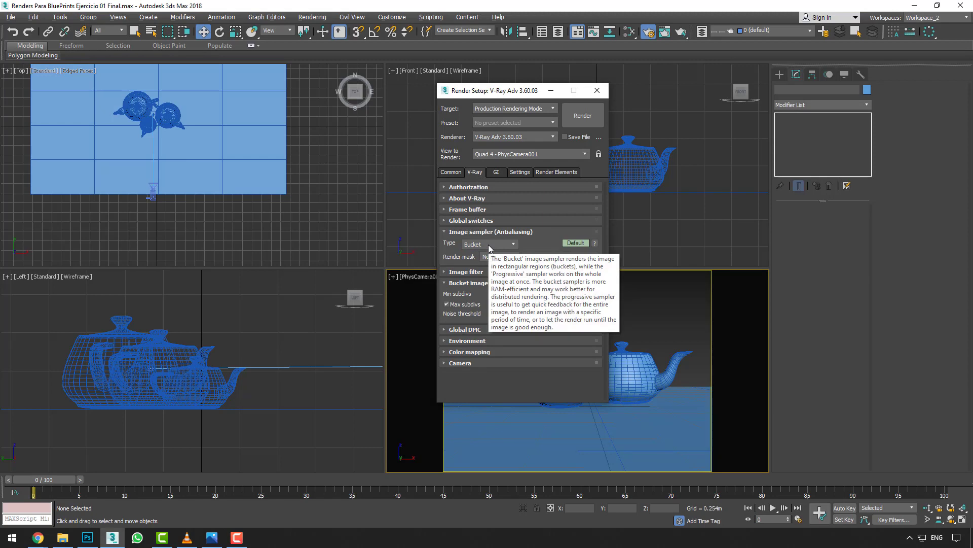
click(490, 245)
click(489, 261)
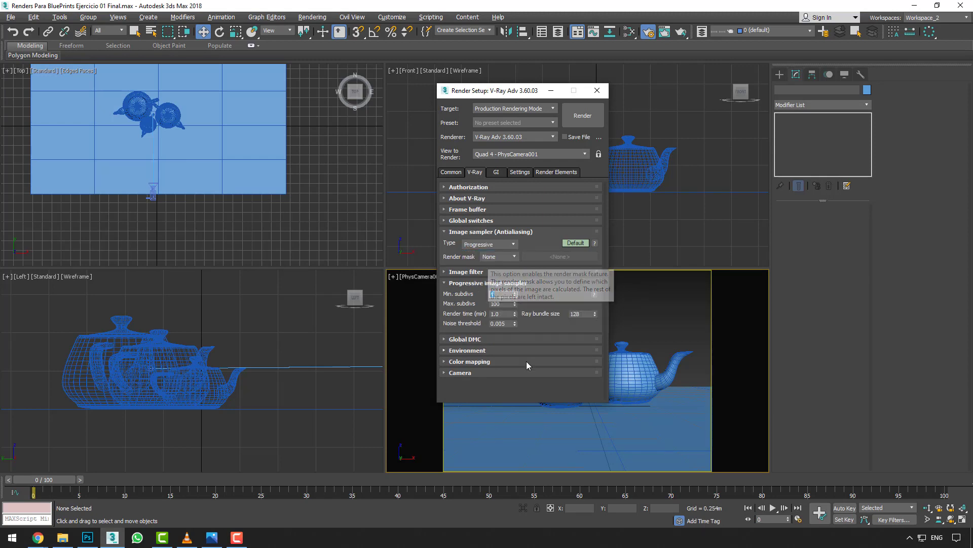
double_click(502, 314)
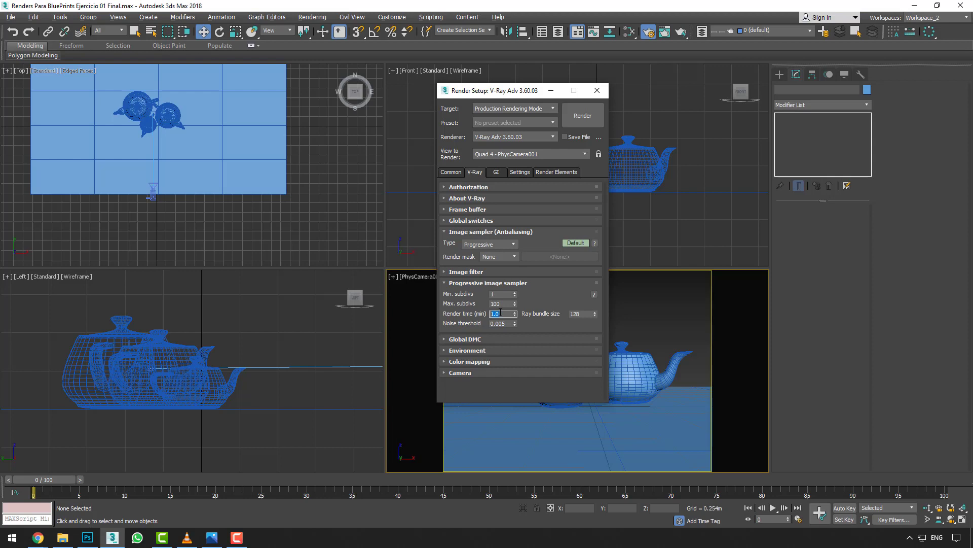
click(485, 245)
click(484, 255)
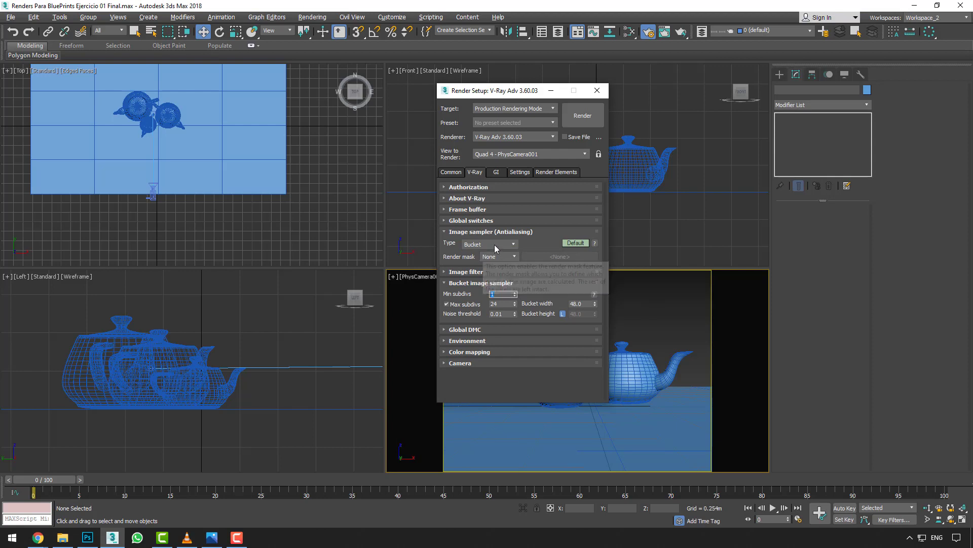
key(Tab)
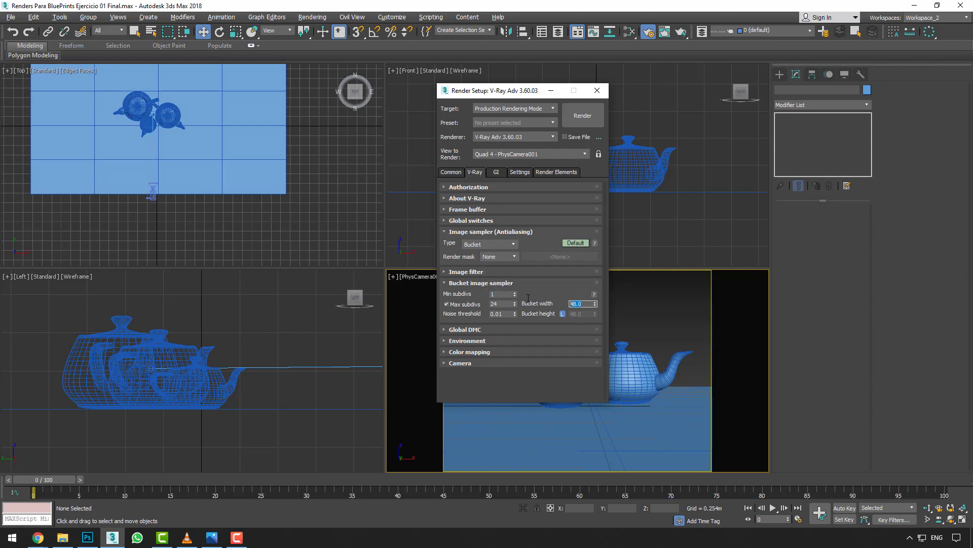
text(16)
Make Irradiance map the primary GI engine with the Very low preset, calc phase hidden
click(497, 173)
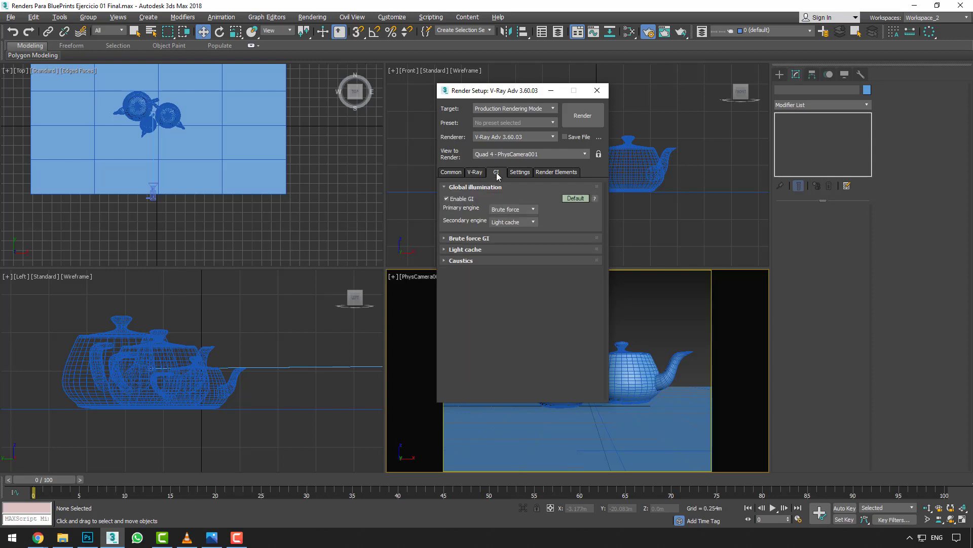
click(511, 210)
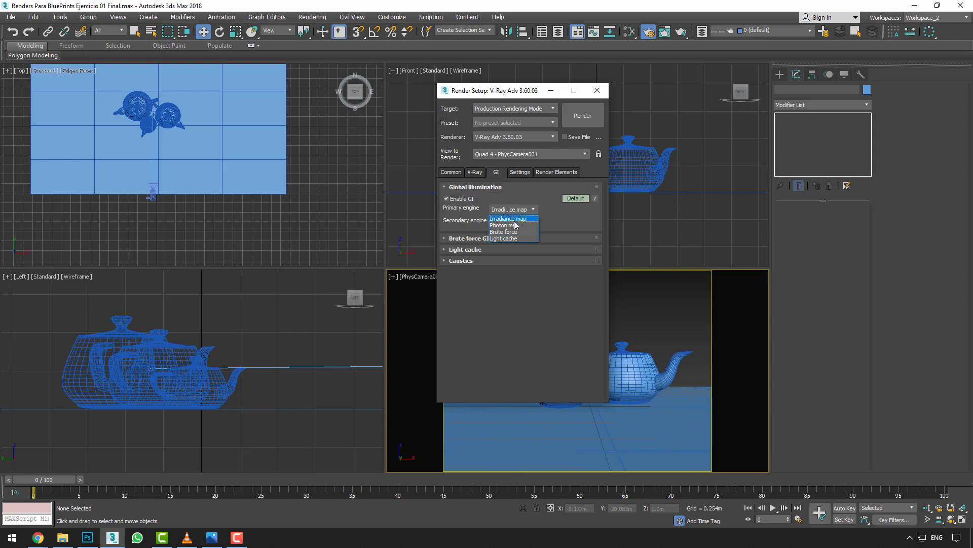
click(508, 218)
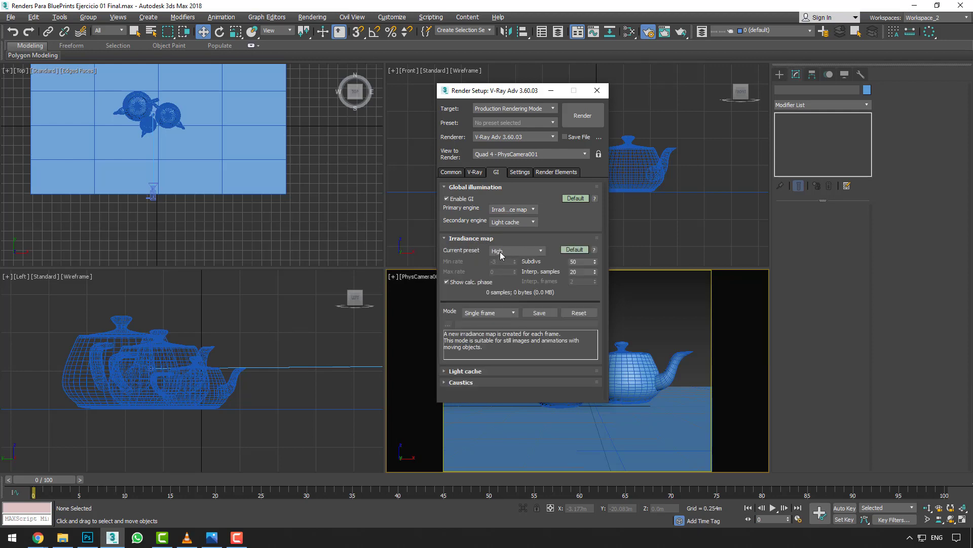
click(502, 252)
click(506, 268)
click(478, 283)
click(486, 243)
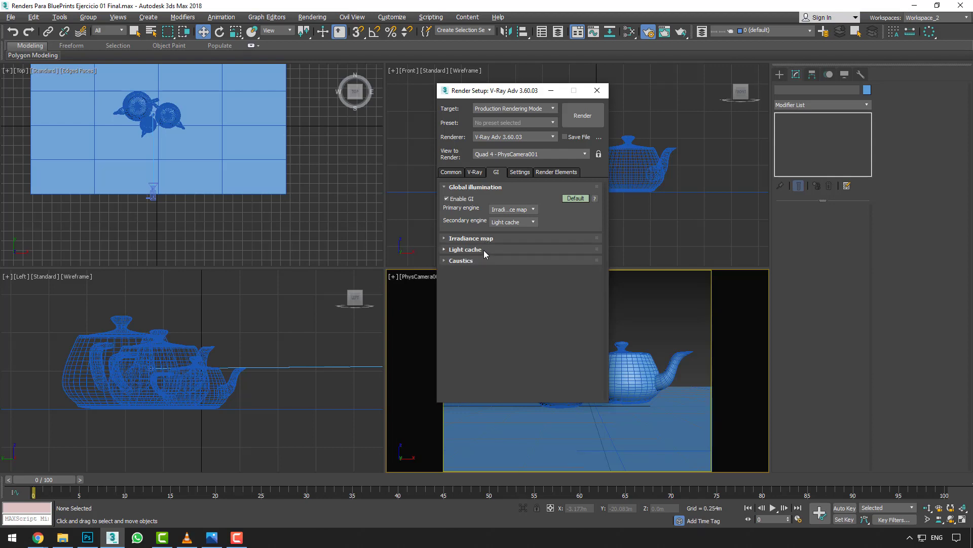
click(484, 251)
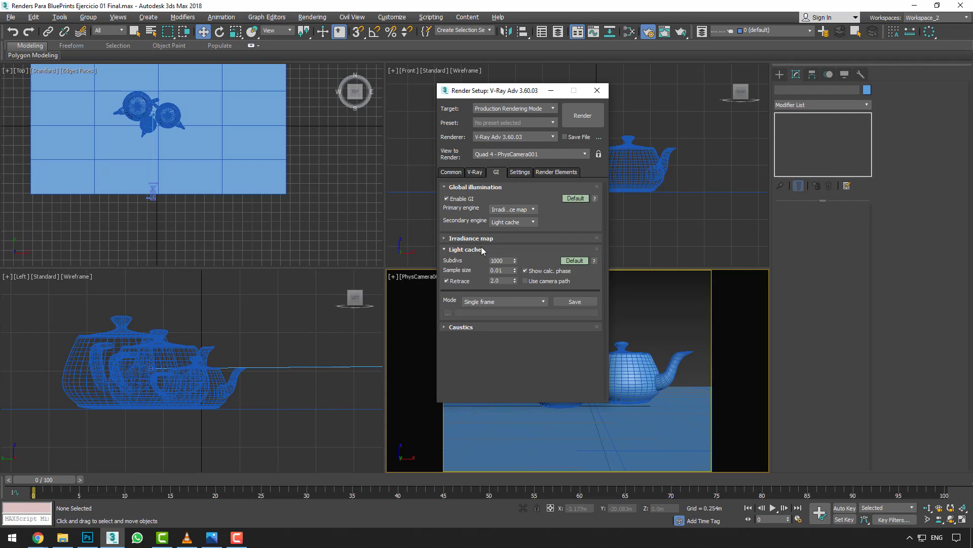
click(481, 249)
Set the bucket sequence to Top->Bottom and the V-Ray log window to Never
click(521, 173)
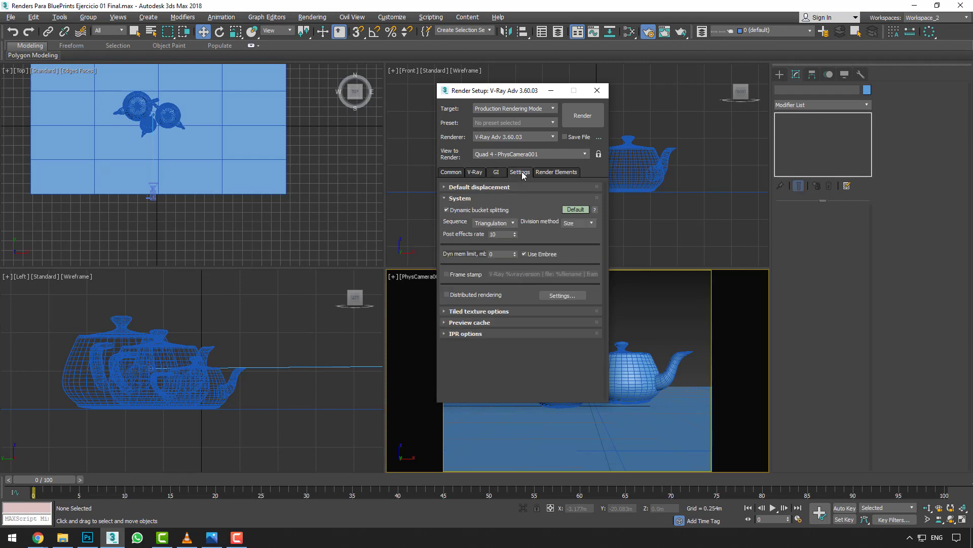
click(500, 226)
click(502, 233)
click(567, 209)
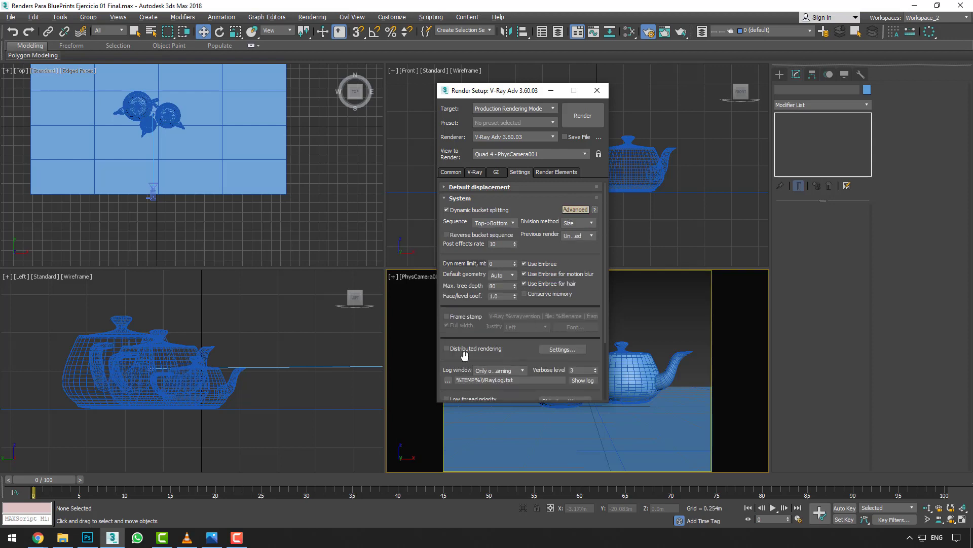
scroll(464, 342, down, 2)
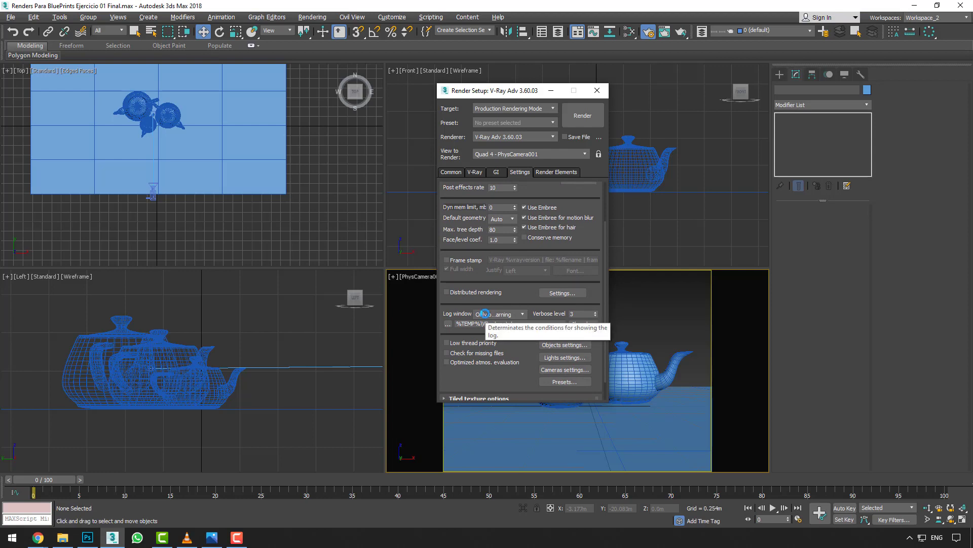
click(484, 314)
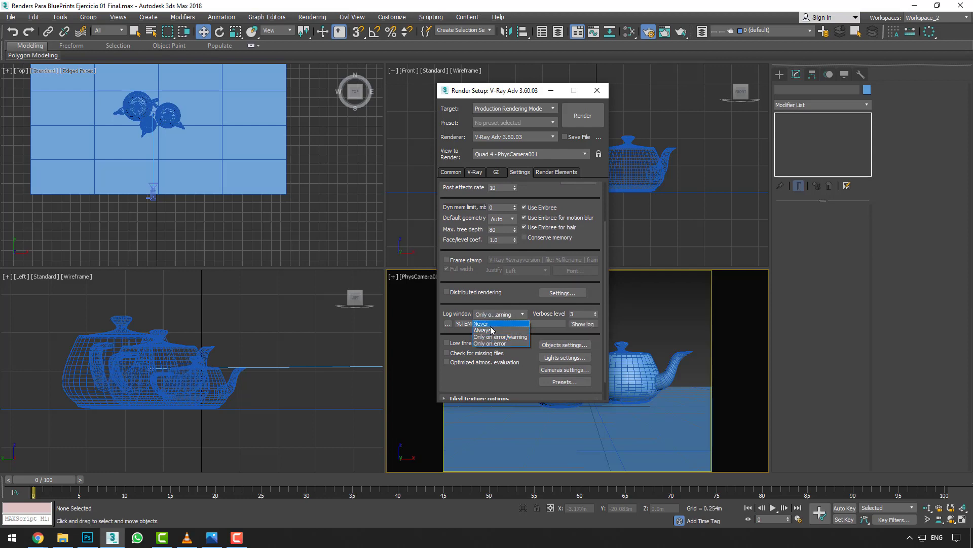
click(492, 323)
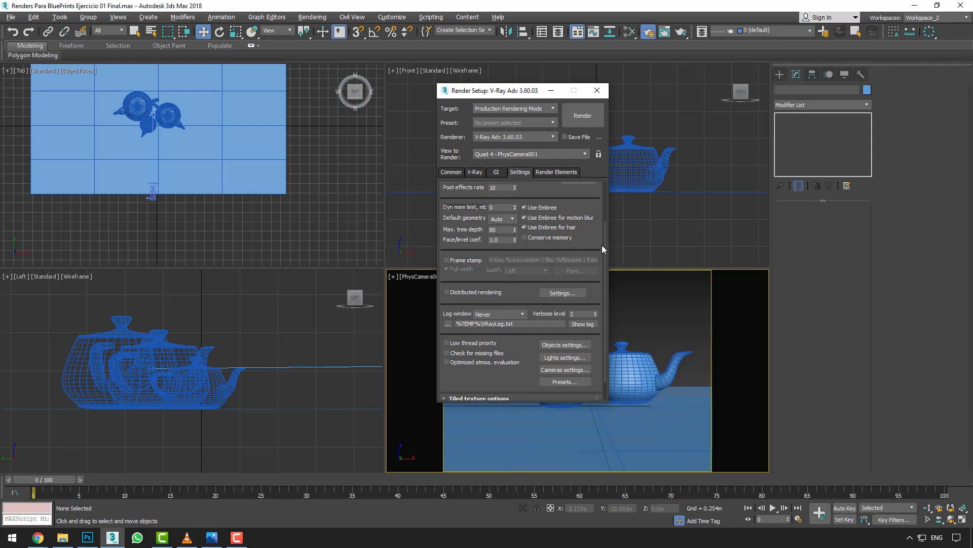
drag(604, 247, 604, 195)
Run a V-Ray test render of the 800×600 camera view, then minimise Render Setup
click(456, 173)
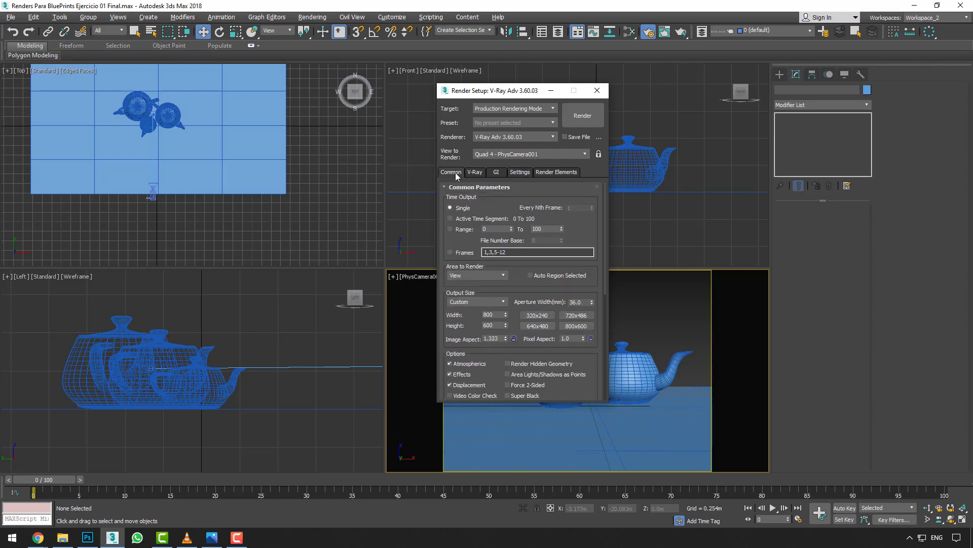
drag(518, 93, 386, 109)
drag(642, 97, 677, 100)
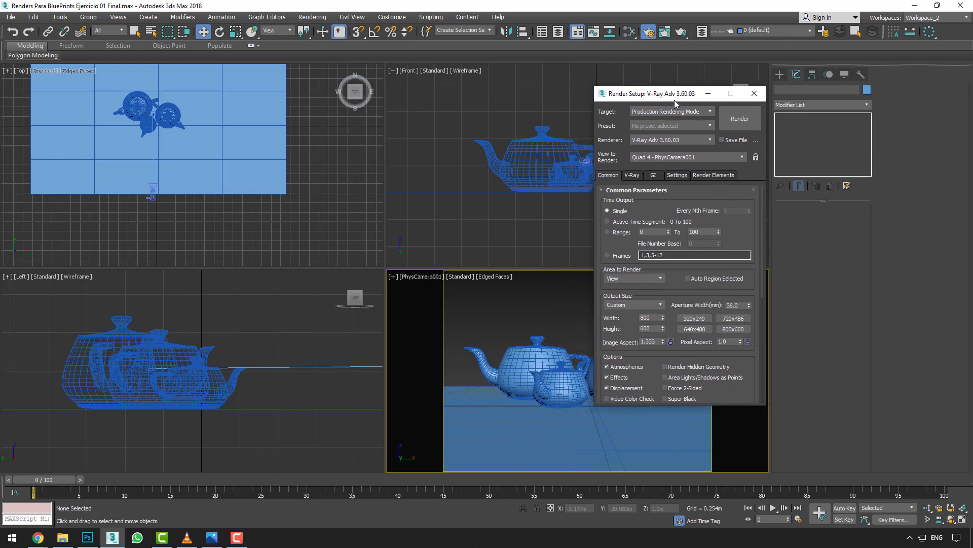
click(730, 121)
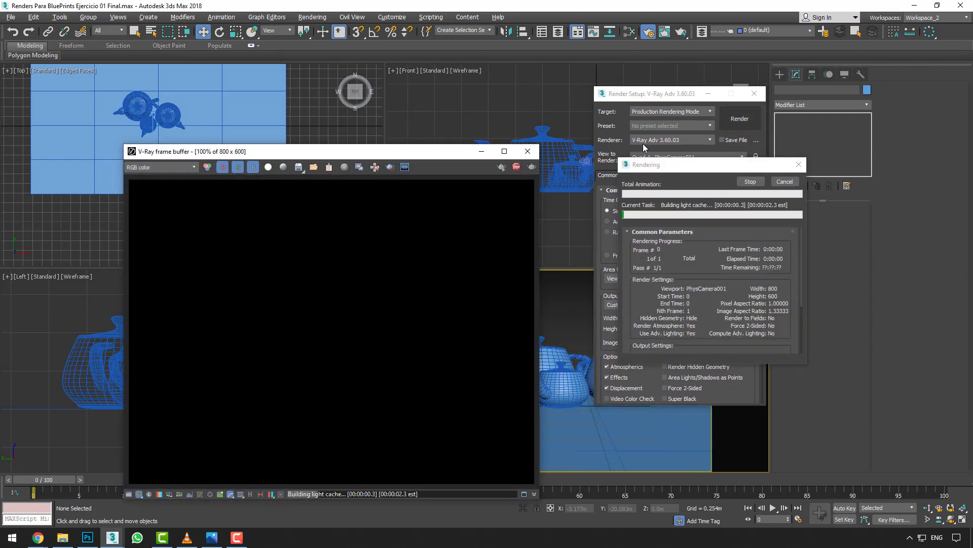
drag(418, 155, 360, 112)
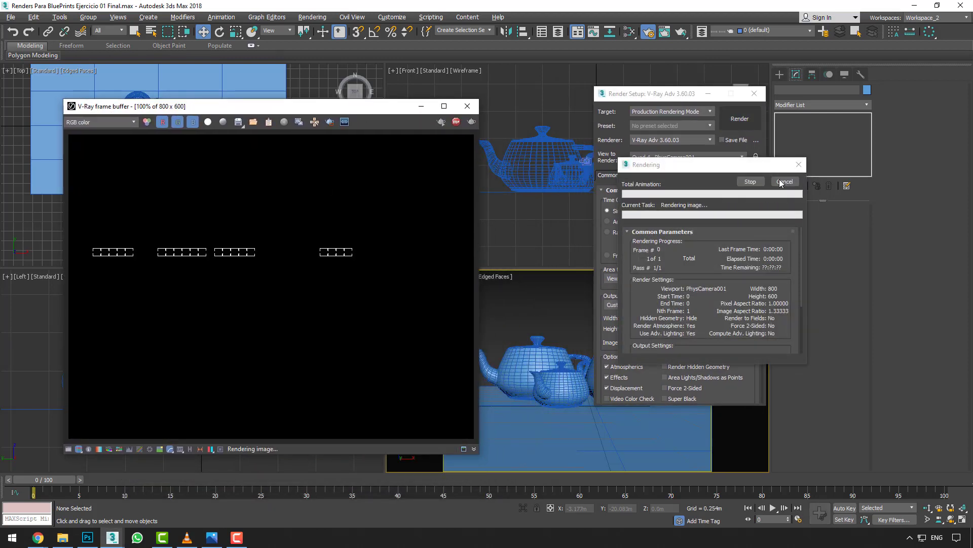
click(712, 95)
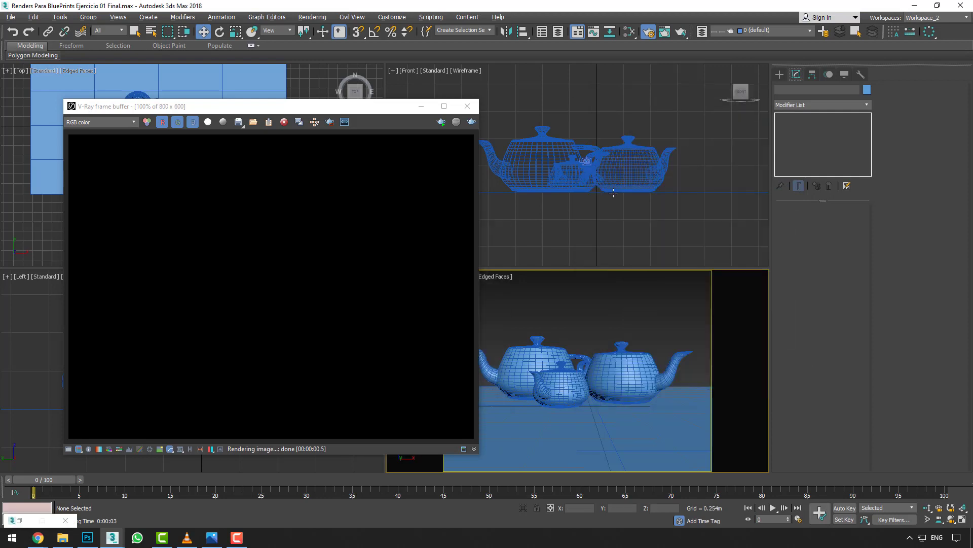
Confirm the Environment background colour stays black, then minimise Environment and the frame buffer
key(8)
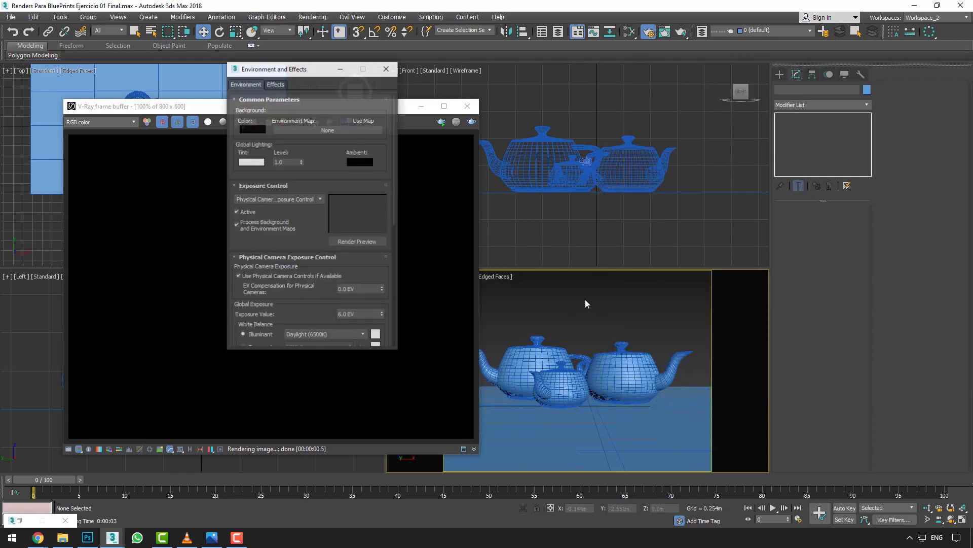
drag(297, 71, 633, 85)
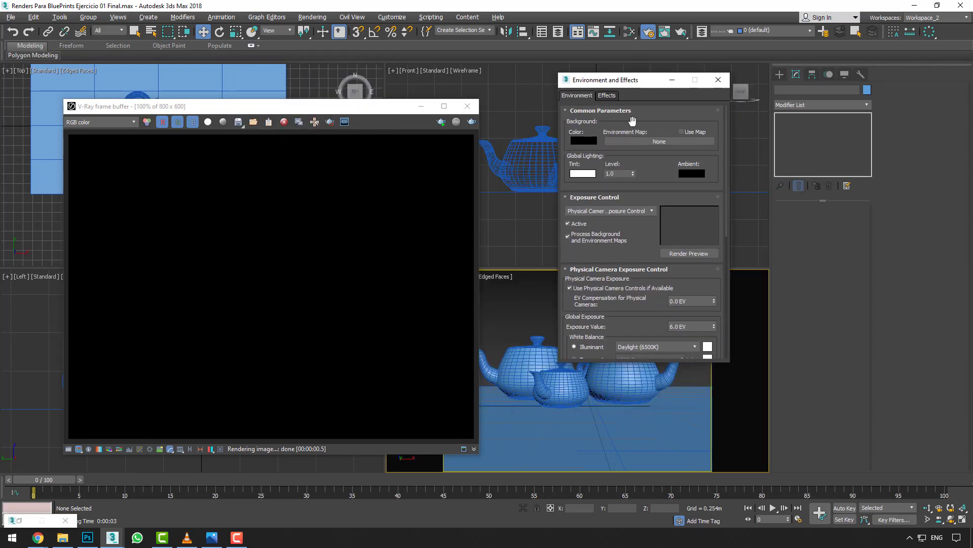
click(584, 141)
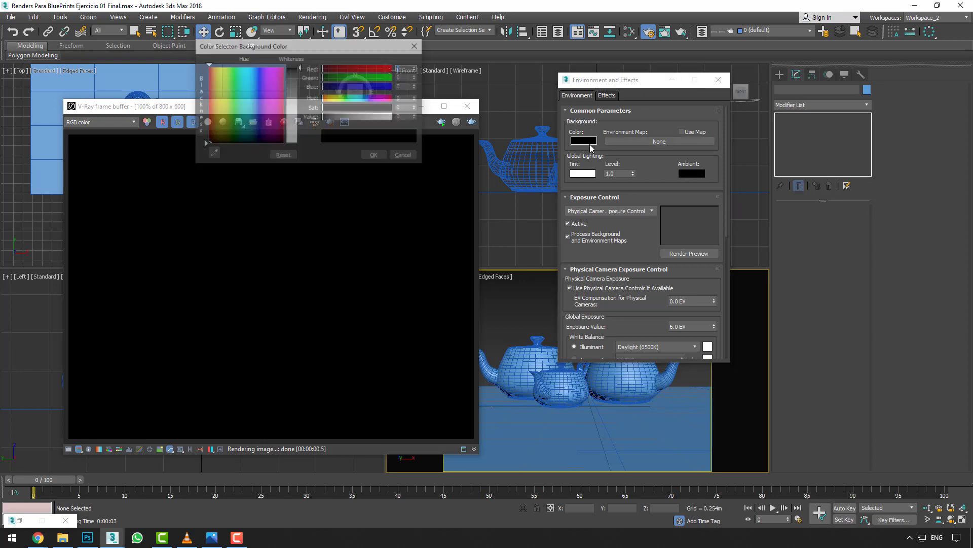
click(380, 156)
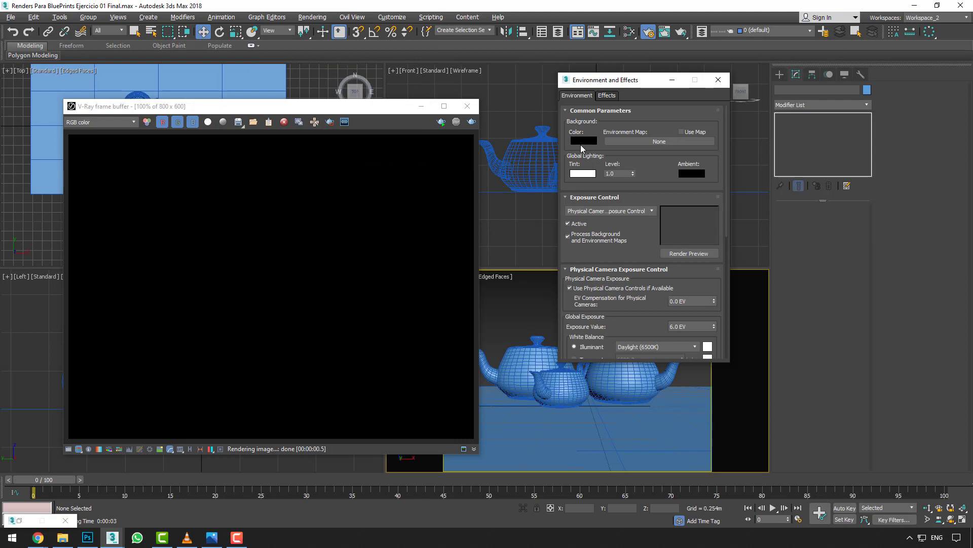
click(672, 82)
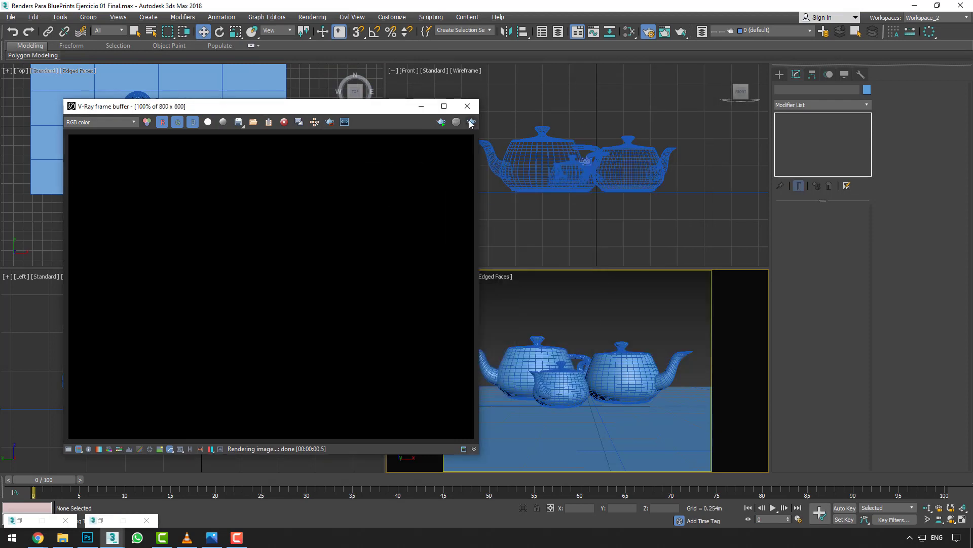
click(421, 107)
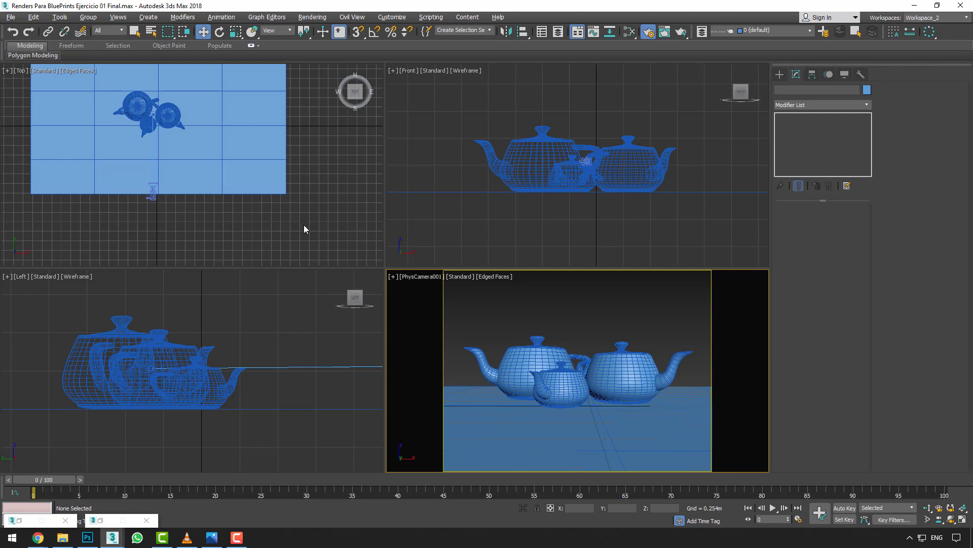
Zoom out the Top viewport and show the Physical, Target and Free camera types
scroll(248, 223, down, 3)
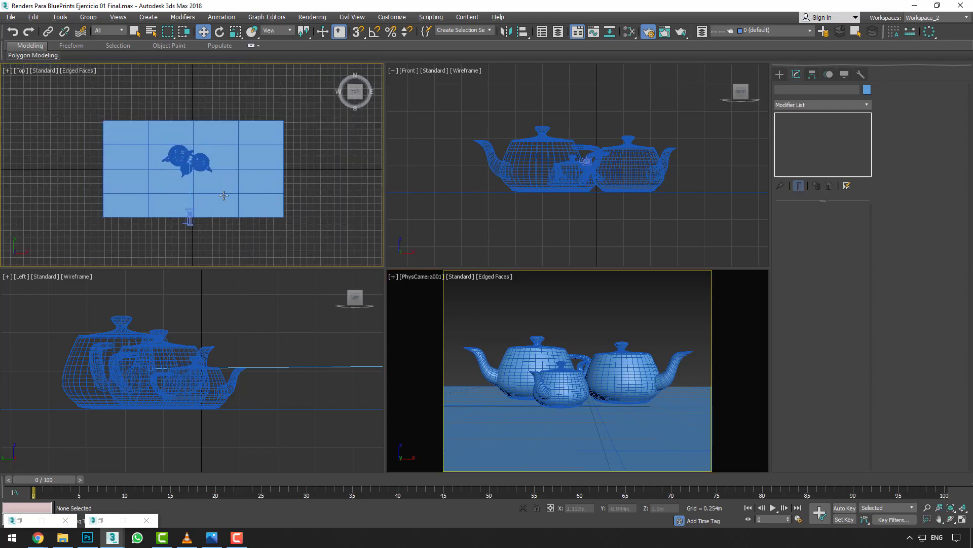
click(779, 76)
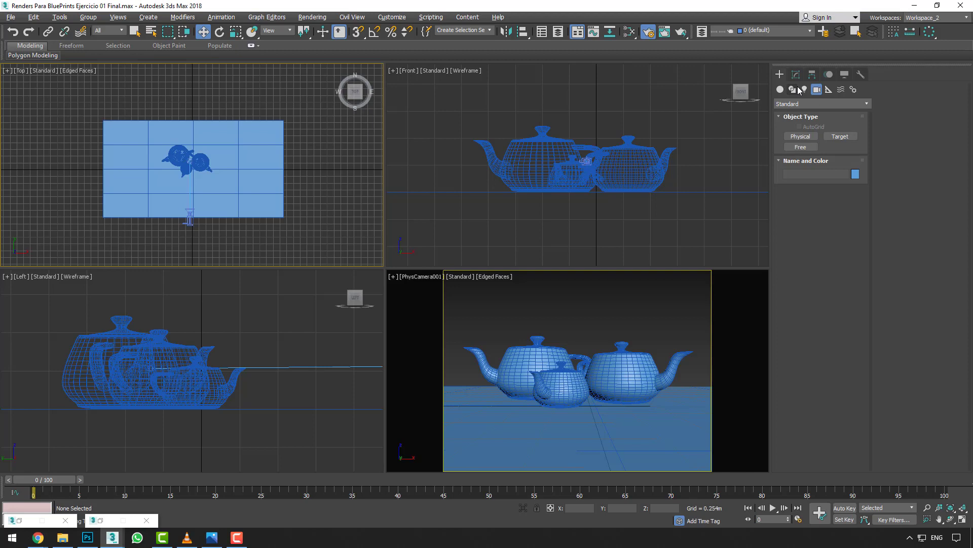
Leave the environment background black, close Environment and Effects, and show the Photometric light types
click(643, 264)
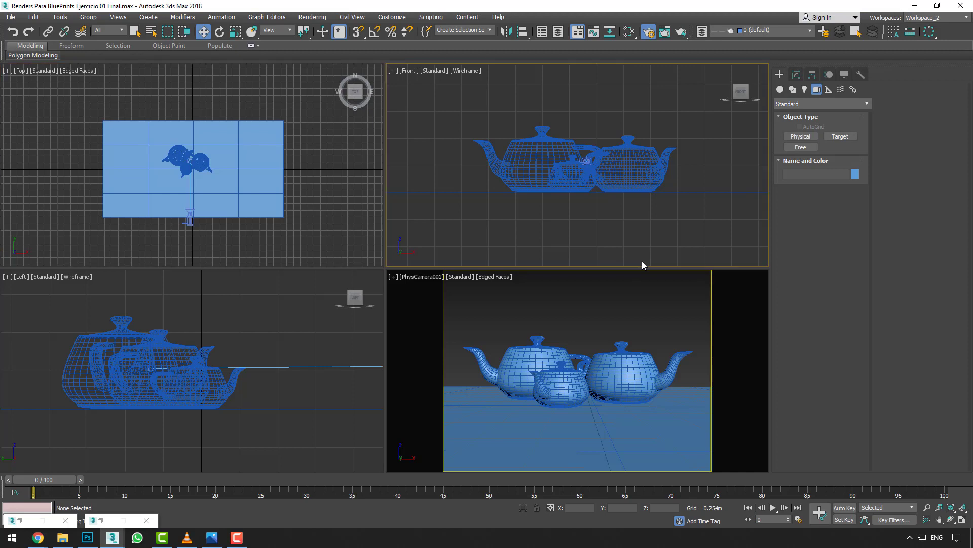
key(8)
click(588, 141)
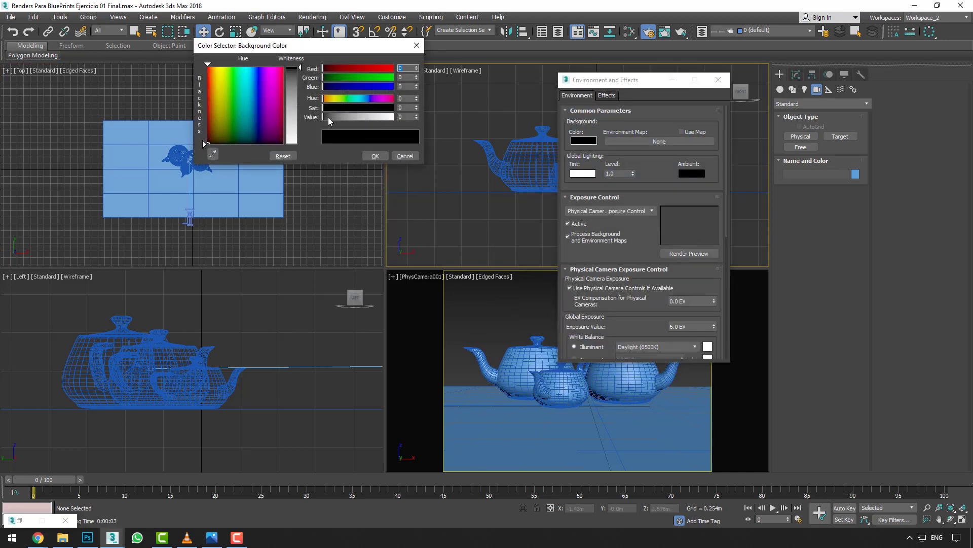
click(405, 156)
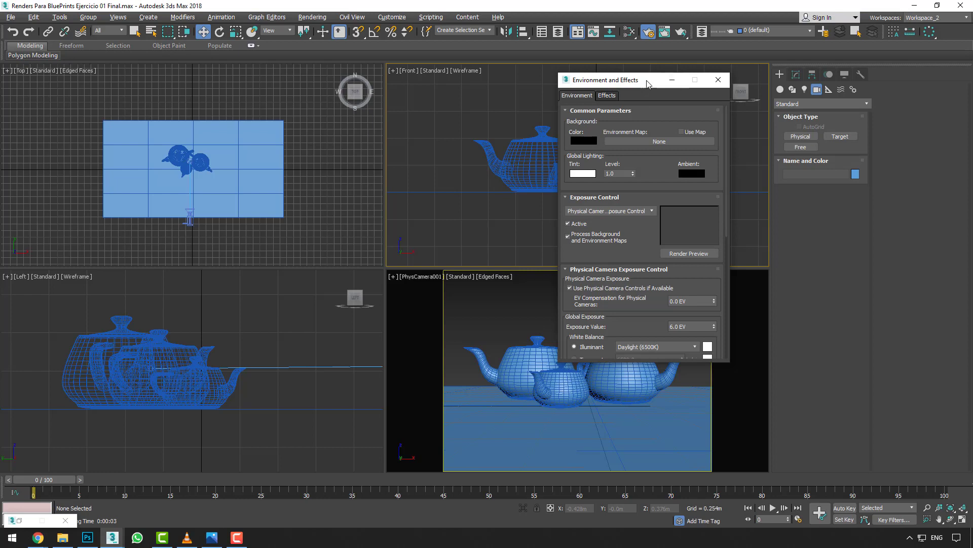
drag(647, 83, 591, 91)
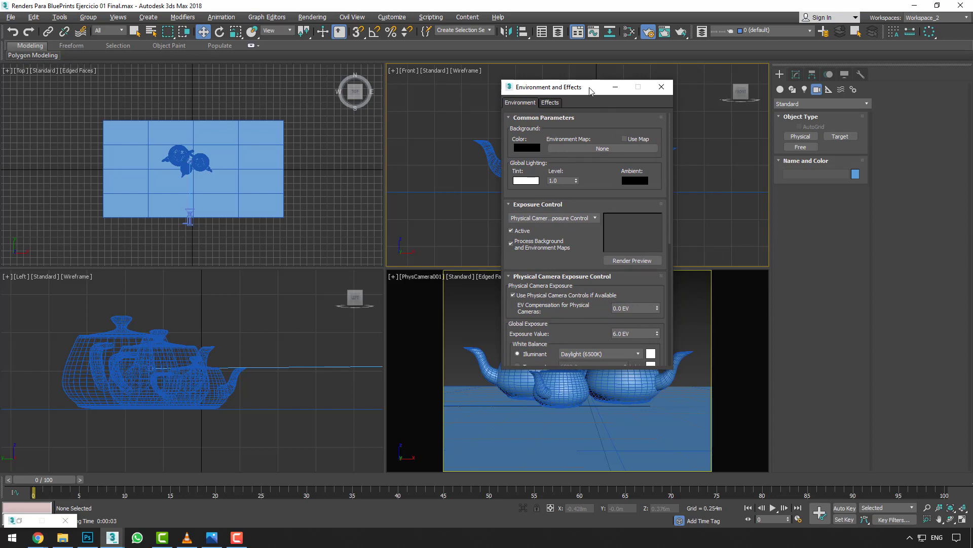
click(658, 91)
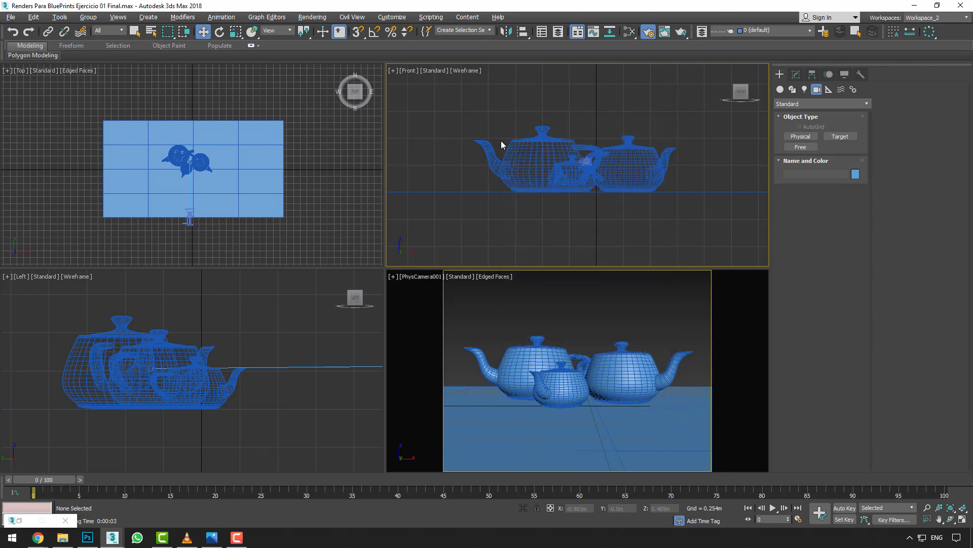
click(805, 90)
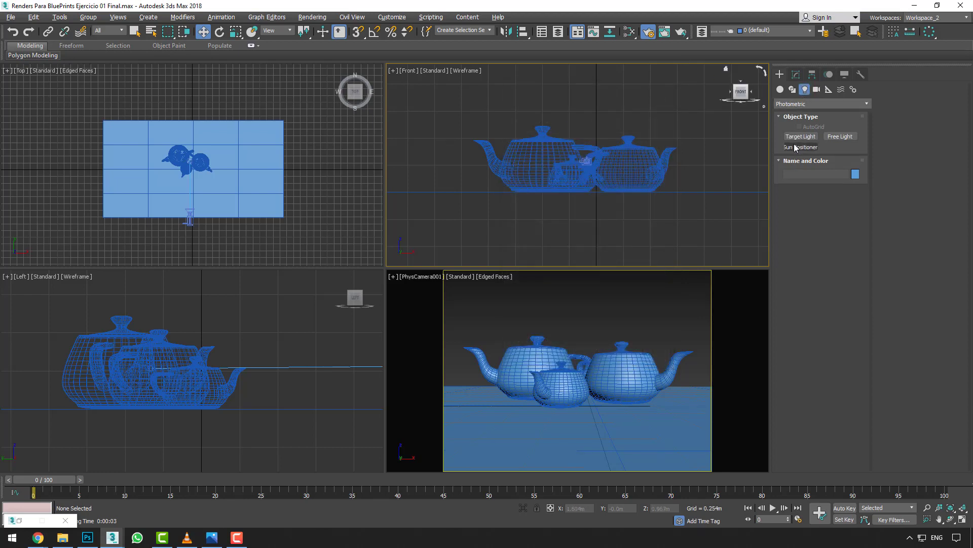
Create a Standard Target Direct light in the Top view aimed at the teapots
click(798, 104)
click(797, 124)
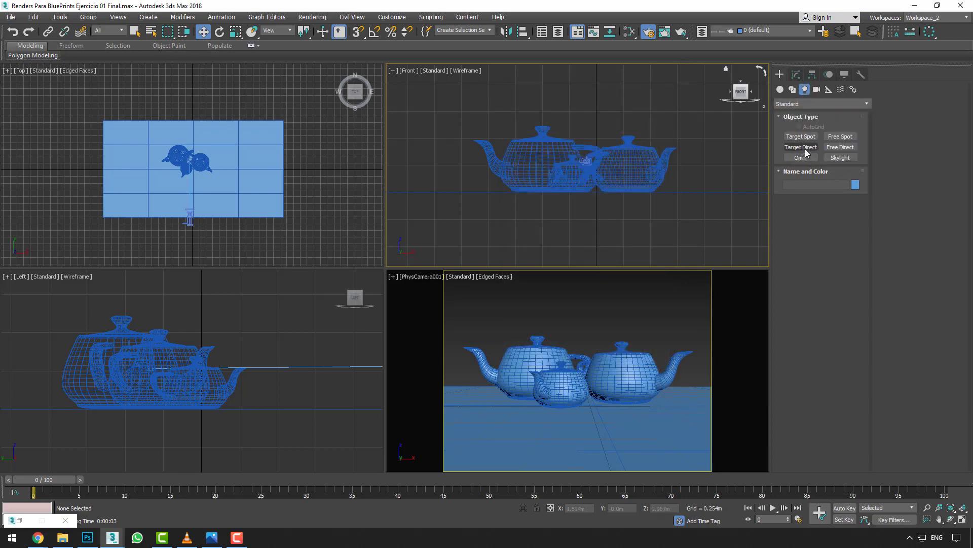
click(800, 147)
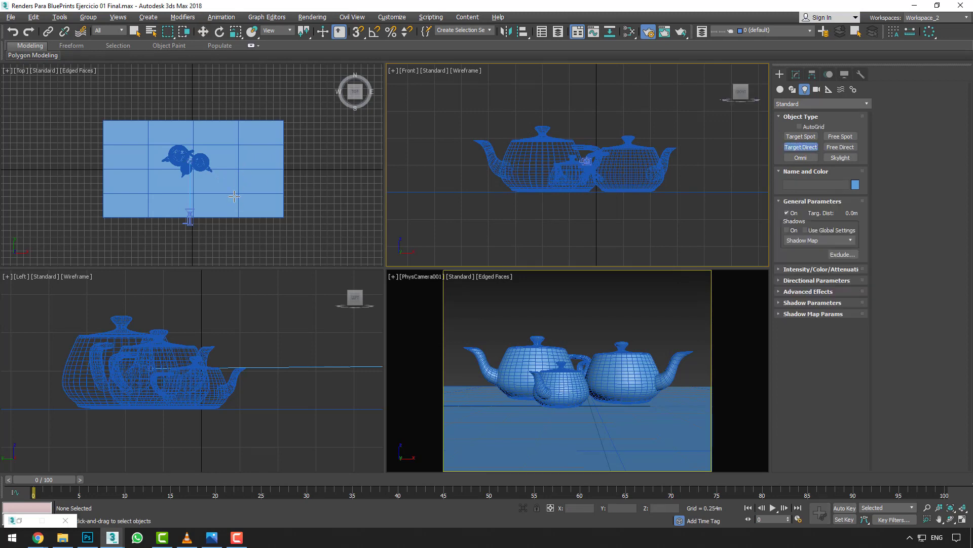
drag(234, 196, 203, 167)
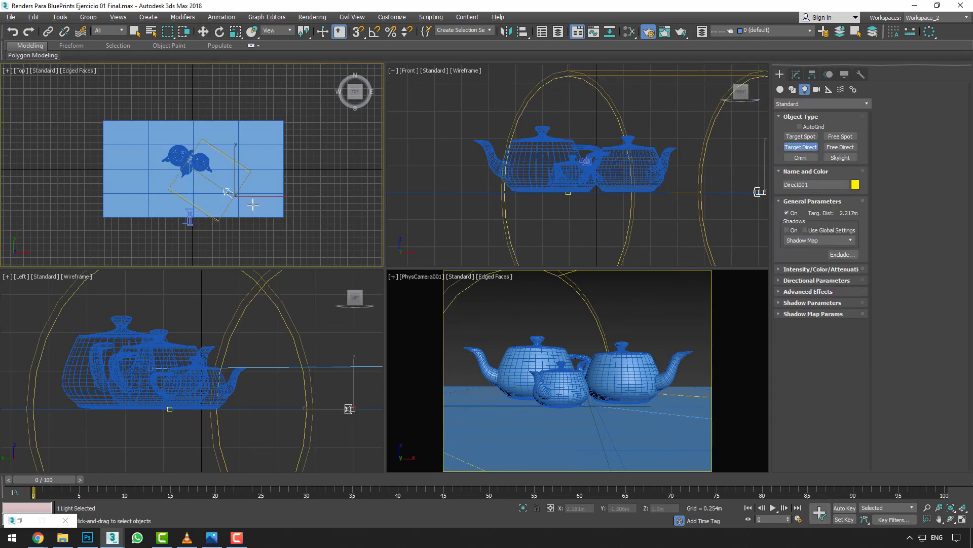
Move Direct001 up above the teapots so it shines down at an angle
key(w)
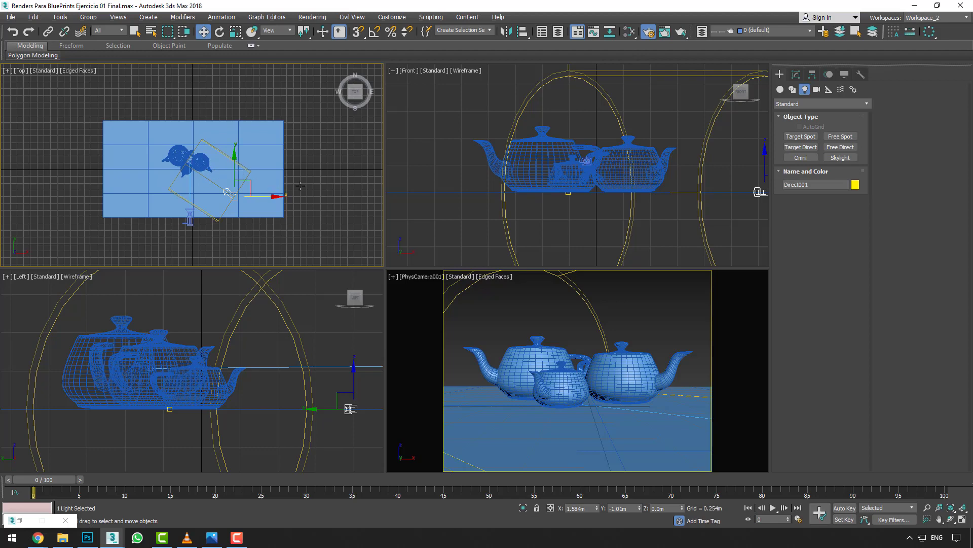
middle_click(557, 188)
scroll(557, 188, down, 2)
middle_drag(588, 157, 610, 188)
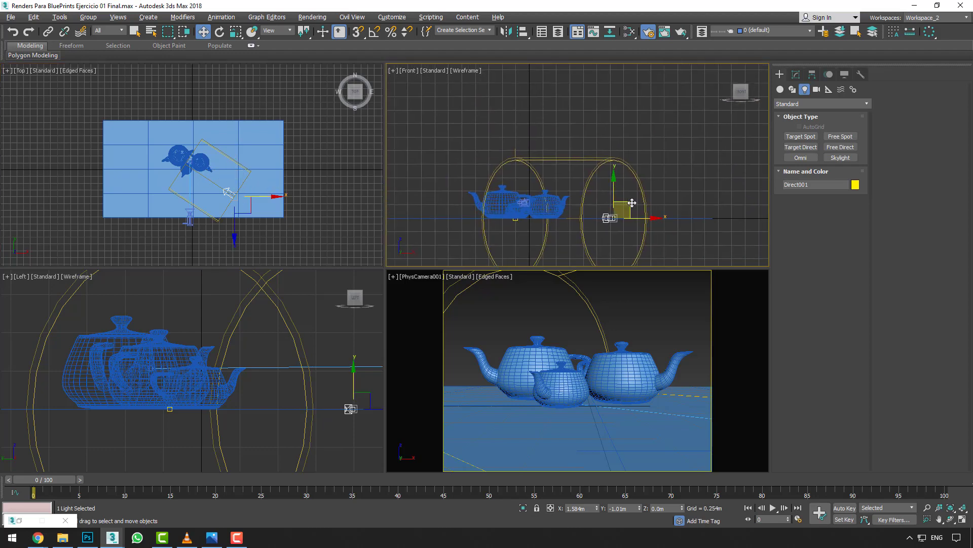
mouse_move(626, 206)
mouse_down()
mouse_move(617, 112)
mouse_move(590, 82)
mouse_up()
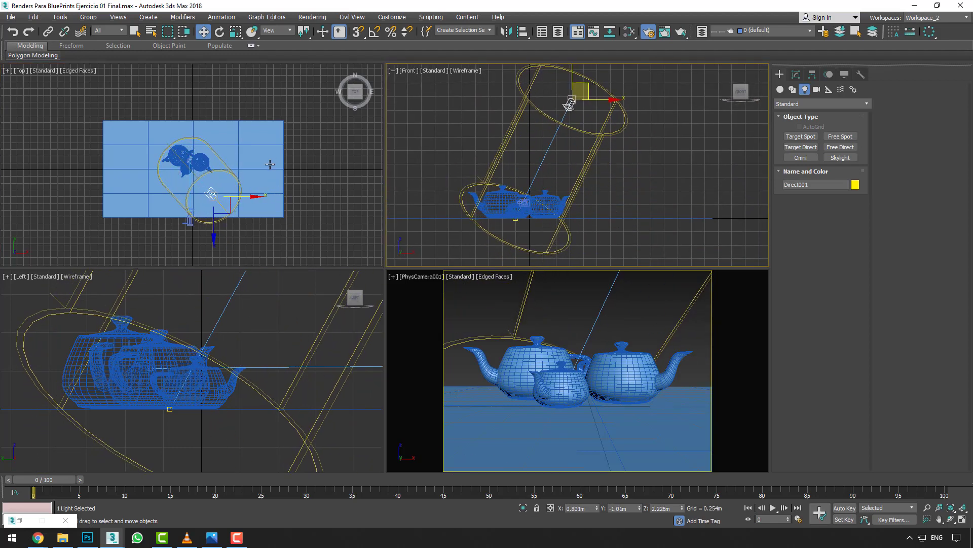
middle_drag(267, 166, 291, 164)
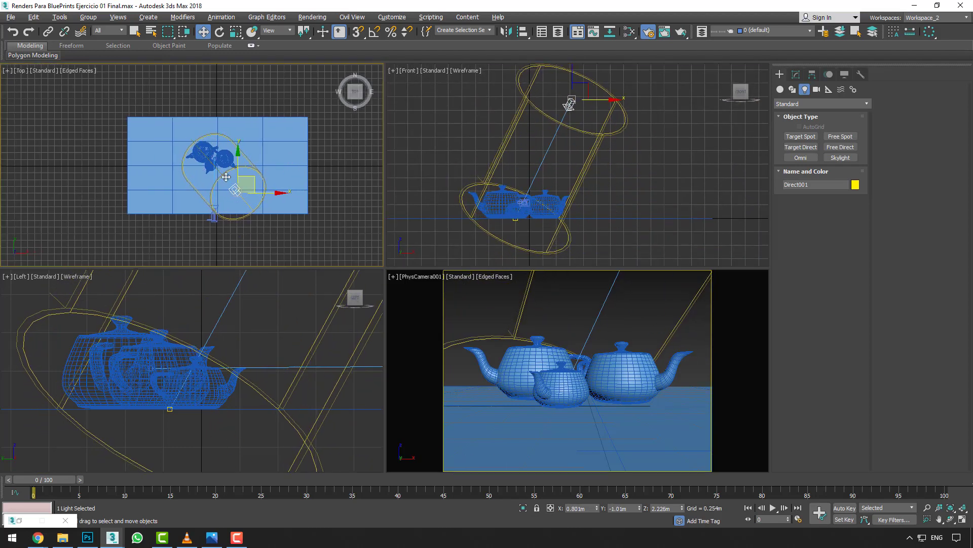
click(797, 75)
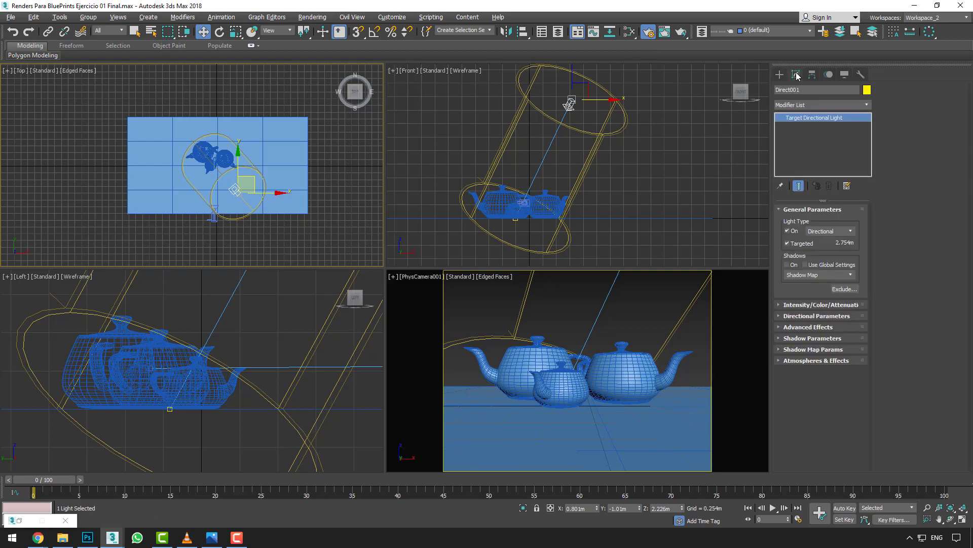
Turn on VRayShadow for Direct001 and widen its hotspot to 4.646m with 4.699m falloff
click(788, 265)
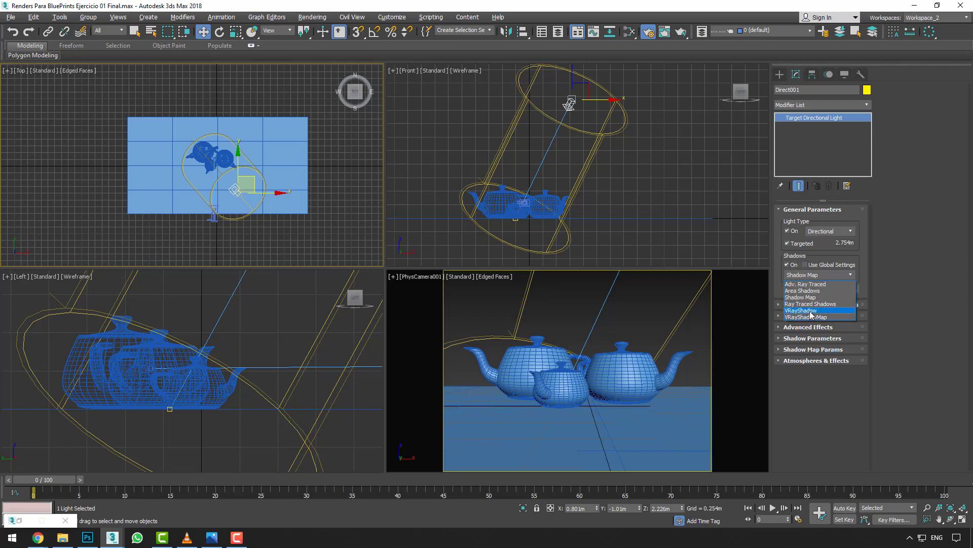
click(810, 311)
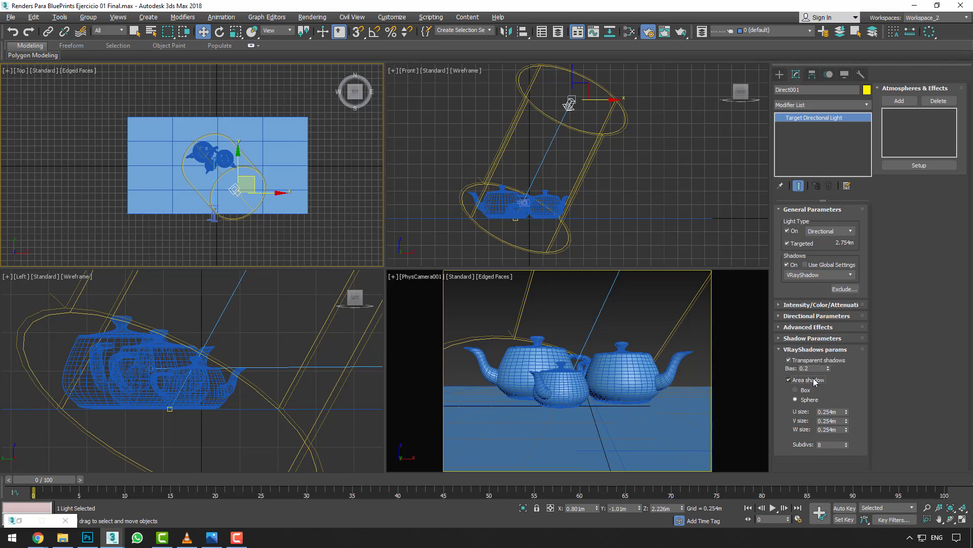
click(800, 350)
click(797, 317)
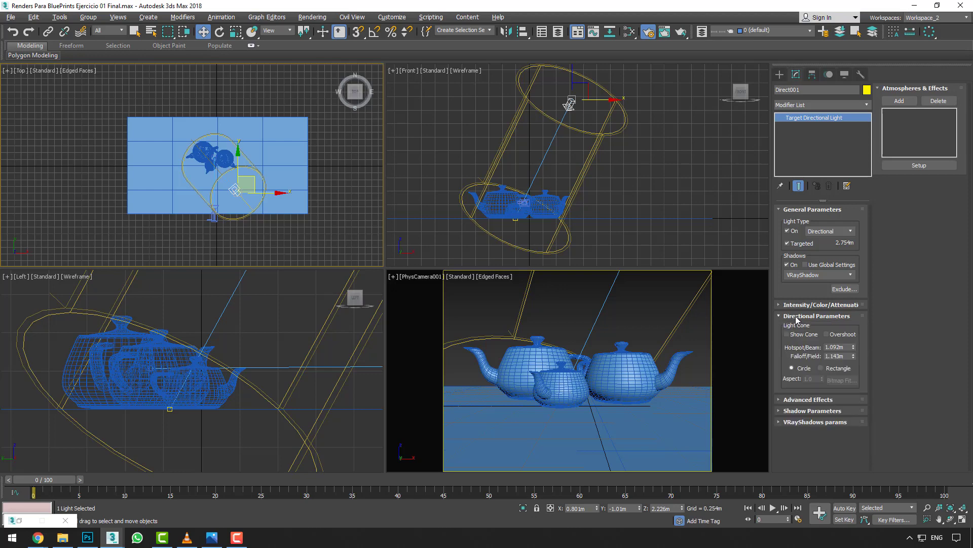
mouse_move(854, 350)
mouse_down()
mouse_move(845, 302)
mouse_move(565, 422)
mouse_up()
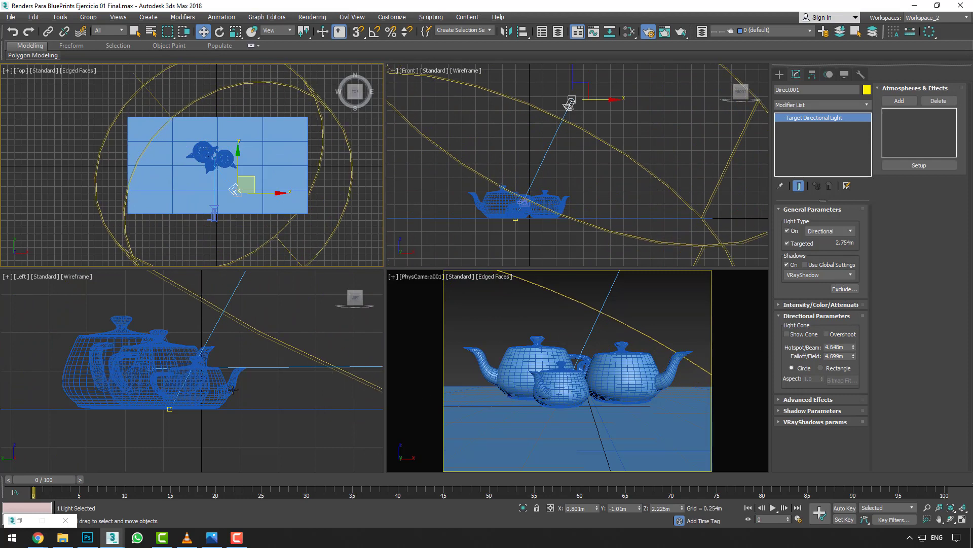
Render the current view with V-Ray and reposition the frame buffer
key(F10)
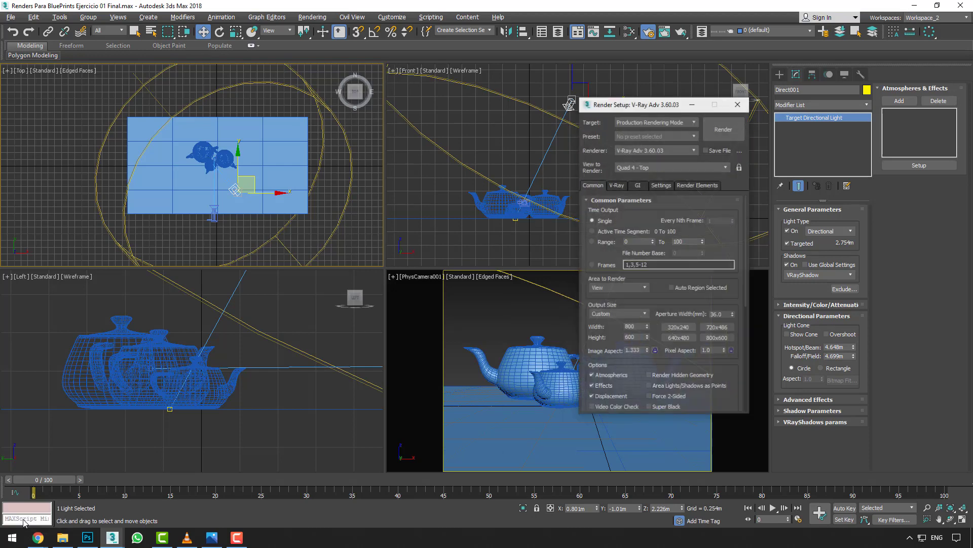
click(730, 125)
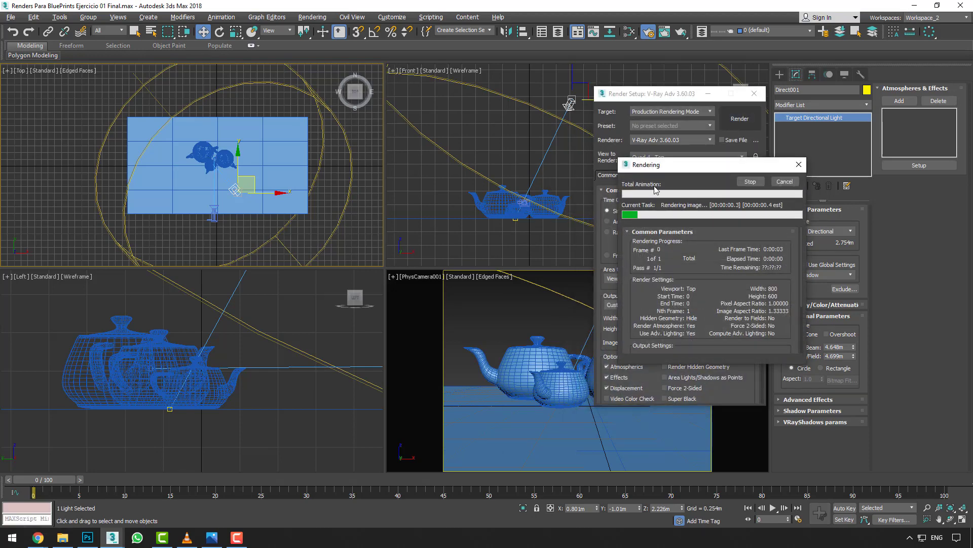
click(169, 486)
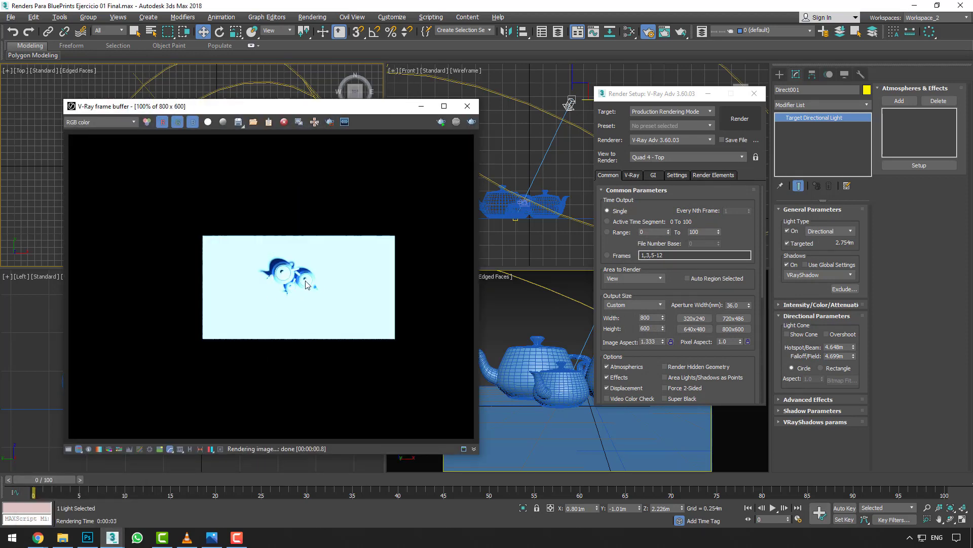
drag(374, 119, 361, 96)
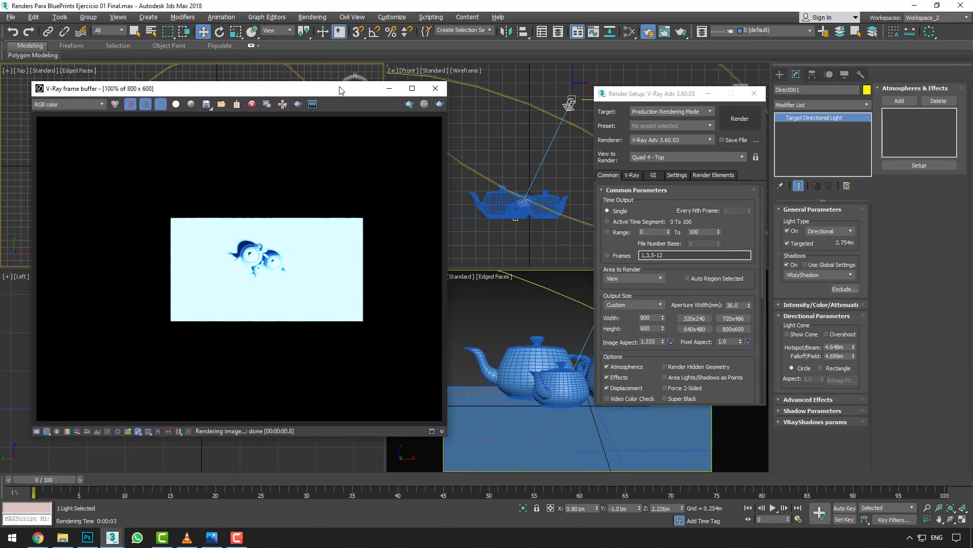
Lock the render view to Quad 4 - PhysCamera001 and render the lit teapots again
right_click(488, 299)
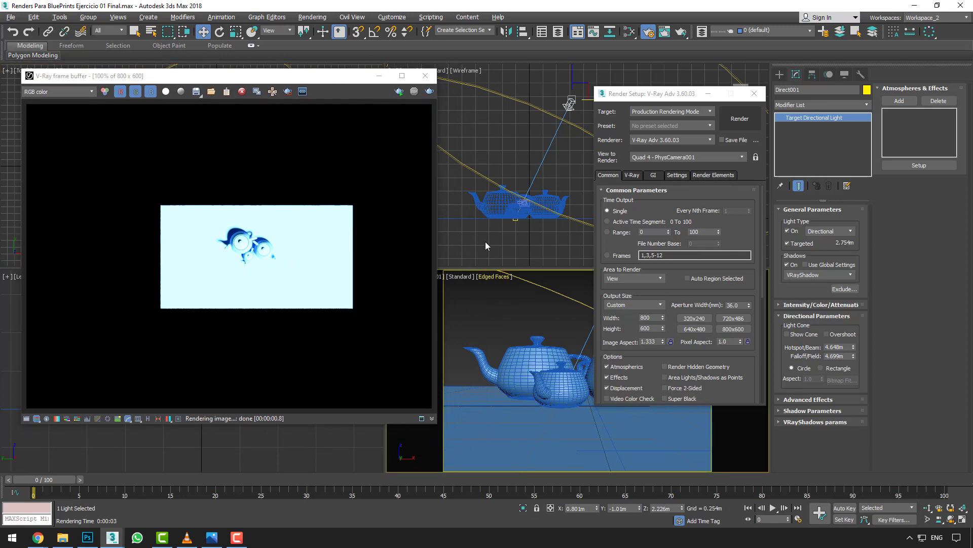
click(491, 319)
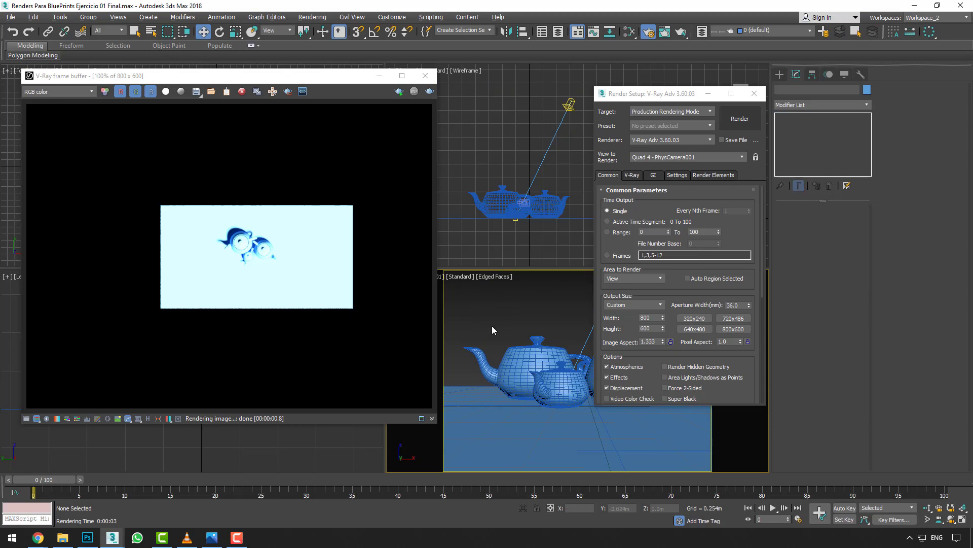
click(687, 160)
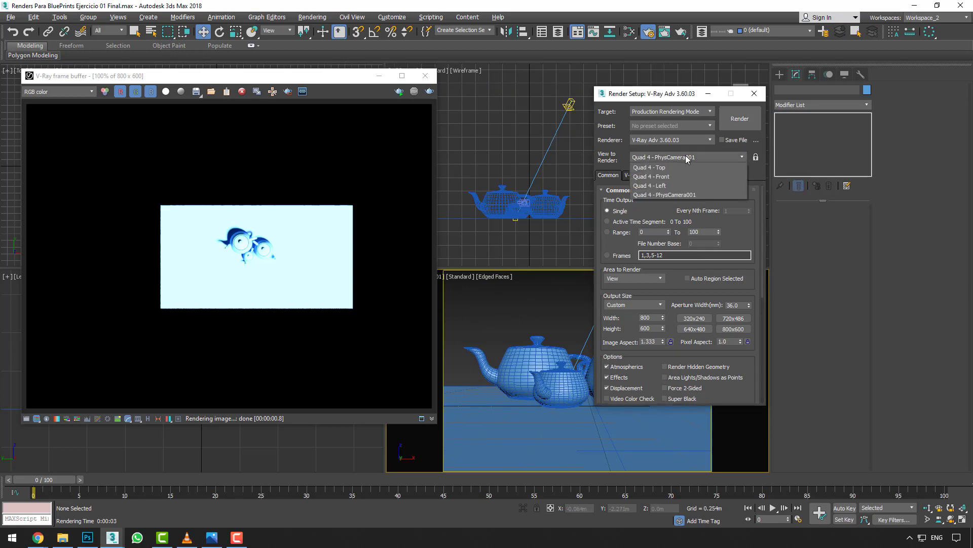
click(685, 196)
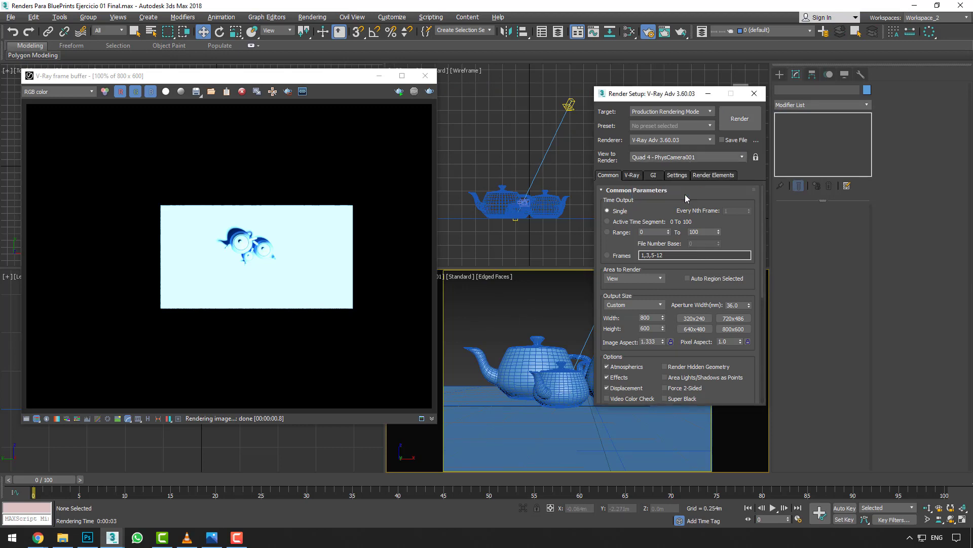
click(756, 158)
click(521, 130)
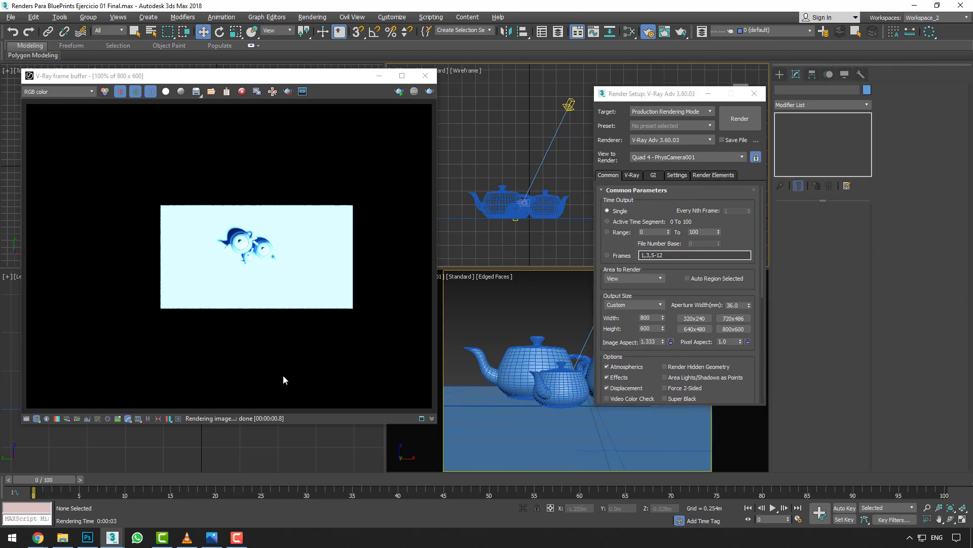
click(739, 118)
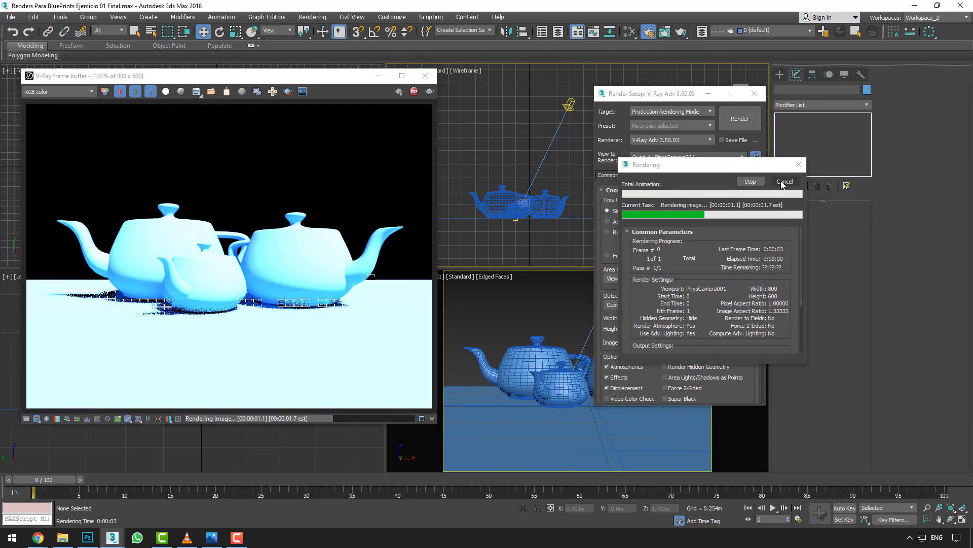
click(755, 93)
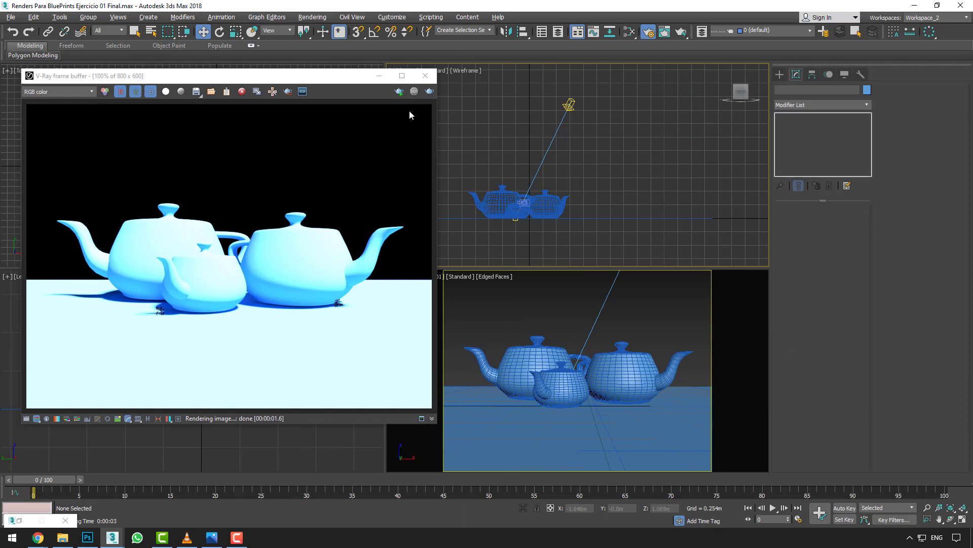
drag(347, 80, 296, 77)
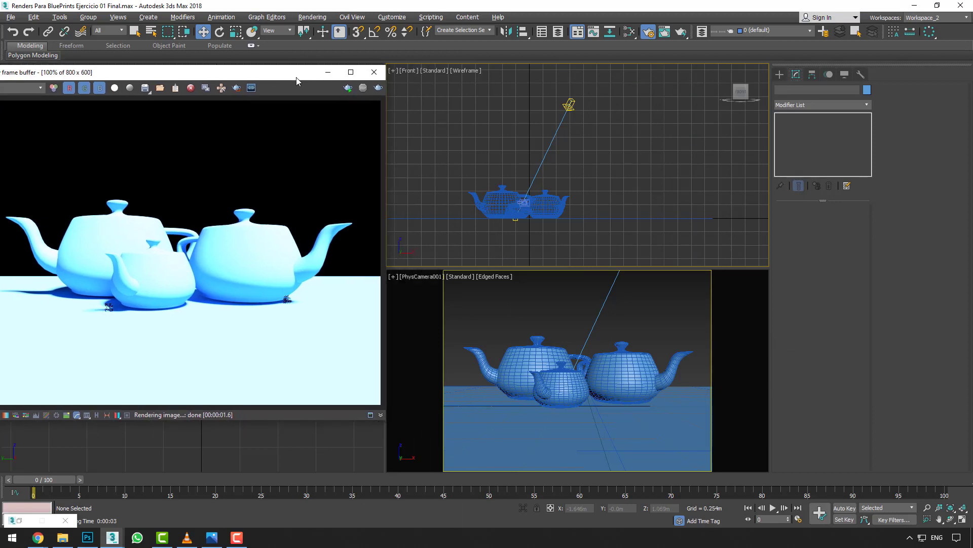
Select PhysCamera001 and set its exposure gain to manual ISO 100
click(418, 275)
click(421, 275)
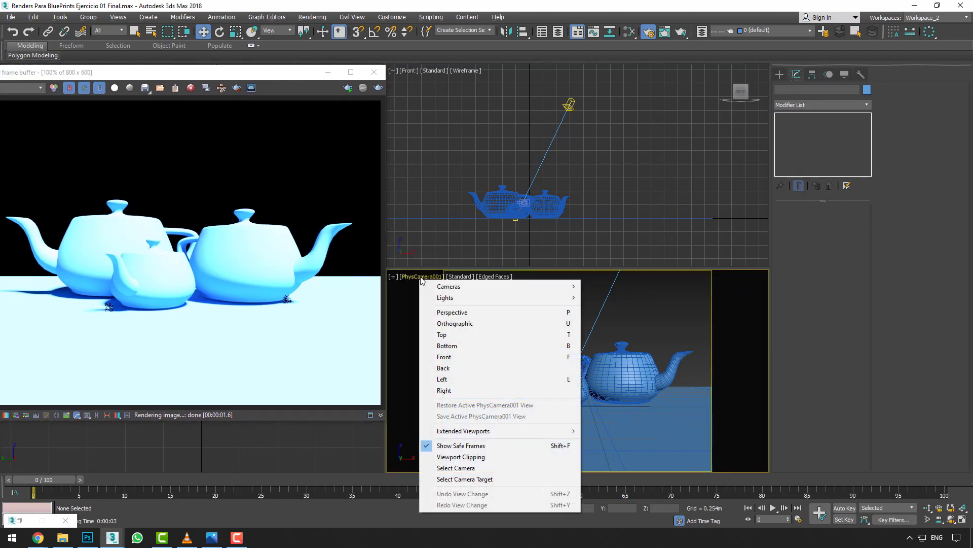
click(467, 468)
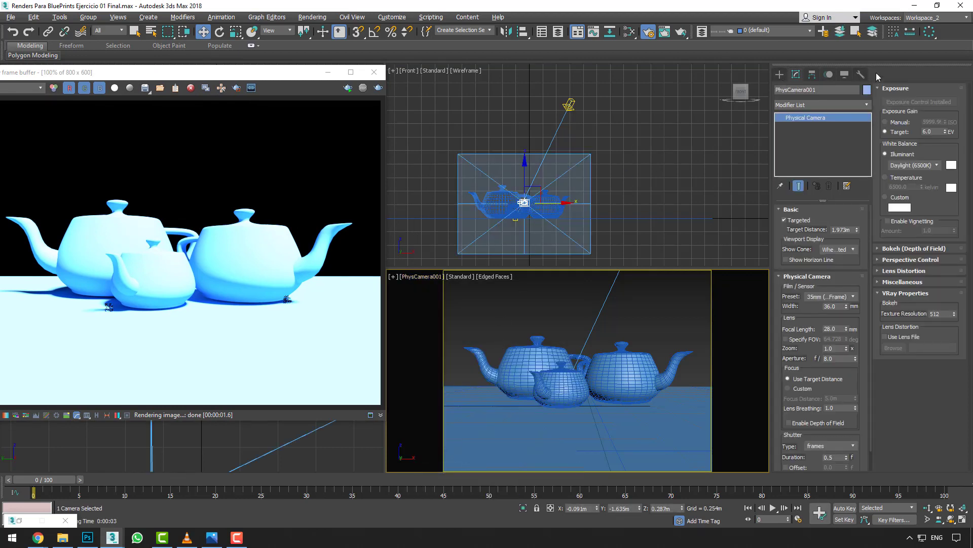
click(902, 122)
double_click(929, 123)
text(10)
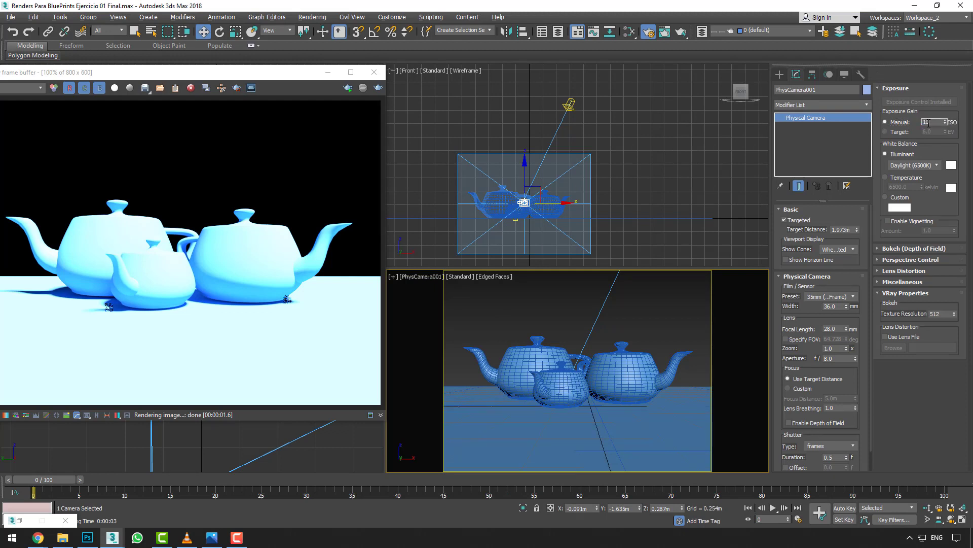
text(0)
key(Return)
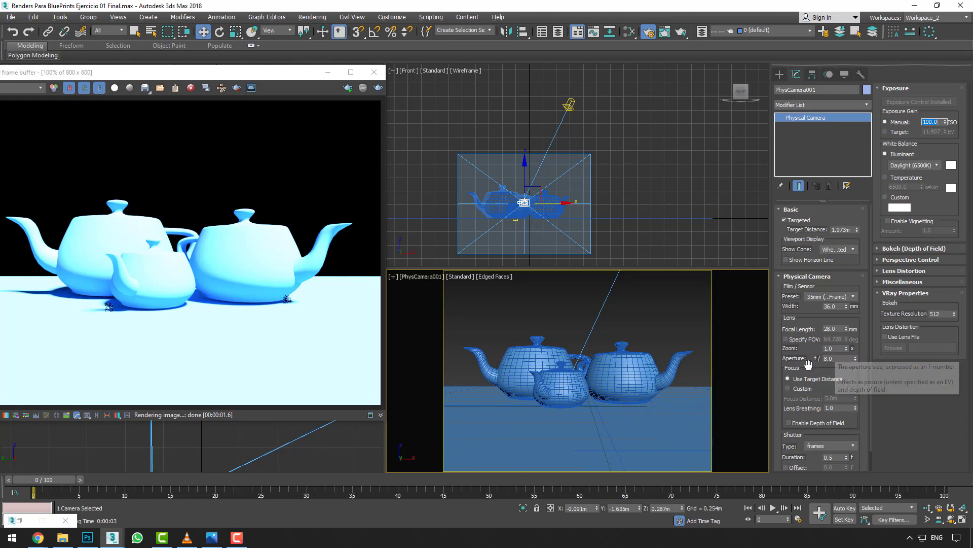
Keep the aperture at f/8, set a 1/250-second shutter, and bring the frame buffer on-screen
double_click(835, 358)
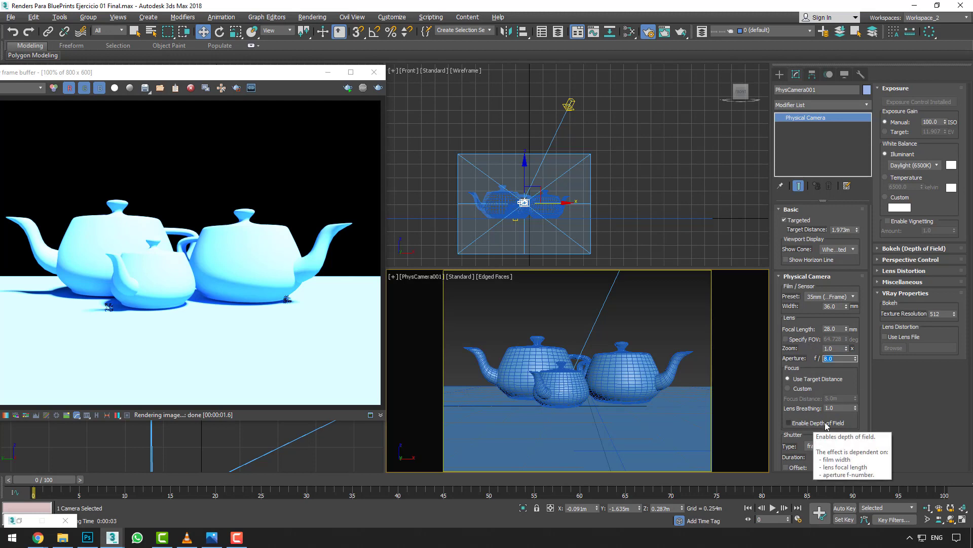
text(3)
key(Return)
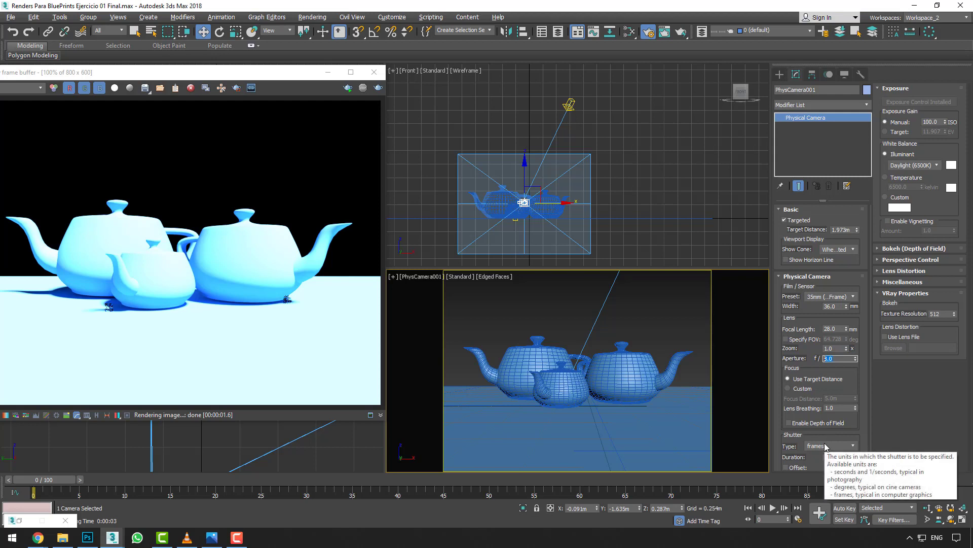
click(825, 446)
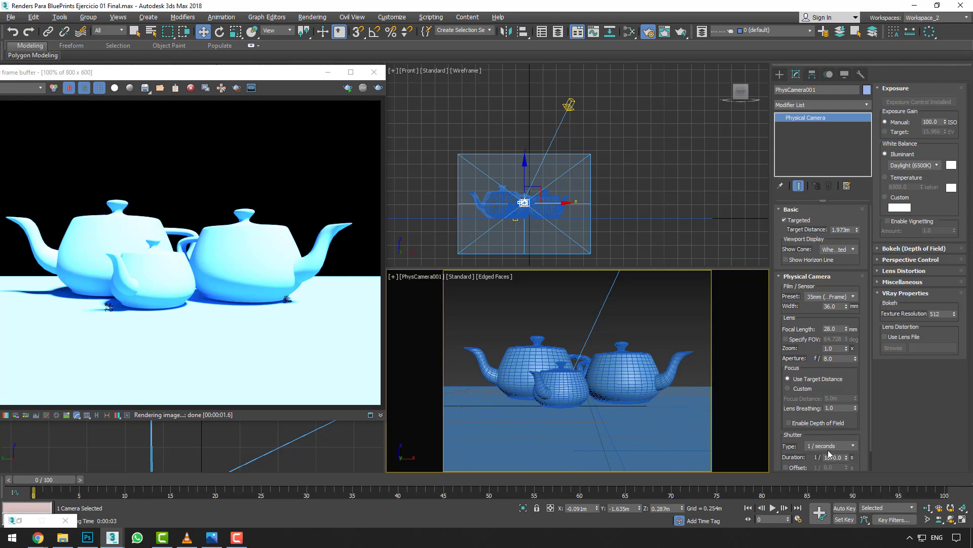
text(25)
drag(277, 78, 336, 80)
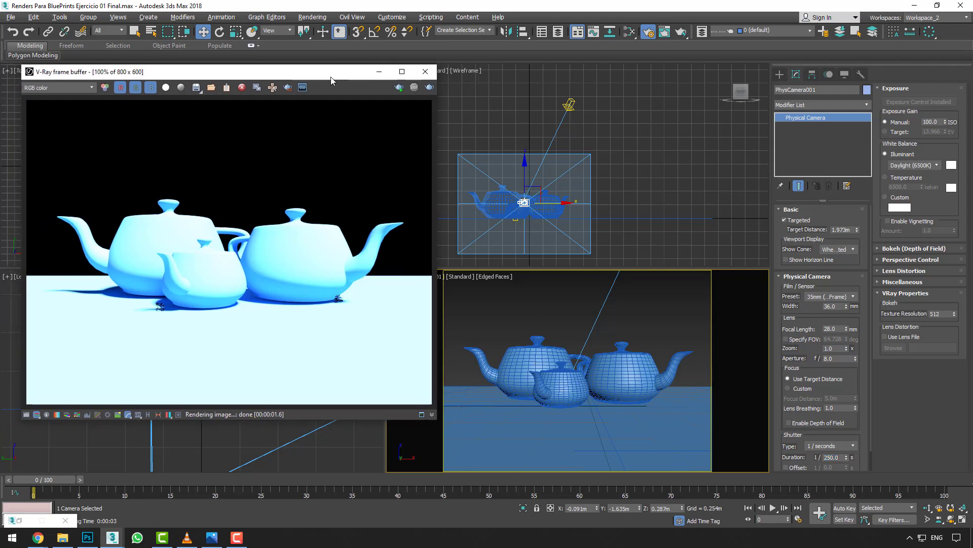
Re-render, then raise Direct001's multiplier to 15 and then 25, rendering after each change
click(434, 90)
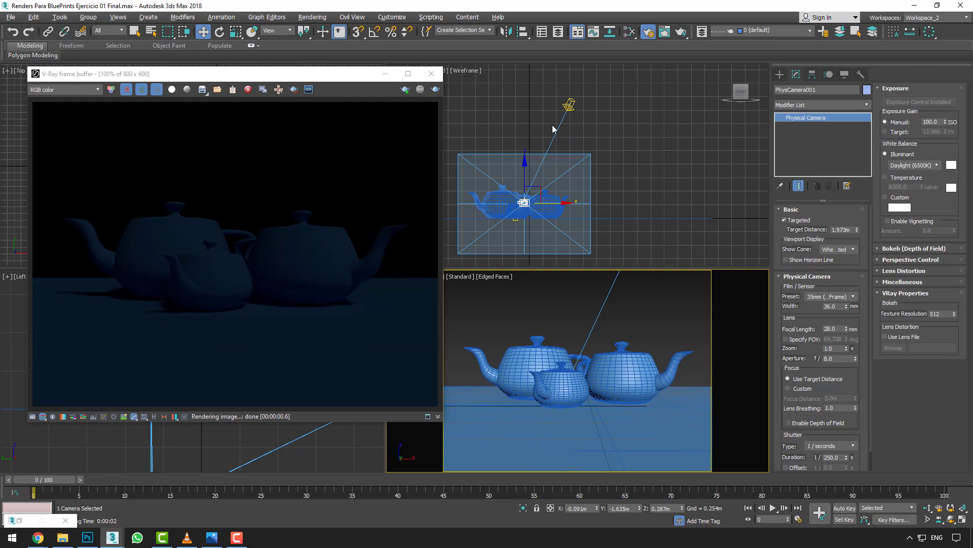
click(569, 104)
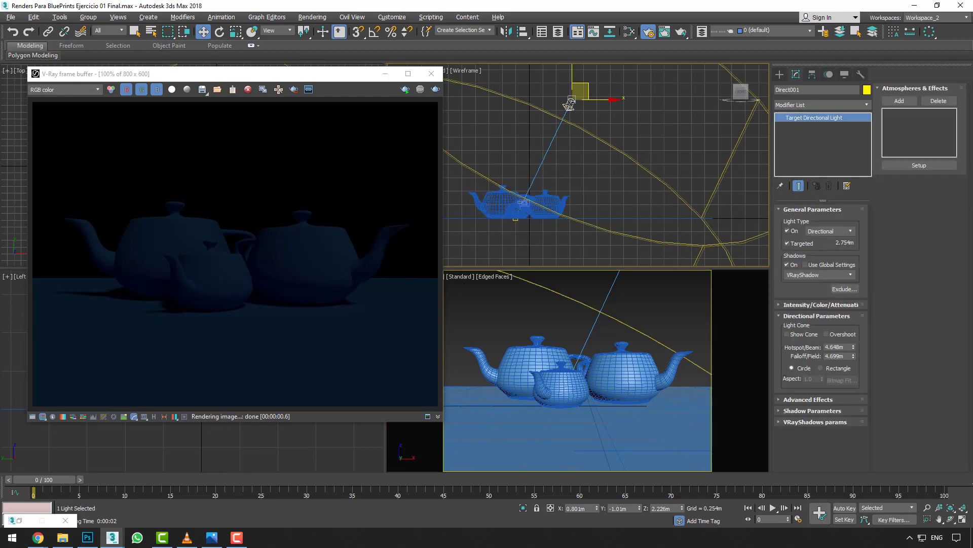
click(817, 304)
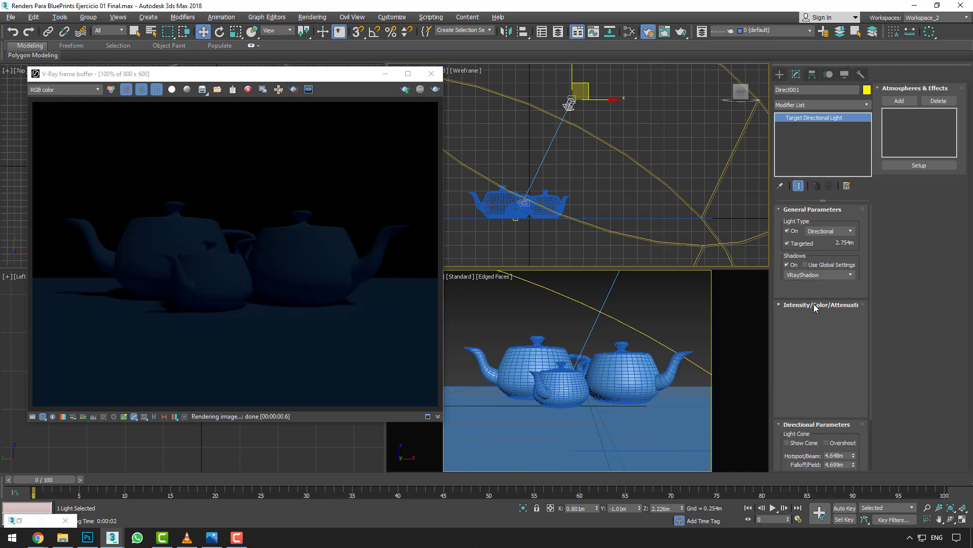
drag(820, 319, 779, 316)
text(15)
key(Return)
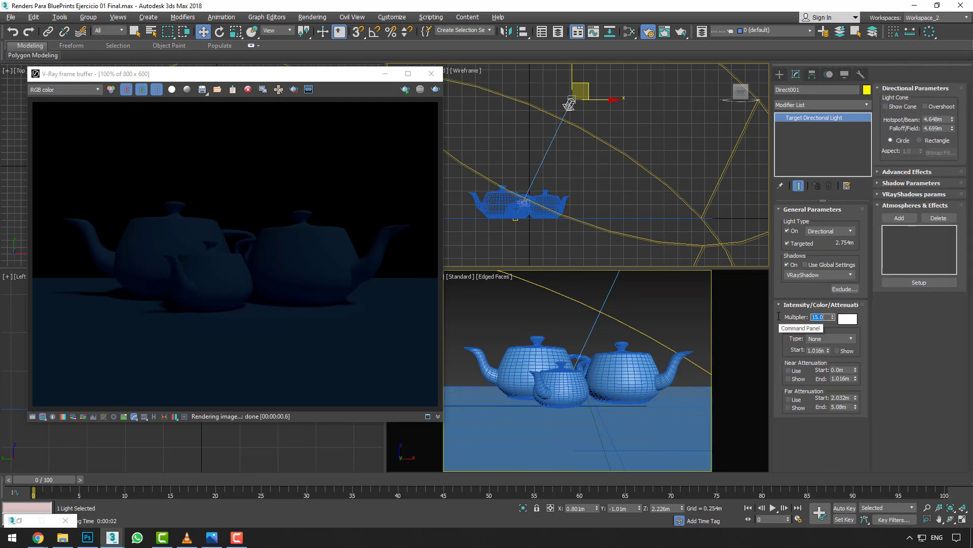
click(436, 89)
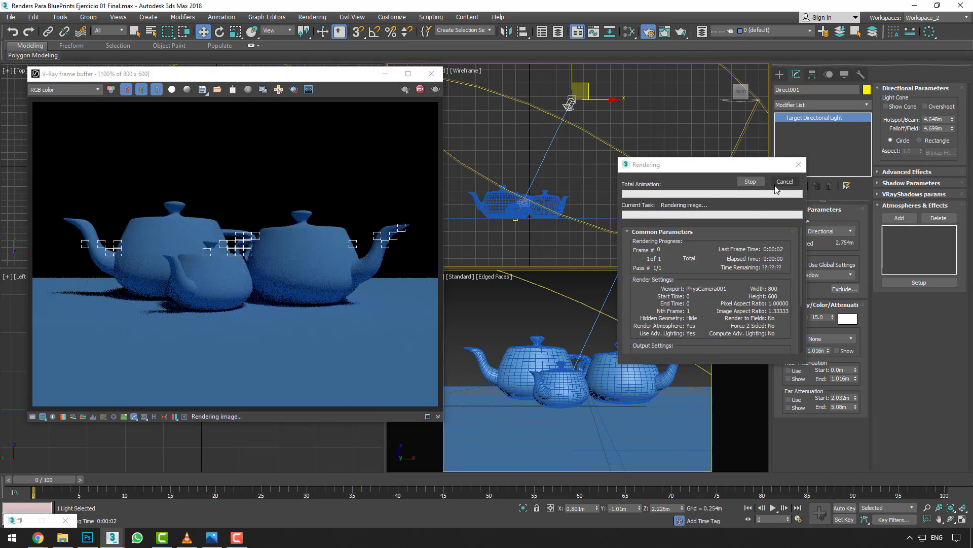
drag(828, 318, 789, 316)
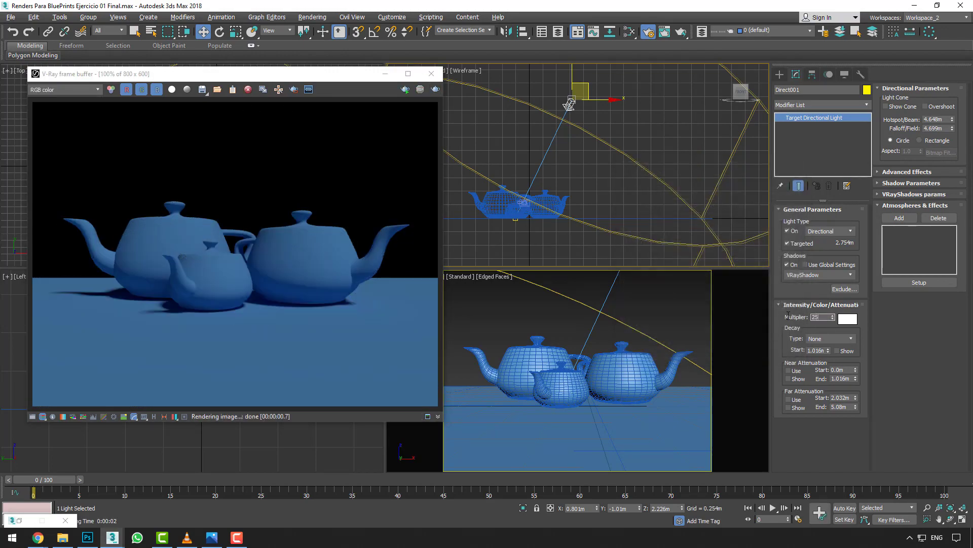
click(436, 89)
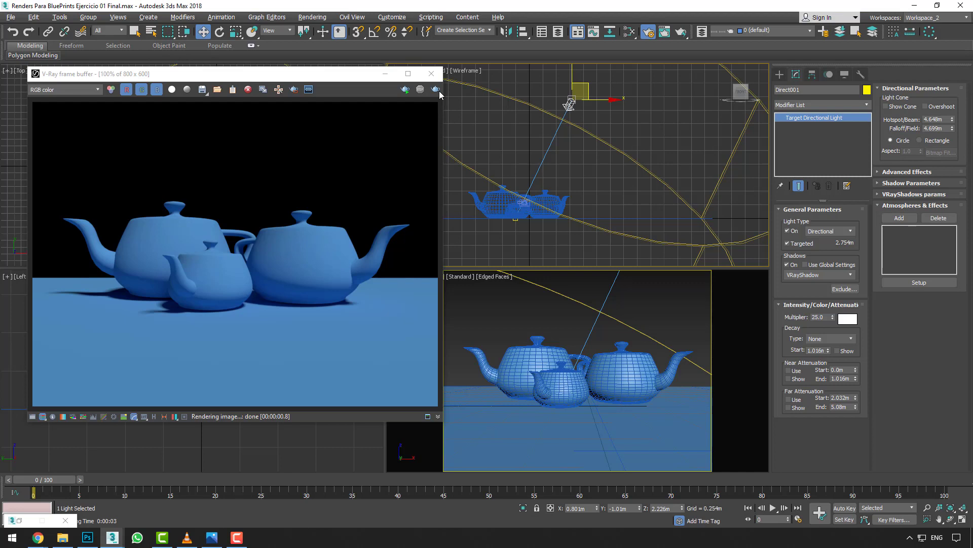
click(618, 183)
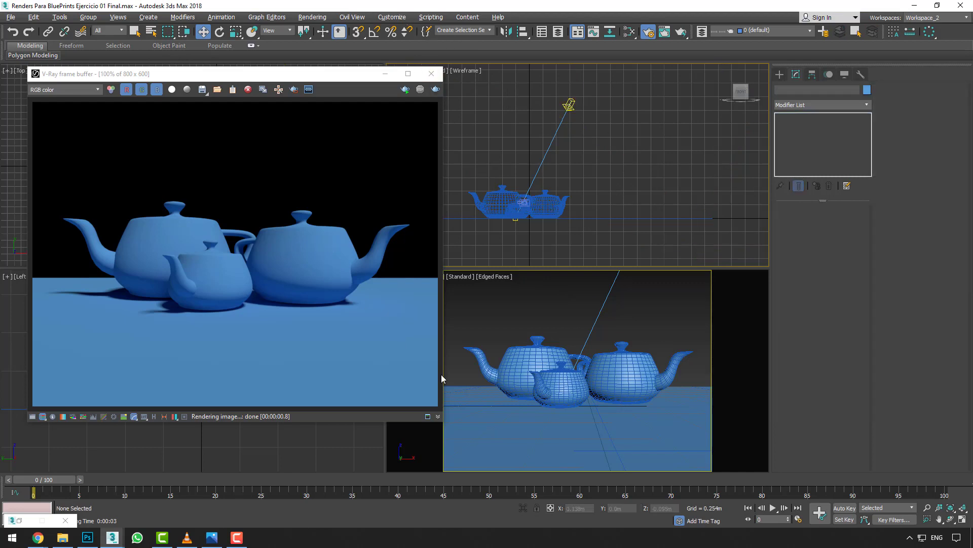
Make the large left teapot red and the right teapot green
click(516, 371)
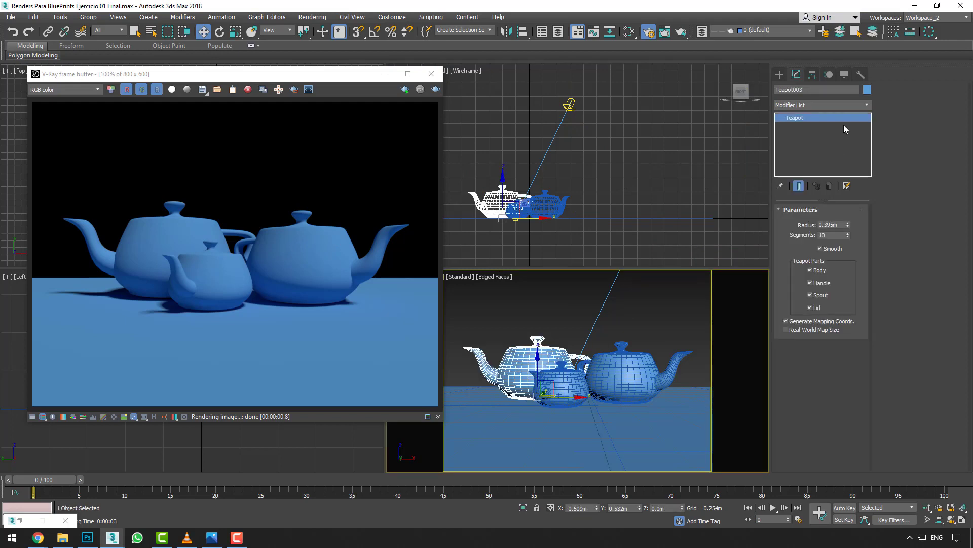
click(867, 90)
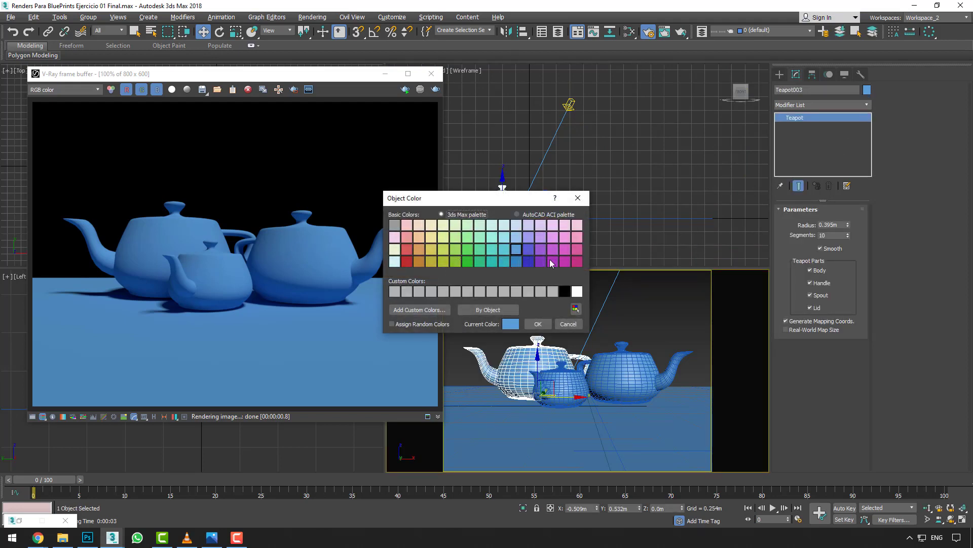
click(406, 262)
click(538, 324)
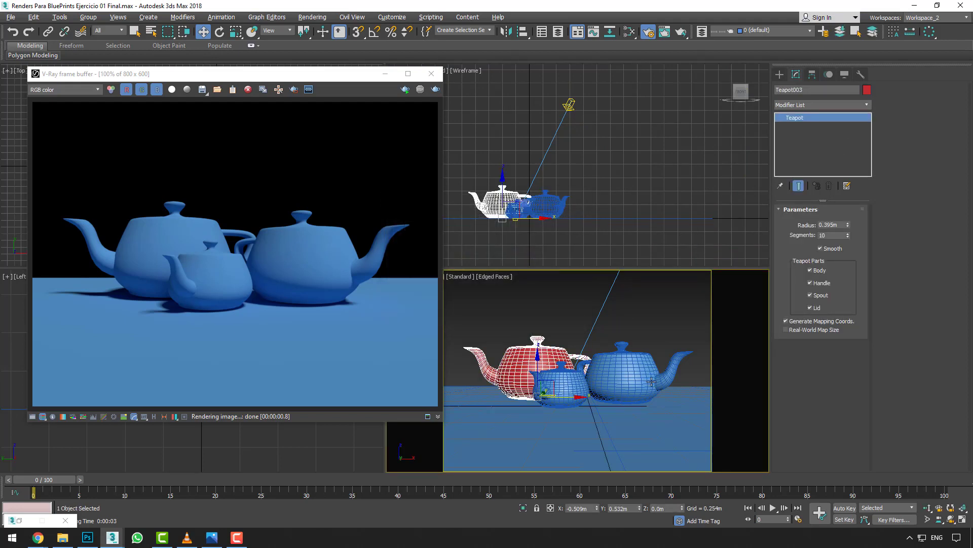
click(628, 365)
click(867, 90)
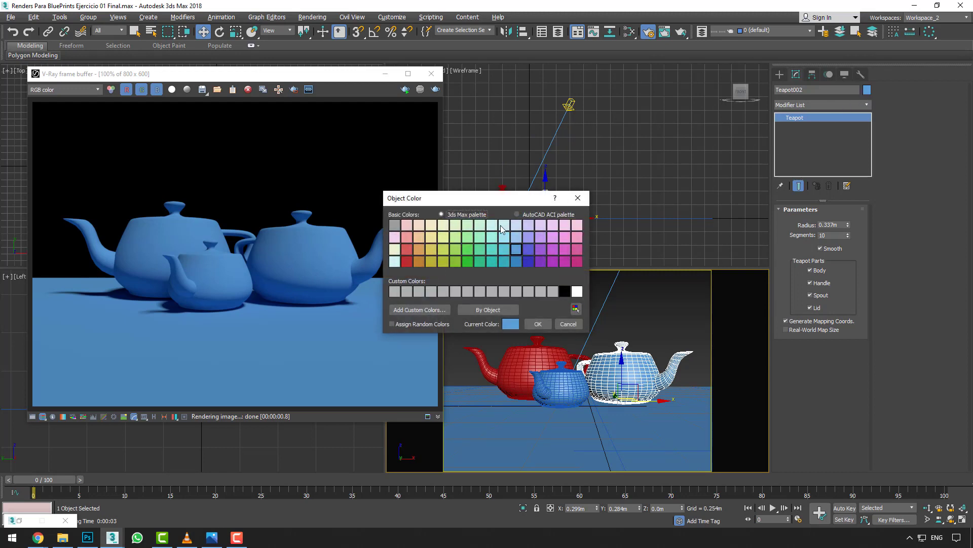
click(469, 263)
click(538, 324)
Make the floor plane yellow and render the recoloured scene
click(606, 413)
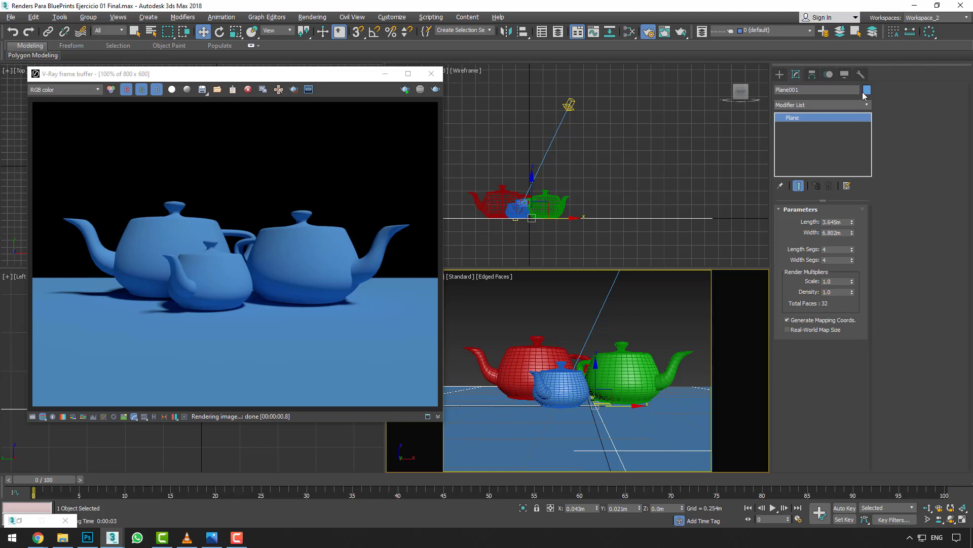
click(867, 90)
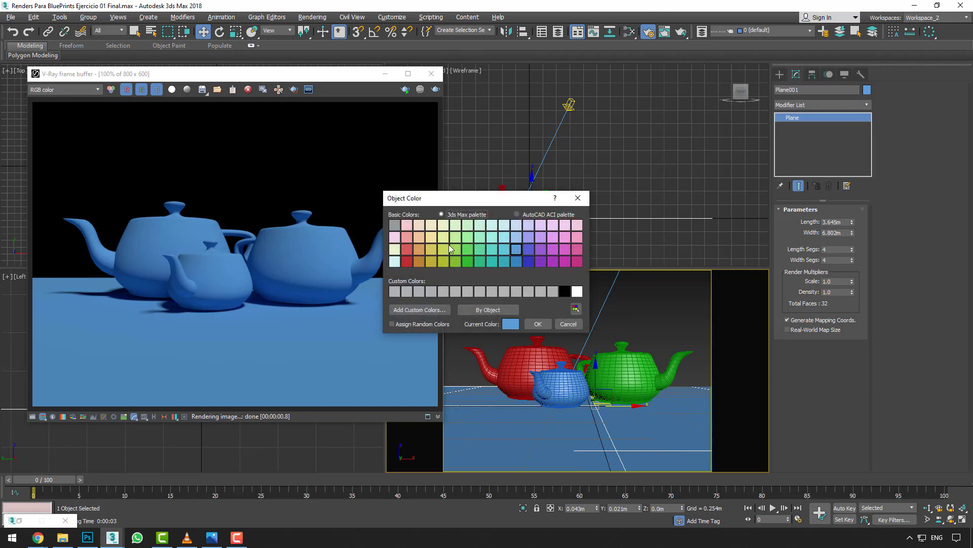
click(431, 249)
click(538, 324)
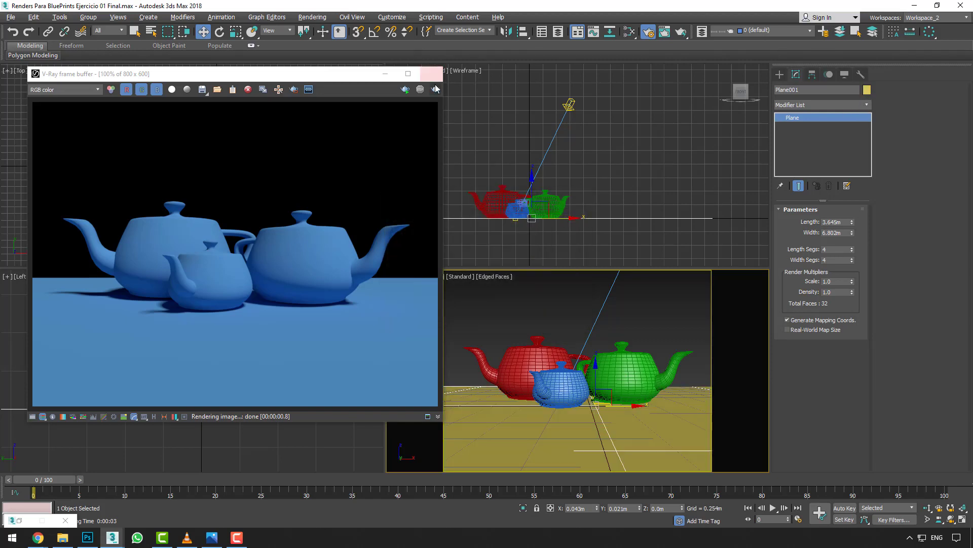
click(436, 89)
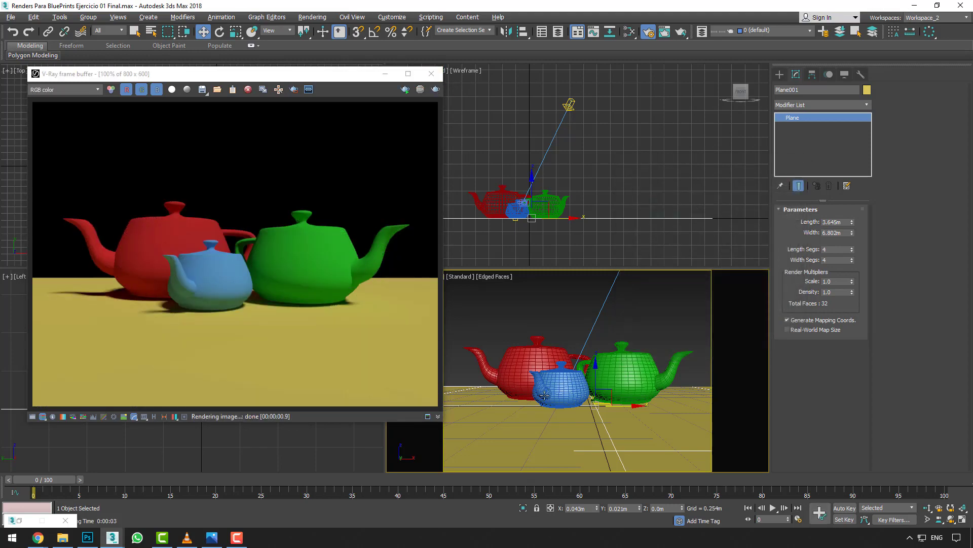
Toggle Perspective to wireframe and back, then inspect each teapot and the floor, leaving nothing selected
click(632, 338)
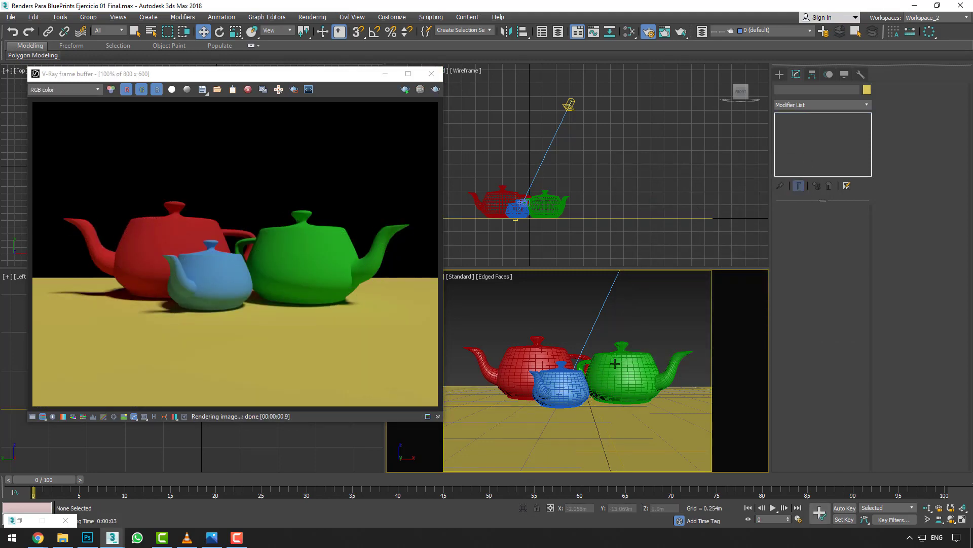
key(F3)
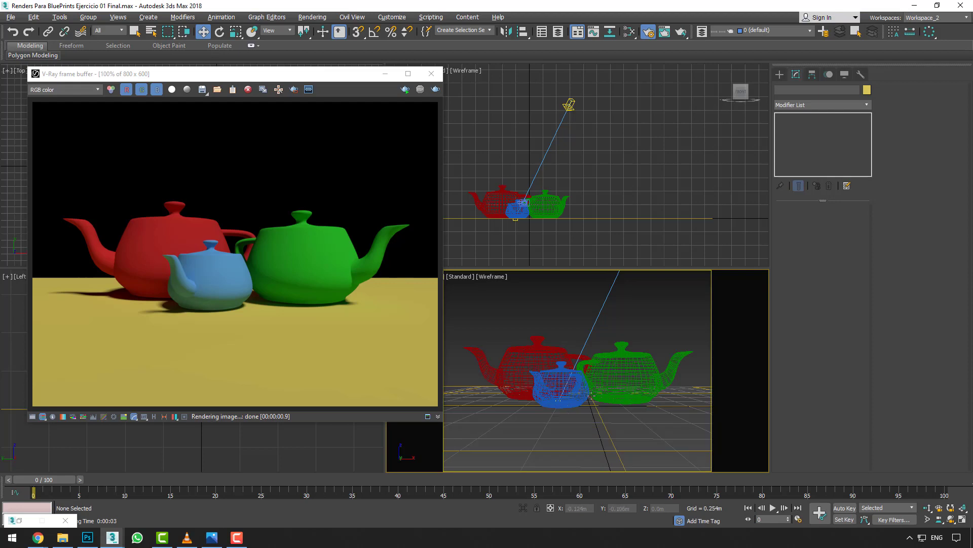
key(F3)
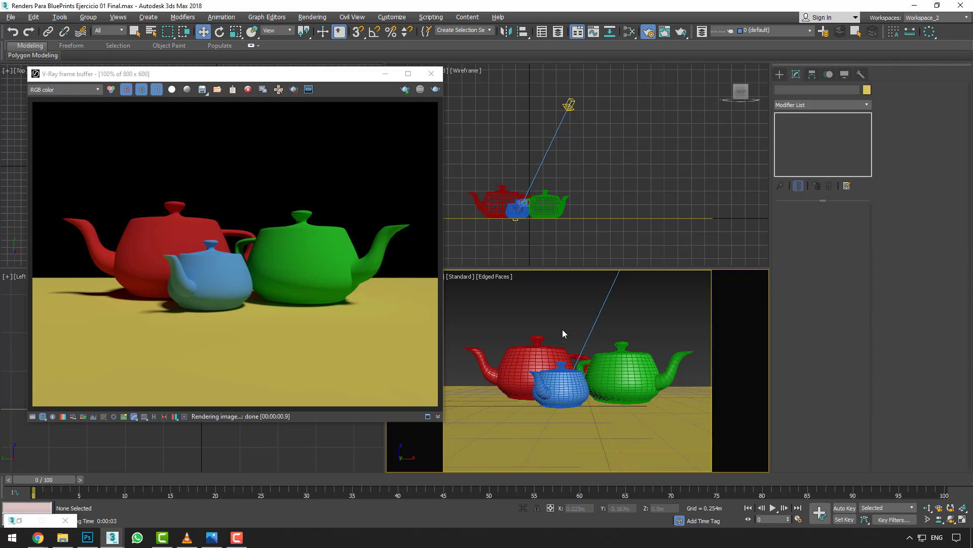
click(550, 359)
click(561, 315)
click(611, 383)
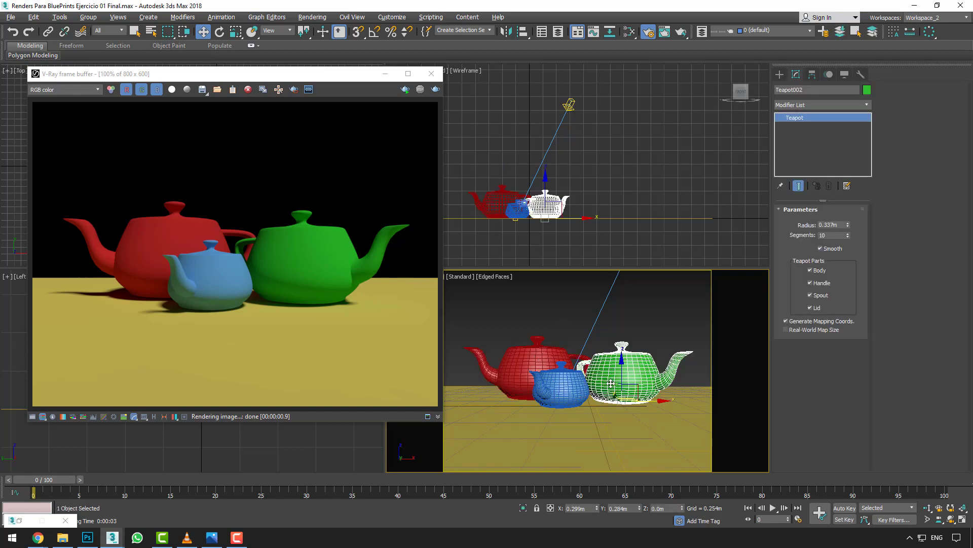
click(569, 395)
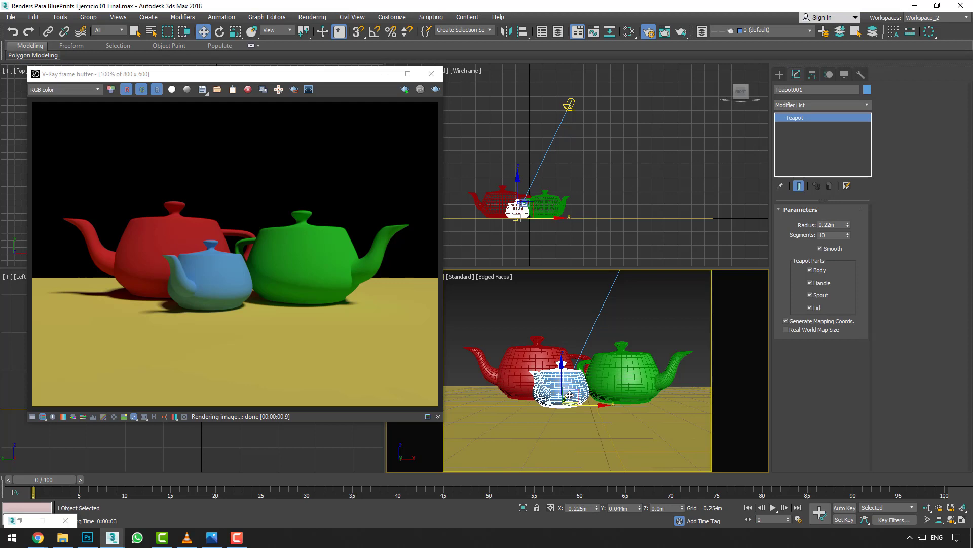
click(638, 430)
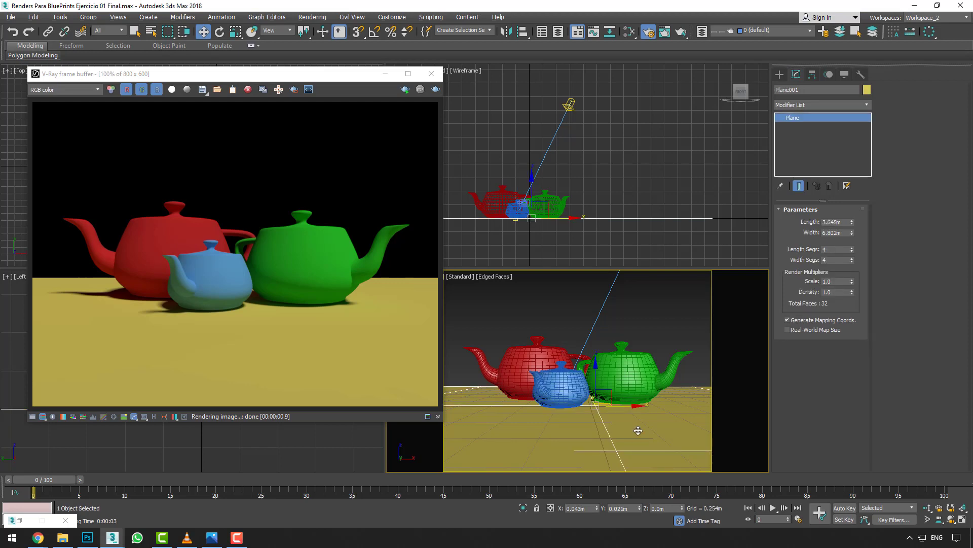
click(640, 322)
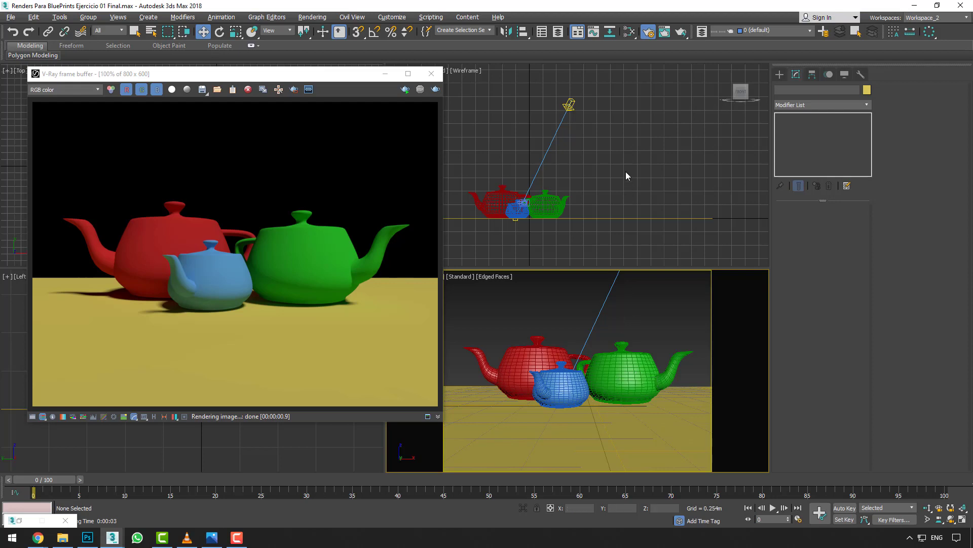
Tick Override mtl under V-Ray Global switches in Render Setup and move the dialog aside
click(649, 33)
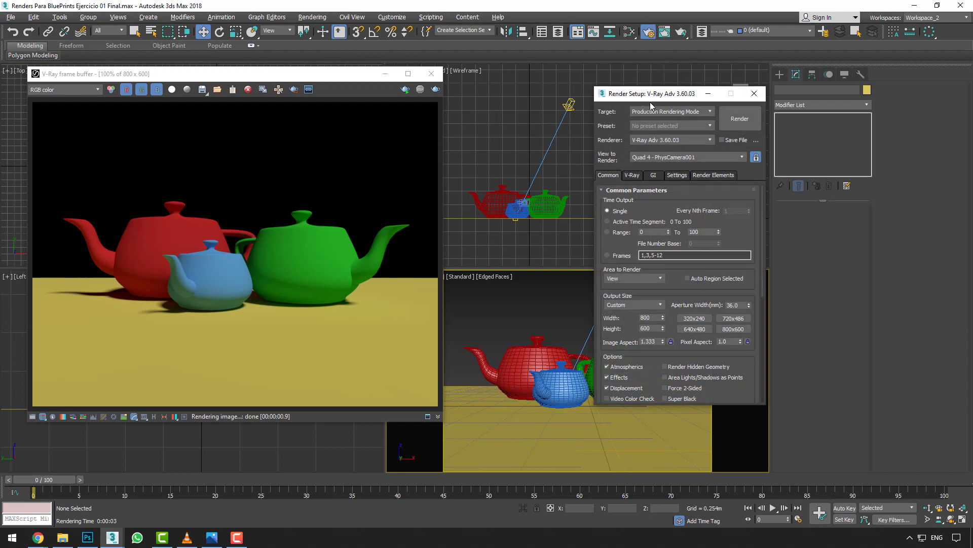
click(634, 175)
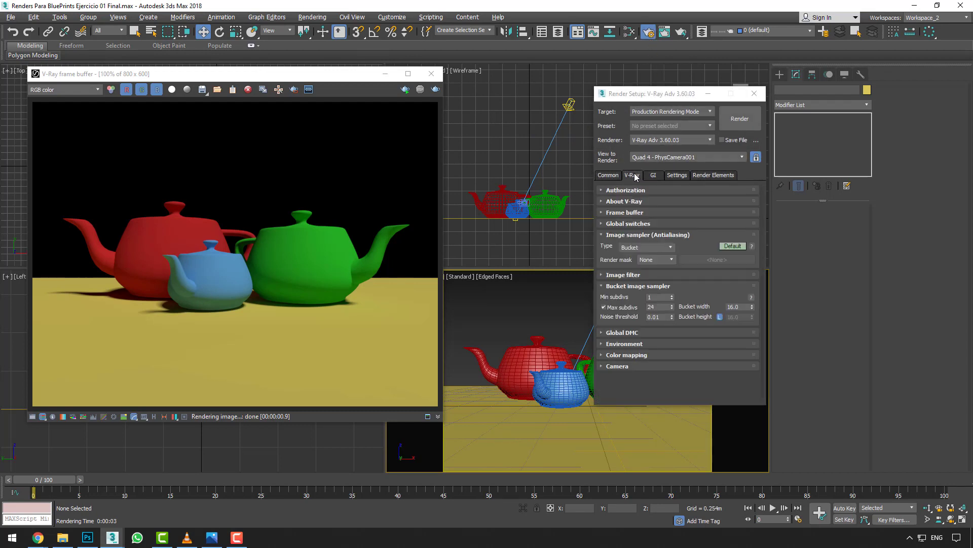
click(637, 226)
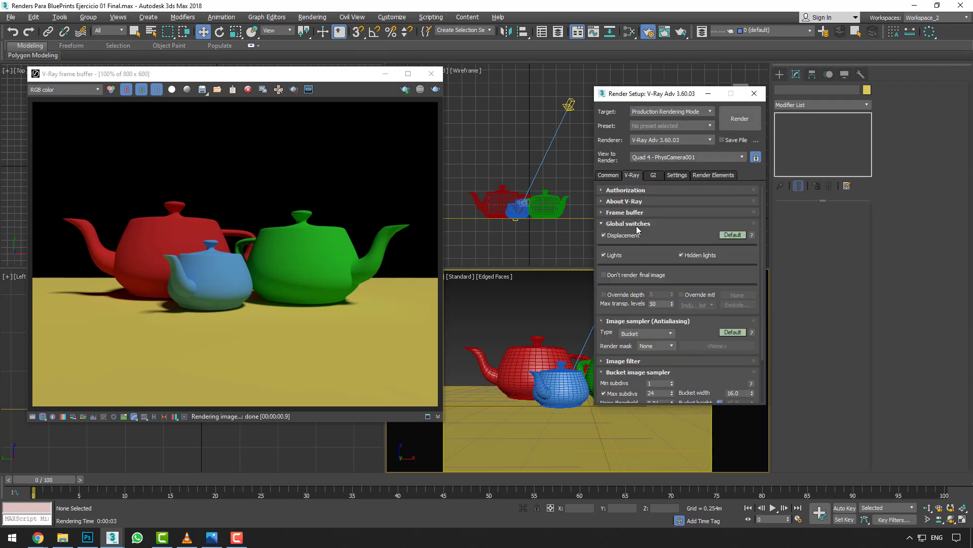
click(702, 297)
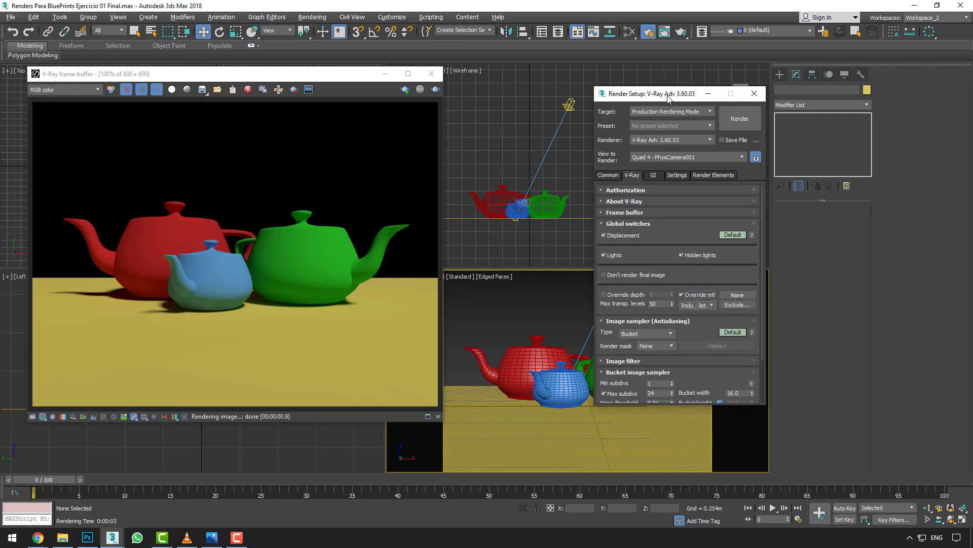
drag(667, 99, 754, 112)
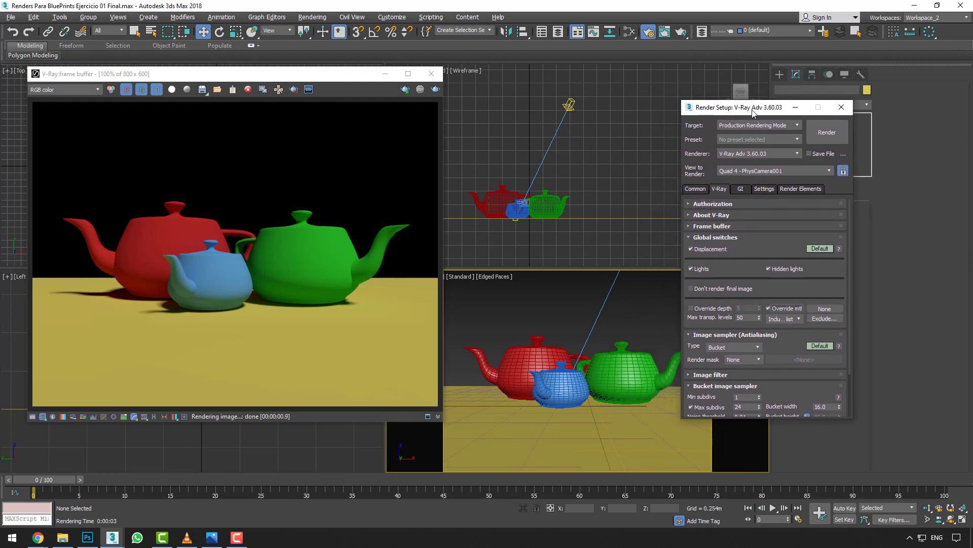
click(681, 31)
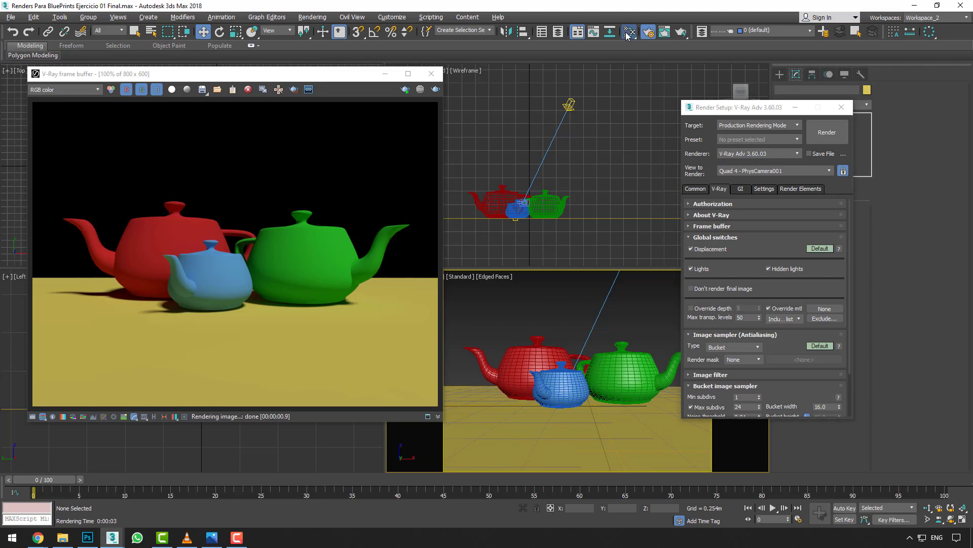
Create a VRayMtl named 'Override' in the Slate editor and wire it into Override mtl as an instance
click(628, 33)
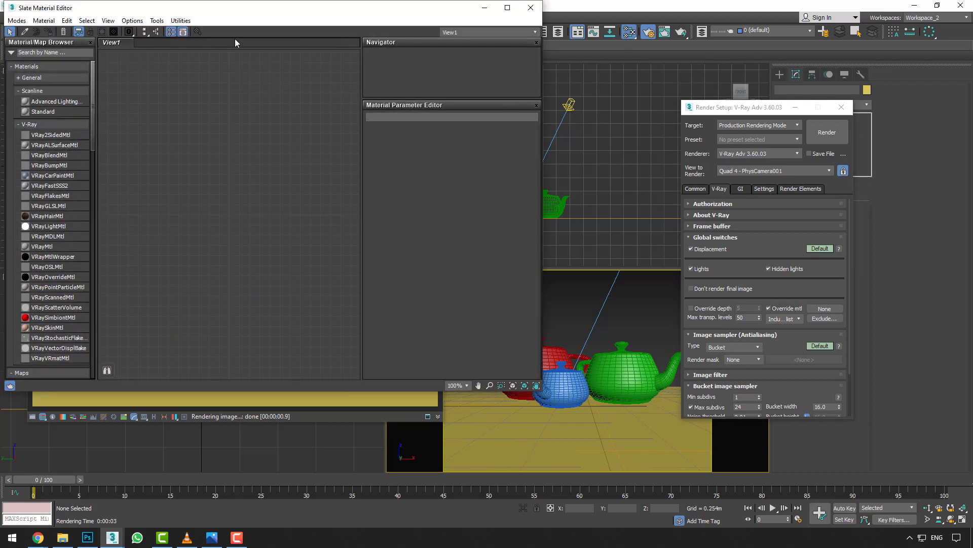
drag(254, 15, 321, 63)
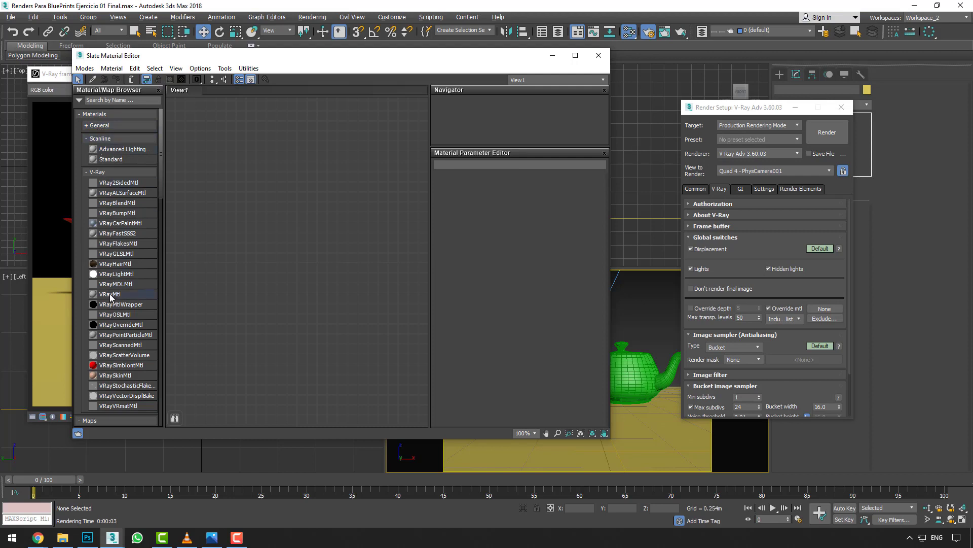
drag(111, 294, 327, 266)
click(362, 260)
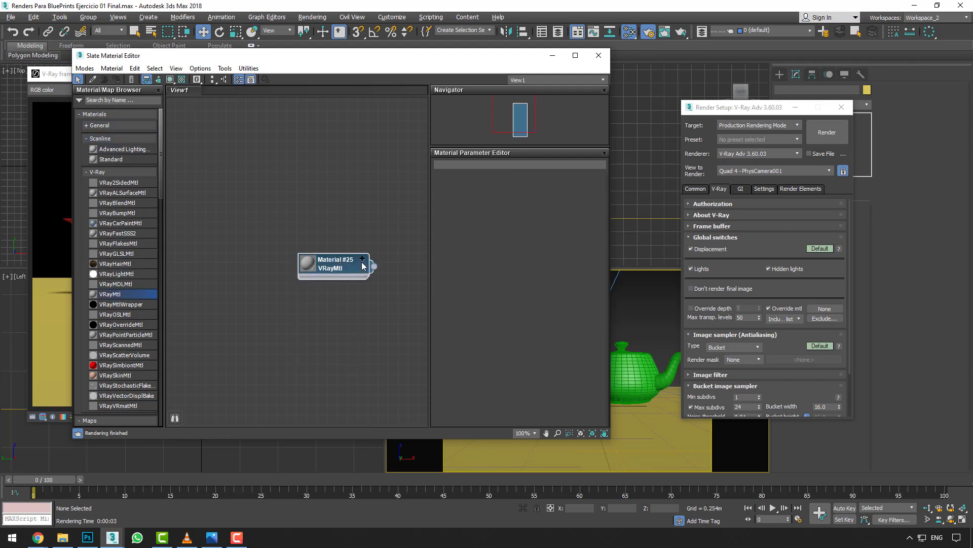
double_click(337, 266)
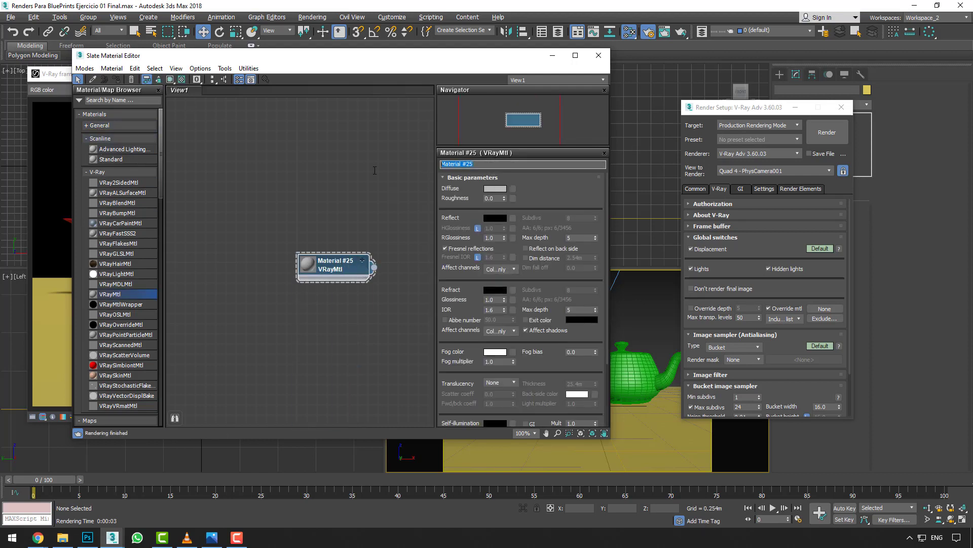
text(Override)
click(375, 269)
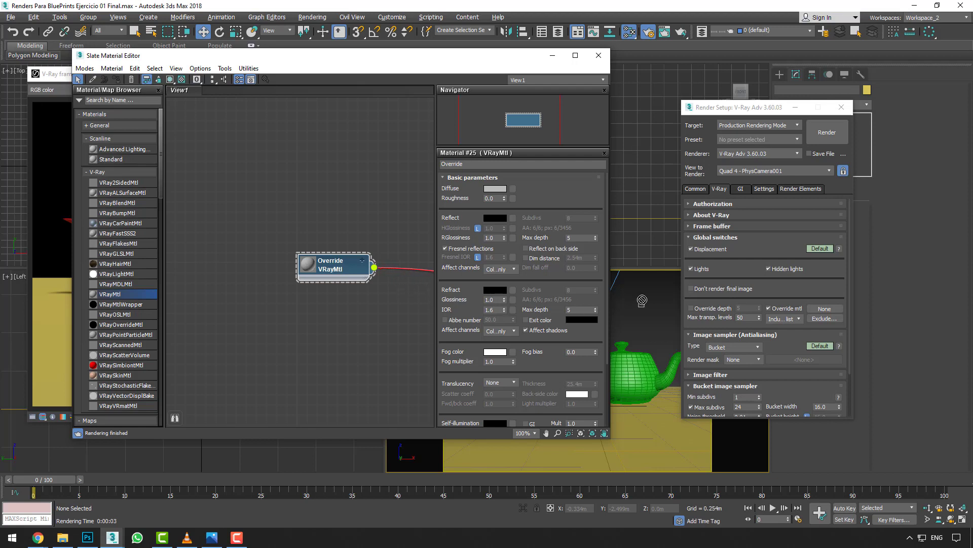
drag(435, 298, 818, 310)
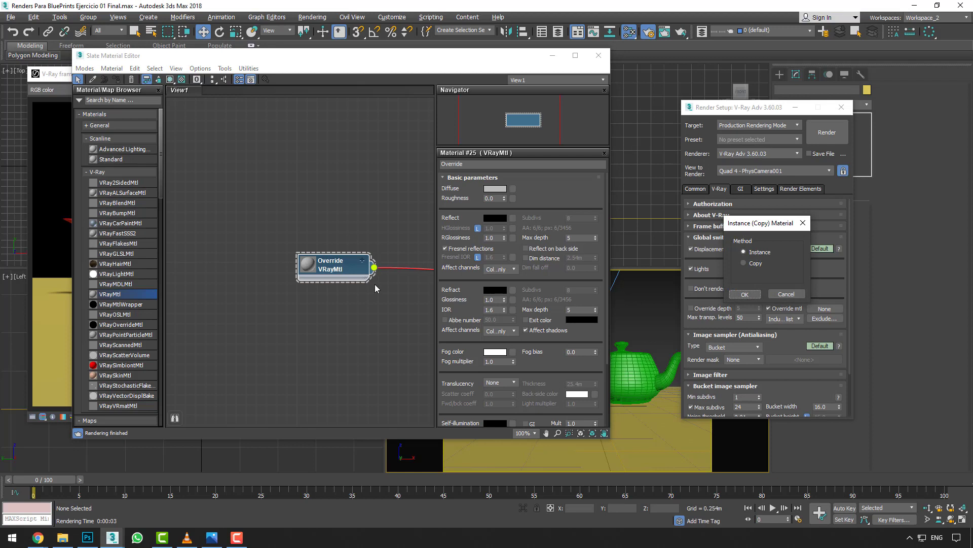
click(744, 294)
Render the camera view as plain grey clay, then close the frame buffer and material editor
click(68, 77)
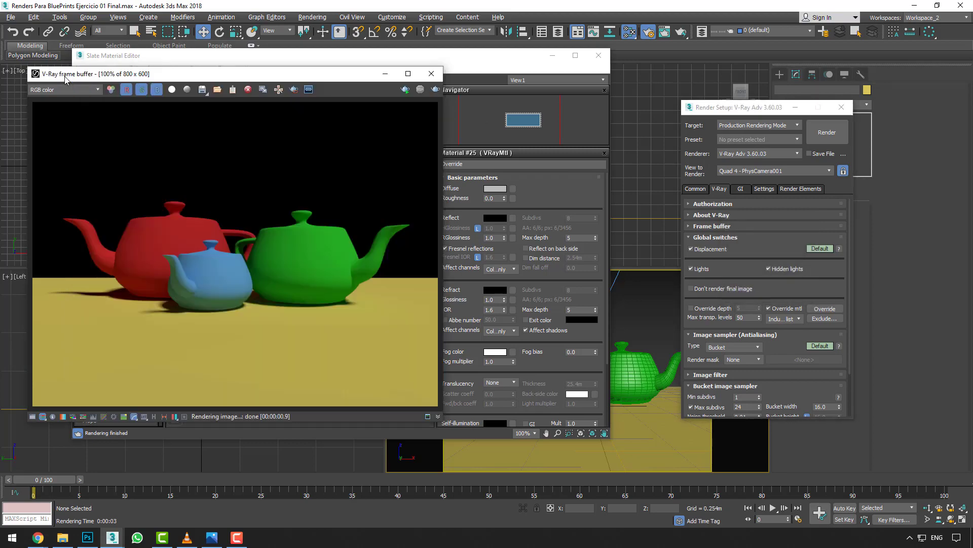
click(435, 90)
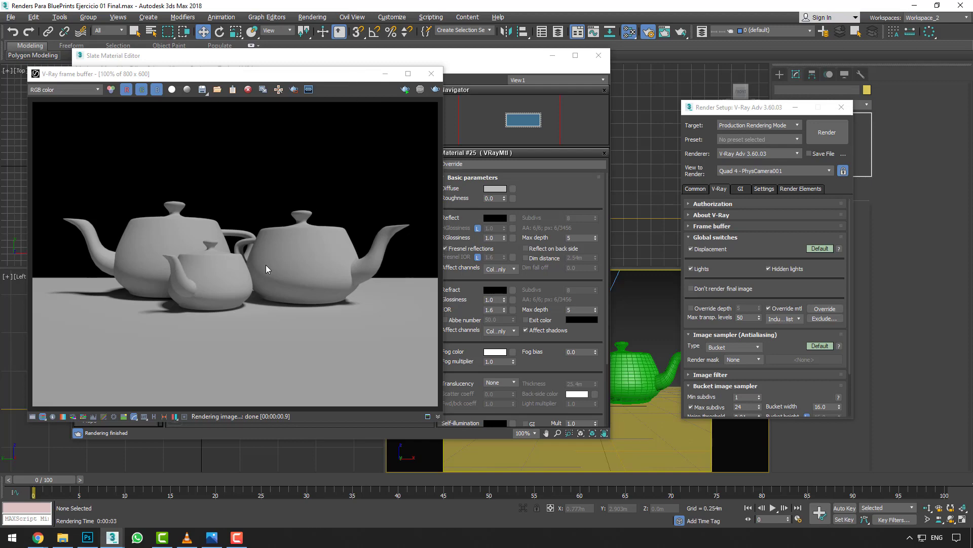
click(431, 73)
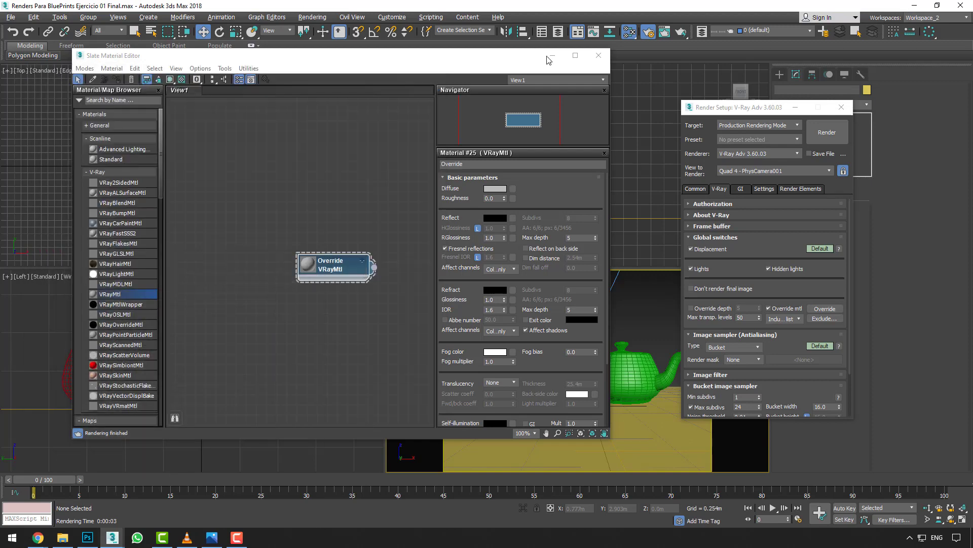
click(556, 61)
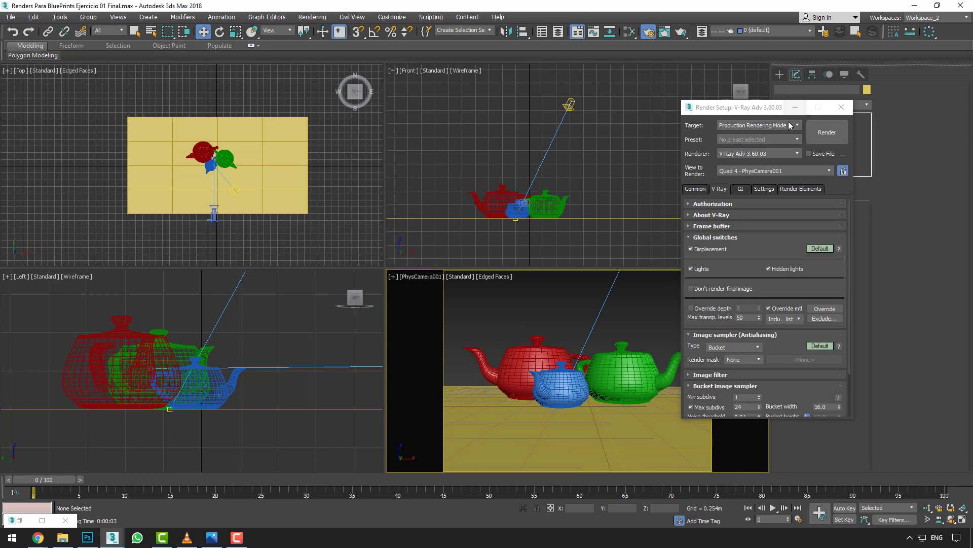
Set Plane001's Length Segs and Width Segs to 1, then view it maximized in Perspective
click(795, 106)
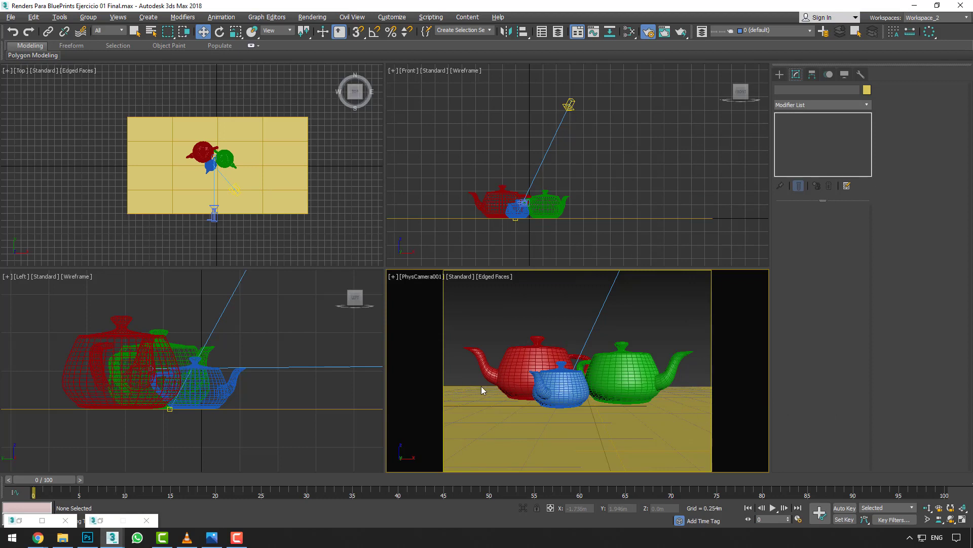
click(269, 188)
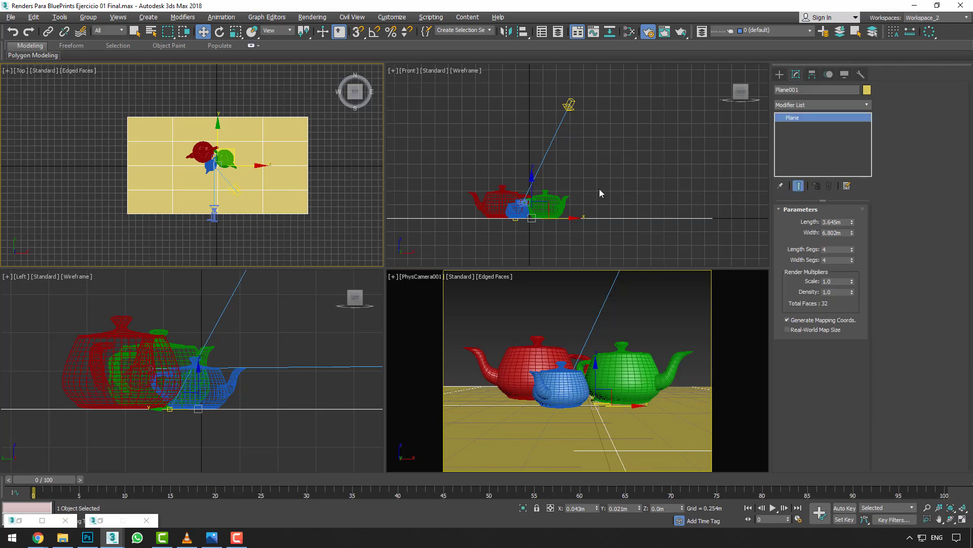
drag(853, 250, 853, 263)
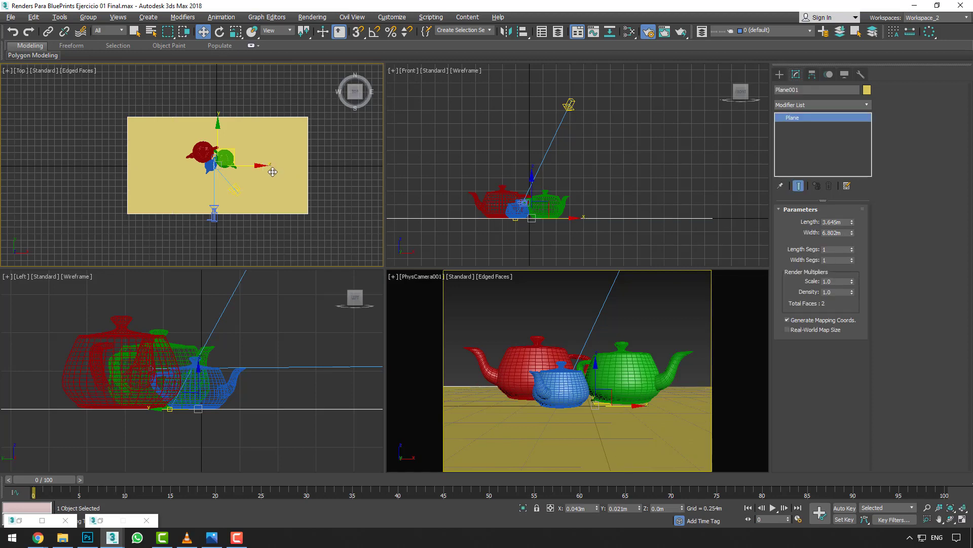
middle_drag(272, 173, 273, 175)
key(alt+w)
key(p)
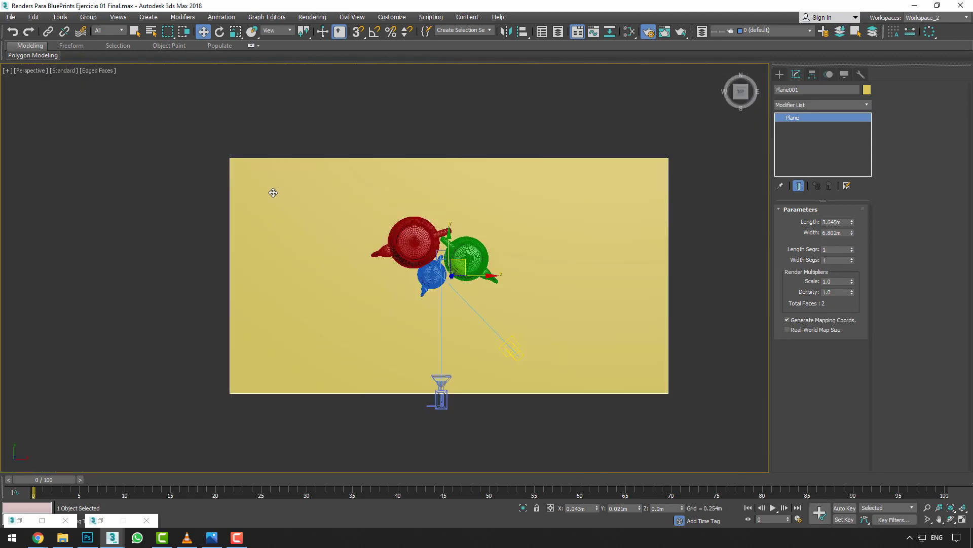
alt+middle_drag(324, 254, 379, 201)
Convert Plane001 to an Editable Poly and switch to Edge mode
right_click(380, 201)
mouse_move(398, 312)
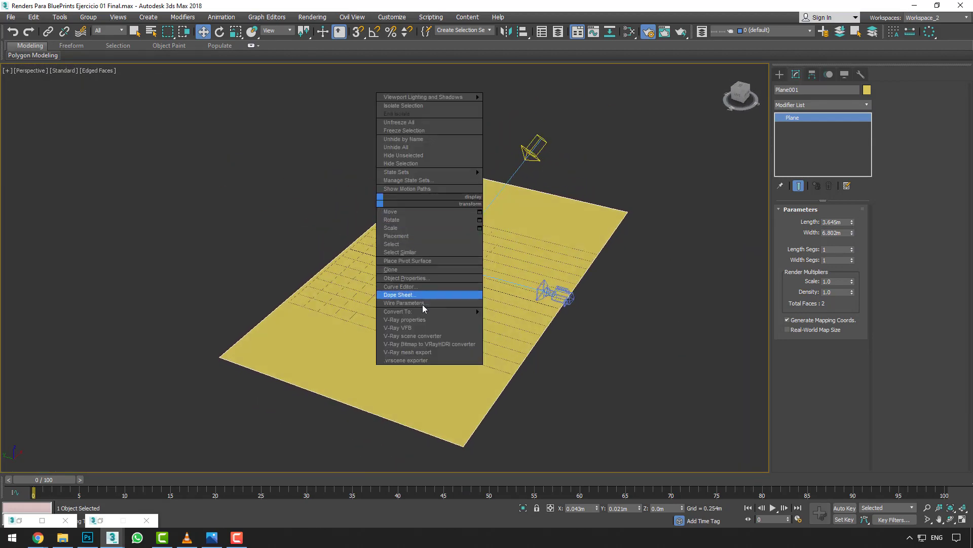
click(528, 320)
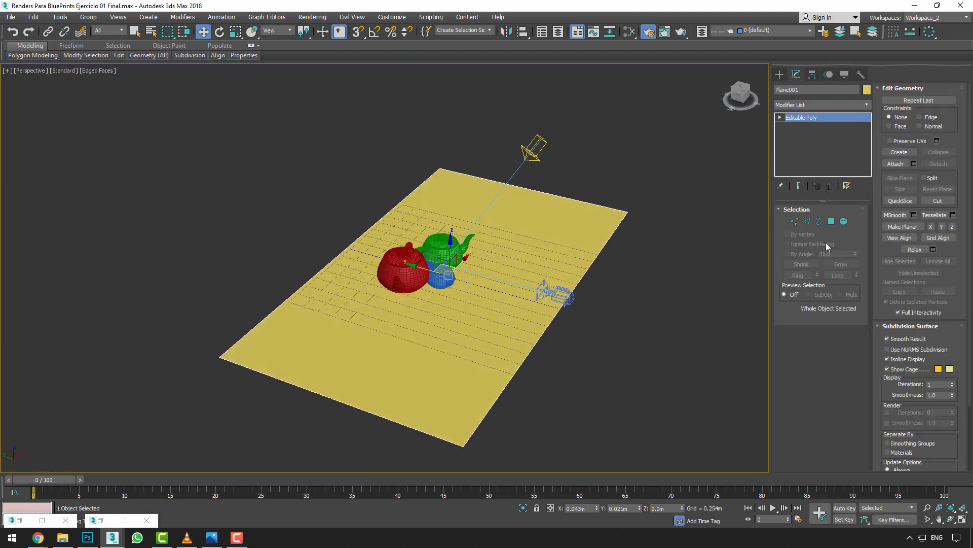
click(807, 222)
mouse_move(332, 254)
middle_down()
mouse_move(406, 252)
mouse_move(399, 243)
middle_up()
Shift-drag the back border edge out and up into a sloped strip and tall back wall
click(406, 252)
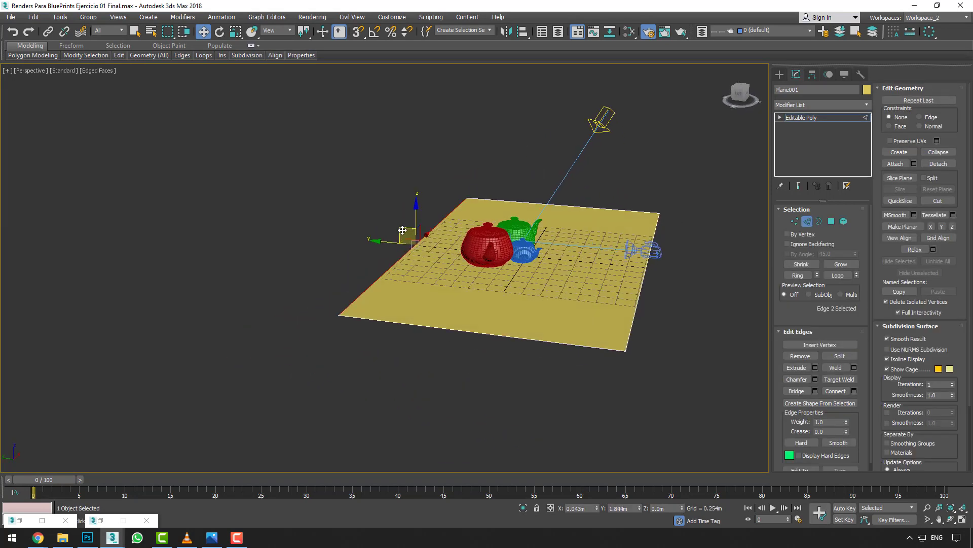
shift+drag(399, 243, 352, 233)
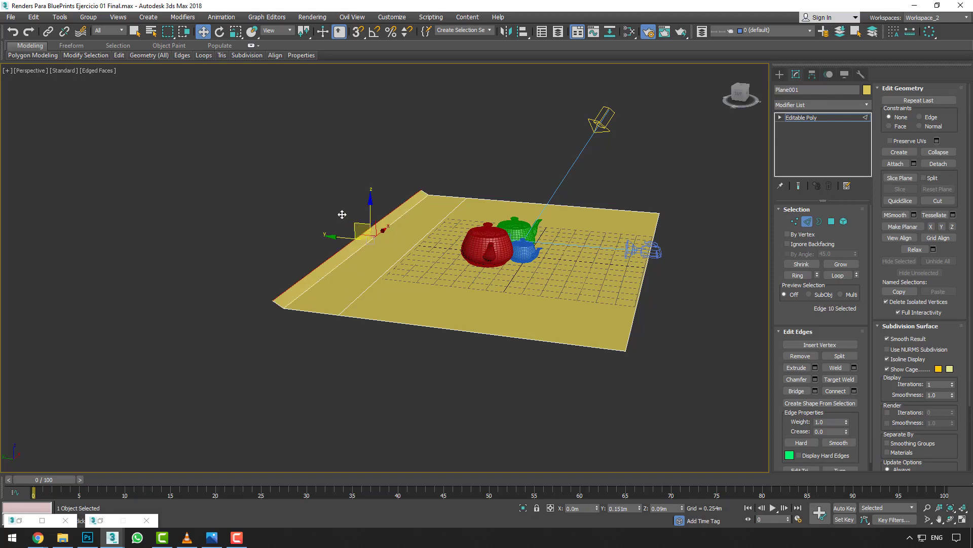
mouse_move(353, 233)
shift+mouse_down()
mouse_move(325, 164)
mouse_move(351, 56)
shift+mouse_up()
mouse_move(386, 154)
middle_down()
mouse_move(465, 187)
mouse_move(400, 180)
mouse_move(426, 191)
middle_up()
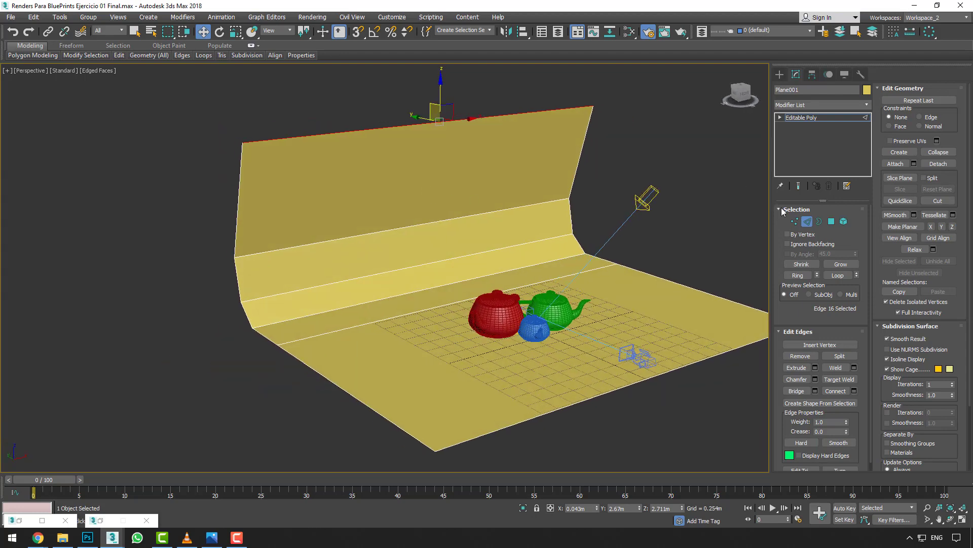
click(807, 221)
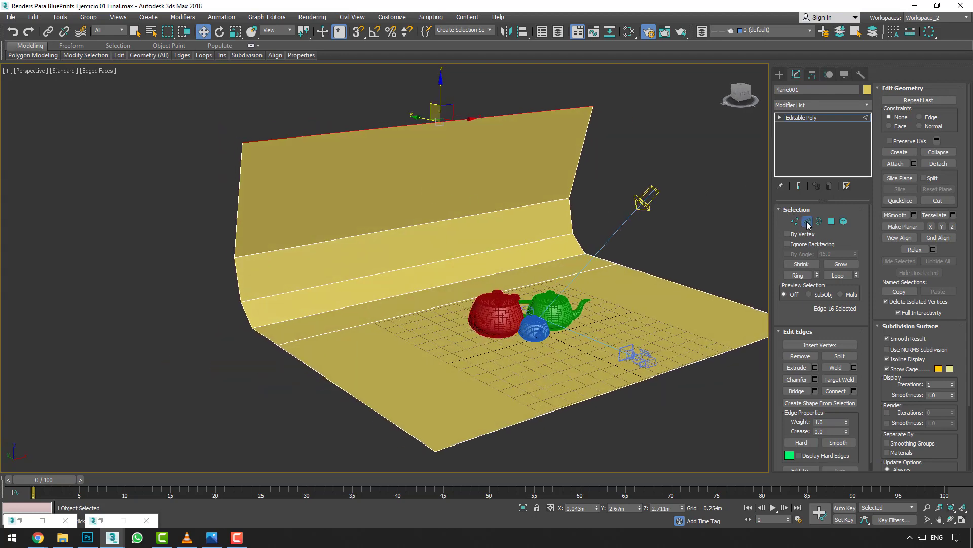
click(835, 104)
key(t)
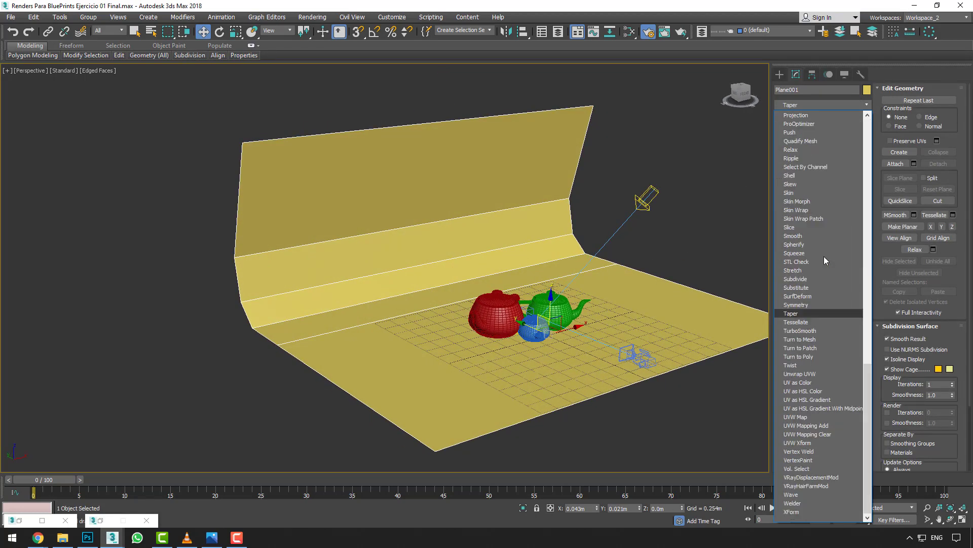
Add TurboSmooth with 2 iterations to Plane001, restore four viewports and reopen the frame buffer
click(810, 331)
click(854, 225)
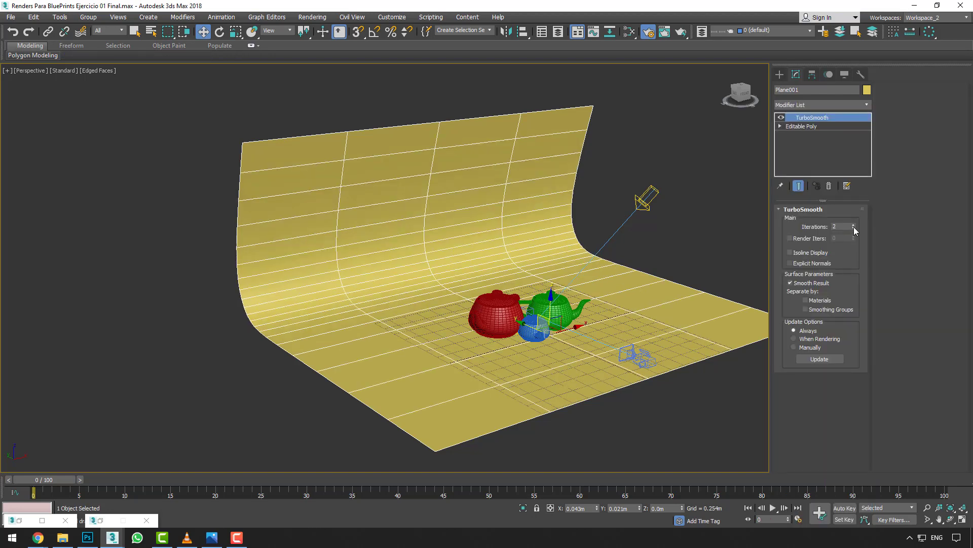
alt+middle_drag(416, 258, 551, 262)
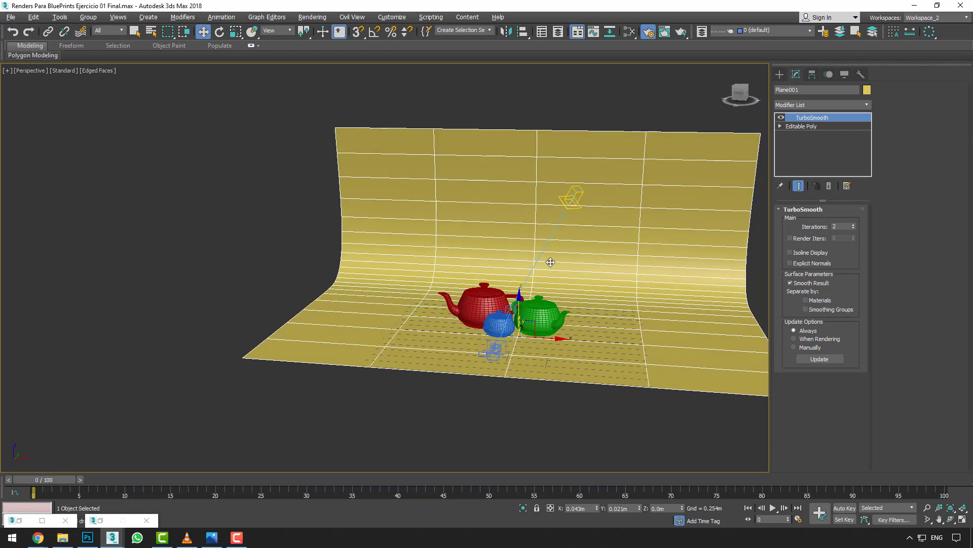
key(alt+w)
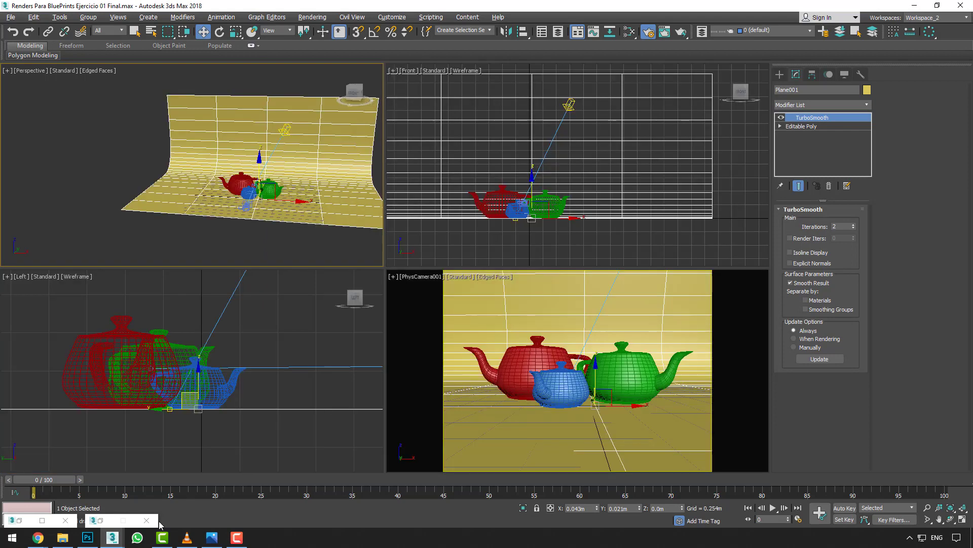
click(167, 489)
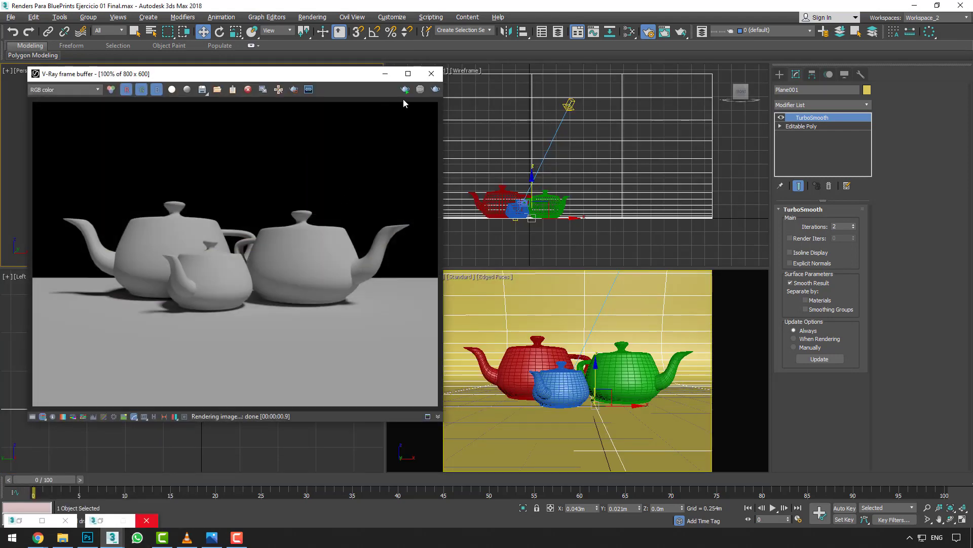
Render the grey teapots on the curved backdrop and drag the frame buffer to the right
click(434, 93)
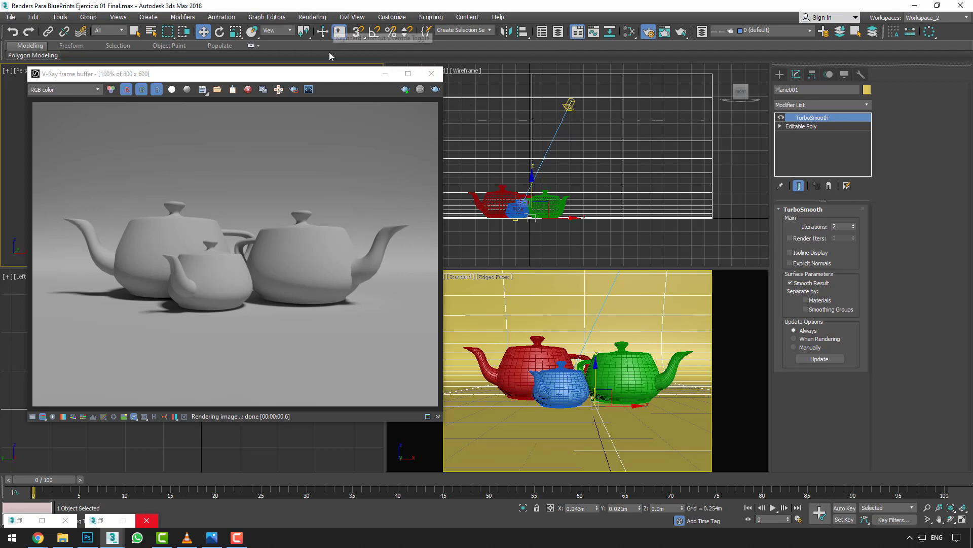
drag(318, 80, 403, 94)
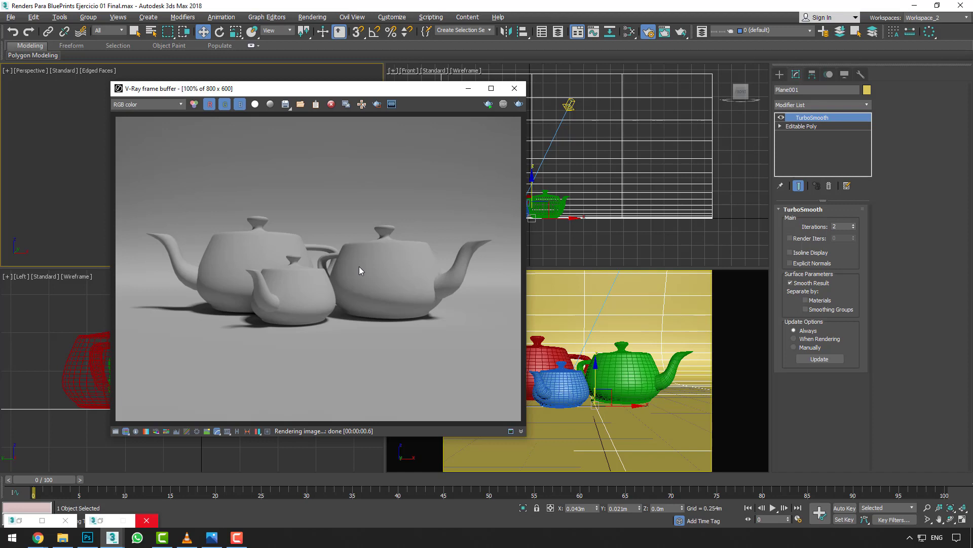
Save the render as Teteras_001.jpg at JPEG quality 100 in Renders para Blueprints
click(285, 105)
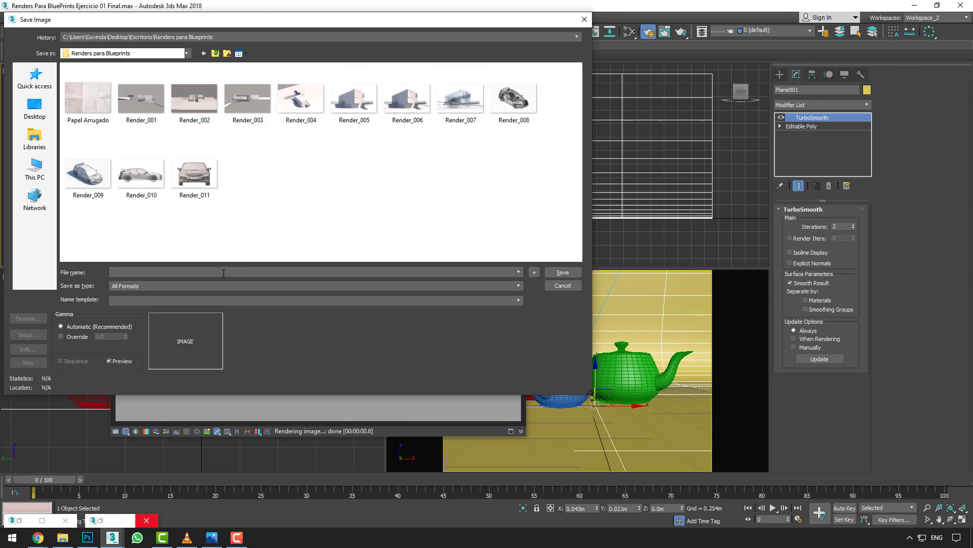
text(Teteras_001.j)
text(pg)
key(Return)
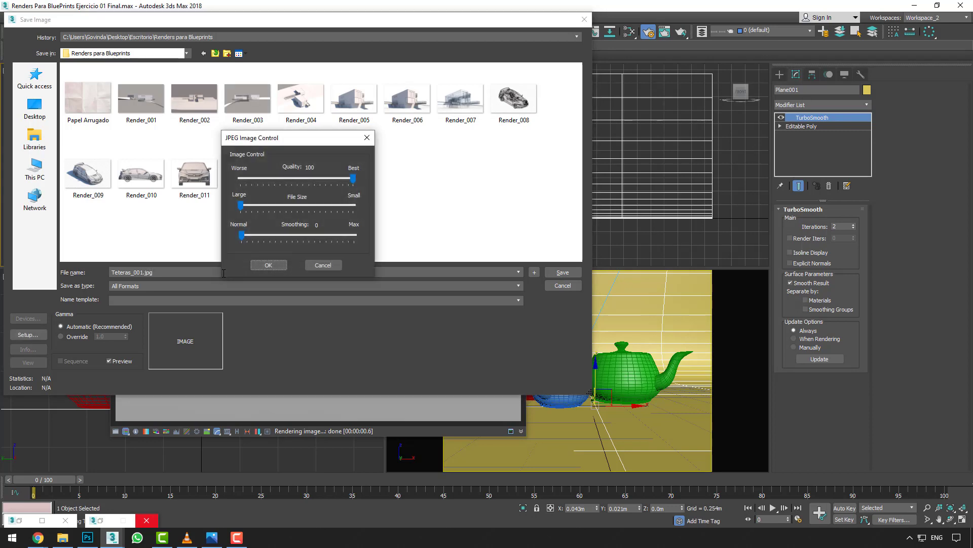
click(268, 265)
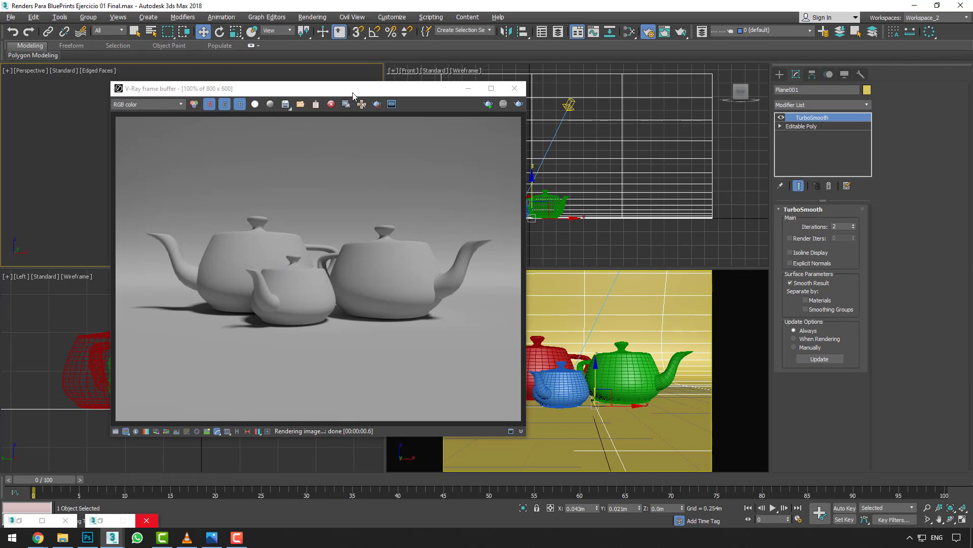
Move the frame buffer aside and reopen the Slate Material Editor, repositioning the Override node
drag(357, 94, 582, 113)
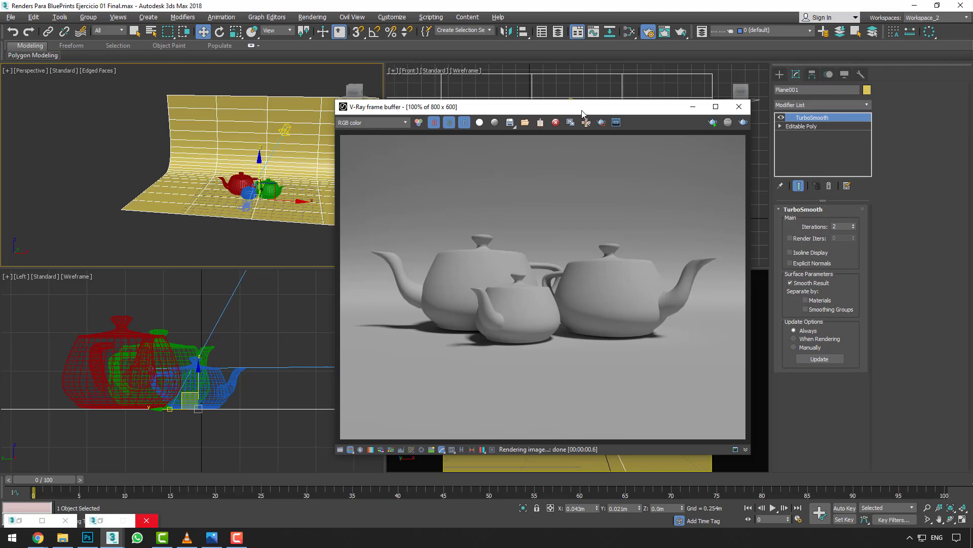
click(630, 32)
drag(330, 265, 359, 236)
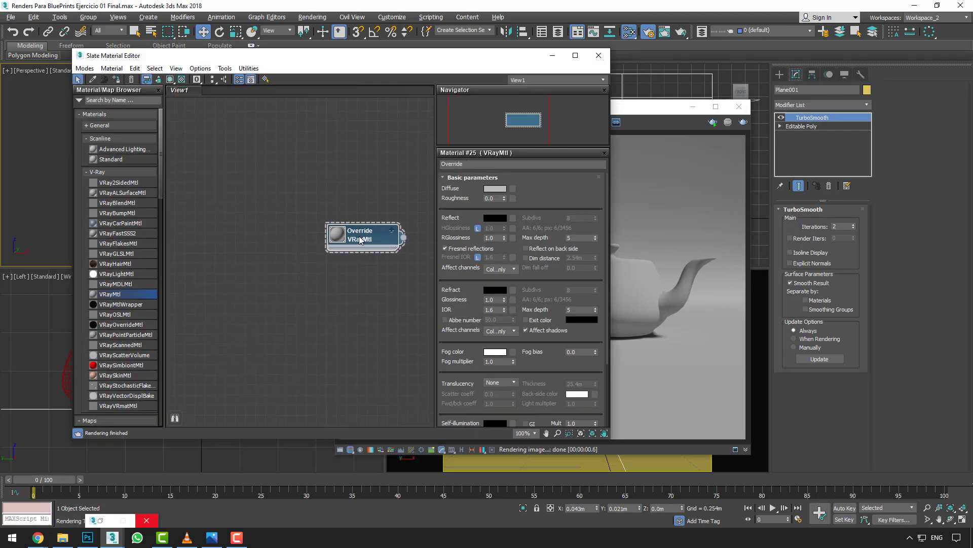
Add a VRayEdgesTex map node and wire it into the Override material's Diffuse
right_click(203, 252)
mouse_move(228, 265)
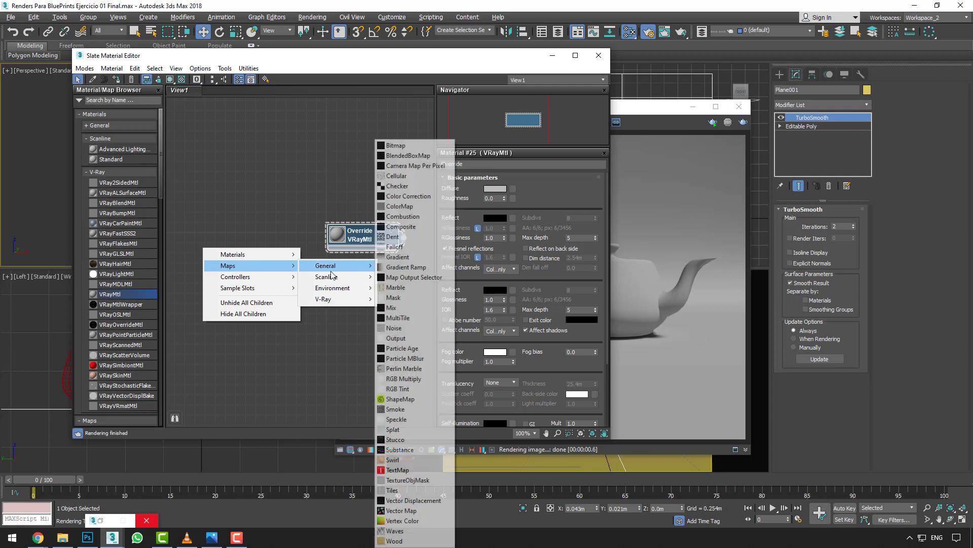
mouse_move(334, 298)
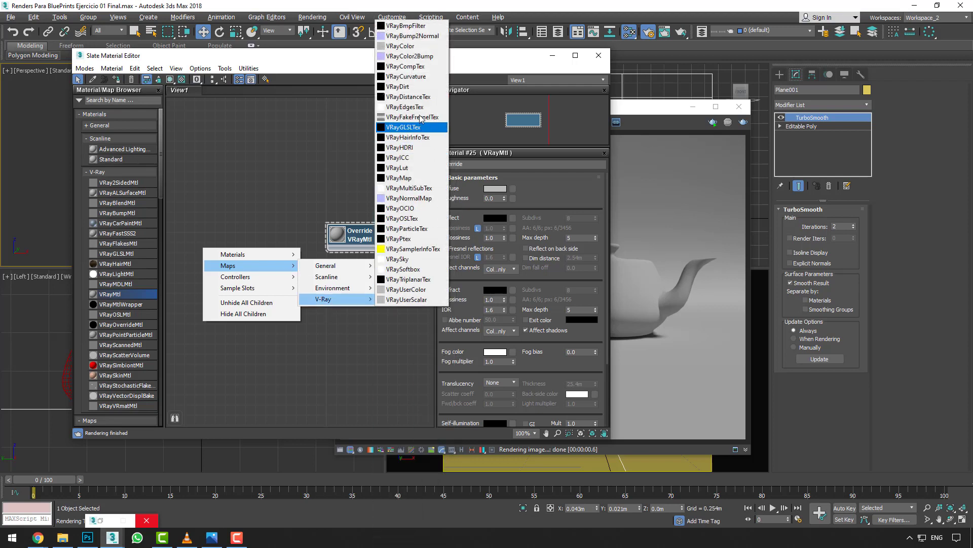
click(421, 109)
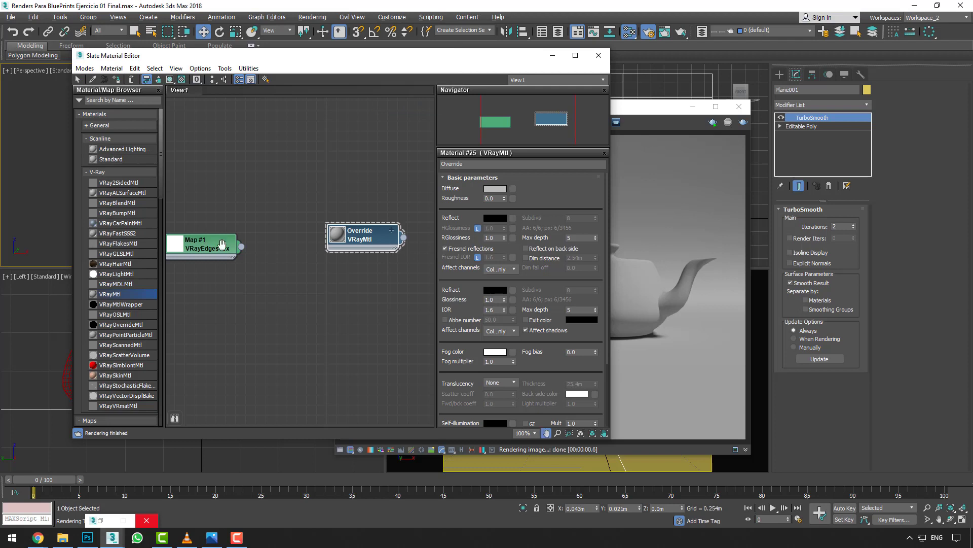
mouse_move(291, 236)
middle_down()
mouse_move(332, 229)
mouse_move(325, 210)
middle_up()
double_click(380, 230)
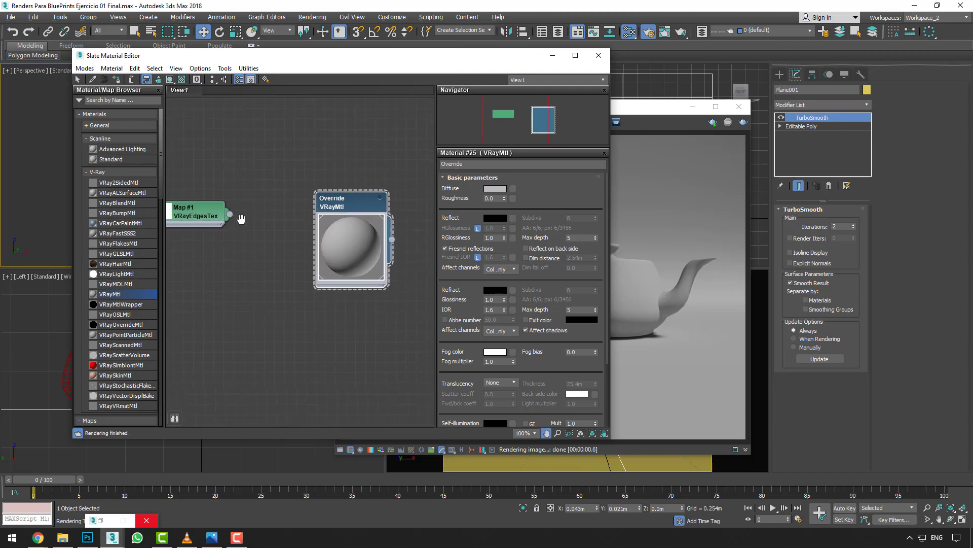
drag(259, 214, 315, 287)
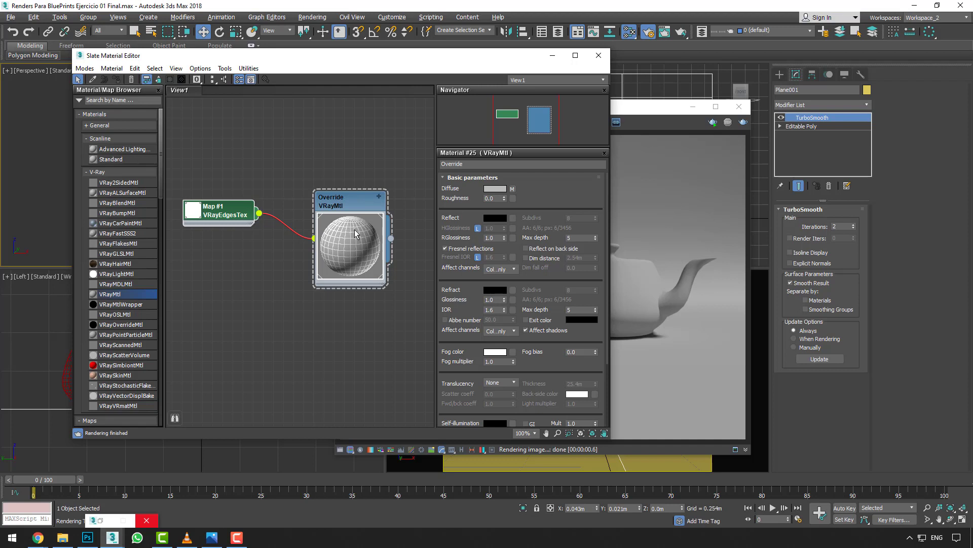
click(648, 269)
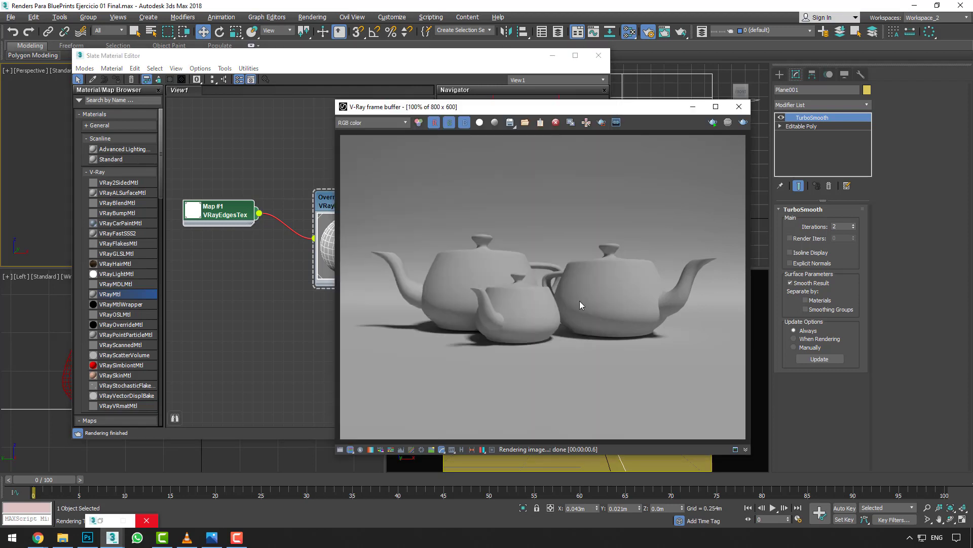
Re-render with the edges map, then set the VRayEdgesTex edge colour to black
click(743, 124)
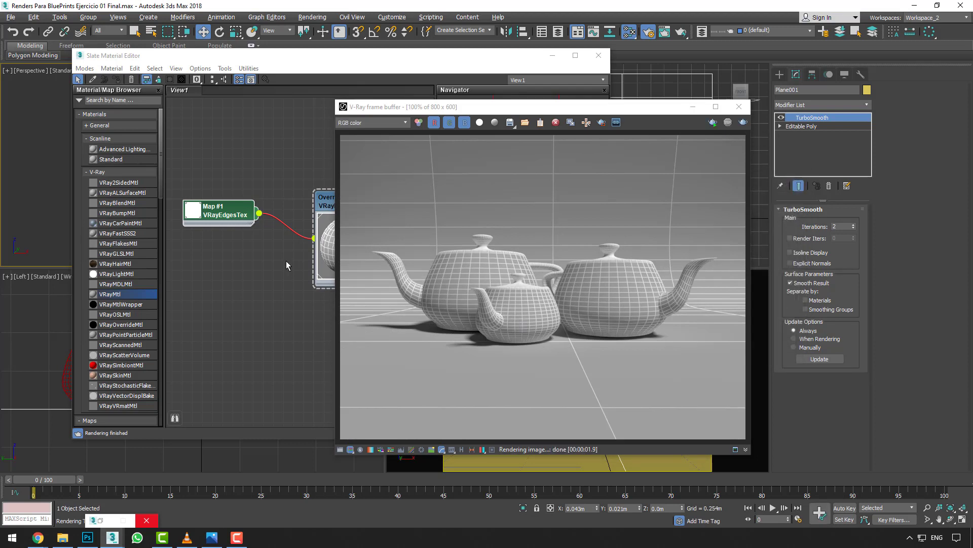
double_click(229, 217)
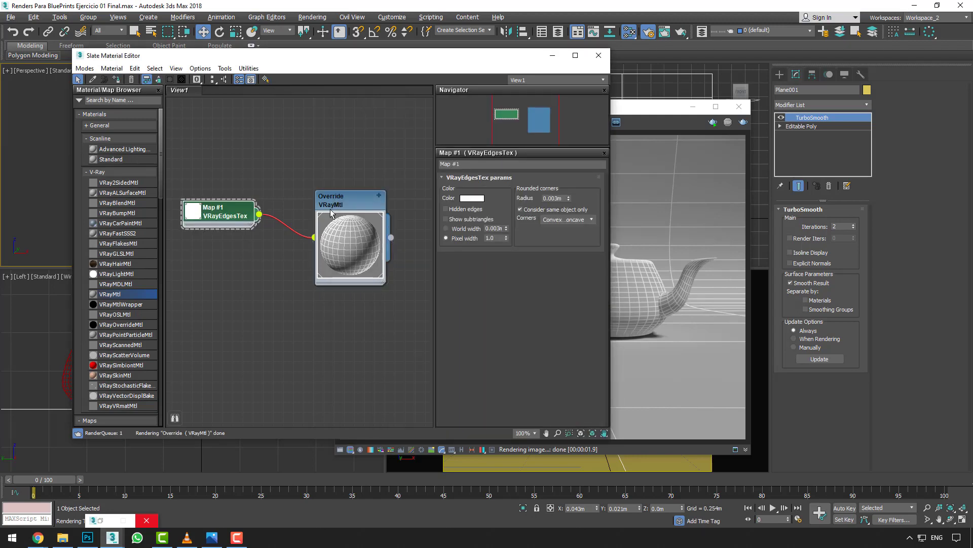
click(470, 203)
drag(299, 140, 299, 67)
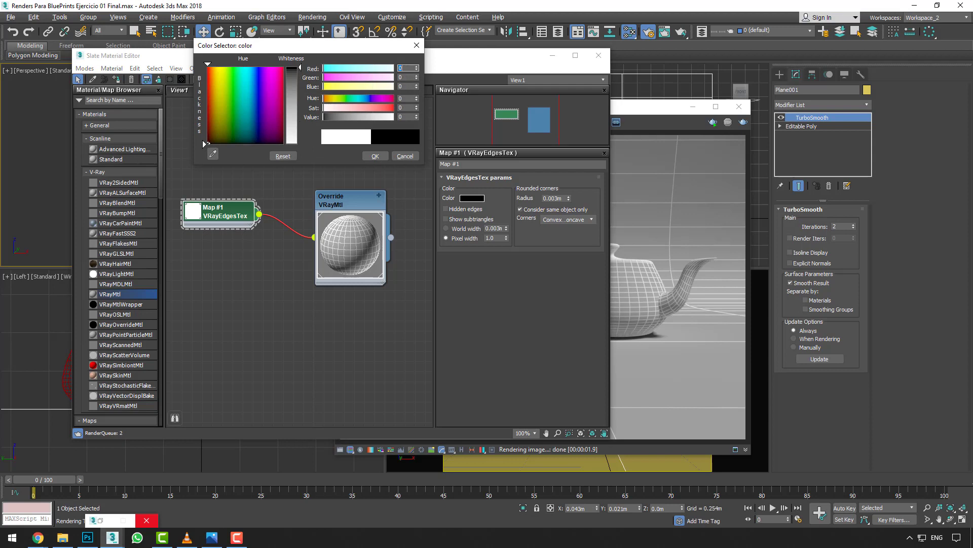
click(374, 156)
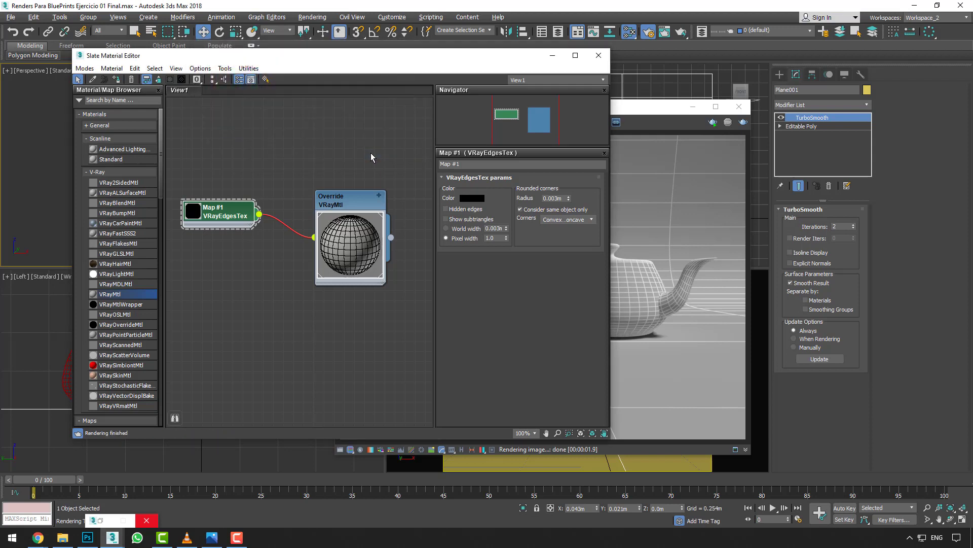
Set the Override VRayMtl diffuse colour to 228 grey and render again
double_click(354, 206)
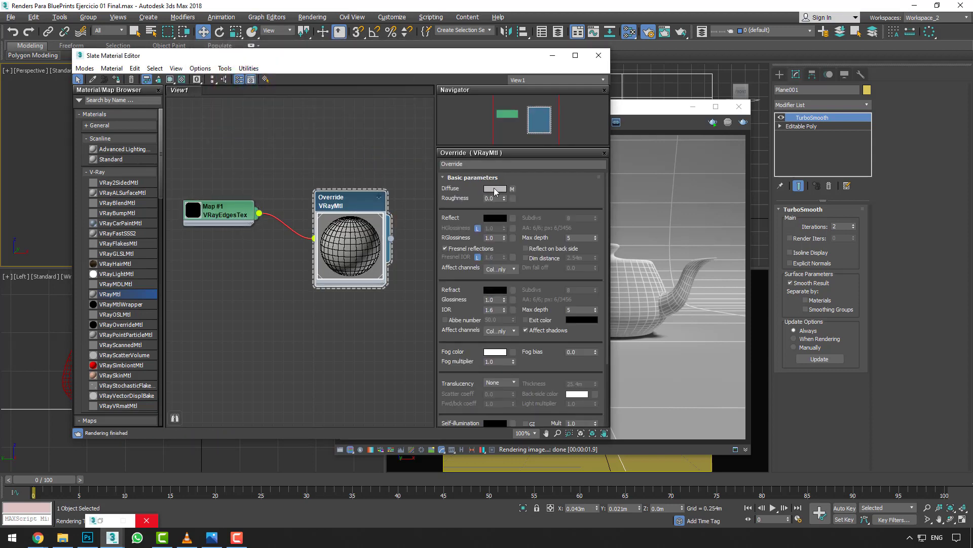
click(494, 188)
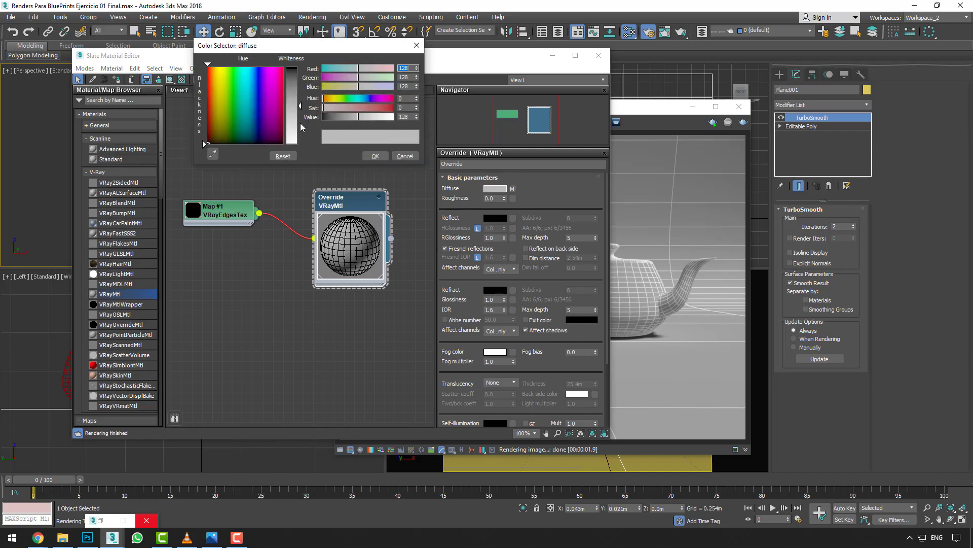
drag(300, 130, 300, 136)
click(375, 156)
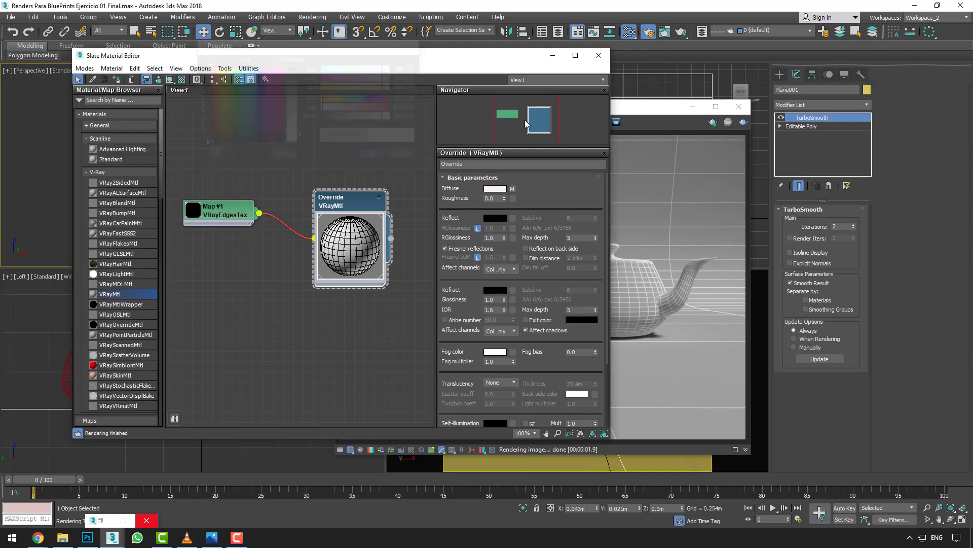
click(745, 127)
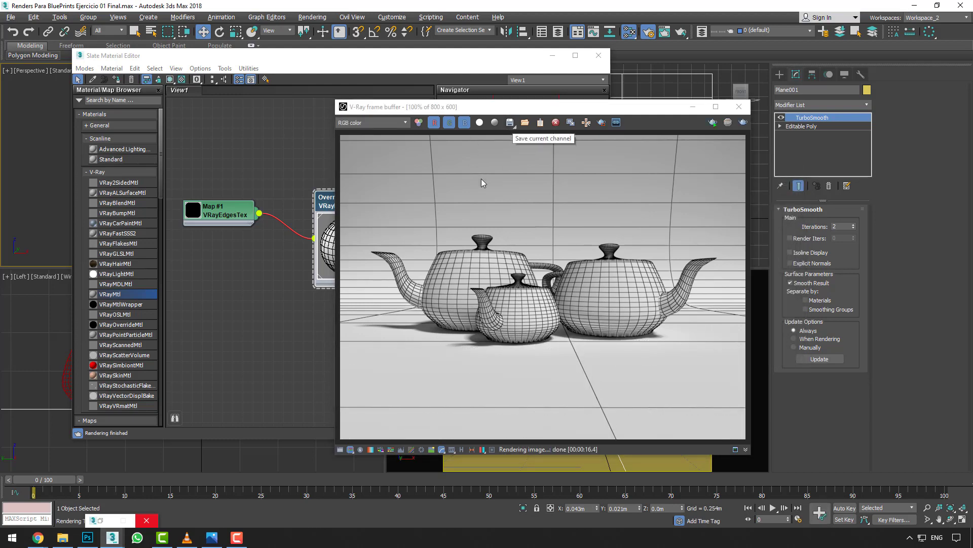
Save the wireframe render as Teteras_002 JPEG in the Renders para Blueprints folder
click(510, 123)
click(262, 184)
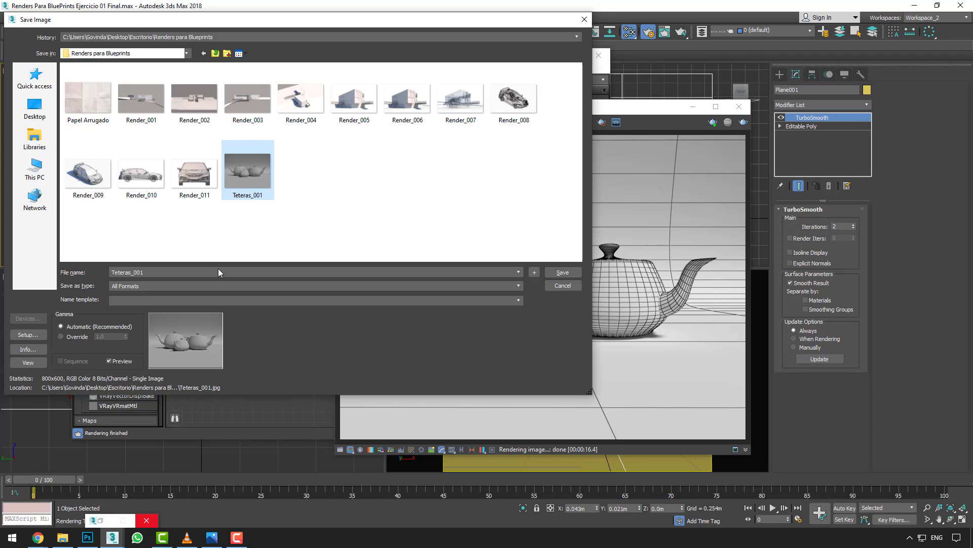
key(BackSpace)
text(2.jpg)
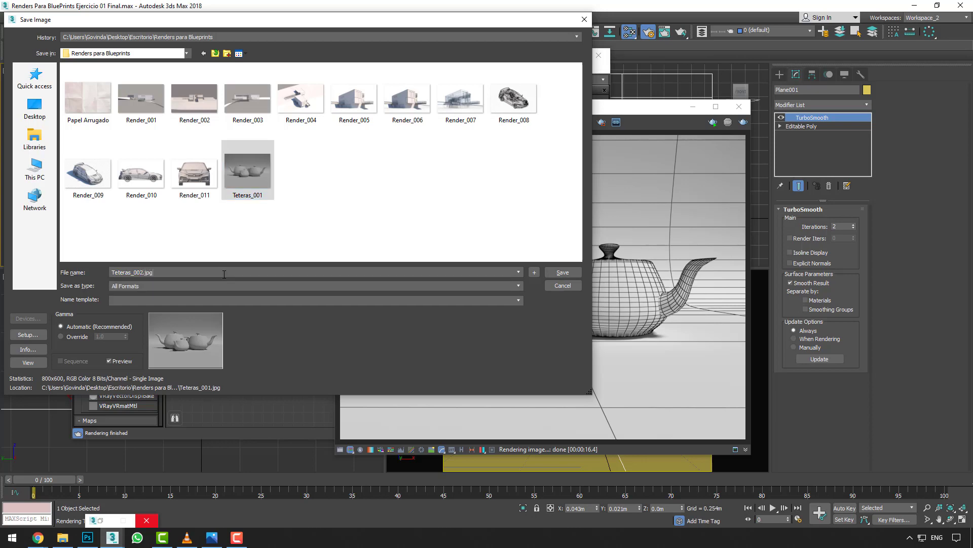
key(Return)
key(Return)
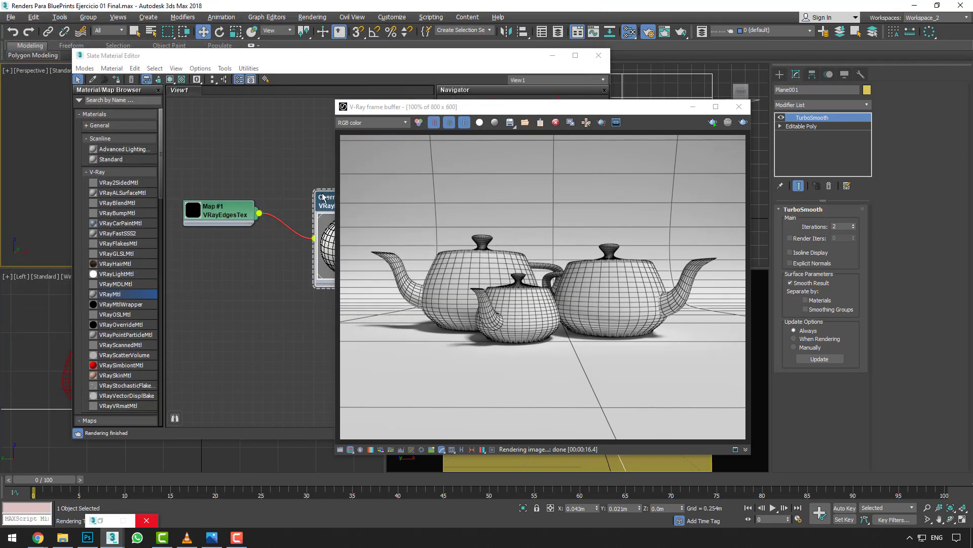
drag(487, 106, 560, 111)
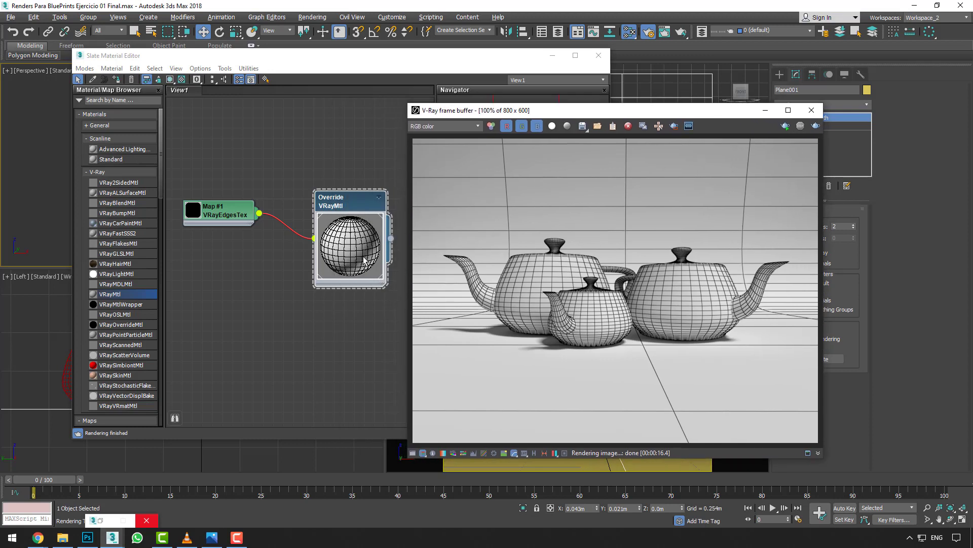
Set VRayEdgesTex pixel width to 3.0 and region-render the left teapot's spout to preview it
double_click(232, 216)
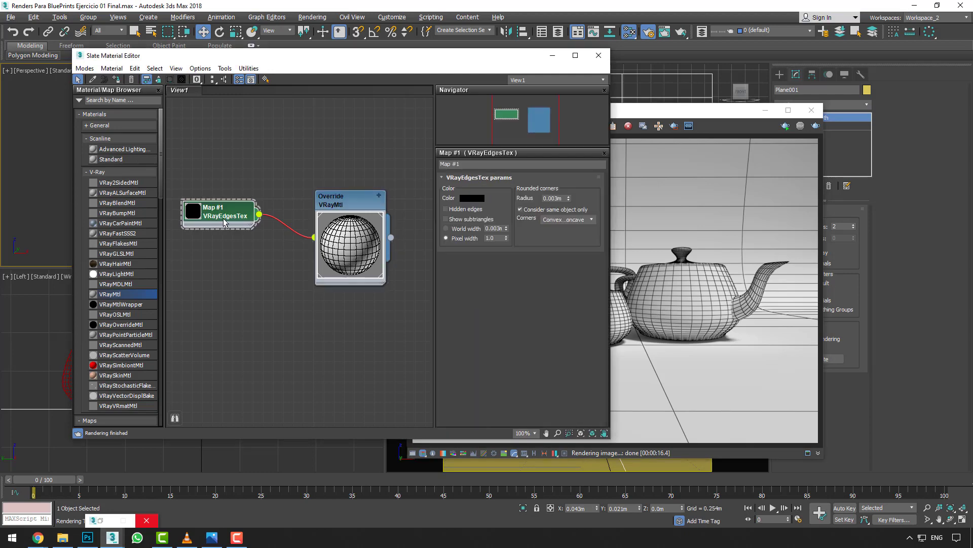
double_click(492, 238)
text(3)
click(677, 128)
drag(446, 215, 526, 354)
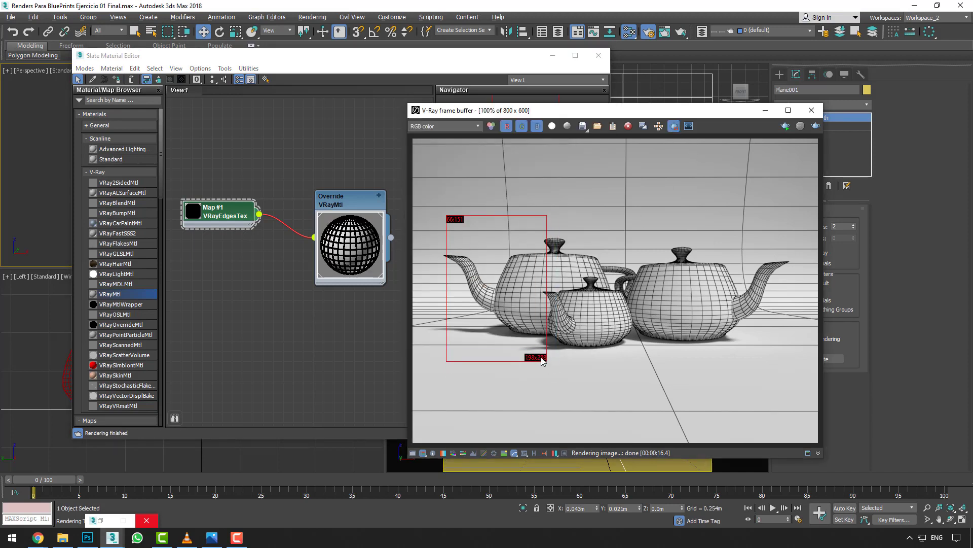
click(813, 126)
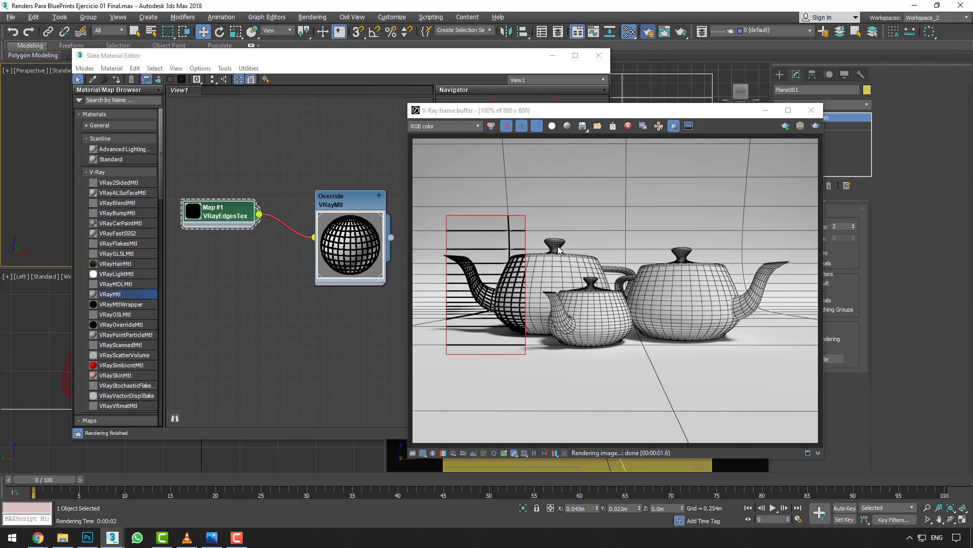
key(F10)
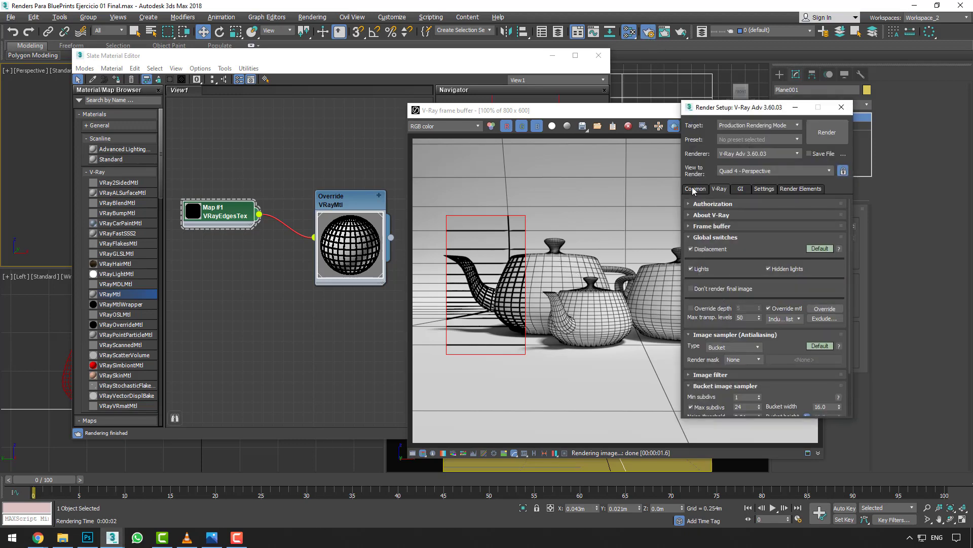
Set the render output height to 500 in Render Setup's Common settings
click(695, 190)
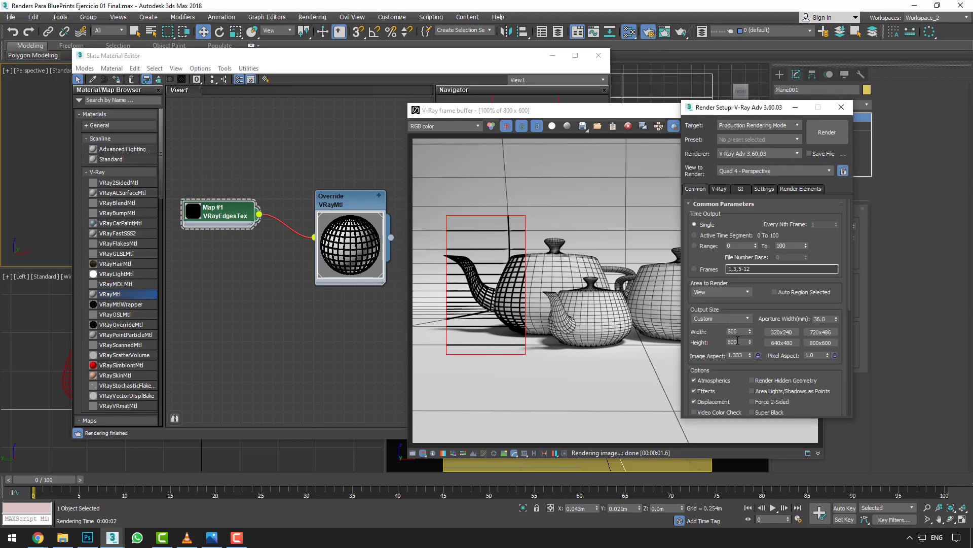
double_click(737, 341)
text(500)
key(Return)
Set the Map #1 VRayEdgesTex pixel width to 1
double_click(220, 218)
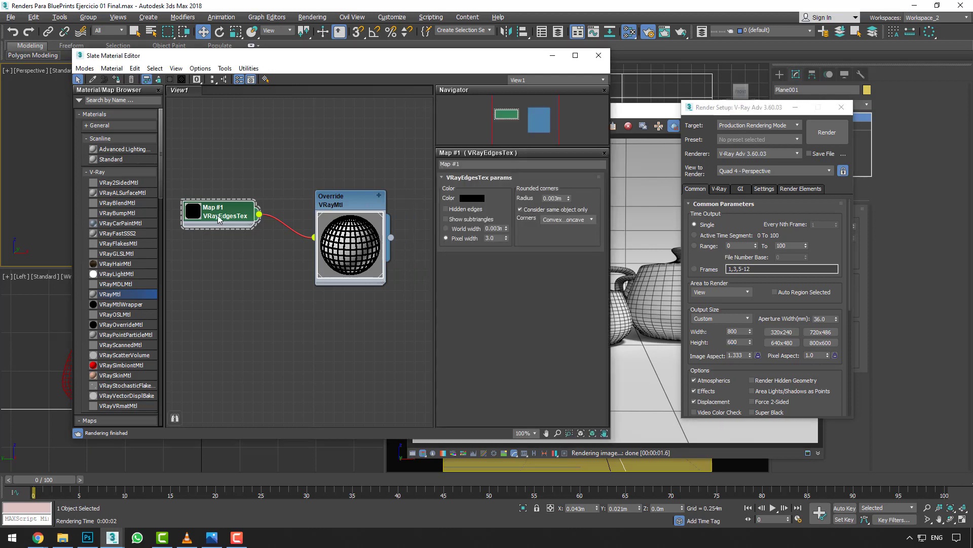
drag(496, 239, 469, 240)
key(Return)
Turn off region render and render the full teapot frame
click(647, 201)
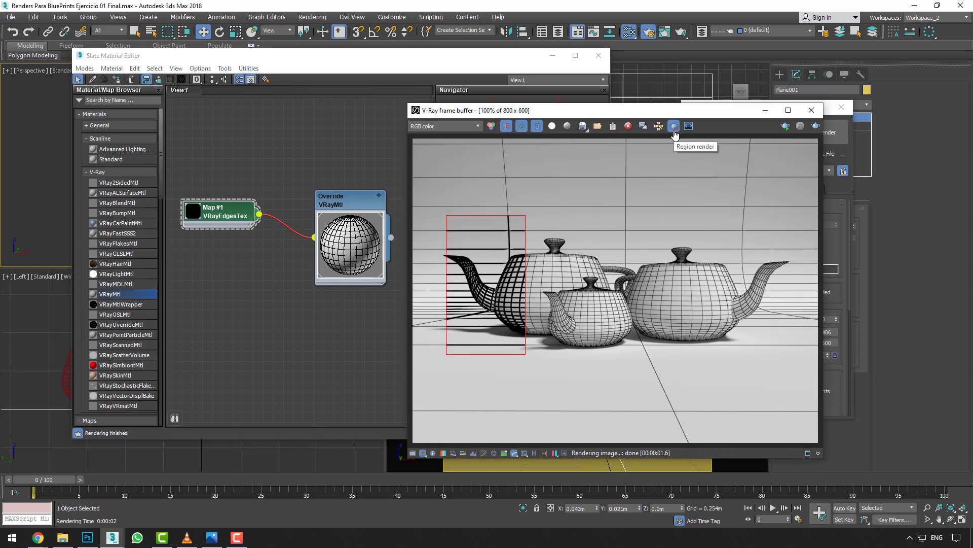
click(674, 126)
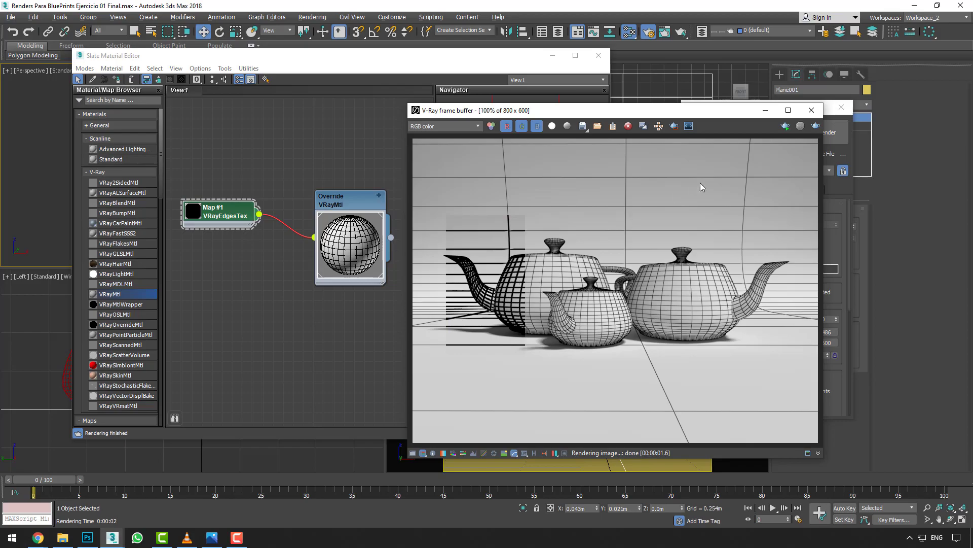
drag(722, 113, 658, 110)
click(815, 135)
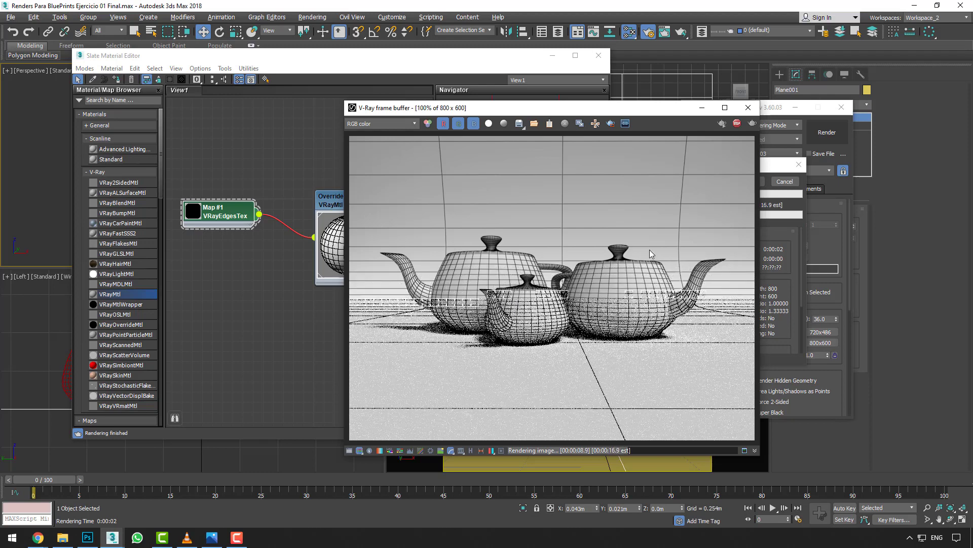
click(785, 181)
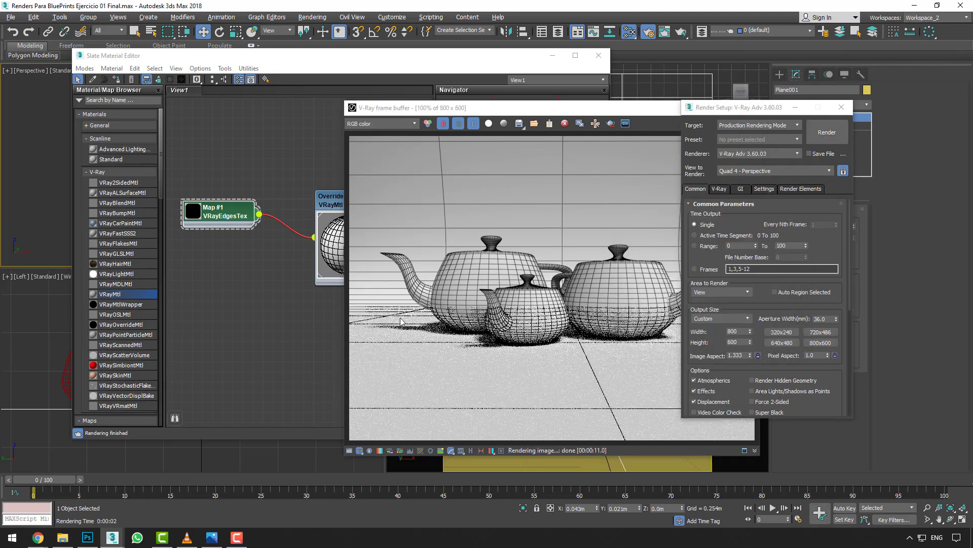
click(315, 336)
middle_drag(282, 297, 321, 279)
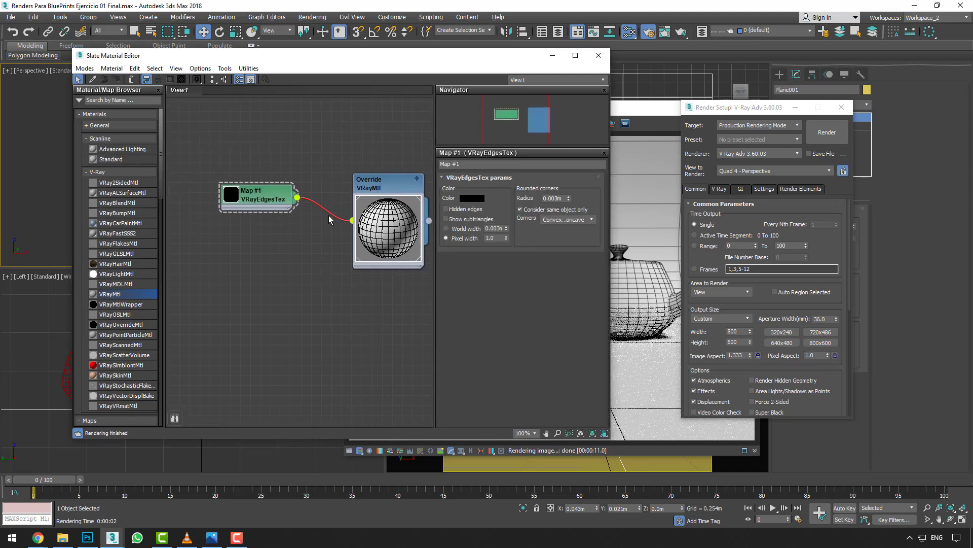
Clone the Map #1 edges node and rename the original to Diffuse
mouse_move(259, 194)
mouse_down()
mouse_move(238, 234)
mouse_move(243, 195)
mouse_up()
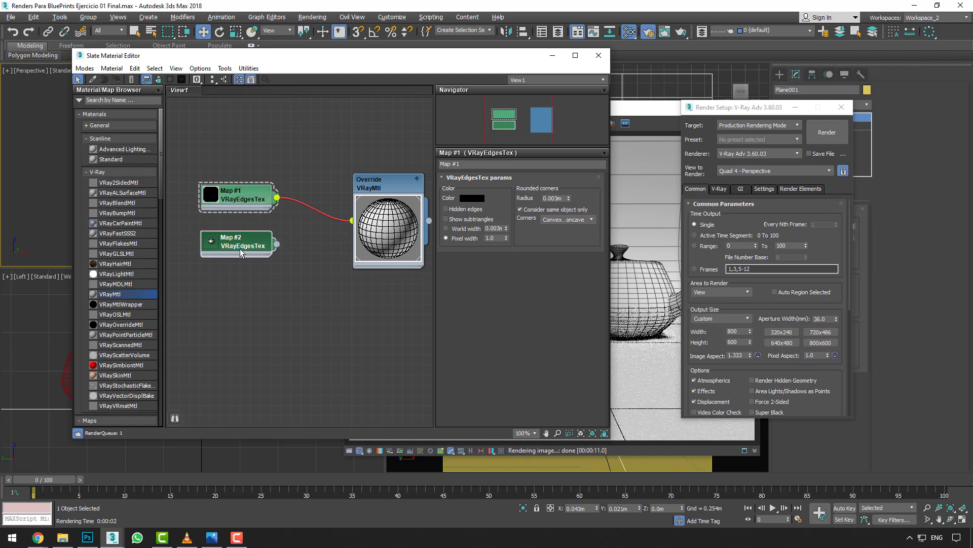
click(240, 205)
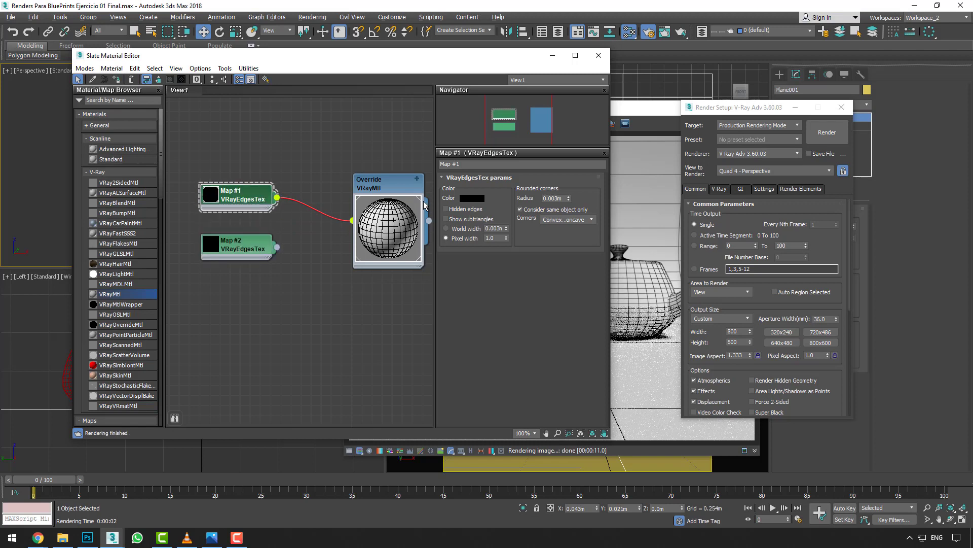
click(466, 164)
text(Diffi)
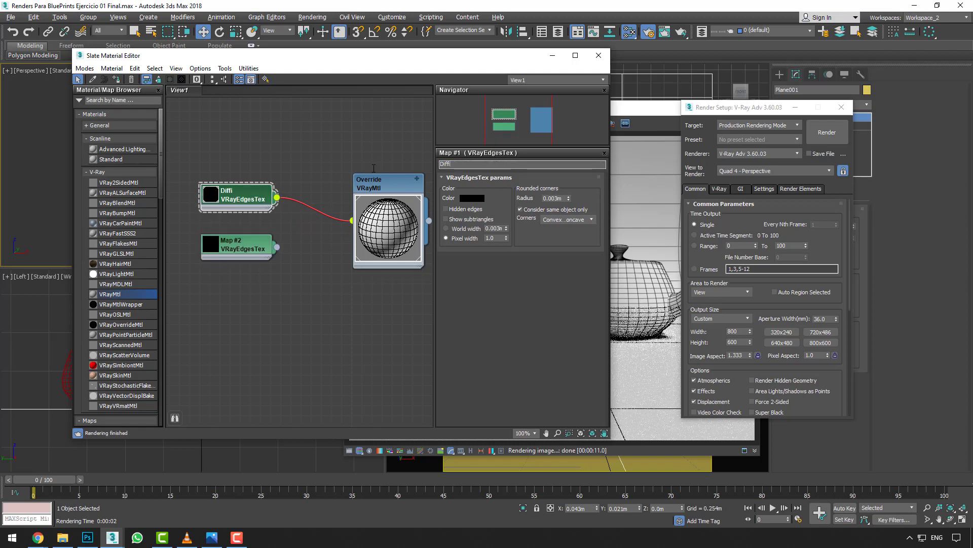
text(D)
text(iffuse)
Delete the Diffuse map's wire into the Override diffuse slot and render plain white teapots
click(417, 178)
drag(417, 178, 397, 138)
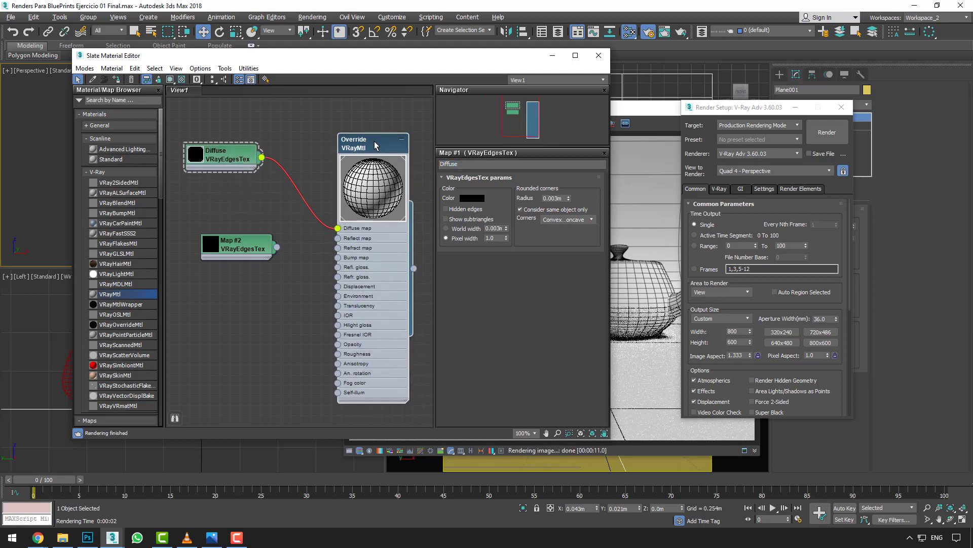
mouse_move(223, 157)
mouse_down()
mouse_move(216, 161)
mouse_move(233, 167)
mouse_up()
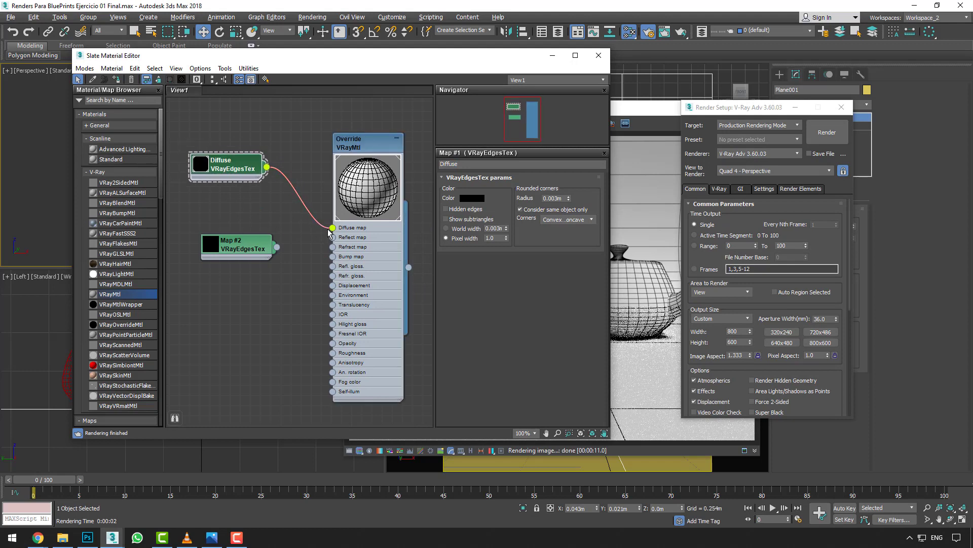
drag(246, 251, 234, 252)
click(290, 194)
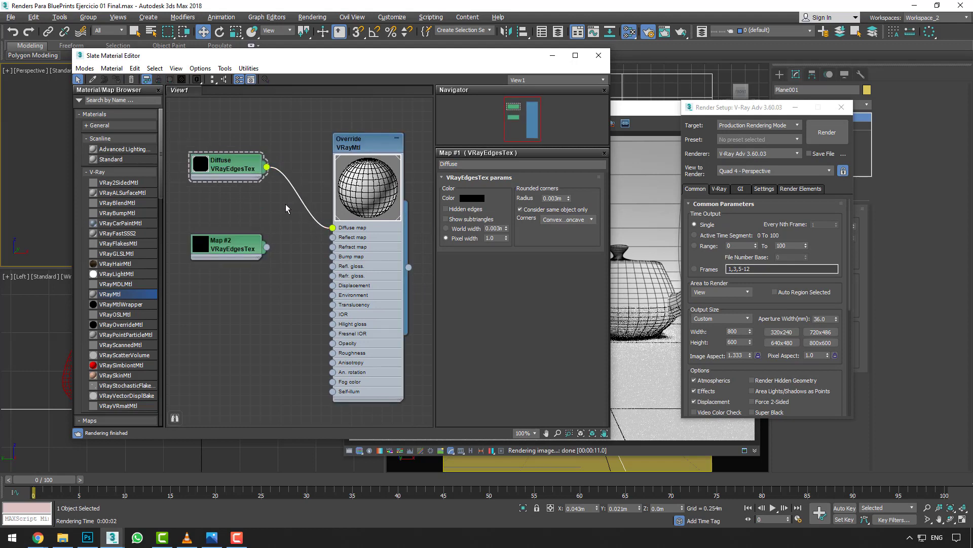
key(Delete)
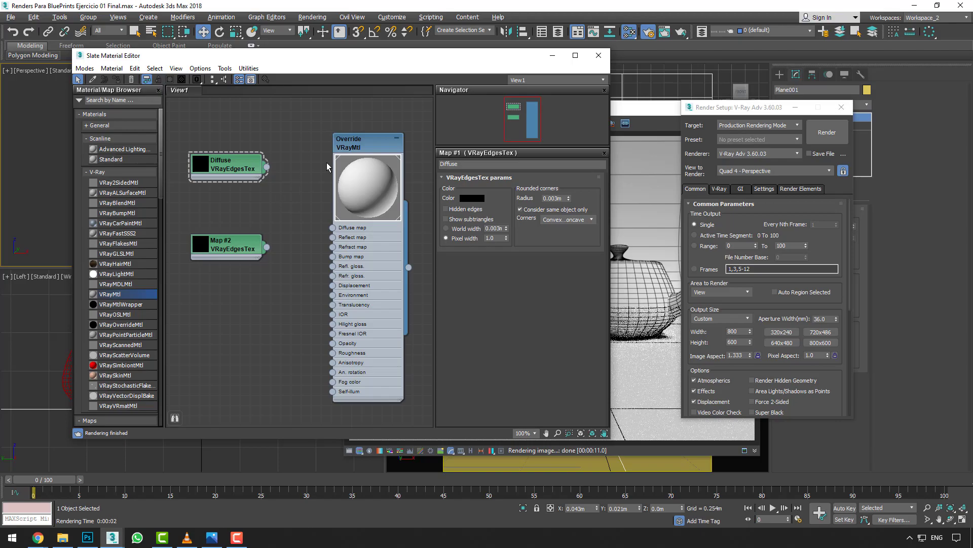
click(835, 139)
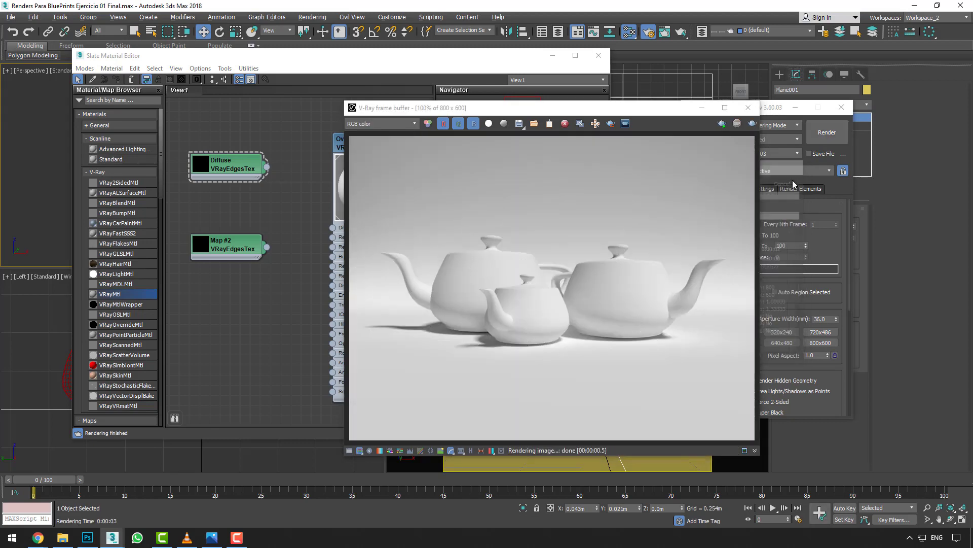
Overwrite Teteras_001.jpg with the plain white teapot render, accepting the JPEG options
click(519, 124)
click(245, 177)
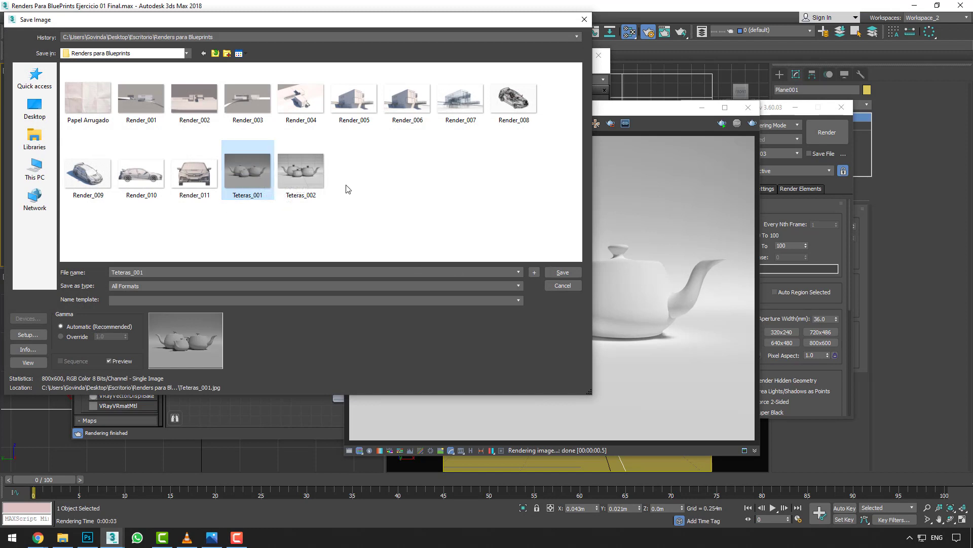
double_click(239, 178)
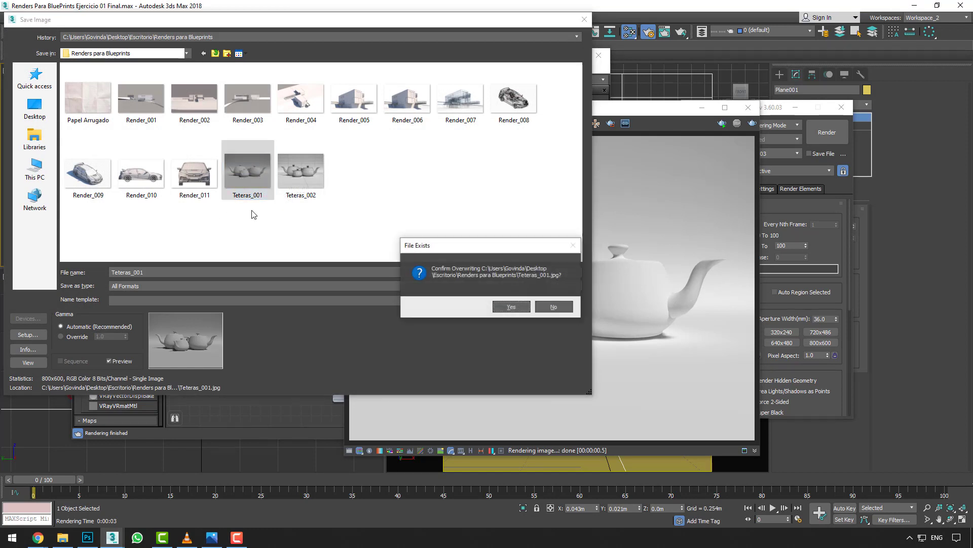
click(511, 307)
click(269, 265)
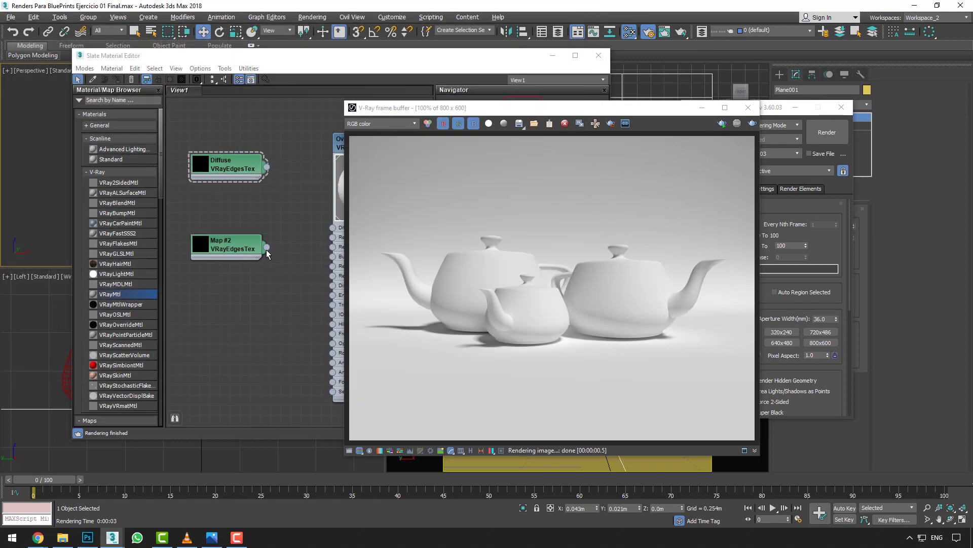
click(263, 210)
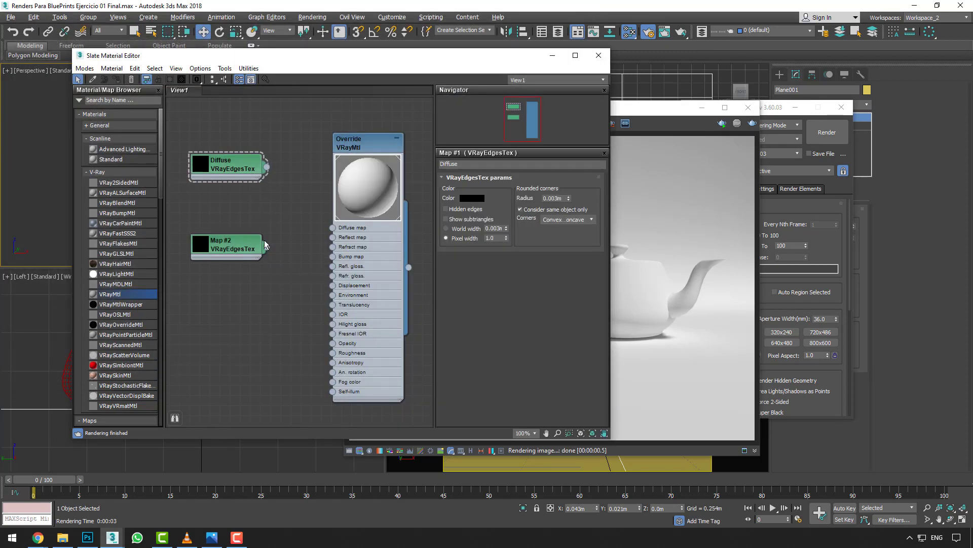
Wire Map #2 into the Override opacity slot with white (255) edges and re-render
mouse_move(241, 246)
mouse_down()
mouse_move(242, 276)
mouse_move(336, 346)
mouse_up()
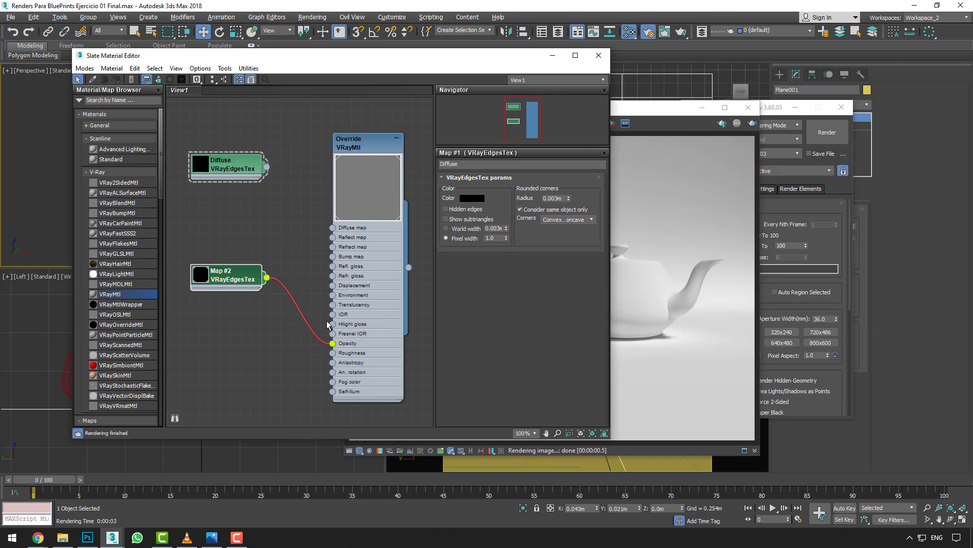
click(236, 288)
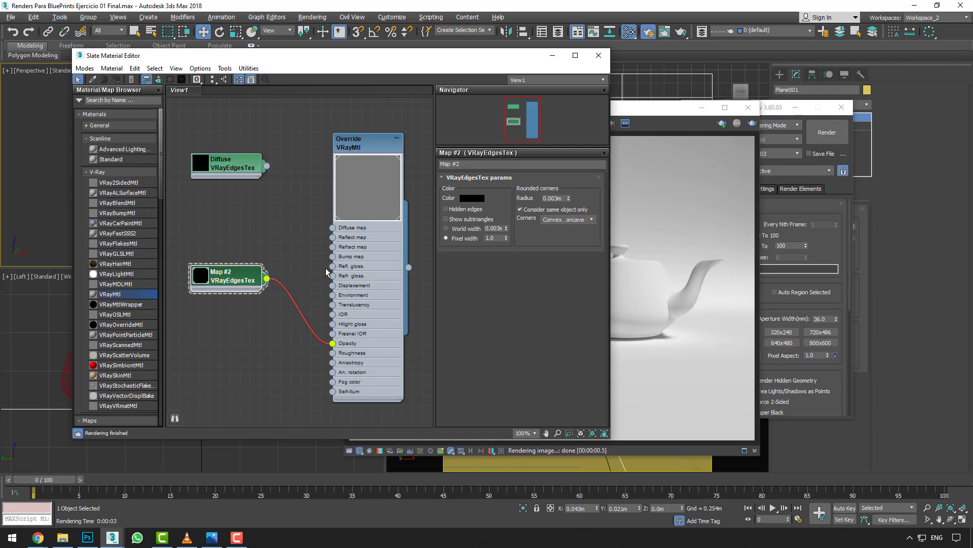
click(471, 198)
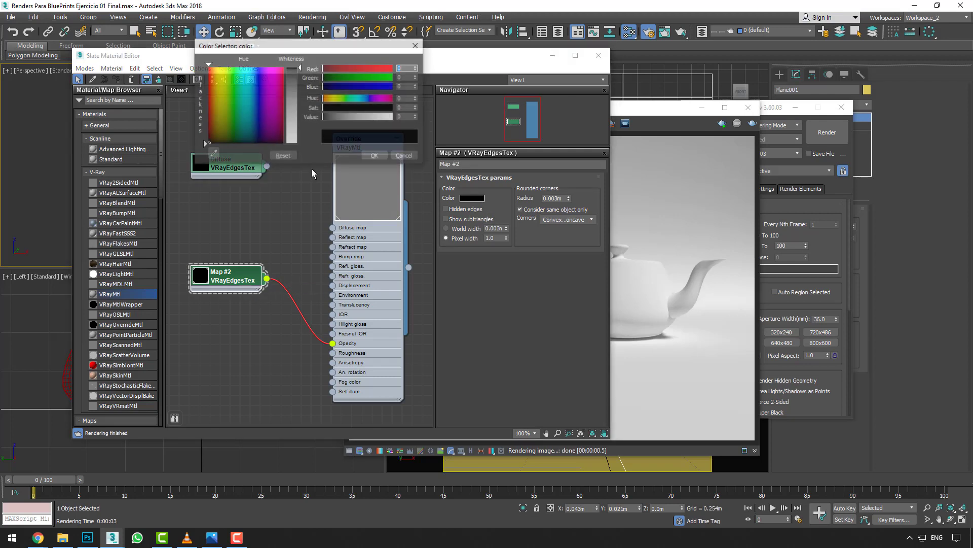
drag(202, 140, 293, 142)
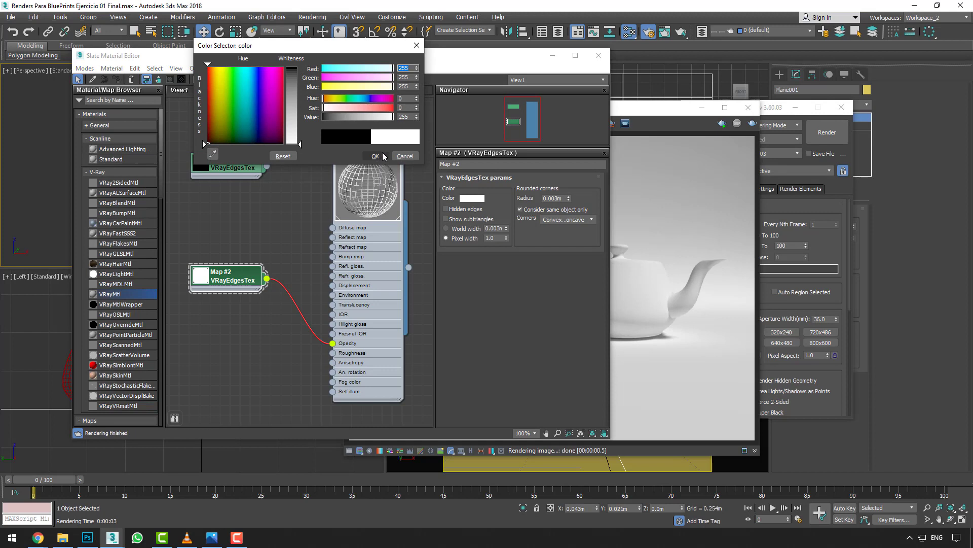
click(371, 156)
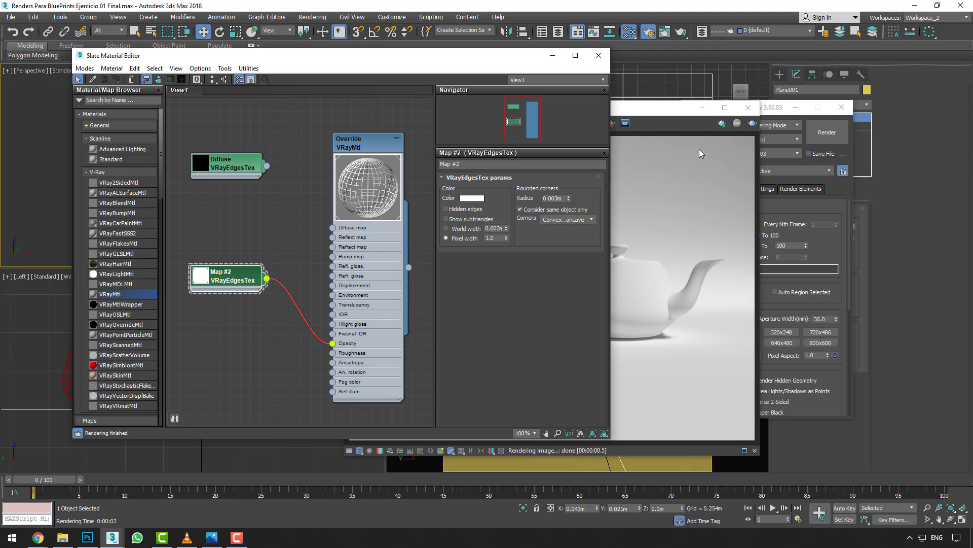
click(752, 124)
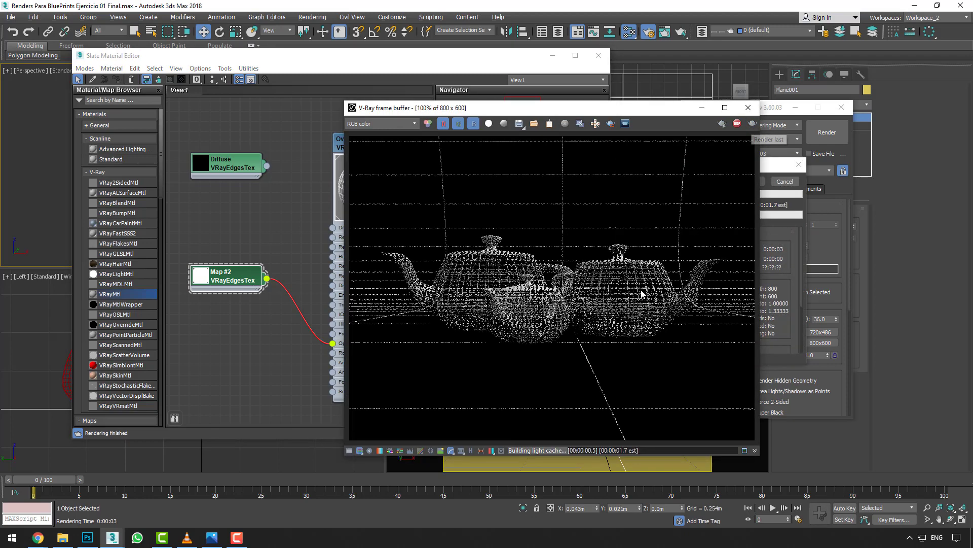
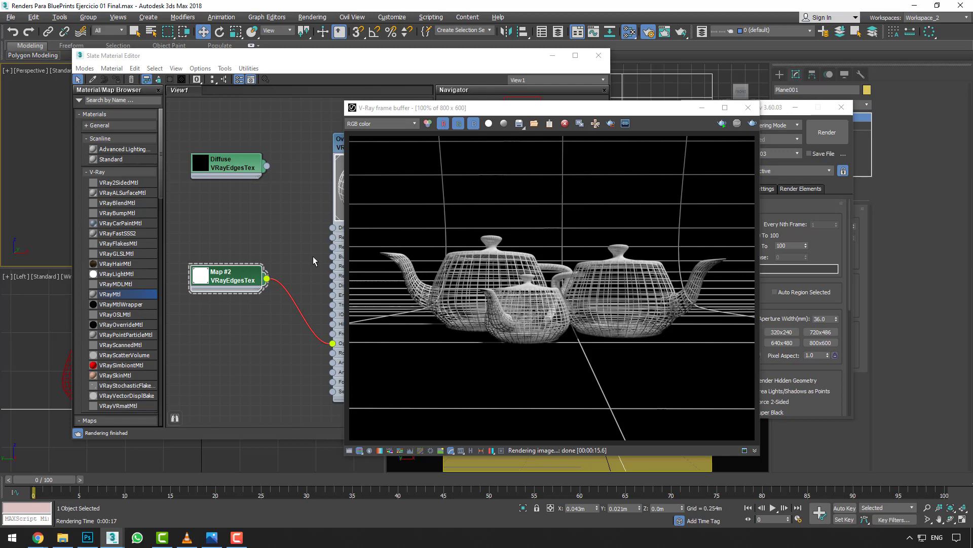
Make the Override VRayMtl diffuse pure black and re-render the teapots
click(297, 245)
double_click(364, 148)
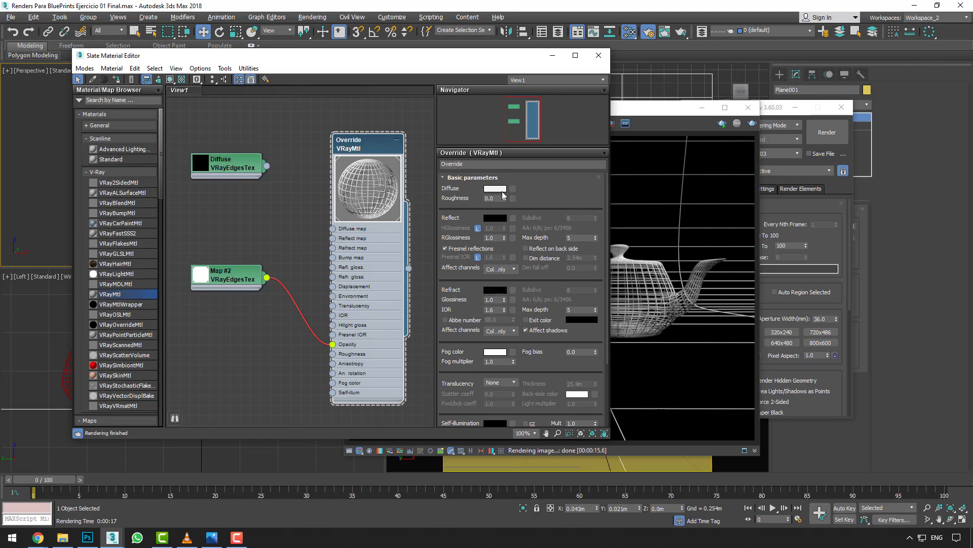
click(502, 190)
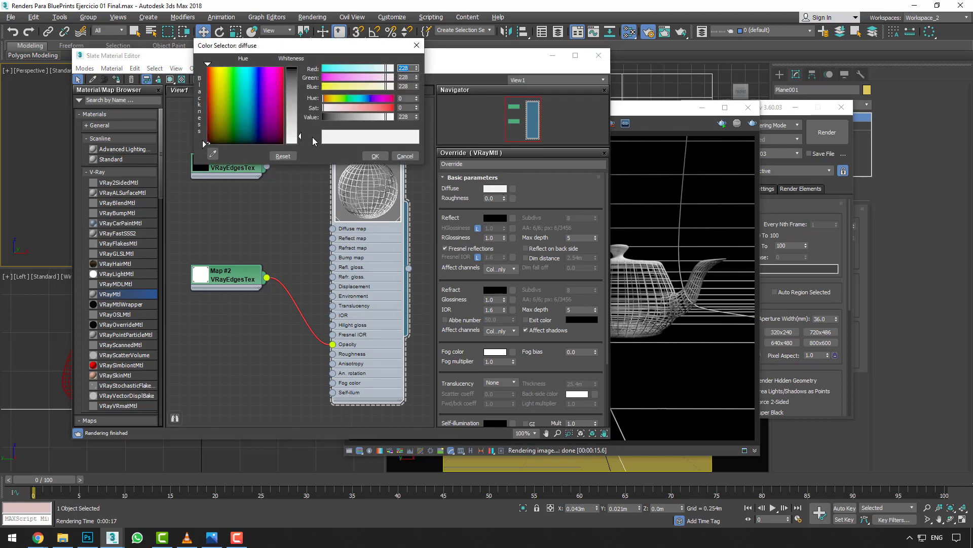
drag(388, 117, 334, 116)
click(376, 156)
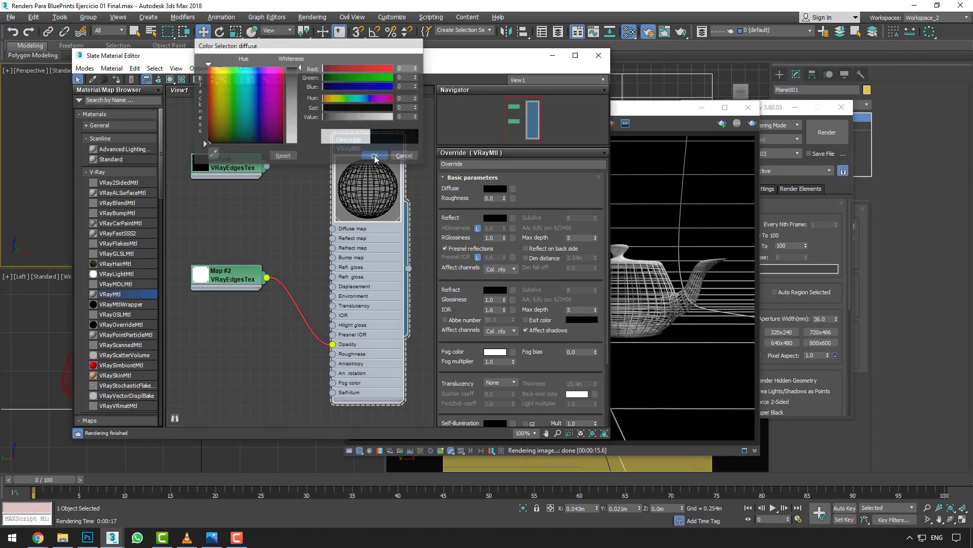
click(824, 133)
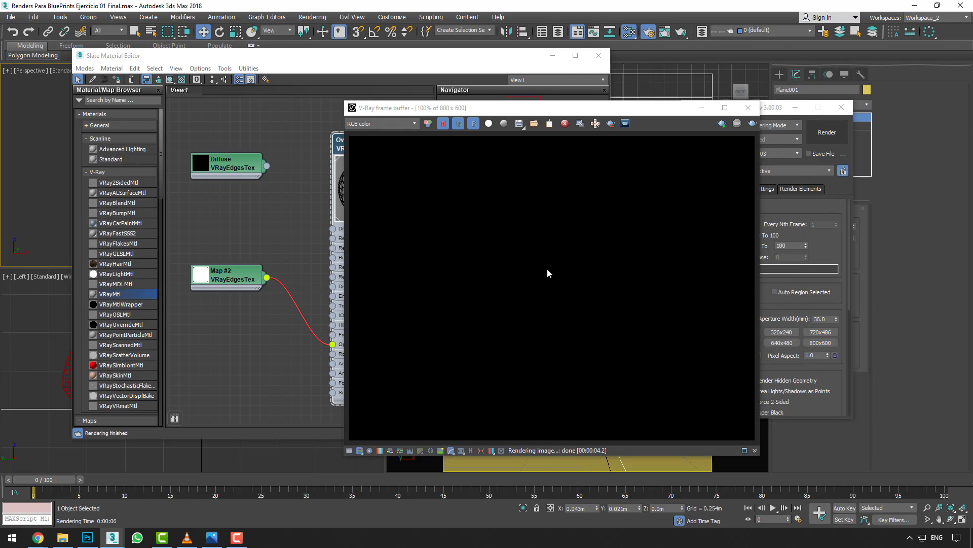
Save the render's alpha channel as Teteras_003.jpg, then return the frame buffer to RGB
click(385, 124)
click(385, 139)
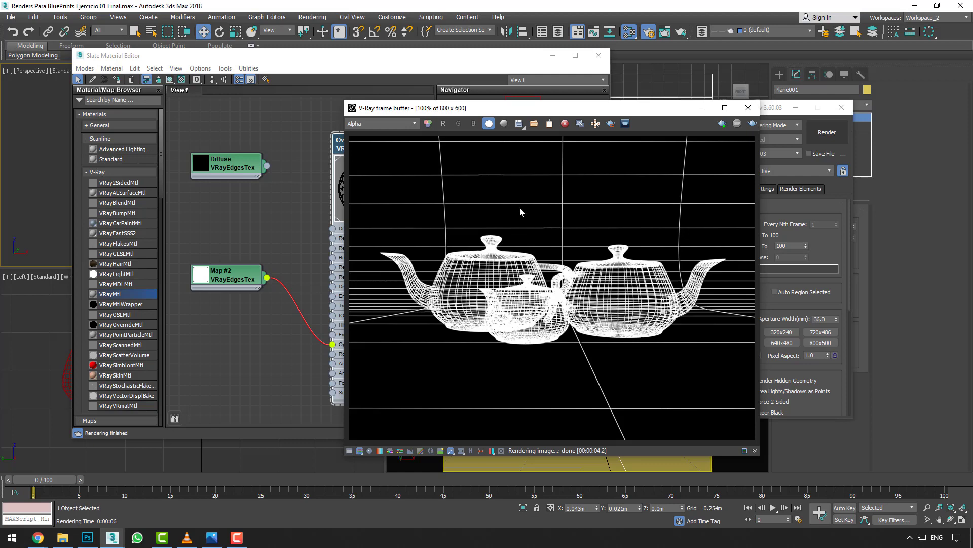
click(521, 128)
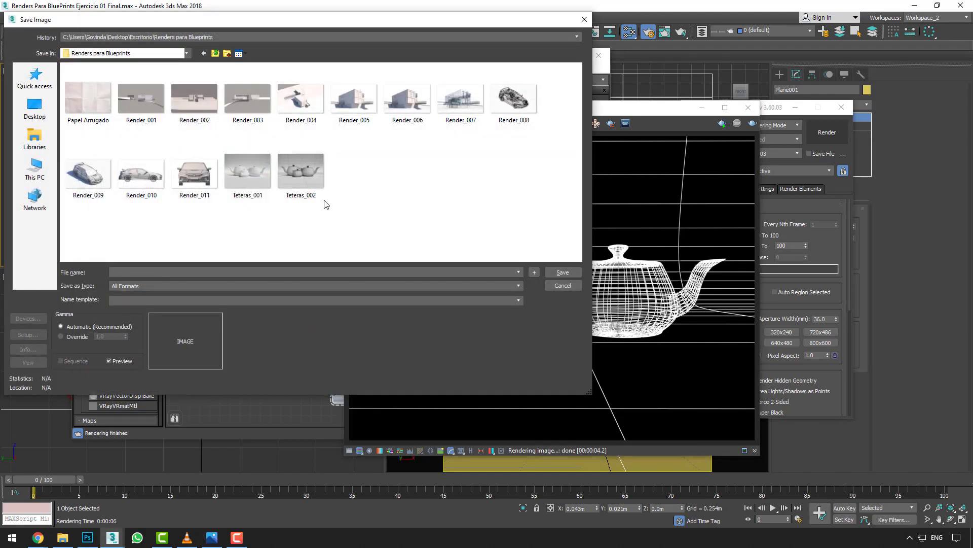
click(322, 197)
click(200, 272)
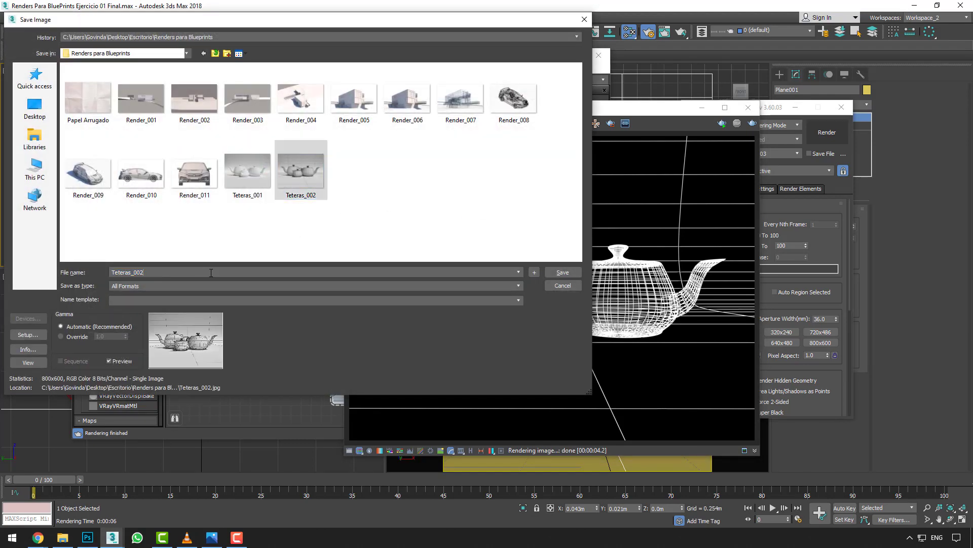
key(BackSpace)
text(3.jp)
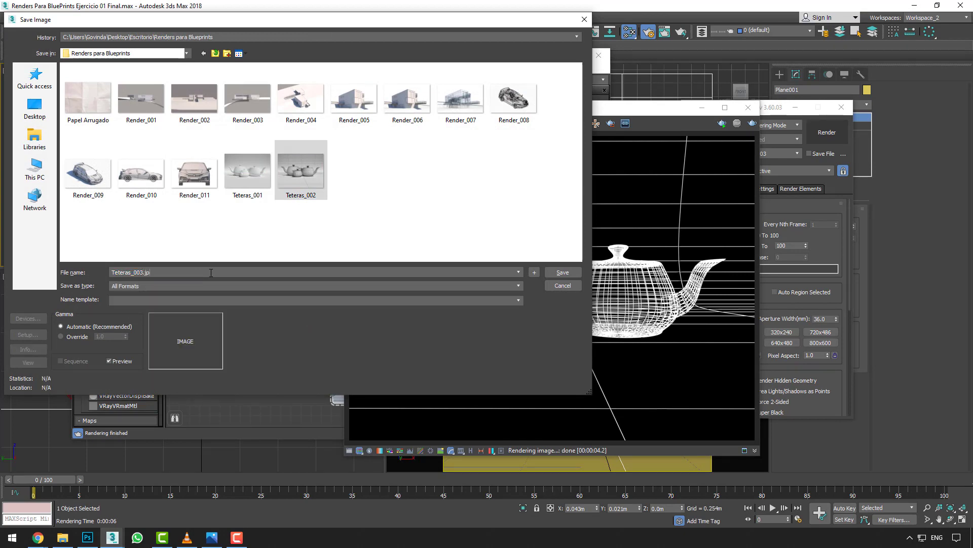
text(g)
key(Return)
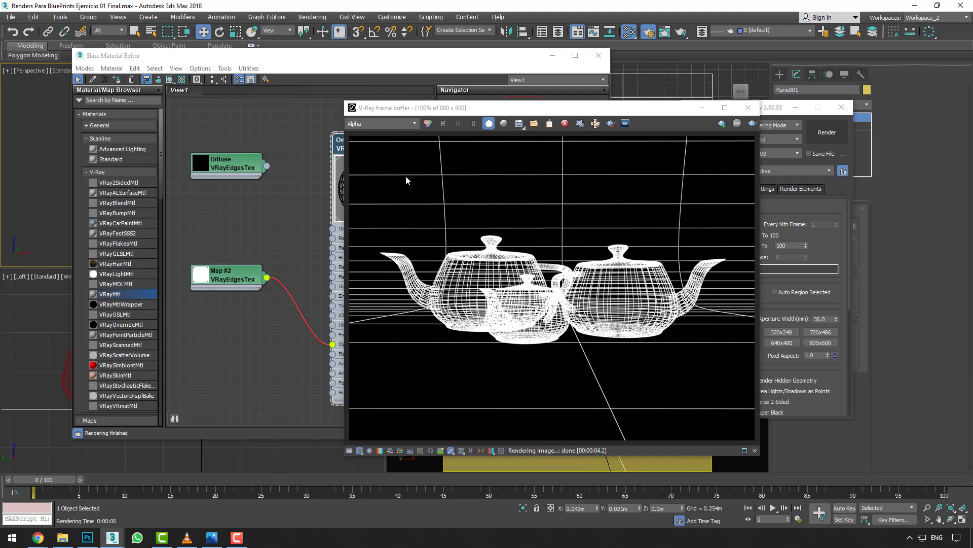
click(387, 124)
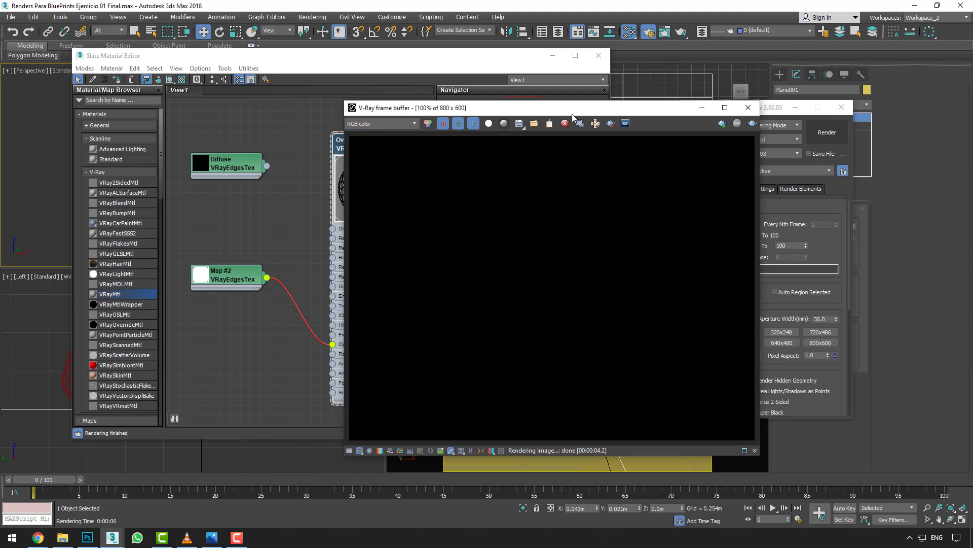
Set the environment background to light grey 178 and run a test render, stopping it early
click(647, 88)
key(8)
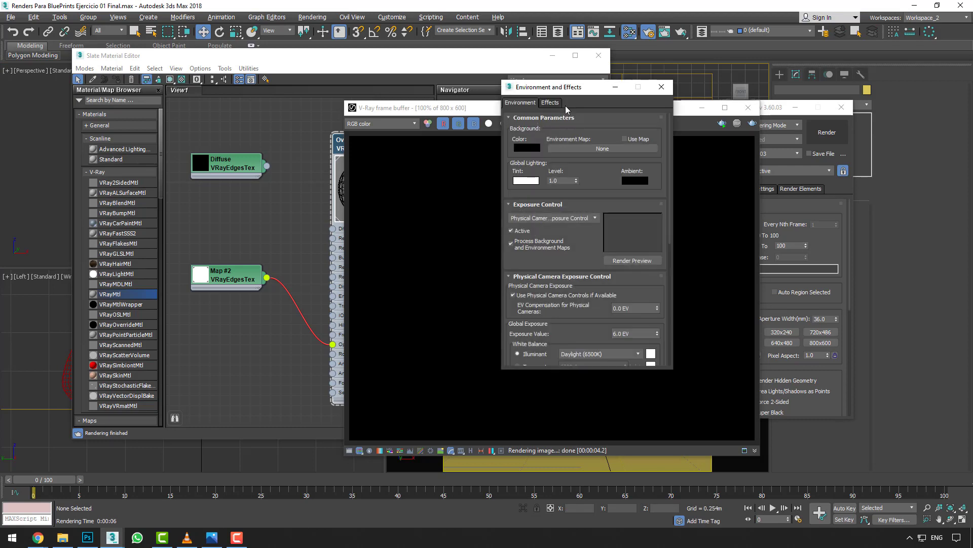
click(528, 147)
drag(299, 104, 300, 125)
click(373, 156)
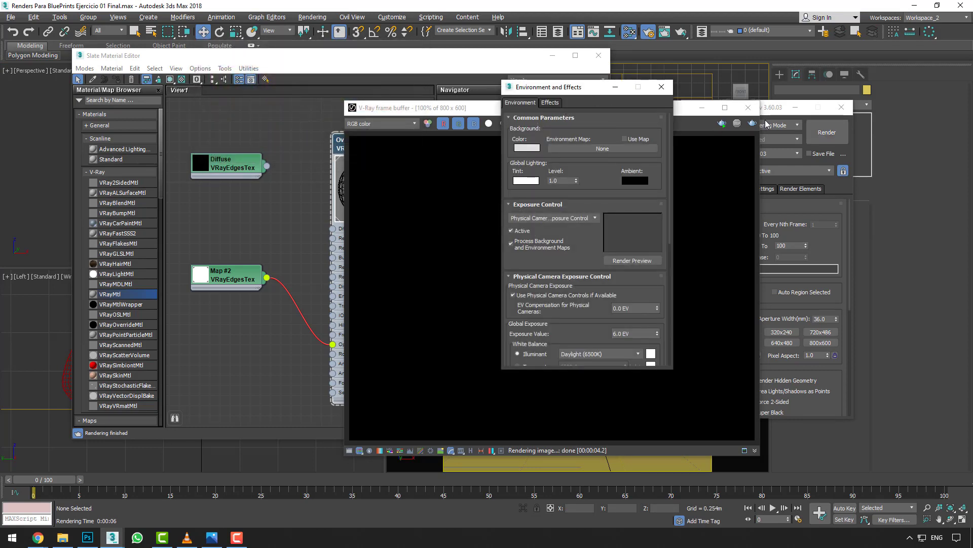
click(829, 134)
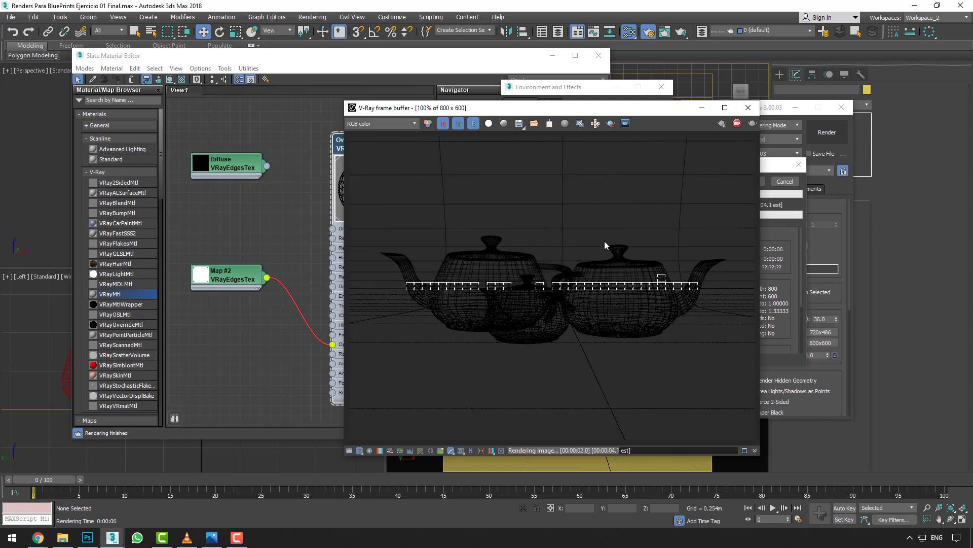
click(784, 182)
Reset the environment background colour to black
click(551, 94)
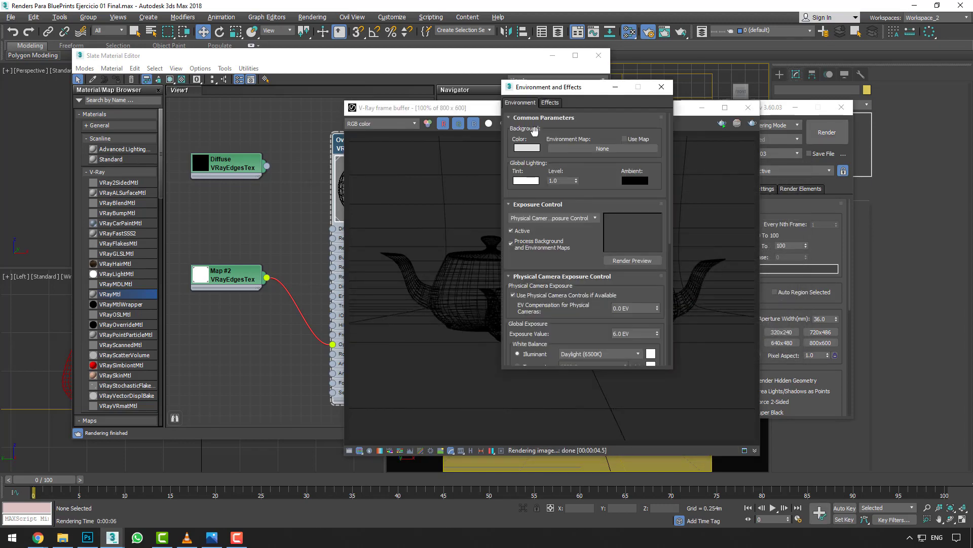
click(527, 147)
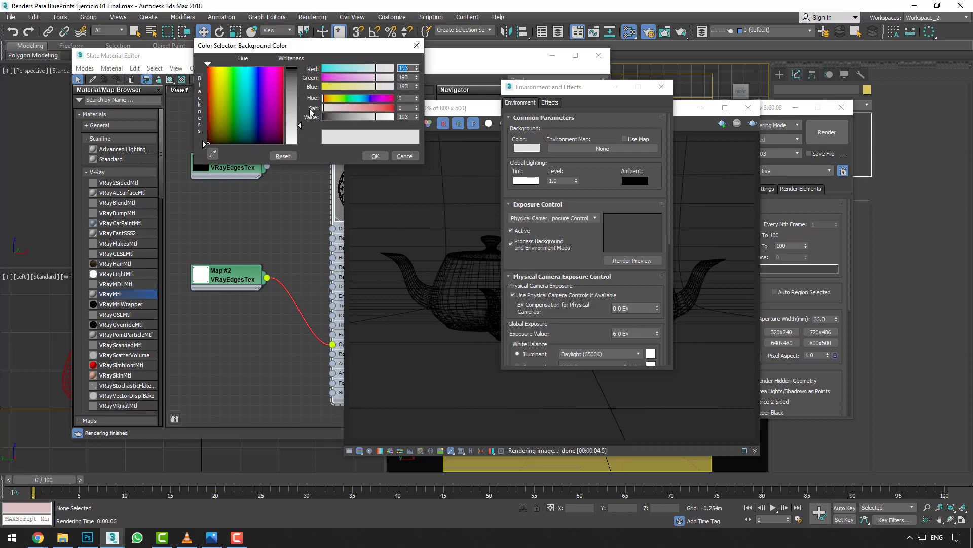
click(378, 156)
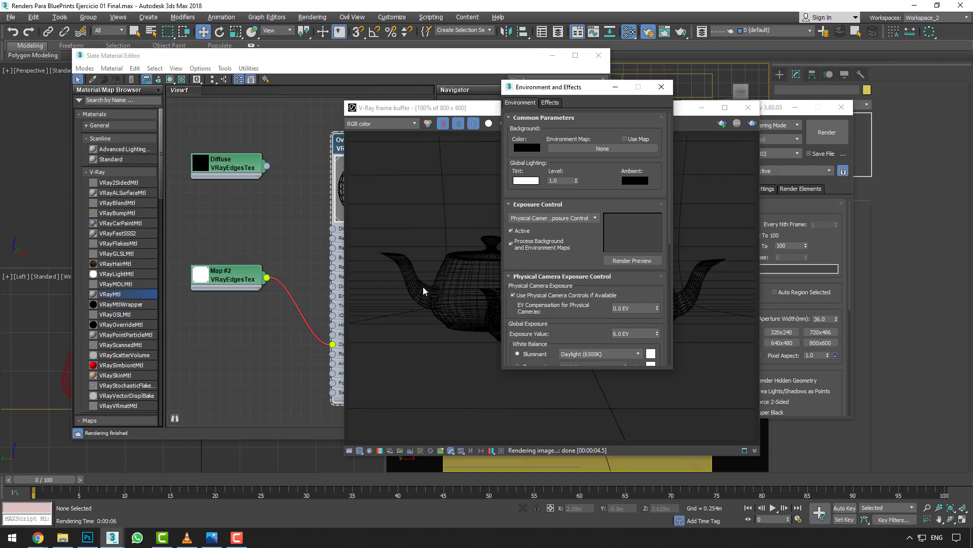
click(308, 291)
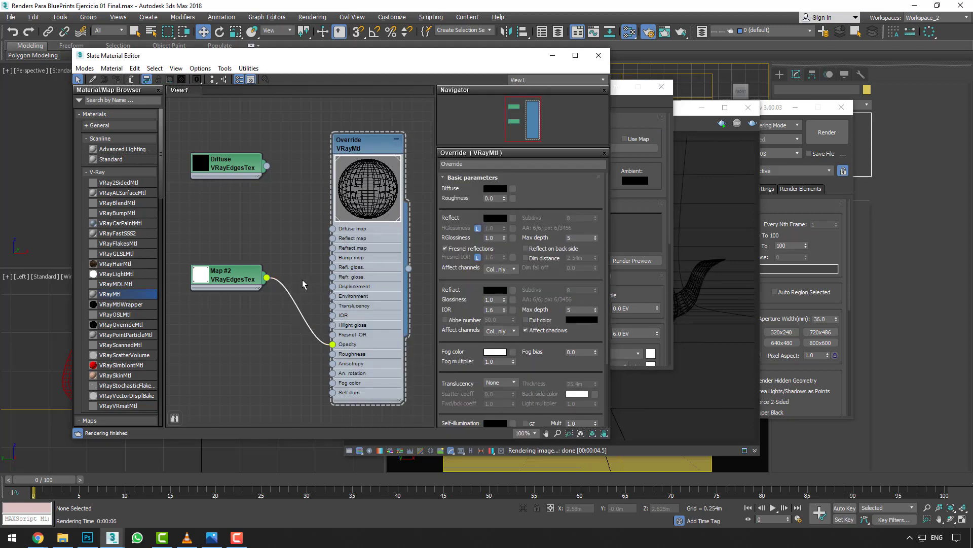
Disconnect Map #2 from the override's opacity and make the override diffuse white
click(291, 307)
key(Delete)
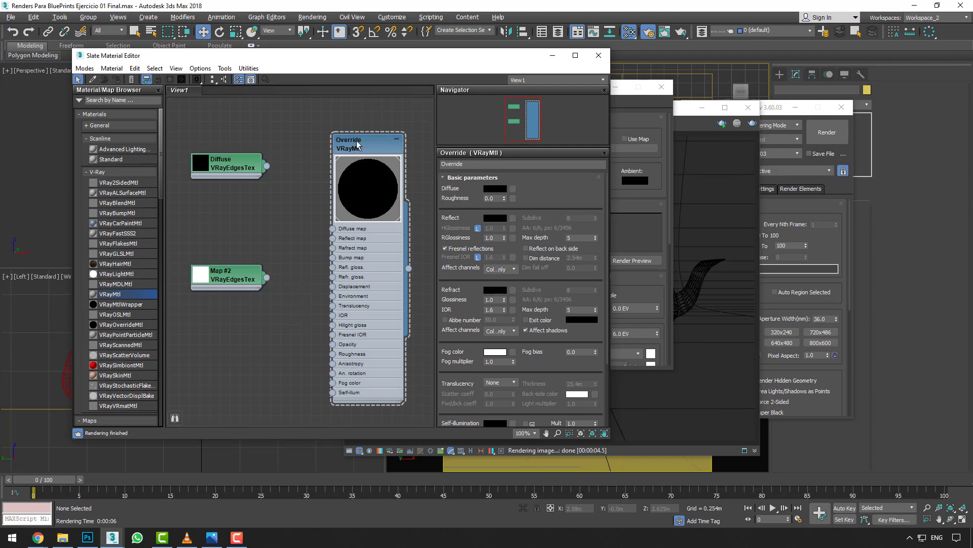
click(494, 188)
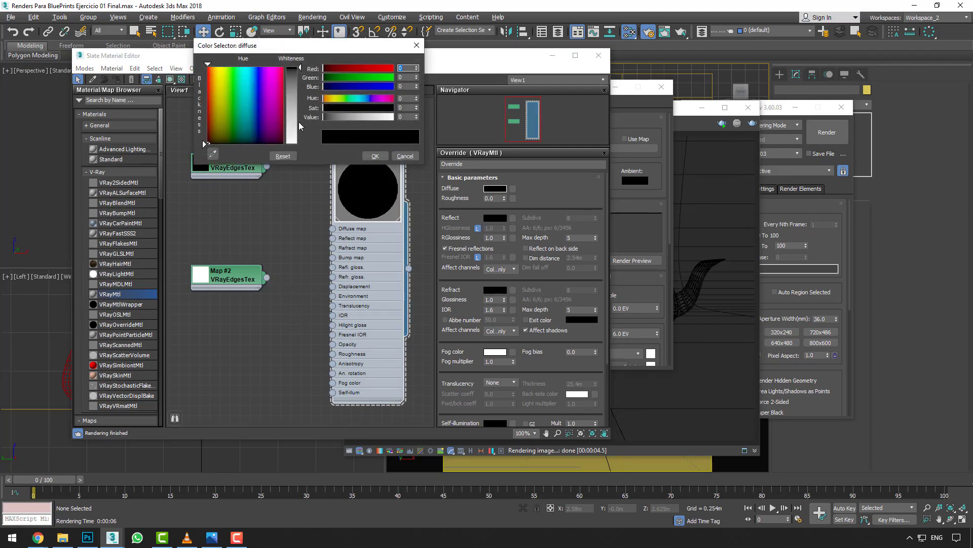
drag(299, 122, 299, 143)
click(375, 156)
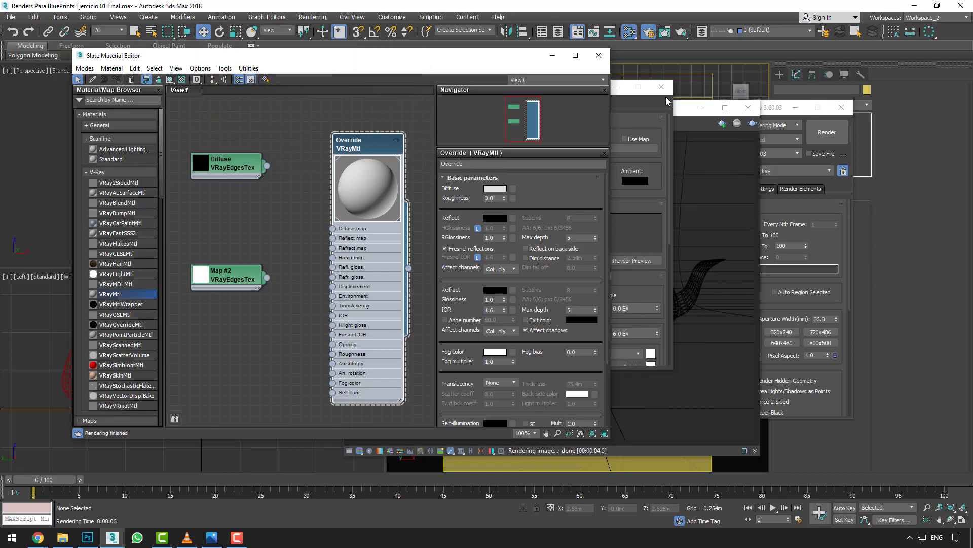
Render the solid white-shaded teapots
click(662, 87)
click(753, 123)
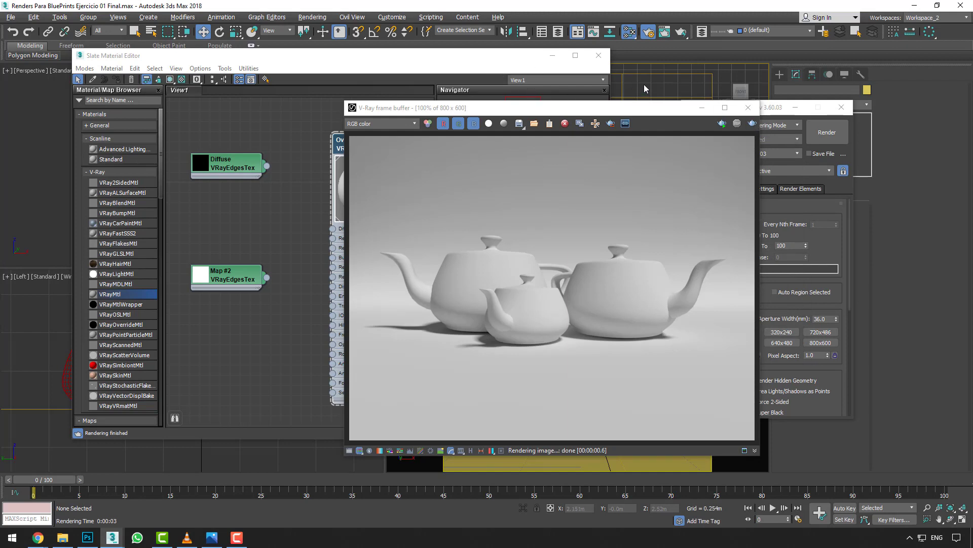
key(8)
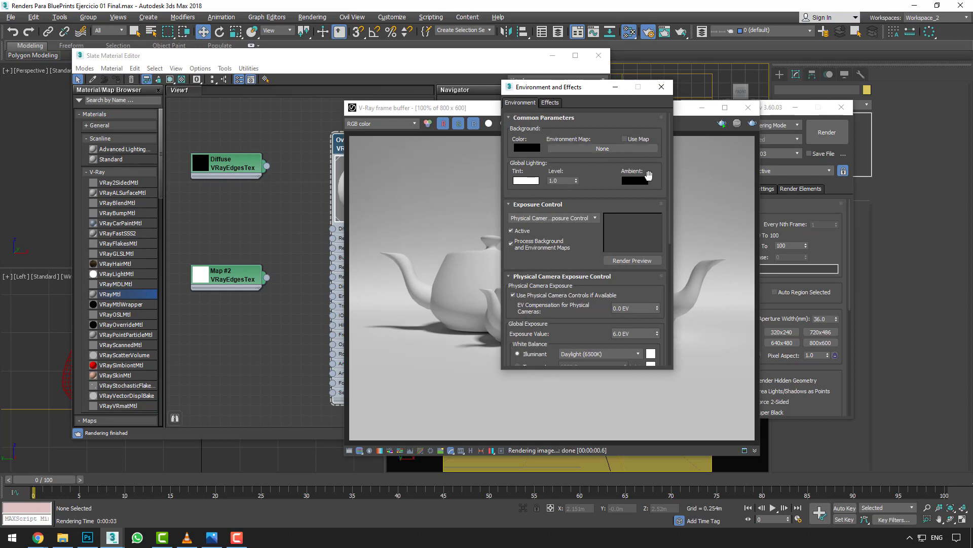
Add a VRayToon atmospheric effect to the scene
drag(670, 164, 670, 297)
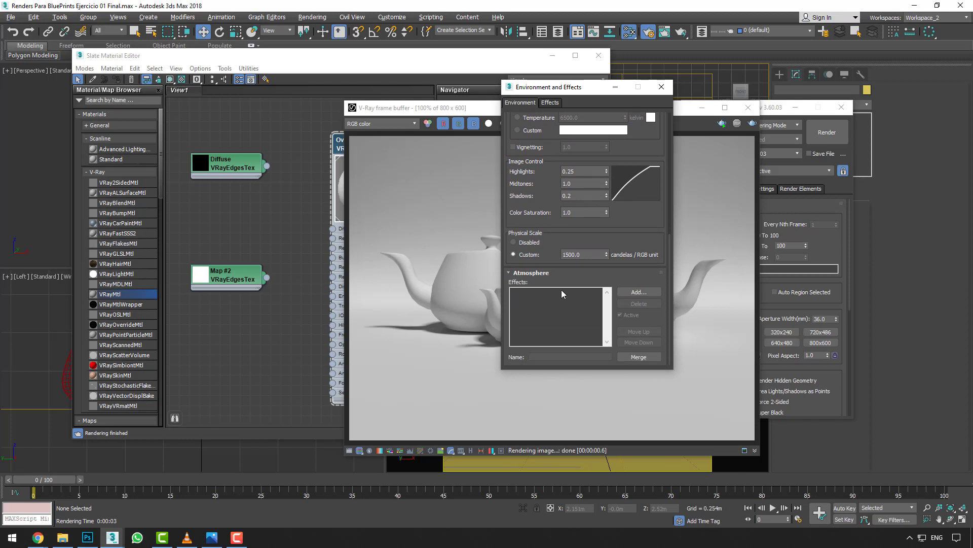
click(631, 294)
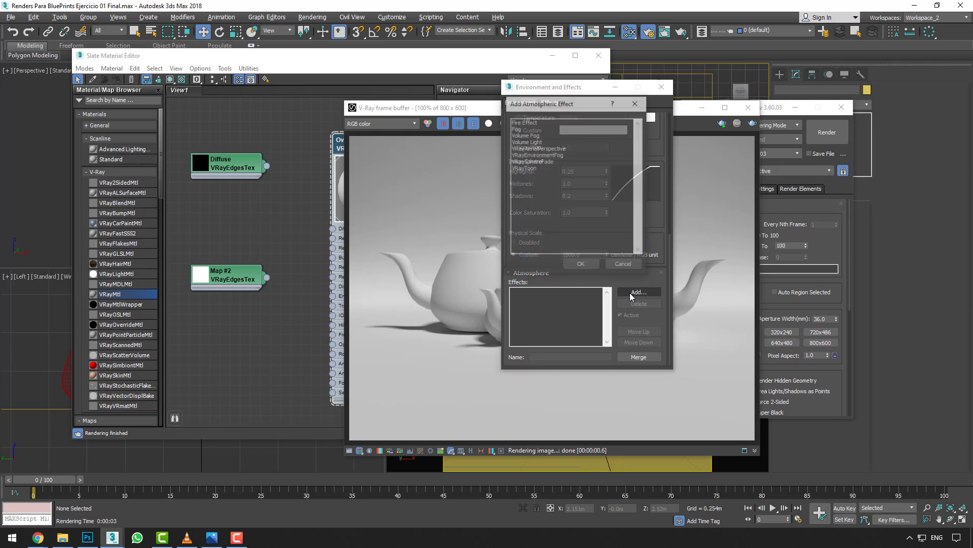
click(532, 169)
click(581, 265)
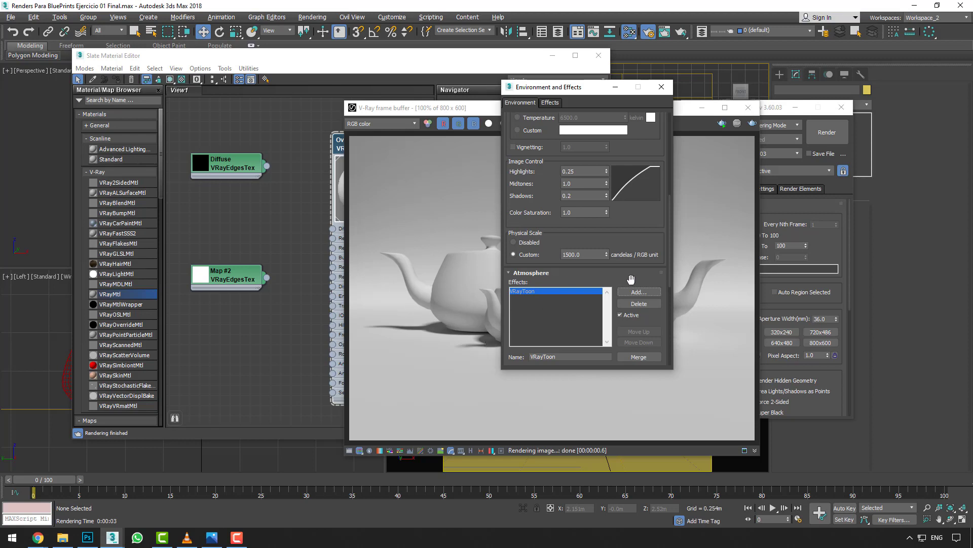
Keep the toon outlines black with 1.0 pixel width and render the teapots
drag(668, 260, 668, 304)
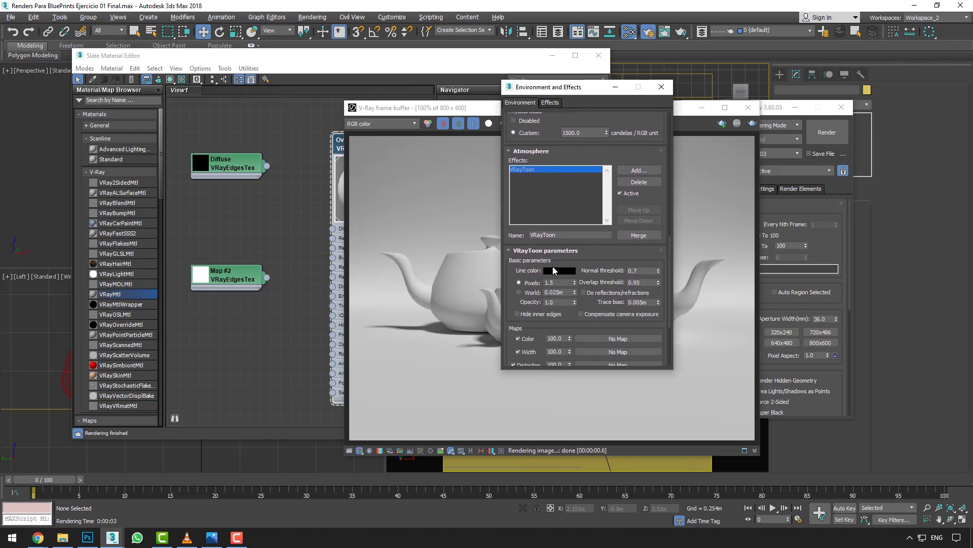
click(558, 272)
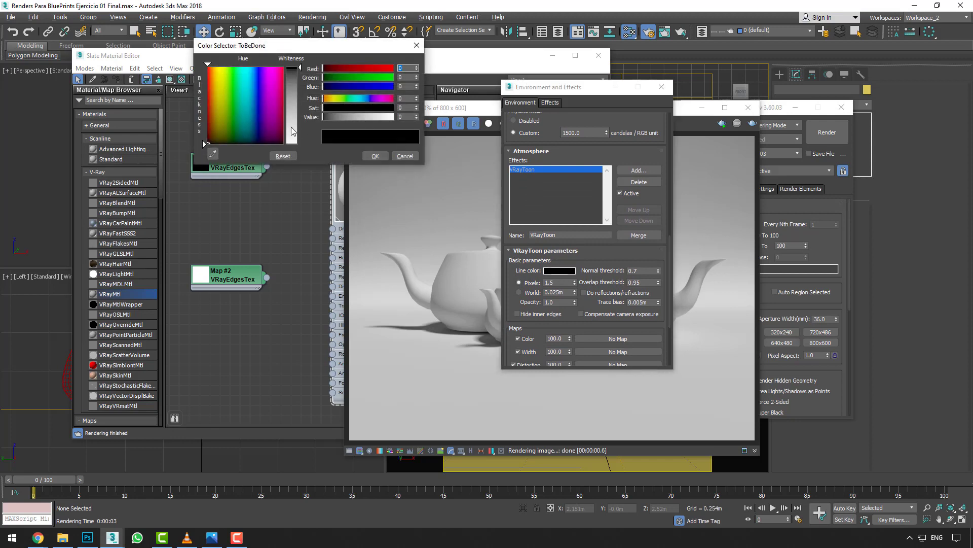
click(399, 156)
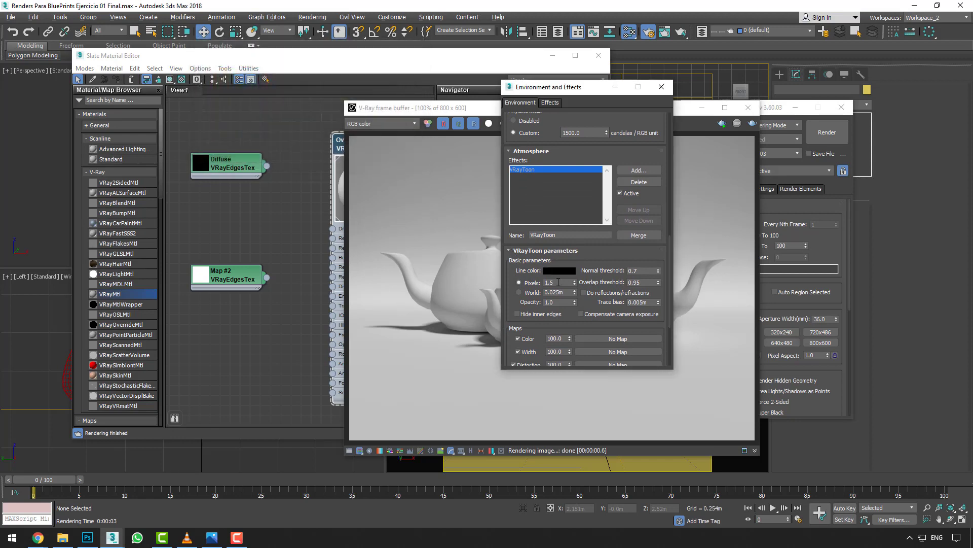
click(519, 283)
text(1)
key(Return)
click(752, 124)
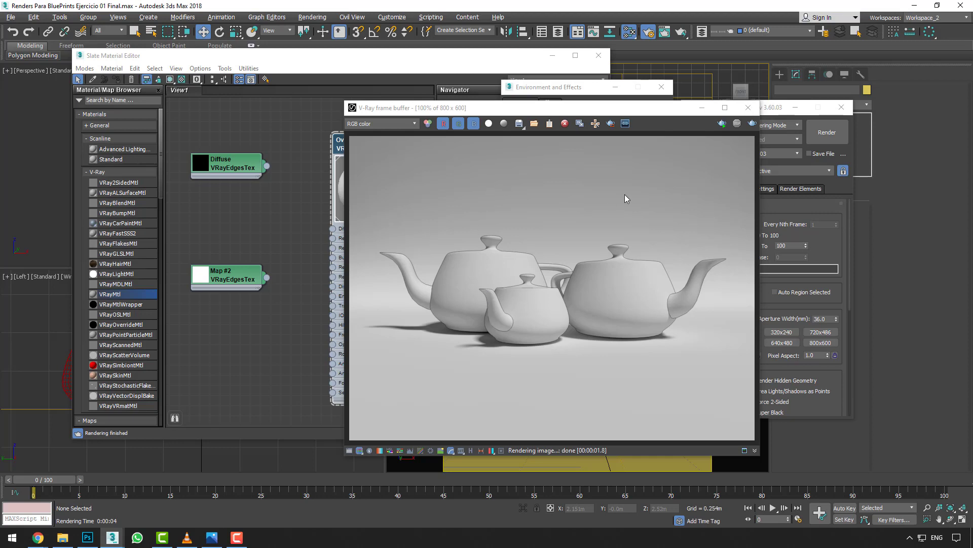
Raise the VRayToon line width to 2.0 pixels and render again
click(562, 87)
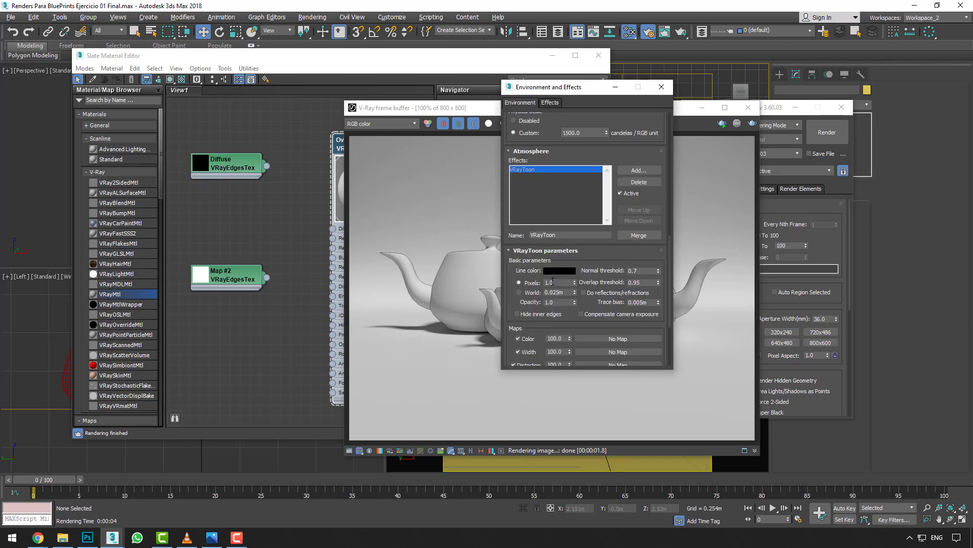
drag(553, 281, 516, 284)
click(752, 124)
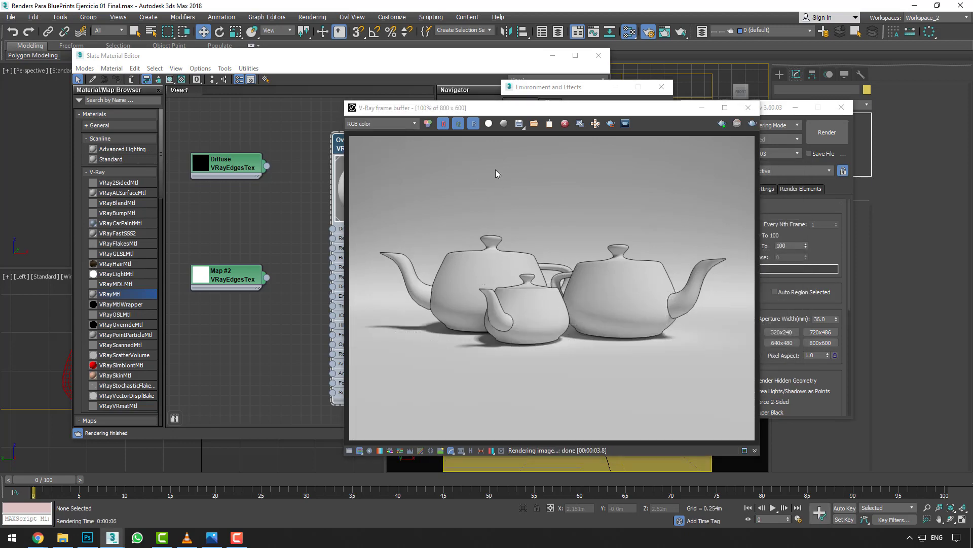
Save the outlined render as Teteras_004
click(517, 124)
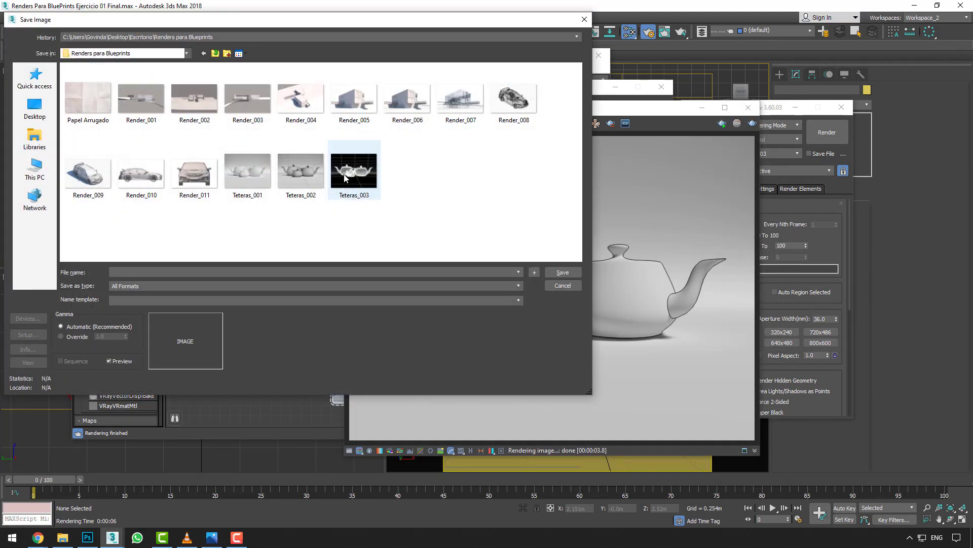
click(354, 171)
double_click(210, 274)
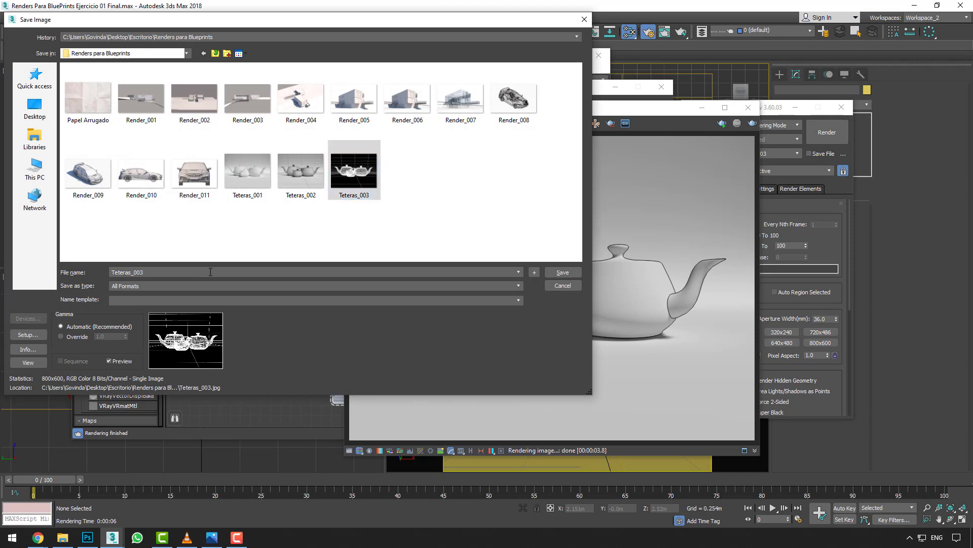
key(BackSpace)
text(4.jpg)
key(Return)
key(Return)
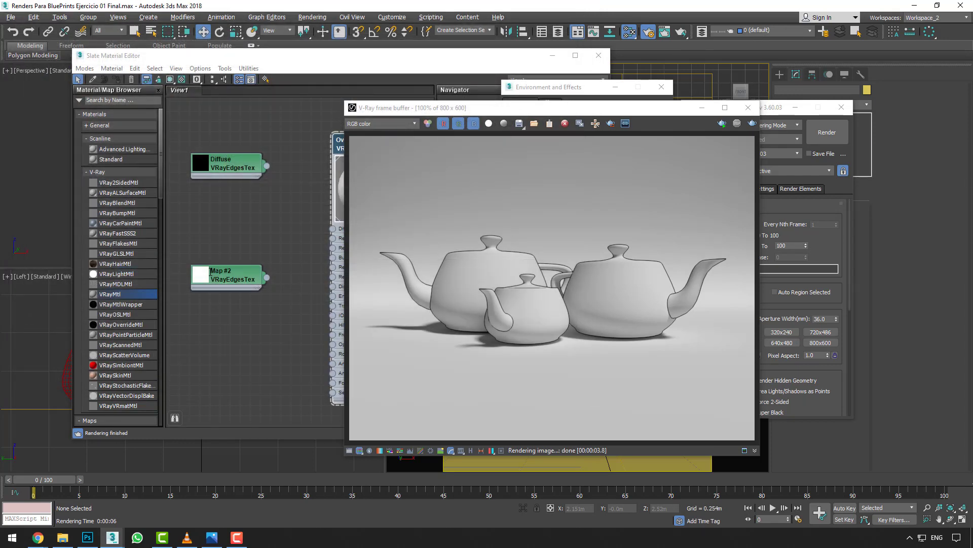
Close the render, environment, material editor and render settings windows
click(748, 108)
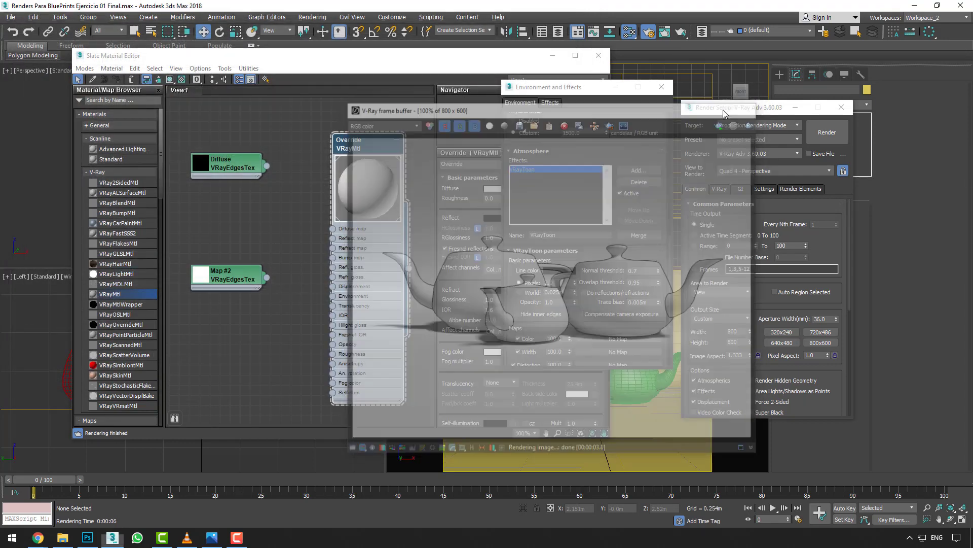
click(661, 87)
click(599, 55)
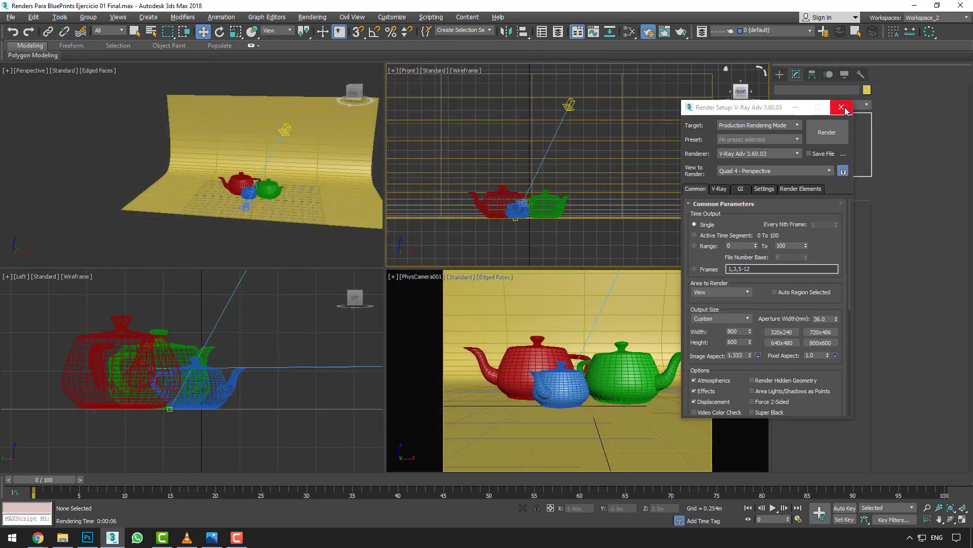
click(841, 107)
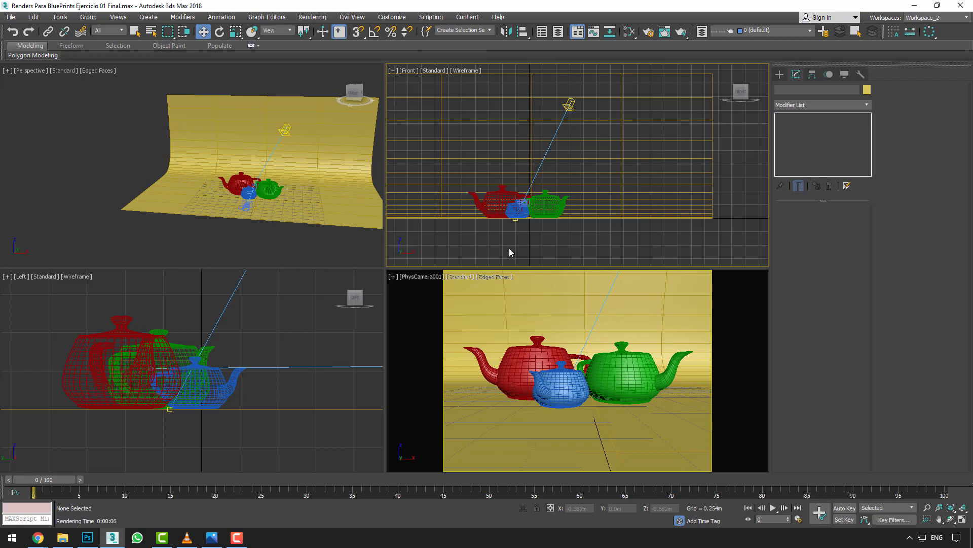
Save the scene as Renders Para BluePrints Ejercicio 02 Final
key(ctrl+shift+s)
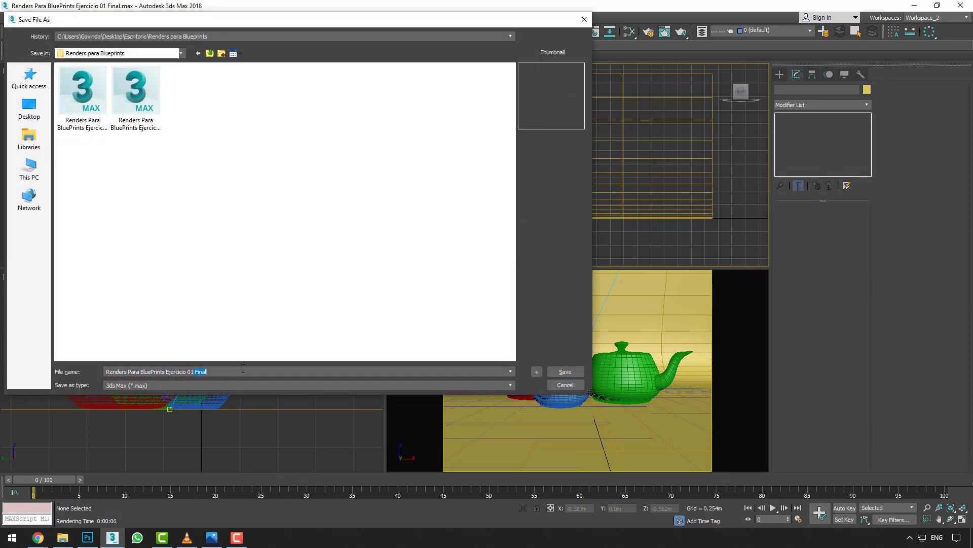
key(BackSpace)
key(BackSpace)
key(BackSpace)
text(2 Final)
key(Return)
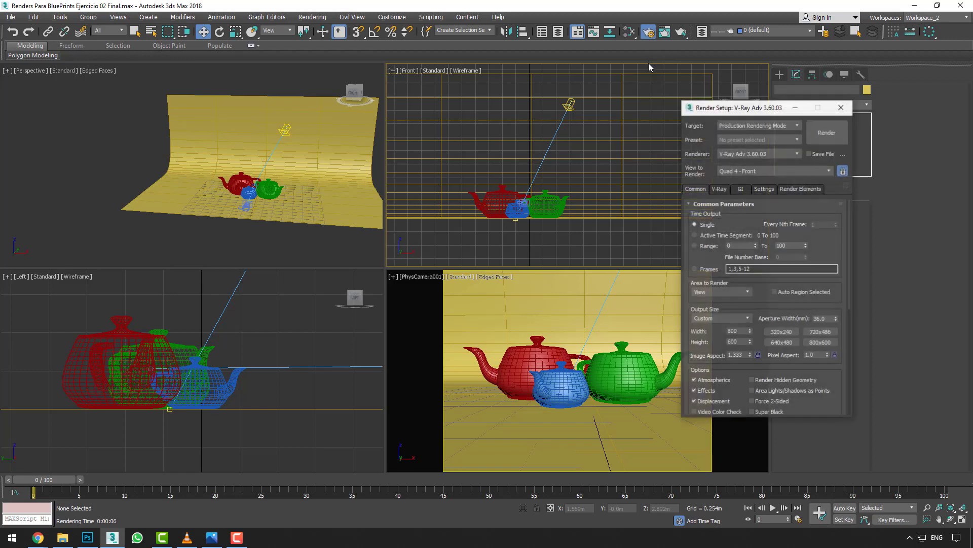
Set the V-Ray camera type to Orthographic and re-render the front view
click(720, 188)
click(712, 226)
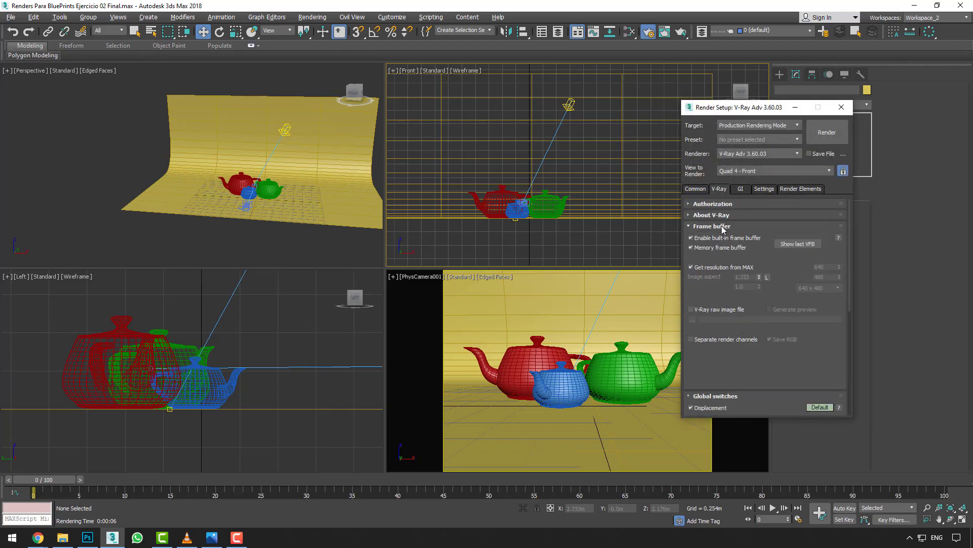
click(793, 244)
drag(507, 108, 224, 89)
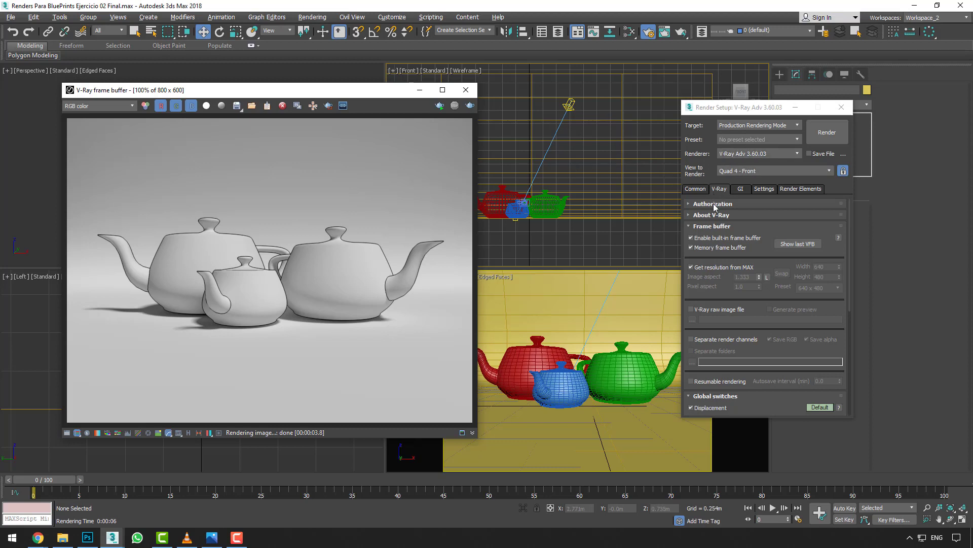
click(711, 227)
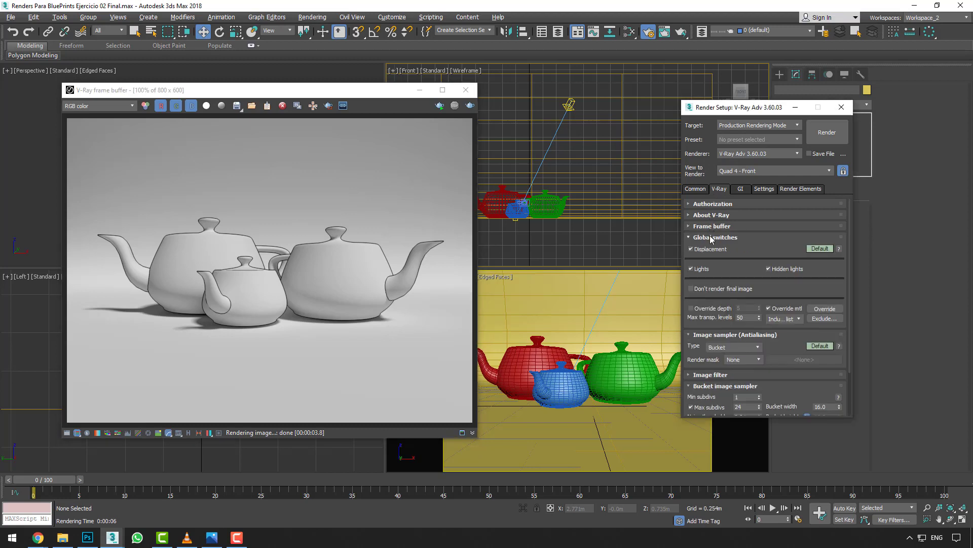
click(711, 237)
click(712, 273)
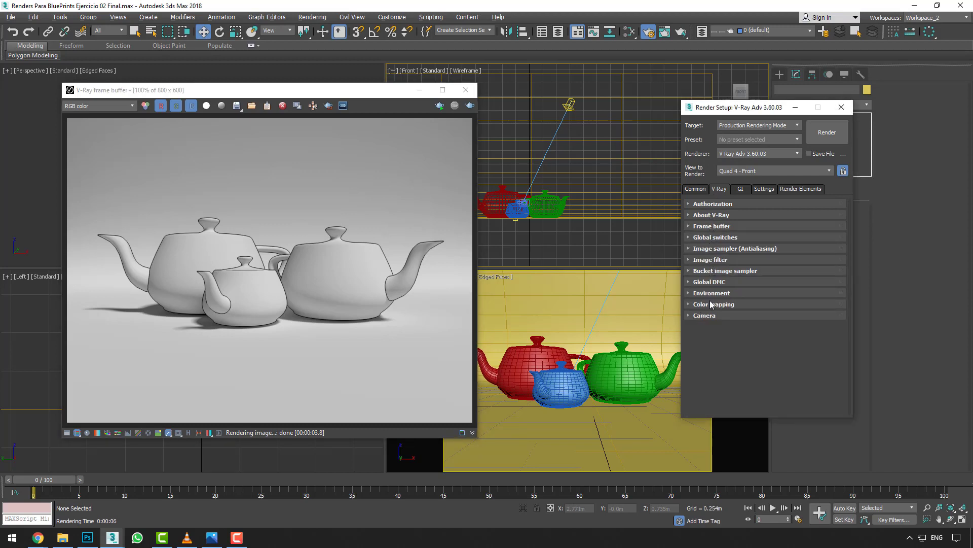
click(711, 317)
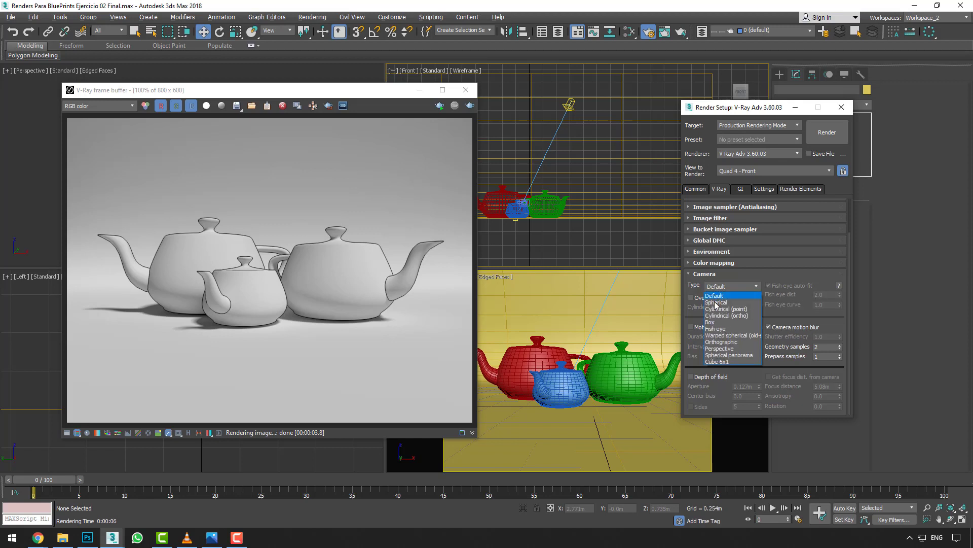
click(722, 343)
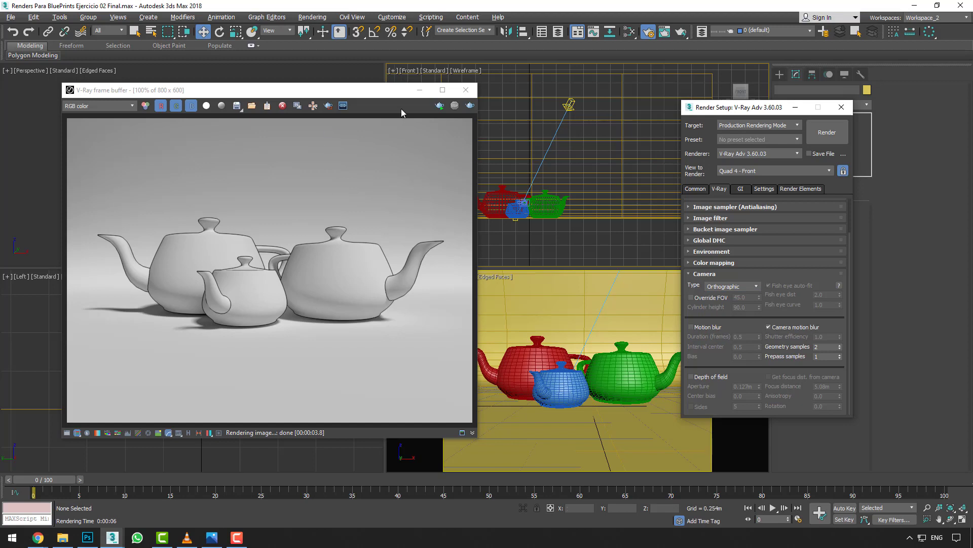
click(470, 107)
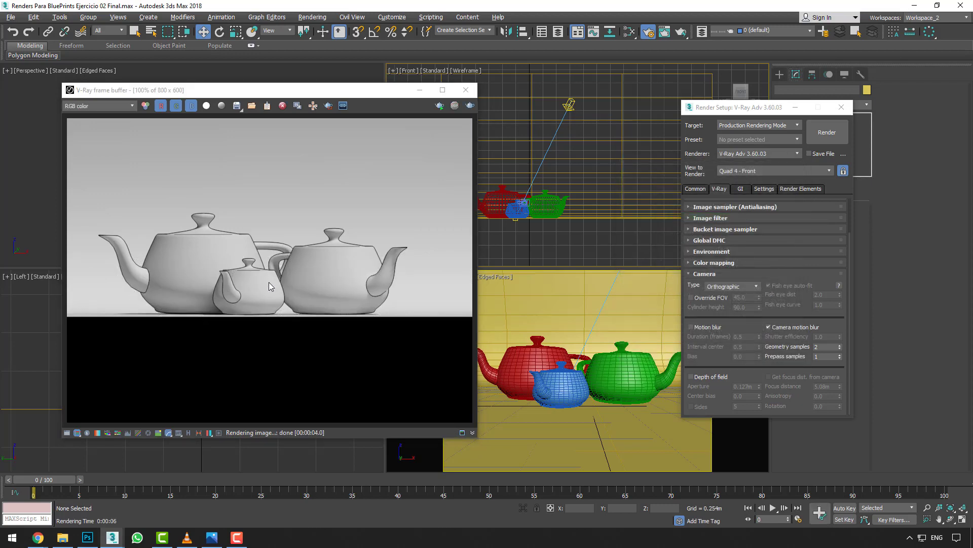
Save the orthographic render as Teteras_005.jpg
click(237, 106)
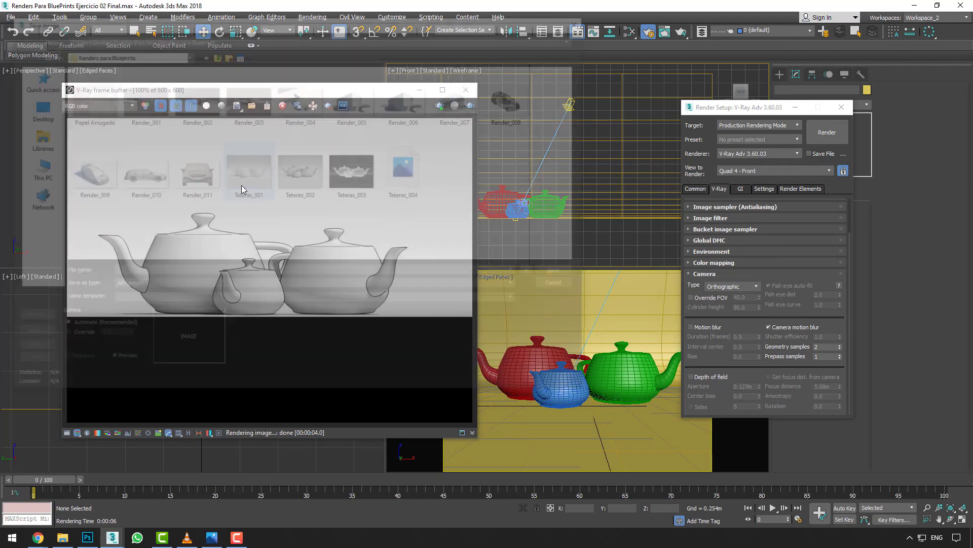
click(408, 188)
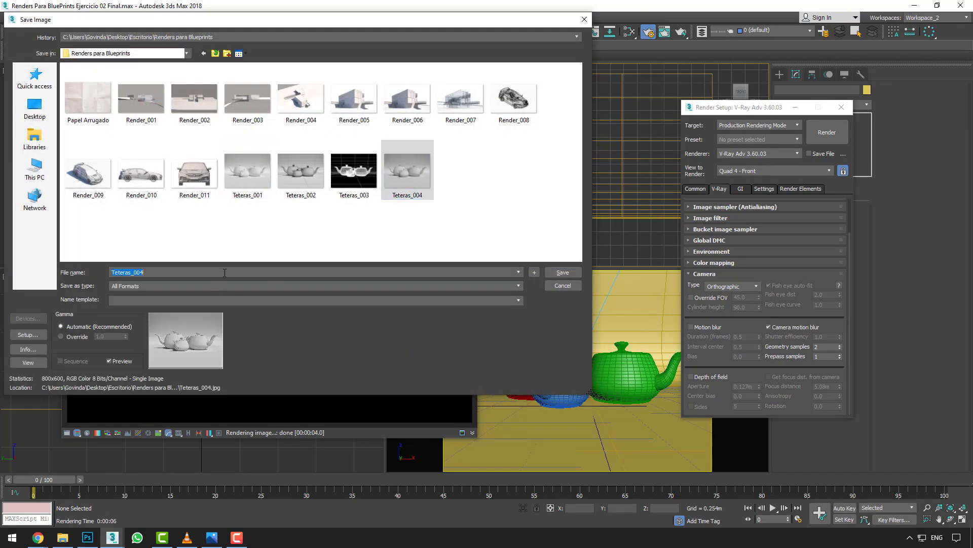
click(224, 273)
key(BackSpace)
text(5)
text(g)
key(Return)
key(Return)
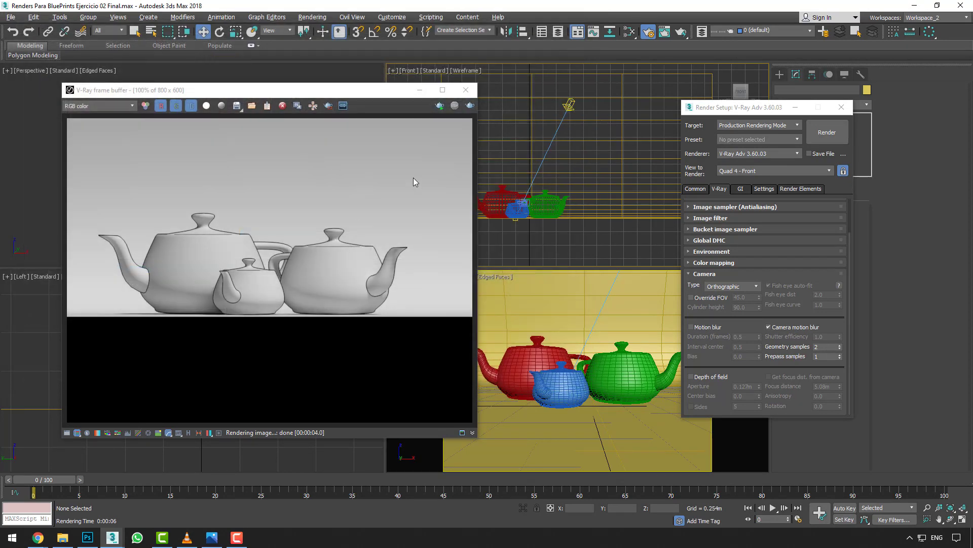
Wire VRayEdgesTex into the override diffuse, disable VRayToon, and render the wire-lined teapots
click(630, 31)
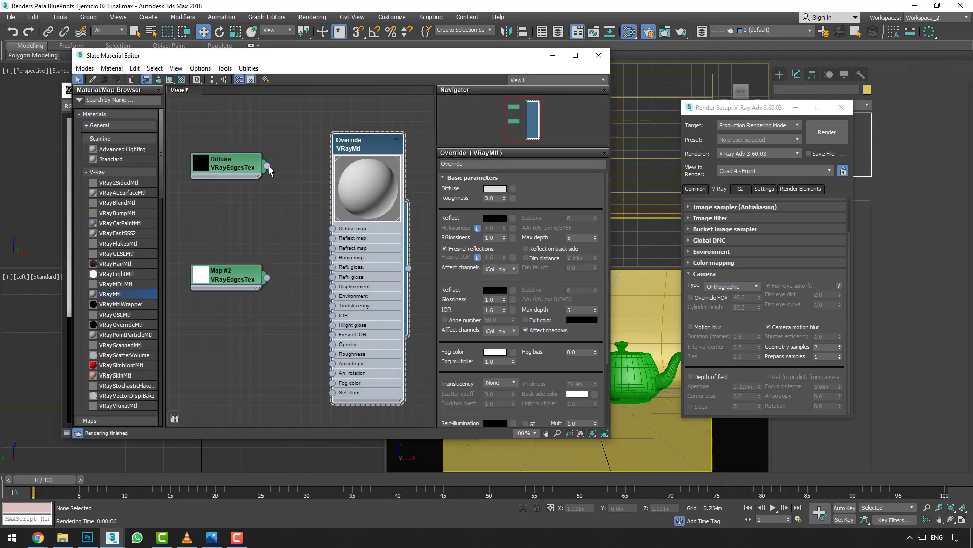
drag(267, 166, 332, 228)
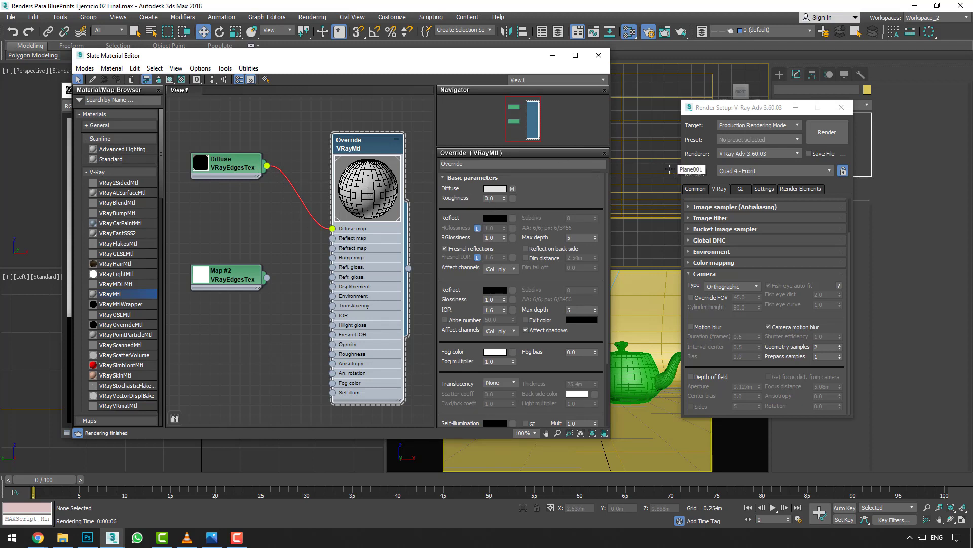
key(8)
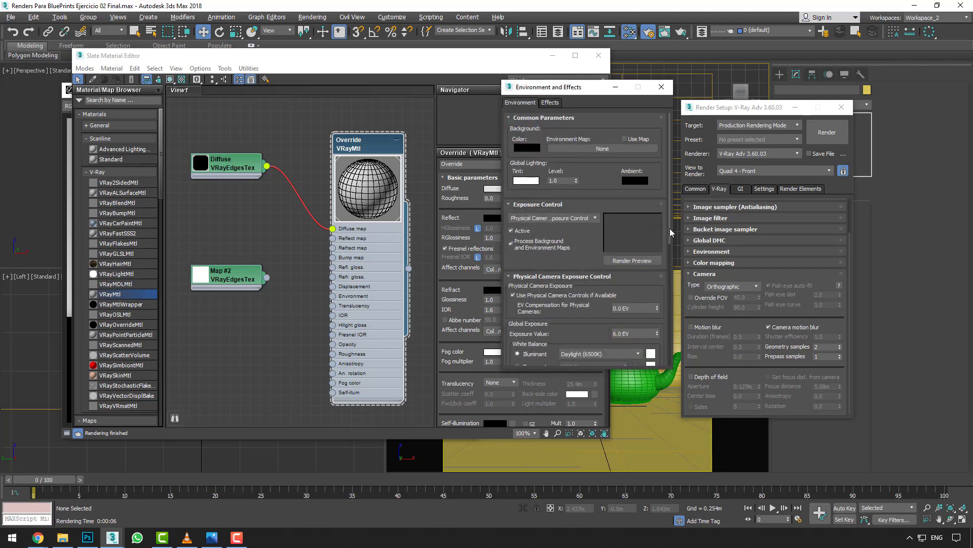
drag(670, 228, 658, 343)
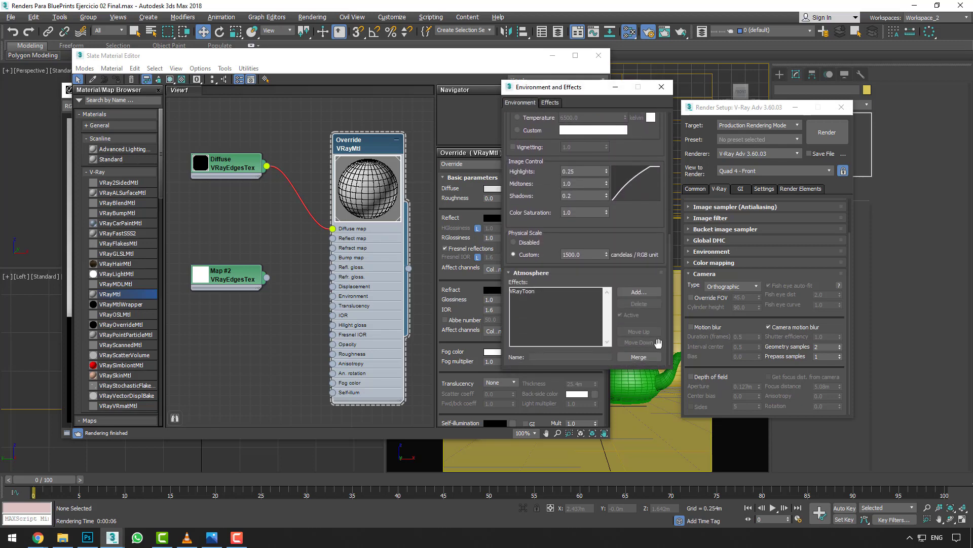
click(579, 291)
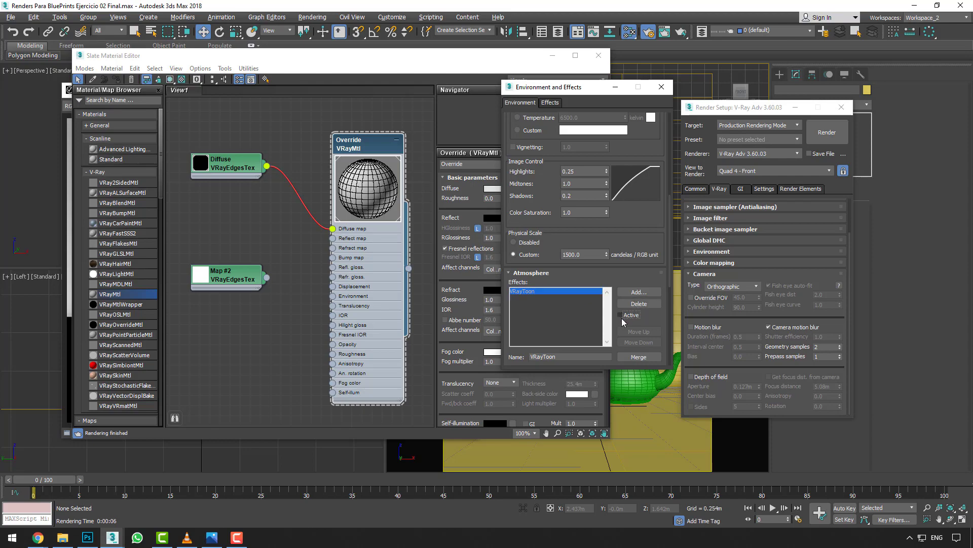
click(516, 65)
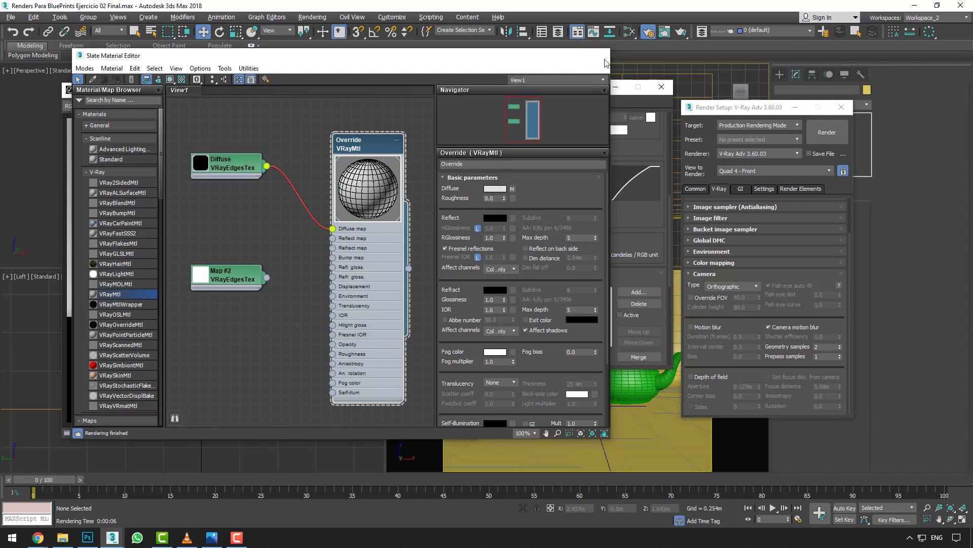
click(630, 32)
click(662, 87)
click(830, 137)
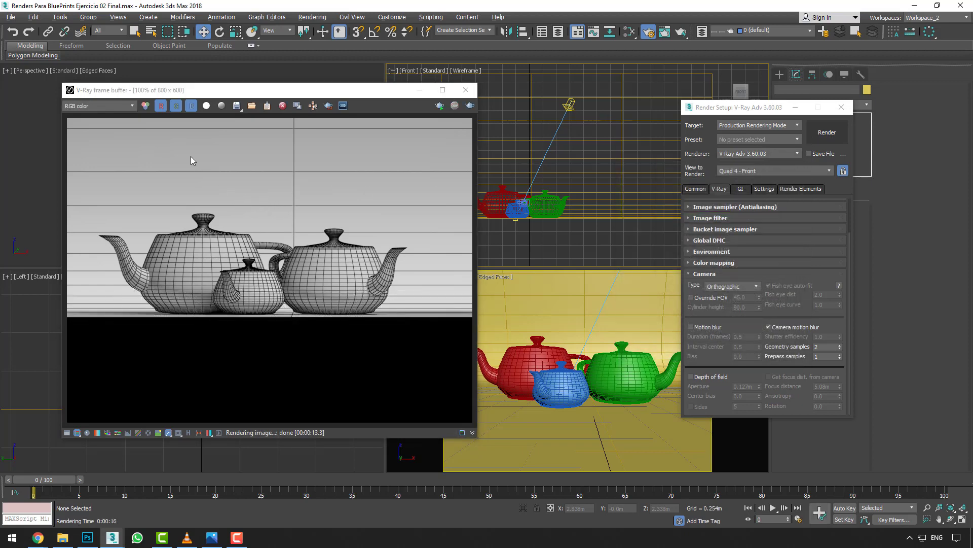
Save the render as Teteras_006.jpg and close the frame buffer
click(236, 109)
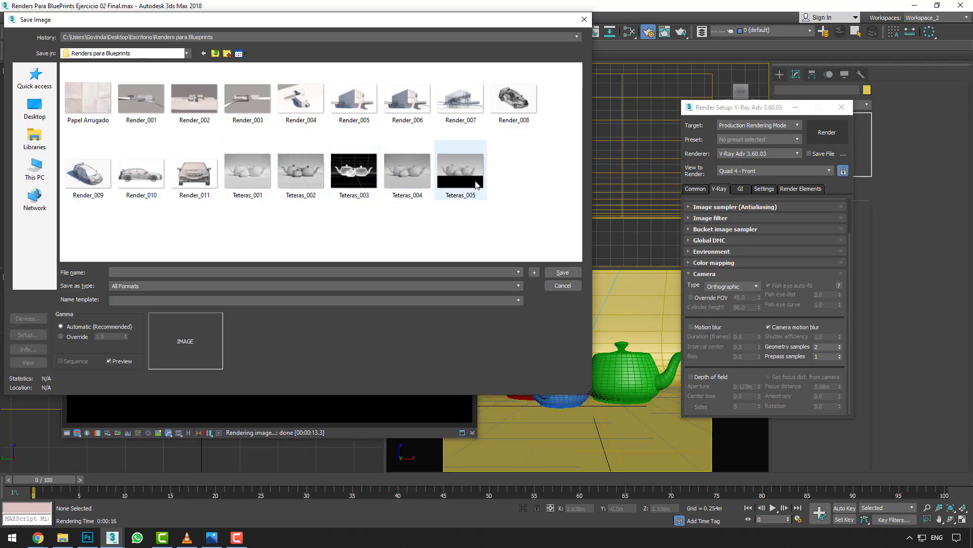
double_click(229, 273)
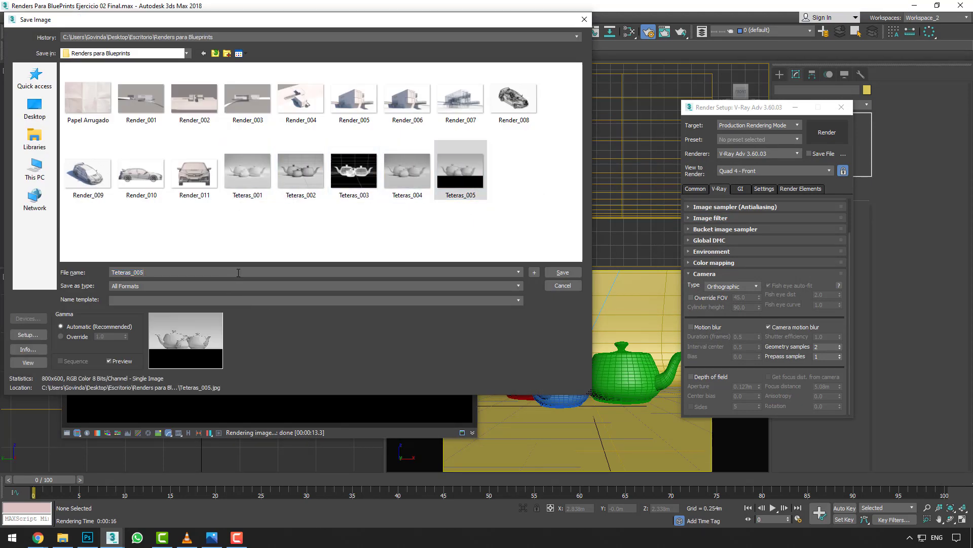
key(BackSpace)
text(6.jpg)
key(Return)
key(Return)
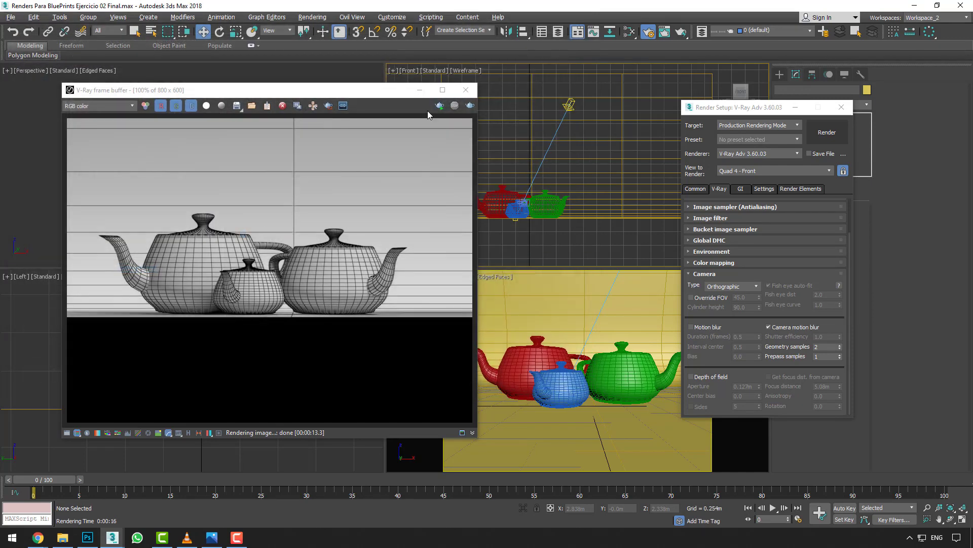
click(466, 90)
In a wireframe Top view, clone the physical camera as PhysCamera002
scroll(245, 213, up, 2)
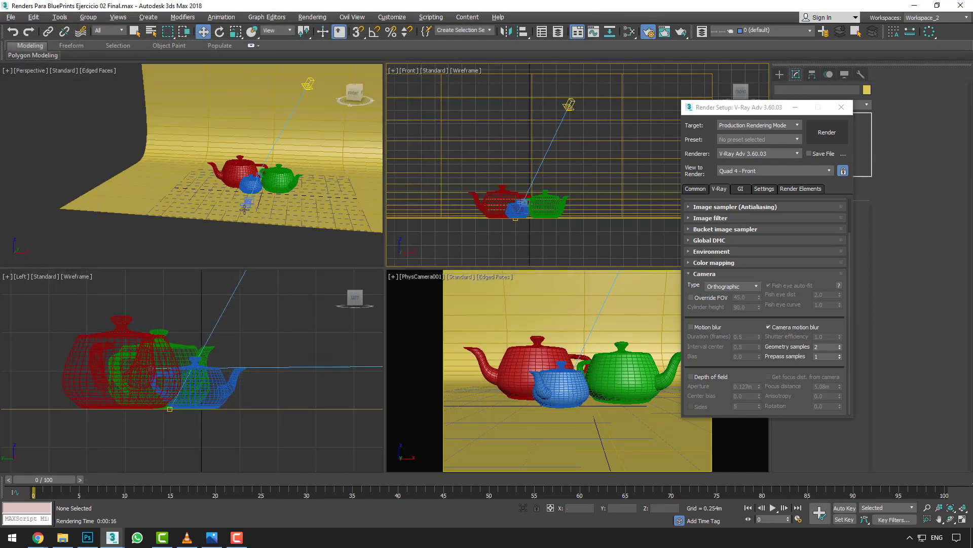
key(t)
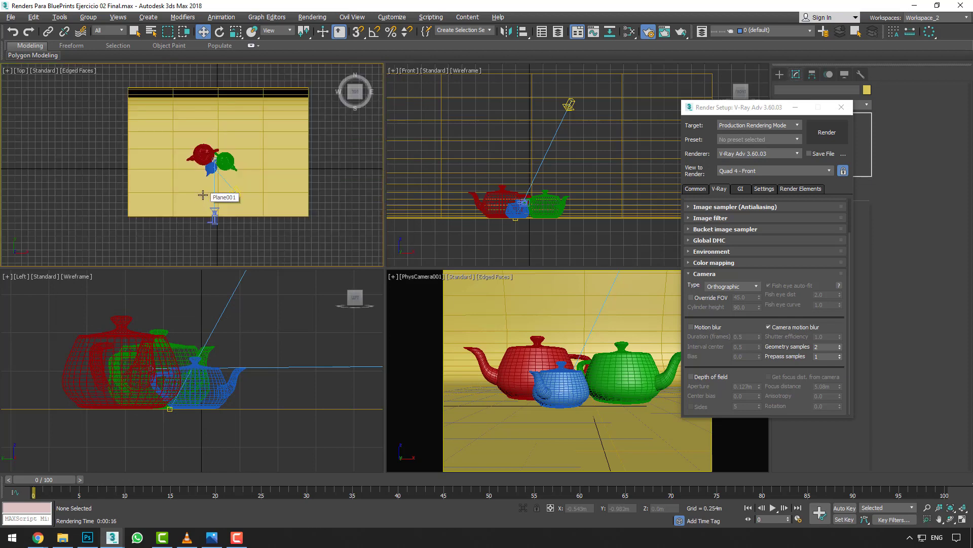
scroll(208, 223, up, 3)
scroll(162, 237, up, 2)
key(F3)
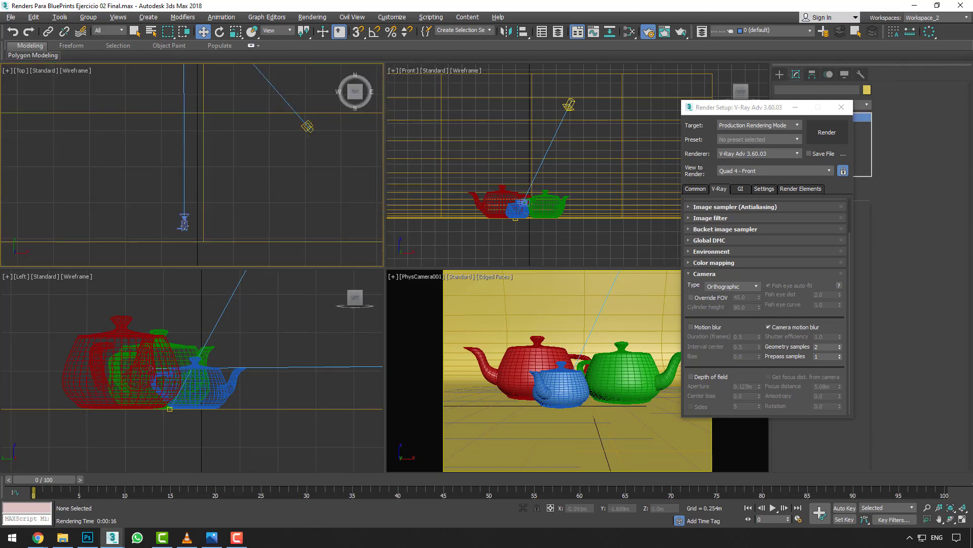
click(185, 221)
scroll(191, 208, down, 5)
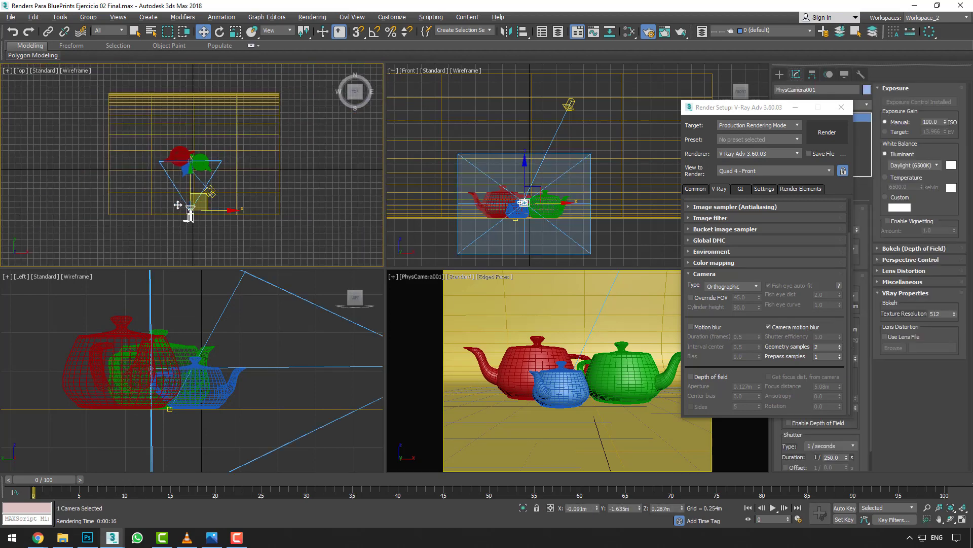
shift+drag(191, 208, 151, 218)
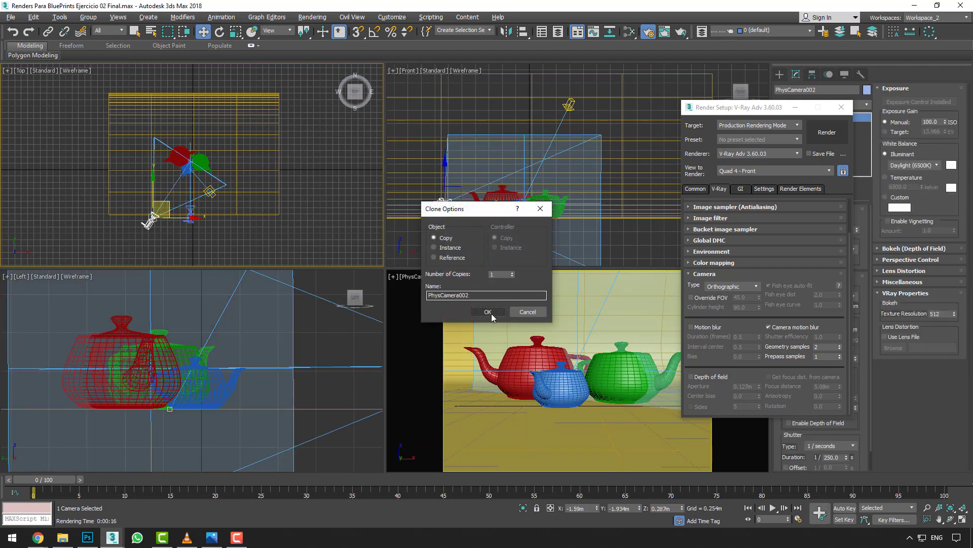
click(491, 314)
Raise PhysCamera002 in the Front view, look through it, and start a render
click(444, 199)
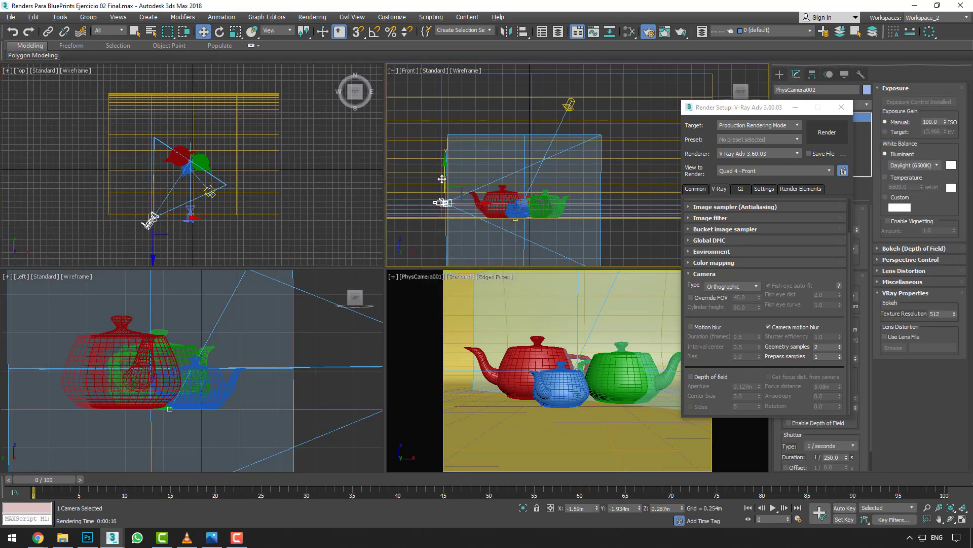
drag(442, 174, 442, 97)
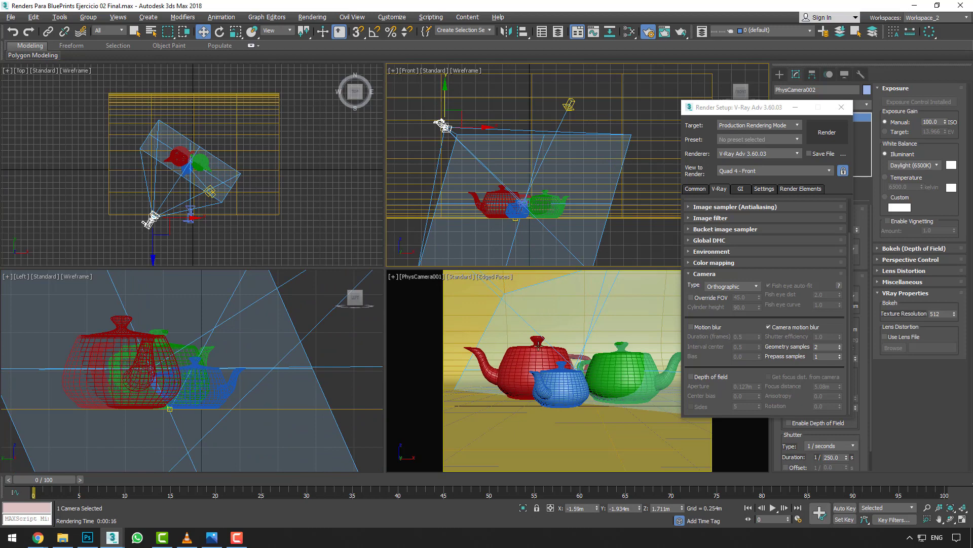
right_click(543, 380)
key(c)
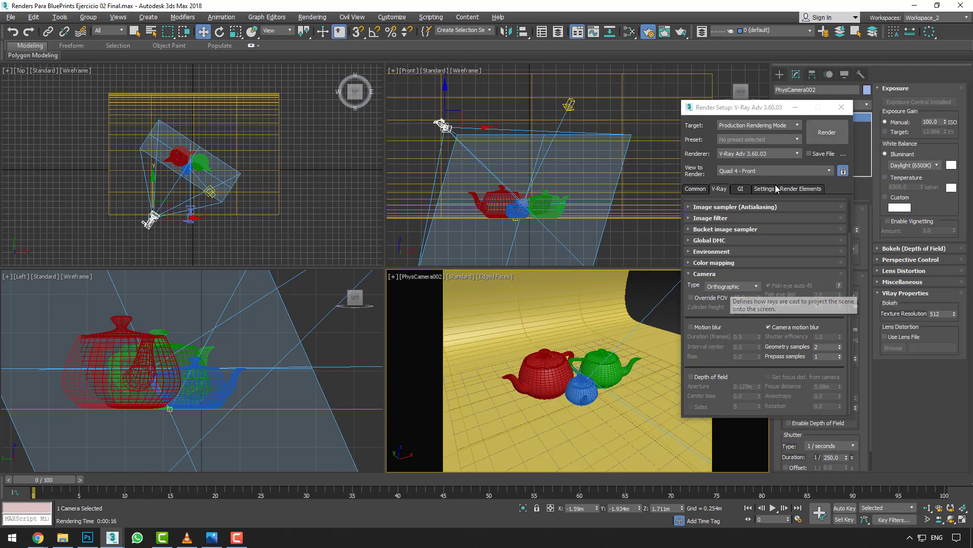
click(823, 138)
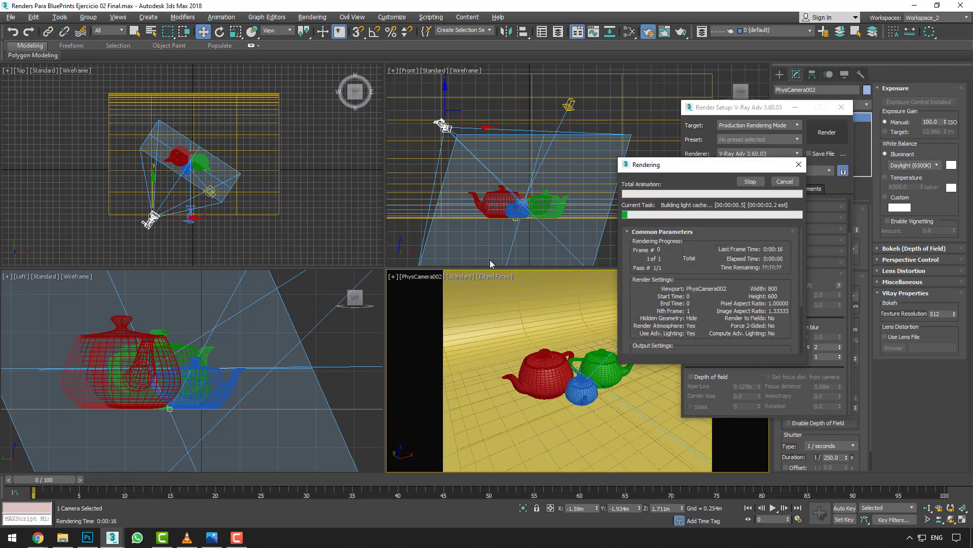
Move PhysCamera002 closer to the teapots, adjusting framing and re-rendering until final
click(163, 500)
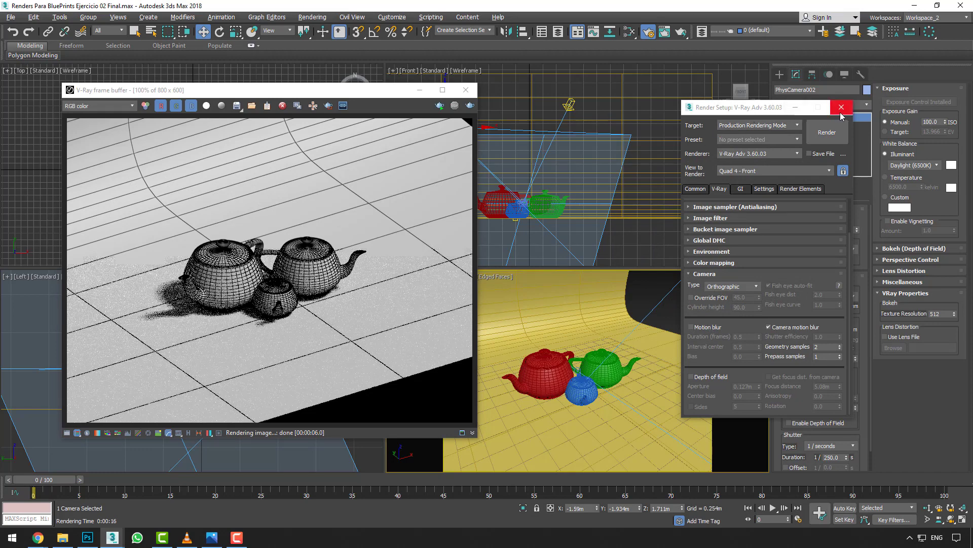
click(841, 107)
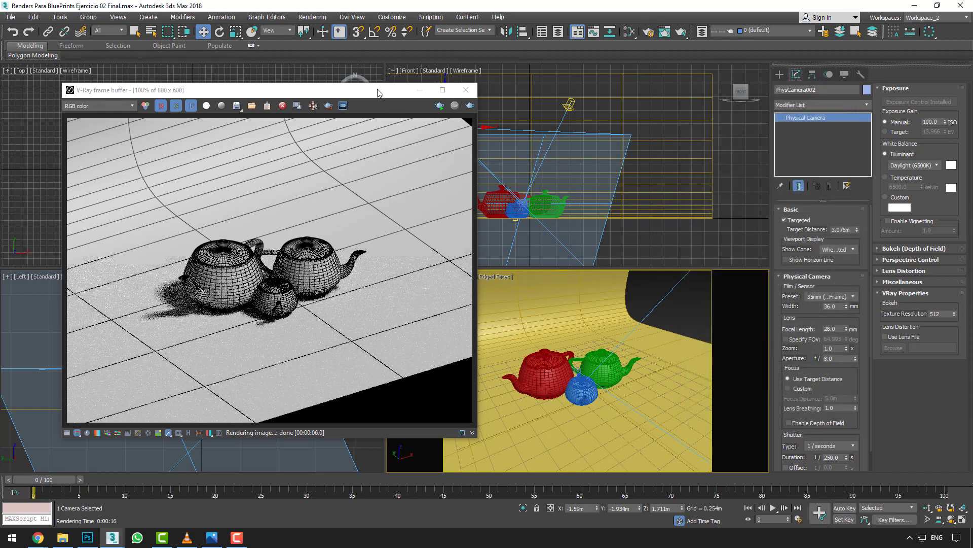
drag(378, 92, 340, 102)
click(512, 153)
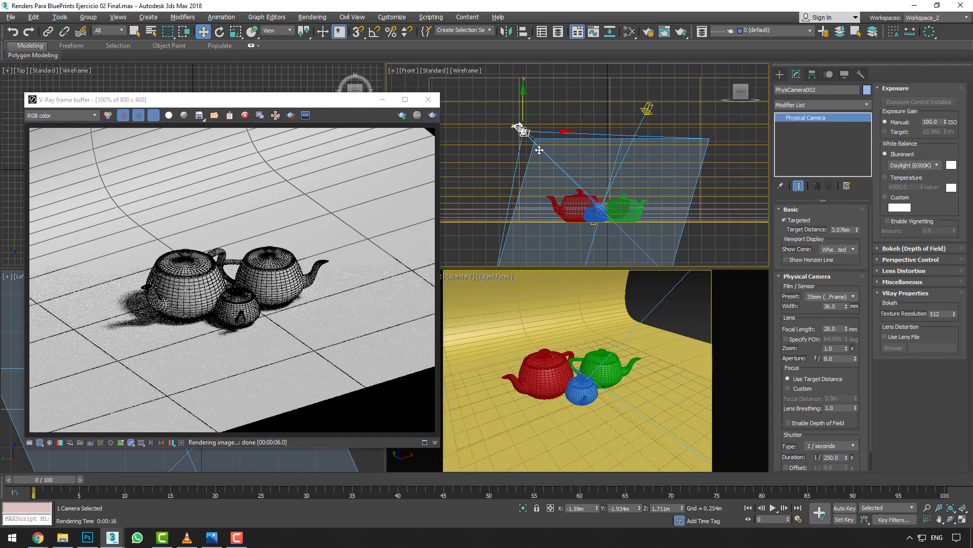
right_click(540, 150)
click(549, 142)
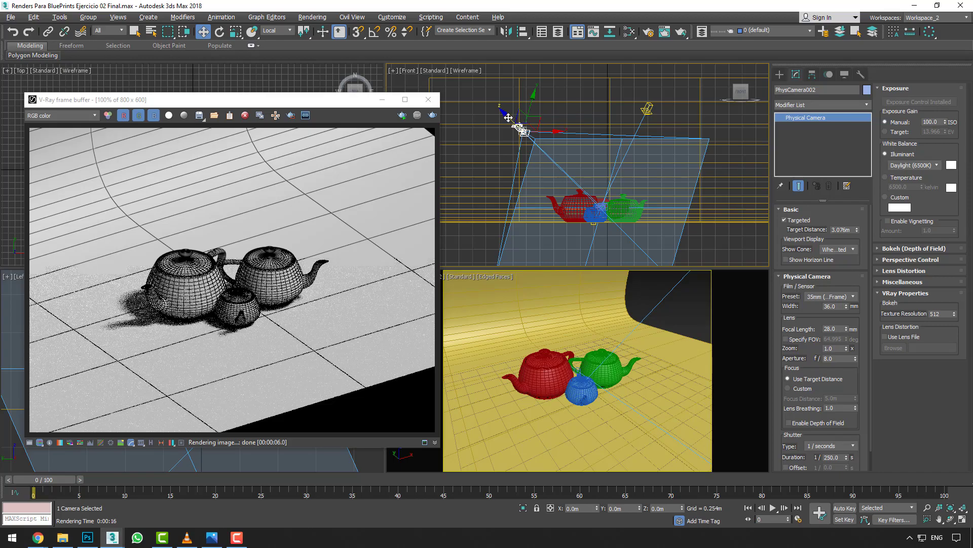
drag(508, 117, 536, 145)
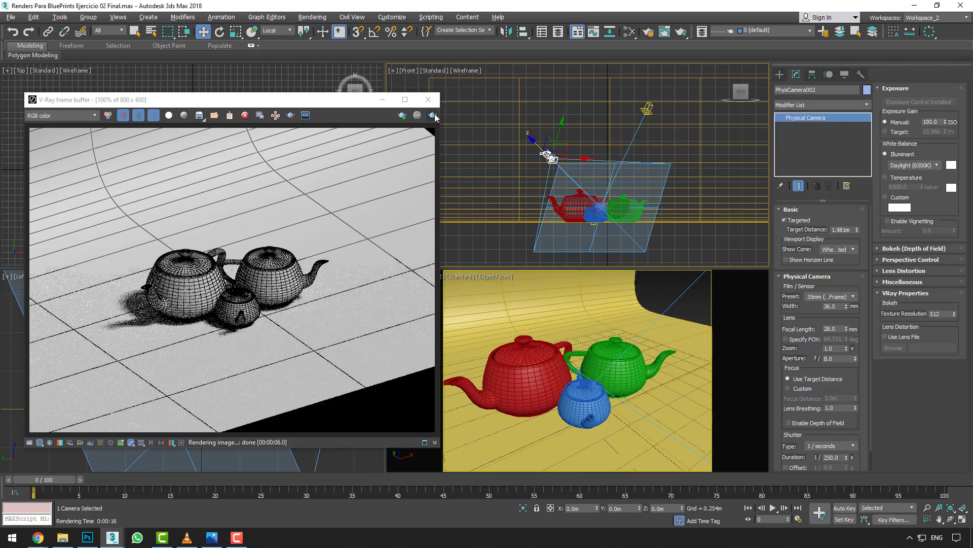
click(433, 116)
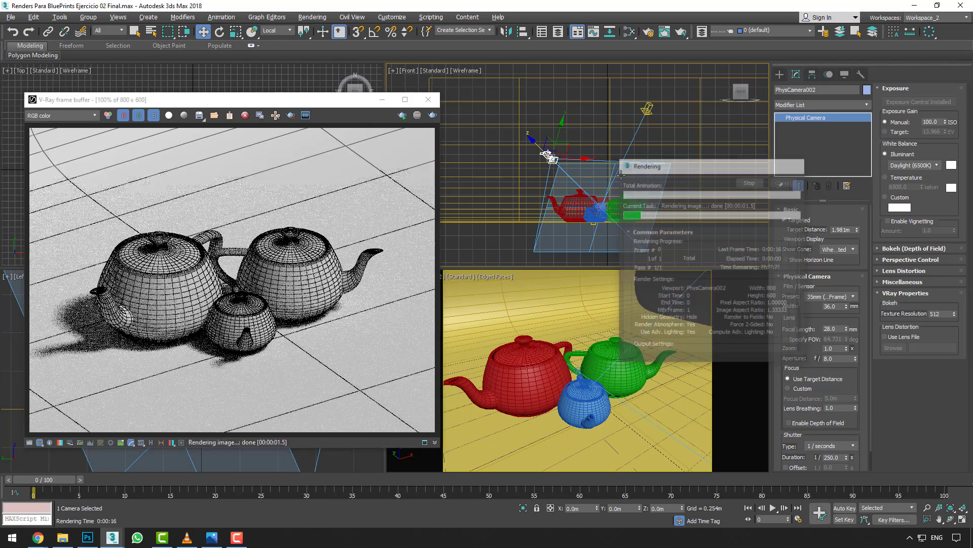
drag(539, 148, 541, 152)
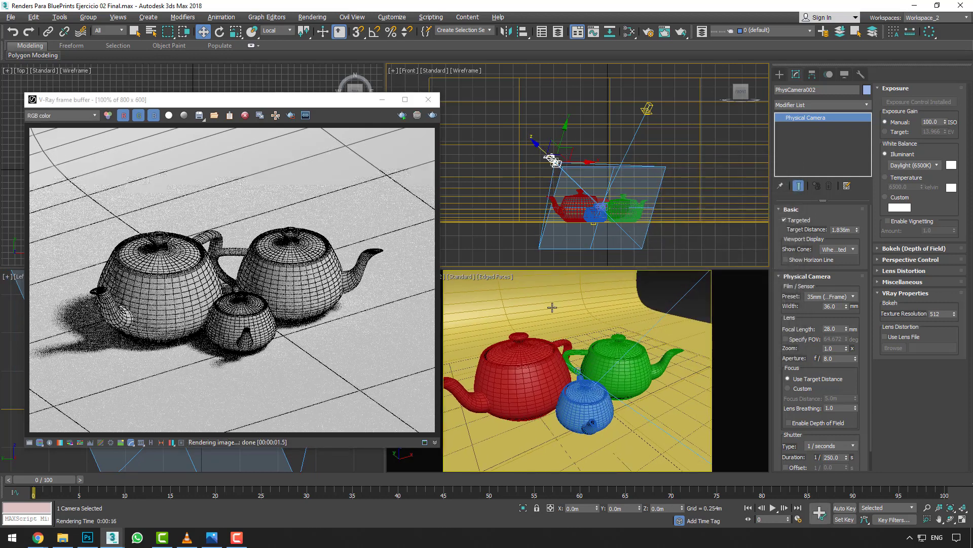
scroll(563, 353, up, 2)
middle_drag(564, 354, 567, 353)
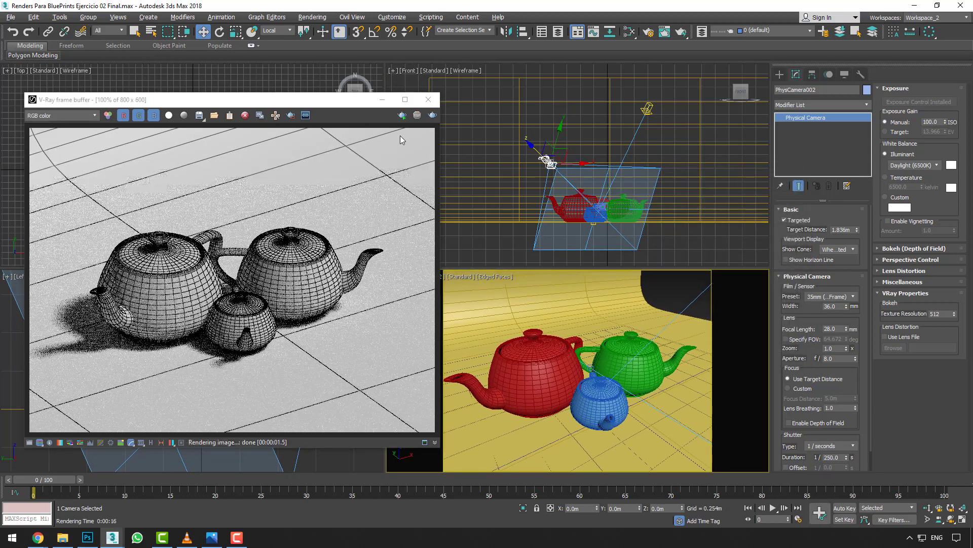
click(432, 116)
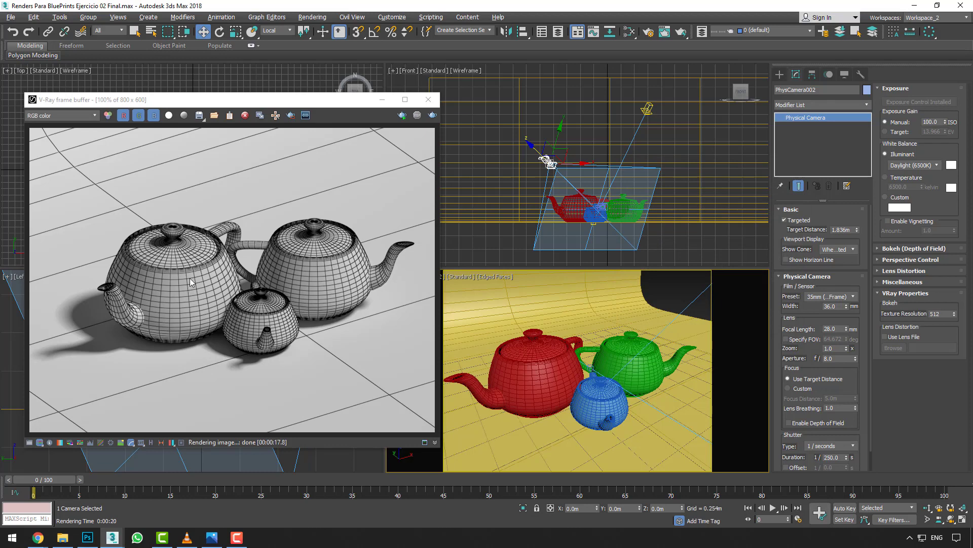
Save the high-angle render as Teteras_007.jpg and close the frame buffer
click(199, 116)
click(234, 271)
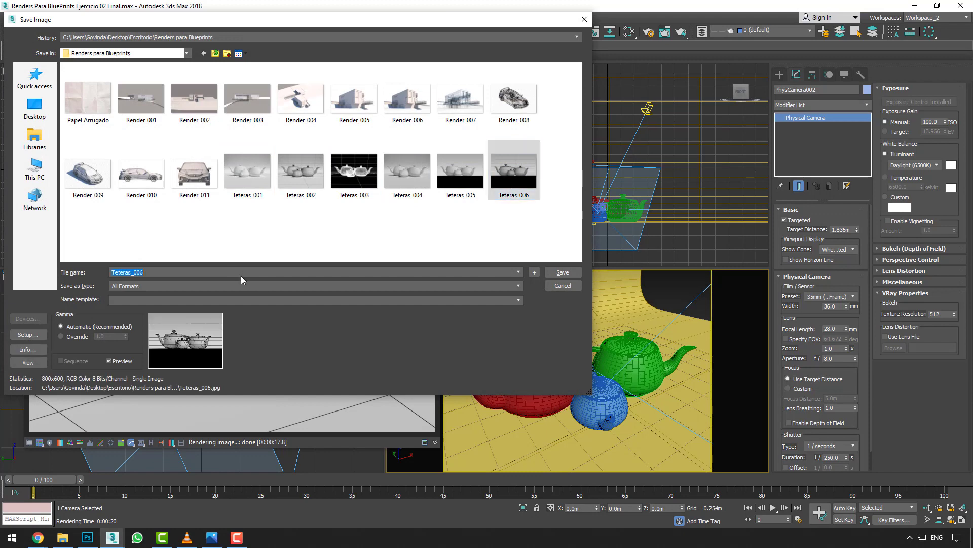
key(BackSpace)
text(7.jpg)
key(Return)
key(Return)
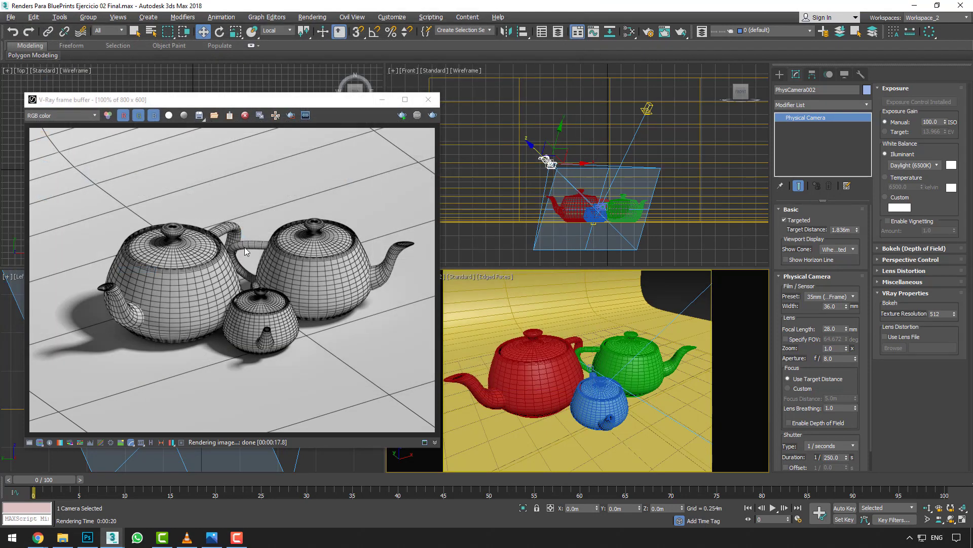
click(428, 99)
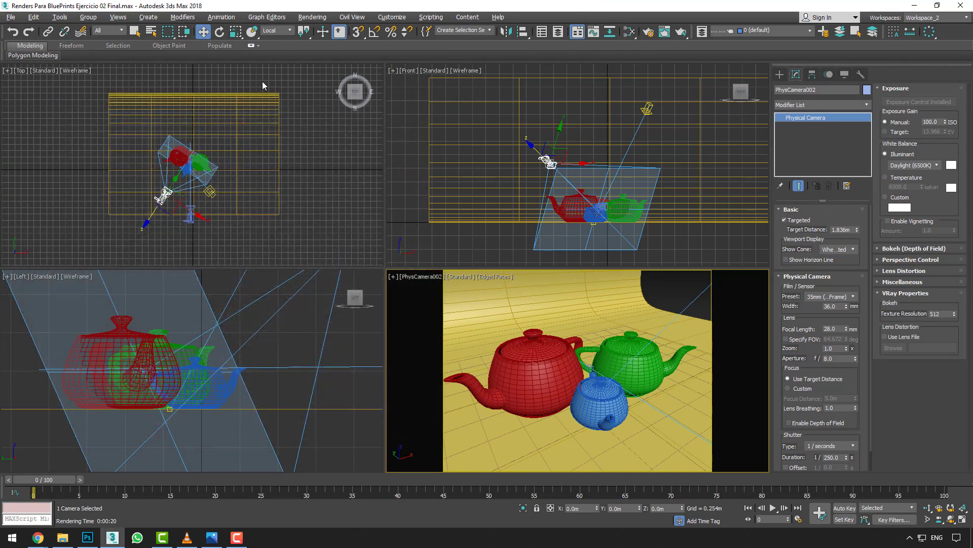
Hide the Papel Arrugado, Render_009 and Render_007 layers, leaving only blue Capa 0
click(448, 248)
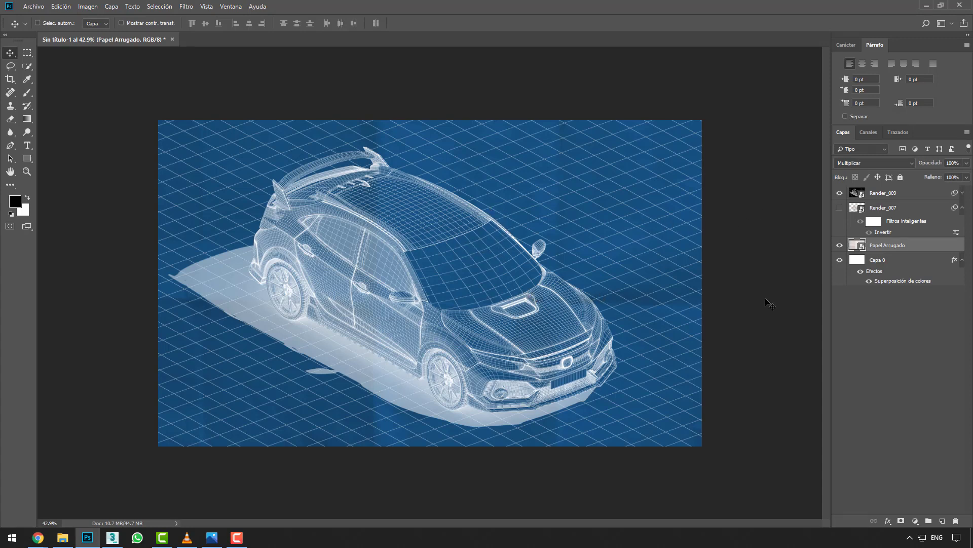
click(840, 246)
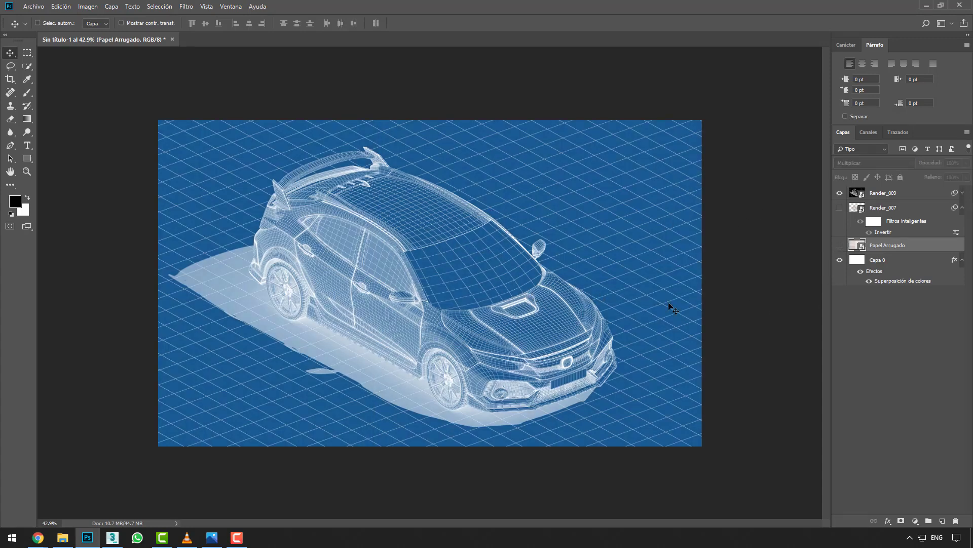
click(839, 193)
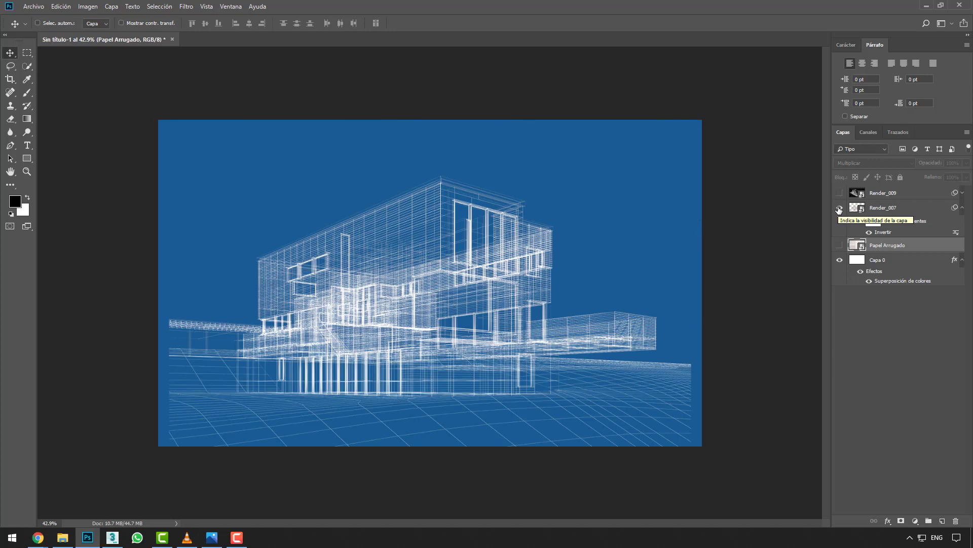
click(840, 208)
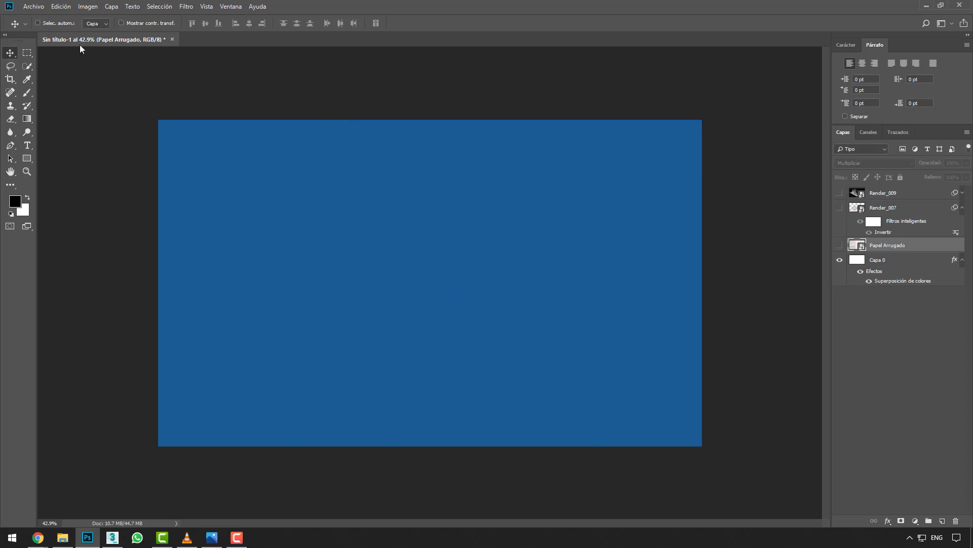
Create a new document with width and height of 800 pixels
click(34, 7)
click(43, 15)
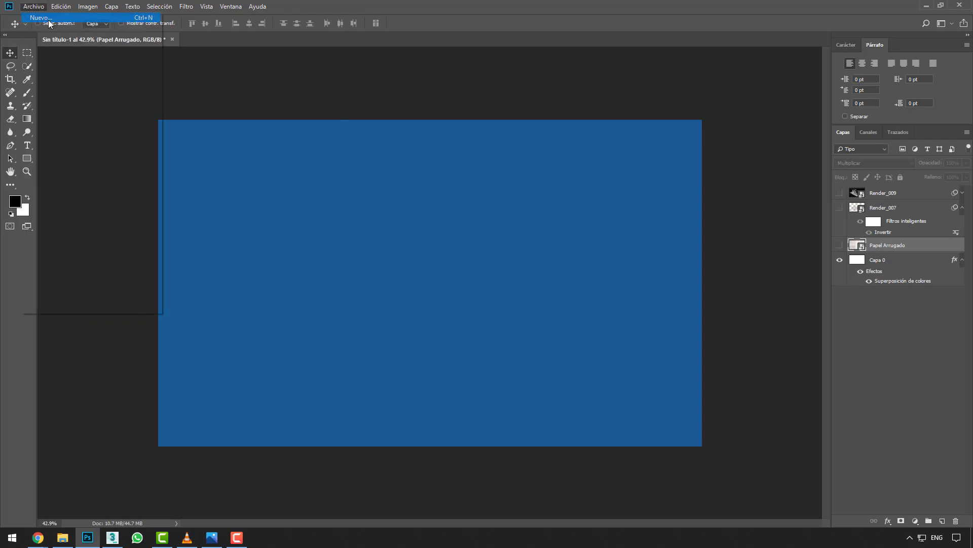
click(431, 164)
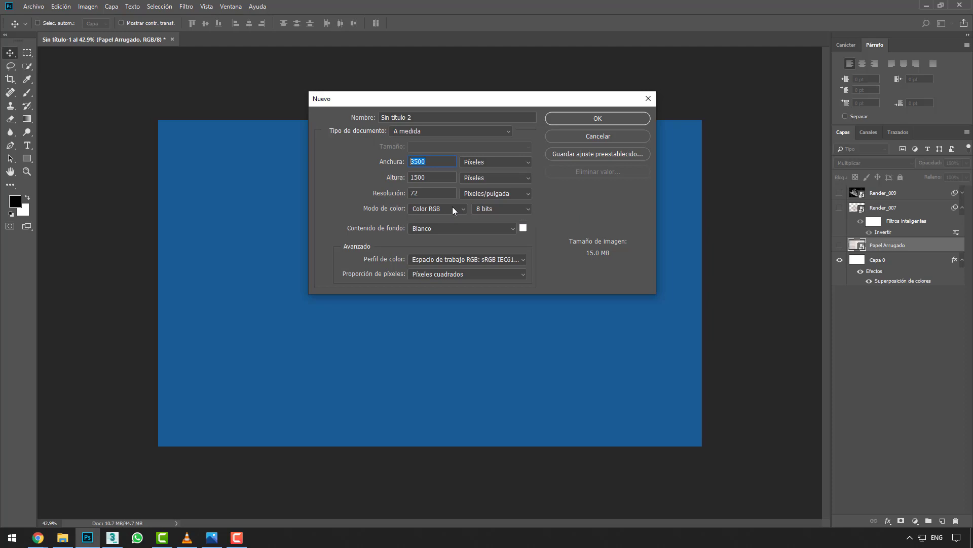
text(80)
text(0)
key(Tab)
key(Tab)
text(800)
click(426, 194)
double_click(425, 194)
click(607, 117)
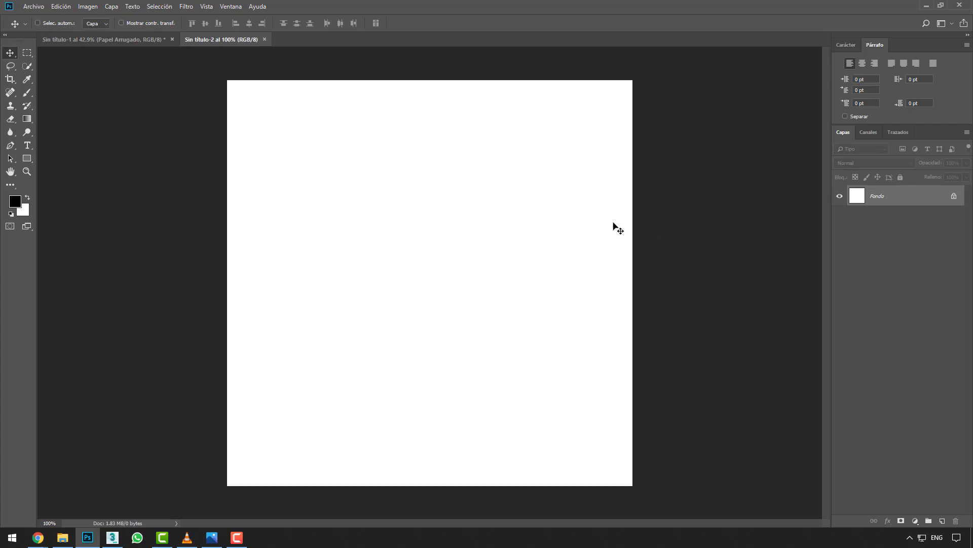
key(alt+Tab)
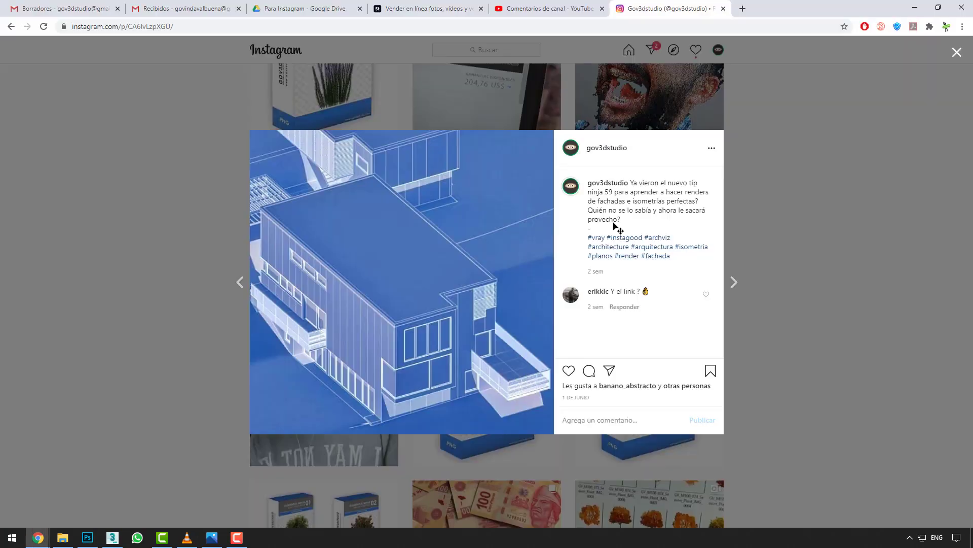
click(826, 223)
scroll(819, 235, down, 10)
scroll(822, 229, down, 2)
scroll(822, 229, up, 10)
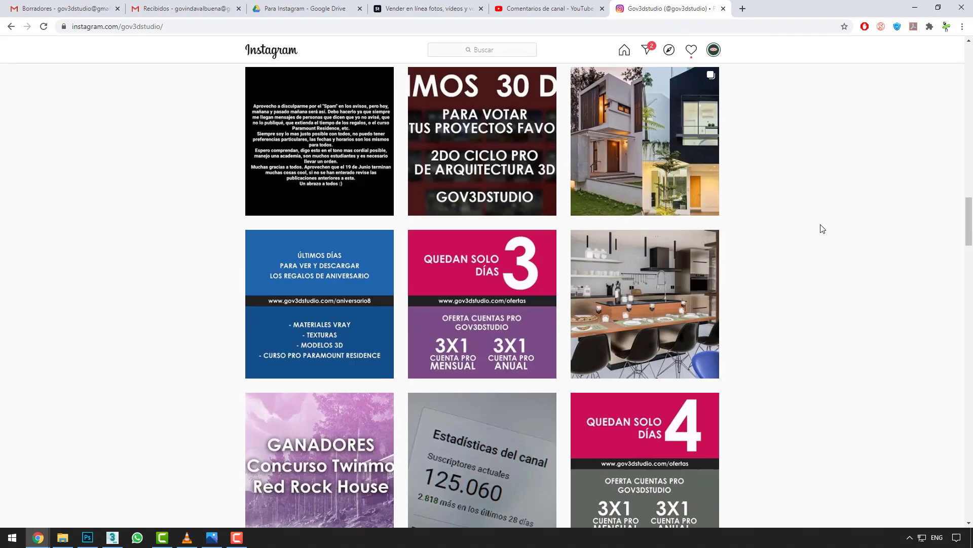
scroll(822, 229, up, 10)
scroll(823, 229, up, 10)
scroll(822, 228, up, 10)
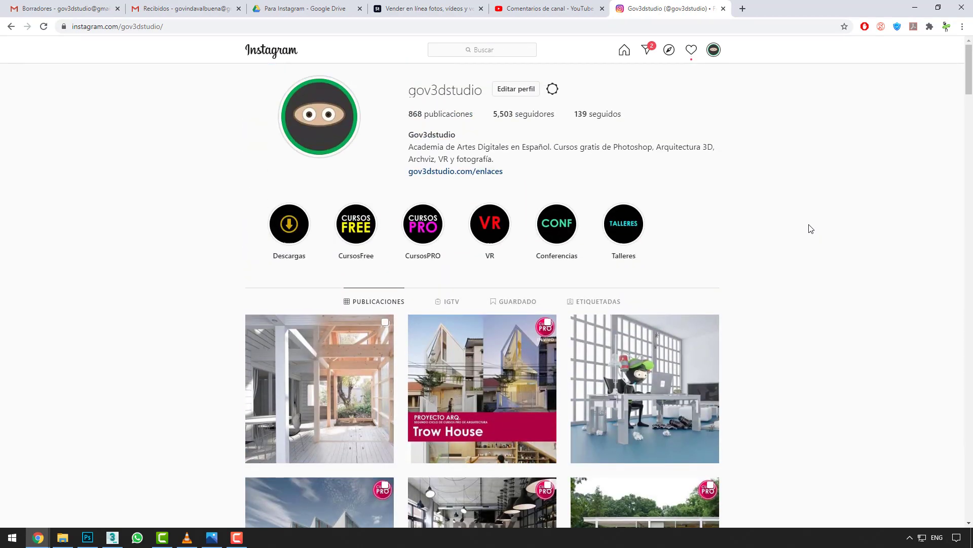
scroll(808, 226, down, 6)
scroll(791, 218, down, 1)
scroll(789, 219, up, 6)
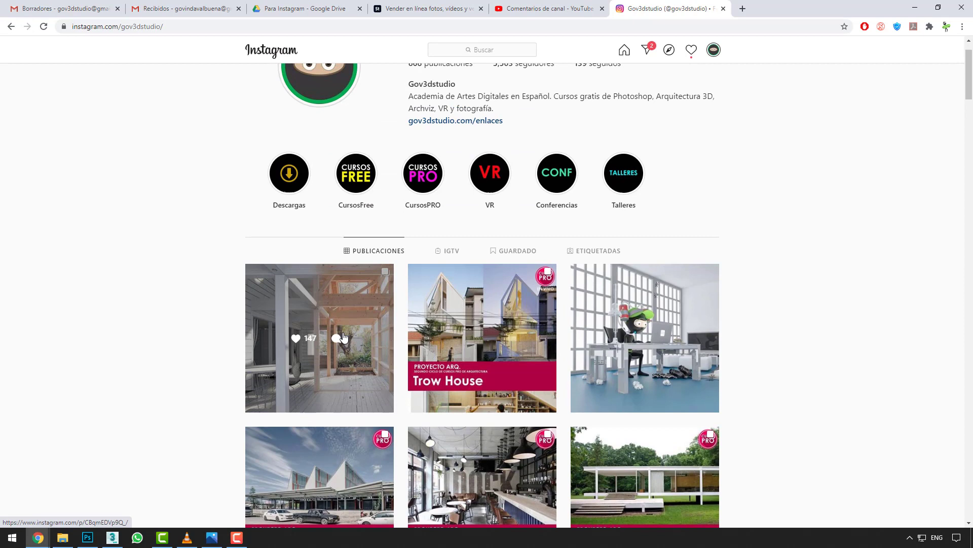
scroll(345, 338, up, 1)
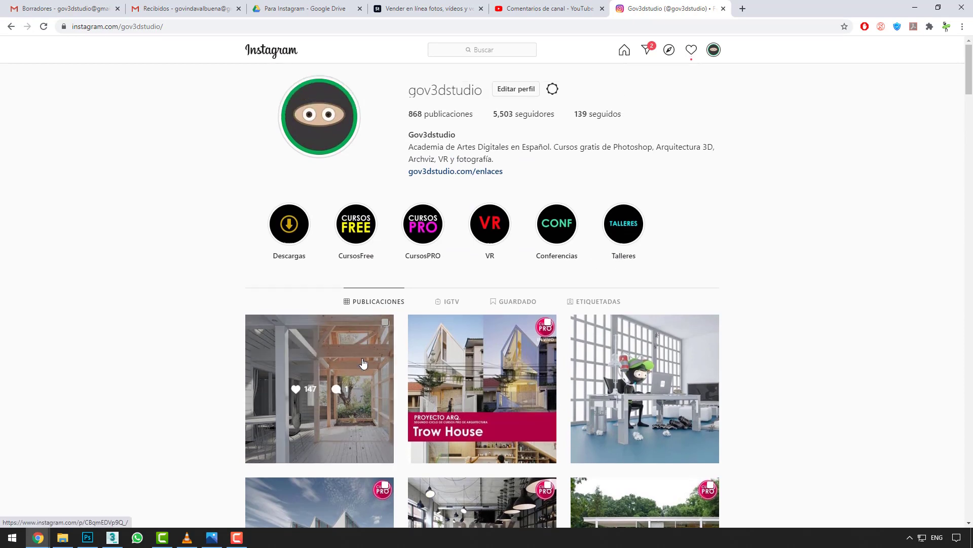
scroll(198, 335, down, 3)
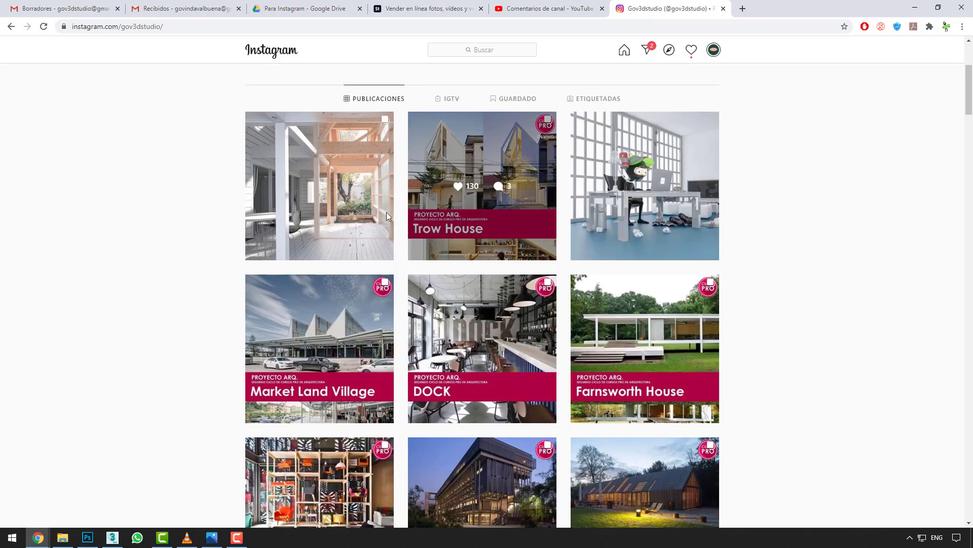
scroll(411, 293, down, 4)
scroll(334, 279, up, 5)
scroll(239, 239, up, 2)
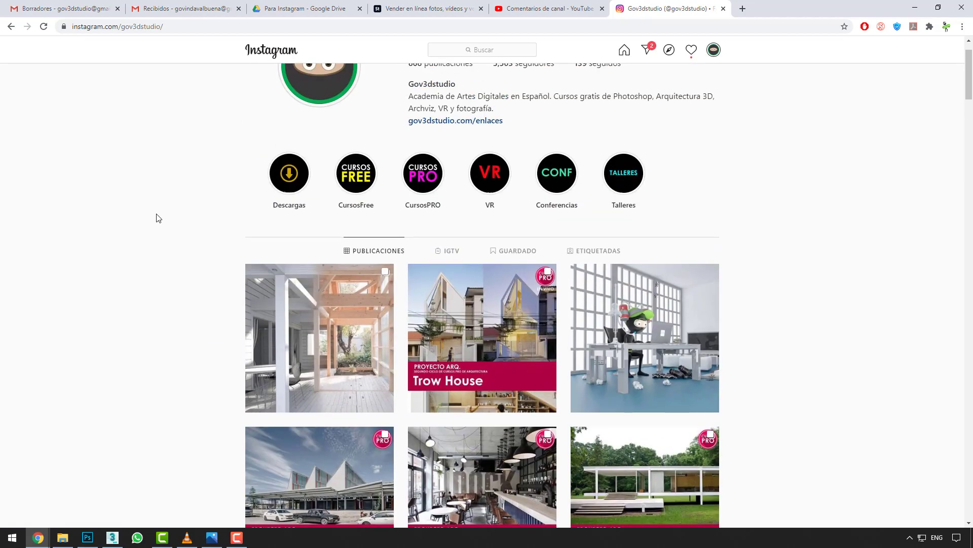
mouse_move(326, 289)
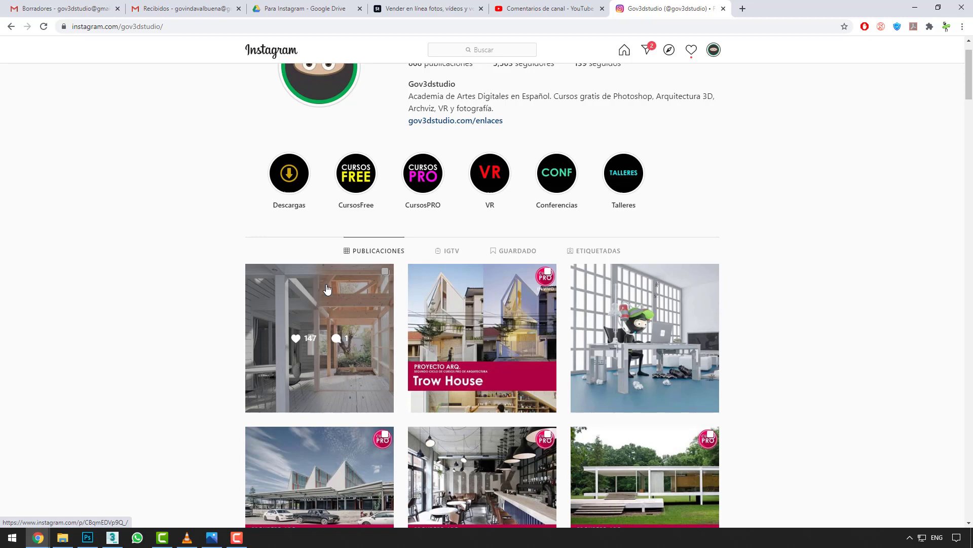
Unlock the background as a regular layer and rename it Fondo
click(87, 538)
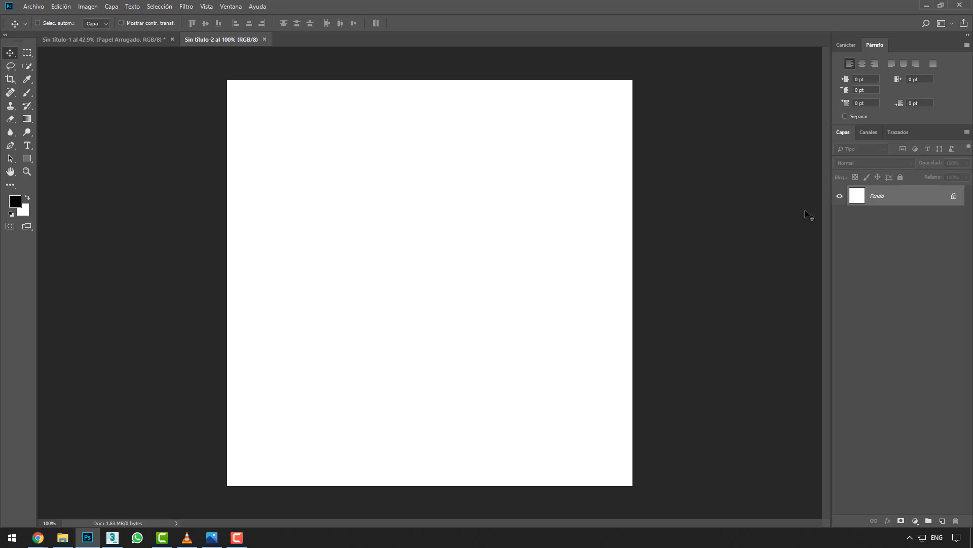
double_click(889, 200)
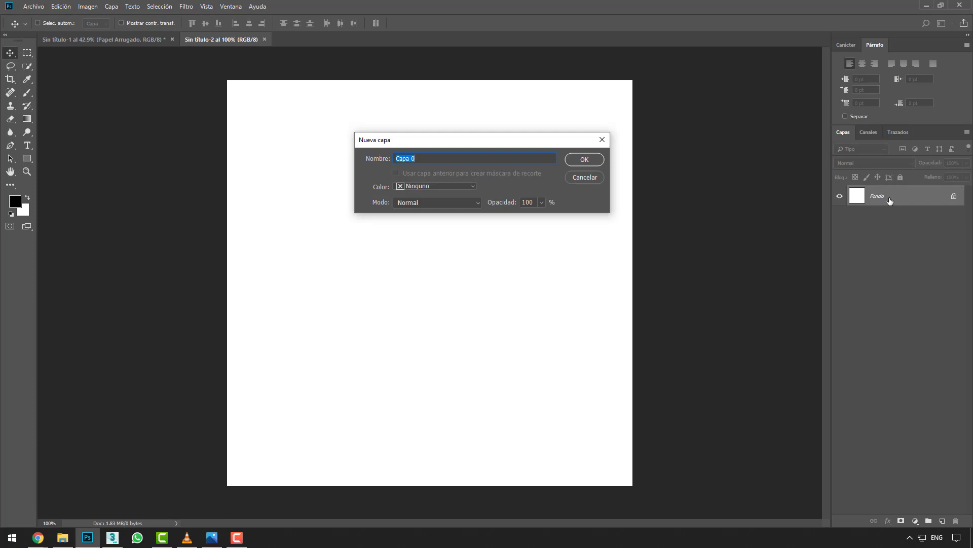
key(Return)
click(839, 197)
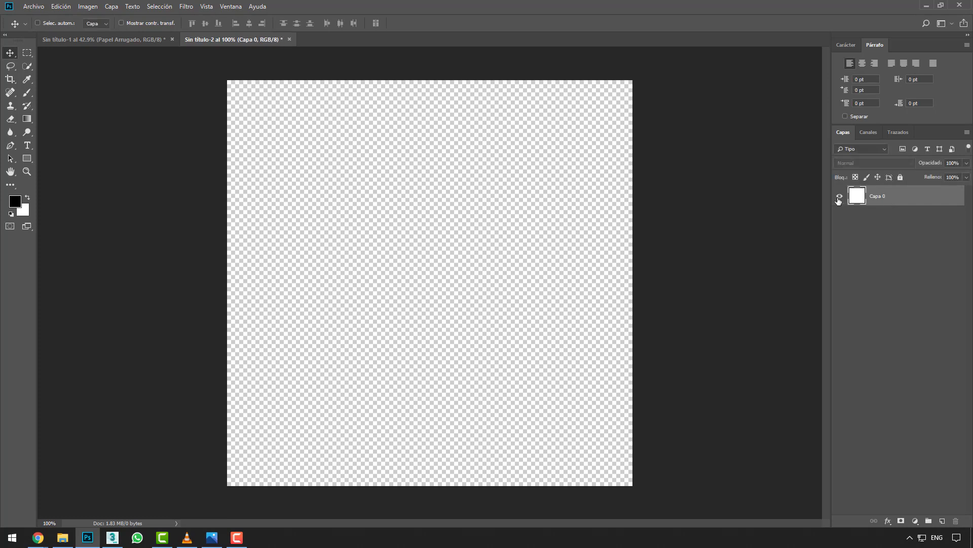
click(839, 201)
double_click(882, 198)
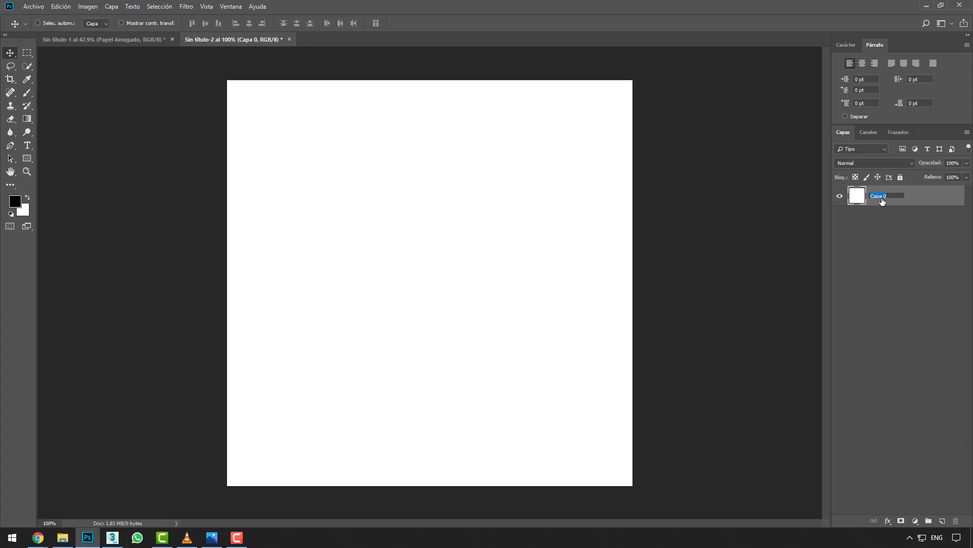
text(Fondo)
key(Return)
Add a Color Overlay effect to Fondo and try several hues before reverting to blue
click(888, 521)
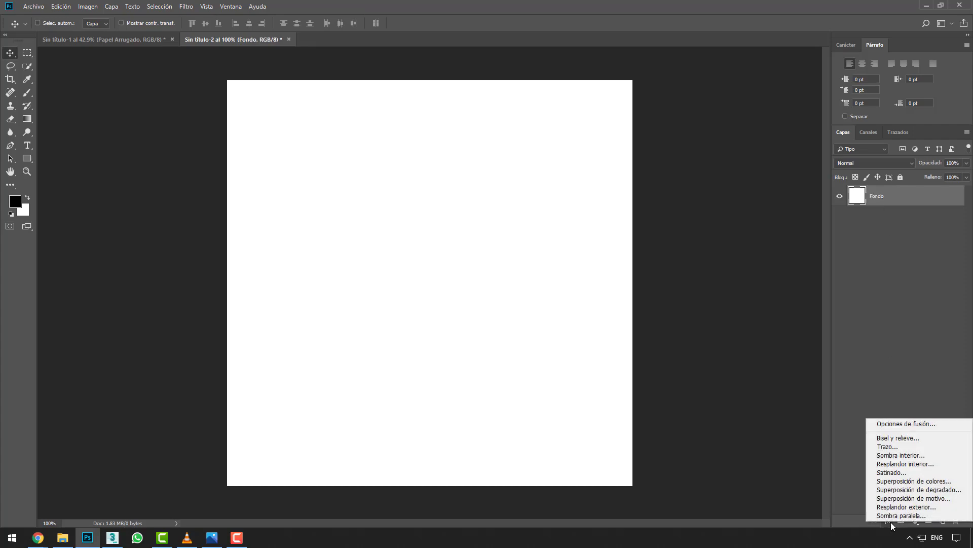
click(905, 482)
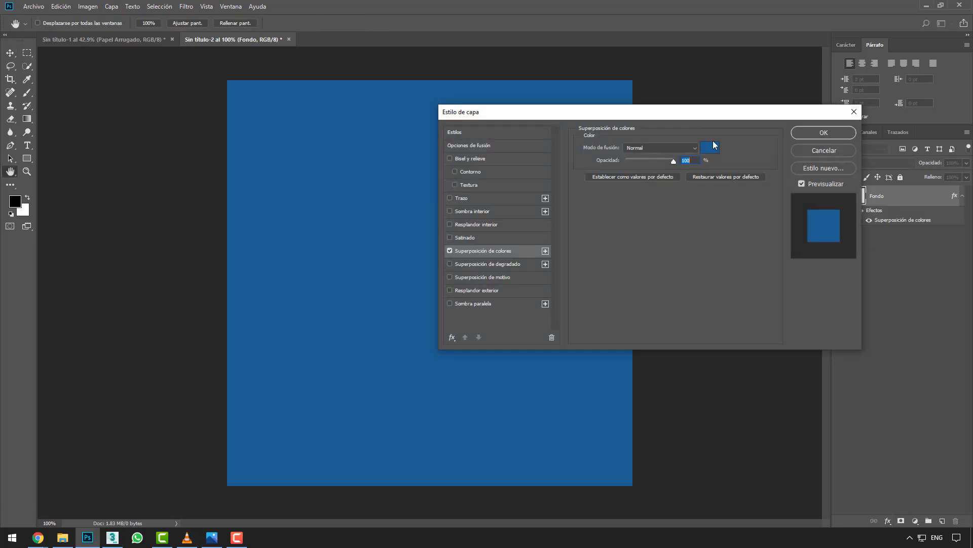
drag(723, 117, 787, 157)
click(775, 187)
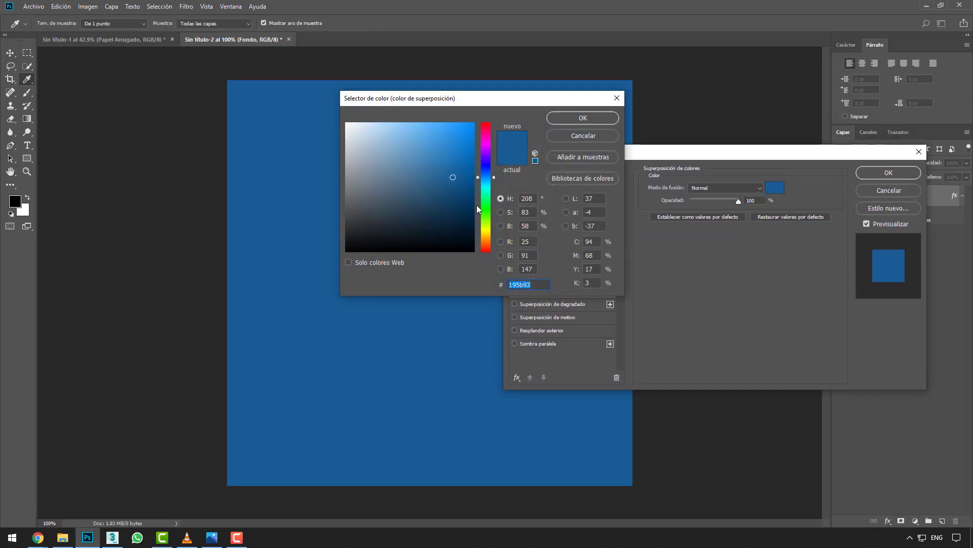
click(423, 133)
drag(486, 140, 486, 227)
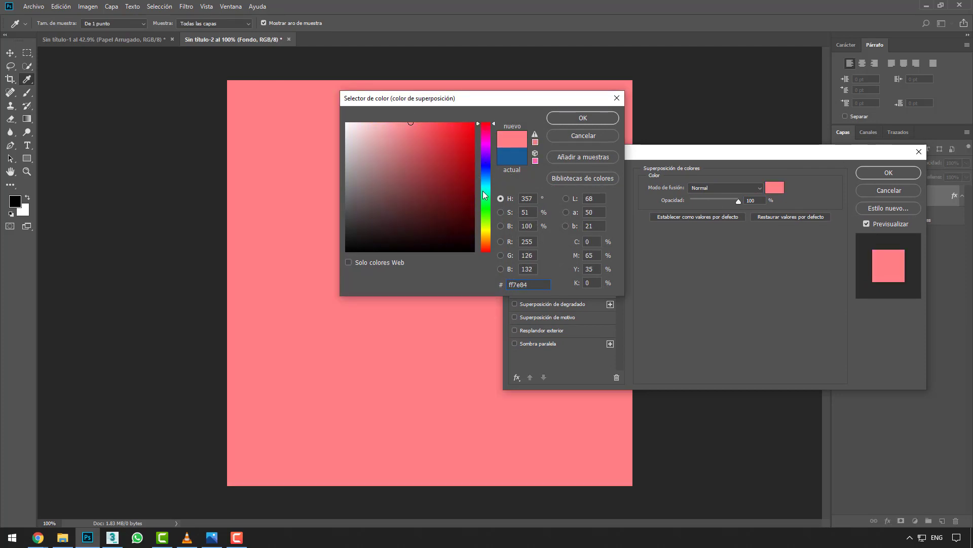
click(363, 163)
click(407, 151)
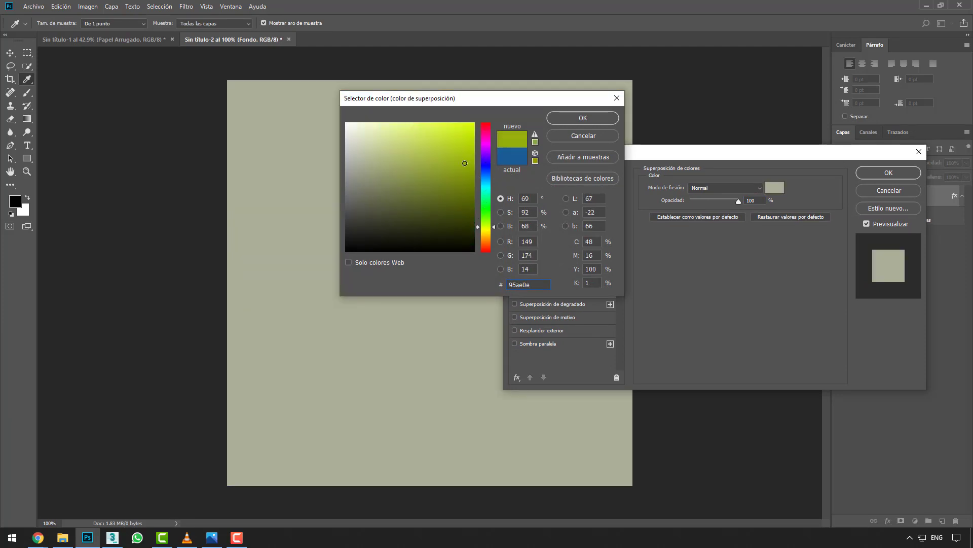
click(389, 149)
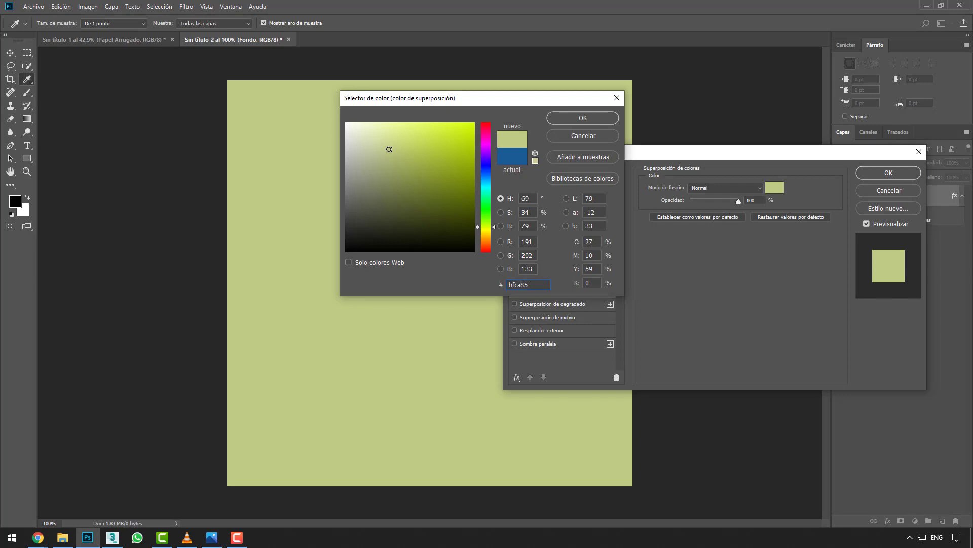
drag(389, 149, 461, 131)
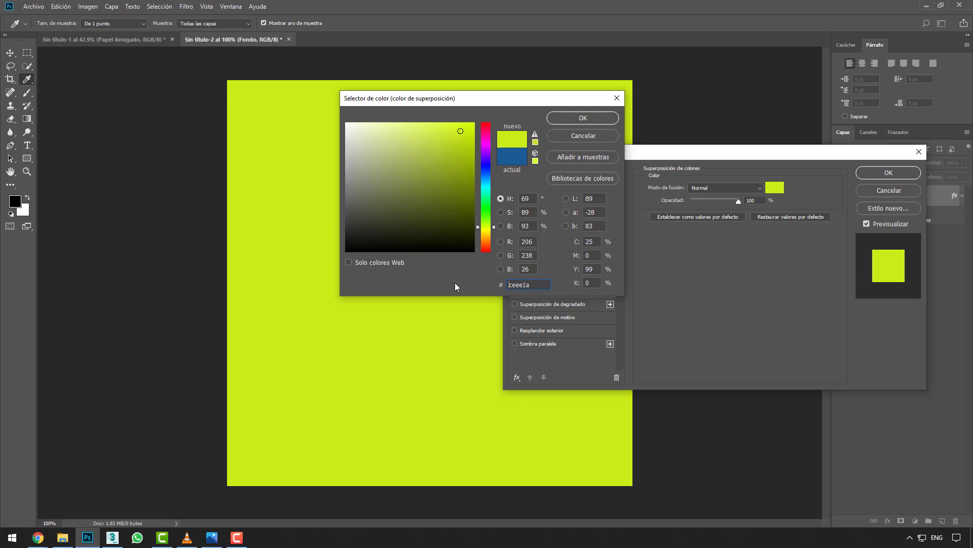
click(484, 135)
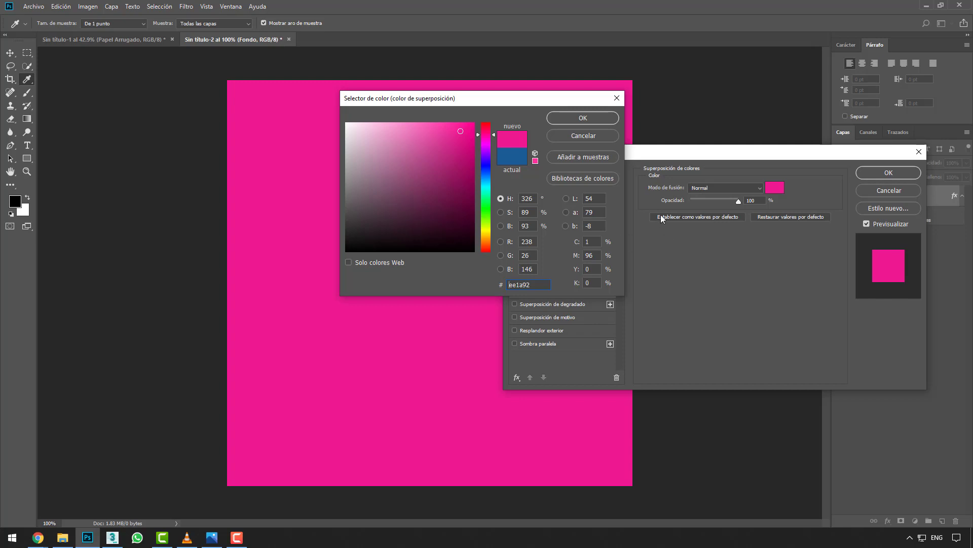
click(603, 138)
Keep the overlay colour at dark blue 195b93 and apply the effect
click(773, 187)
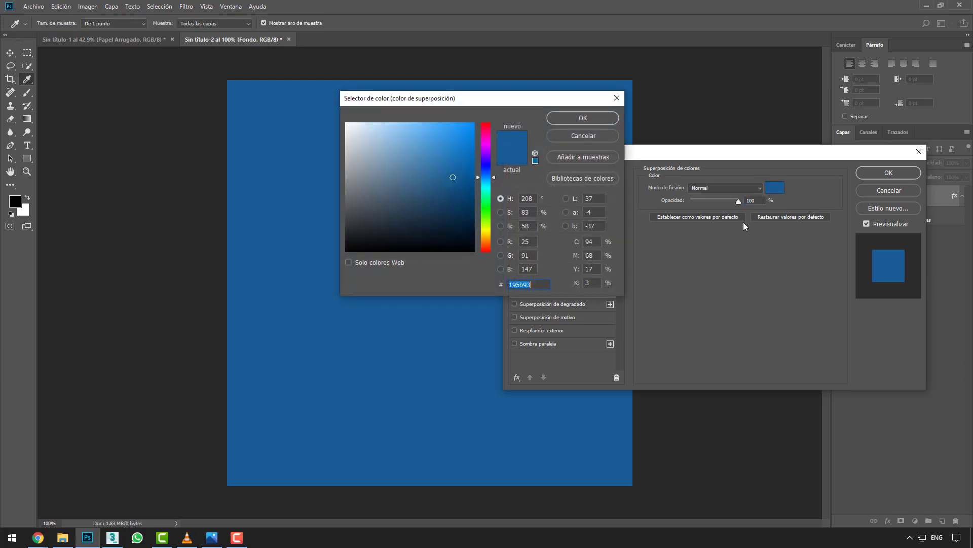
click(525, 285)
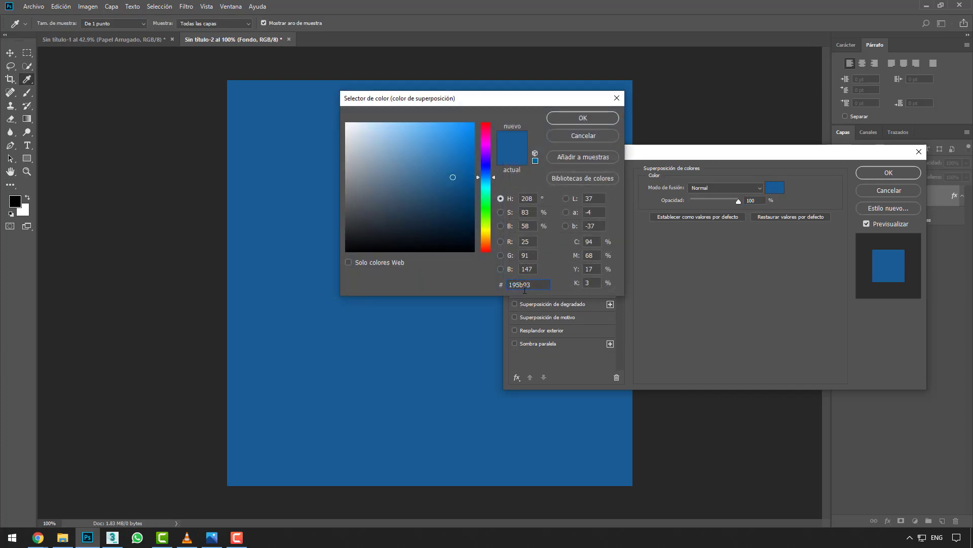
drag(533, 287, 485, 288)
click(527, 241)
click(527, 255)
click(531, 269)
click(430, 160)
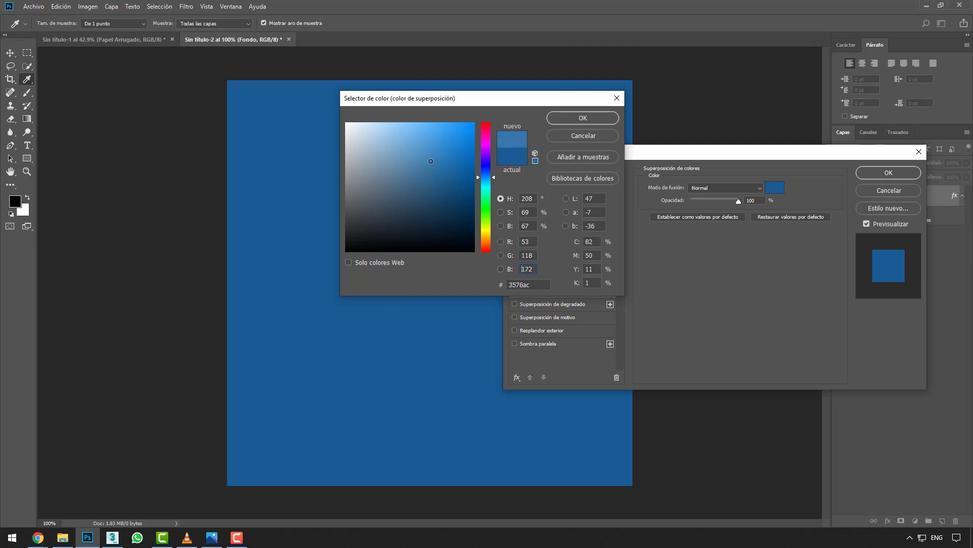
drag(431, 159, 450, 182)
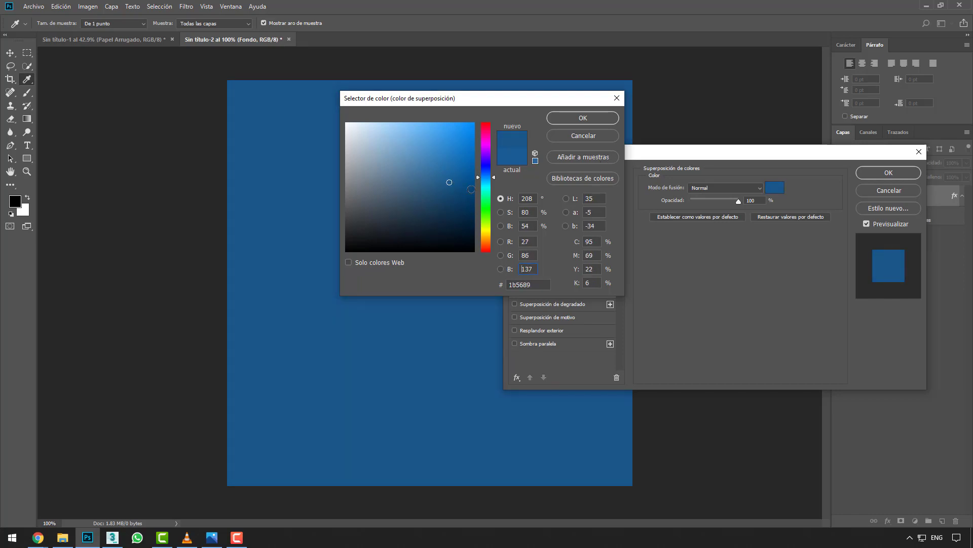
click(572, 118)
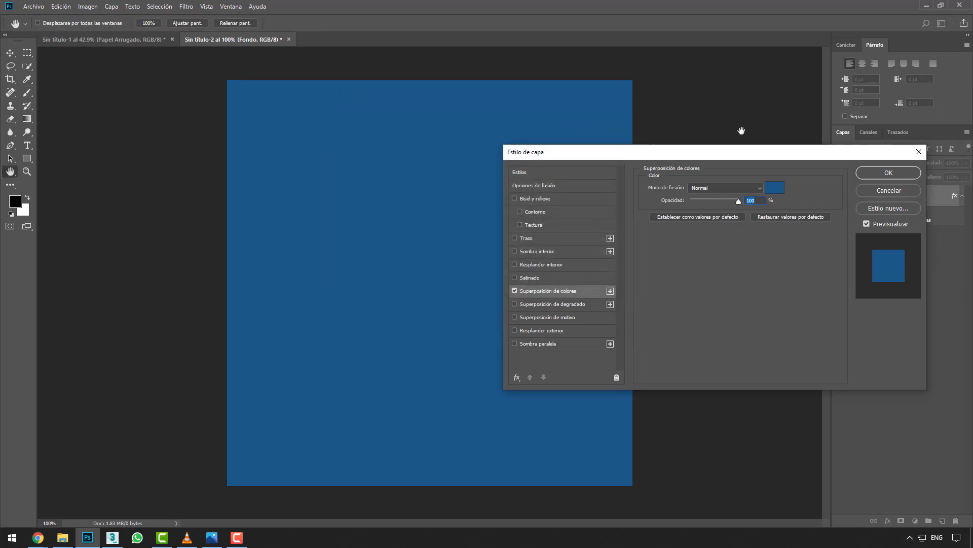
click(888, 173)
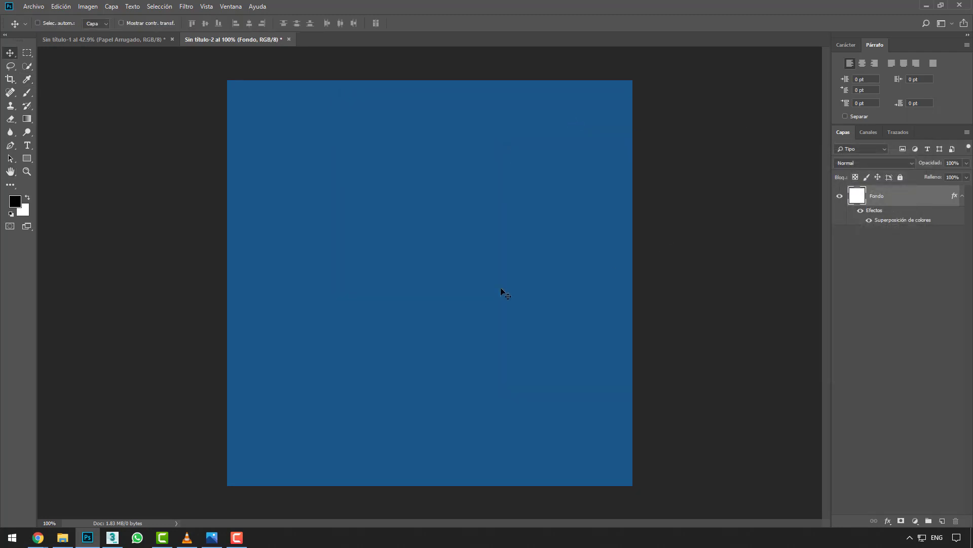
In the Open dialog, select Render_004 through Render_009
double_click(394, 46)
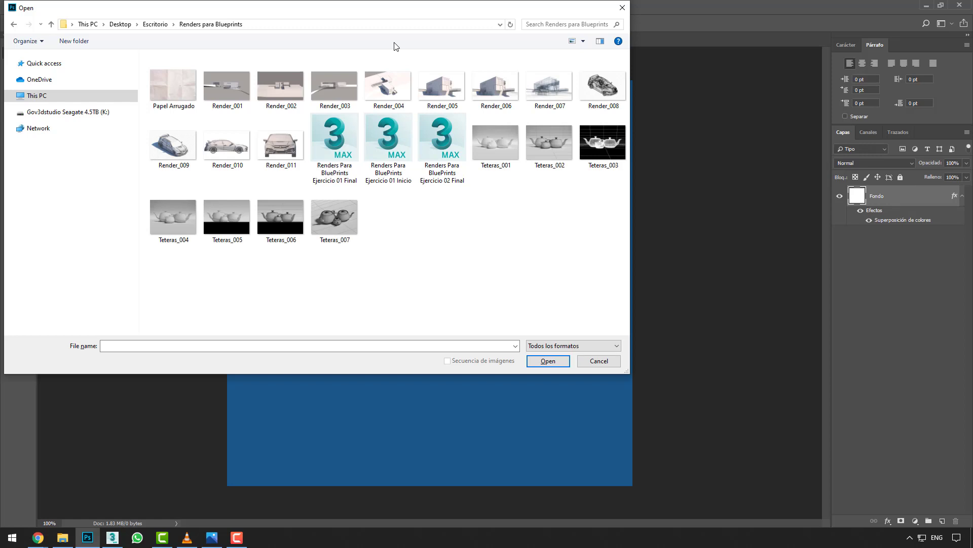
drag(384, 14, 452, 62)
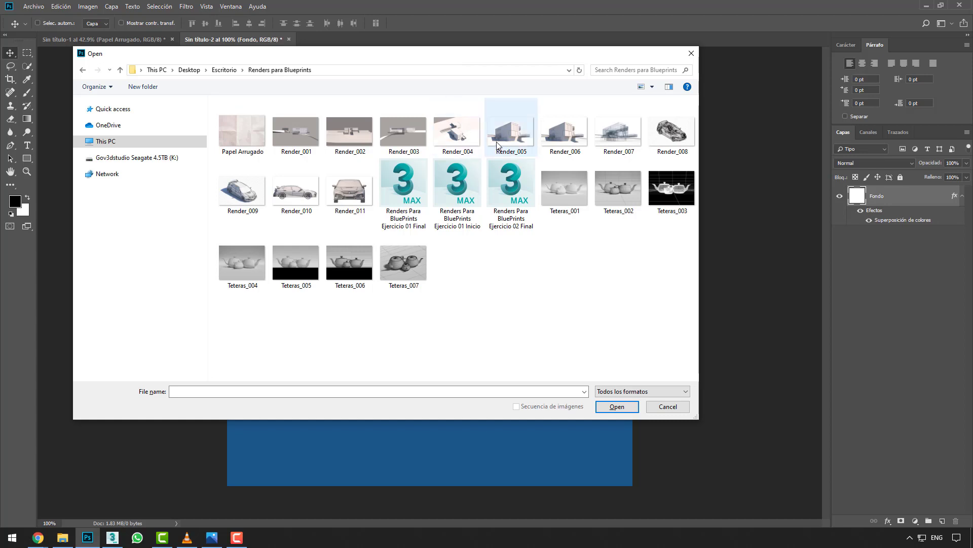
click(510, 145)
click(462, 137)
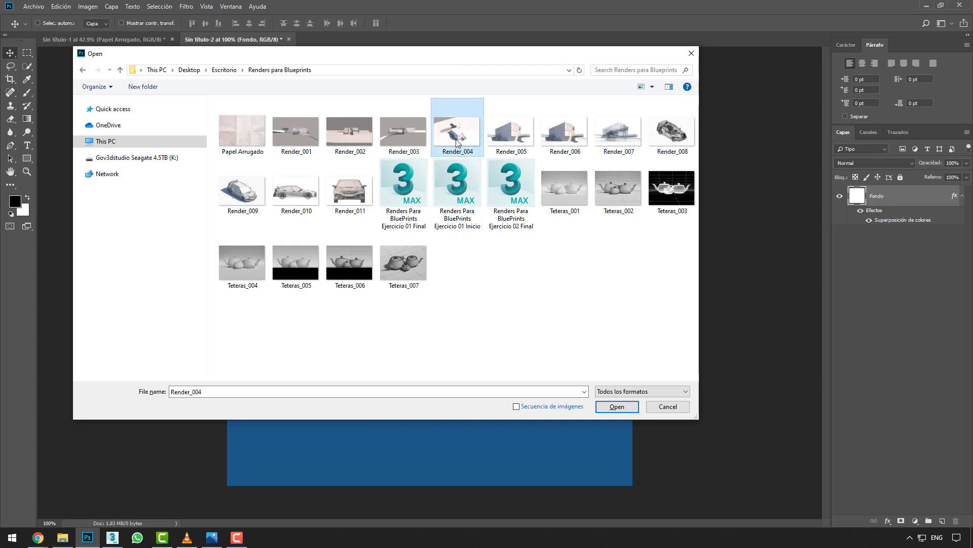
ctrl+click(510, 138)
ctrl+click(563, 138)
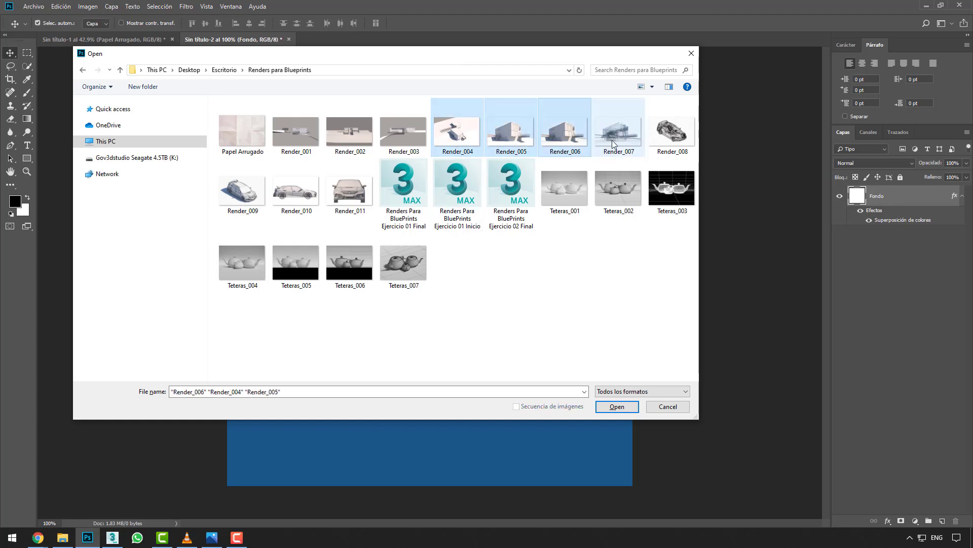
click(456, 134)
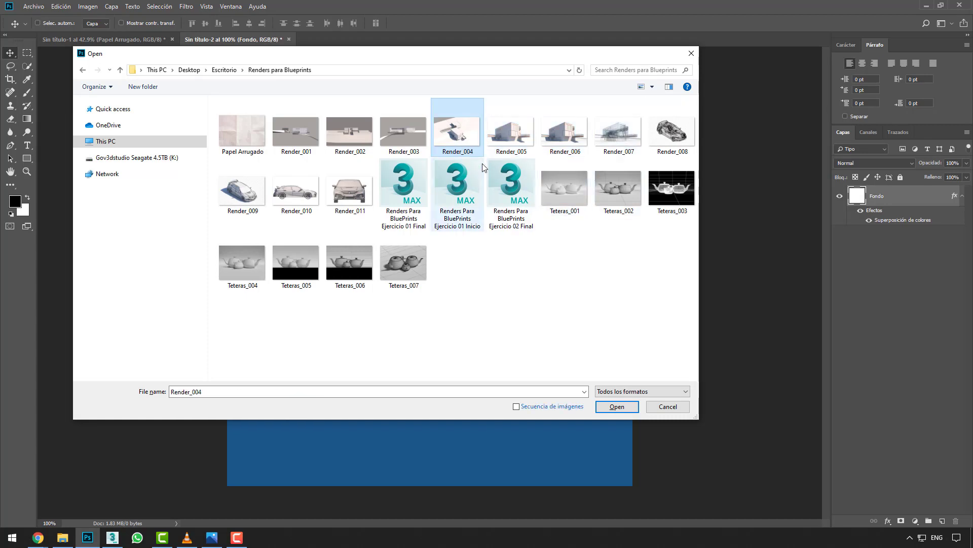
ctrl+click(510, 136)
ctrl+click(564, 137)
ctrl+click(617, 139)
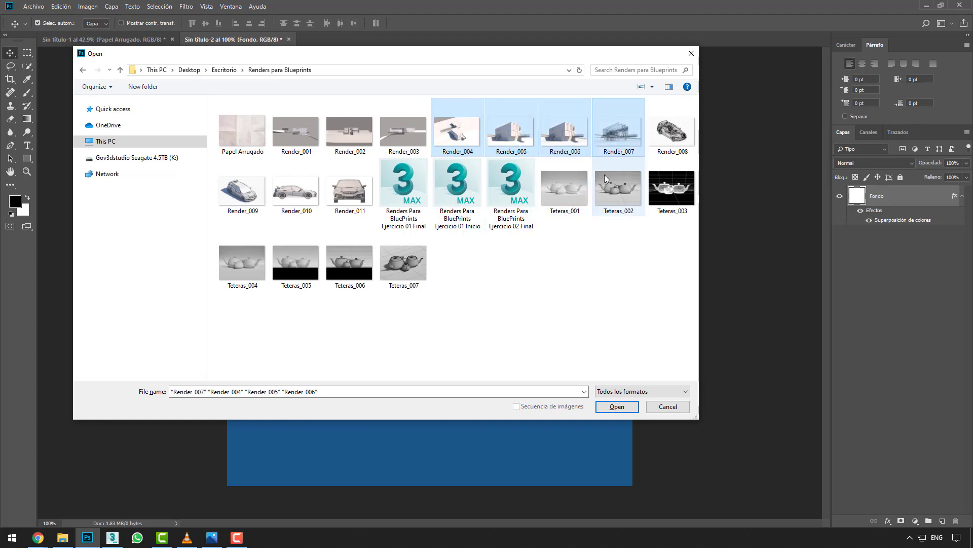
ctrl+click(242, 189)
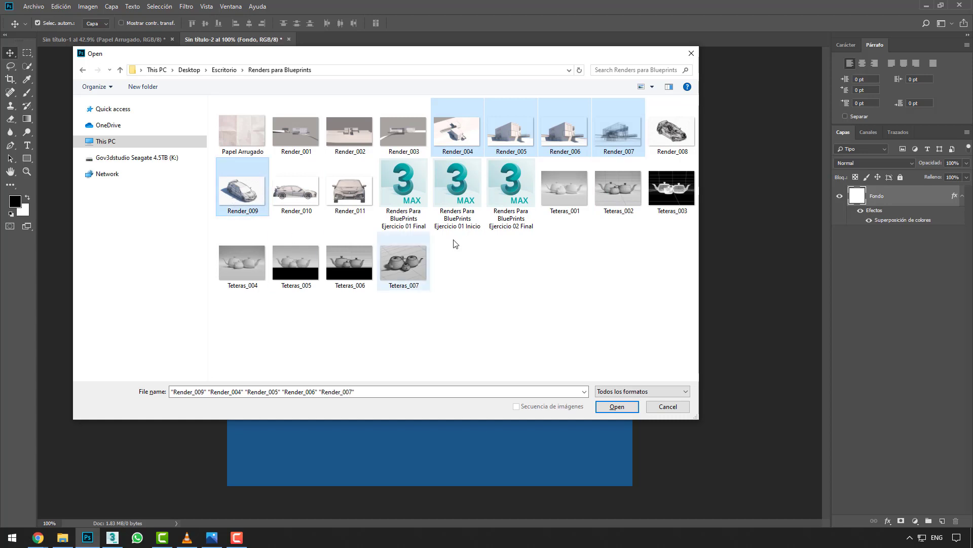
ctrl+click(671, 135)
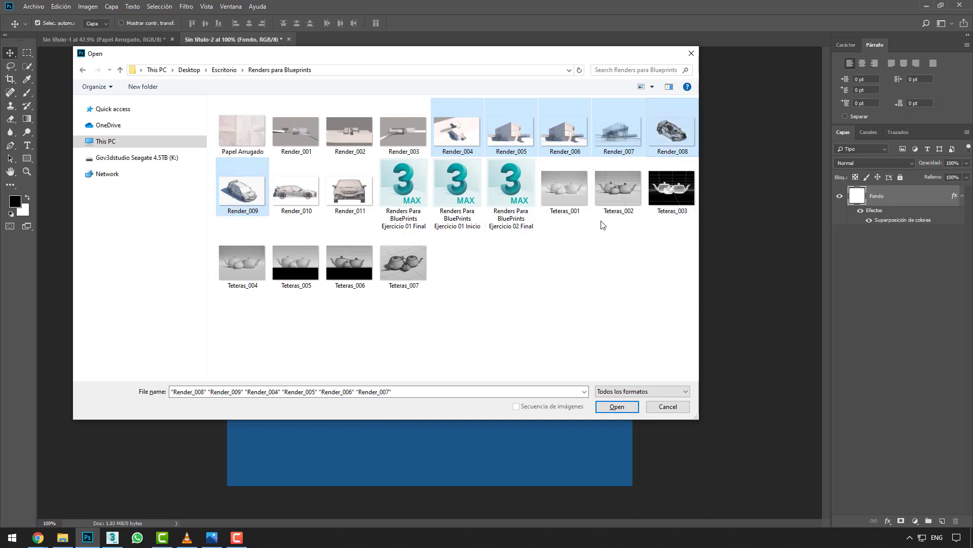
Ctrl-add Teteras_007, Teteras_002 and Render_001 to the selection and open all files
key(ctrl)
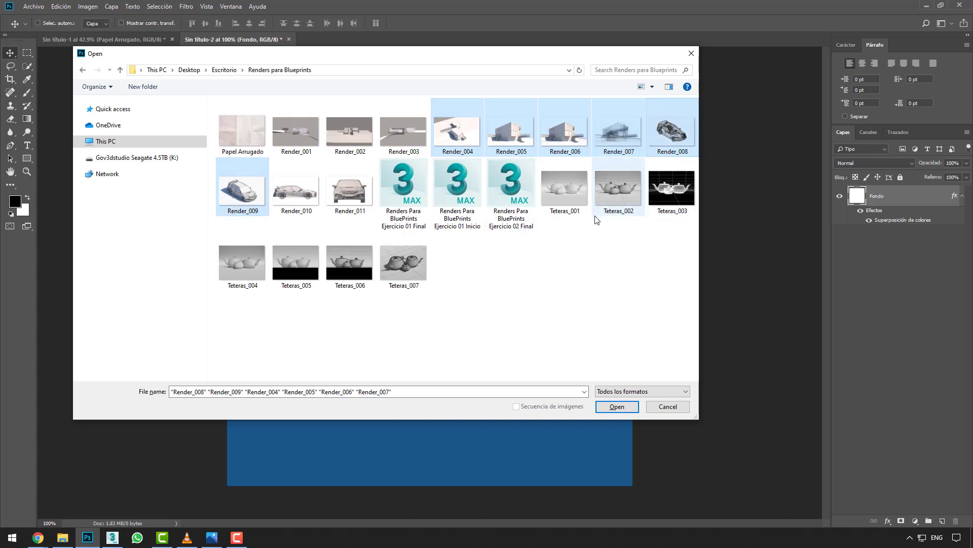
ctrl+click(408, 268)
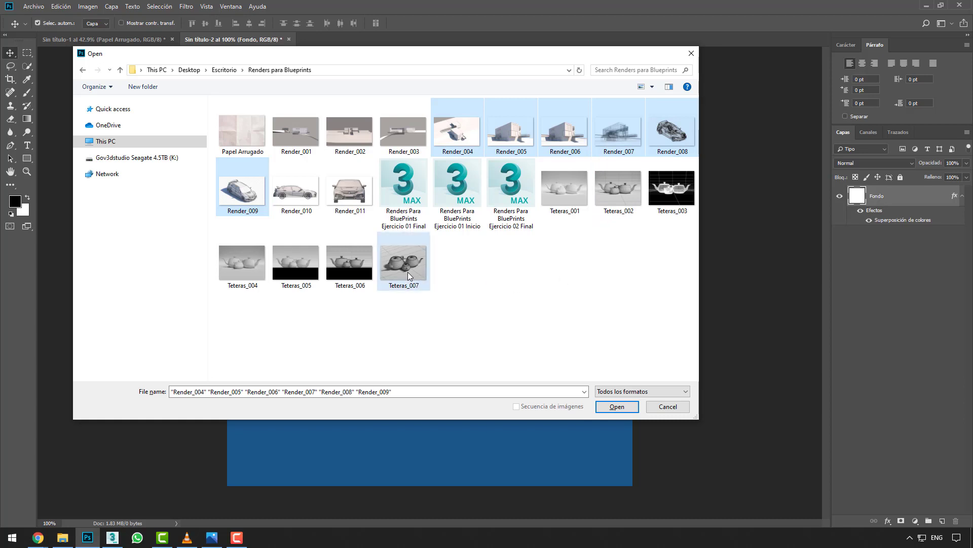
ctrl+click(630, 198)
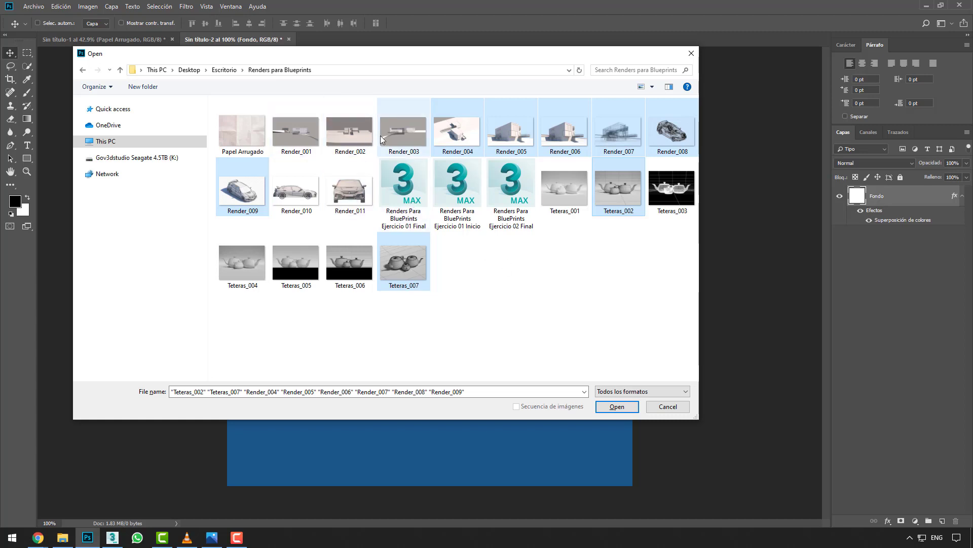
ctrl+click(300, 136)
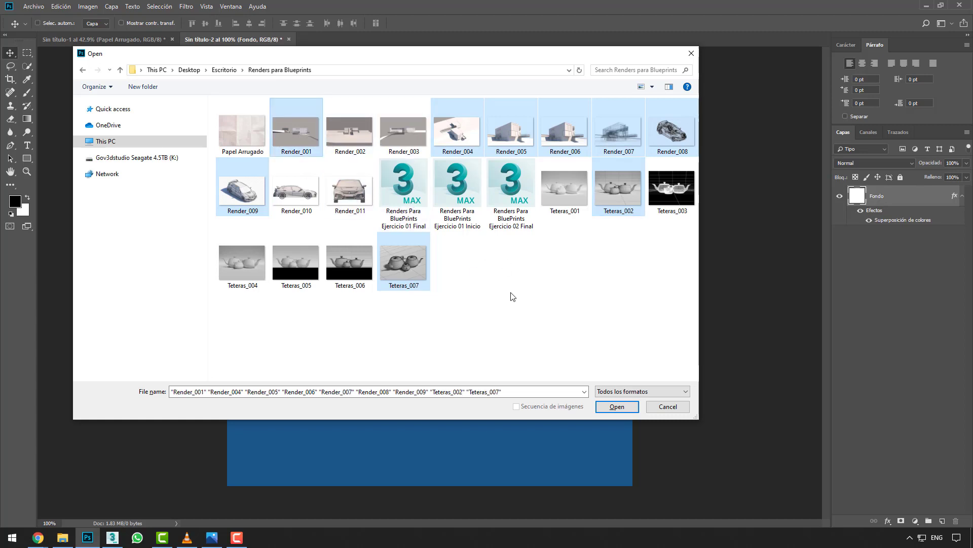
click(607, 408)
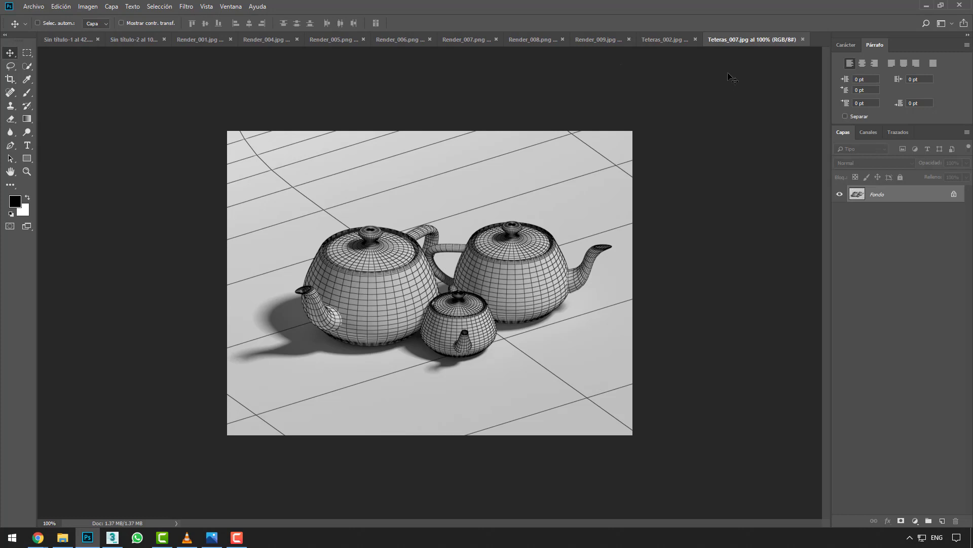
Browse the Sin título-1, Sin título-2, Render_001, Render_008 and Render_009 tabs, ending on Teteras_002
click(74, 42)
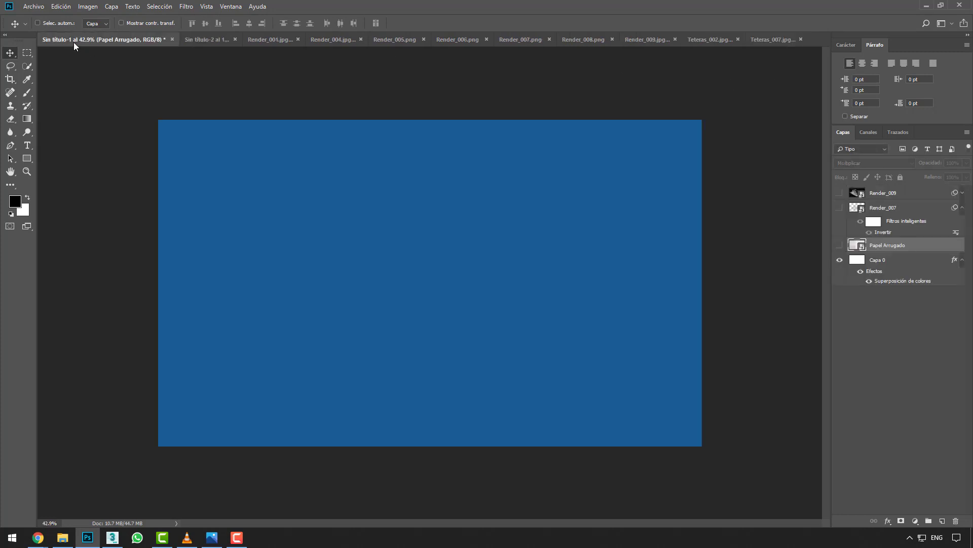
click(202, 38)
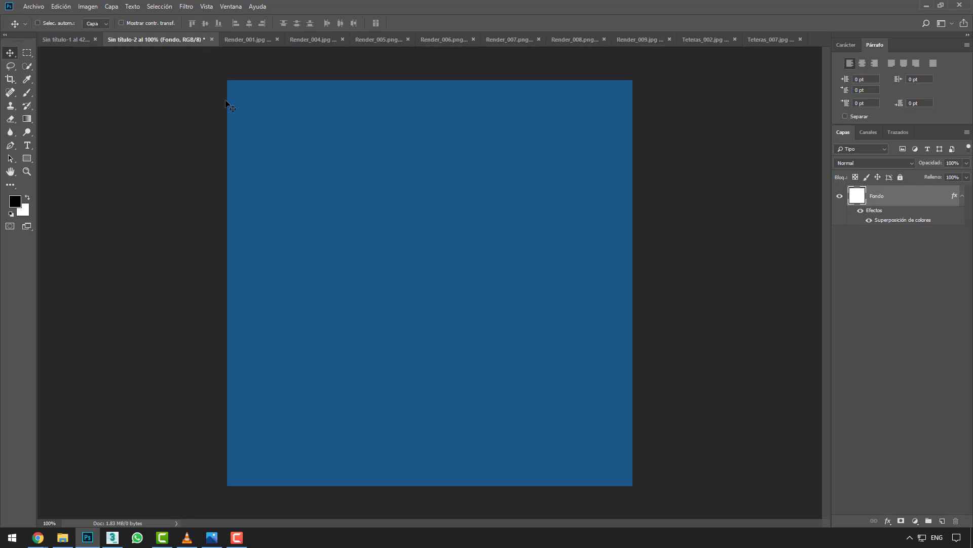
click(237, 42)
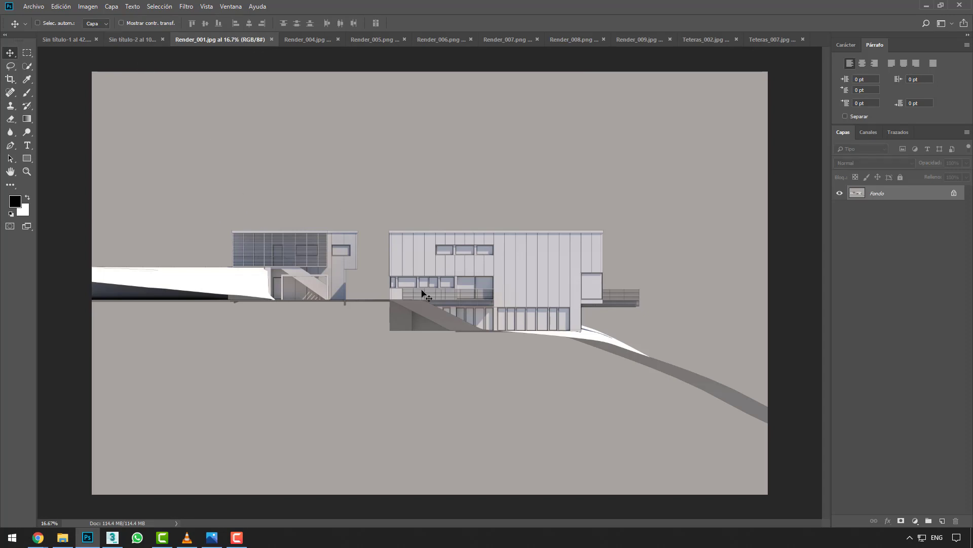
click(571, 42)
click(643, 44)
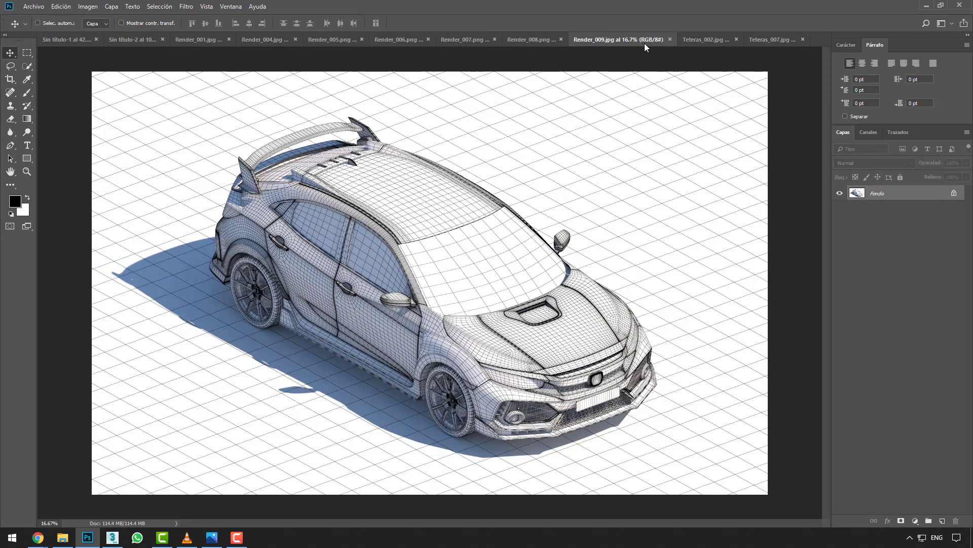
click(699, 41)
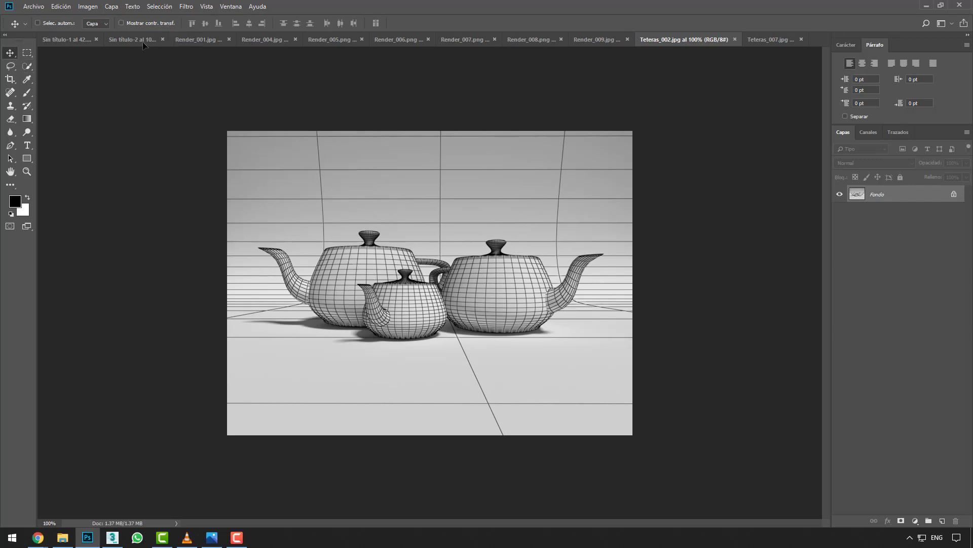
Drag the Teteras_002 render onto the blue Sin título-2 canvas as Capa 1, redoing the placement once
drag(144, 46, 343, 231)
drag(394, 293, 387, 299)
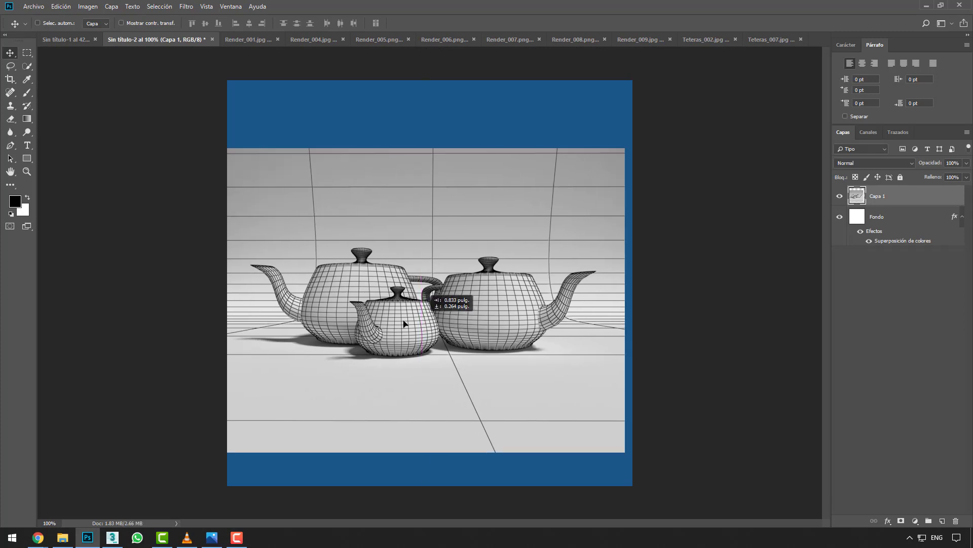
key(Delete)
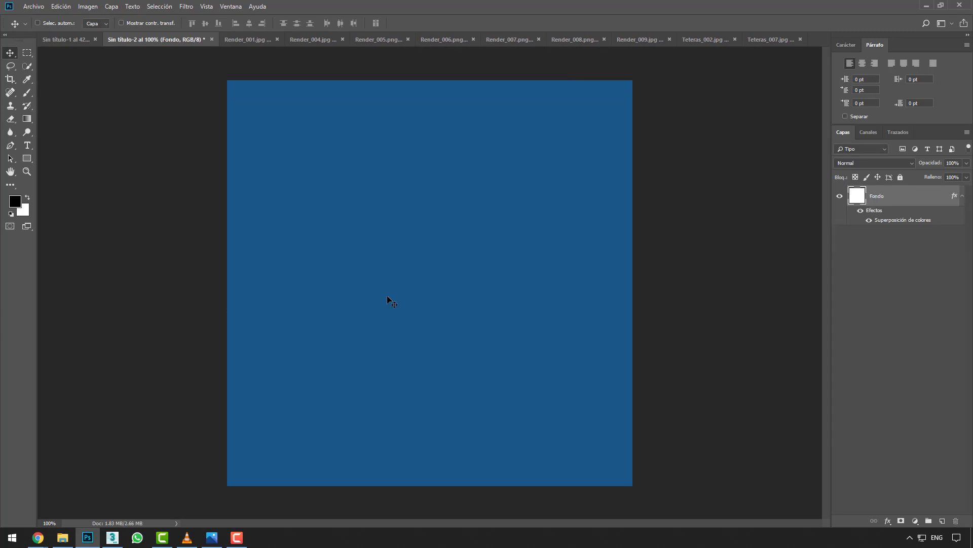
click(706, 41)
mouse_move(320, 215)
mouse_down()
mouse_move(147, 44)
mouse_move(396, 247)
mouse_up()
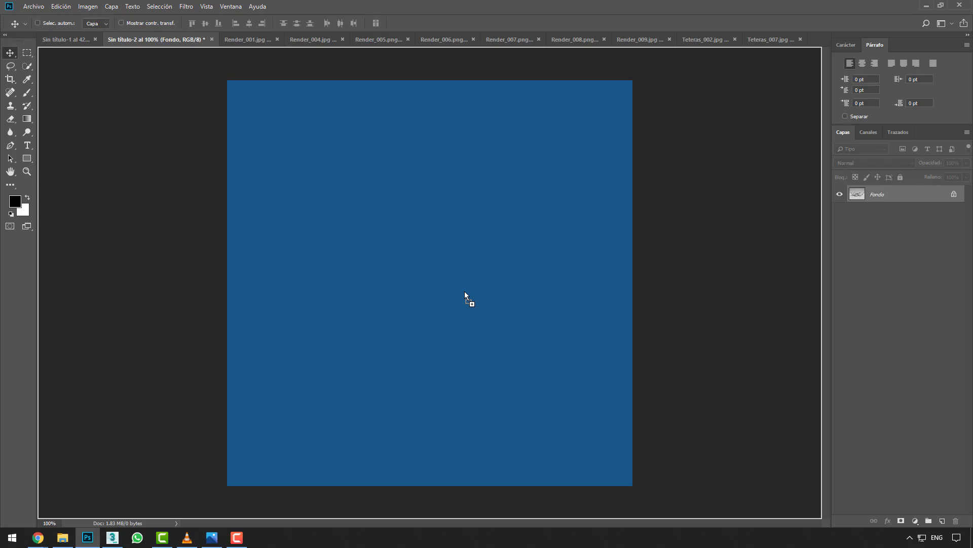
drag(464, 291, 464, 291)
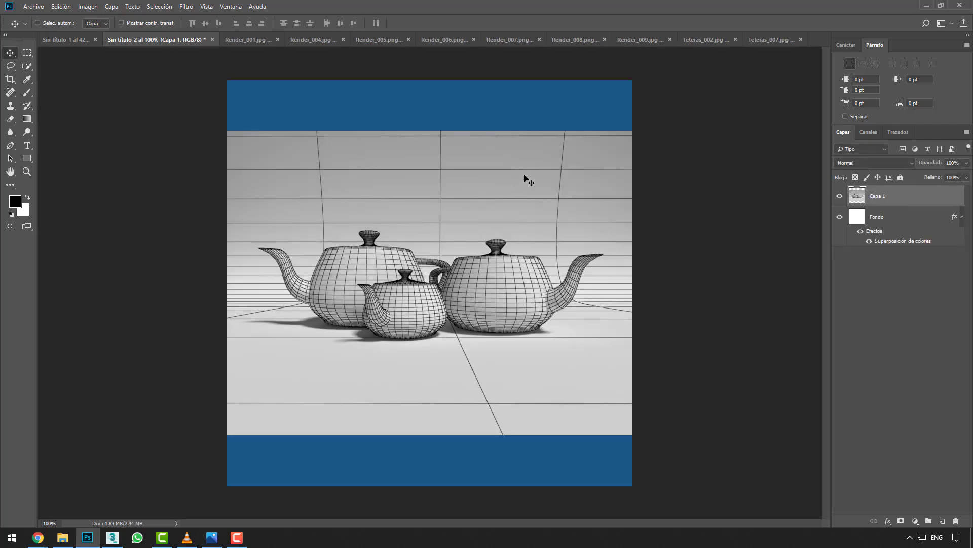
click(758, 40)
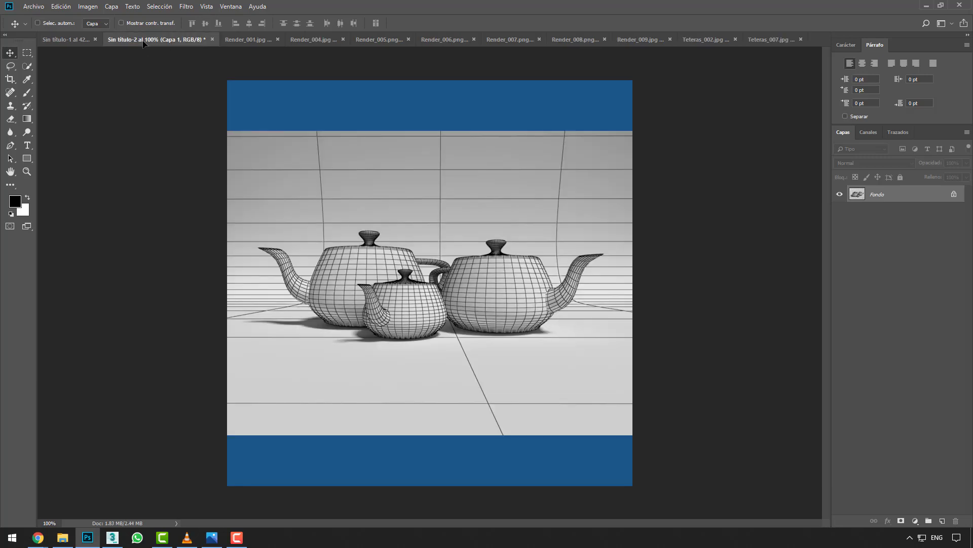
Place Teteras_007 into Sin título-2 as Capa 2 and select both teapot layers
drag(233, 123, 451, 254)
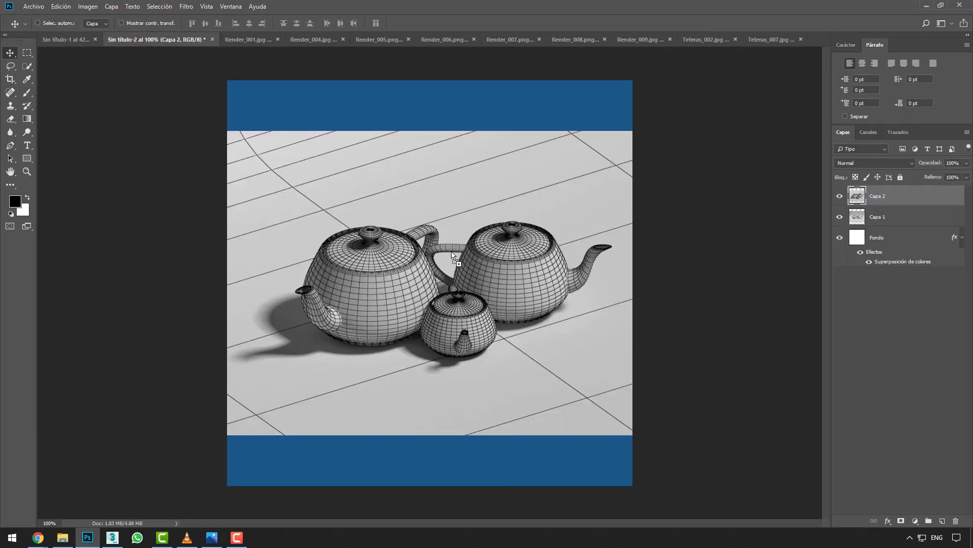
shift+click(877, 218)
alt+scroll(761, 228, down, 2)
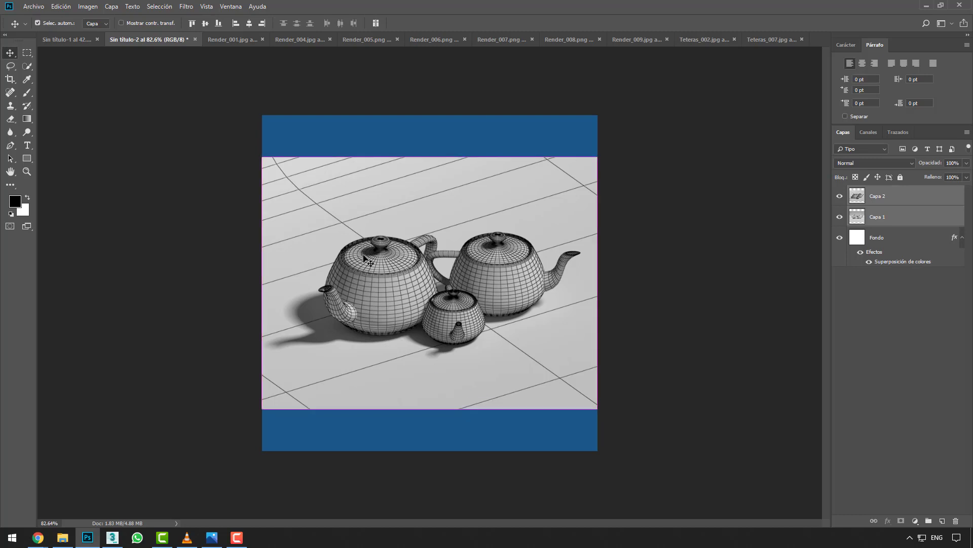
Scale both teapot layers up to fill the square canvas, then hide Capa 2
key(ctrl+t)
drag(598, 158, 657, 112)
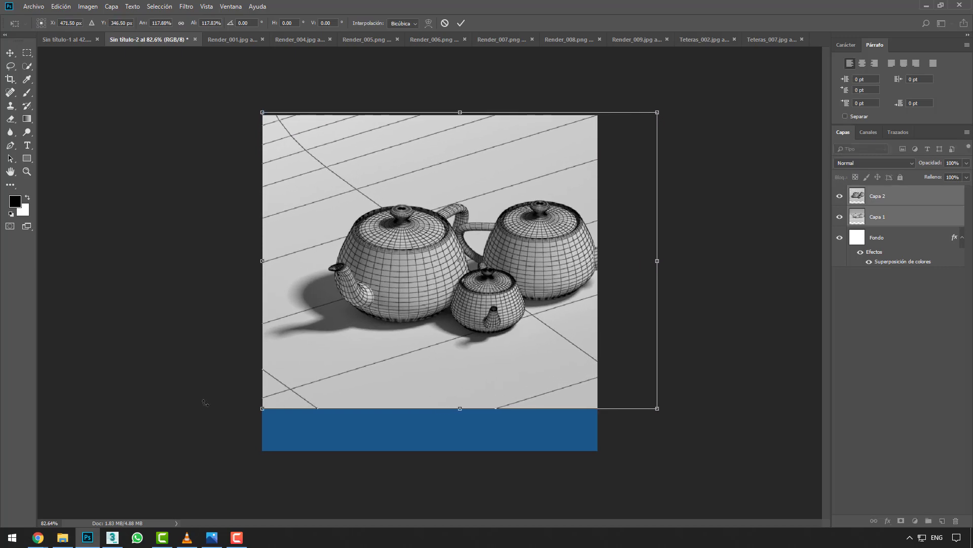
drag(262, 408, 202, 454)
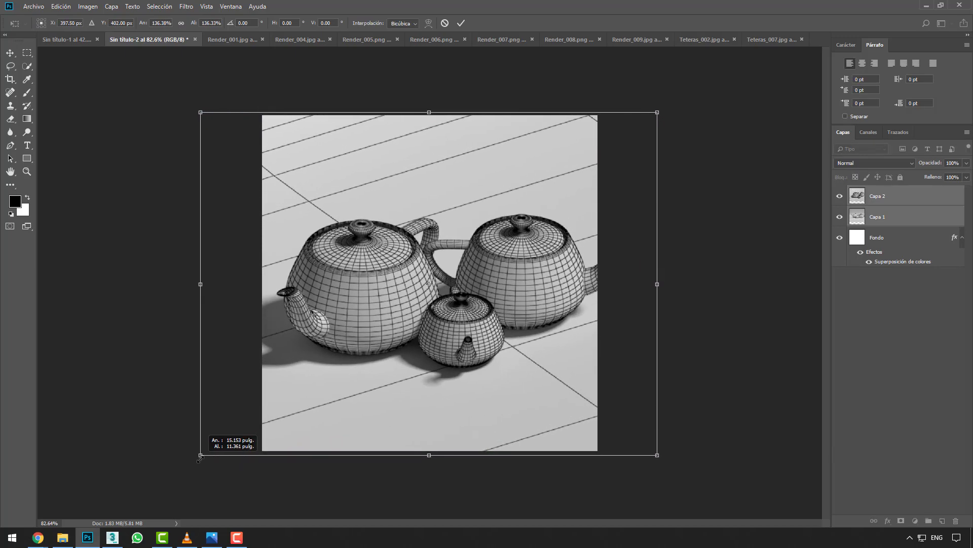
drag(322, 440, 305, 438)
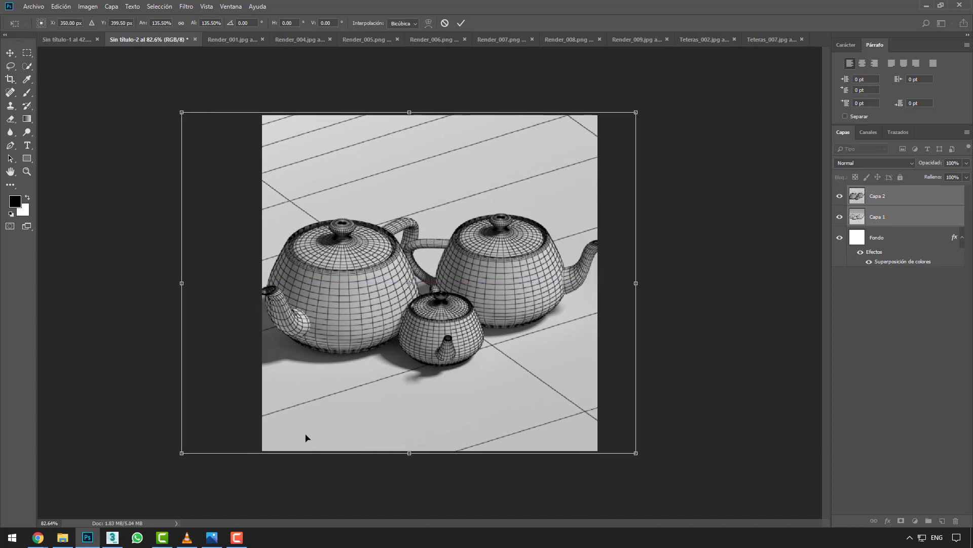
key(Return)
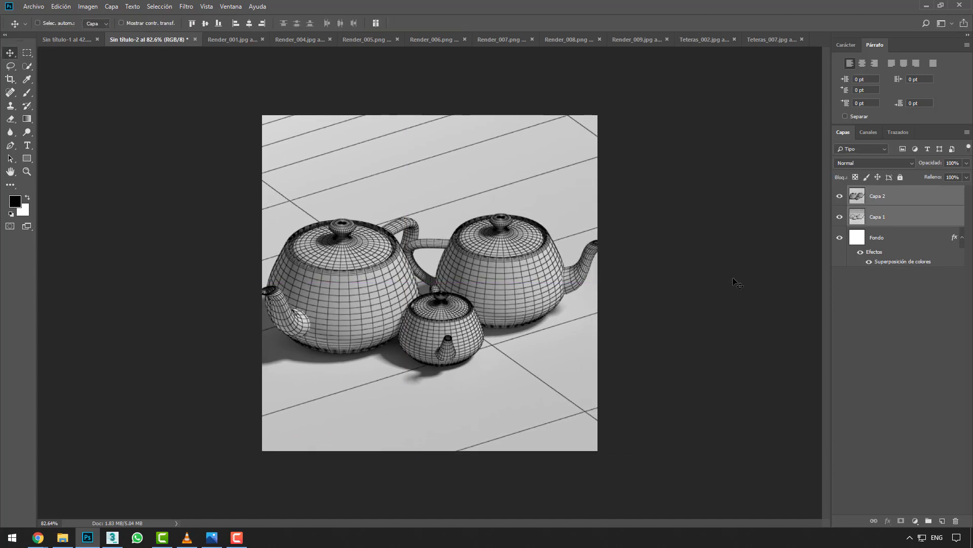
click(839, 196)
Show Capa 1 alone, shrink it to the canvas width and centre it vertically
click(840, 217)
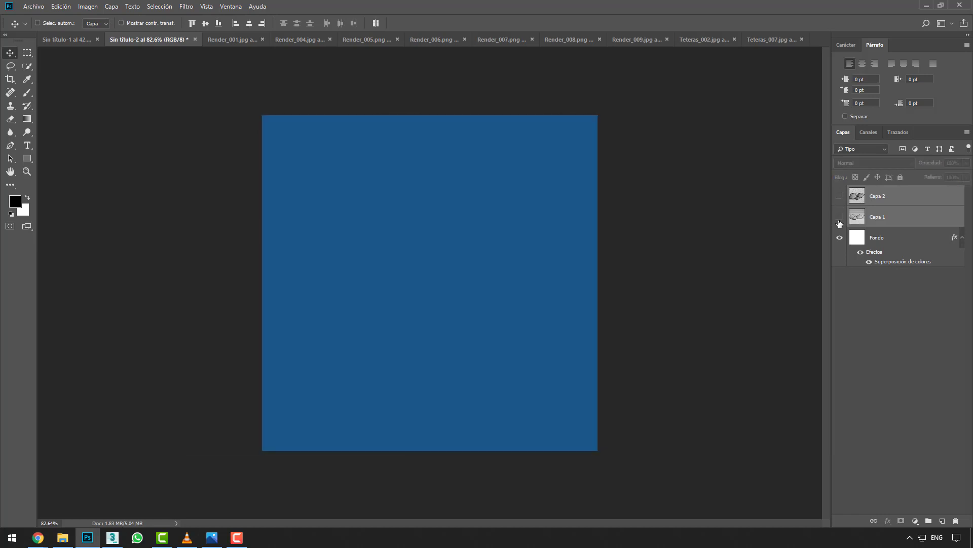
click(872, 222)
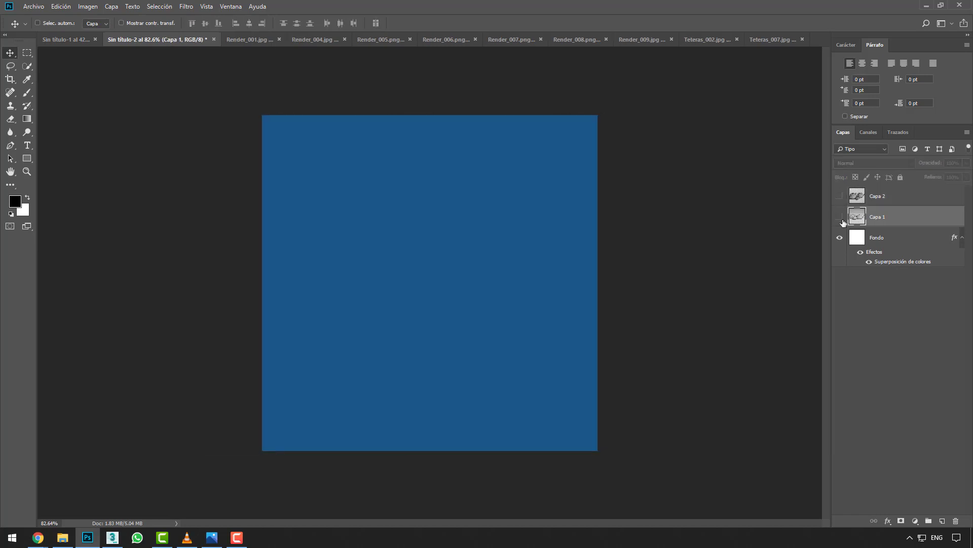
click(840, 217)
key(ctrl+t)
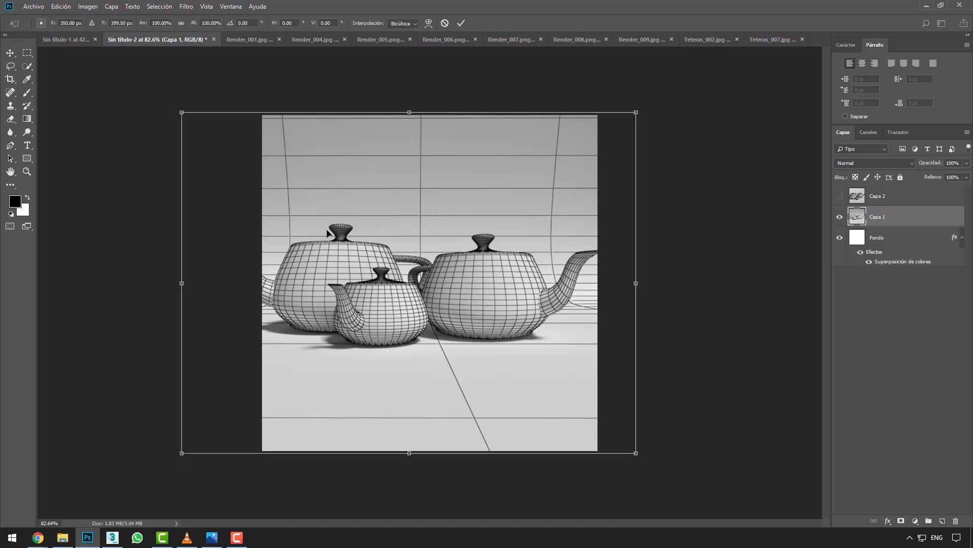
drag(181, 113, 240, 157)
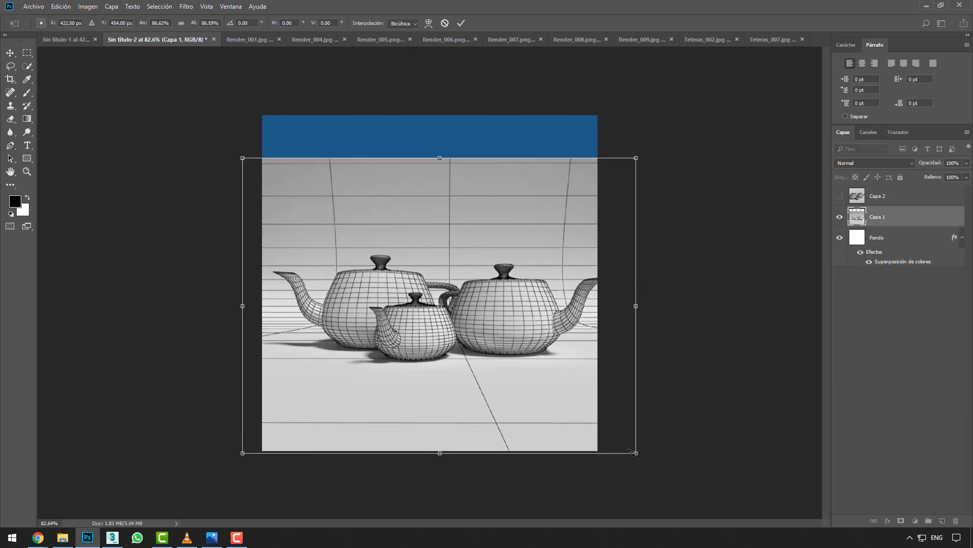
drag(633, 451, 608, 434)
key(Return)
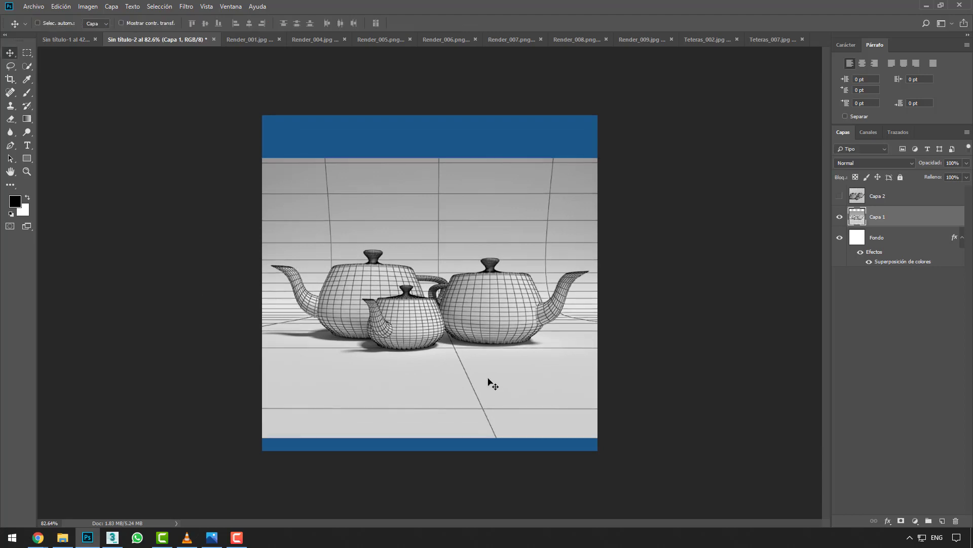
drag(487, 379, 486, 374)
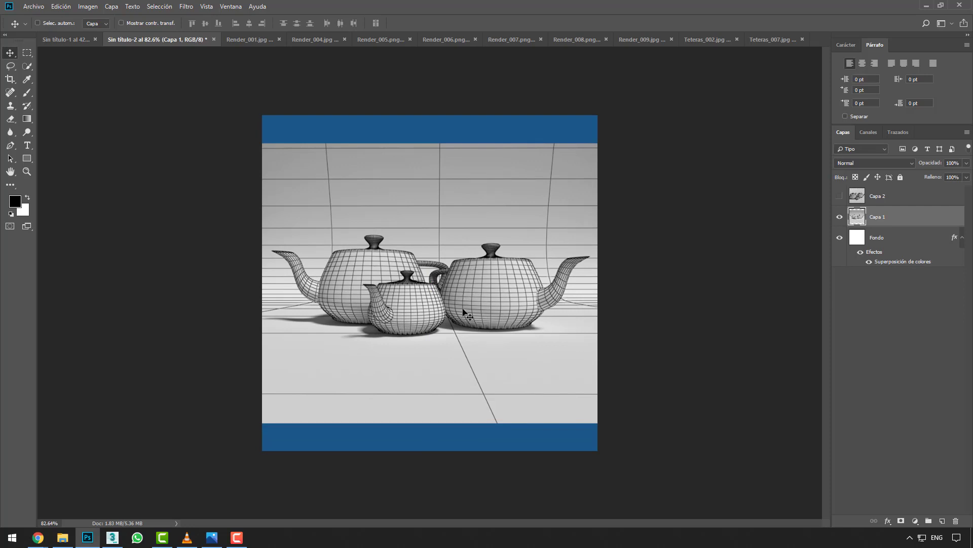
View the document at 100% and bring up Hue/Saturation for Capa 1
alt+scroll(438, 315, up, 1)
alt+scroll(438, 314, up, 1)
key(ctrl+1)
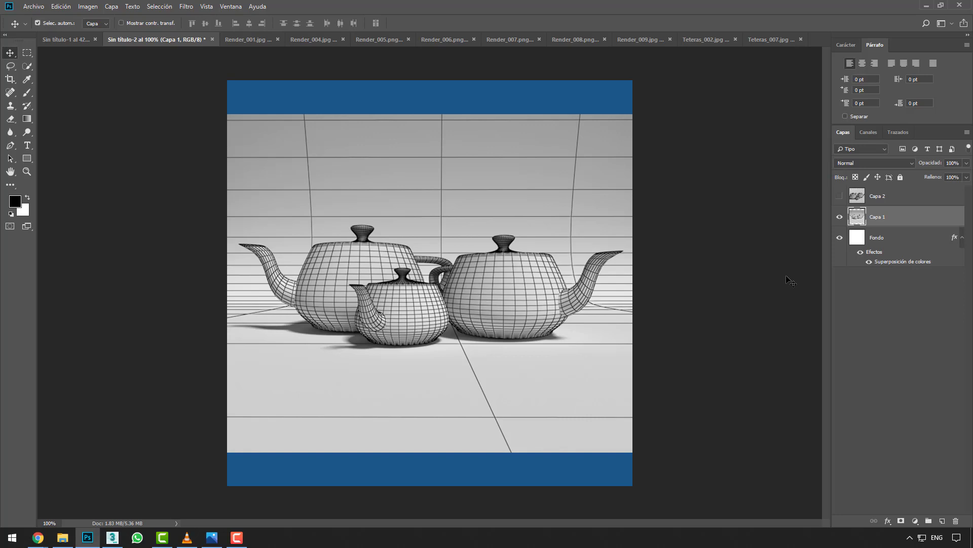
key(ctrl+u)
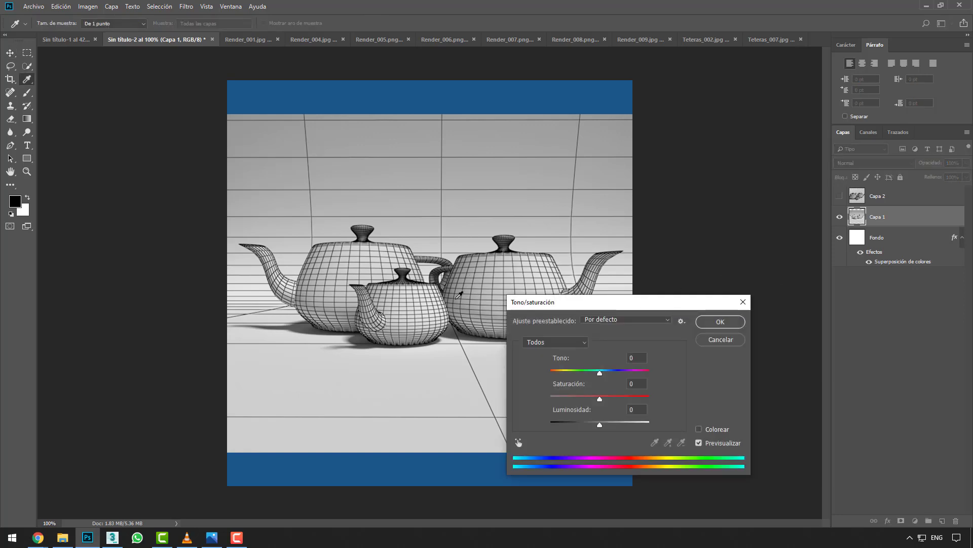
Fully desaturate Capa 1 and invert it, toggling the inversion to compare
drag(600, 399, 527, 401)
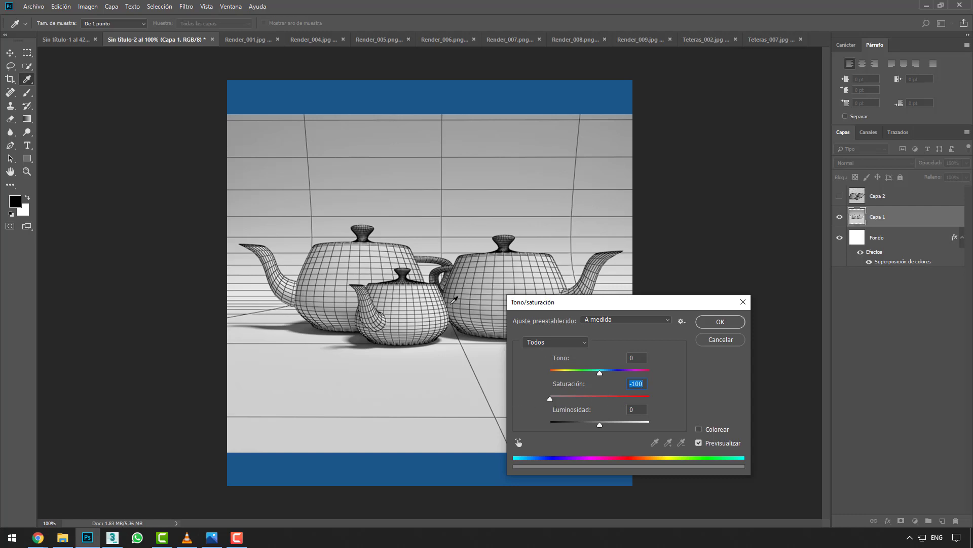
click(720, 321)
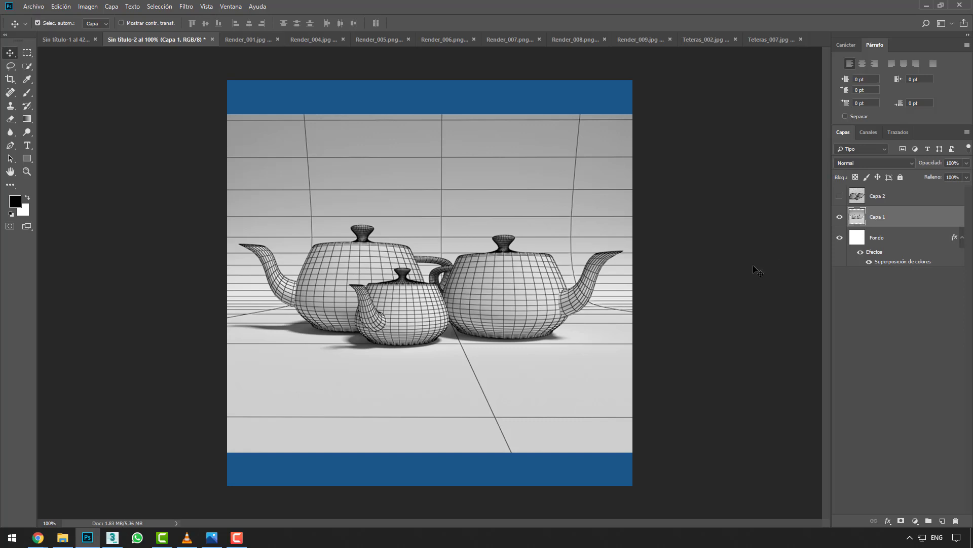
key(ctrl+i)
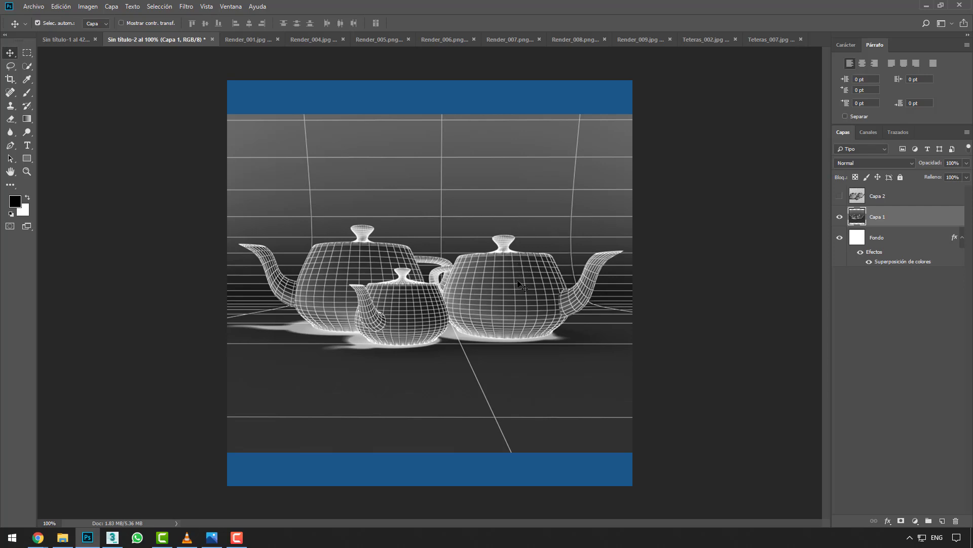
key(ctrl+i)
key(ctrl+i)
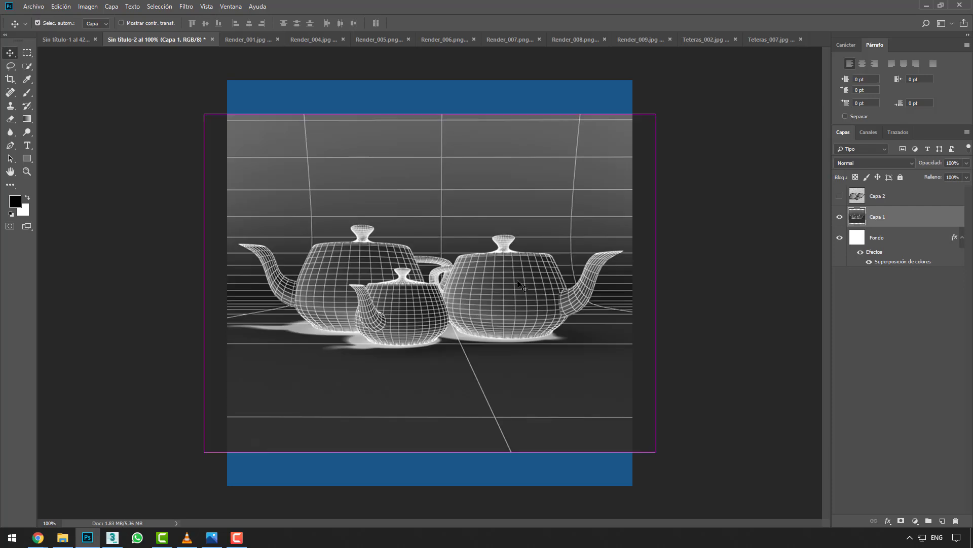
key(ctrl+i)
key(ctrl+i)
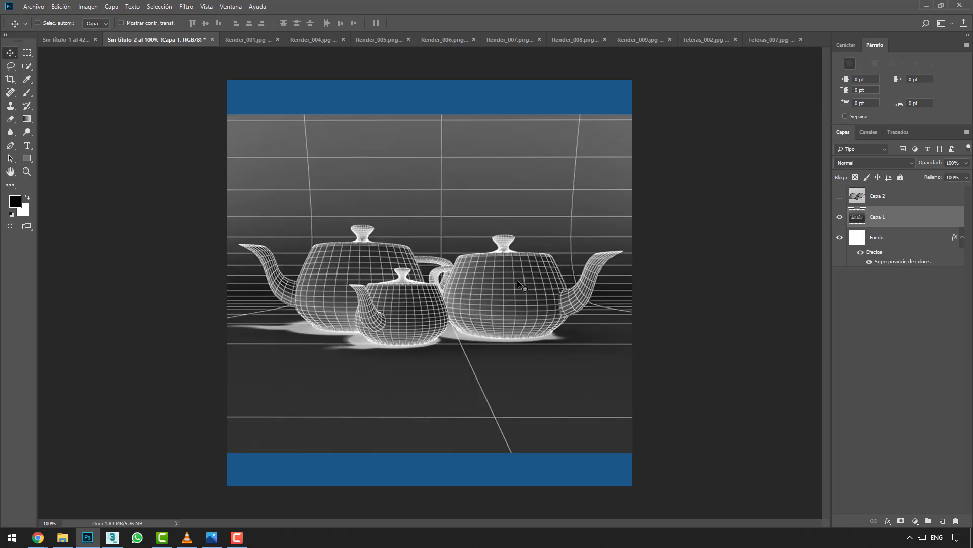
click(853, 165)
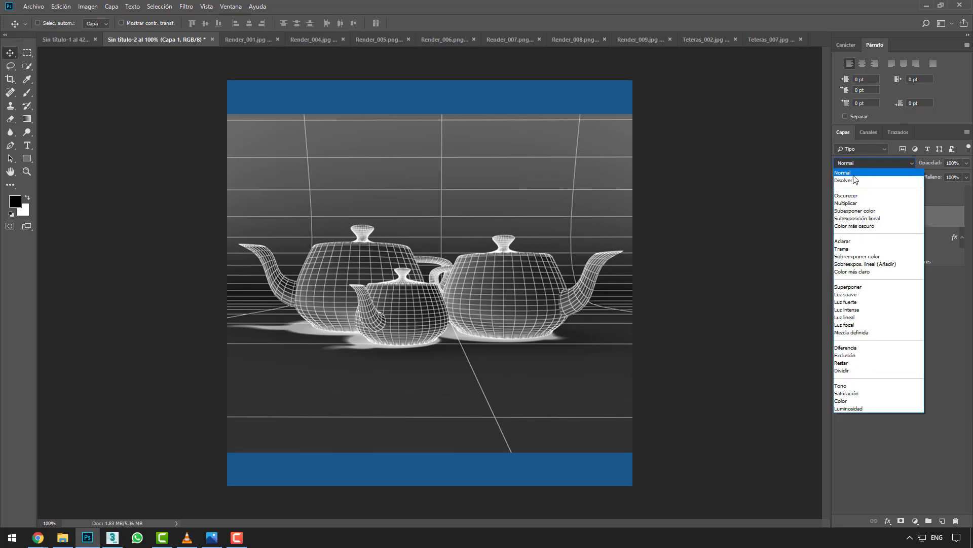
click(855, 181)
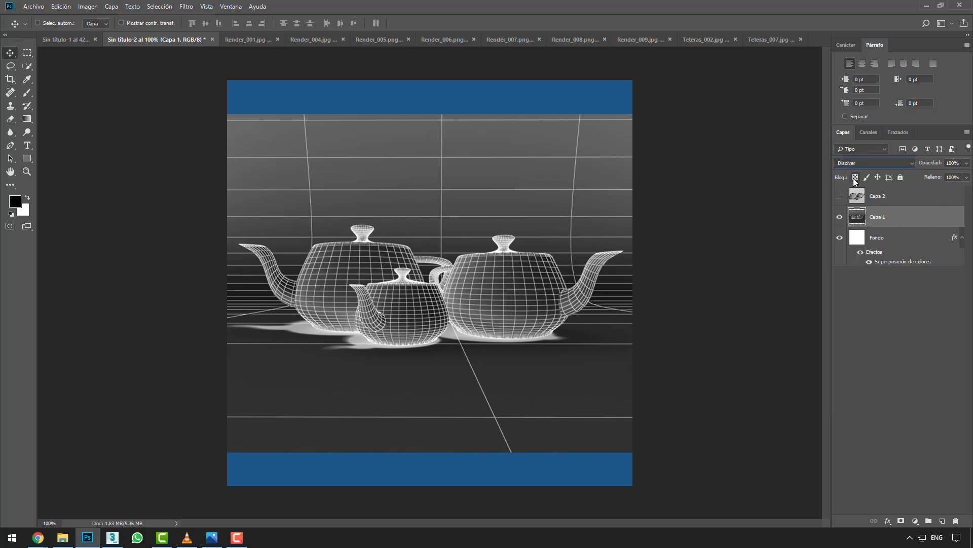
click(853, 165)
click(854, 172)
scroll(853, 165, down, 1)
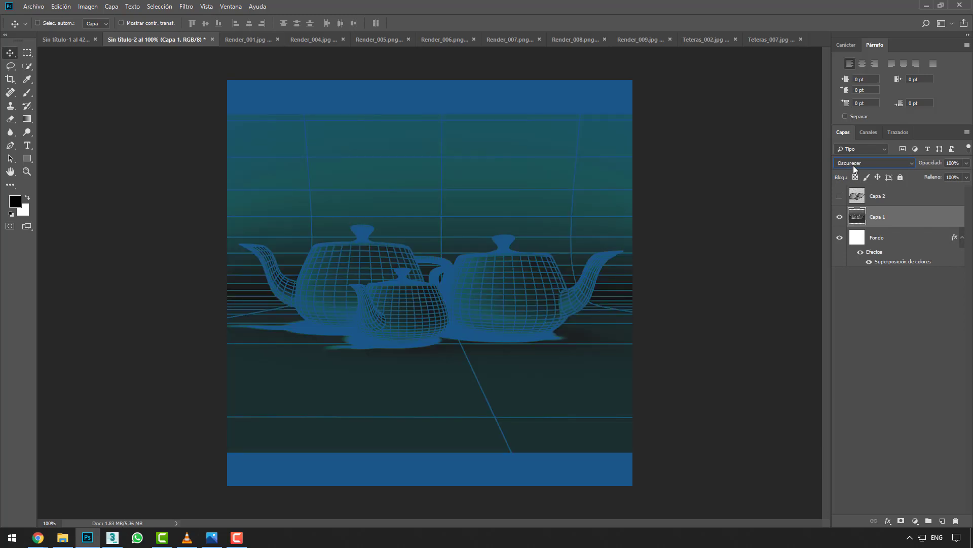
scroll(853, 165, down, 1)
scroll(853, 165, down, 1)
scroll(853, 165, down, 1)
scroll(855, 167, down, 1)
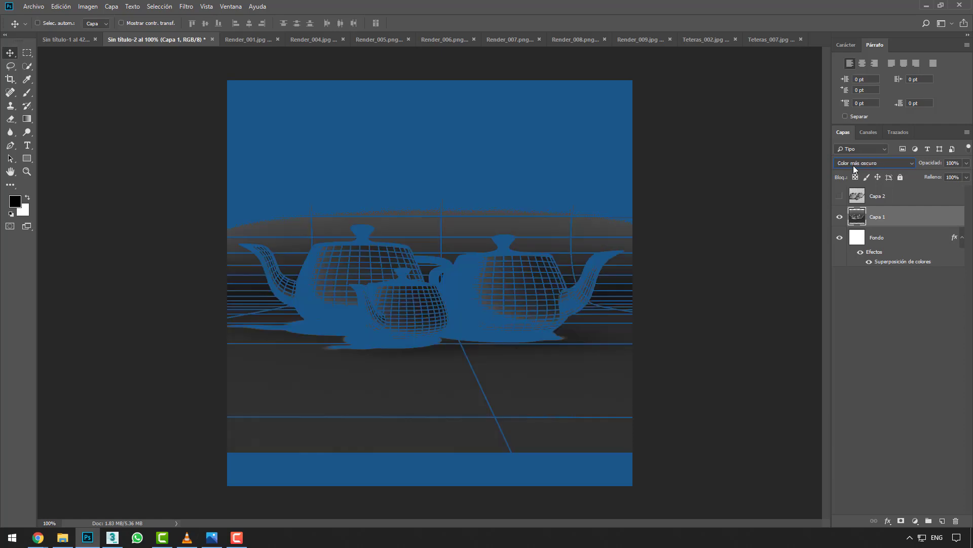
scroll(854, 168, down, 1)
scroll(854, 168, down, 1)
scroll(853, 165, down, 1)
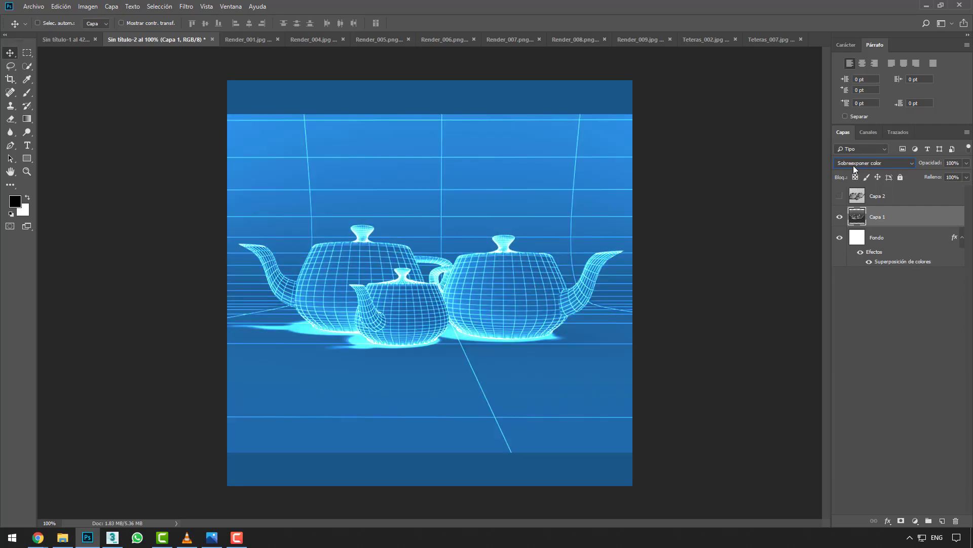
scroll(854, 165, down, 1)
scroll(853, 166, down, 1)
scroll(854, 165, down, 1)
scroll(854, 165, up, 2)
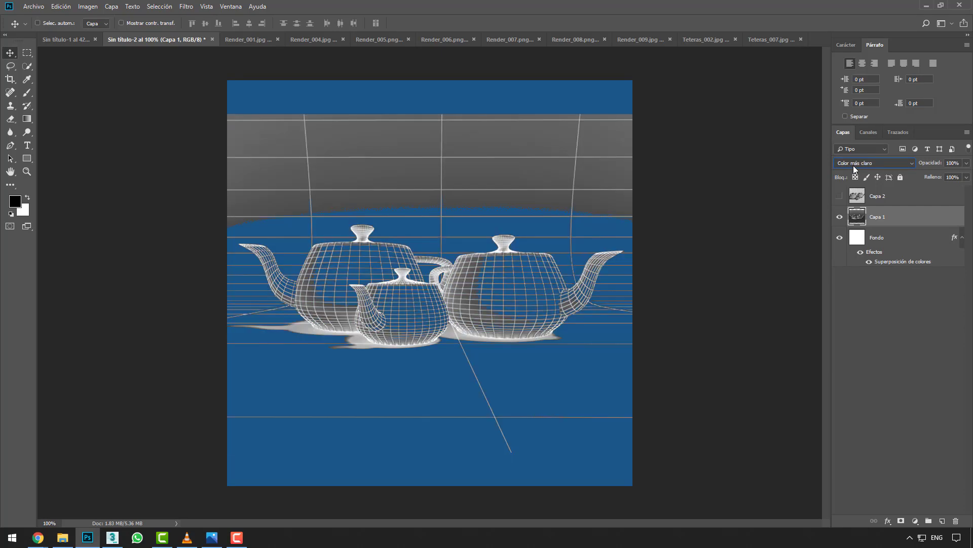
scroll(854, 165, up, 1)
scroll(853, 166, up, 1)
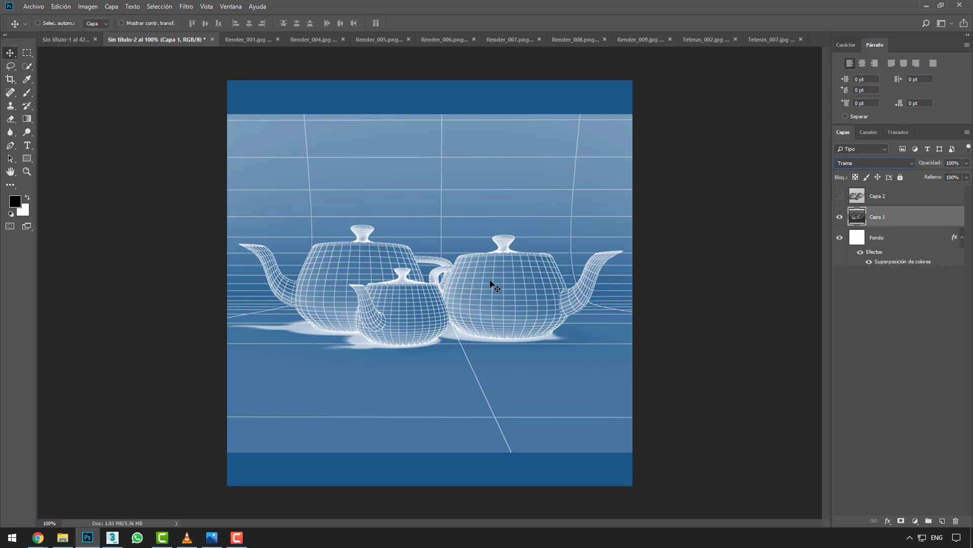
click(855, 169)
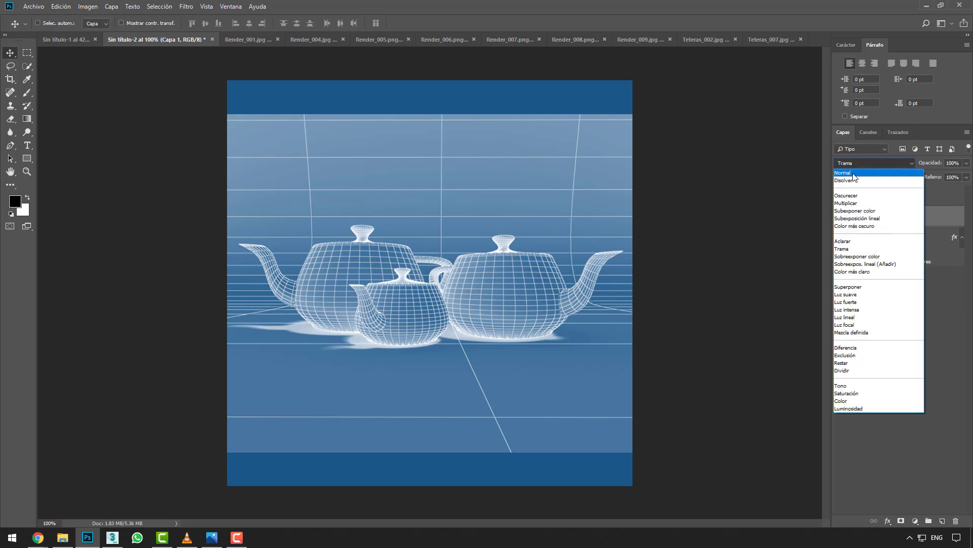
click(855, 173)
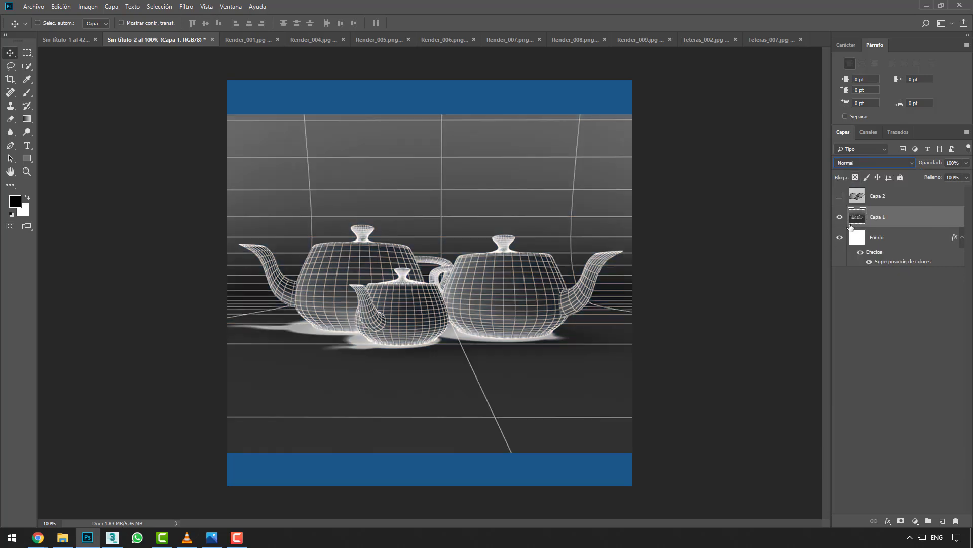
Apply Camera Raw to Capa 1: Shadows -93, Blacks -84, Highlights +78, Whites +75, lower Exposure
click(185, 7)
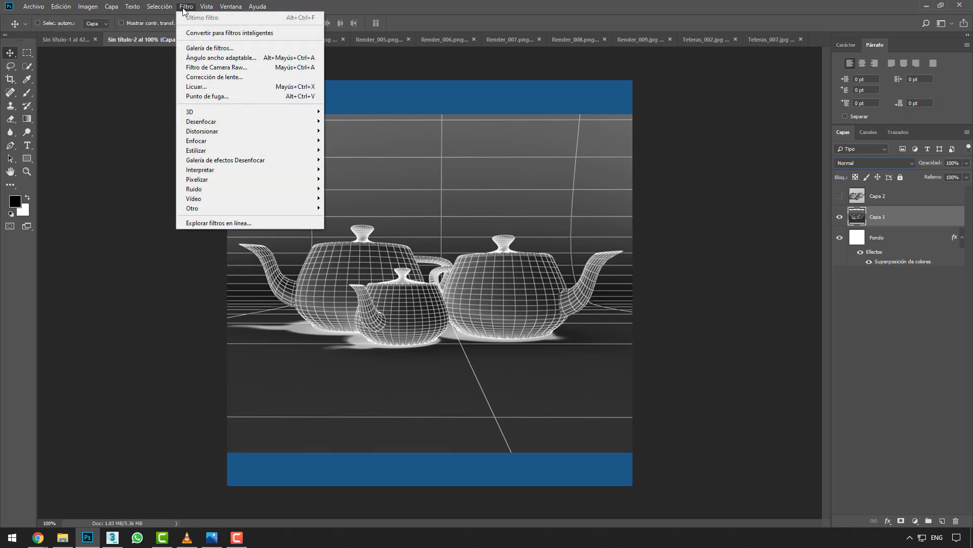
click(224, 68)
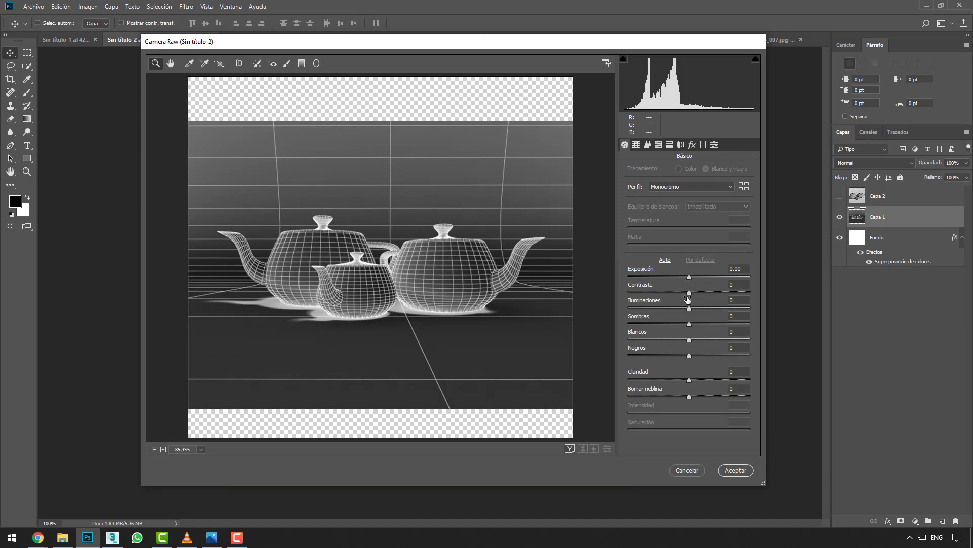
drag(689, 325, 632, 323)
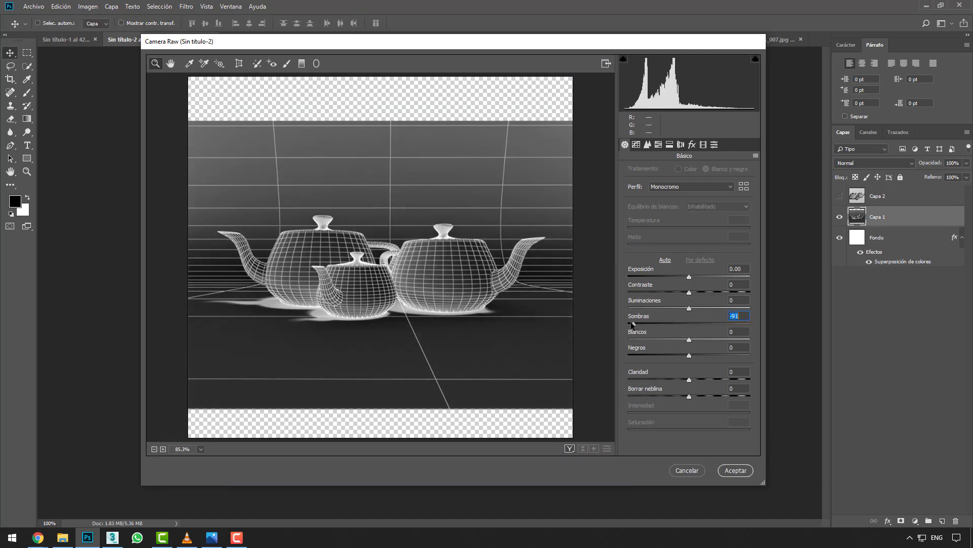
drag(689, 354, 683, 355)
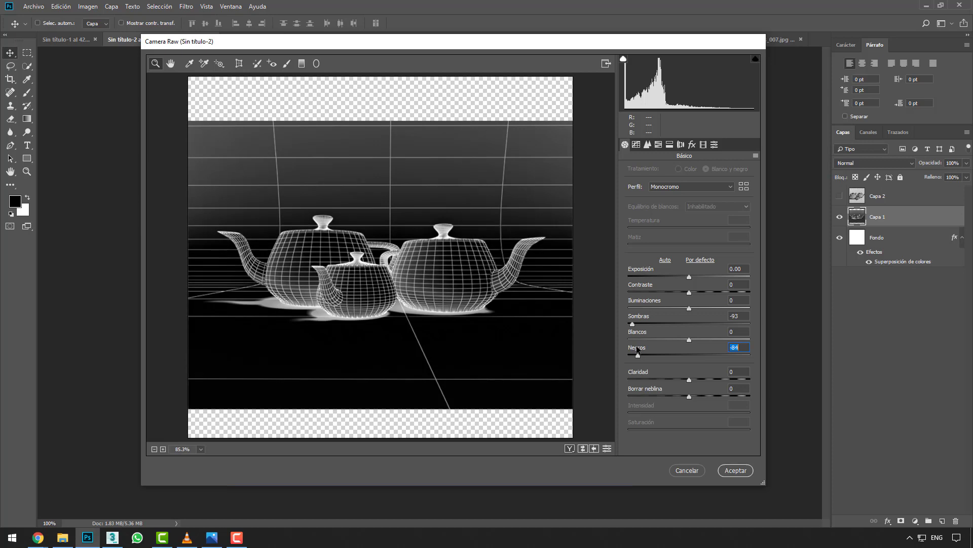
drag(689, 308, 737, 310)
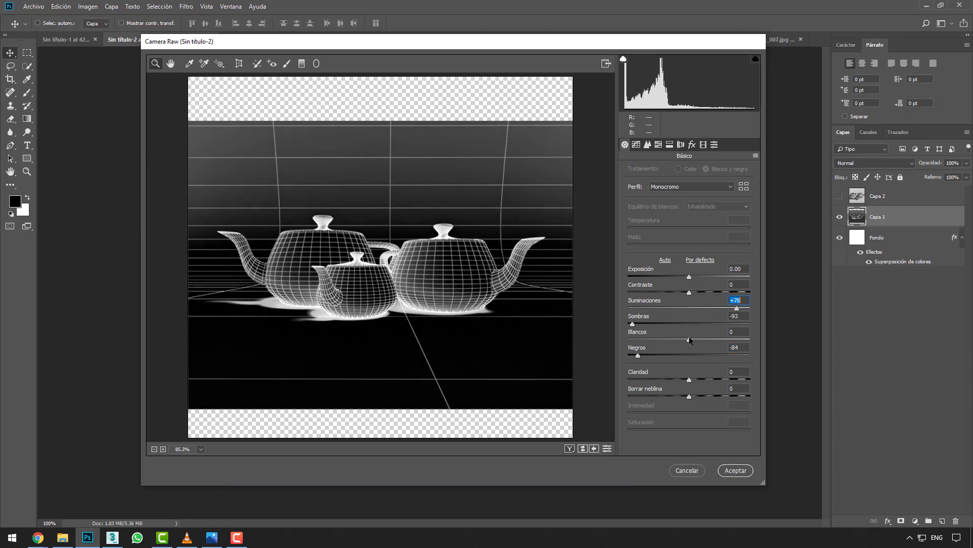
drag(689, 339, 734, 339)
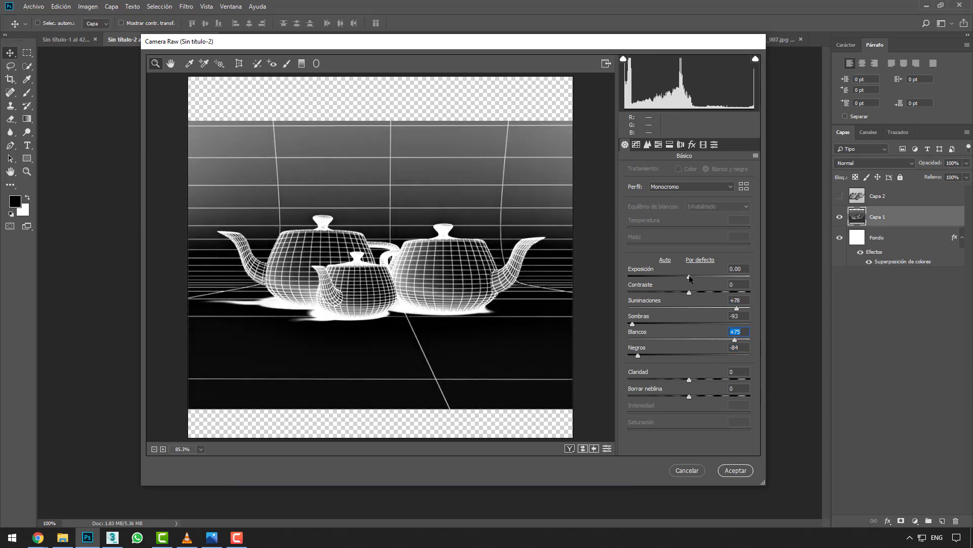
mouse_move(689, 276)
mouse_down()
mouse_move(656, 277)
mouse_move(665, 275)
mouse_up()
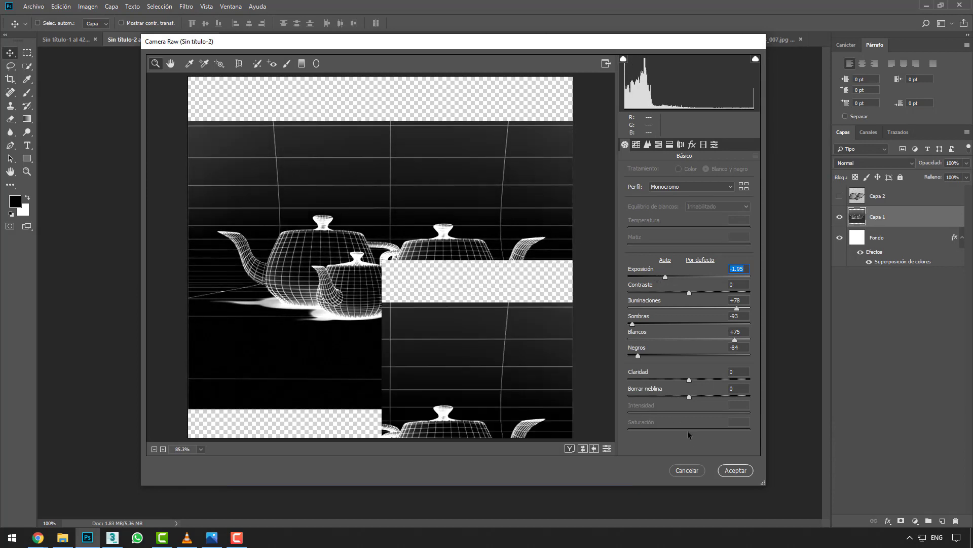
click(739, 470)
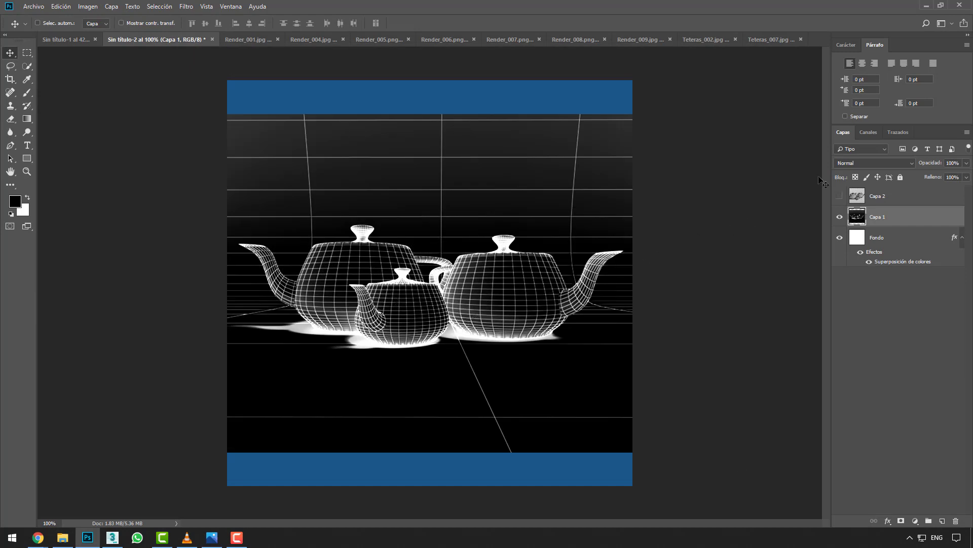
click(854, 164)
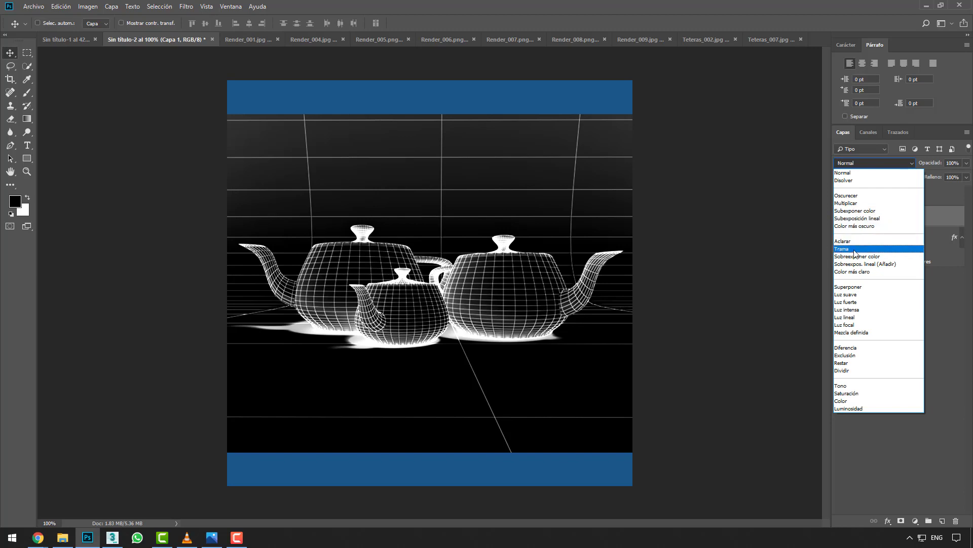
Set Capa 1's blend mode to Trama
click(854, 249)
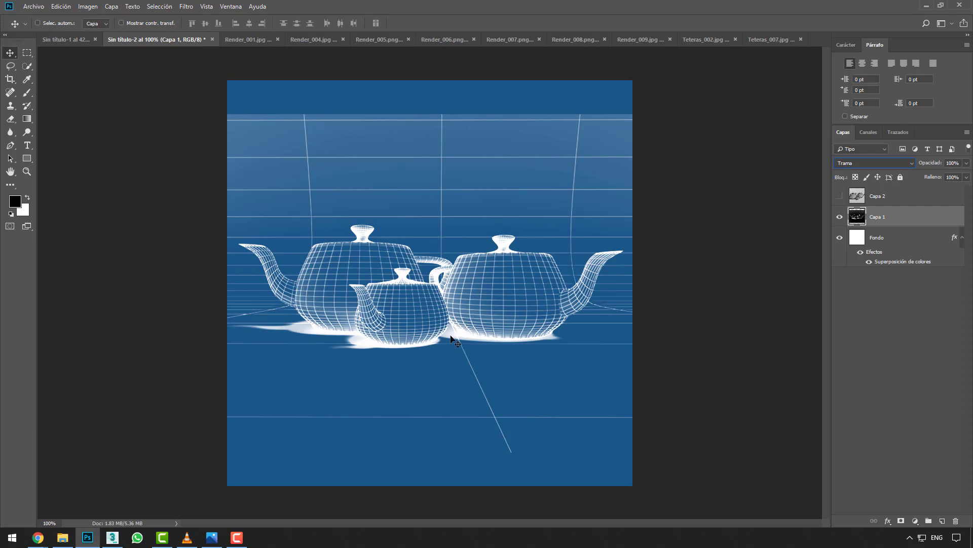
Hide Capa 1, then show and select the Capa 2 teapot layer
click(839, 217)
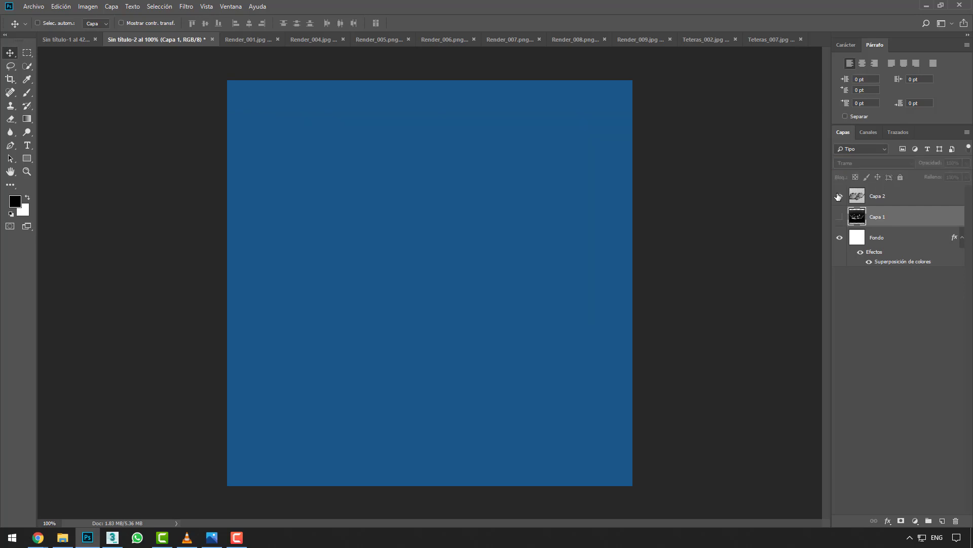
click(840, 196)
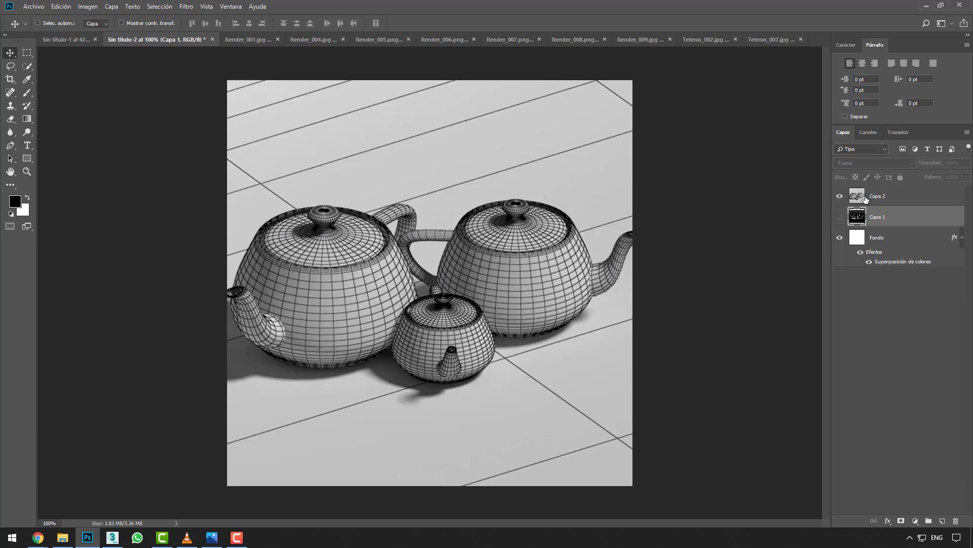
click(875, 198)
Scale Capa 2 to 78.23% centred on the canvas, invert it, and open Camera Raw
key(ctrl+t)
key(ctrl+0)
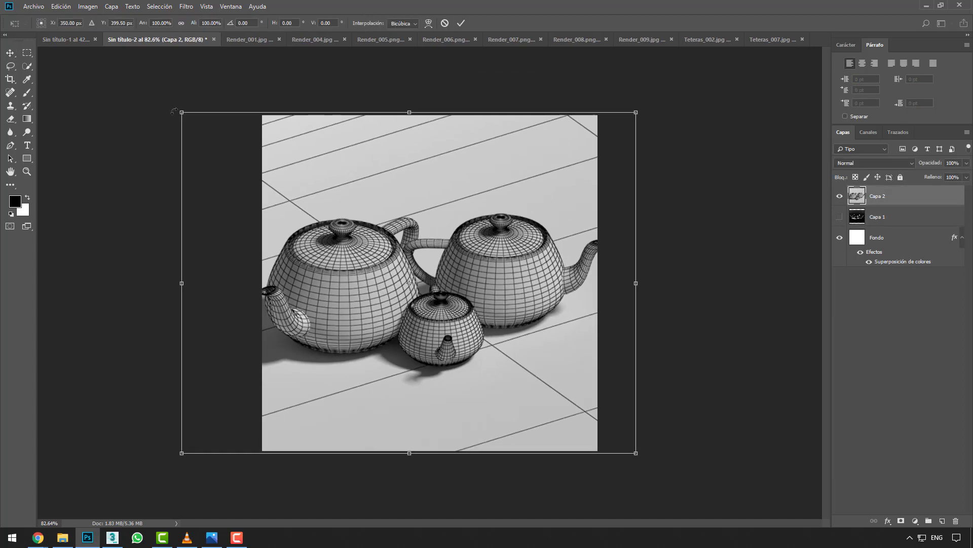
drag(180, 115, 283, 185)
drag(373, 239, 342, 203)
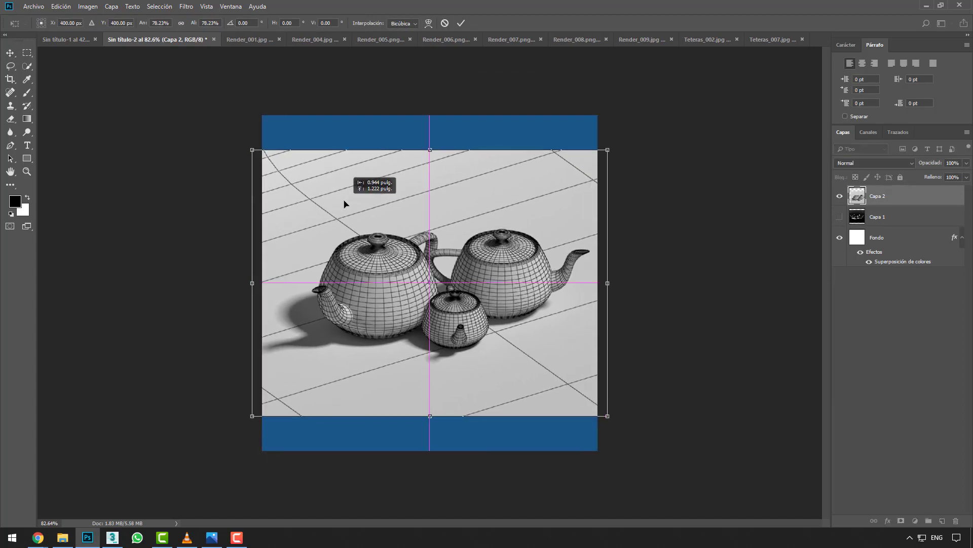
key(Return)
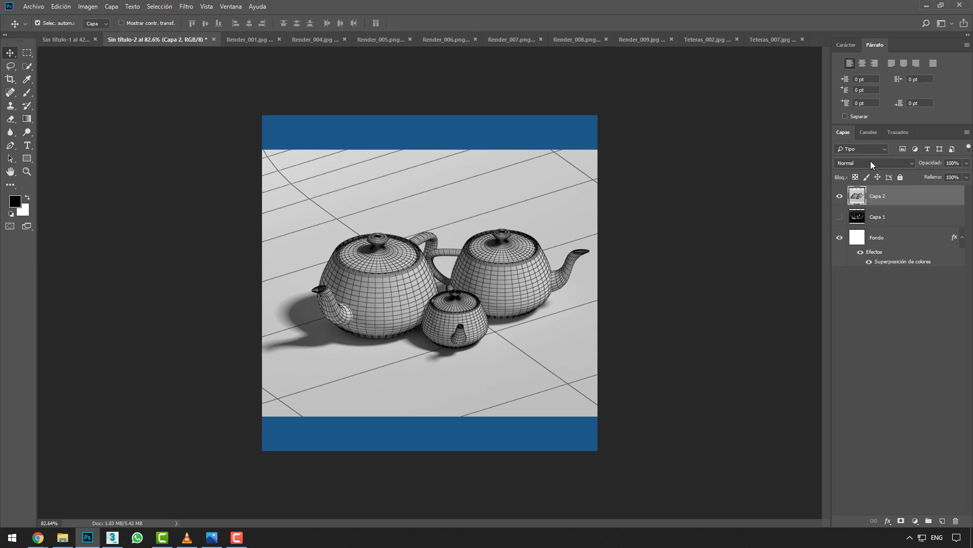
key(ctrl+i)
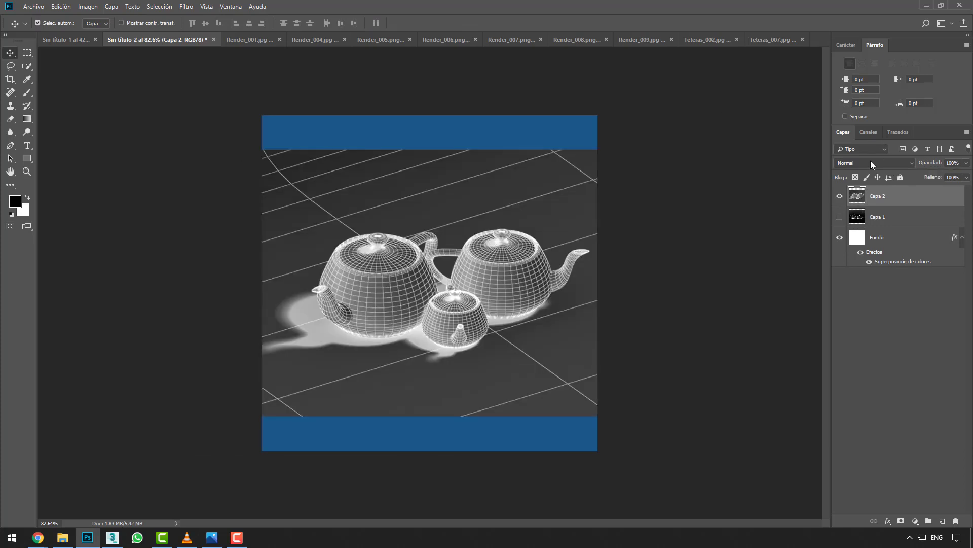
key(ctrl+shift+a)
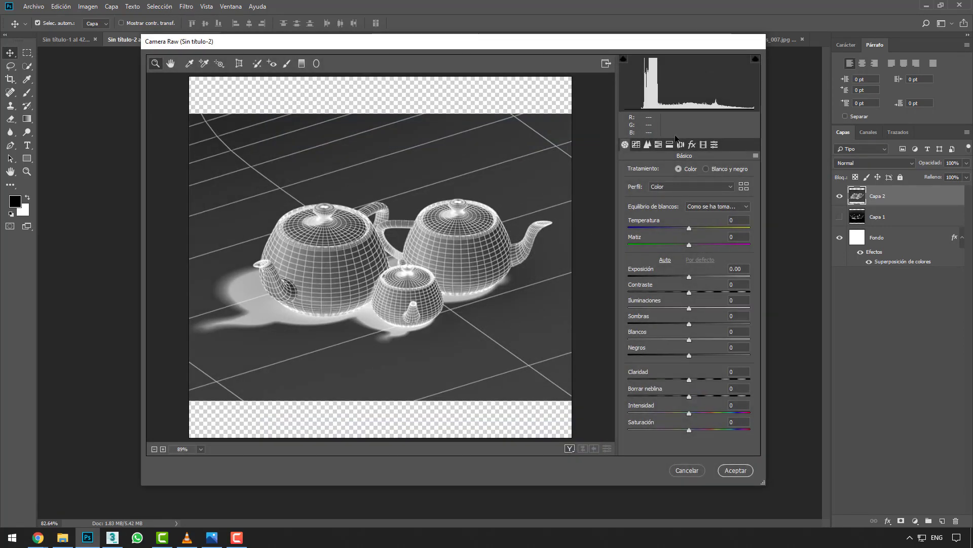
Apply Camera Raw to Capa 2: exposure -1.35, contrast +51, shadows -73, blacks -57, whites +48
click(686, 471)
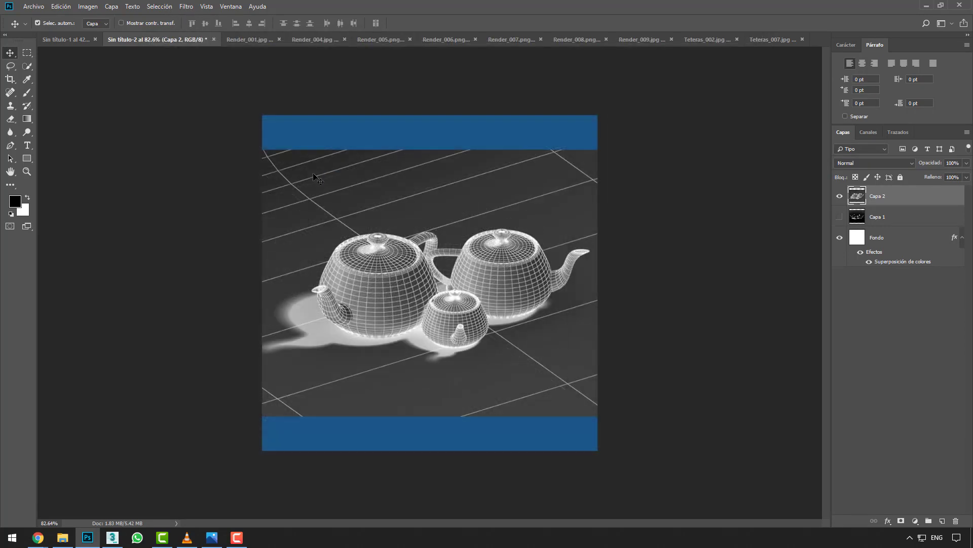
click(186, 6)
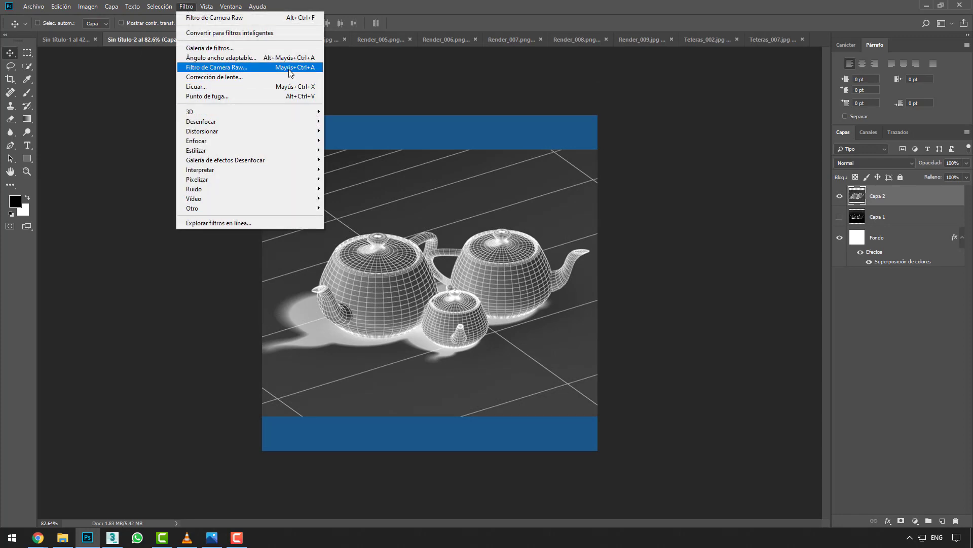
click(313, 69)
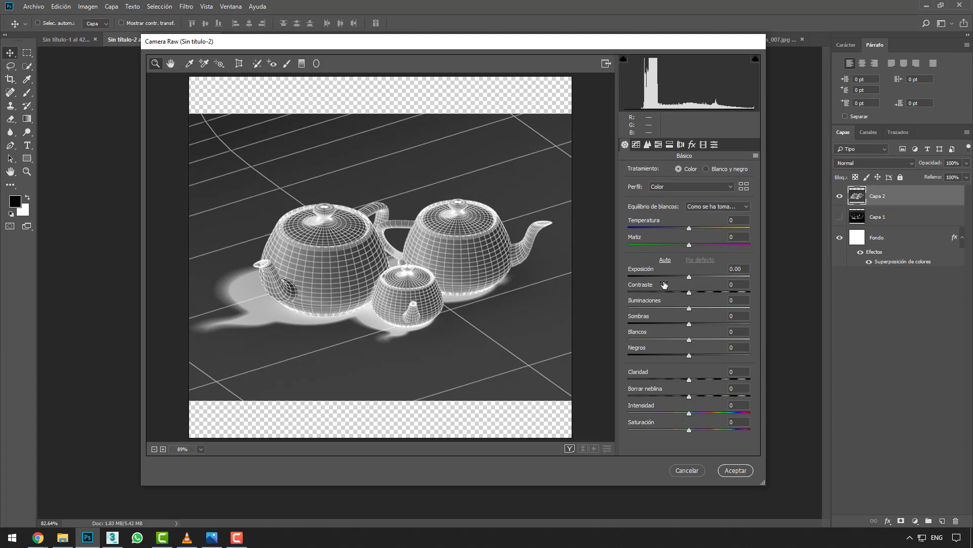
mouse_move(689, 277)
mouse_down()
mouse_move(672, 276)
mouse_move(720, 293)
mouse_up()
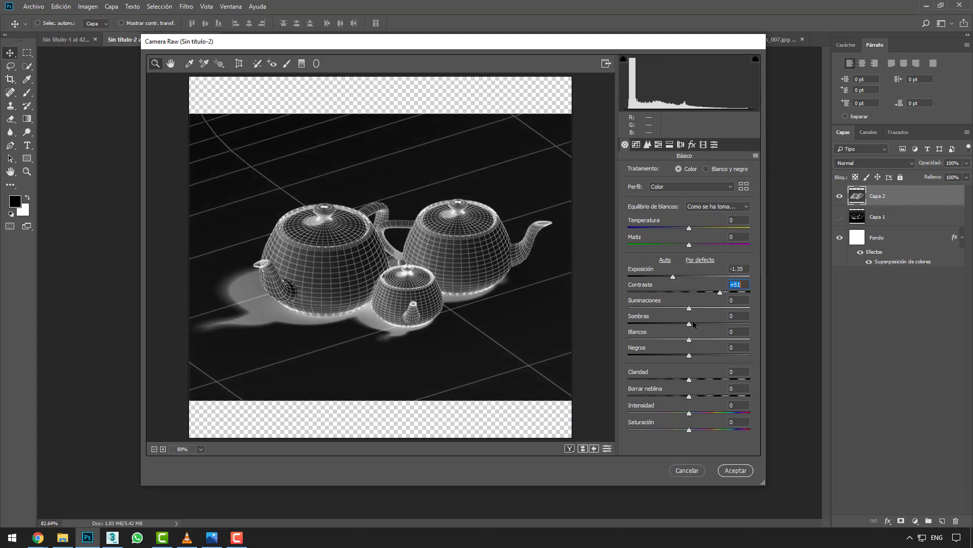
drag(689, 323, 644, 324)
mouse_move(689, 355)
mouse_down()
mouse_move(655, 355)
mouse_move(718, 339)
mouse_up()
drag(689, 308, 716, 308)
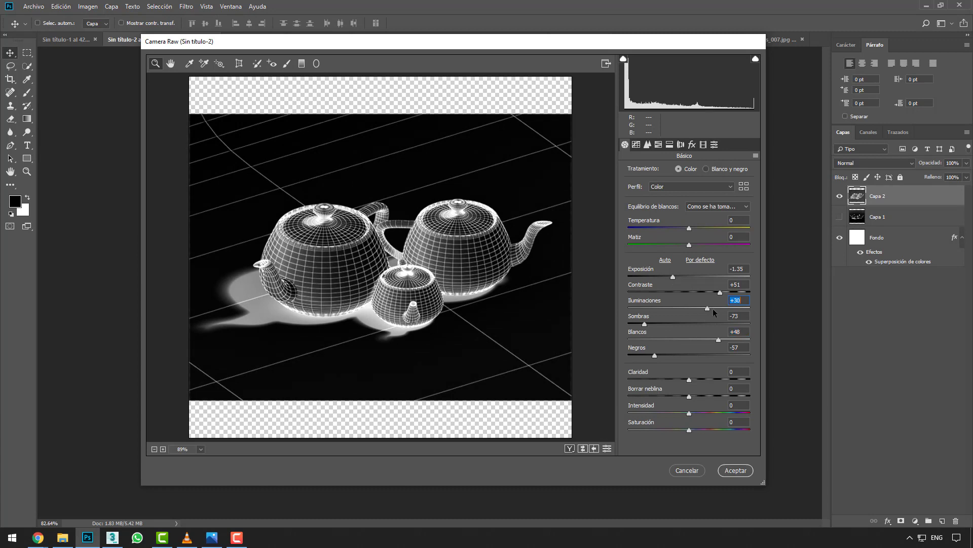
click(739, 470)
Set Capa 2 to Trama blend mode, hide it, and switch to Render_001.jpg
click(872, 163)
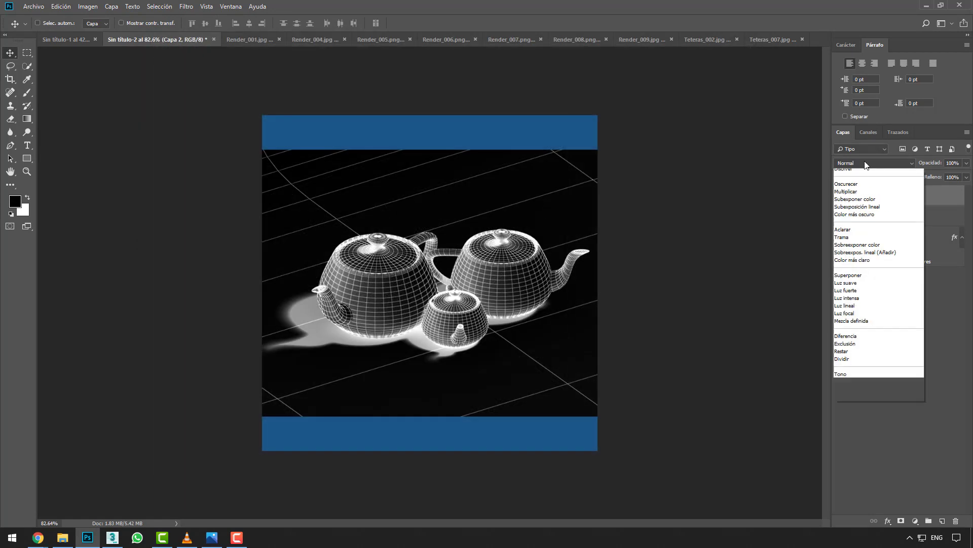
click(865, 249)
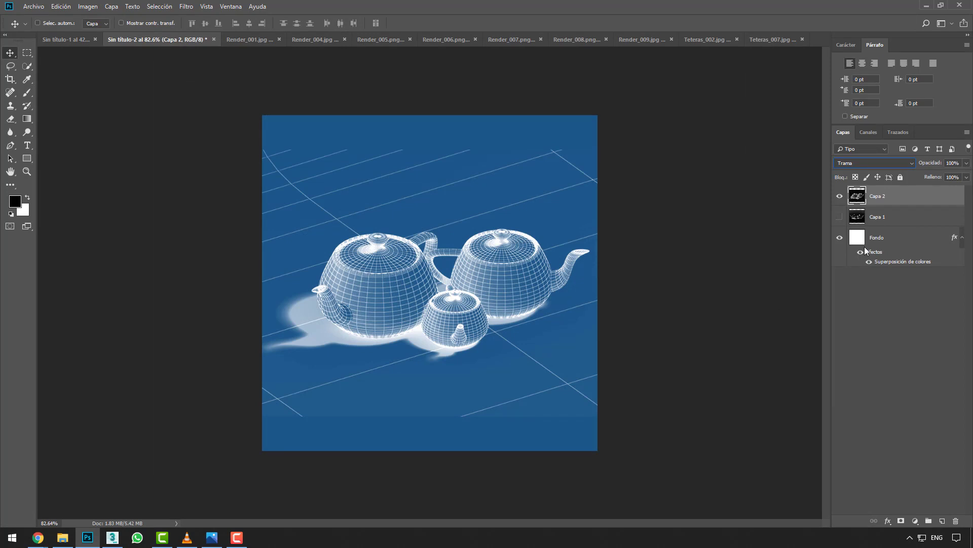
click(841, 198)
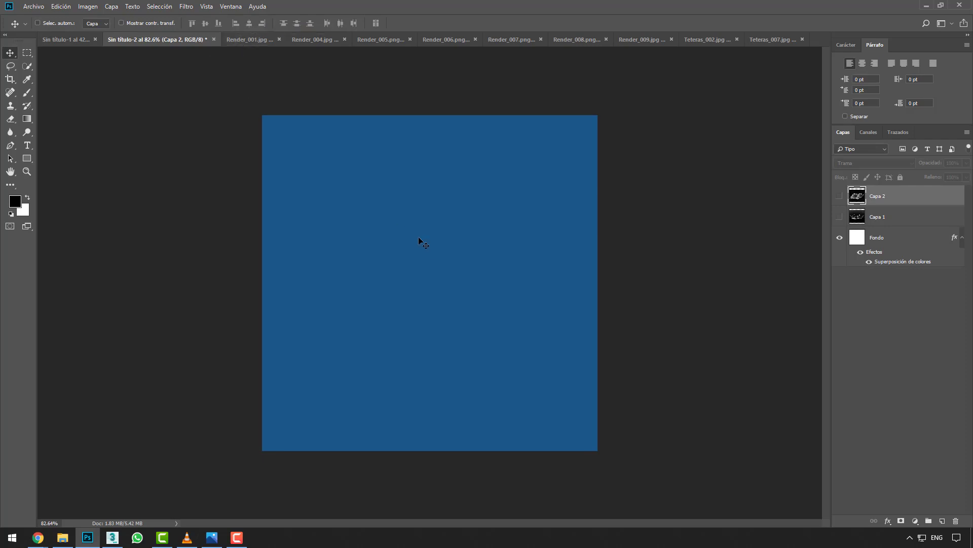
click(260, 42)
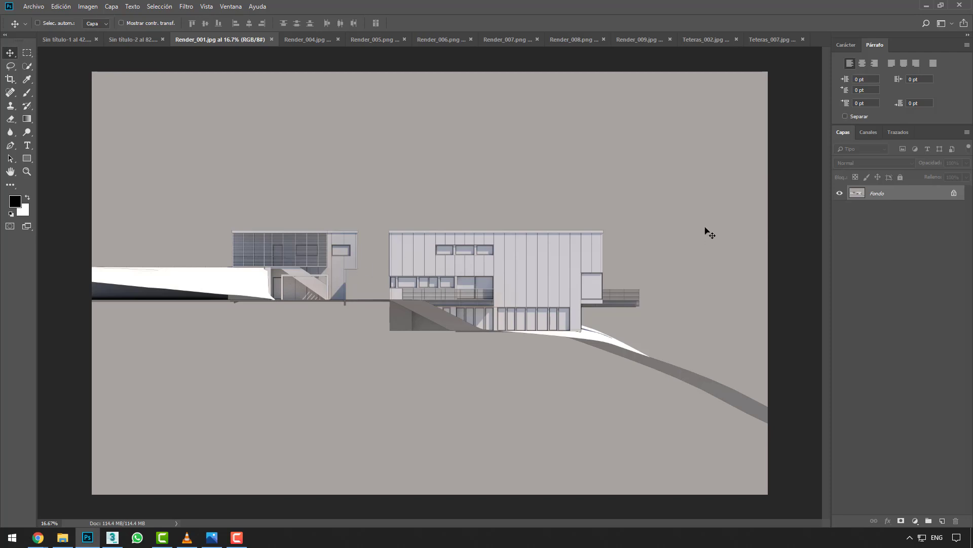
Duplicate Fondo into a visible Capa 1 layer and pick the Pen tool
key(ctrl+j)
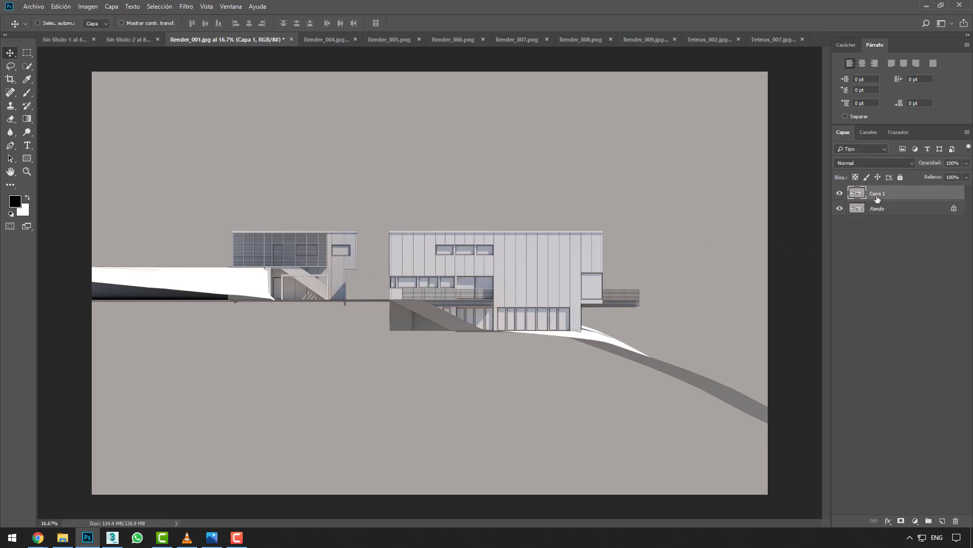
click(840, 197)
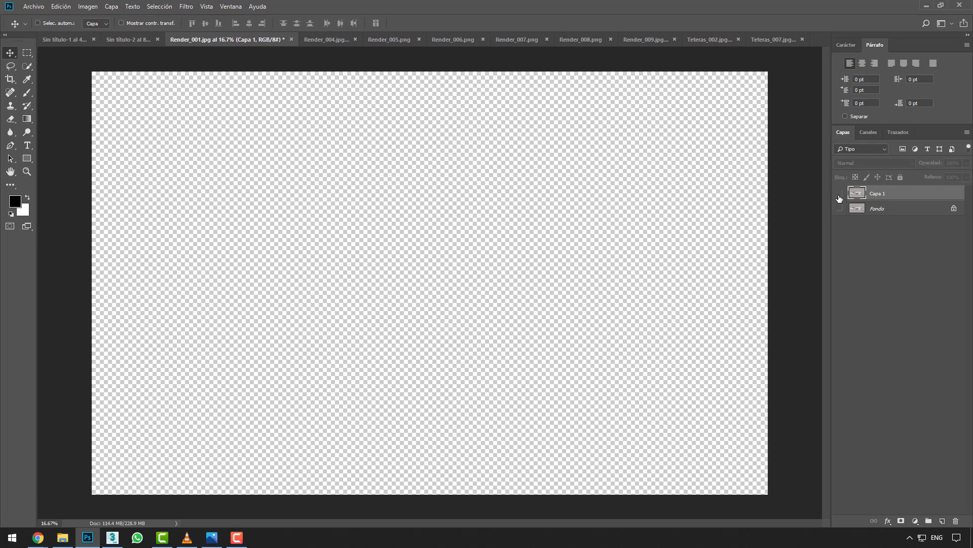
click(839, 195)
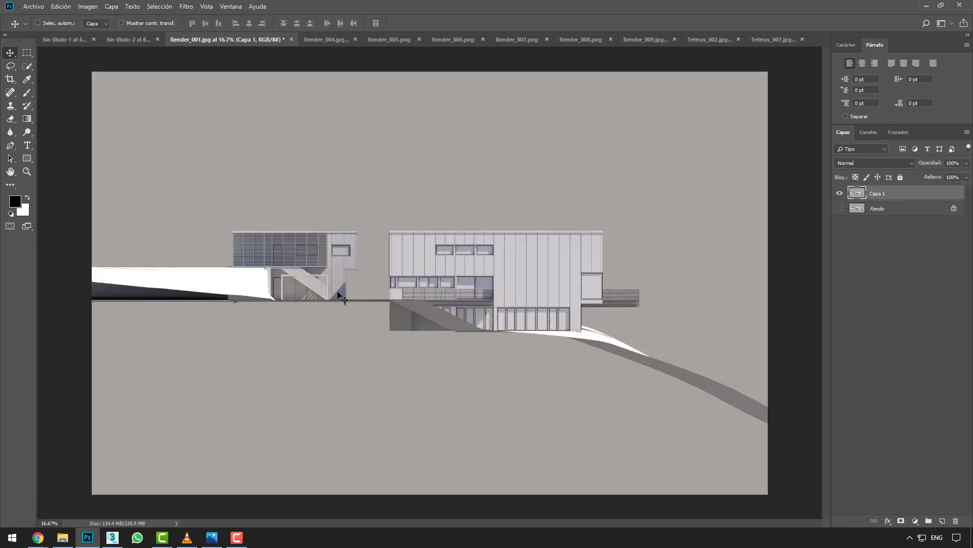
click(11, 147)
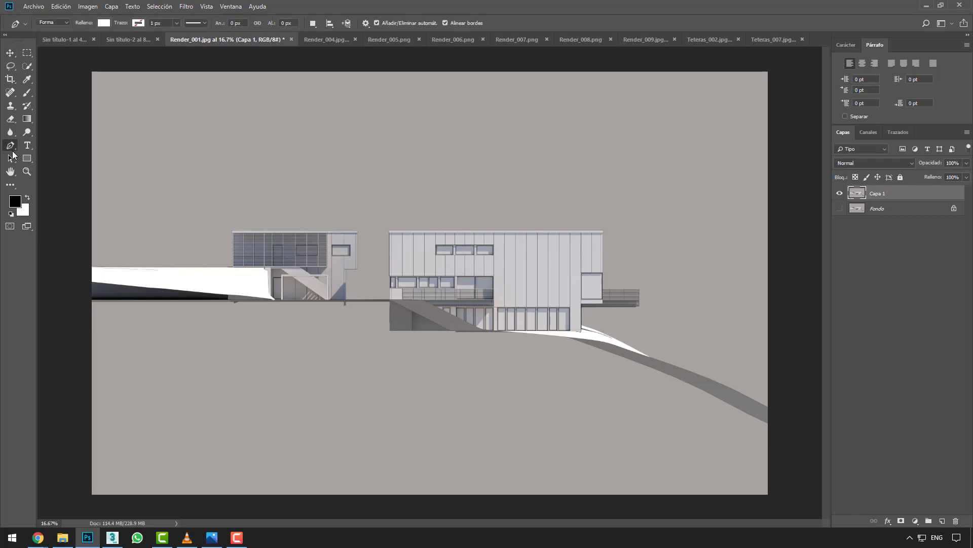
Start the white pen shape with anchors at the wall edge and ledge corner
click(67, 24)
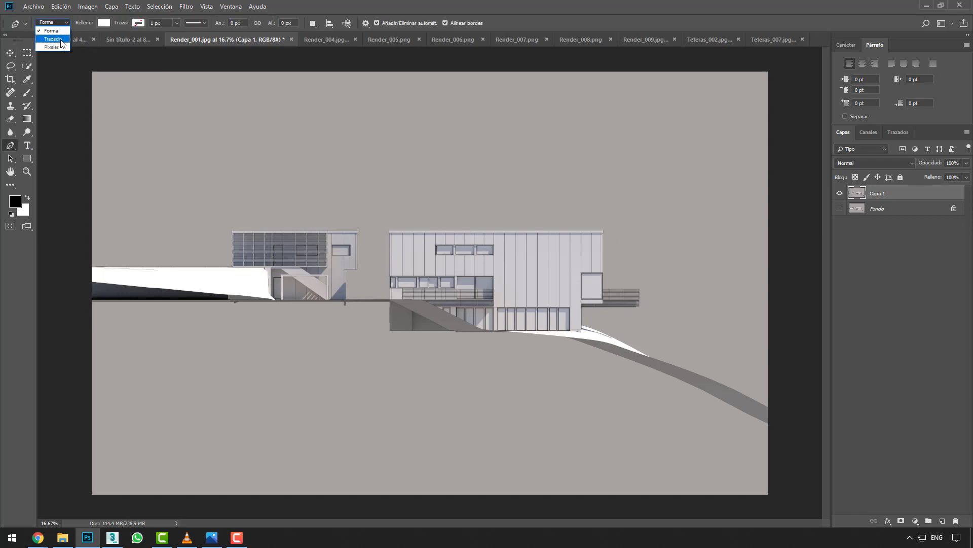
alt+scroll(304, 337, up, 2)
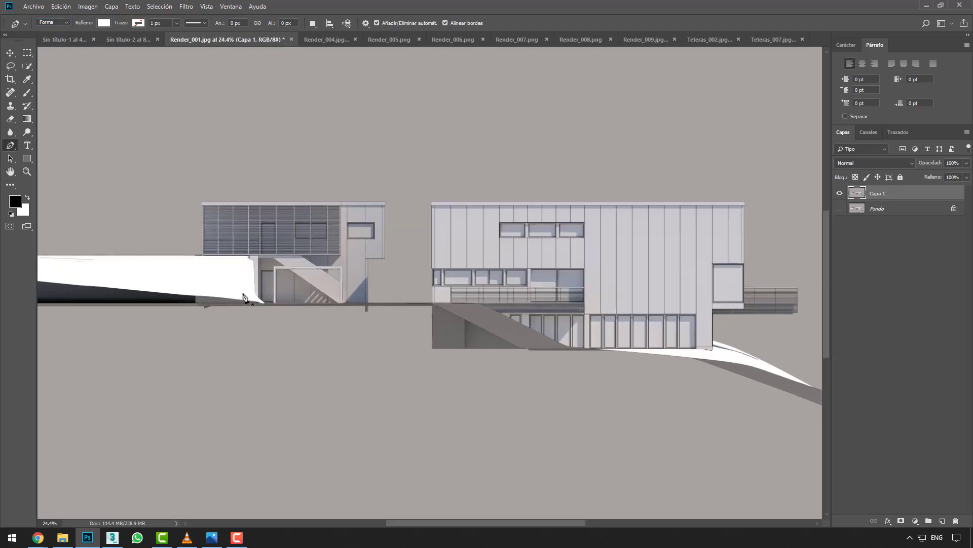
alt+scroll(167, 272, up, 1)
alt+scroll(207, 249, down, 1)
alt+scroll(206, 249, down, 2)
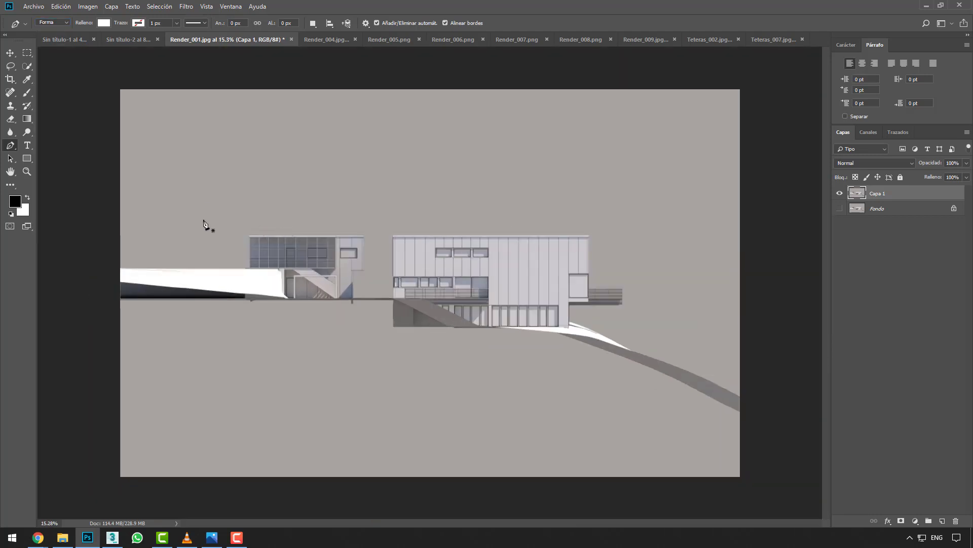
alt+scroll(238, 239, up, 2)
alt+scroll(183, 238, up, 2)
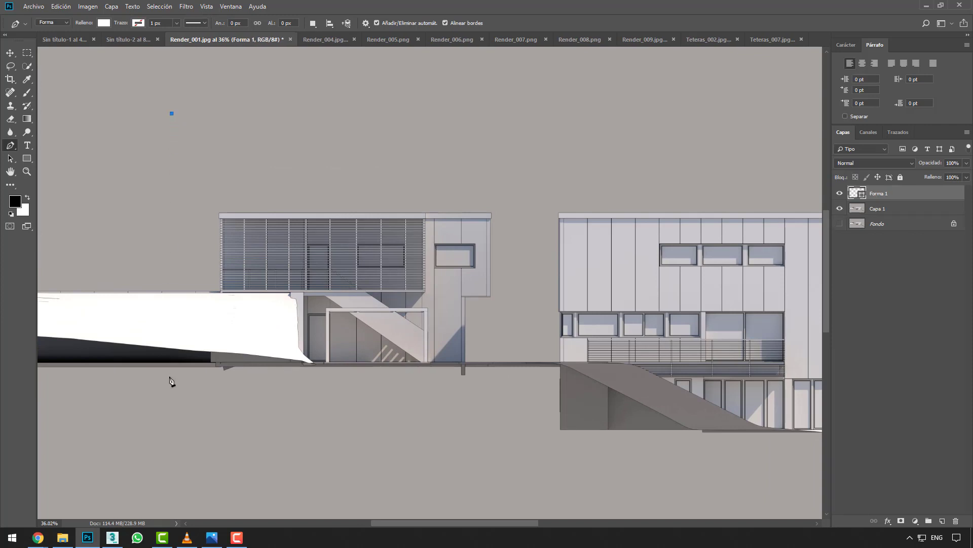
alt+scroll(152, 303, up, 2)
alt+scroll(190, 298, up, 2)
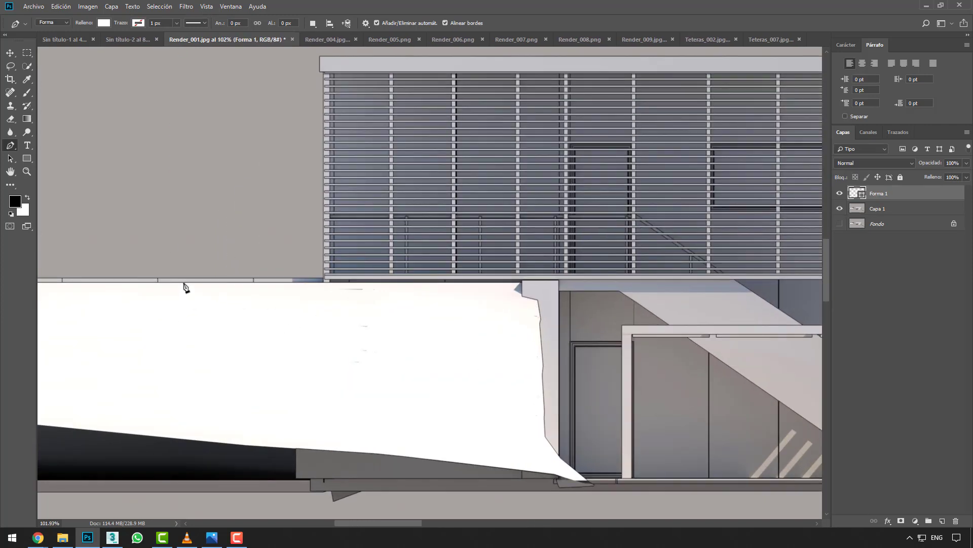
click(185, 281)
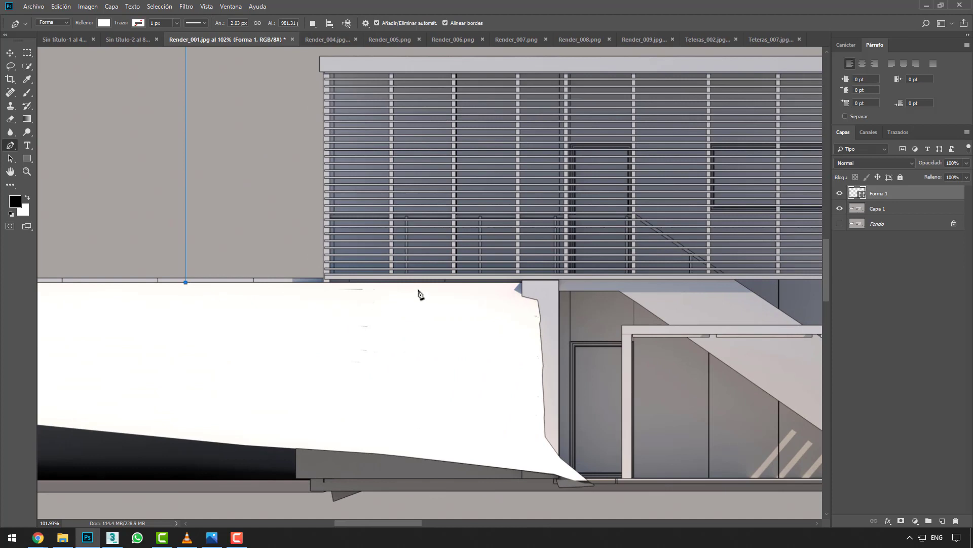
alt+scroll(451, 287, up, 2)
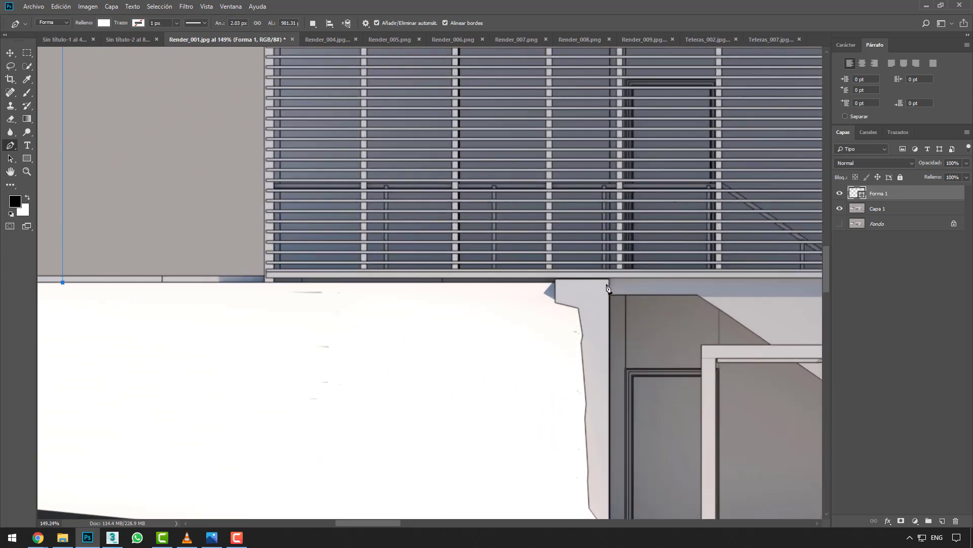
click(607, 283)
alt+scroll(607, 288, down, 2)
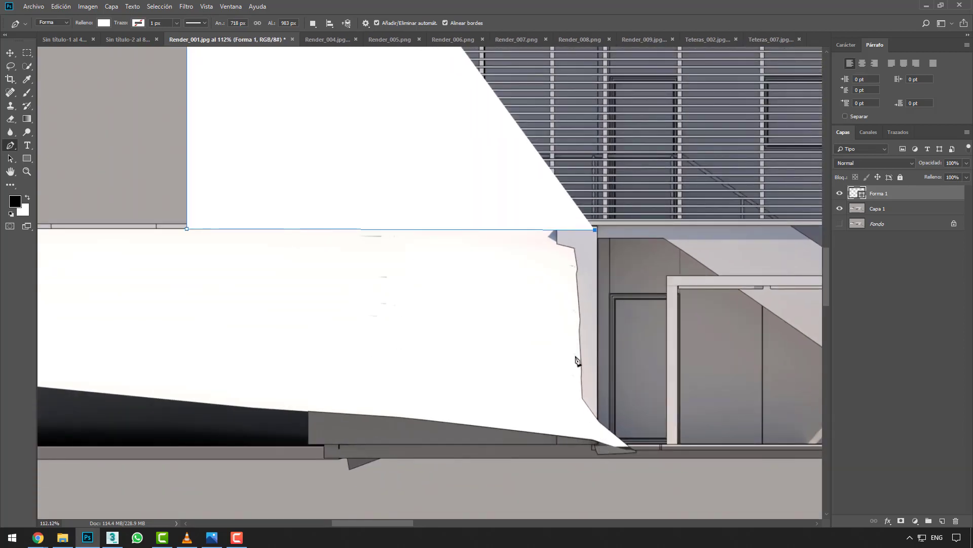
alt+scroll(559, 236, up, 3)
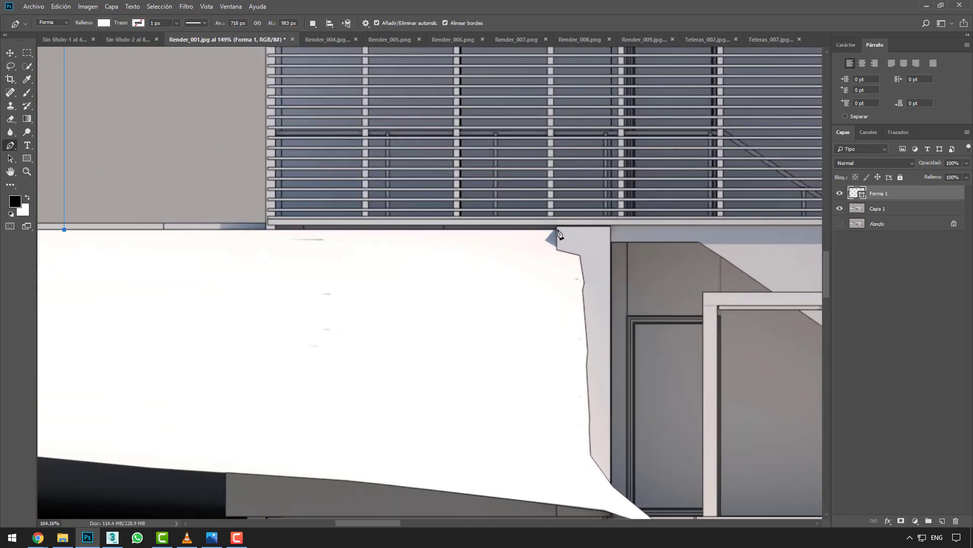
Trace the terrain edge through the notch where it meets the wall
click(537, 230)
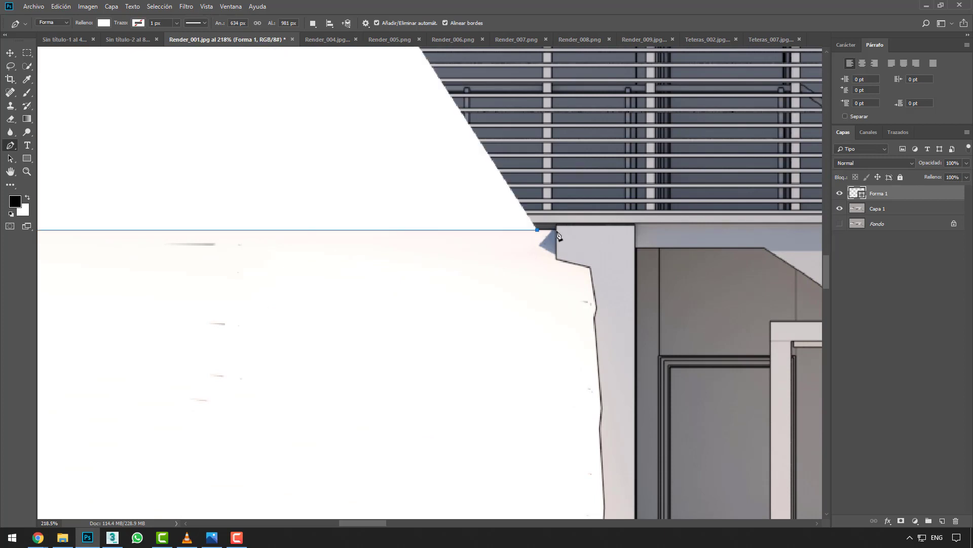
click(556, 230)
click(555, 258)
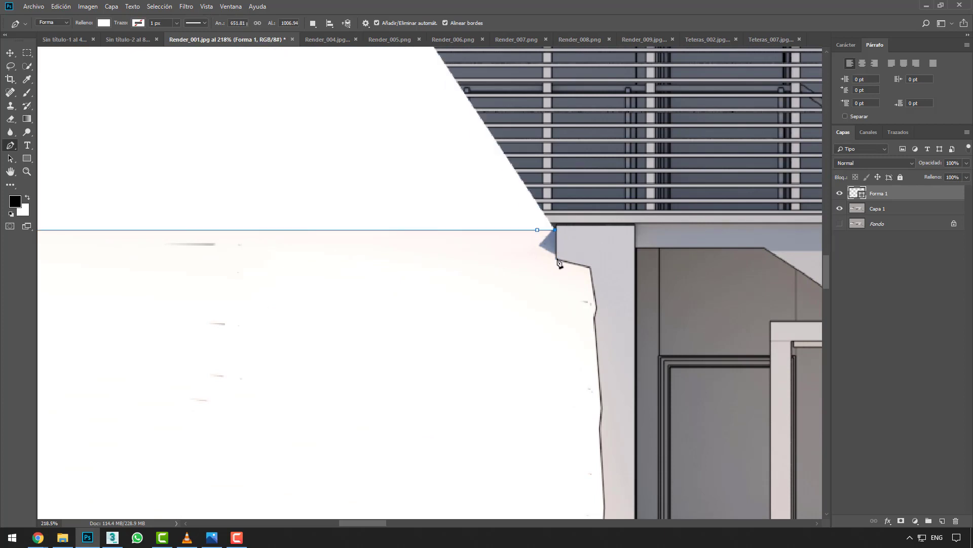
click(592, 269)
click(597, 309)
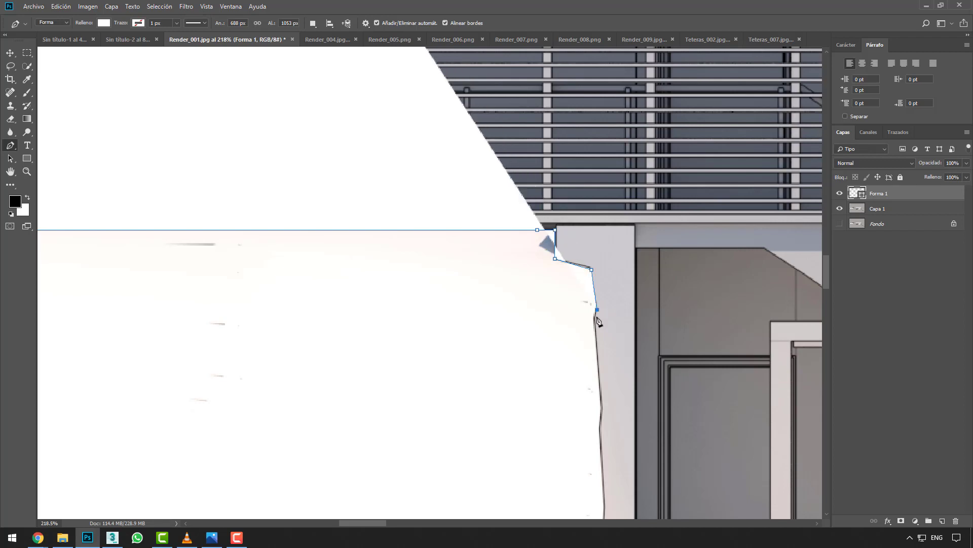
alt+scroll(596, 322, down, 1)
alt+scroll(597, 322, down, 1)
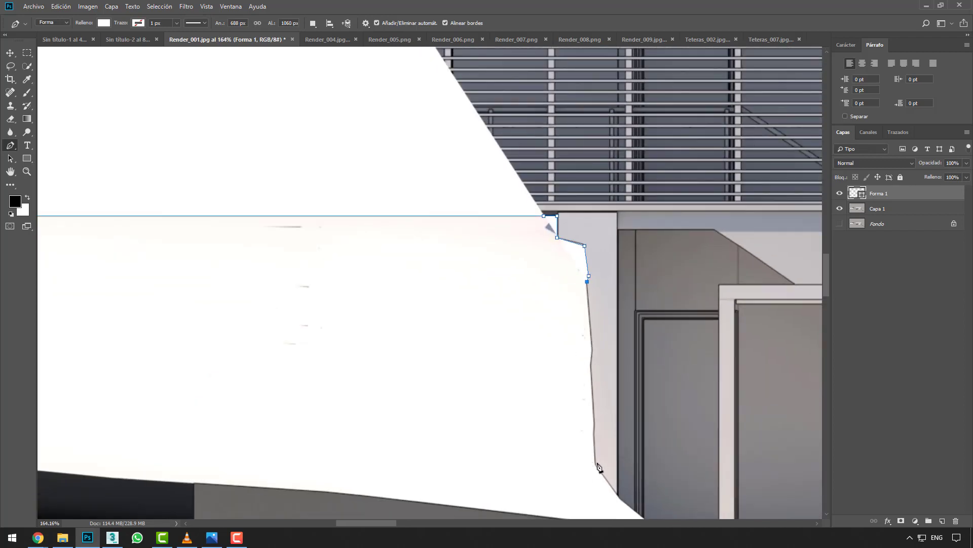
Extend the outline down the terrain edge to its lower corner and bottom tip
click(596, 464)
alt+scroll(583, 446, up, 1)
alt+scroll(526, 382, up, 1)
alt+scroll(558, 420, up, 1)
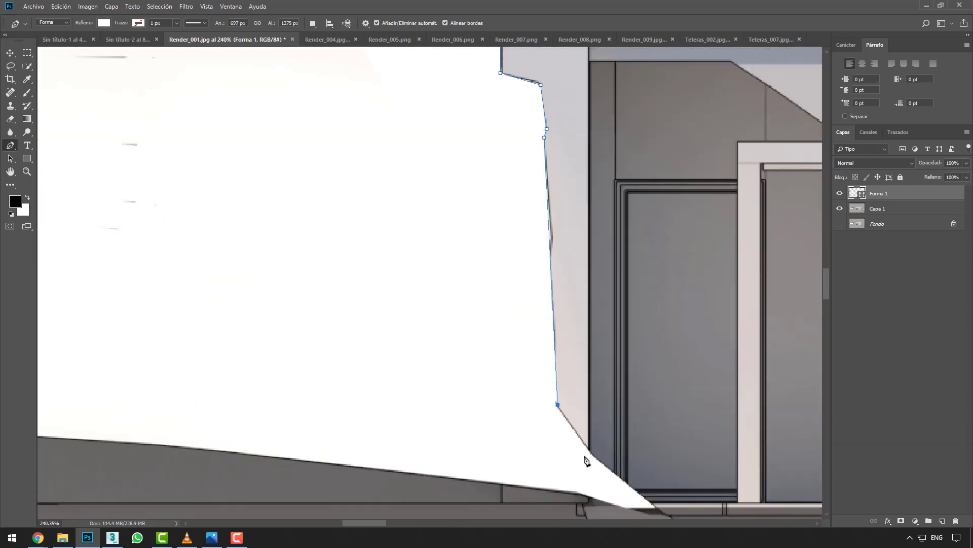
click(591, 454)
alt+scroll(609, 469, up, 1)
alt+scroll(619, 476, up, 1)
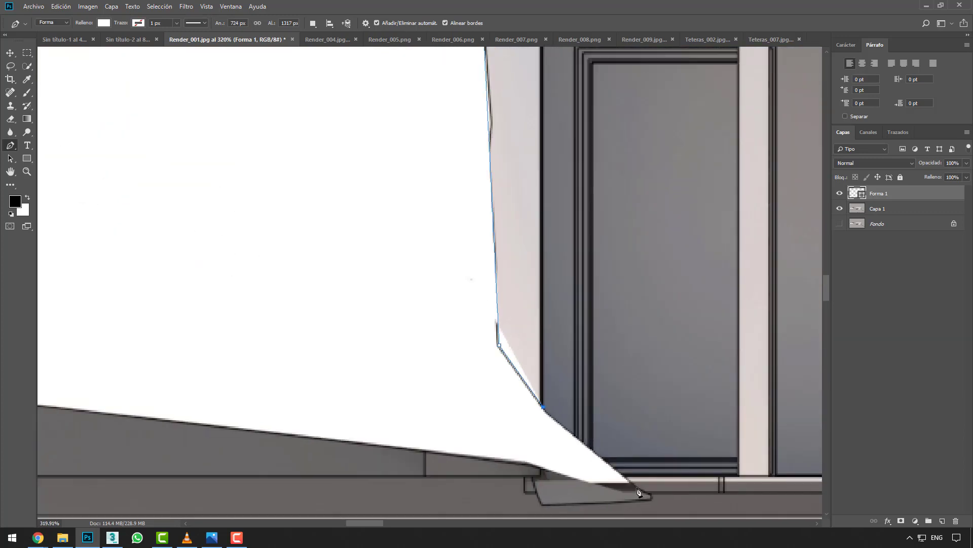
click(635, 487)
alt+scroll(558, 416, down, 5)
alt+scroll(471, 363, down, 5)
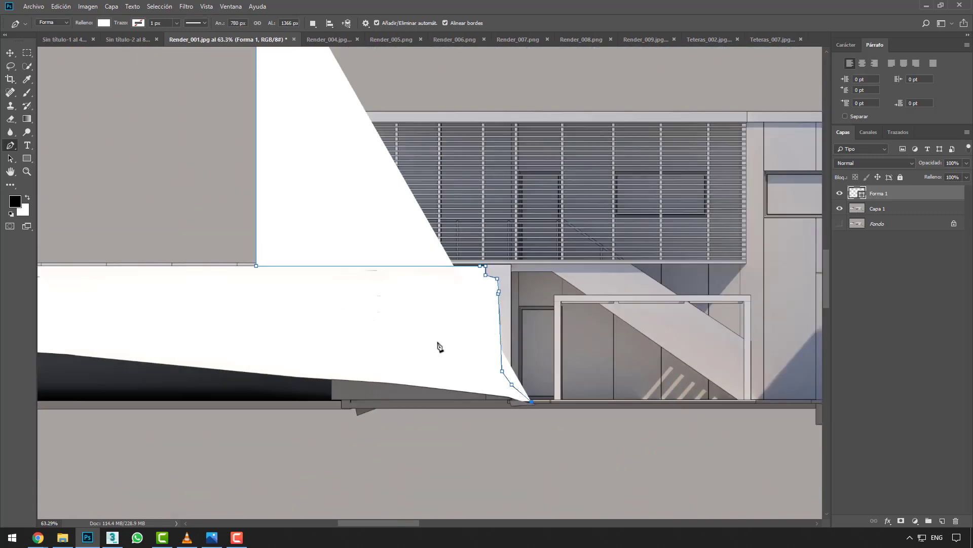
alt+scroll(452, 357, down, 4)
shift+scroll(447, 355, right, 2)
alt+scroll(765, 383, up, 2)
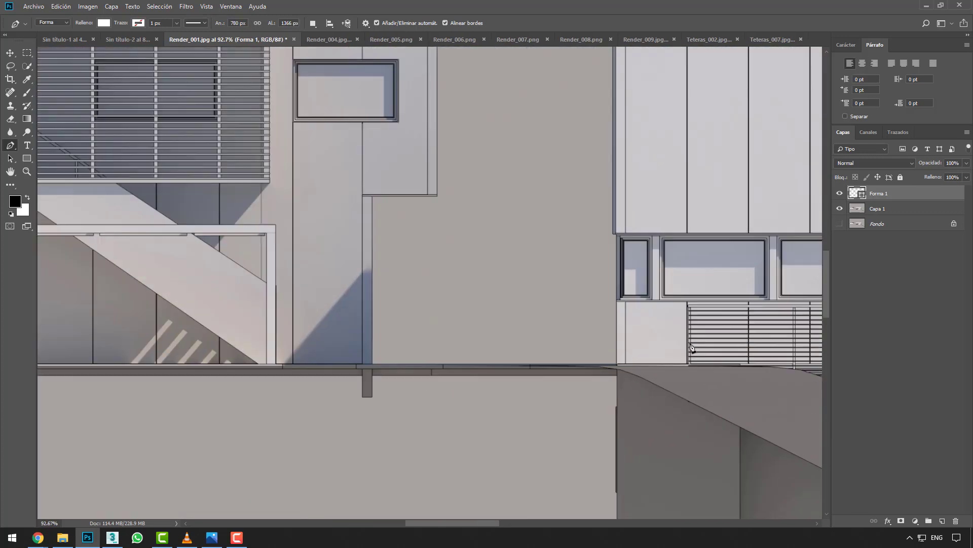
alt+scroll(781, 379, up, 2)
Continue the outline along the terrain edge, curving it around the slope's bend
click(781, 380)
alt+scroll(634, 345, down, 2)
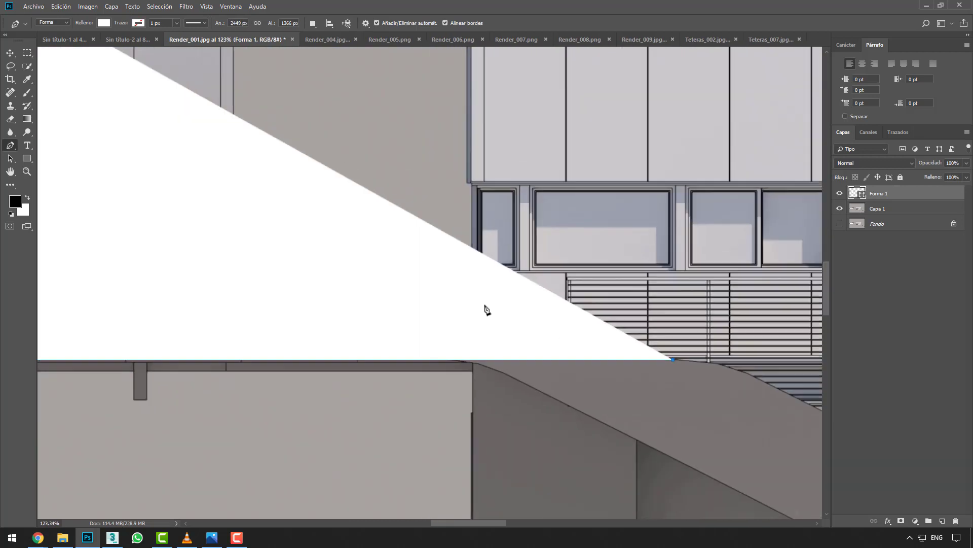
alt+scroll(421, 274, down, 2)
alt+scroll(507, 304, up, 1)
alt+scroll(532, 314, up, 2)
alt+scroll(516, 302, up, 2)
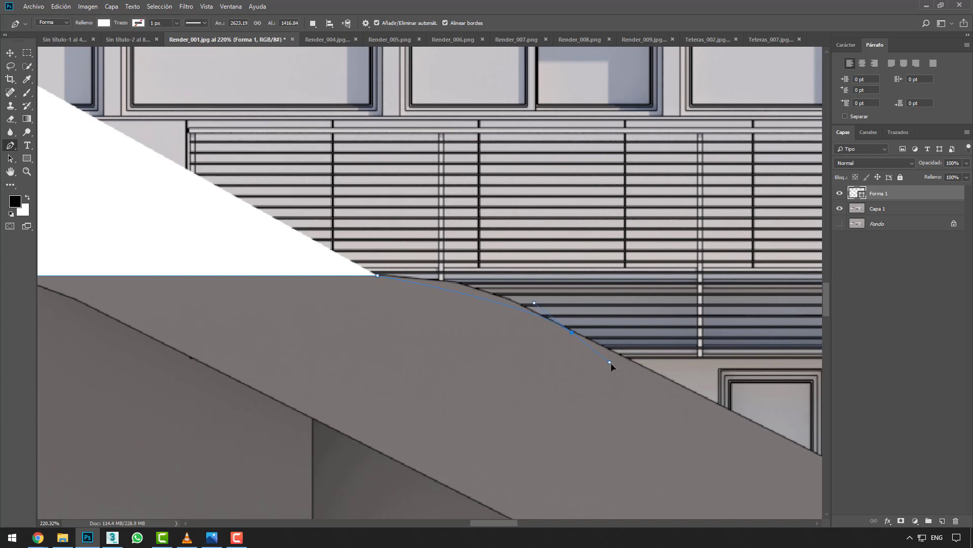
drag(611, 366, 661, 397)
alt+scroll(474, 289, down, 2)
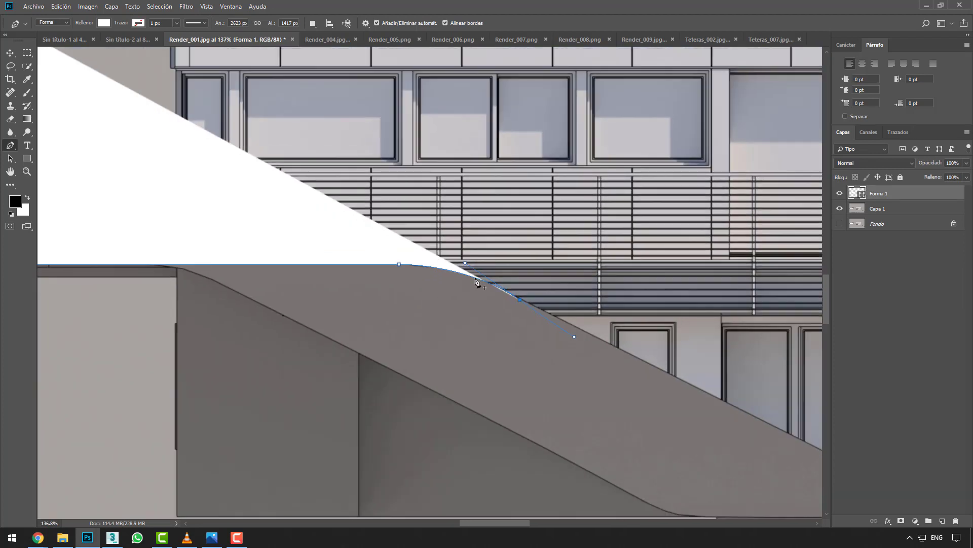
click(521, 303)
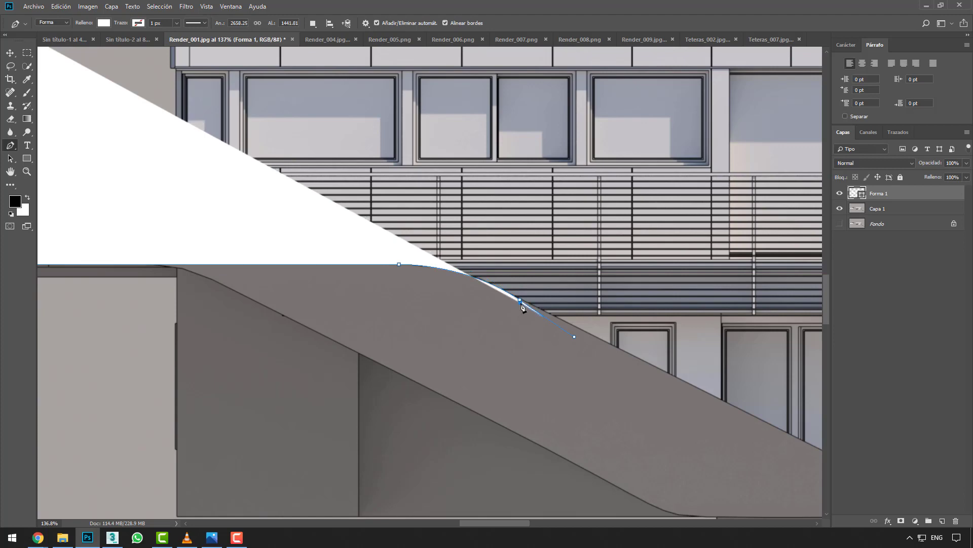
alt+scroll(522, 308, up, 2)
alt+scroll(522, 308, up, 2)
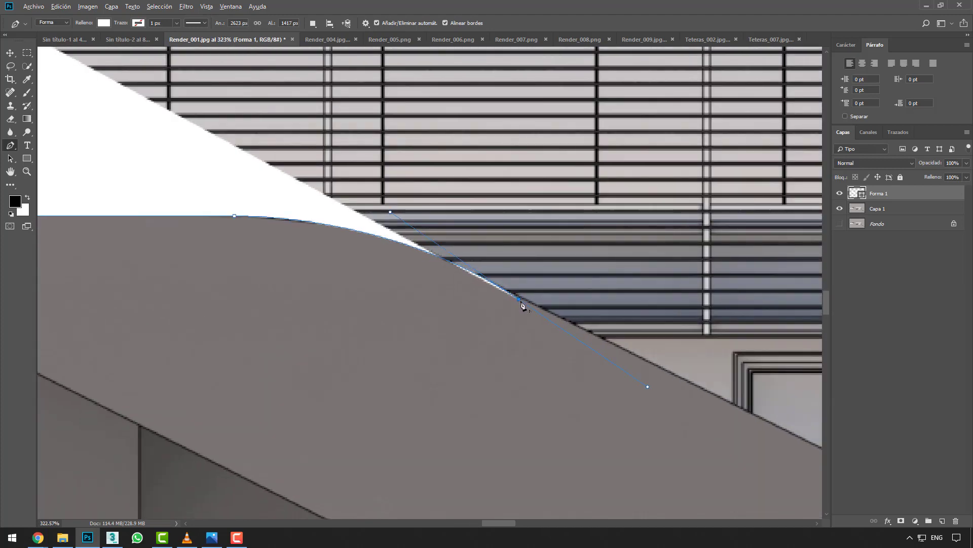
alt+scroll(482, 289, down, 2)
alt+scroll(522, 309, down, 2)
alt+scroll(563, 324, down, 1)
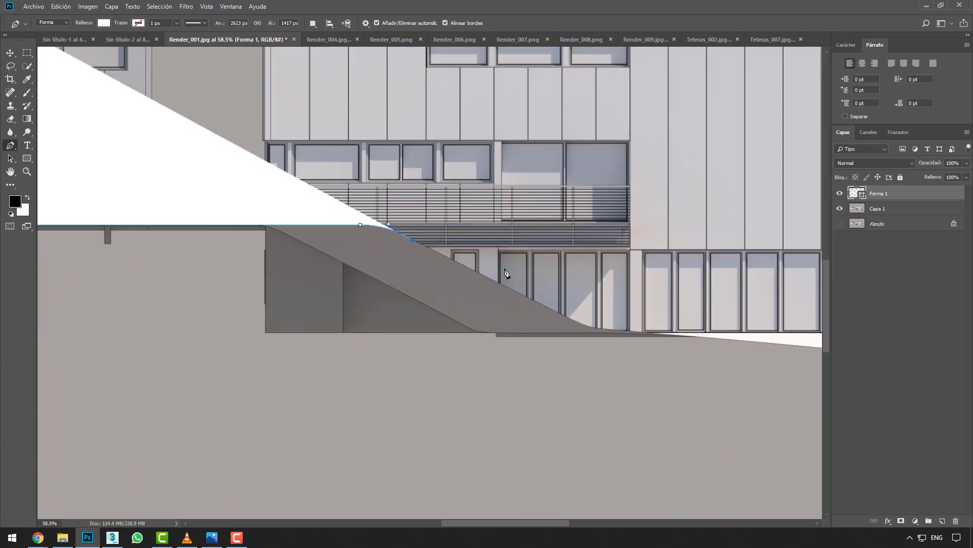
alt+scroll(603, 343, down, 1)
alt+scroll(572, 329, up, 2)
alt+scroll(543, 319, up, 1)
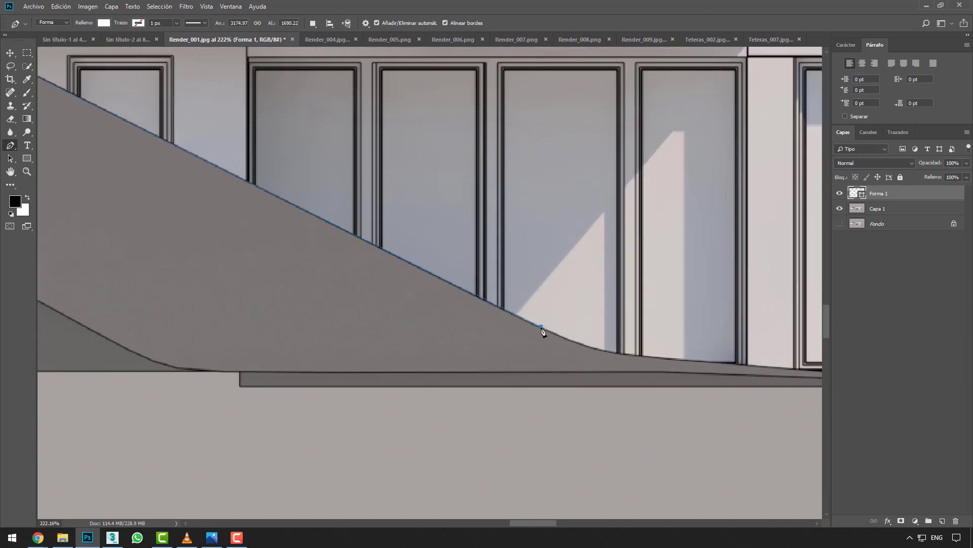
alt+scroll(543, 330, down, 1)
alt+scroll(612, 337, up, 2)
Add a smooth anchor where the slope levels out, then more anchors along the ground line
drag(673, 345, 793, 338)
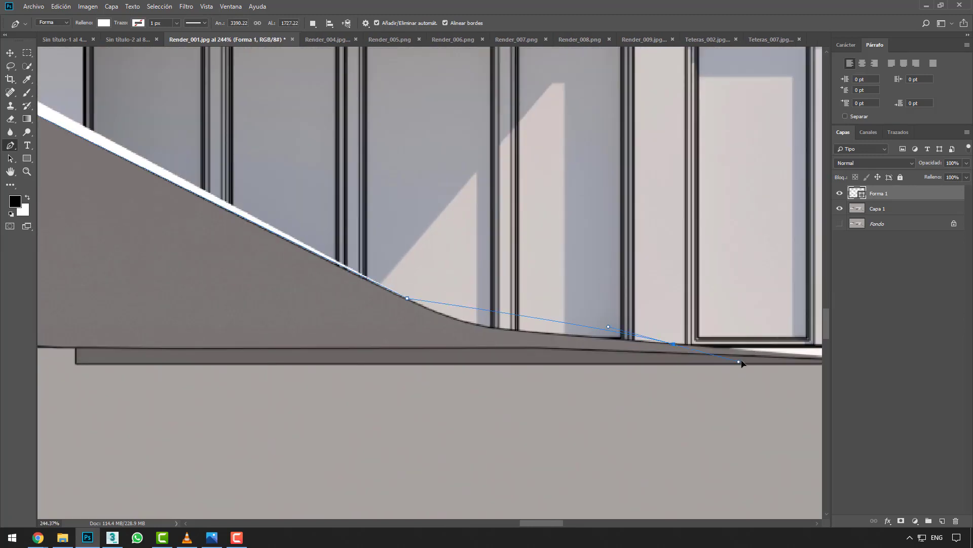
scroll(821, 341, right, 3)
scroll(791, 363, right, 2)
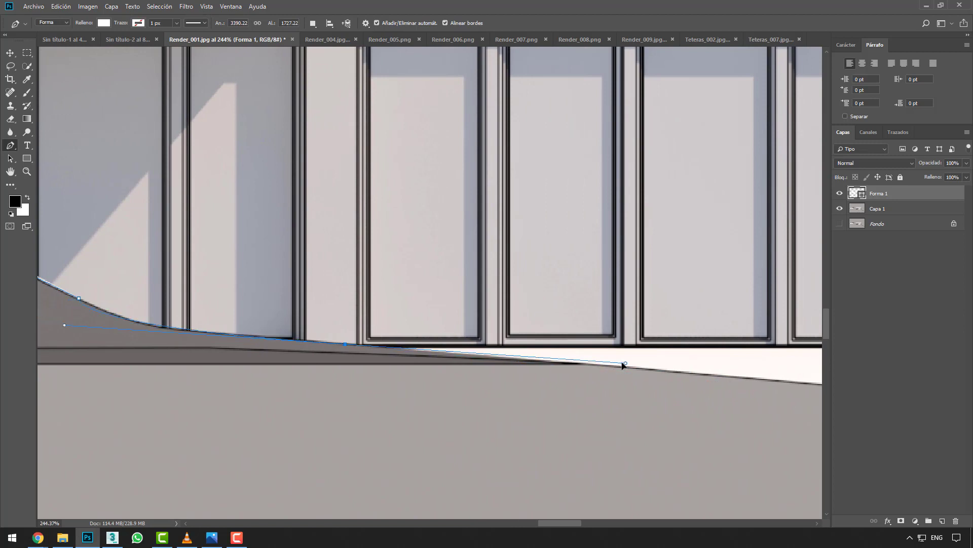
click(562, 356)
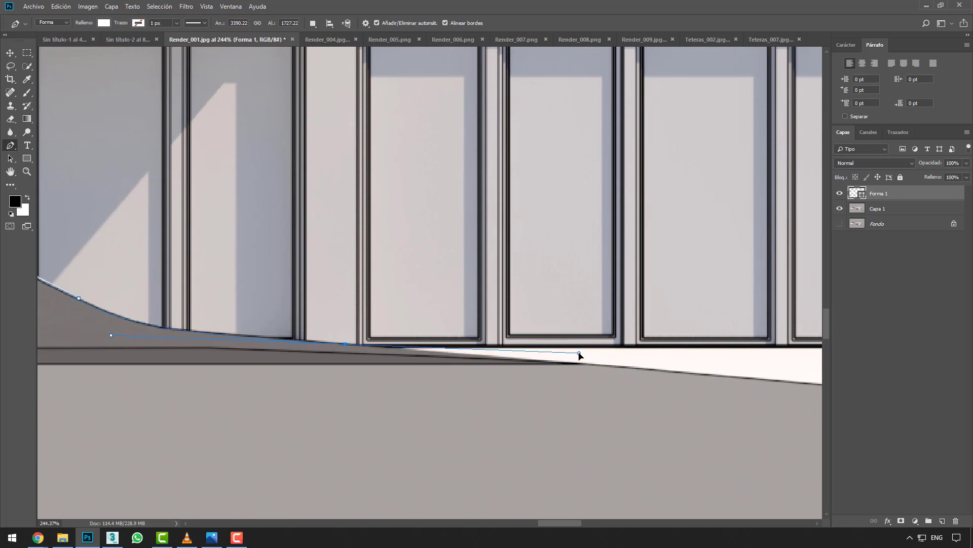
drag(560, 358, 579, 352)
alt+click(345, 344)
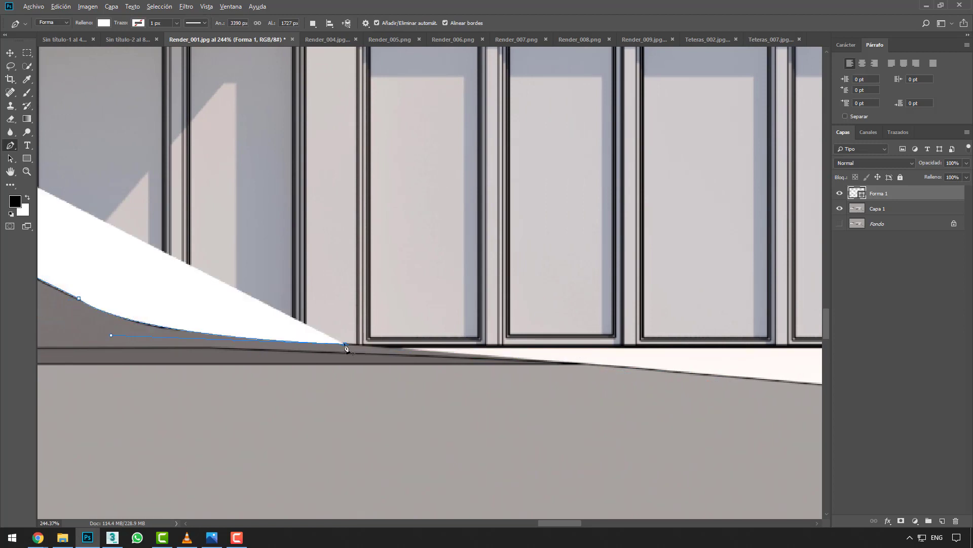
click(460, 349)
alt+scroll(369, 318, down, 1)
alt+scroll(309, 285, down, 1)
alt+scroll(652, 326, down, 1)
alt+scroll(637, 343, down, 1)
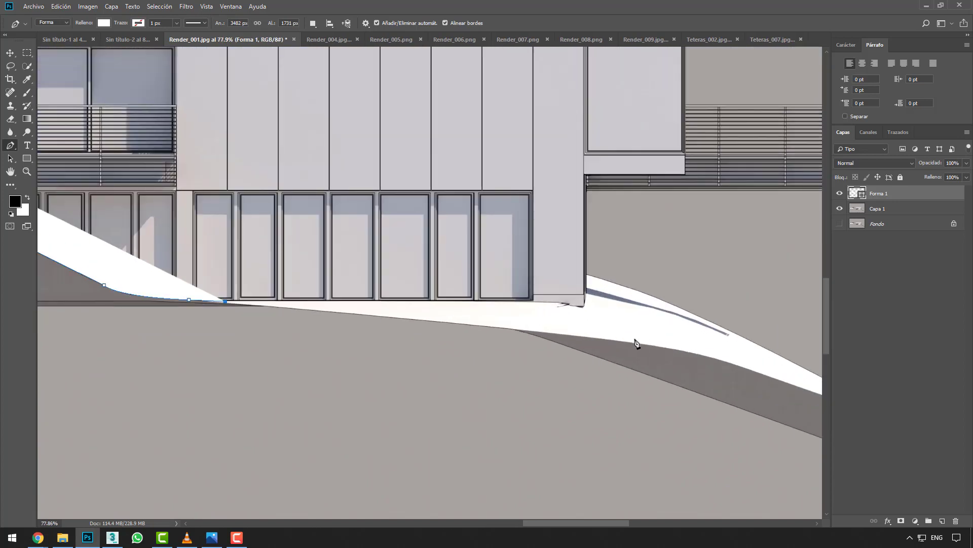
Trace past the building base down the sloping terrain to the shadow edge
click(635, 344)
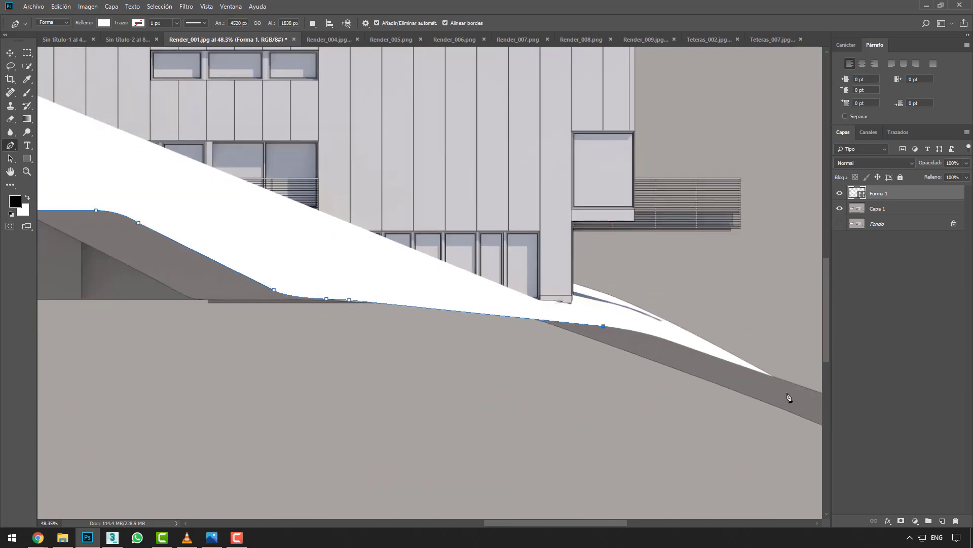
alt+scroll(660, 370, up, 3)
mouse_move(533, 341)
mouse_down()
mouse_move(439, 301)
mouse_move(485, 319)
mouse_up()
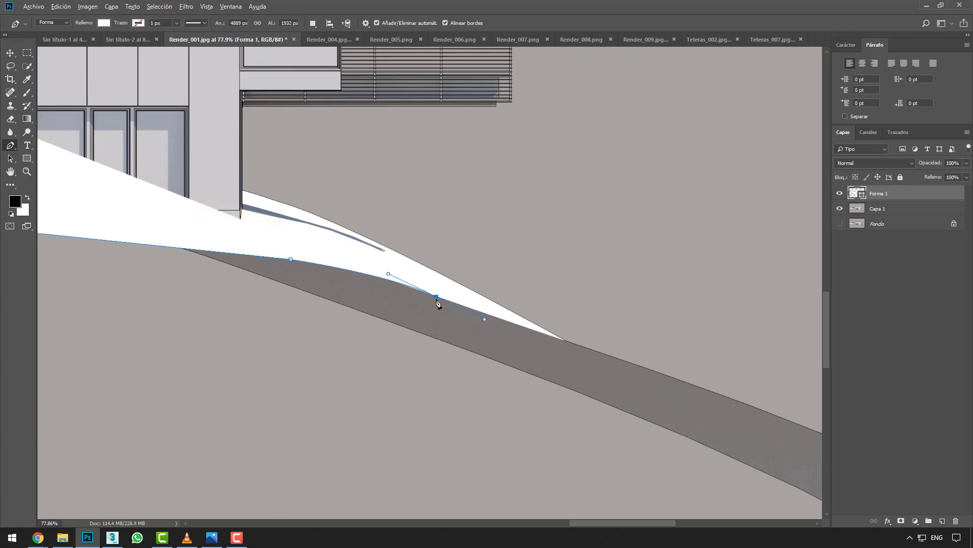
click(596, 356)
alt+scroll(608, 358, down, 2)
alt+scroll(568, 314, down, 3)
alt+scroll(472, 238, down, 3)
key(ctrl+0)
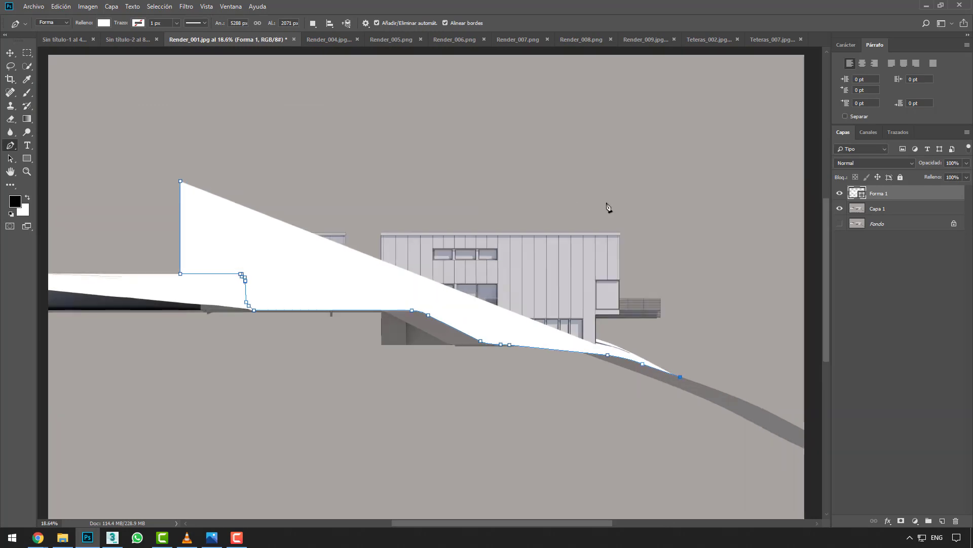
Add the top-right corner and close Forma 1 at its starting anchor
click(681, 181)
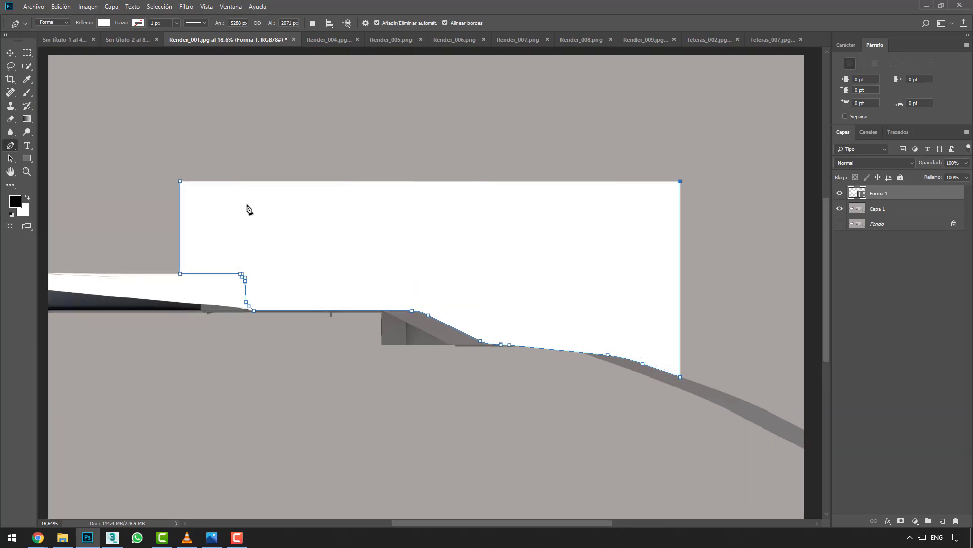
click(181, 181)
alt+scroll(208, 218, down, 1)
alt+scroll(208, 218, down, 2)
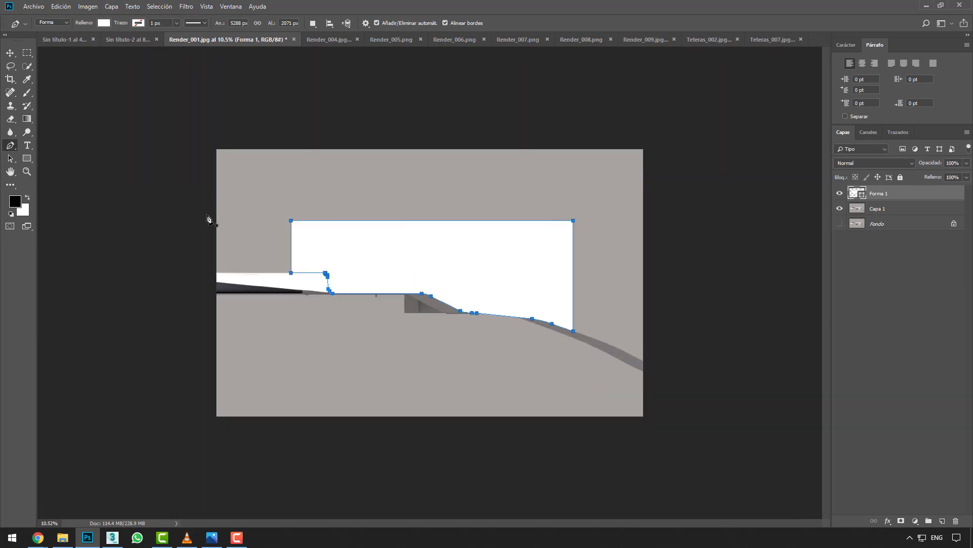
alt+scroll(208, 218, up, 2)
click(10, 53)
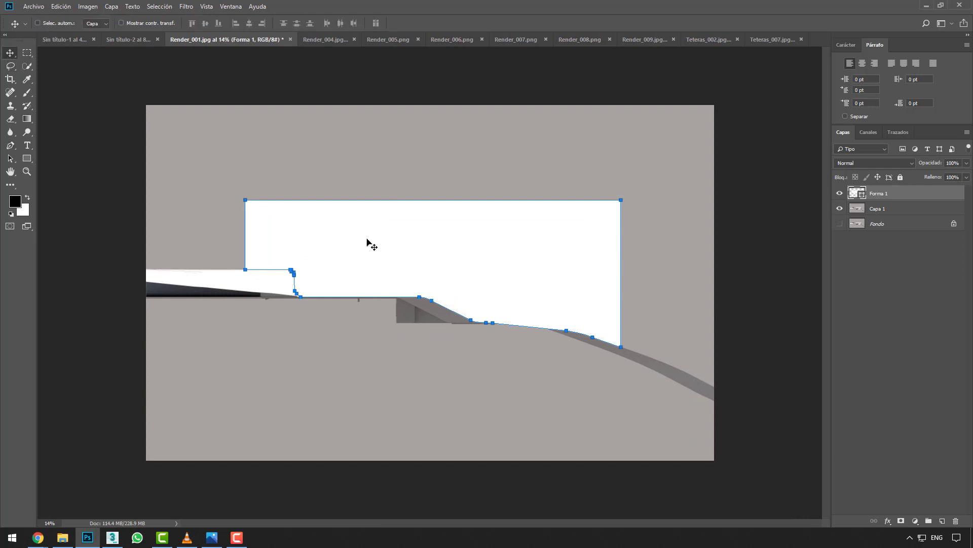
drag(366, 242, 330, 212)
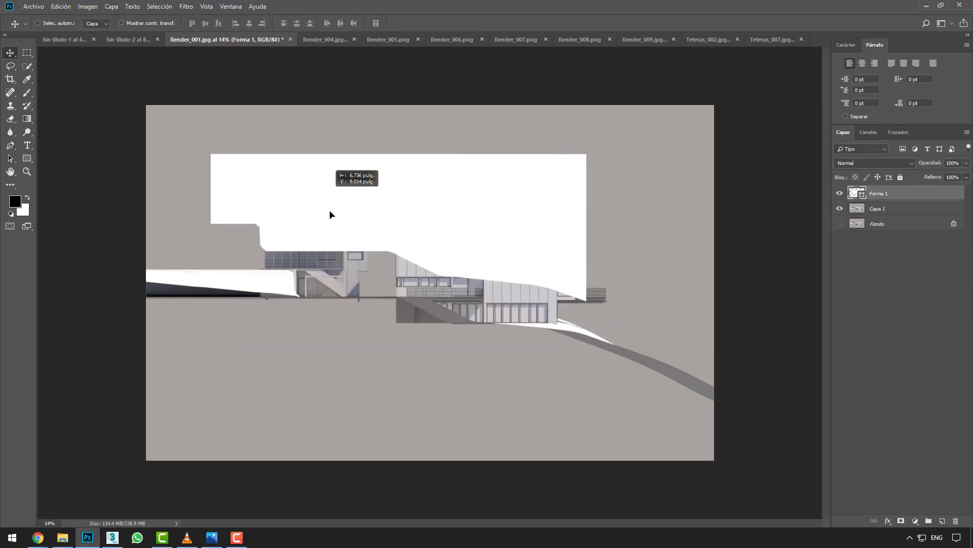
key(ctrl+z)
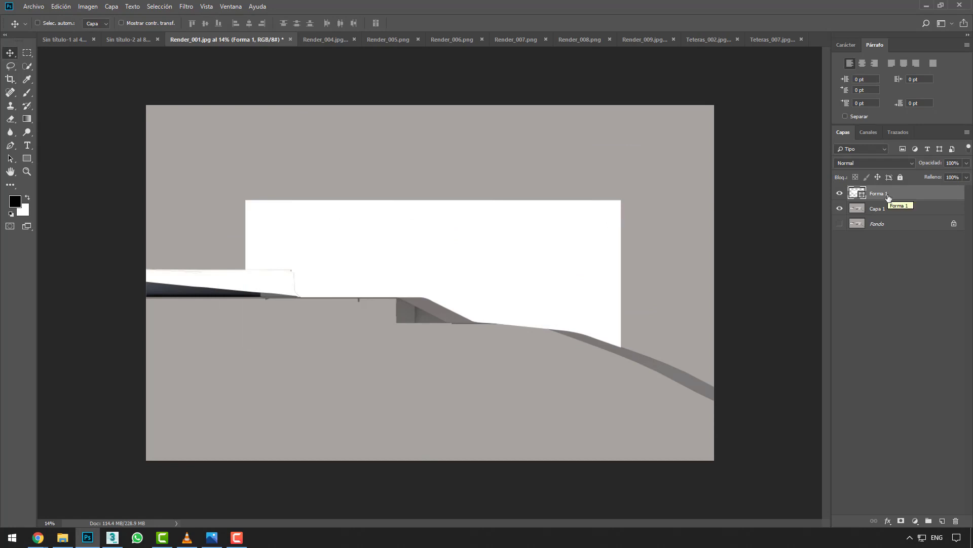
Move Forma 1 below Capa 1, keep Capa 1 visible and hide Fondo
click(840, 209)
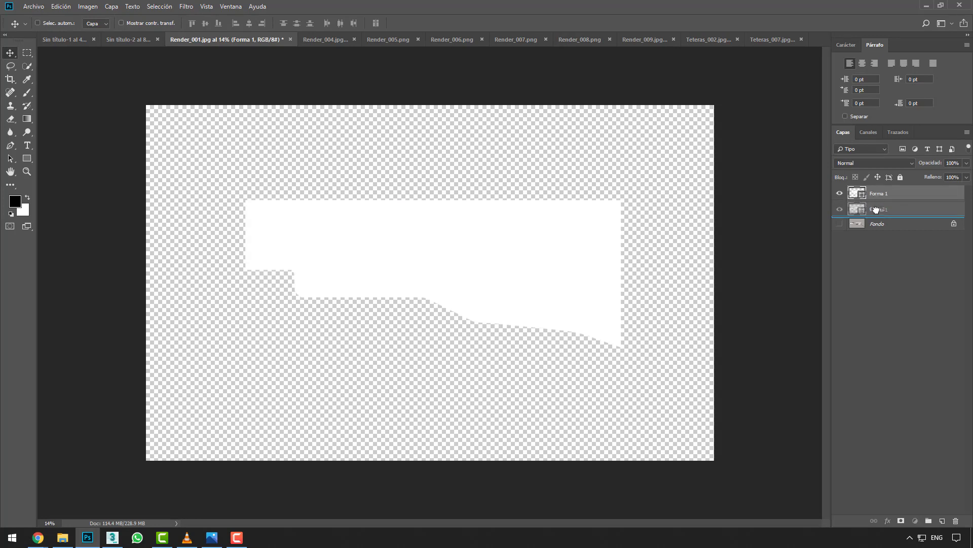
drag(877, 194, 875, 216)
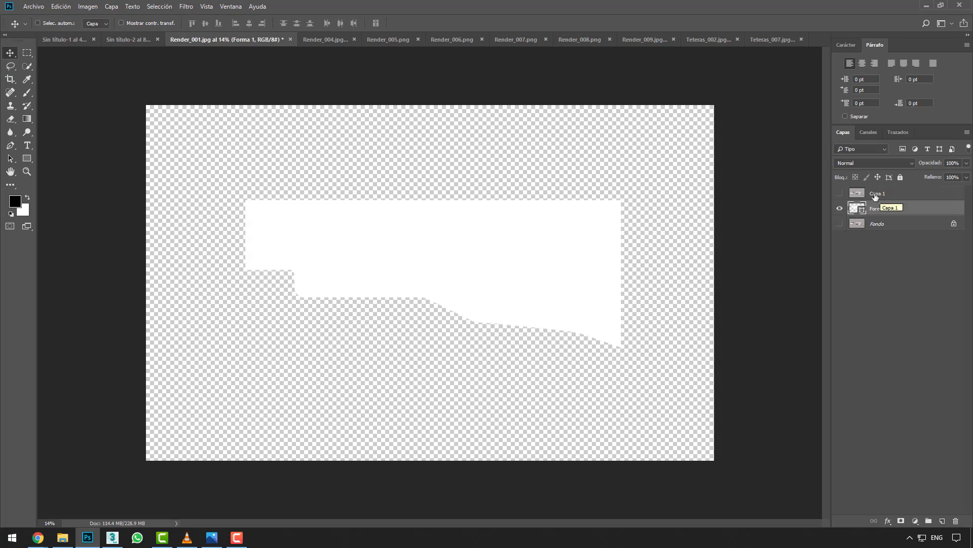
click(839, 195)
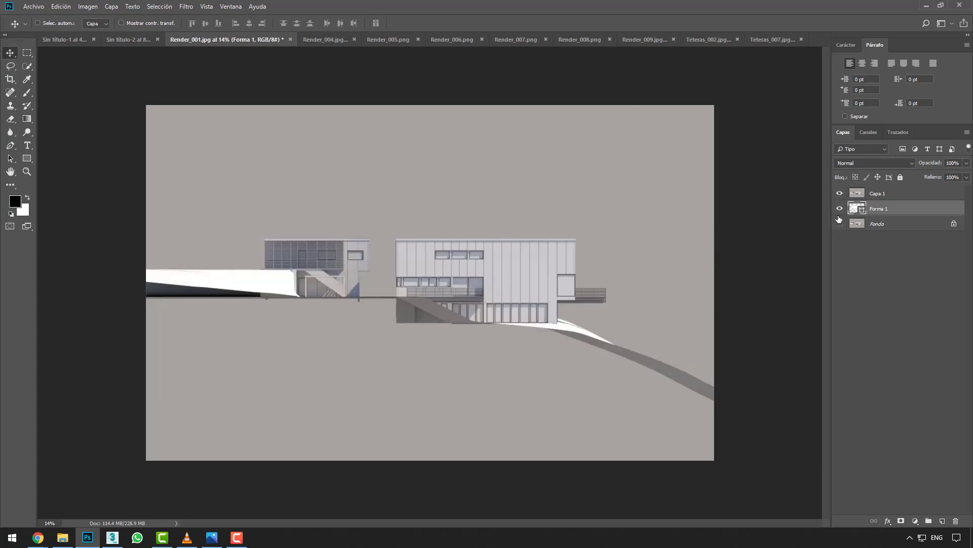
click(839, 221)
ctrl+click(881, 194)
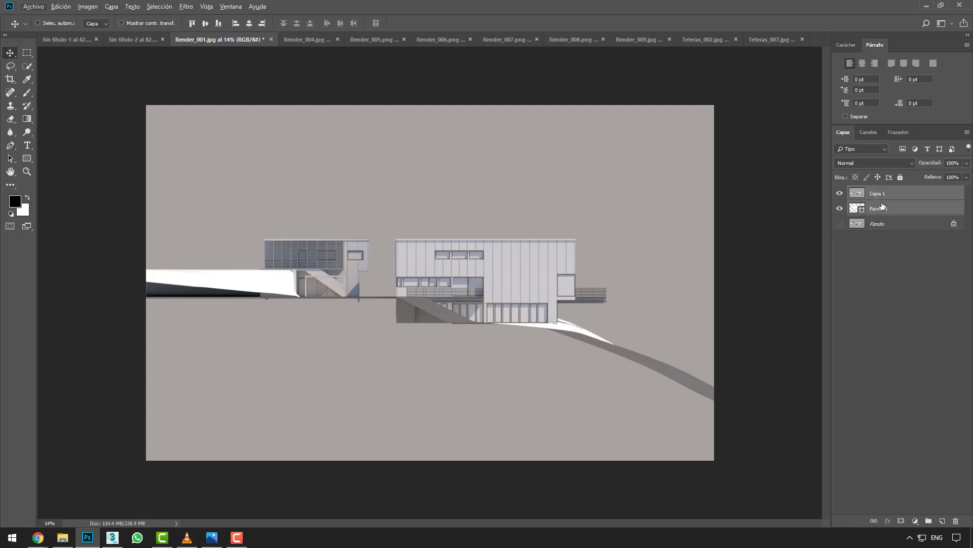
Clip the render to Forma 1, merge them into one layer, and drag it toward Sin título-2
alt+click(874, 201)
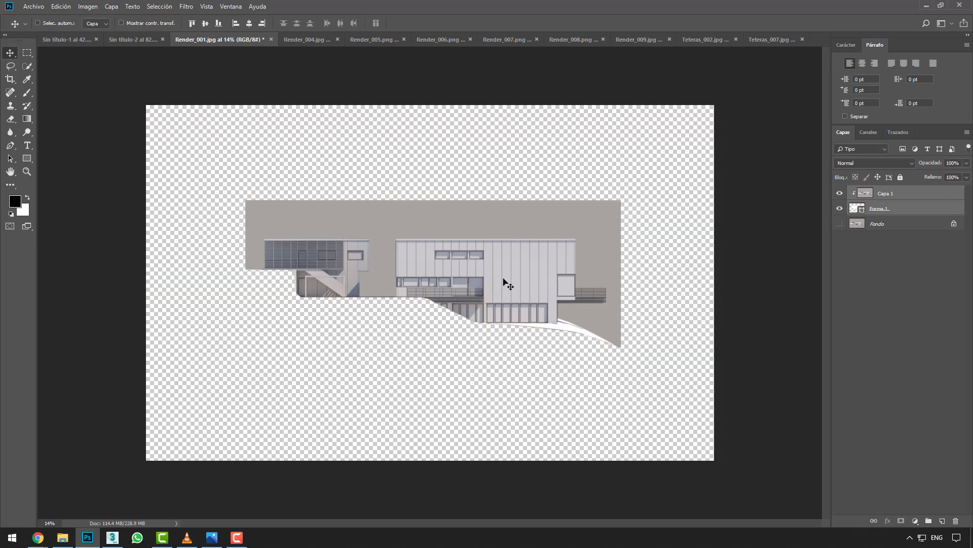
alt+scroll(406, 242, down, 1)
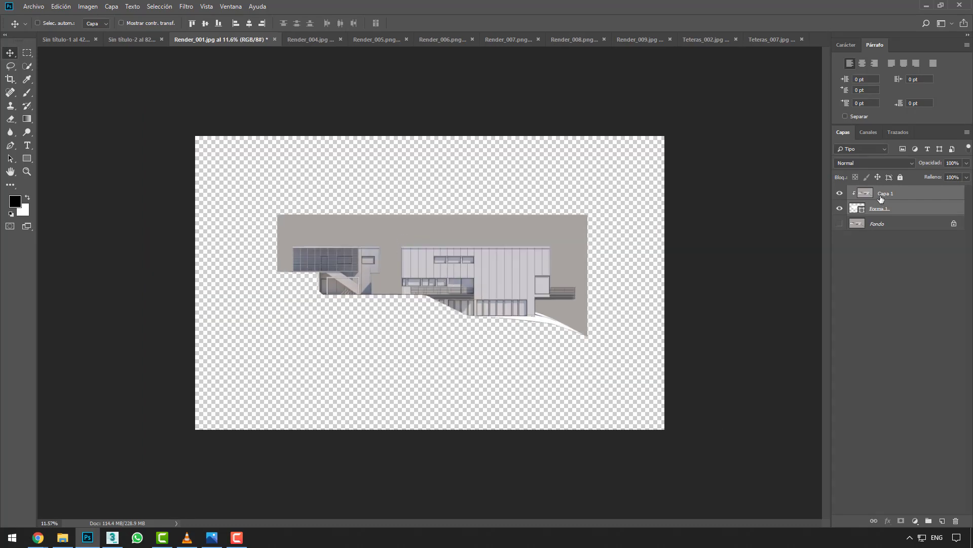
key(ctrl+e)
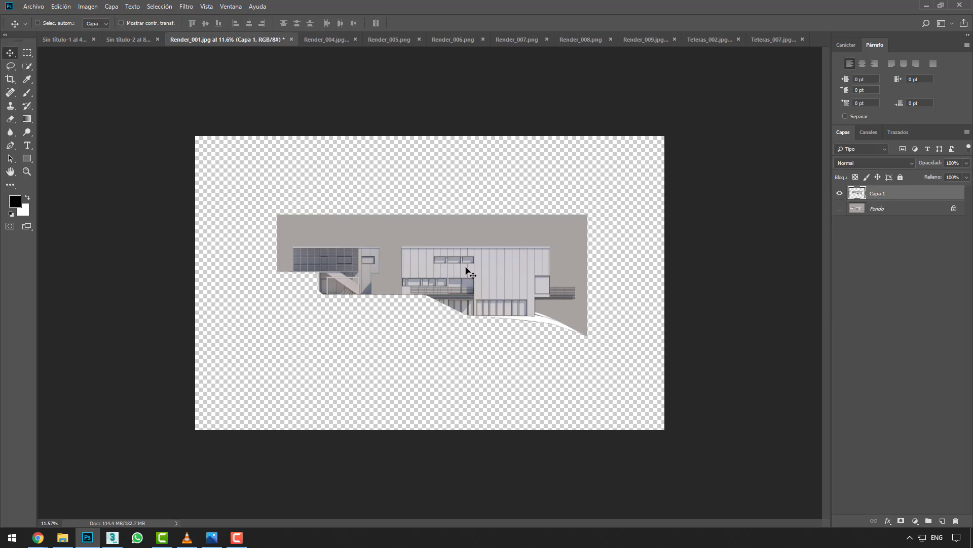
mouse_move(527, 263)
mouse_down()
mouse_move(150, 59)
mouse_move(451, 294)
mouse_up()
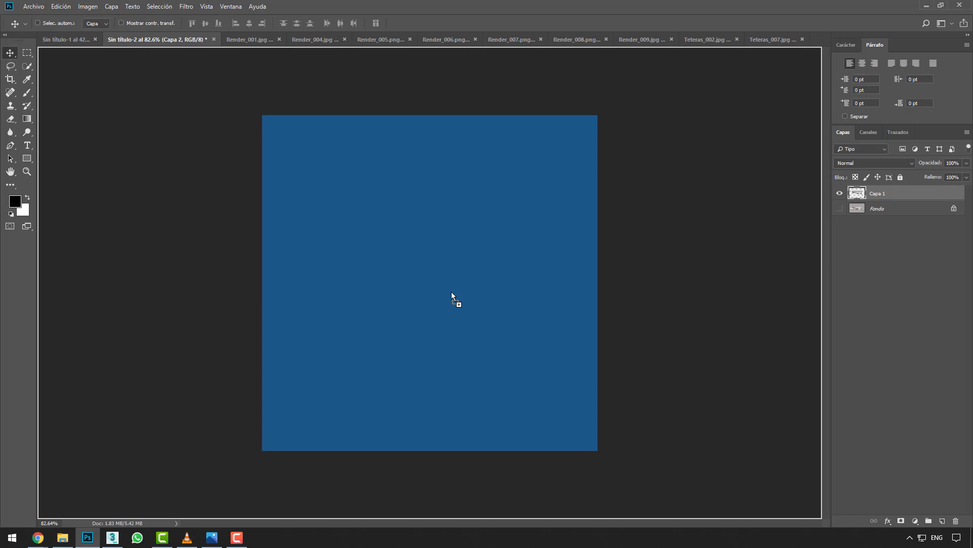
Drop the building into Sin título-2 and scale it down to the canvas width
drag(451, 294, 451, 291)
alt+scroll(452, 291, down, 3)
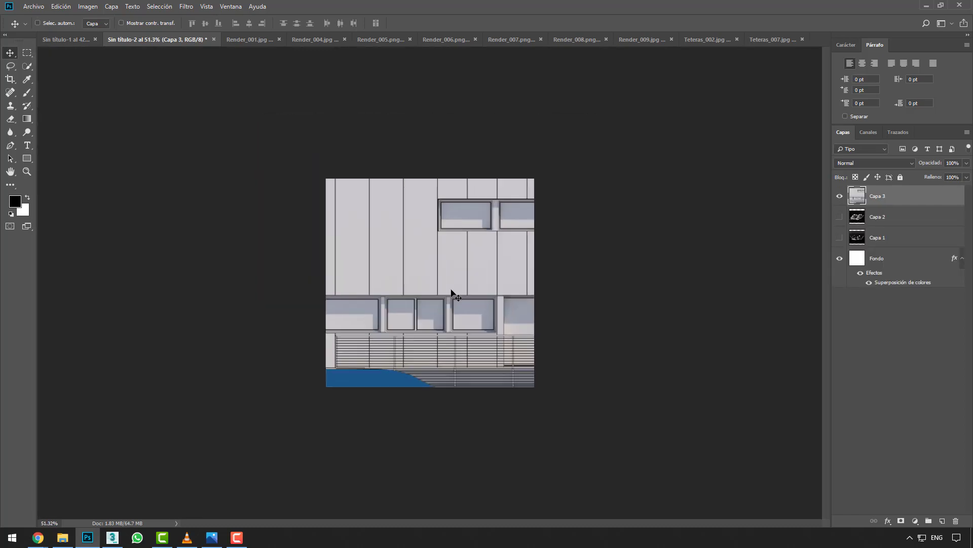
alt+scroll(433, 259, down, 3)
alt+scroll(421, 266, down, 2)
key(ctrl+t)
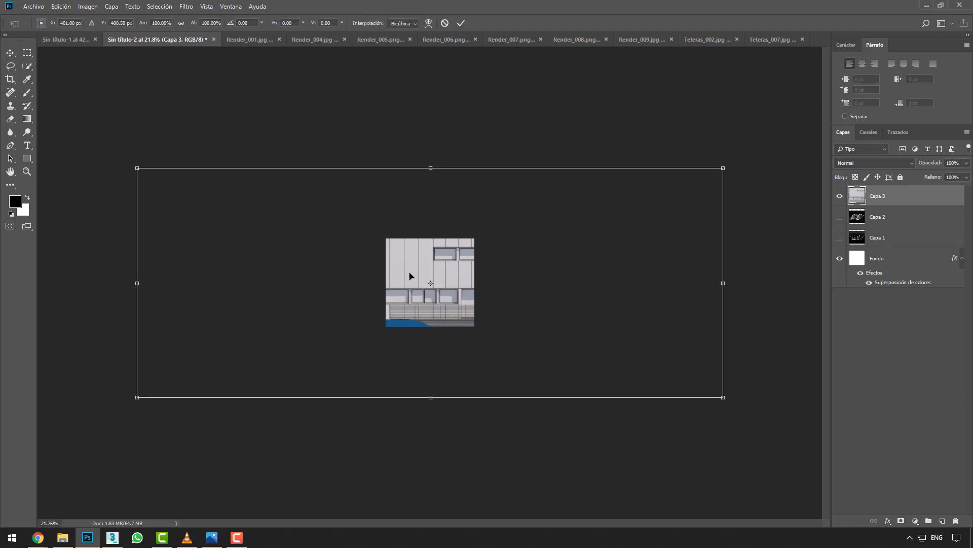
mouse_move(137, 168)
mouse_down()
mouse_move(394, 276)
mouse_move(386, 265)
mouse_up()
drag(728, 402, 467, 325)
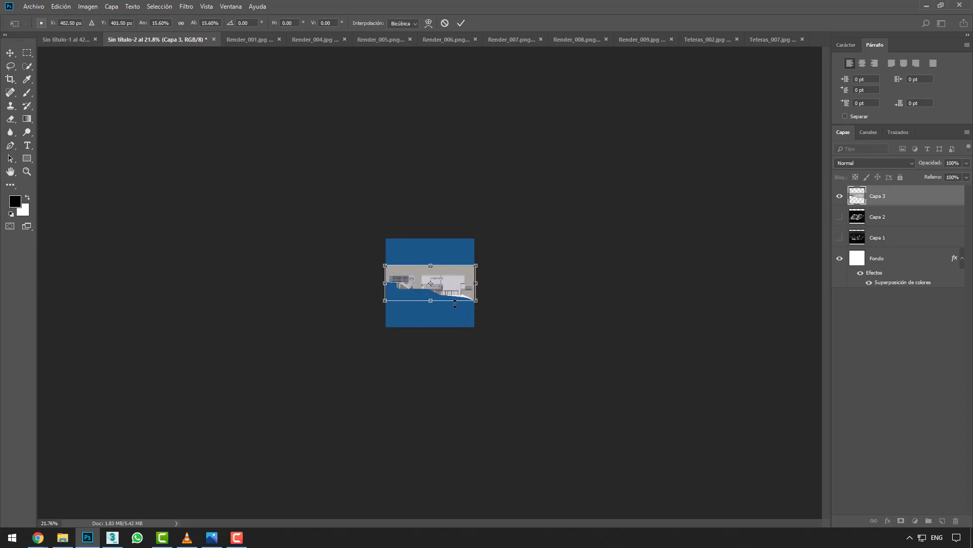
key(Return)
Preview Capa 3 in greyscale with Hue/Saturation at -100 saturation
alt+scroll(460, 278, up, 5)
alt+scroll(460, 278, up, 1)
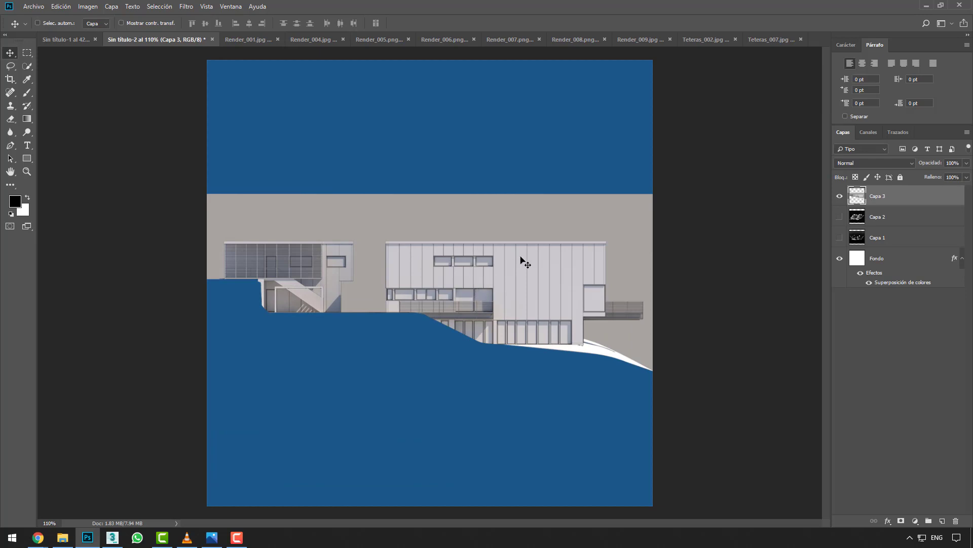
alt+scroll(490, 303, up, 2)
alt+scroll(446, 300, up, 3)
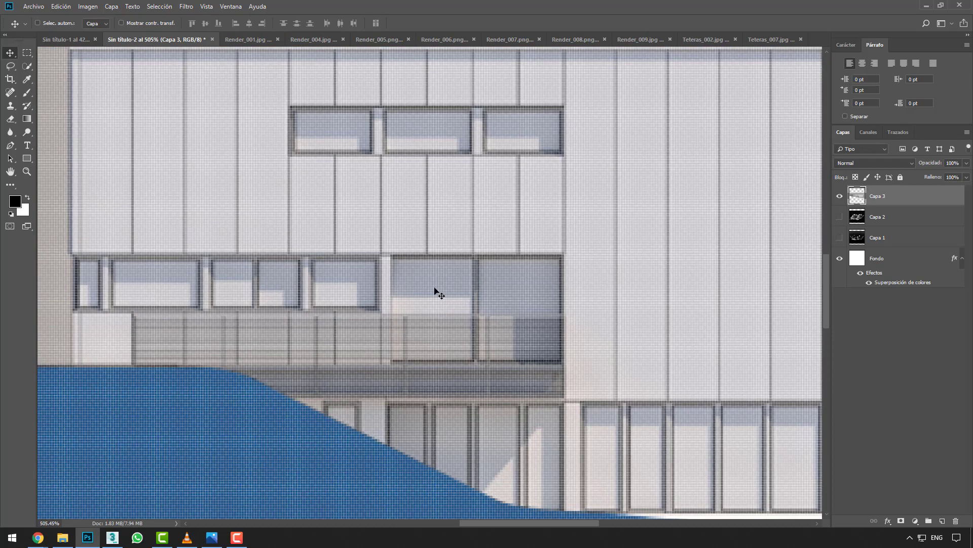
alt+scroll(474, 289, down, 2)
alt+scroll(479, 279, down, 1)
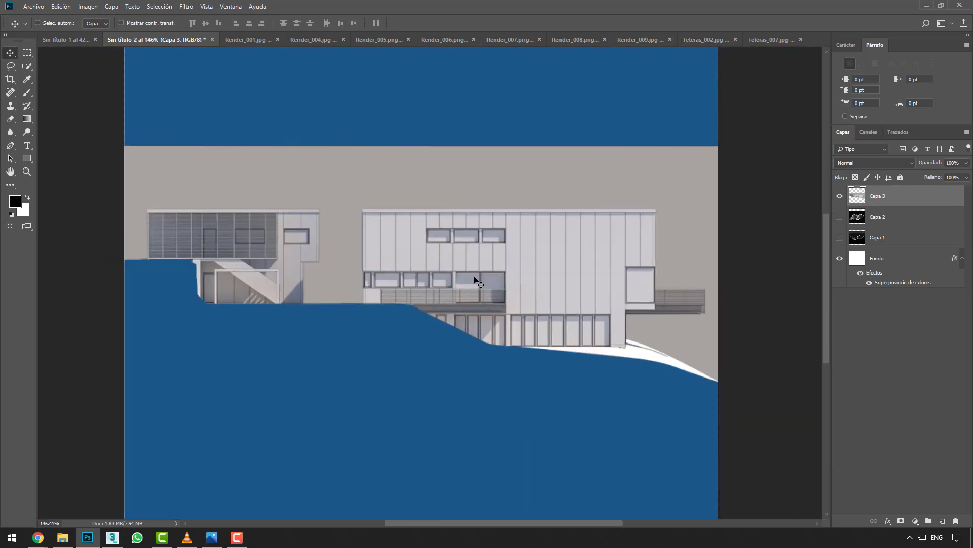
alt+scroll(652, 276, down, 2)
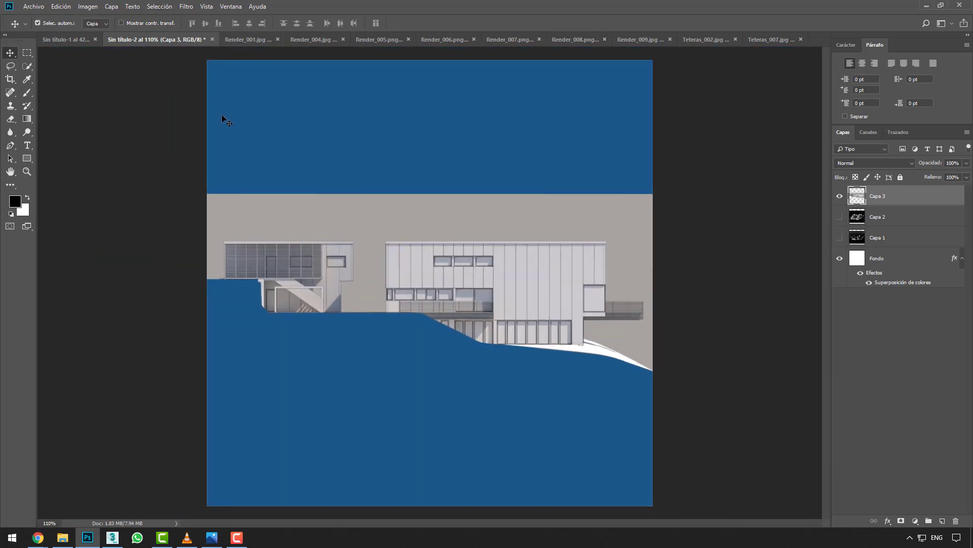
key(ctrl+u)
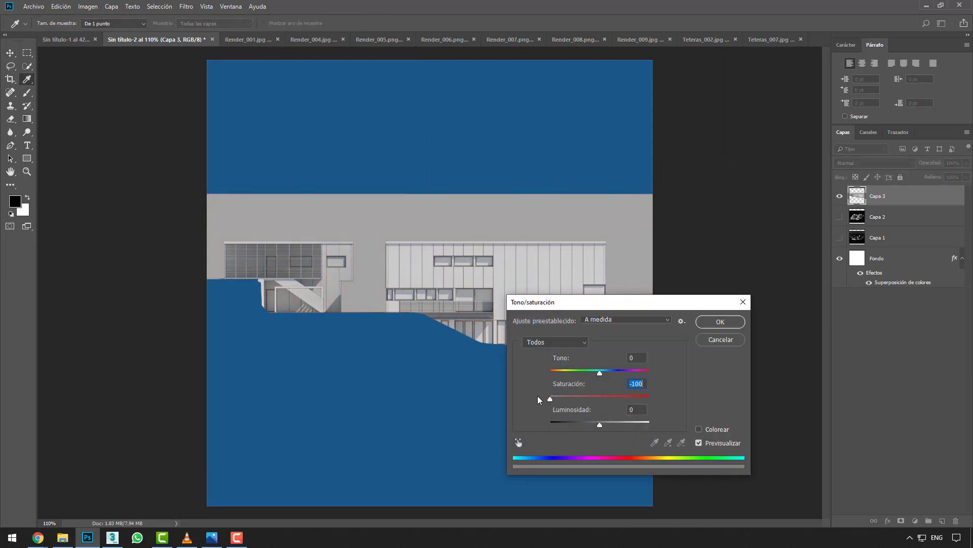
Cancel Hue/Saturation and bring up the Camera Raw filter for Capa 3
key(Escape)
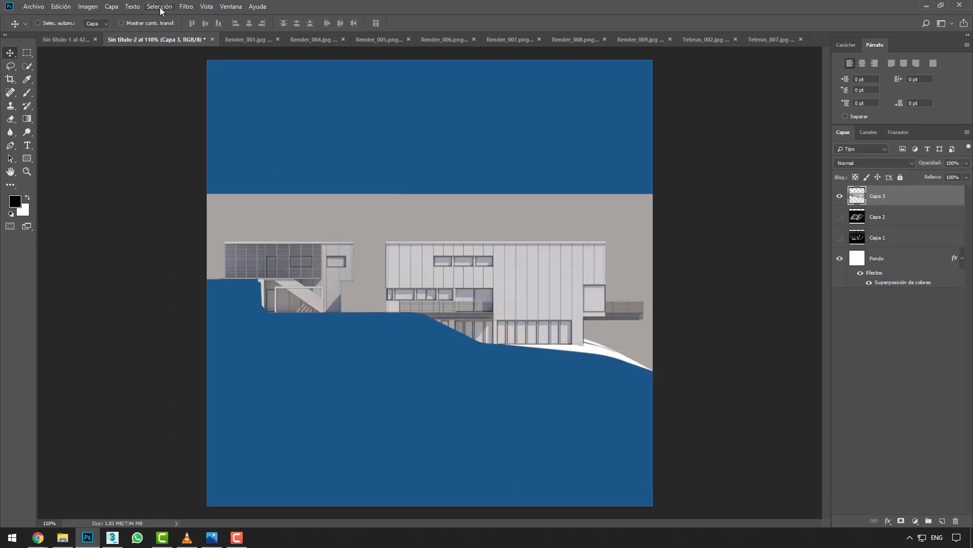
click(94, 8)
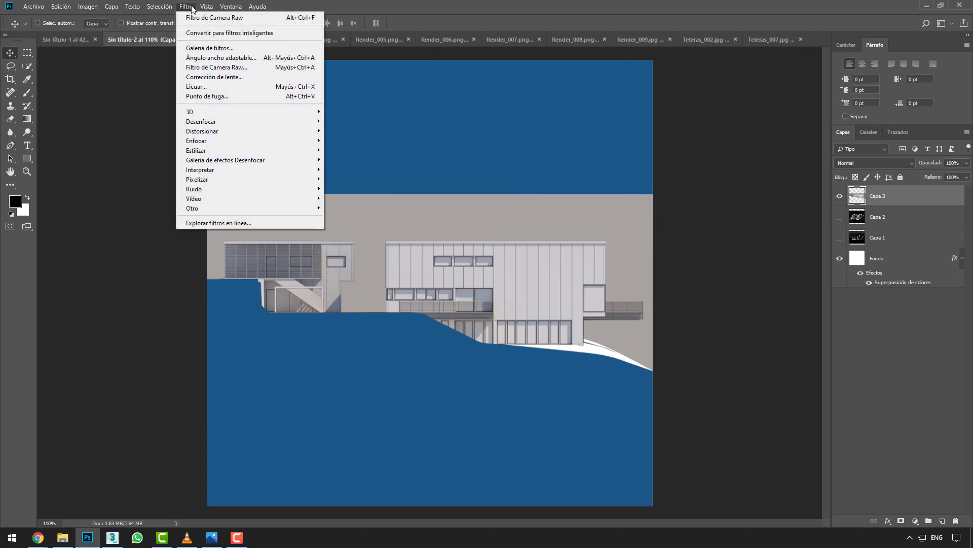
mouse_move(186, 6)
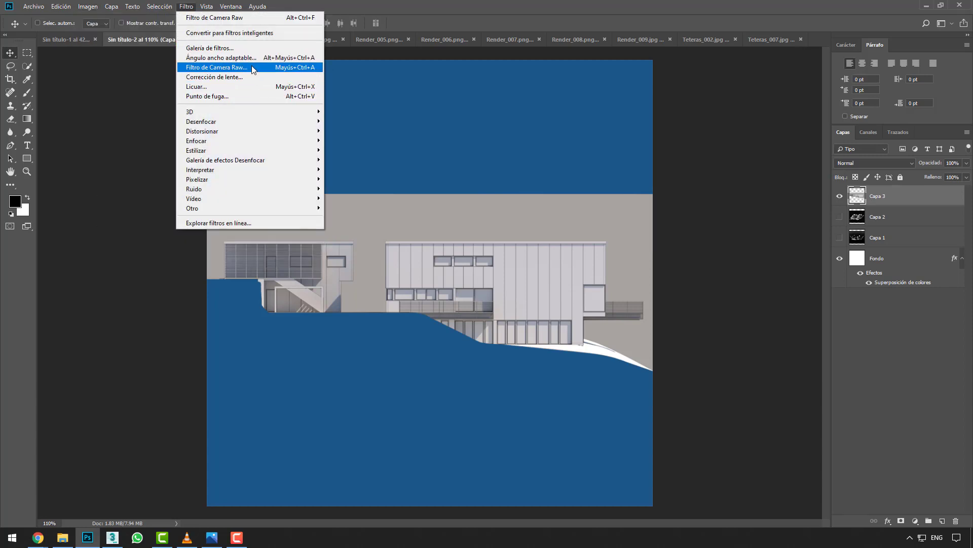
click(253, 70)
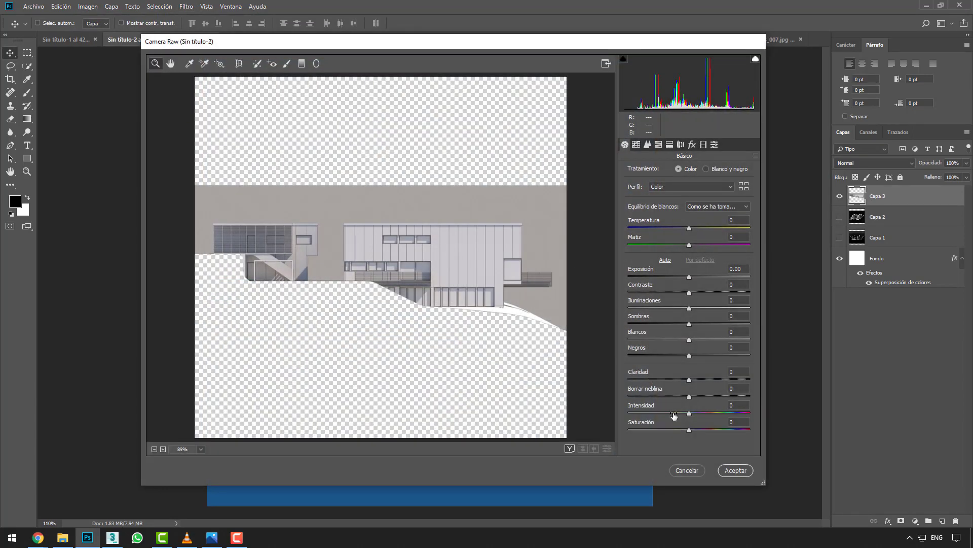
Apply Camera Raw: saturation -100, exposure +0.65, contrast +64, shadows -47, blacks -46, whites +53
drag(688, 430, 628, 430)
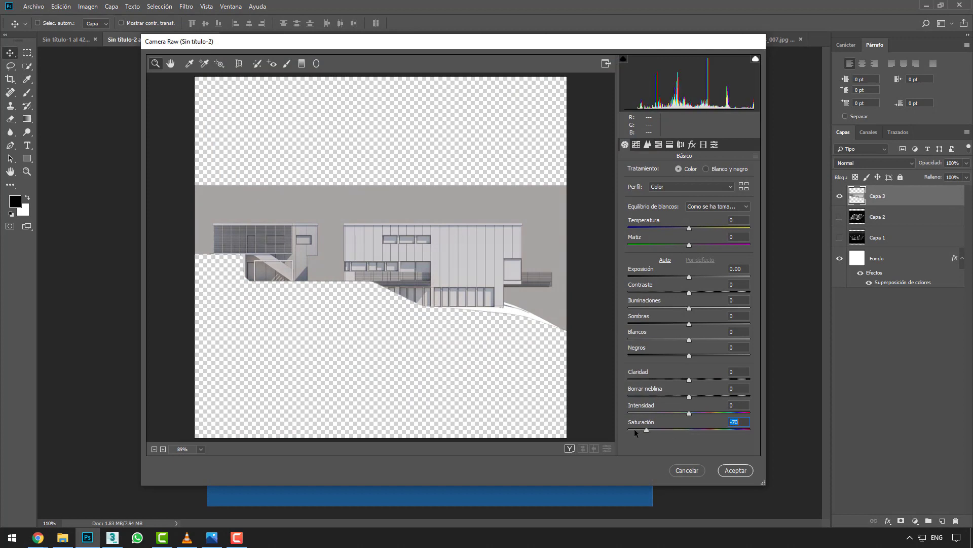
click(698, 277)
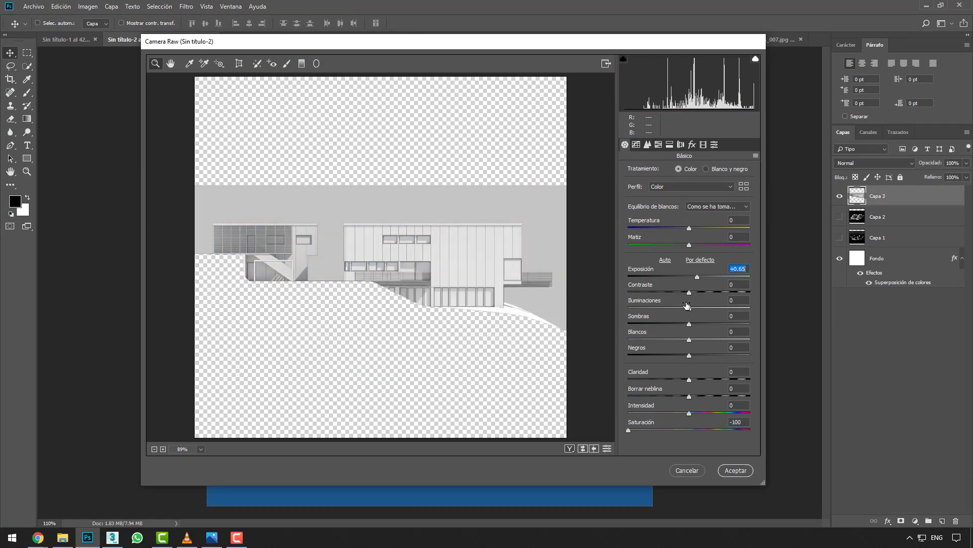
drag(689, 293, 728, 293)
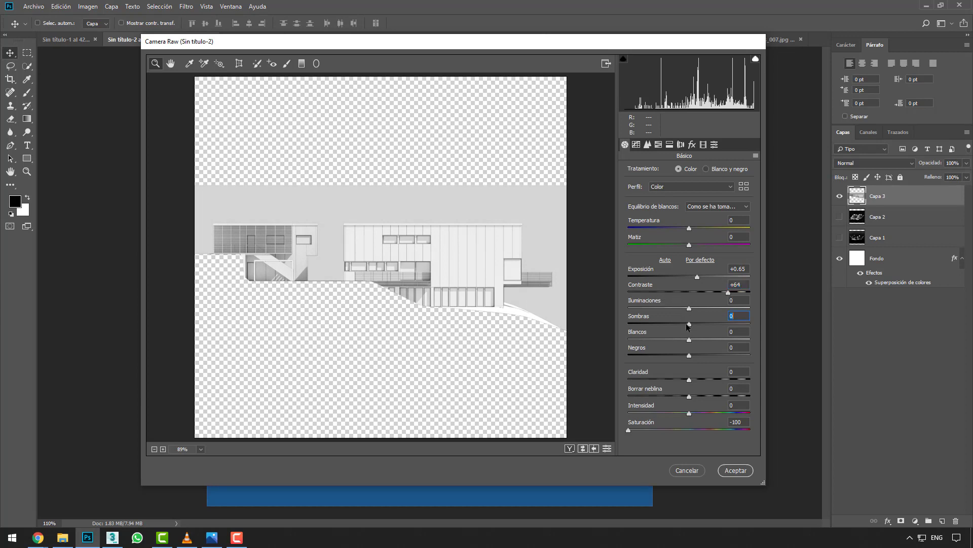
drag(688, 323, 661, 323)
mouse_move(689, 354)
mouse_down()
mouse_move(661, 354)
mouse_move(722, 339)
mouse_up()
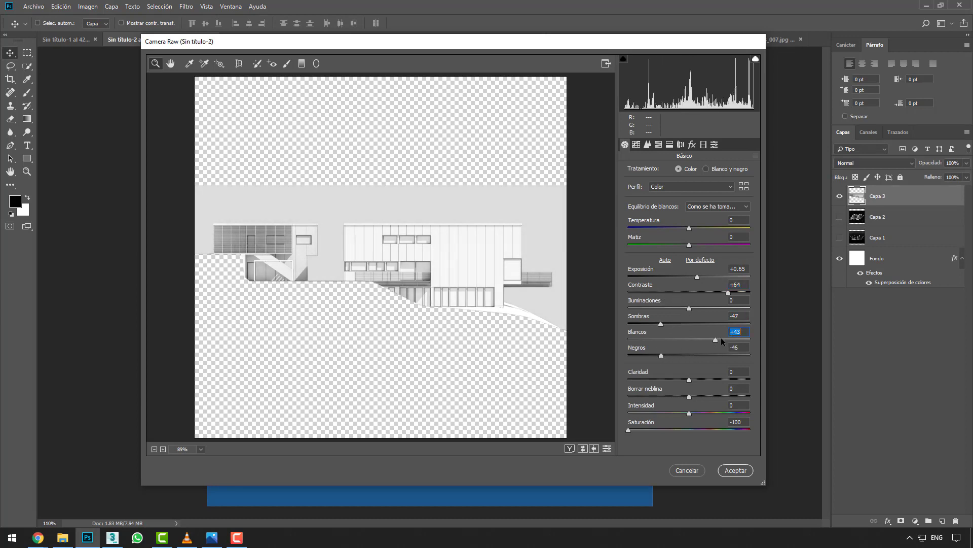
mouse_move(689, 308)
mouse_down()
mouse_move(713, 308)
mouse_move(690, 277)
mouse_up()
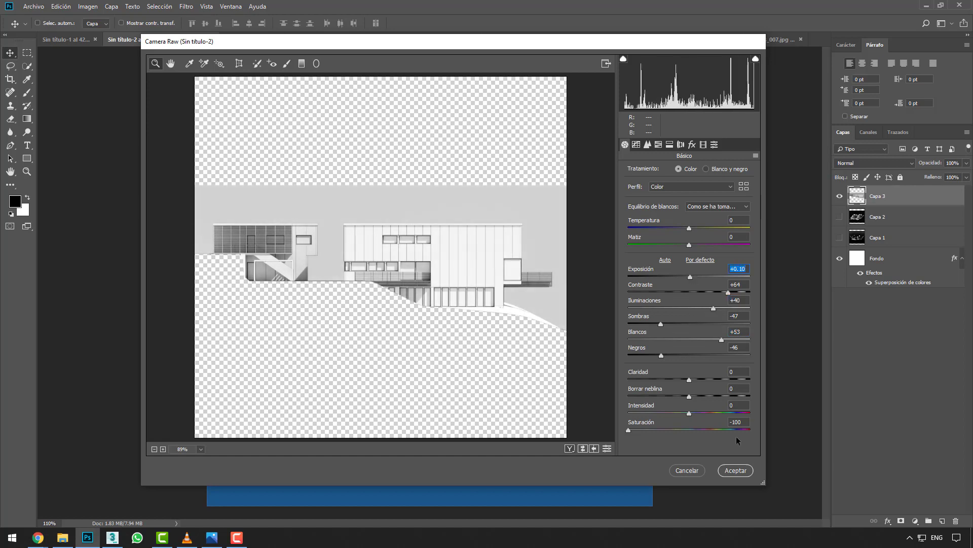
click(735, 470)
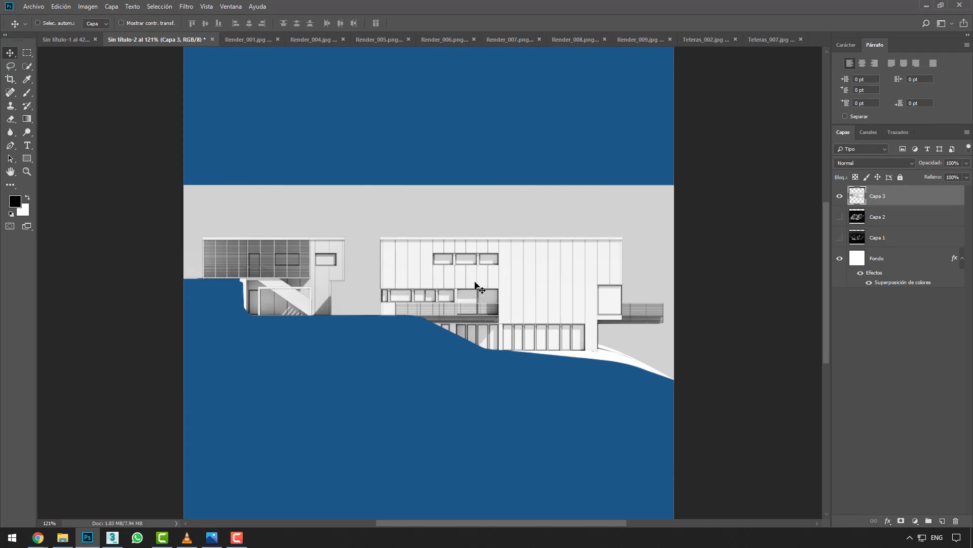
Invert Capa 3's colours and set its blend mode to Trama
click(854, 163)
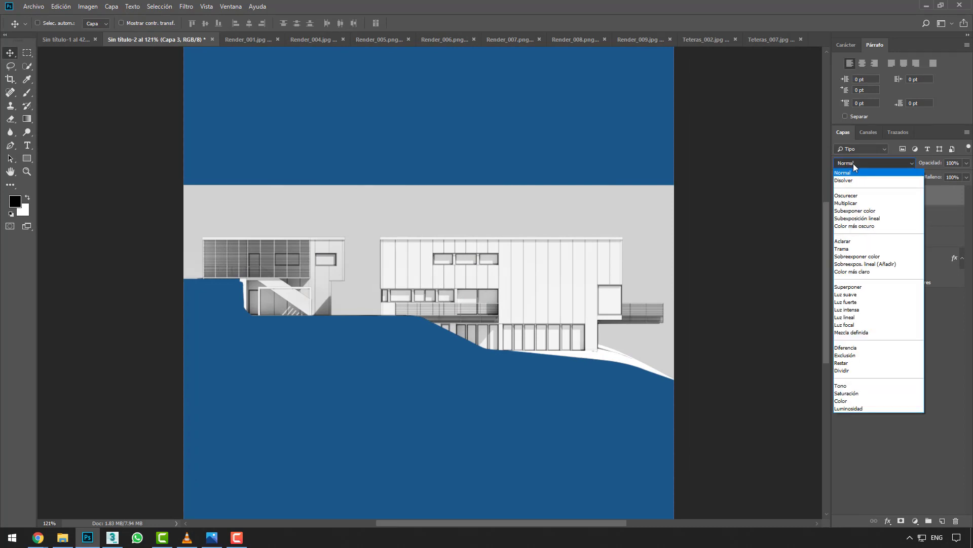
click(842, 248)
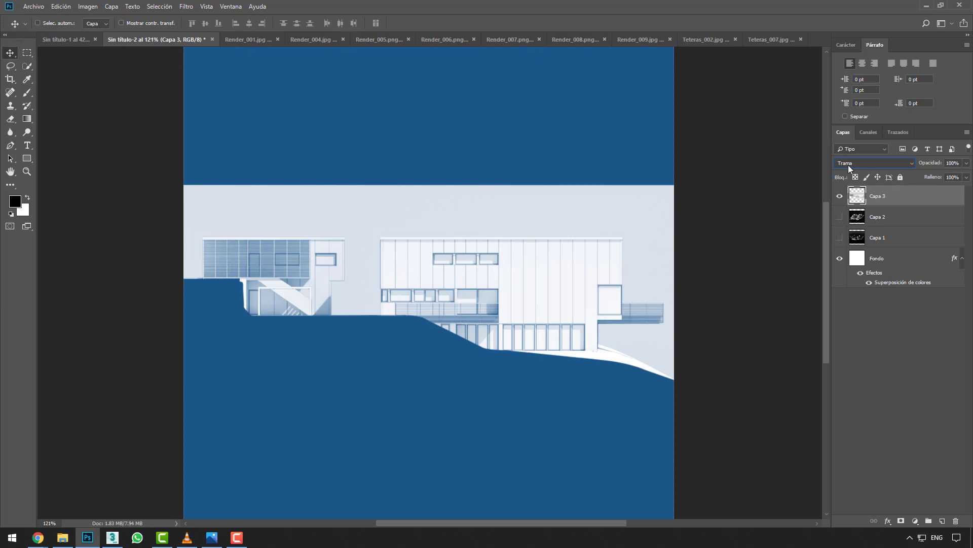
click(848, 164)
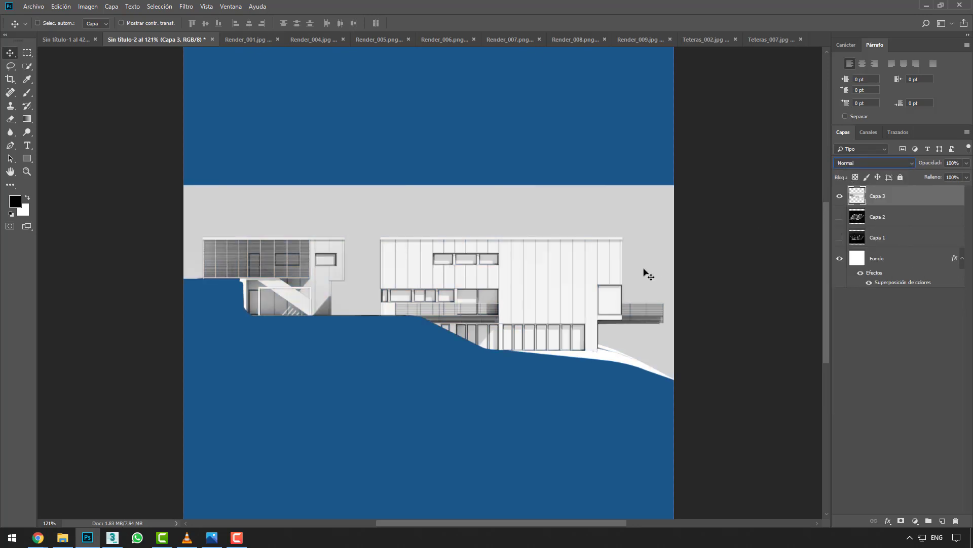
key(ctrl+i)
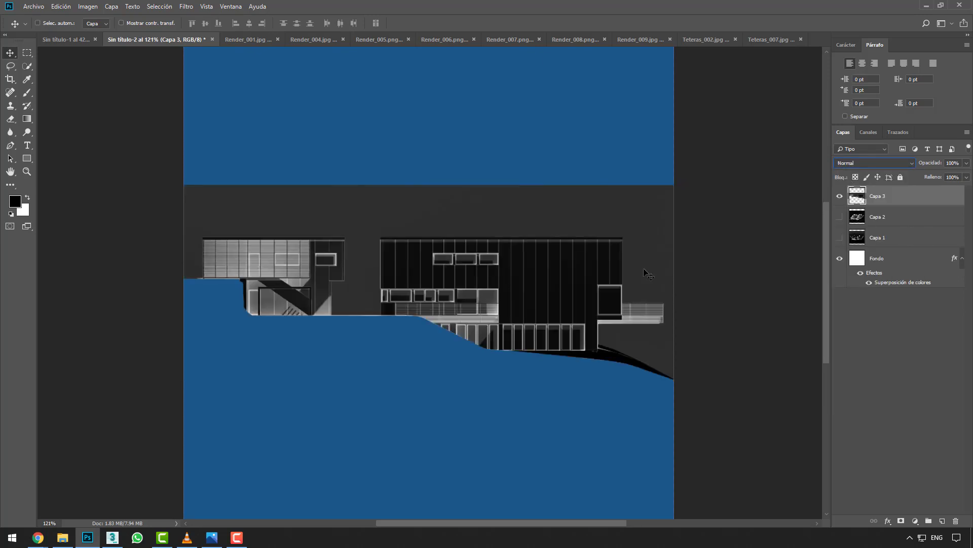
click(861, 168)
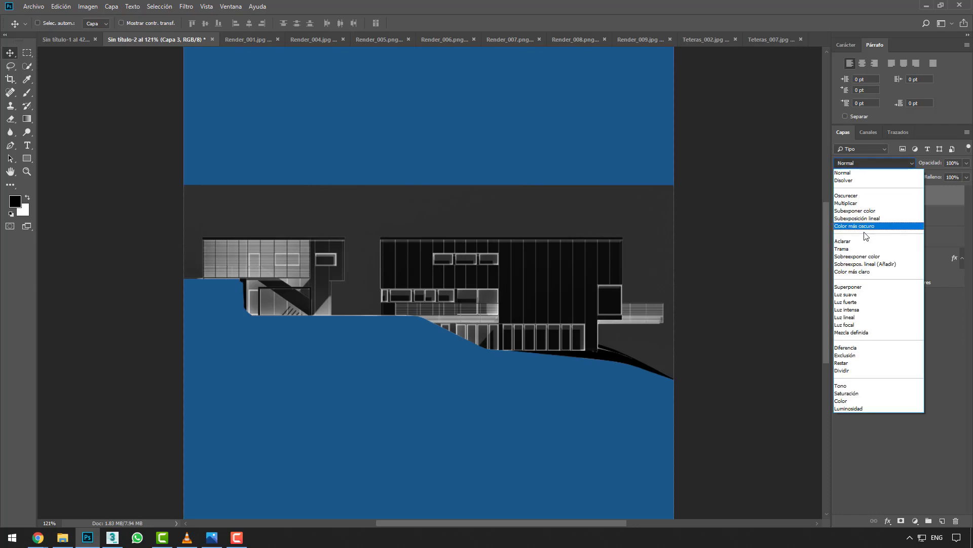
click(865, 250)
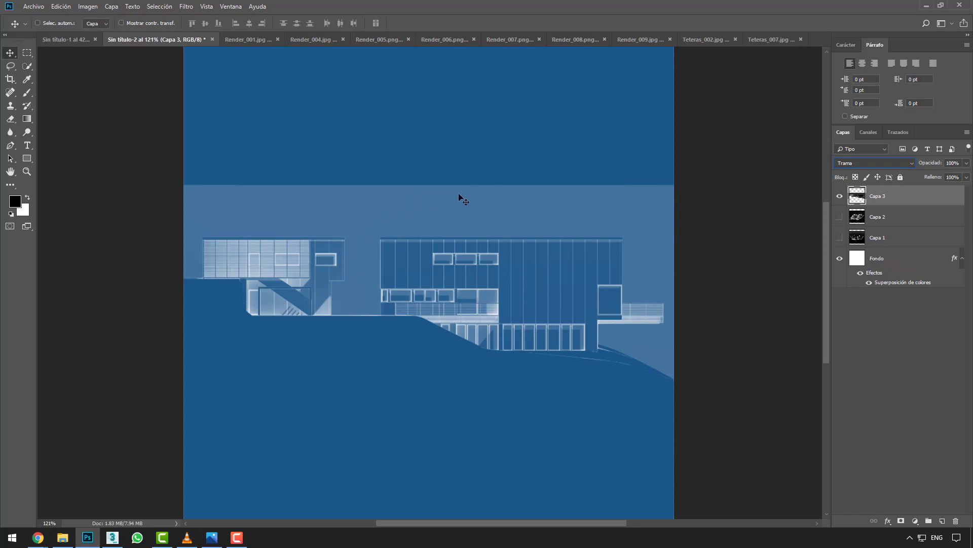
key(ctrl+minus)
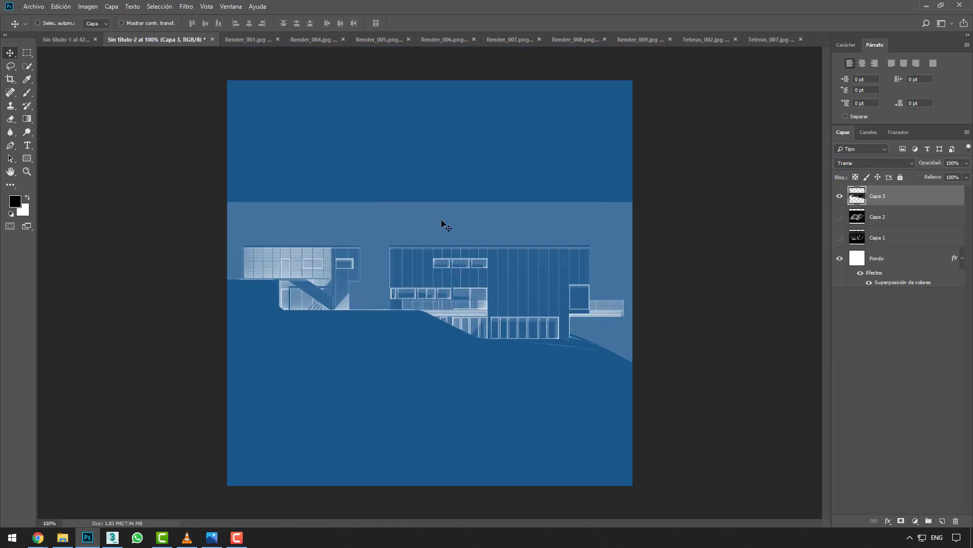
alt+scroll(442, 223, up, 1)
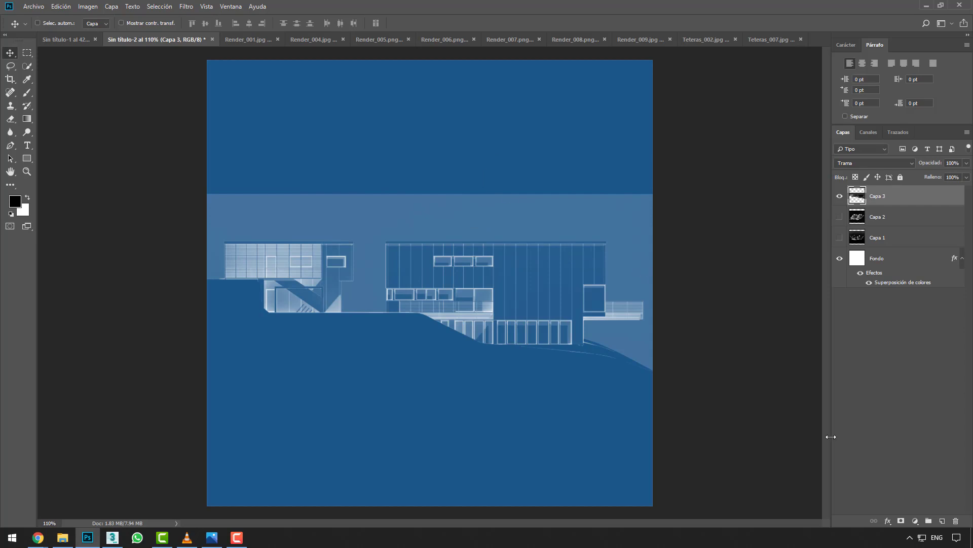
Mask Capa 3 with a vertical gradient that fades its upper edge into the blue
click(900, 520)
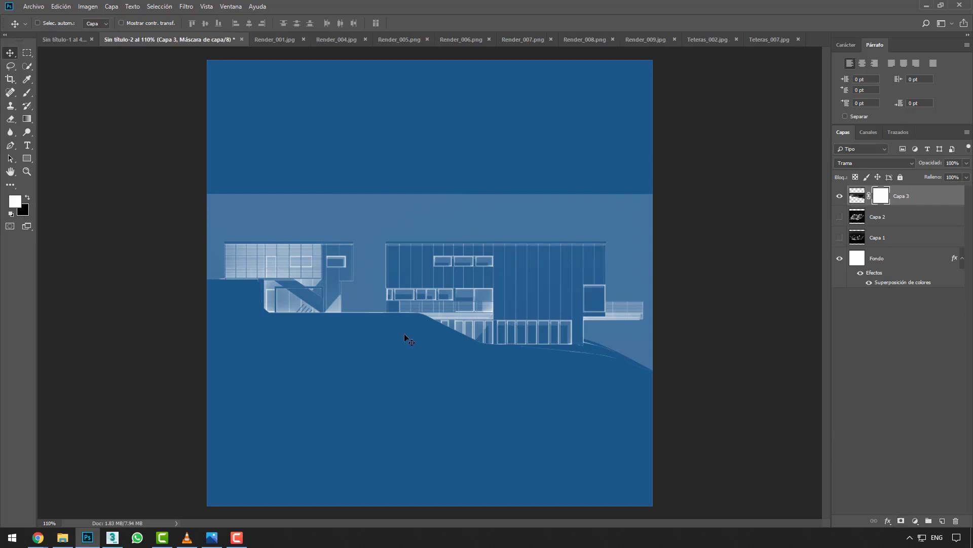
click(28, 119)
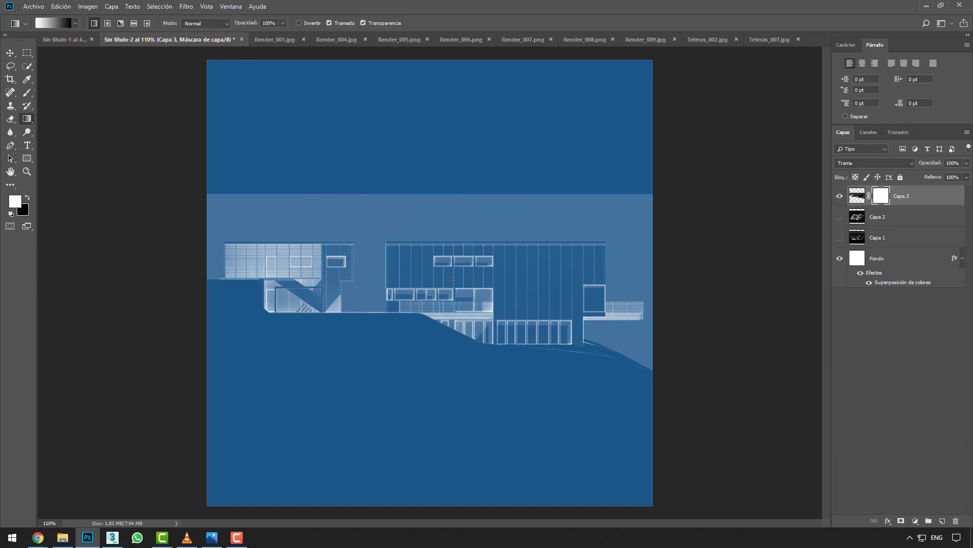
drag(451, 221, 452, 318)
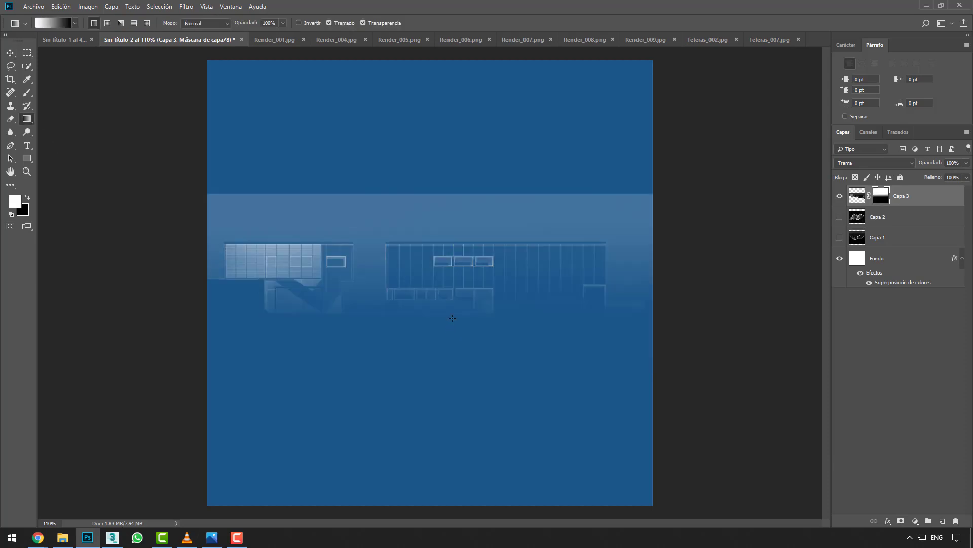
drag(451, 264, 442, 196)
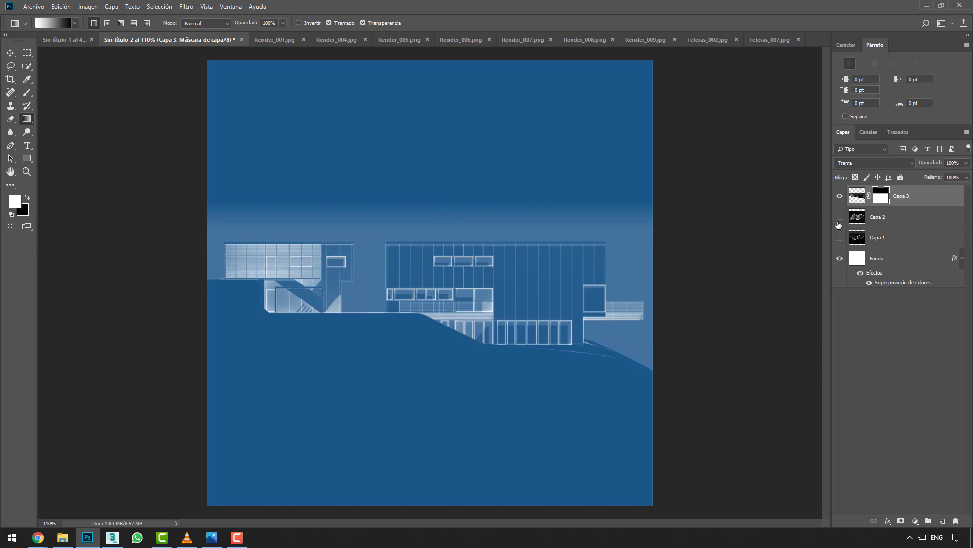
alt+scroll(428, 263, up, 2)
key(v)
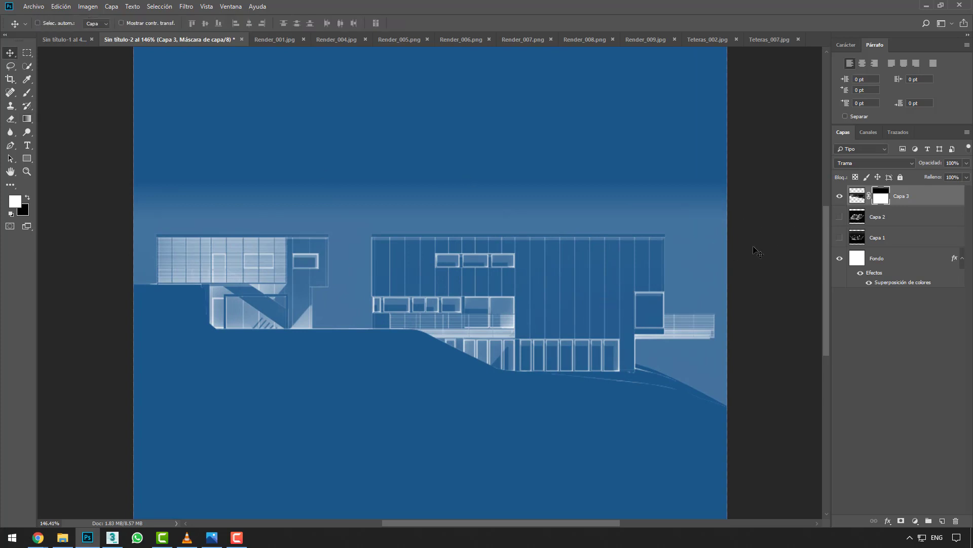
Duplicate Capa 3 once as Capa 3 copia, deleting the extra copies
key(ctrl+j)
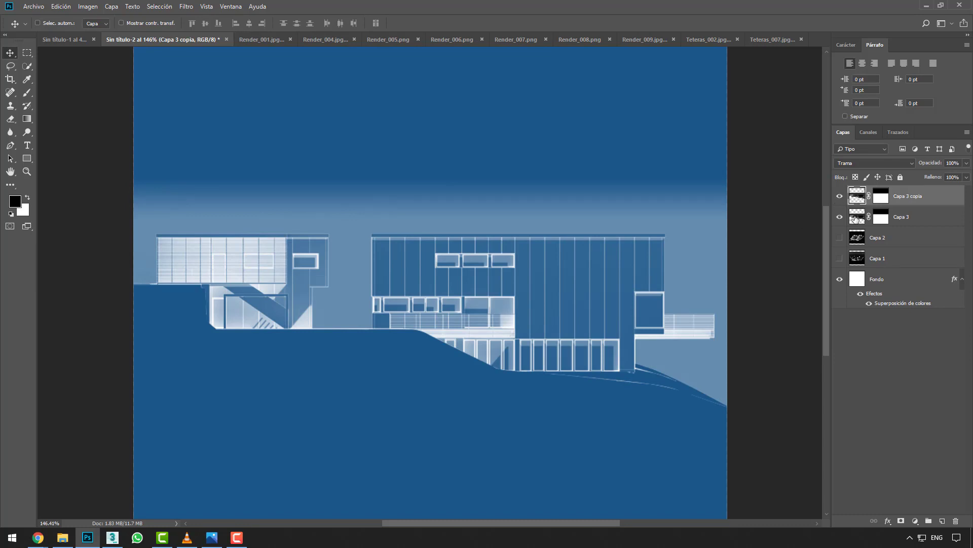
click(841, 197)
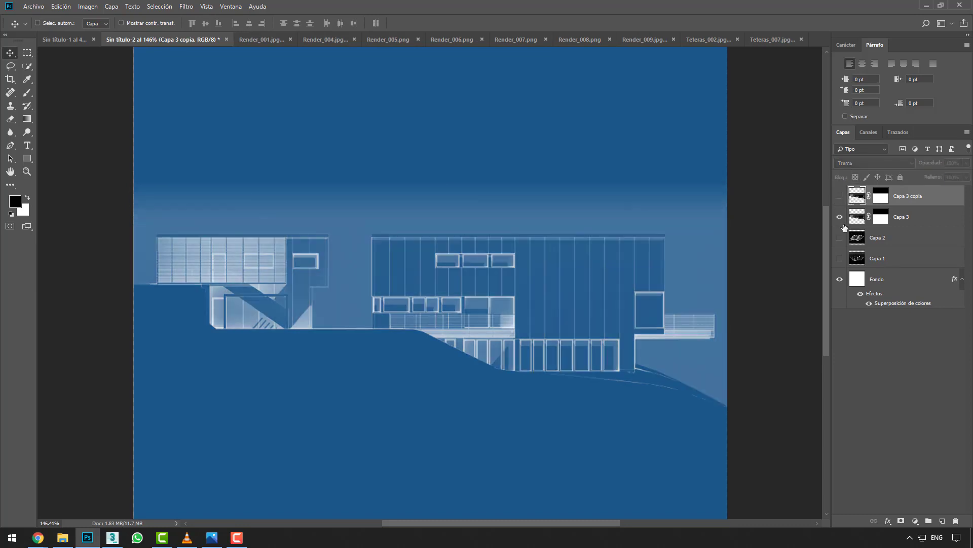
click(840, 196)
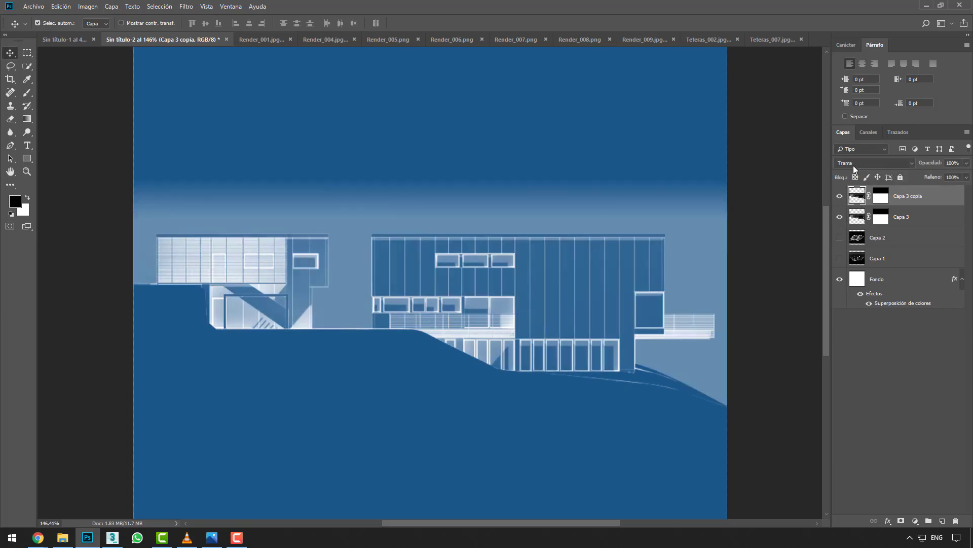
key(ctrl+j)
key(ctrl+j)
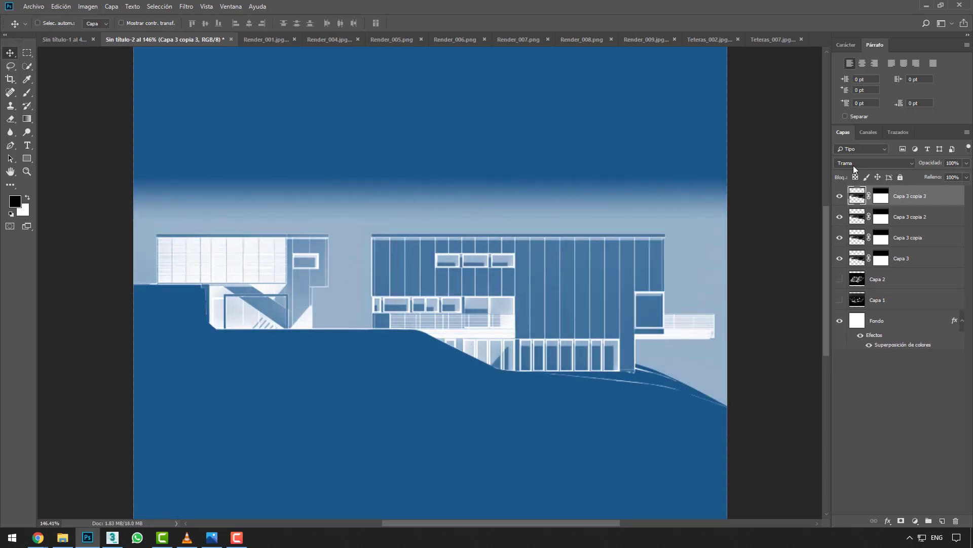
shift+click(900, 219)
key(Delete)
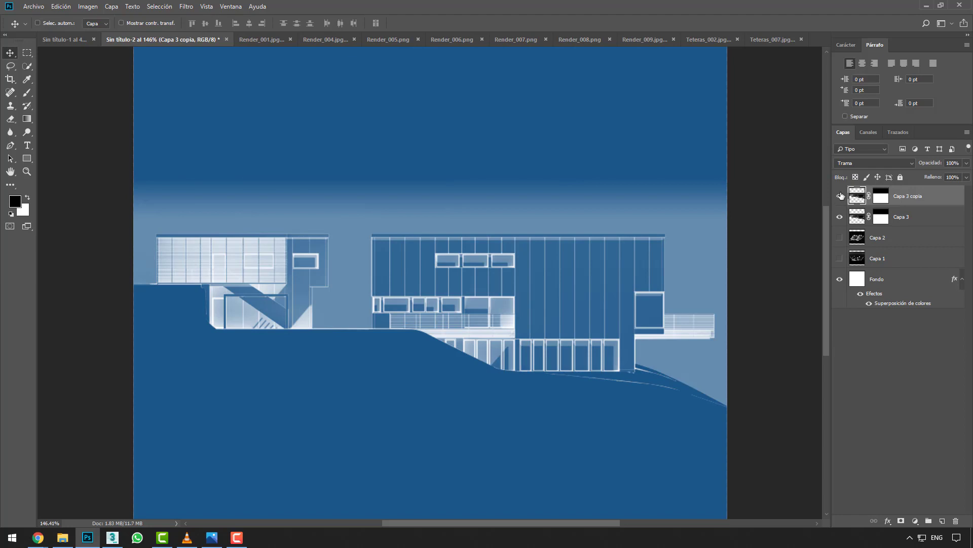
Group Capa 3 and Capa 3 copia into Grupo 1
key(ctrl+0)
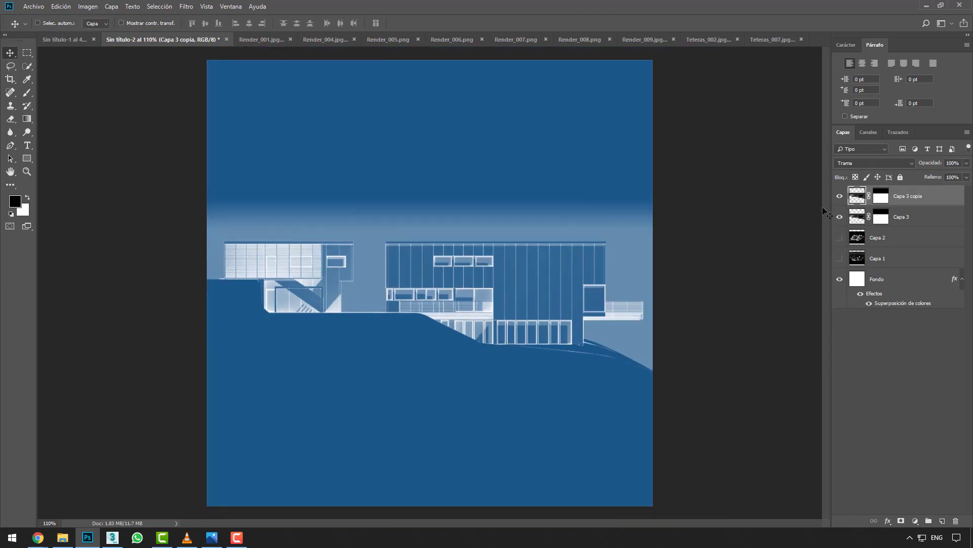
shift+click(900, 218)
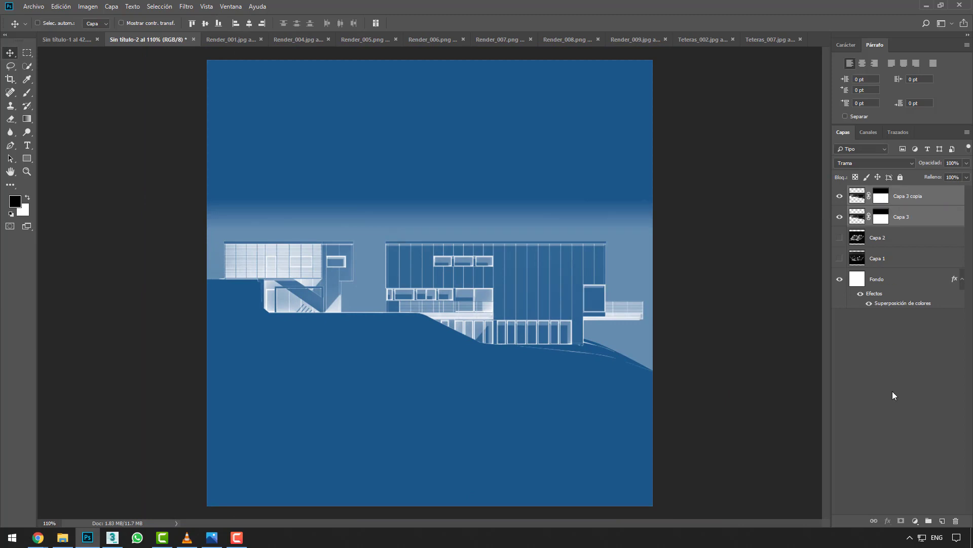
click(928, 521)
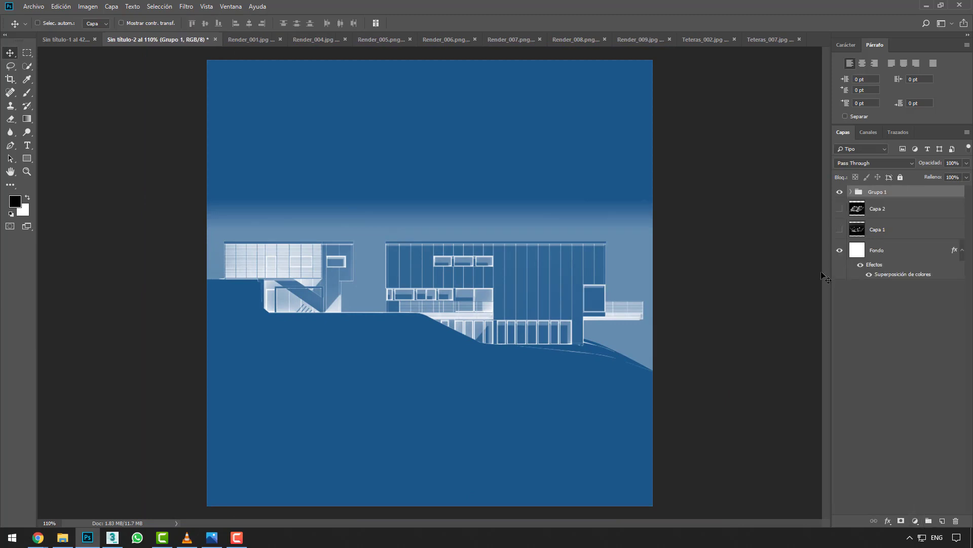
click(840, 192)
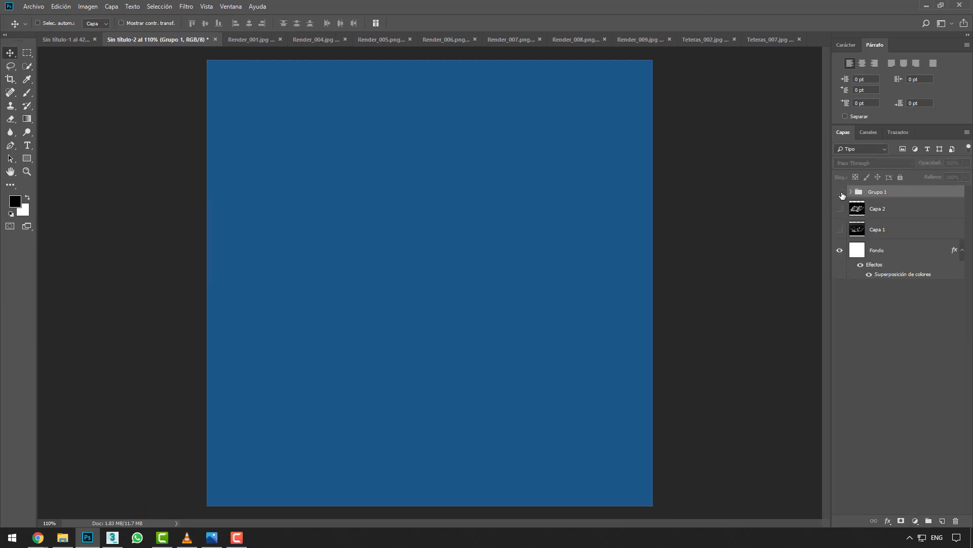
click(840, 192)
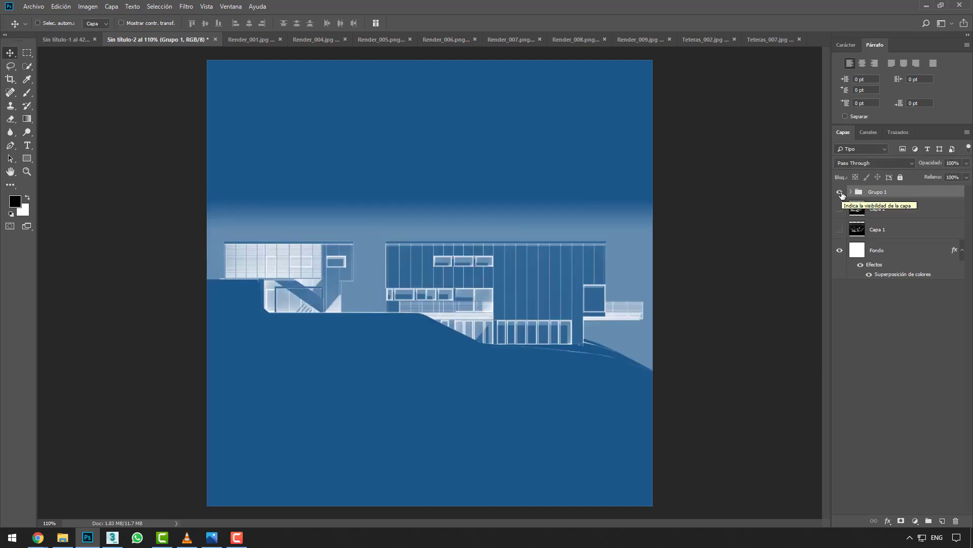
click(889, 521)
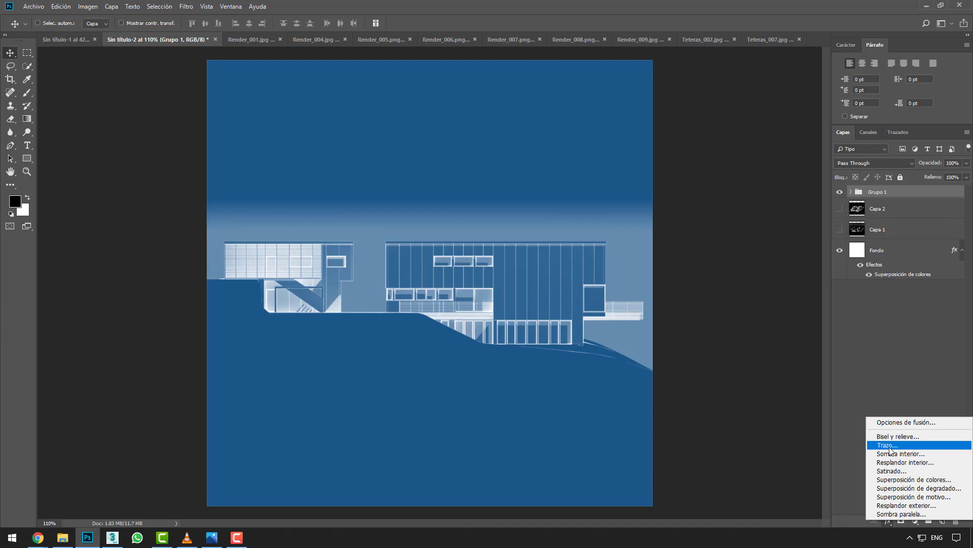
click(890, 446)
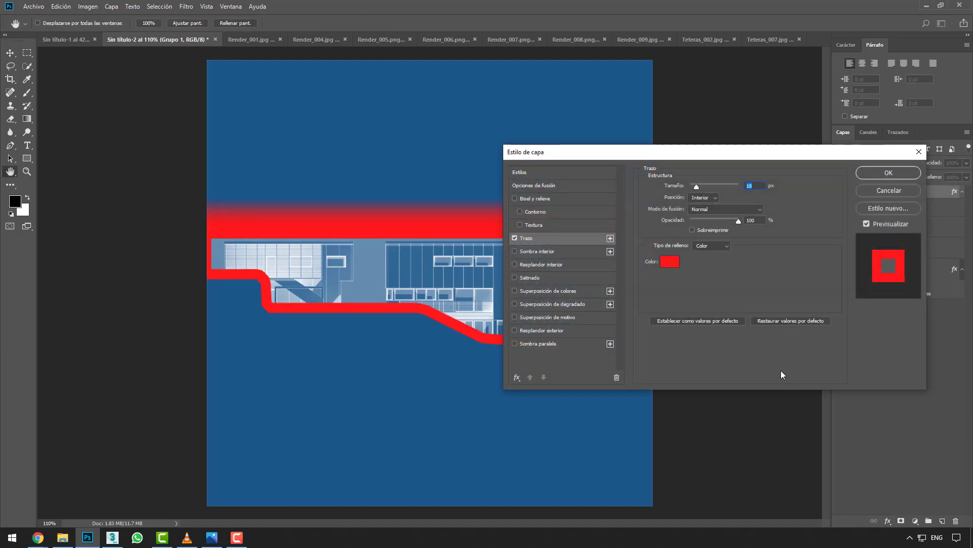
drag(583, 152, 694, 135)
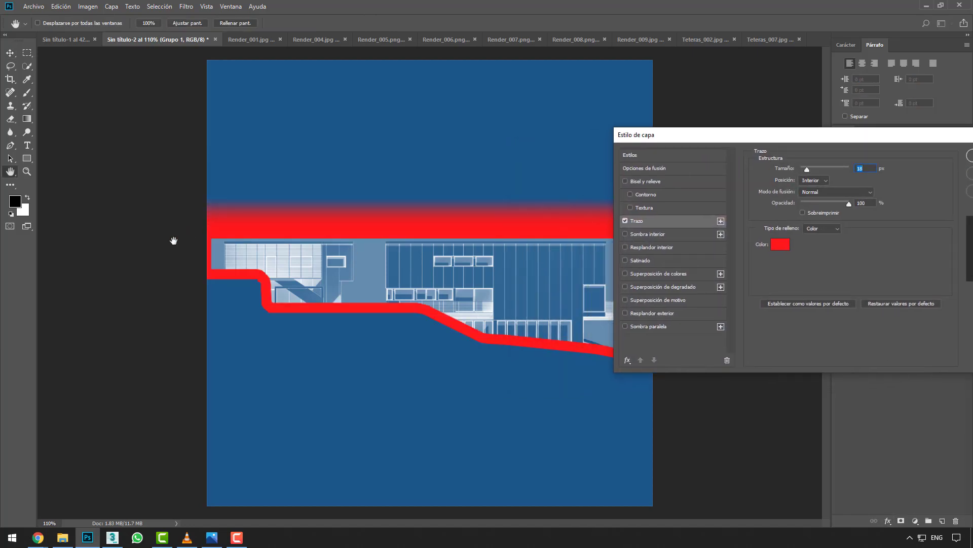
click(779, 246)
text(ffffff)
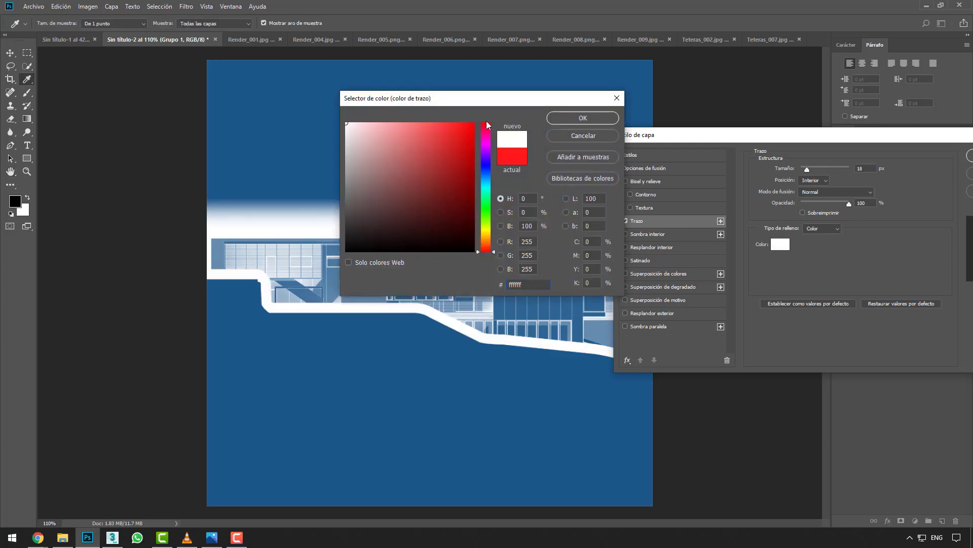
click(592, 118)
drag(755, 134, 516, 155)
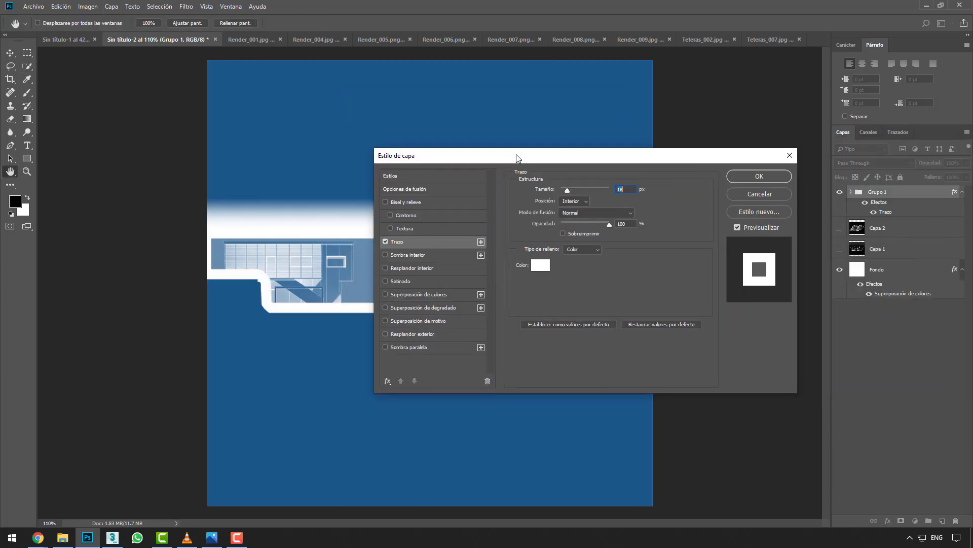
Discard the stroke effect and duplicate Grupo 1 as Grupo 1 copia
click(755, 194)
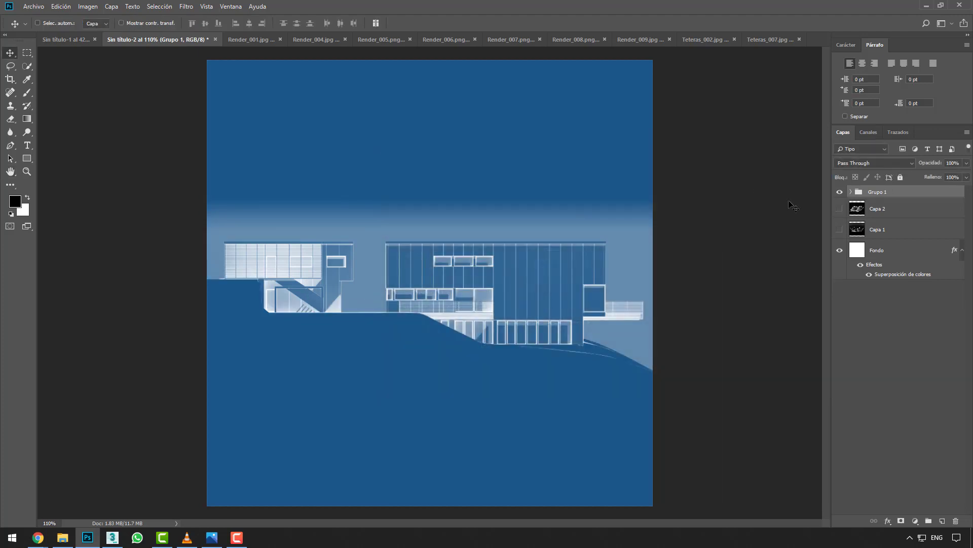
click(852, 192)
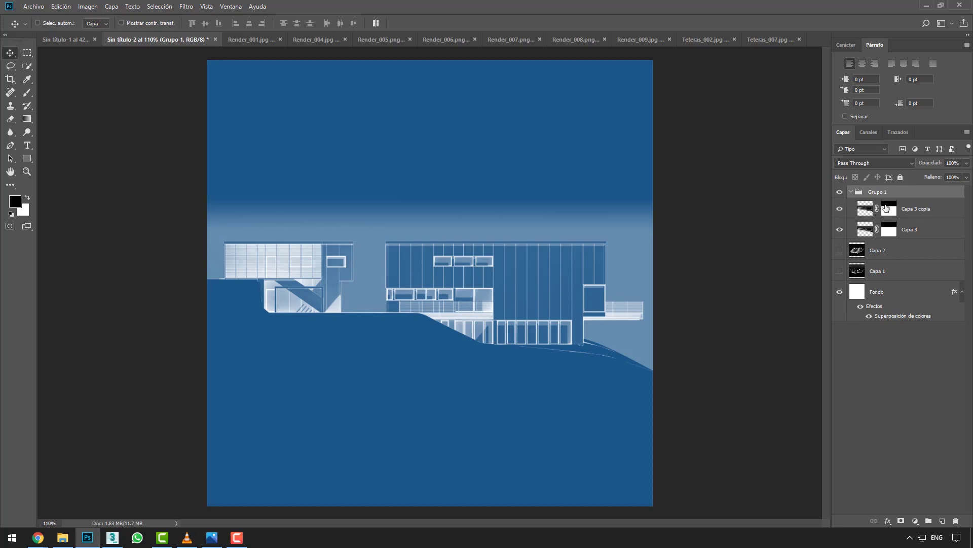
click(852, 192)
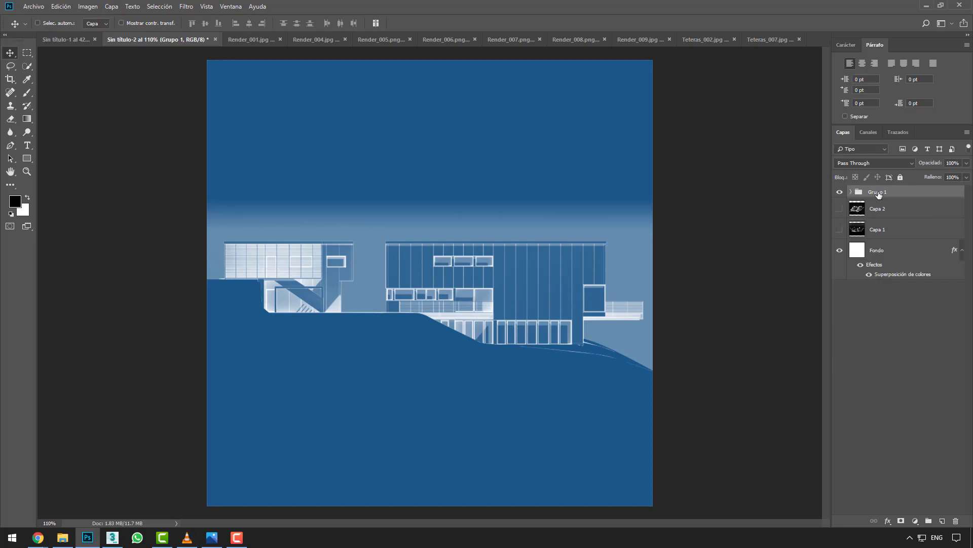
key(ctrl+j)
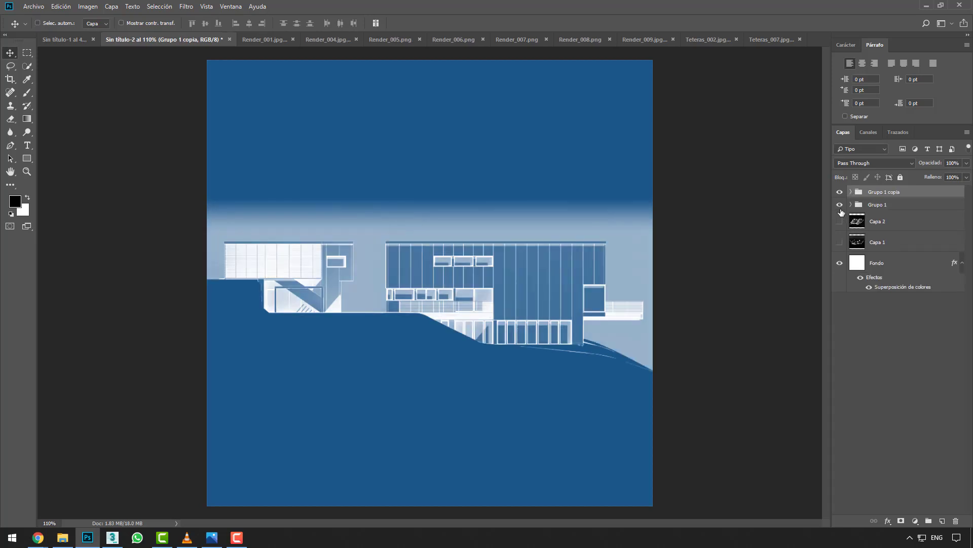
Compare the groups, then leave the original Grupo 1 hidden
click(840, 206)
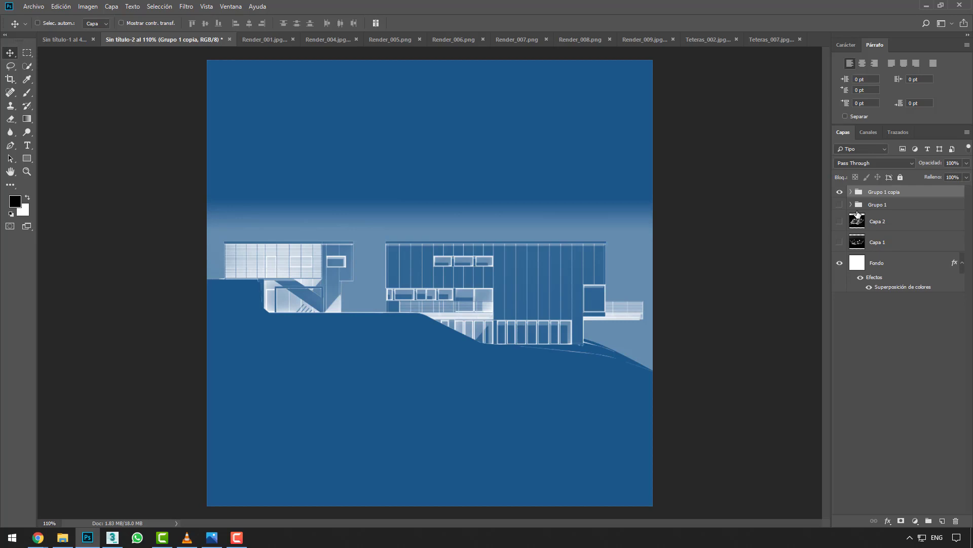
click(840, 205)
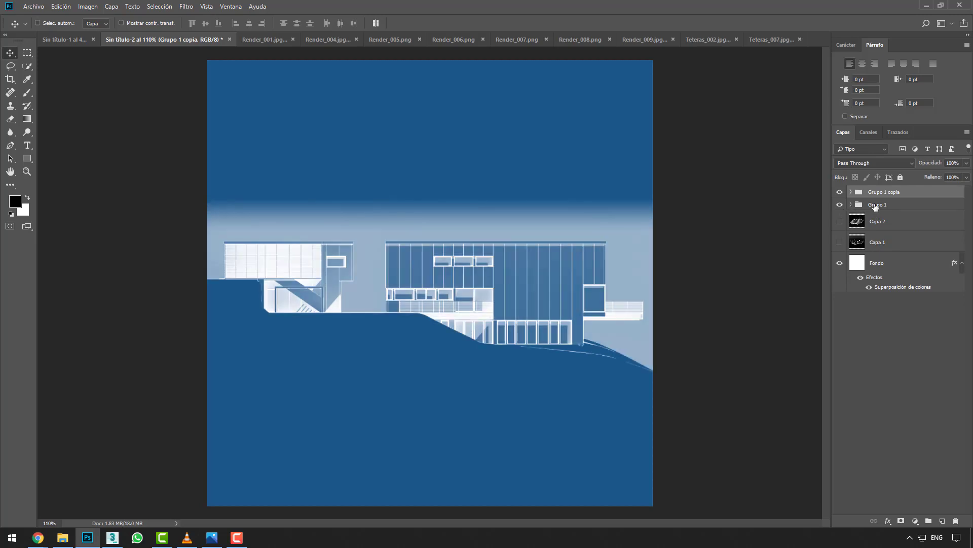
click(875, 206)
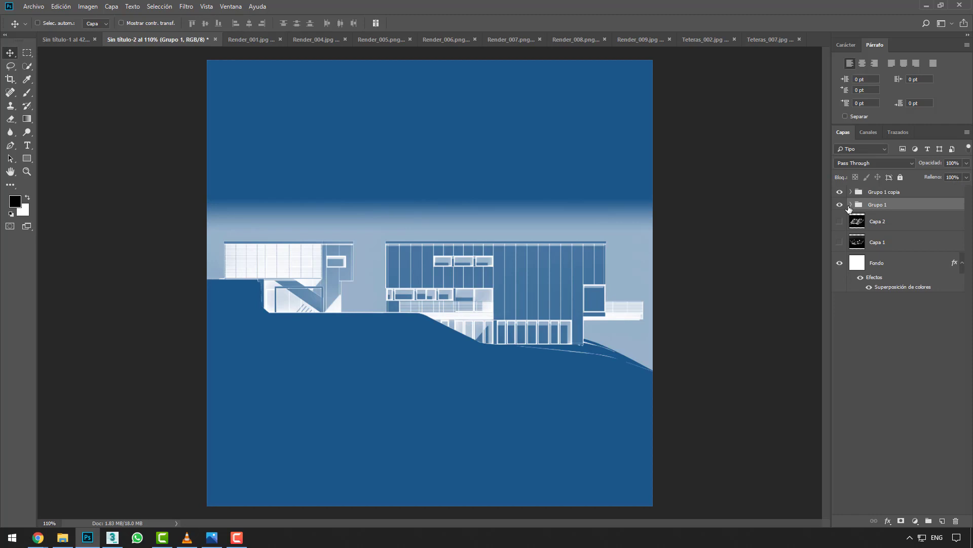
click(850, 204)
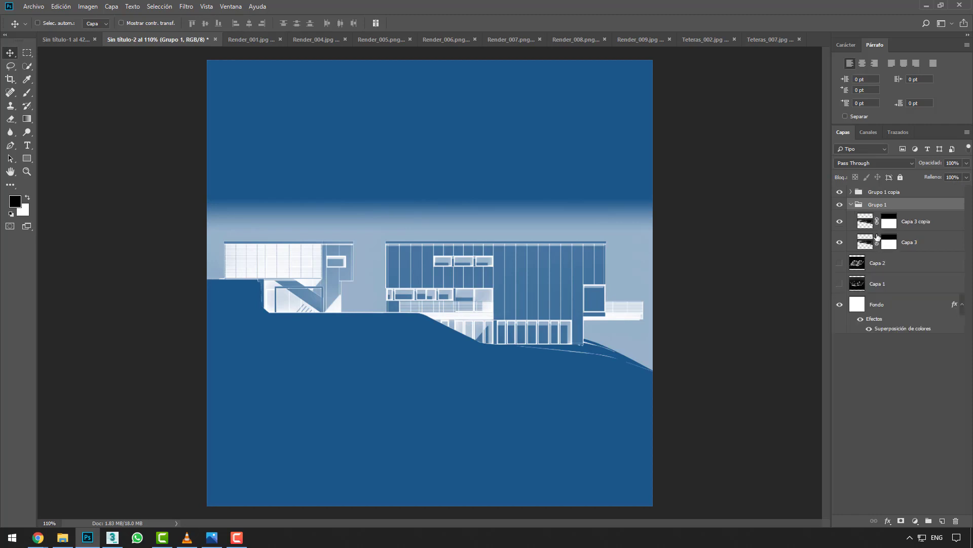
click(877, 193)
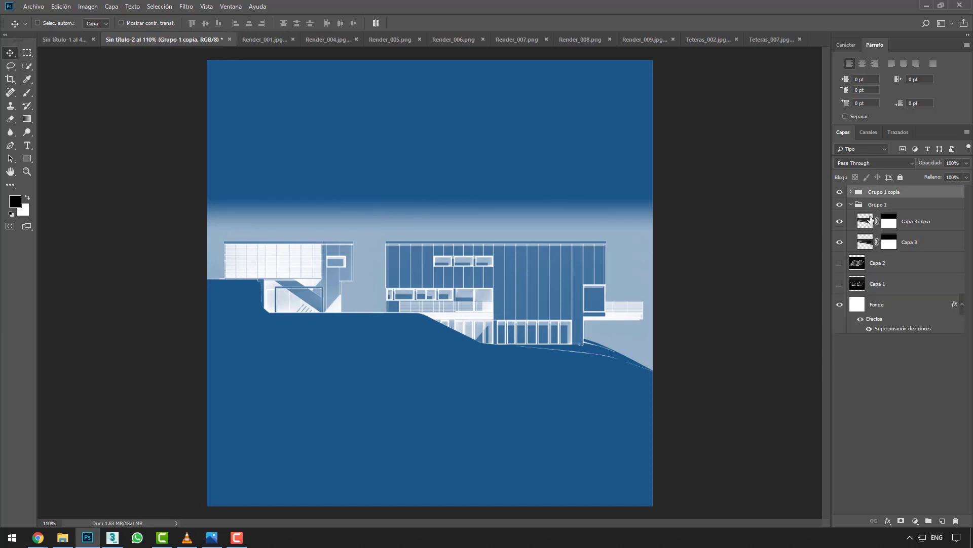
click(851, 205)
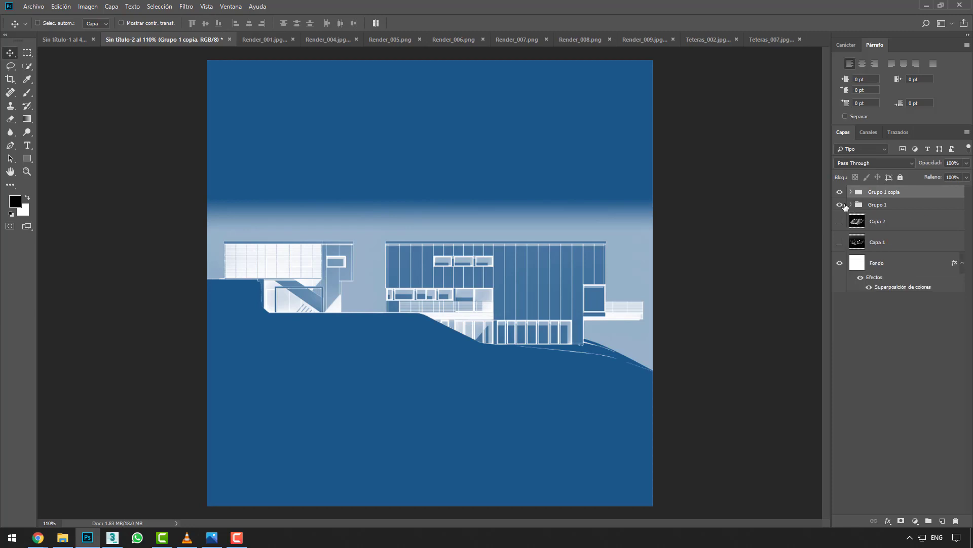
click(841, 205)
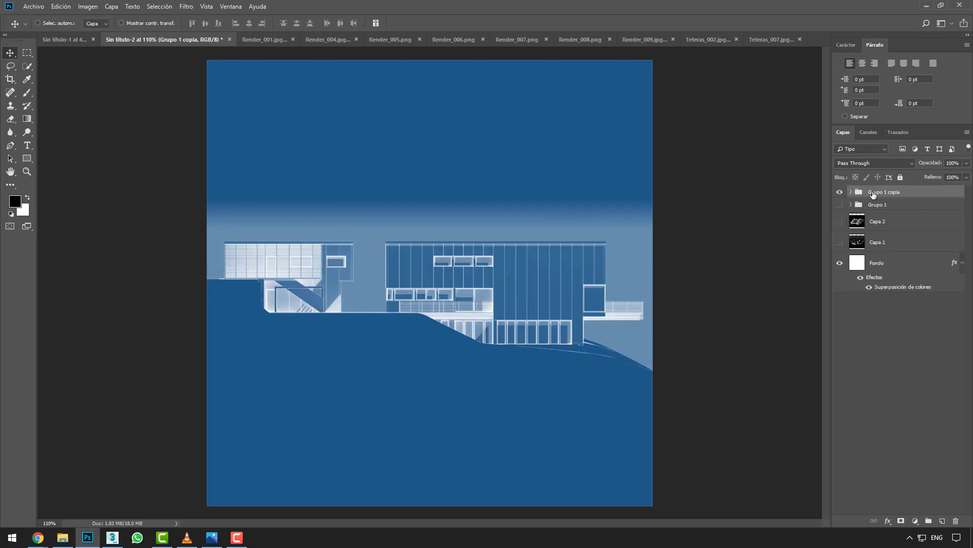
Merge Grupo 1 copia into a Trama-mode layer and duplicate it as Grupo 1 copia 2
key(ctrl+e)
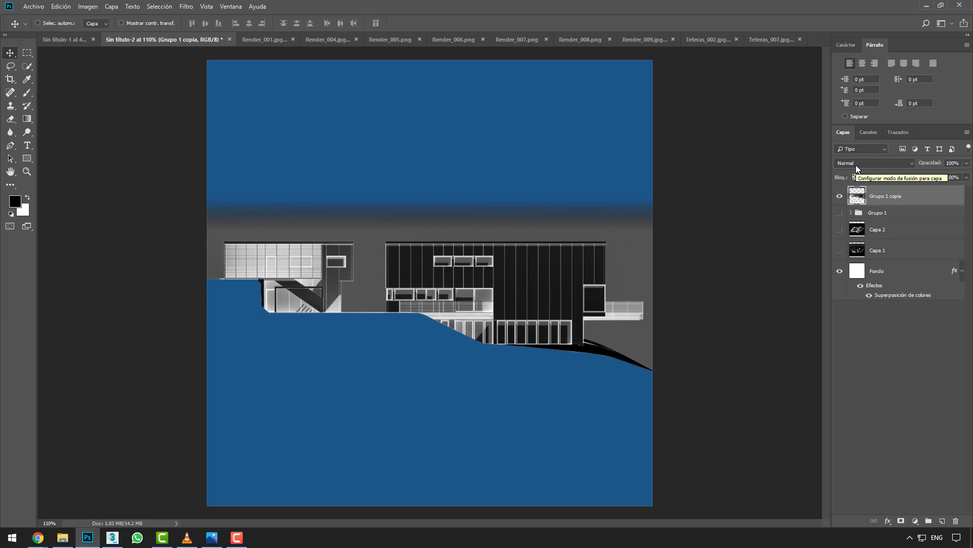
click(856, 166)
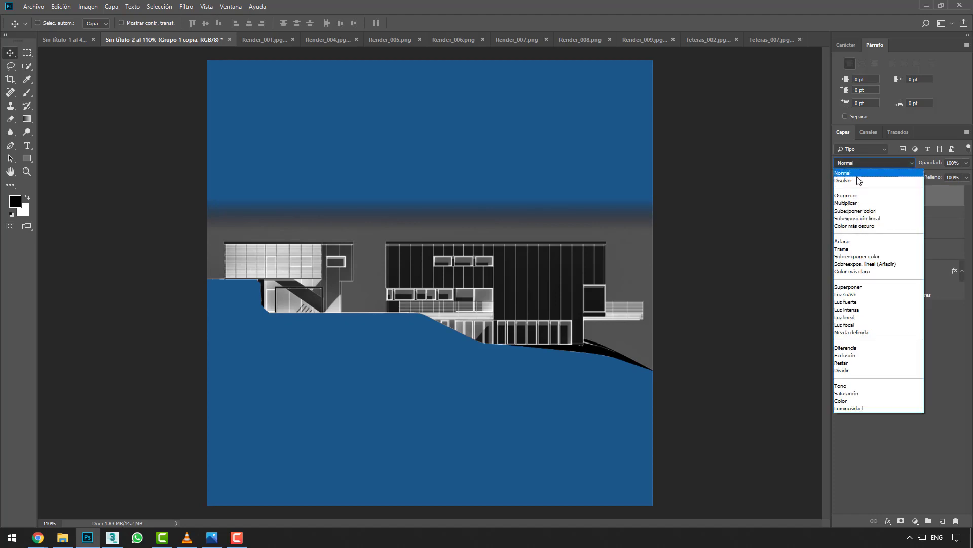
click(858, 249)
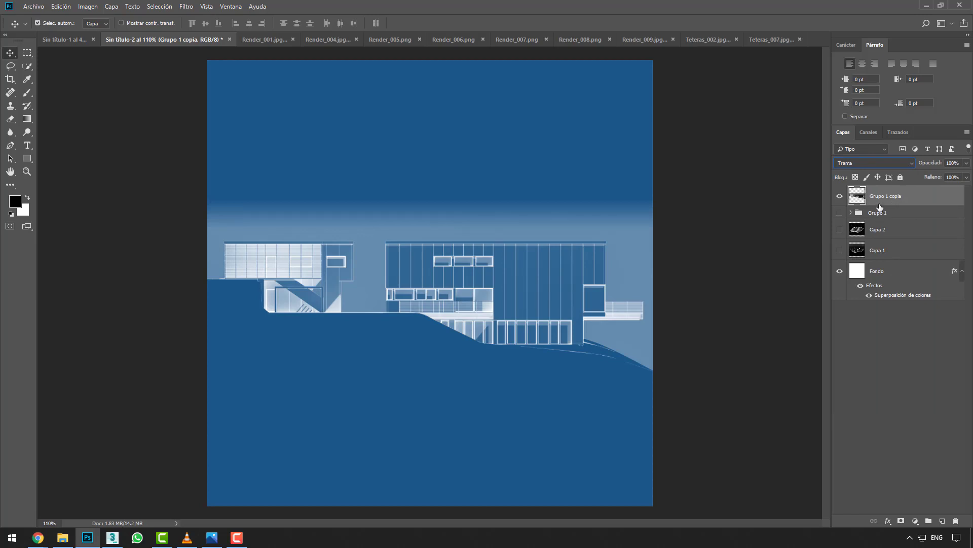
key(ctrl+j)
Set the top copy's blending to Normal and hide Grupo 1 copia
click(862, 163)
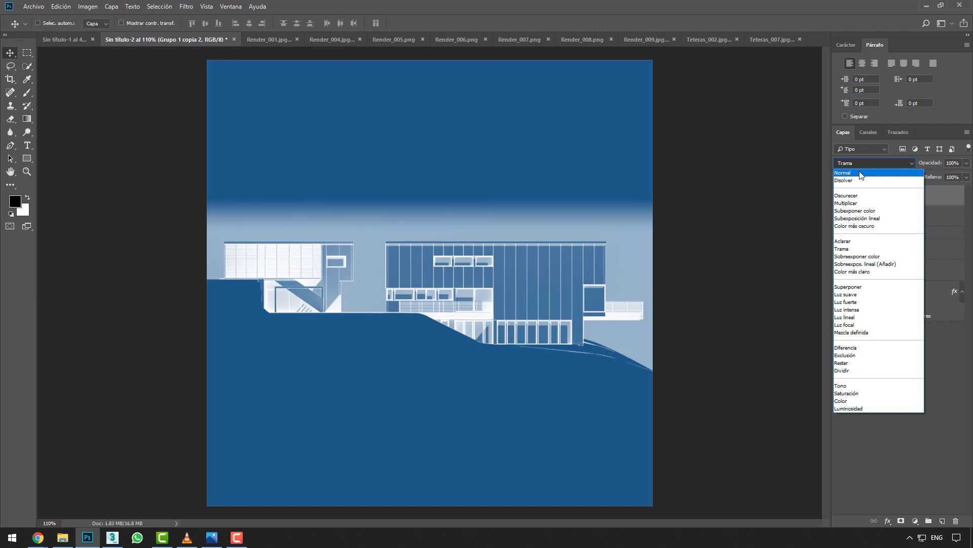
click(861, 174)
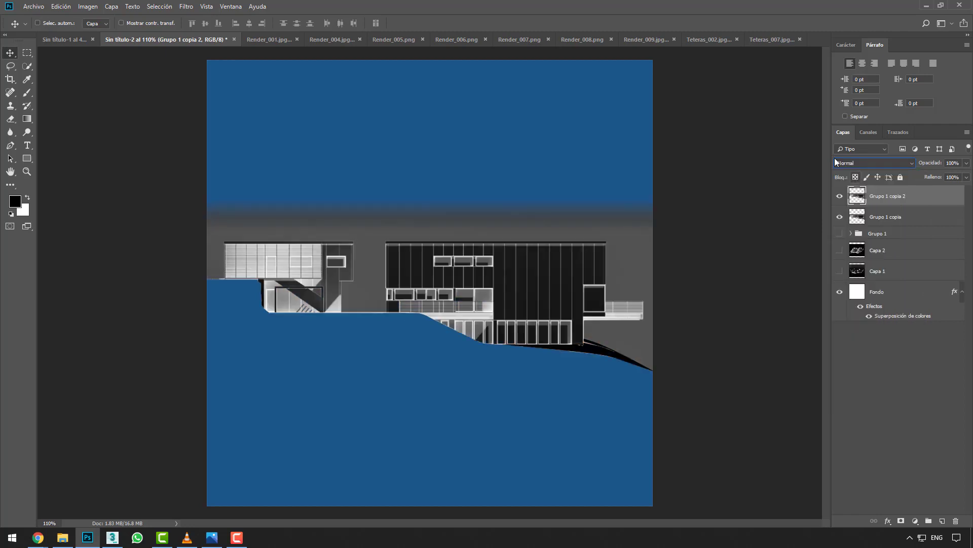
click(840, 216)
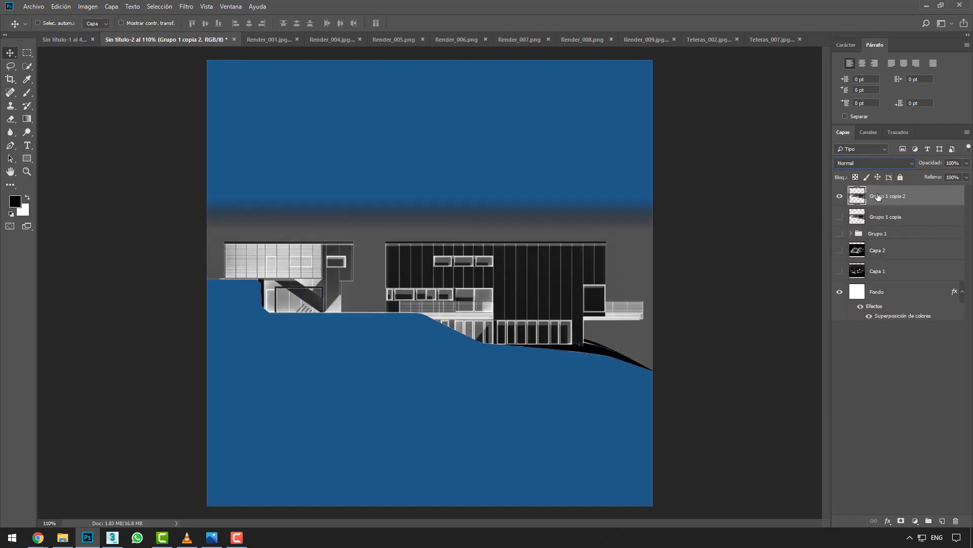
Add a white (ffffff) exterior Trazo stroke to Grupo 1 copia 2
click(888, 520)
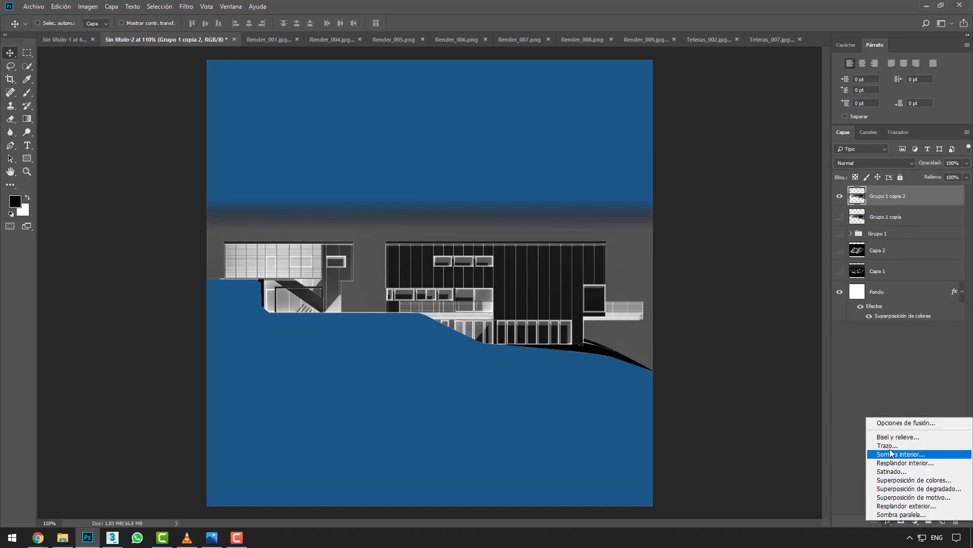
click(747, 372)
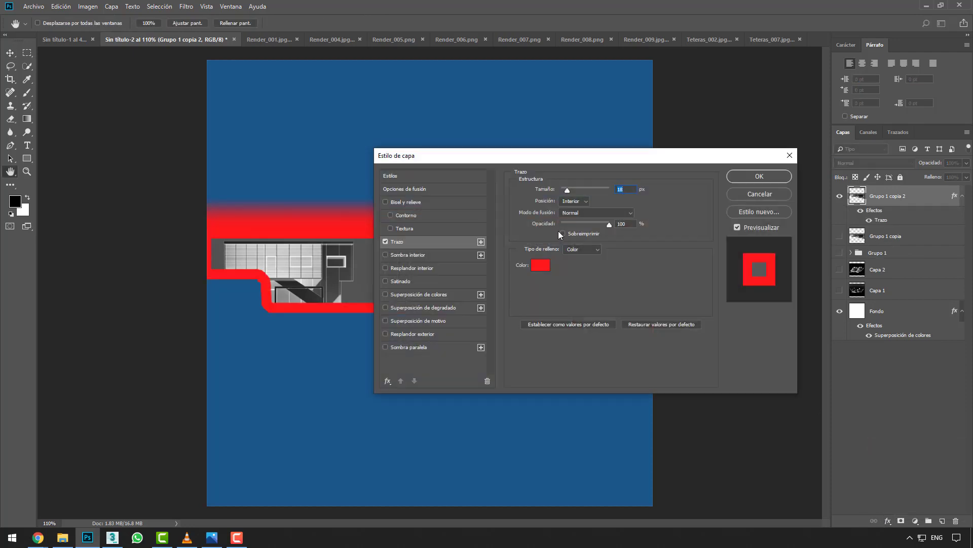
drag(571, 188, 565, 190)
click(572, 201)
click(570, 211)
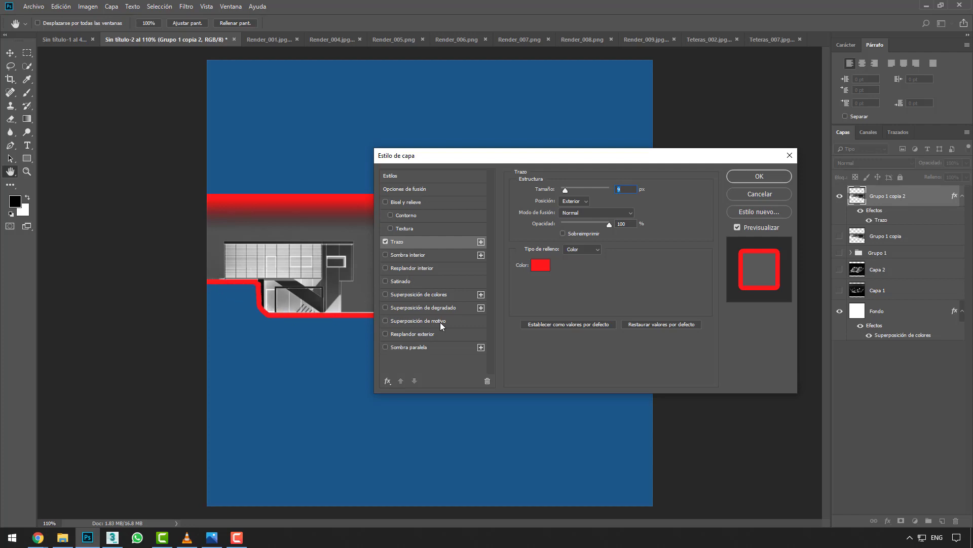
click(541, 264)
text(ffffff)
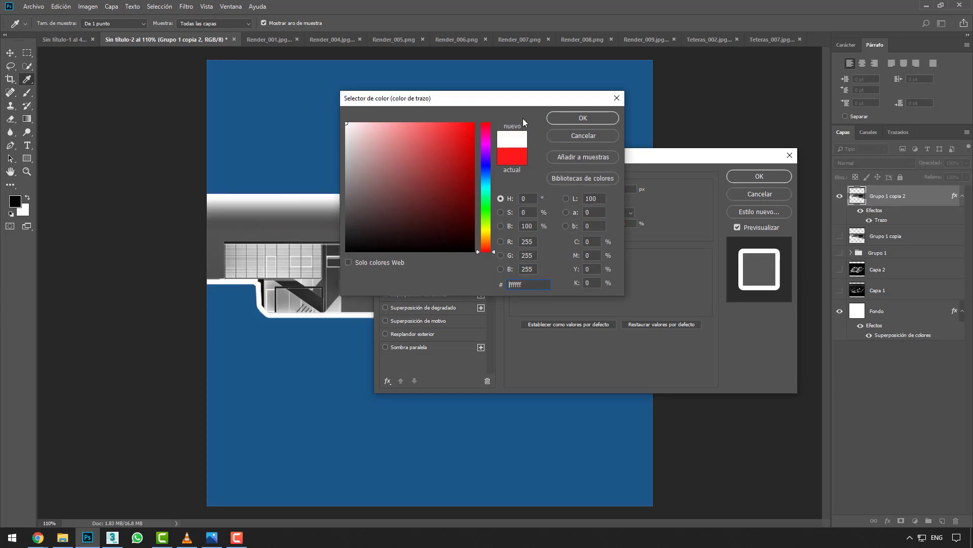
click(567, 118)
click(763, 178)
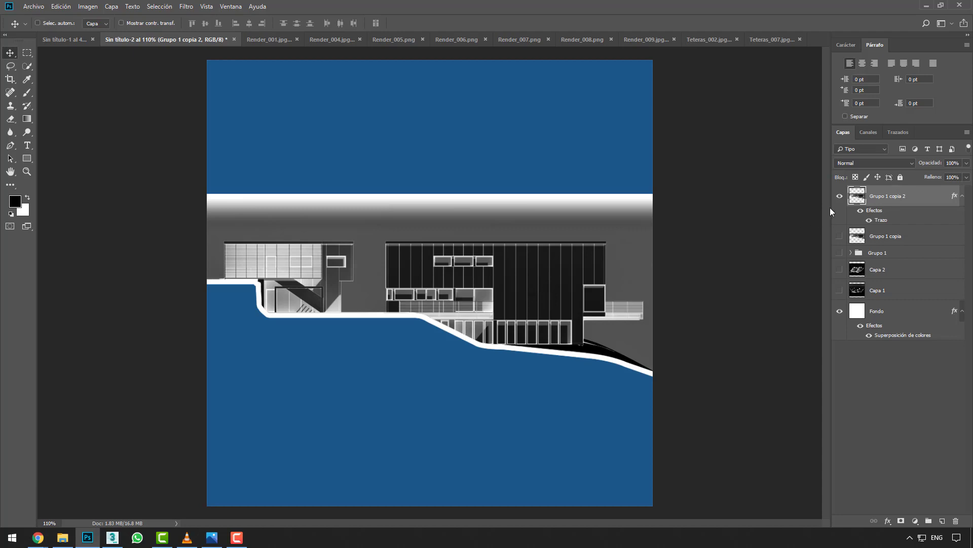
Set Grupo 1 copia 2's fill to 0% so only its white stroke remains
click(839, 196)
click(840, 236)
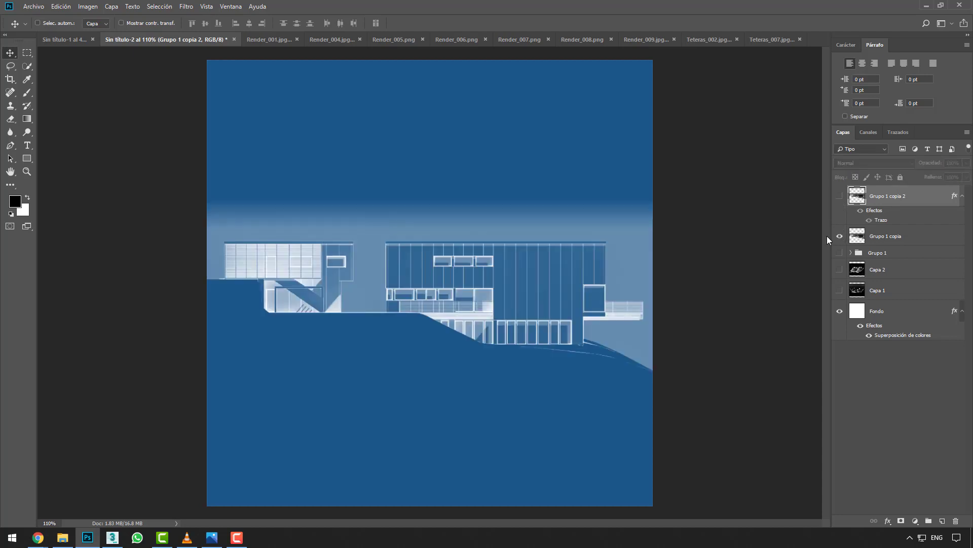
click(840, 196)
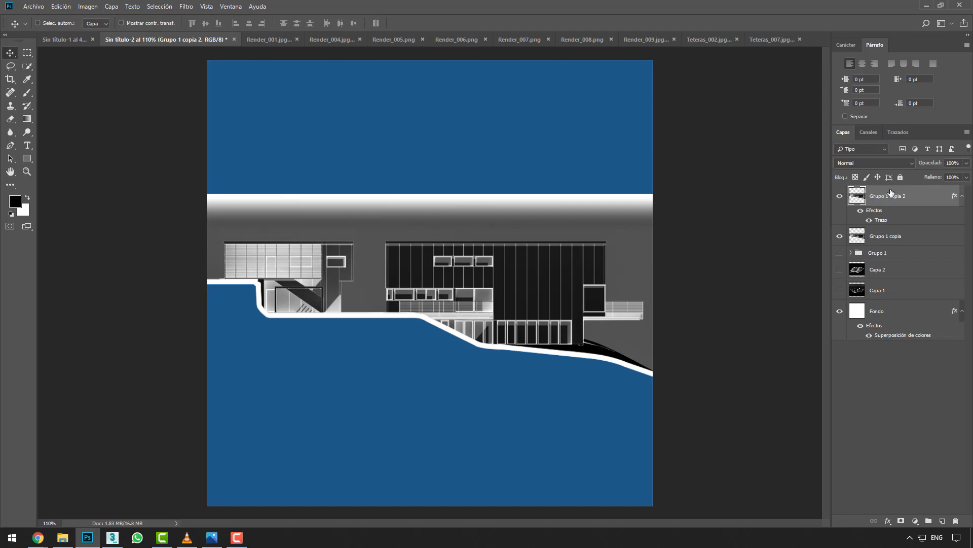
click(966, 178)
drag(944, 186, 902, 188)
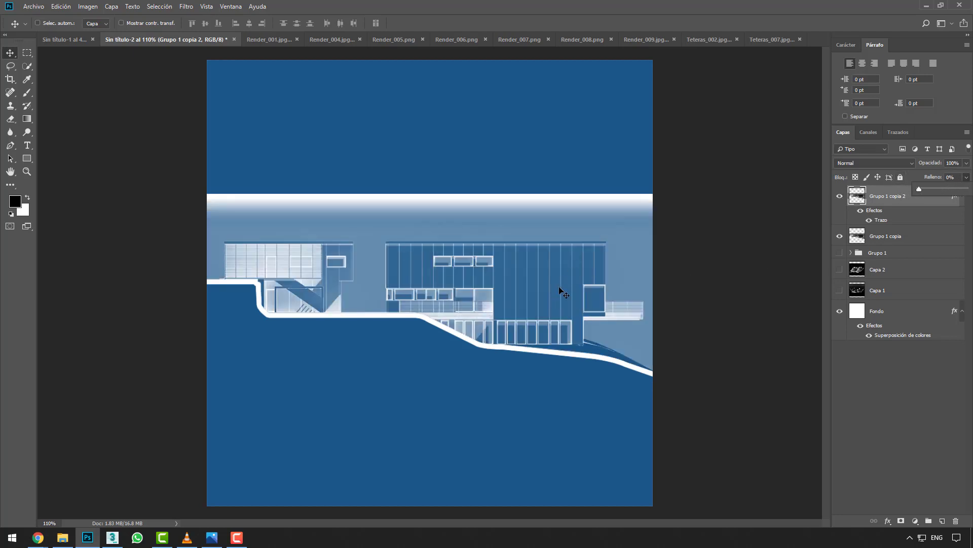
click(840, 236)
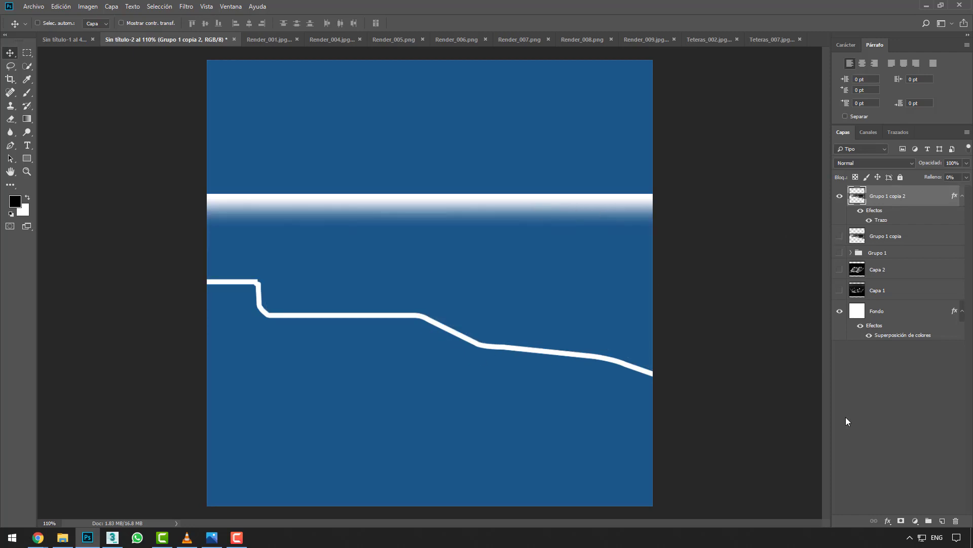
Try masking out the white band with a black brush, then undo it
click(901, 522)
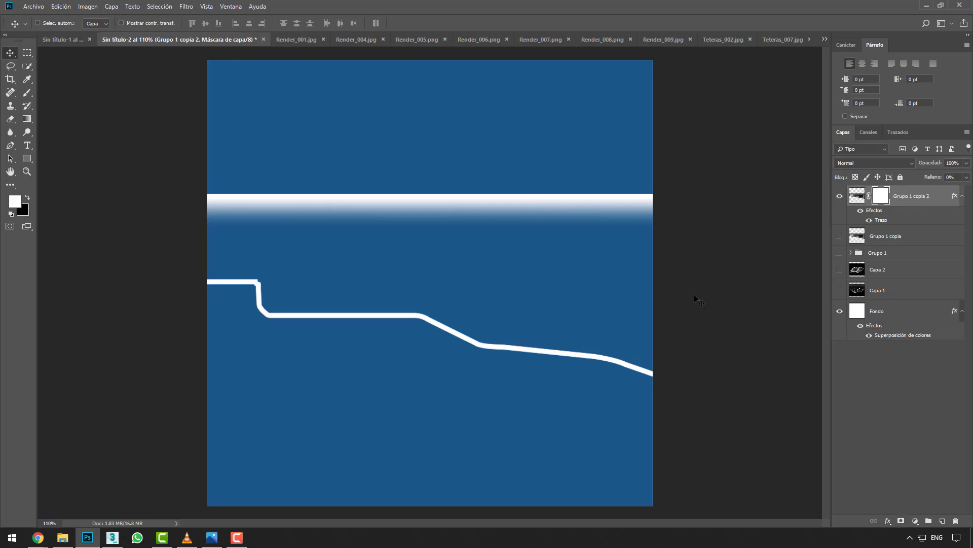
click(28, 93)
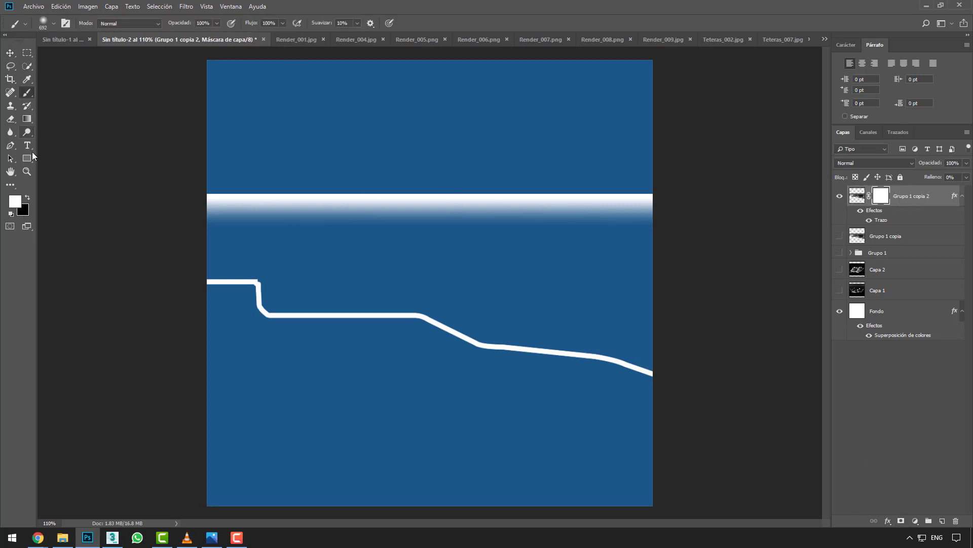
click(28, 197)
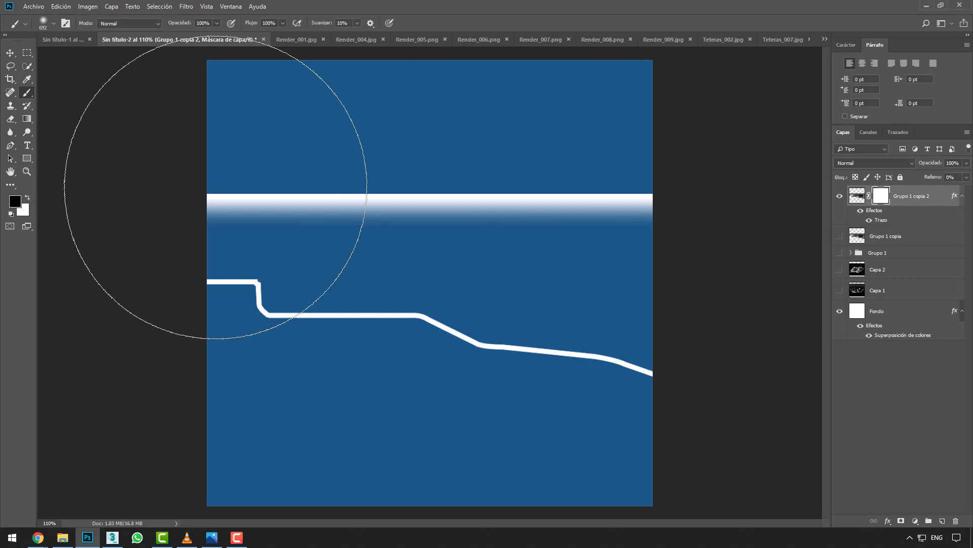
mouse_move(425, 255)
alt+right_down()
mouse_move(306, 243)
mouse_move(336, 403)
alt+right_up()
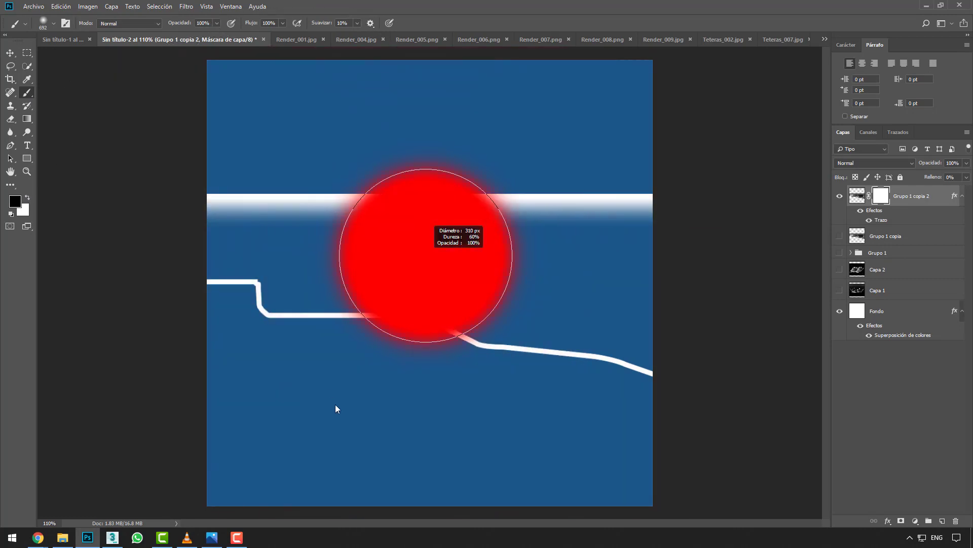
alt+right_drag(326, 201, 232, 219)
mouse_move(224, 205)
mouse_down()
mouse_move(623, 192)
mouse_move(526, 235)
mouse_move(205, 227)
mouse_up()
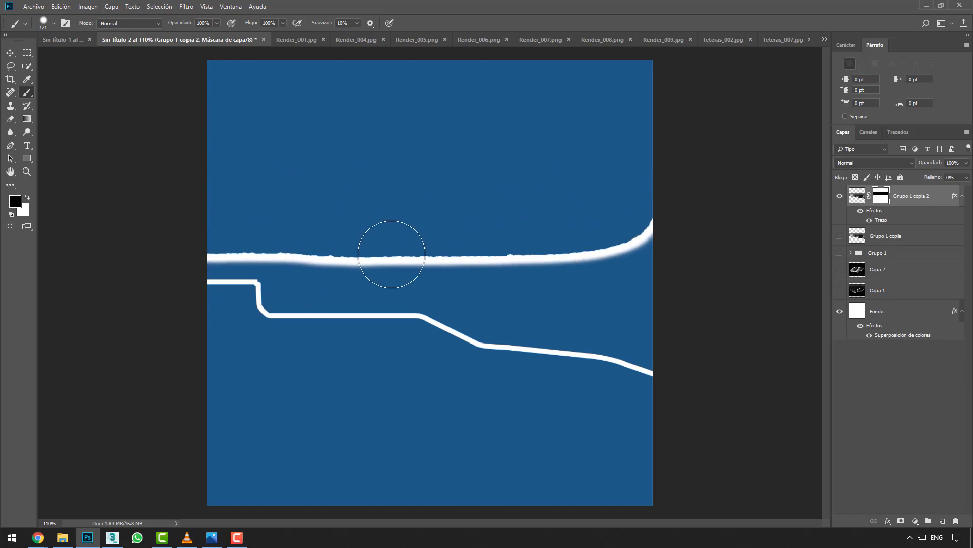
key(ctrl+z)
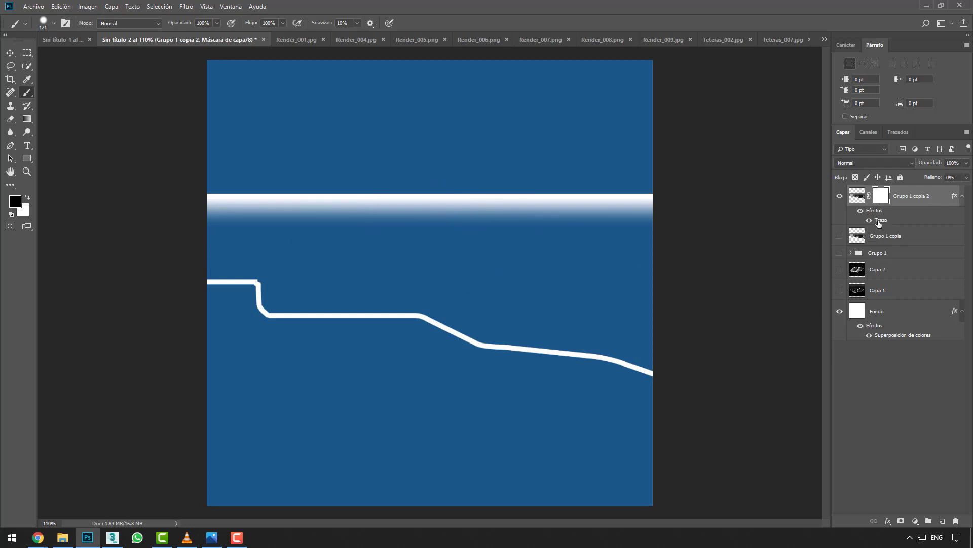
Make Grupo 1 copia 2 a smart object, mask away its white band, and show Grupo 1 copia
right_click(908, 197)
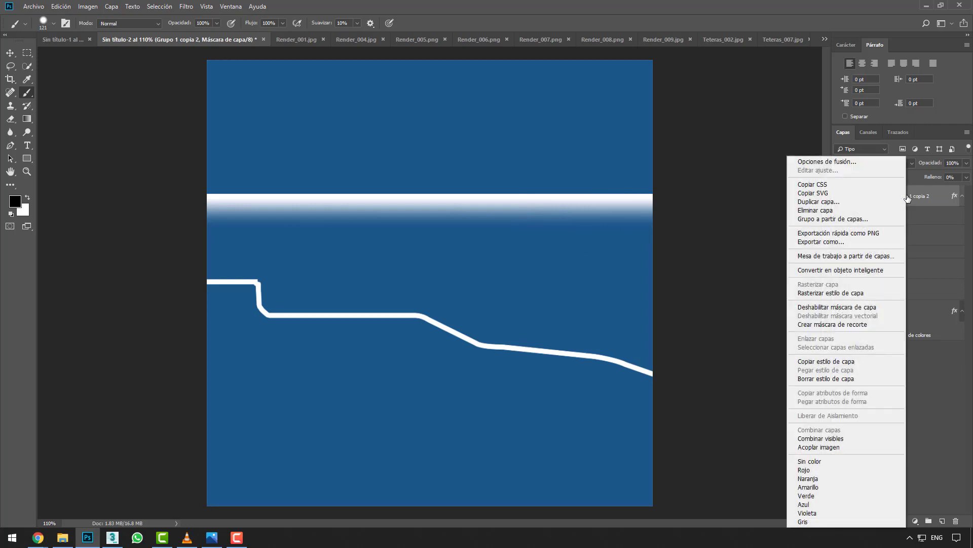
click(883, 270)
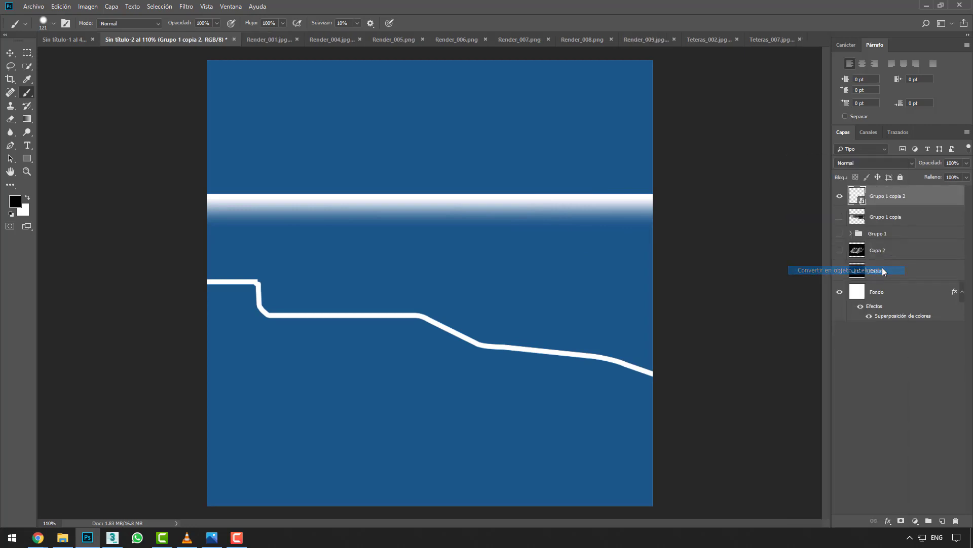
click(840, 196)
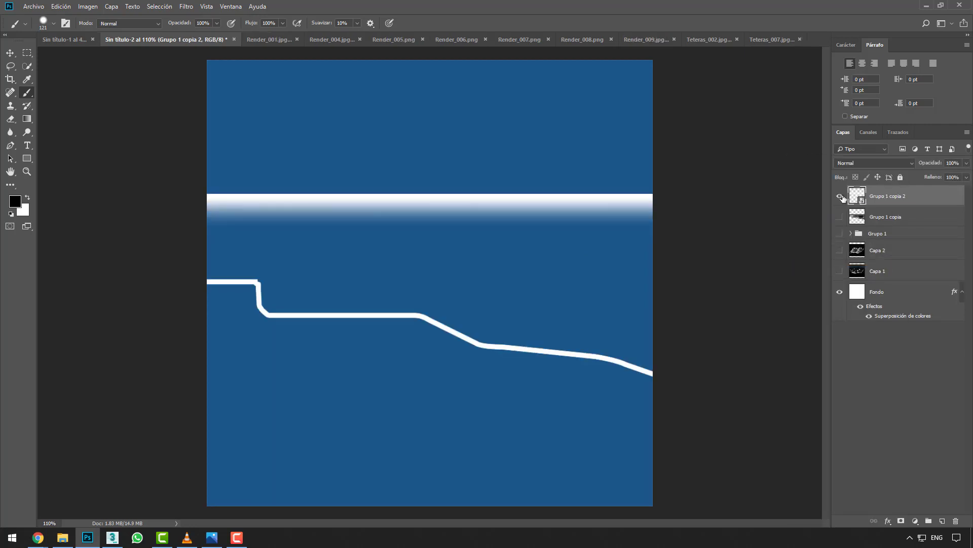
click(902, 521)
drag(200, 203, 706, 224)
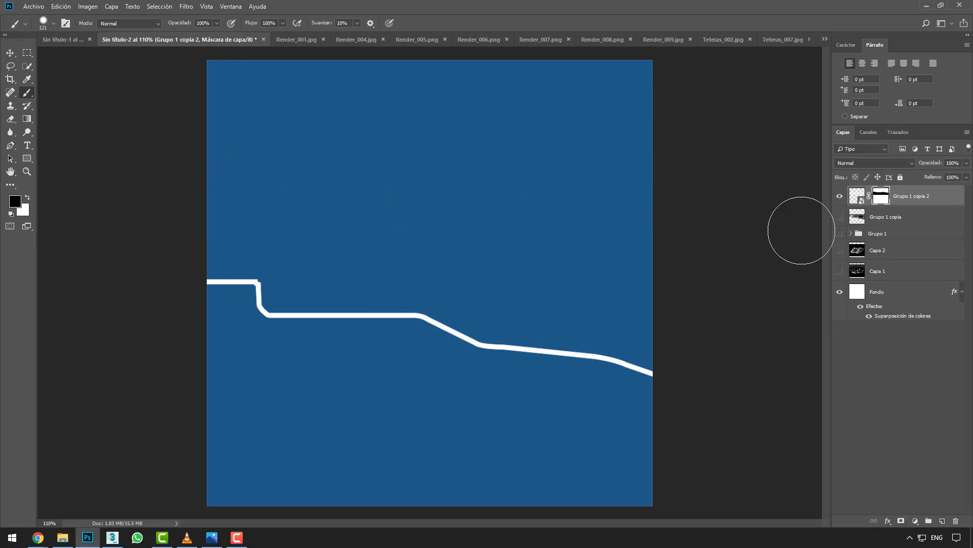
click(840, 218)
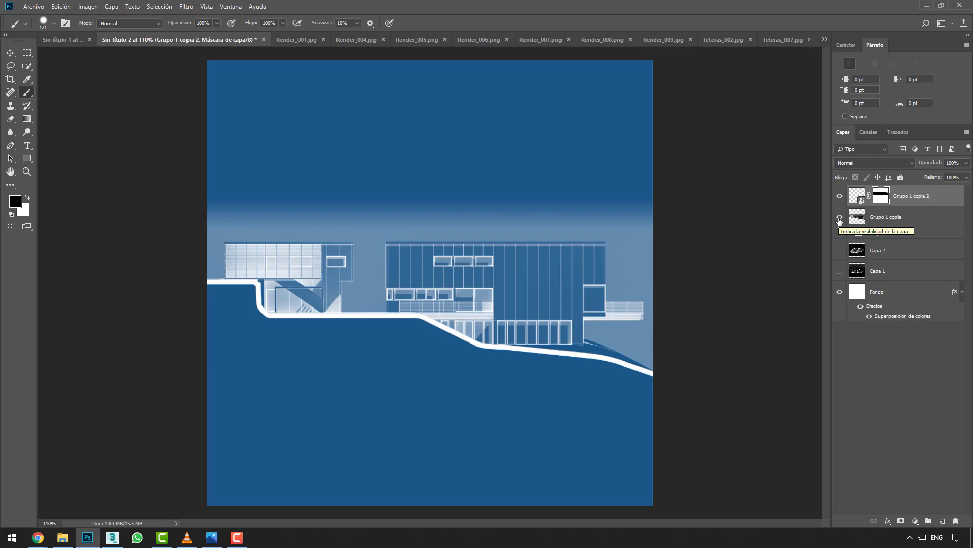
Group Grupo 1 copia and its copy into Grupo 2, then hide Grupo 2 and Grupo 1
shift+click(883, 217)
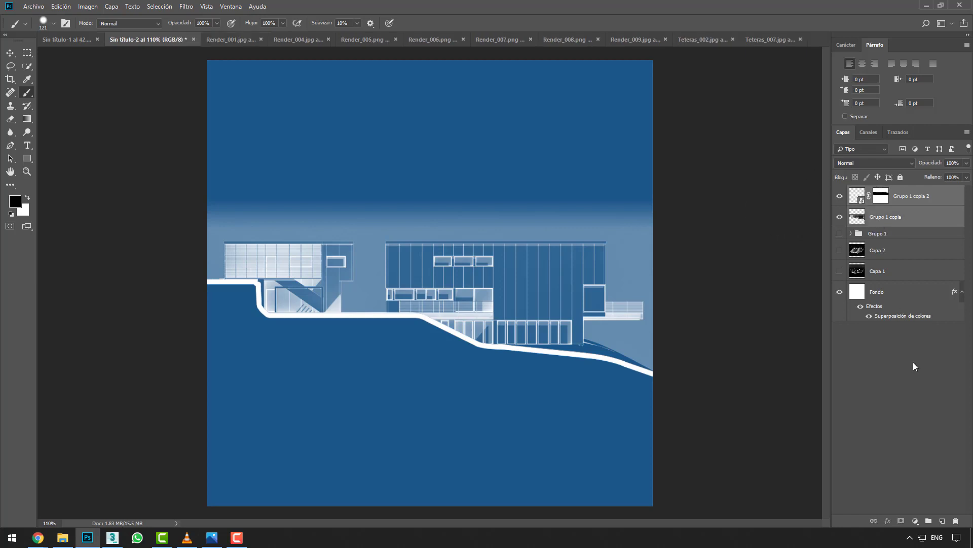
click(929, 521)
click(840, 192)
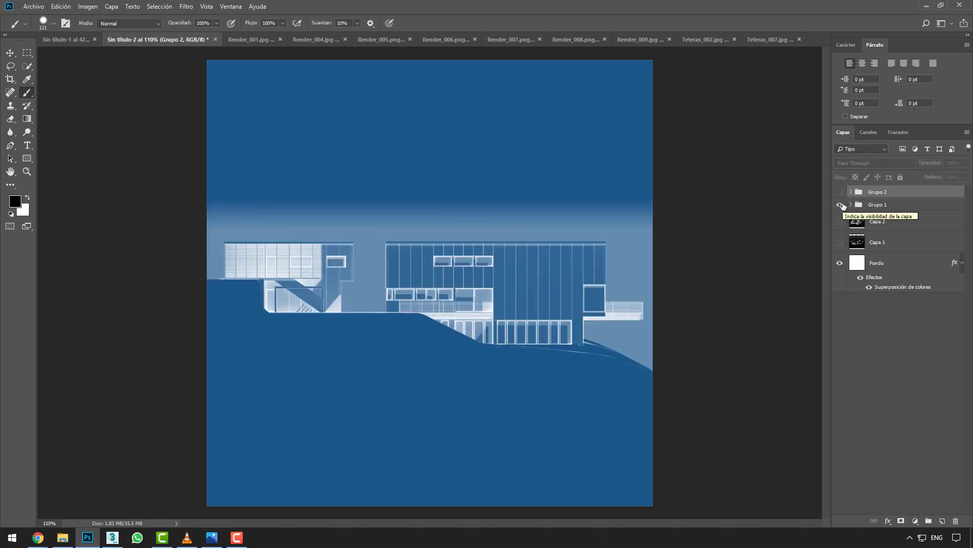
click(840, 205)
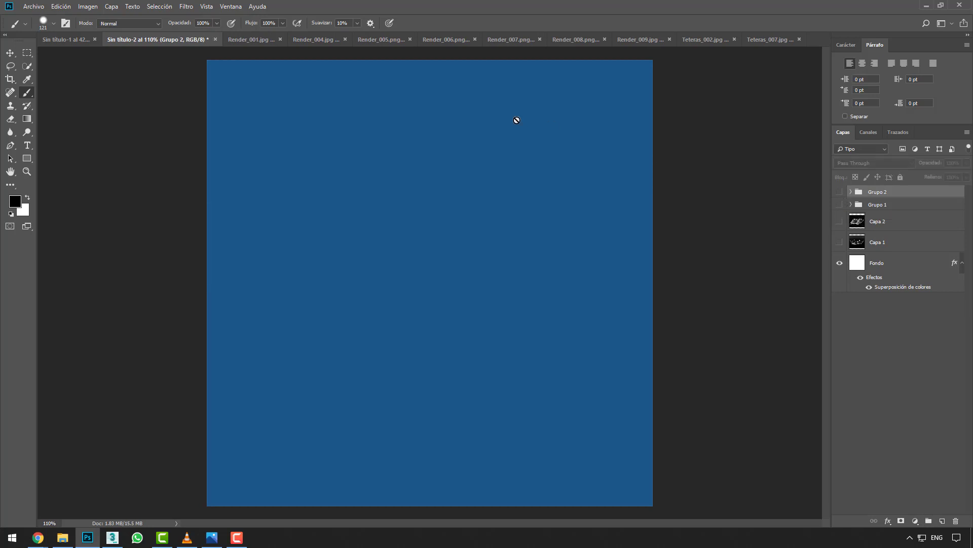
Bring the Render_004.jpg render into the blue document as layer Capa 4
key(v)
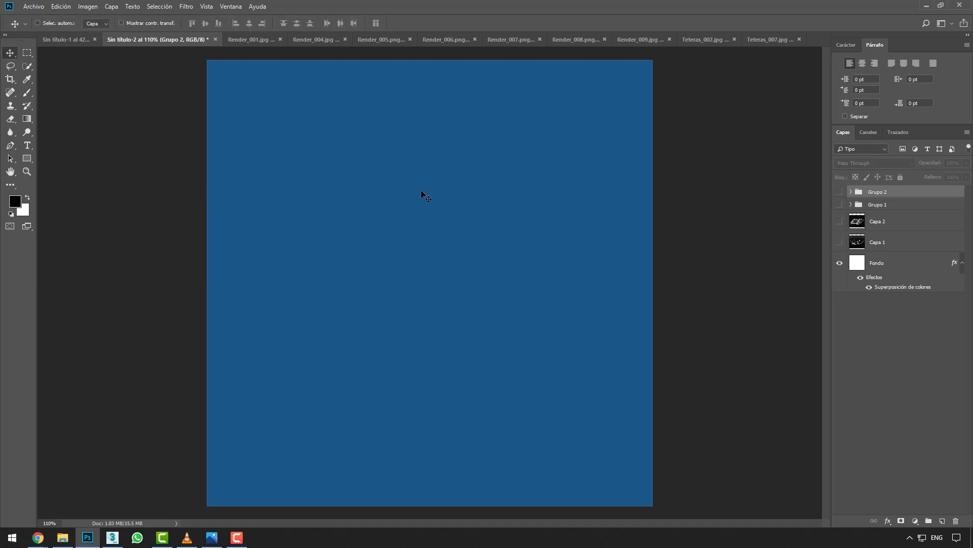
click(313, 39)
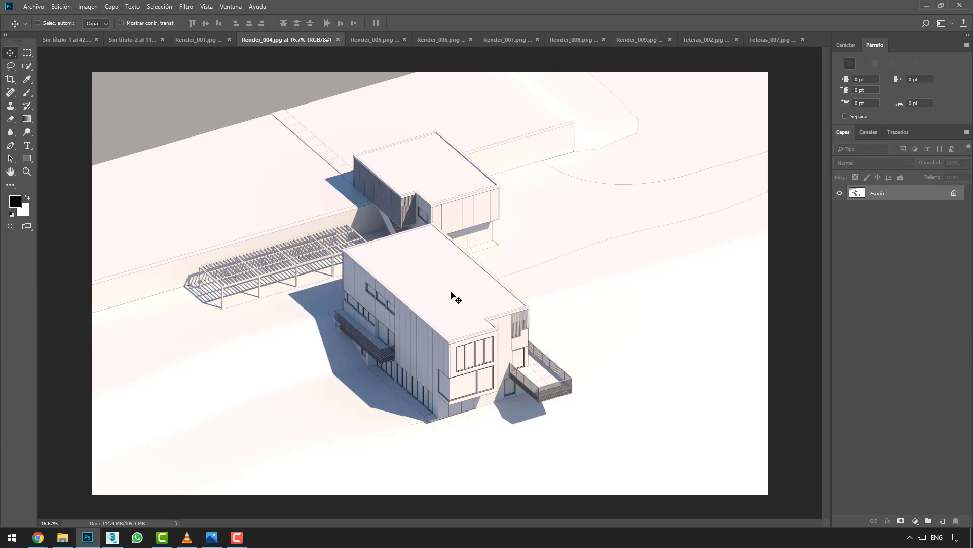
mouse_move(451, 310)
mouse_down()
mouse_move(145, 40)
mouse_move(422, 272)
mouse_up()
alt+scroll(422, 272, down, 5)
Scale and position Capa 4 to fill the canvas, then view at 100%
key(ctrl+t)
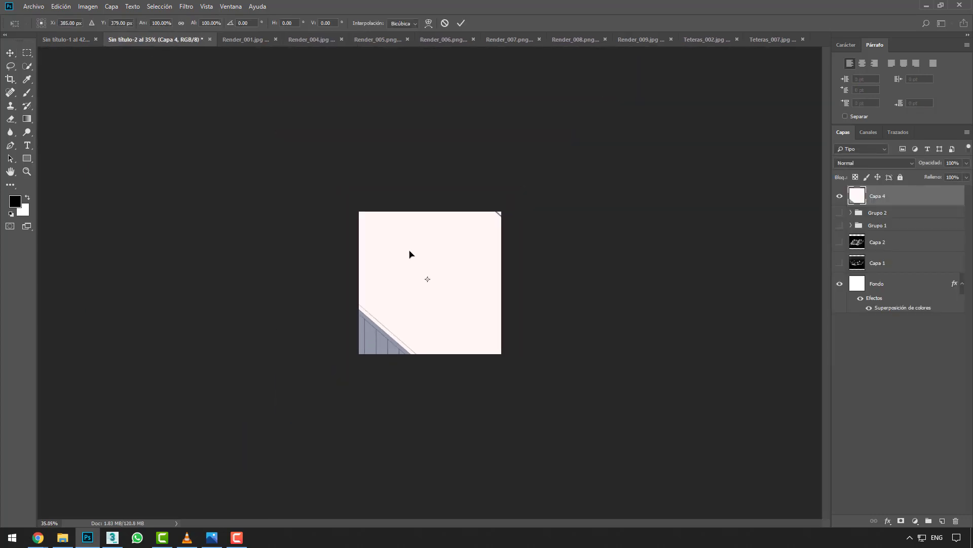
alt+scroll(409, 254, down, 3)
alt+scroll(335, 211, down, 3)
drag(179, 124, 552, 358)
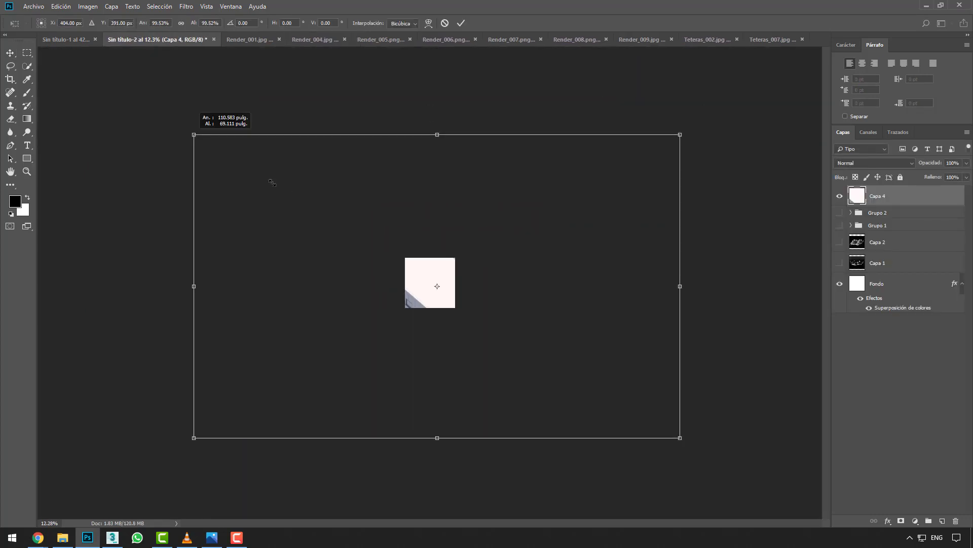
drag(587, 394, 411, 271)
alt+scroll(431, 281, up, 1)
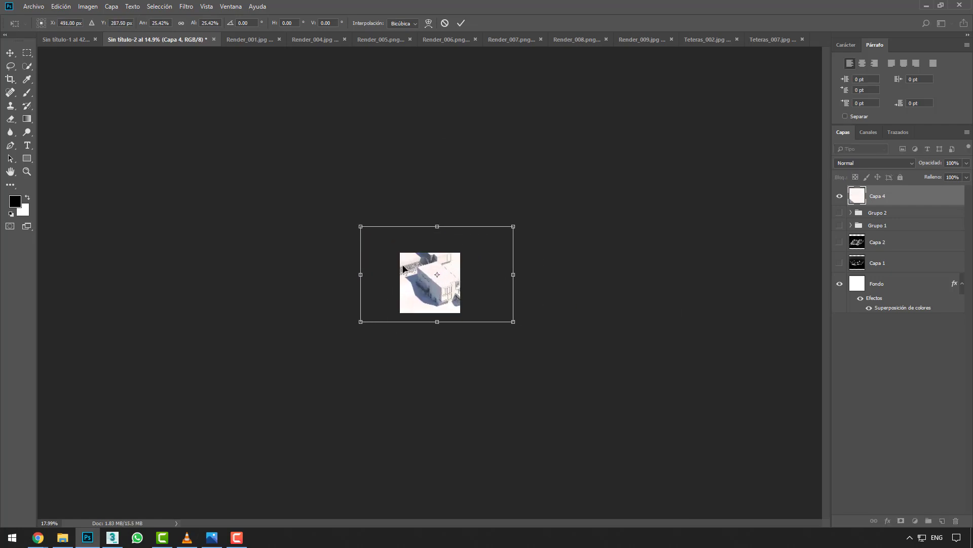
alt+scroll(487, 304, up, 3)
drag(614, 366, 588, 352)
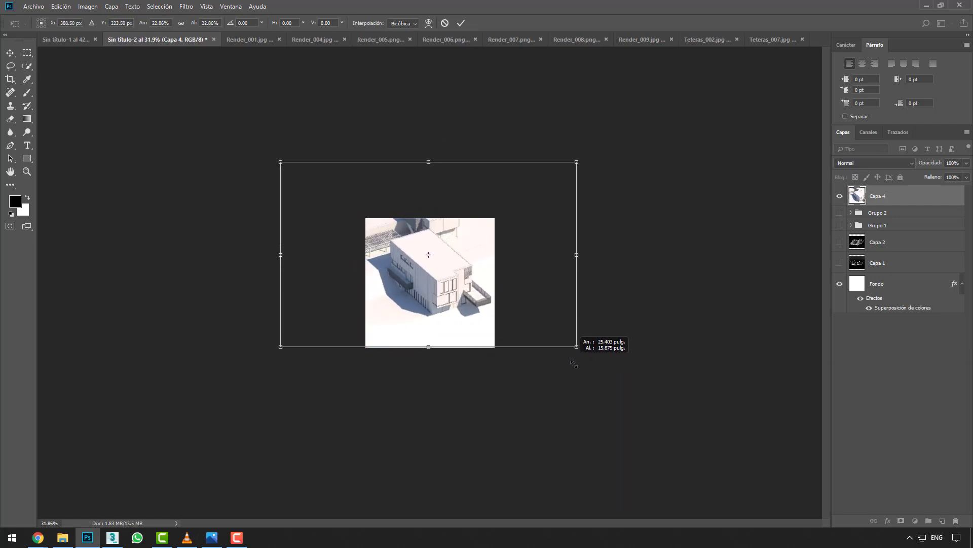
alt+scroll(524, 284, up, 3)
mouse_move(524, 284)
mouse_down()
mouse_move(598, 282)
mouse_move(588, 280)
mouse_up()
key(Return)
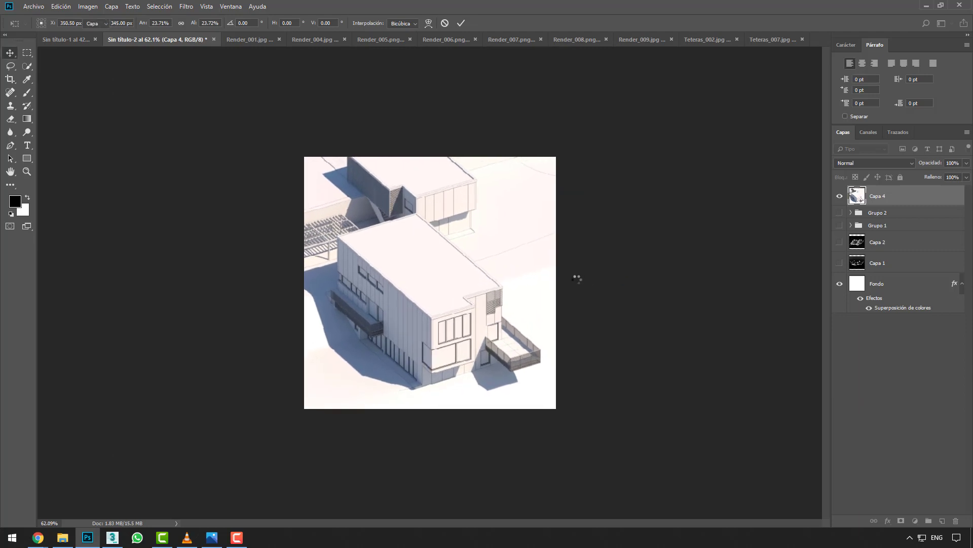
key(ctrl+1)
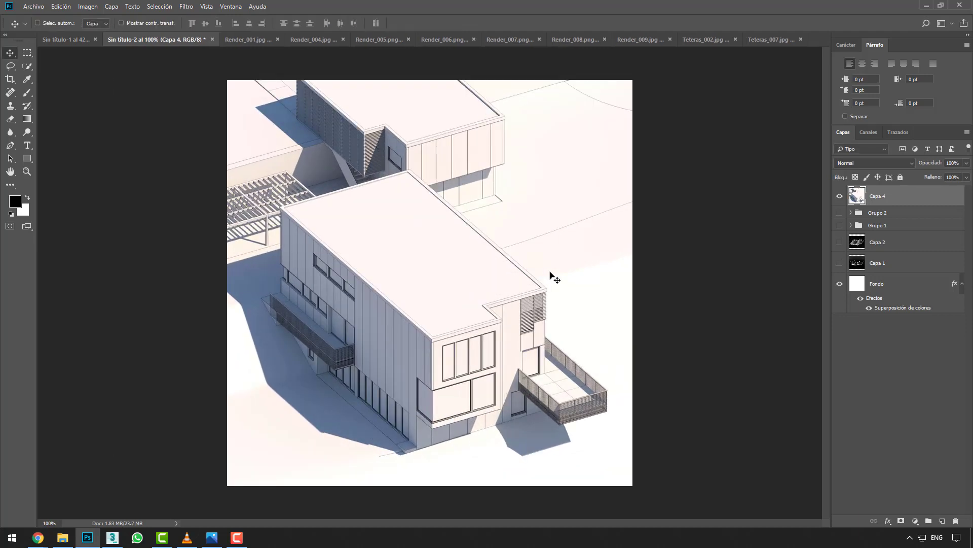
Apply Camera Raw to Capa 4 with Saturation -100 and Contrast +73
key(ctrl+shift+a)
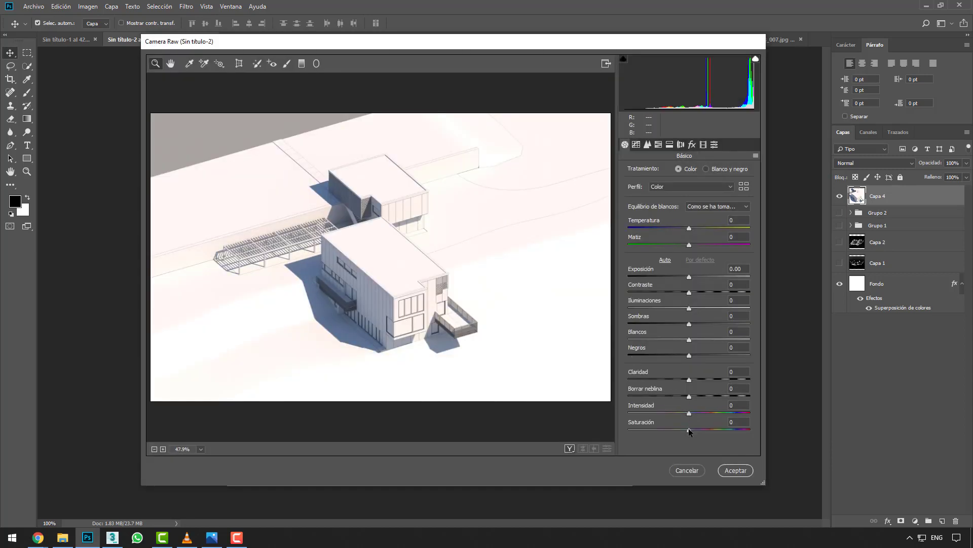
drag(687, 428, 615, 426)
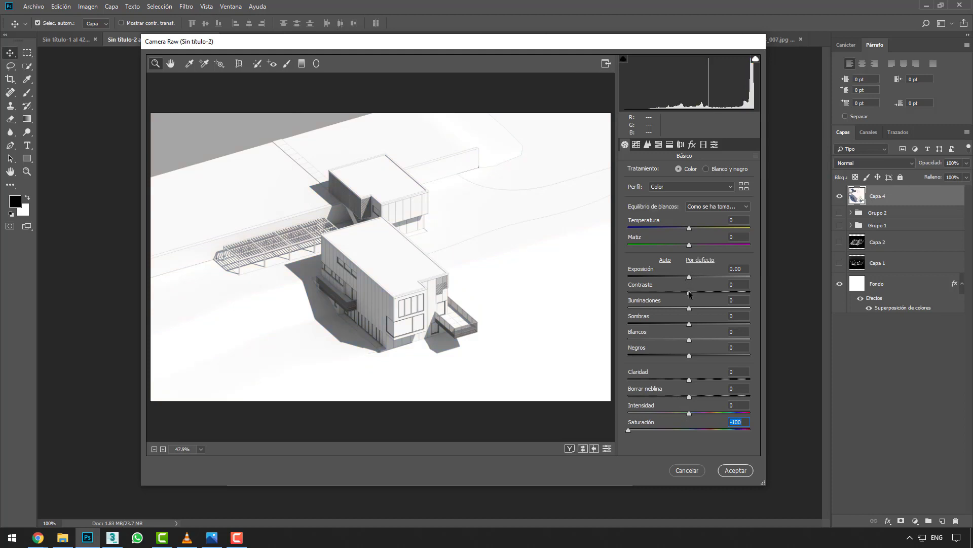
drag(689, 292, 733, 293)
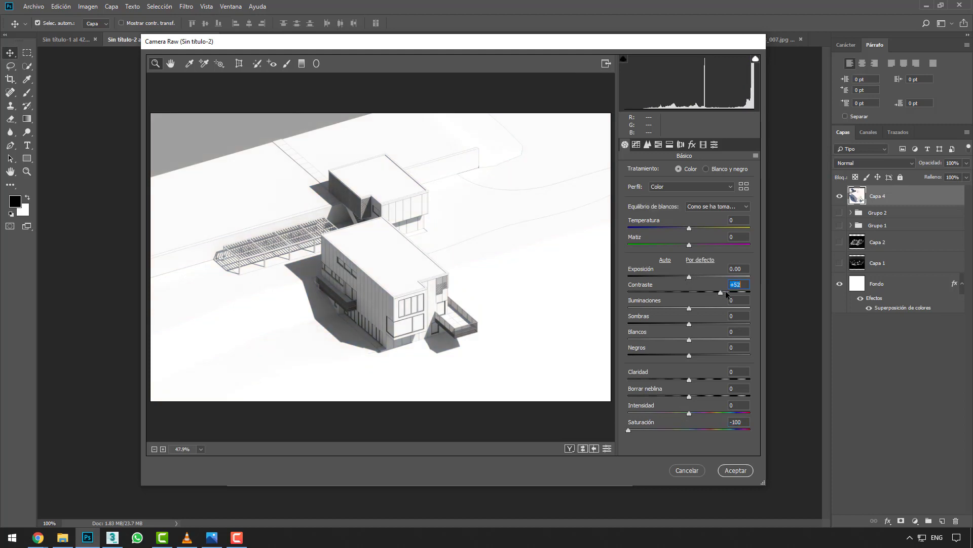
click(736, 470)
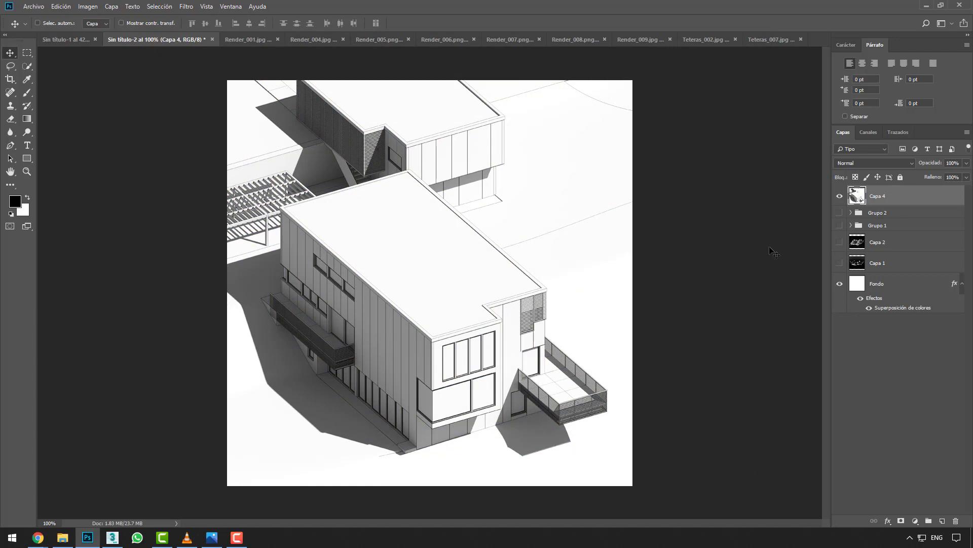
Invert Capa 4, set its blend mode to Trama, then hide it
key(ctrl+i)
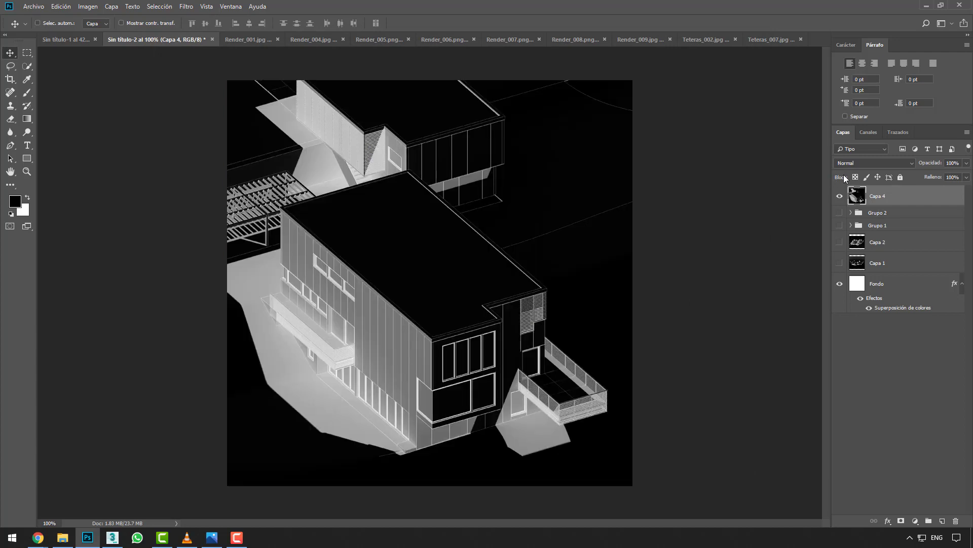
click(876, 163)
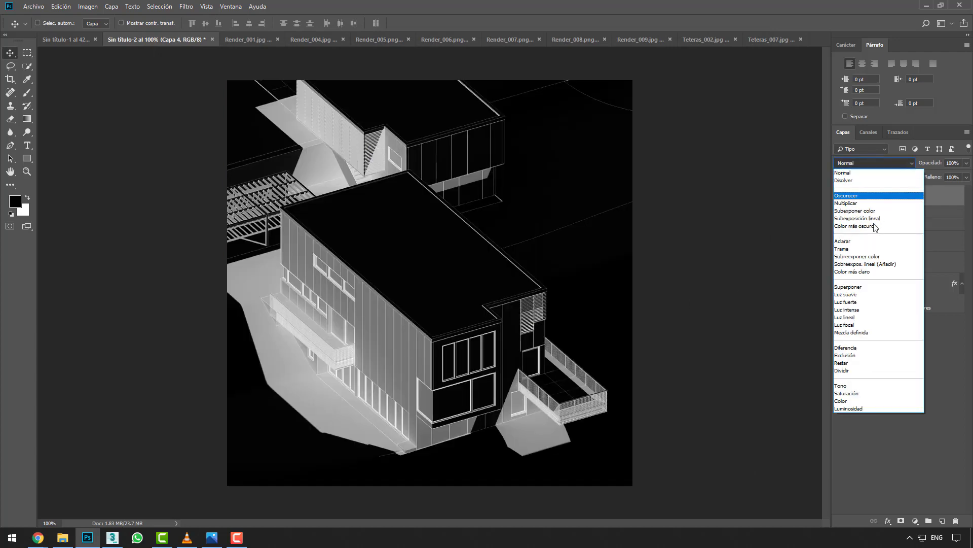
click(873, 249)
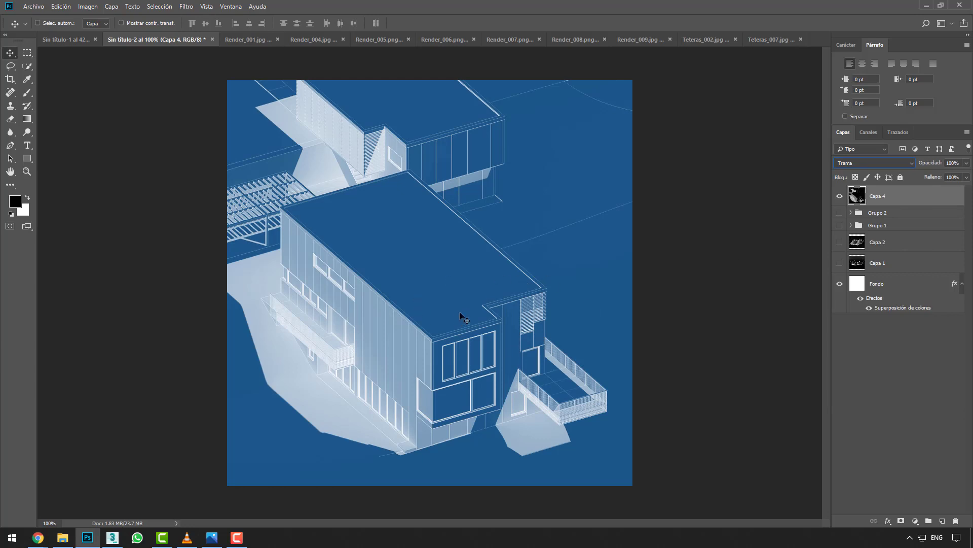
click(840, 196)
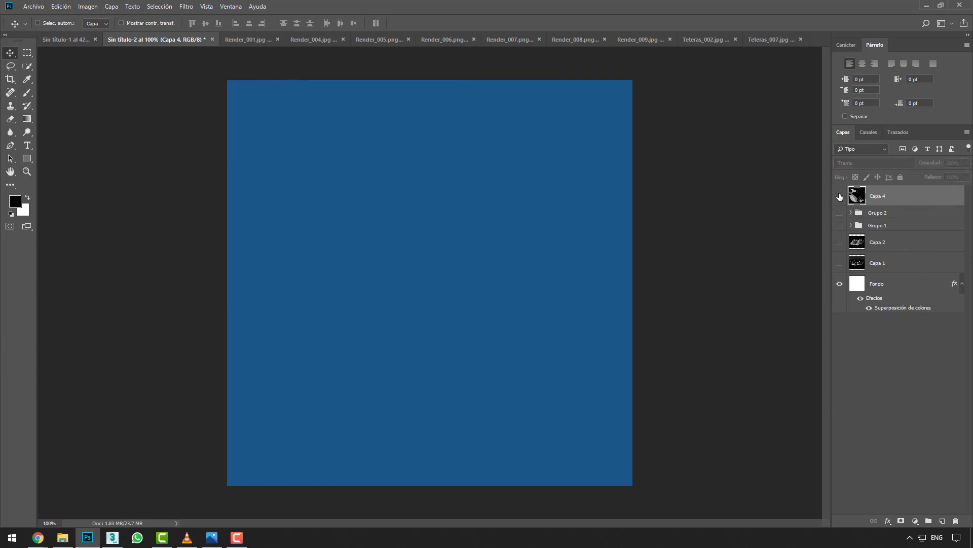
Compare the Render_005, Render_006 and Render_007 images
click(377, 41)
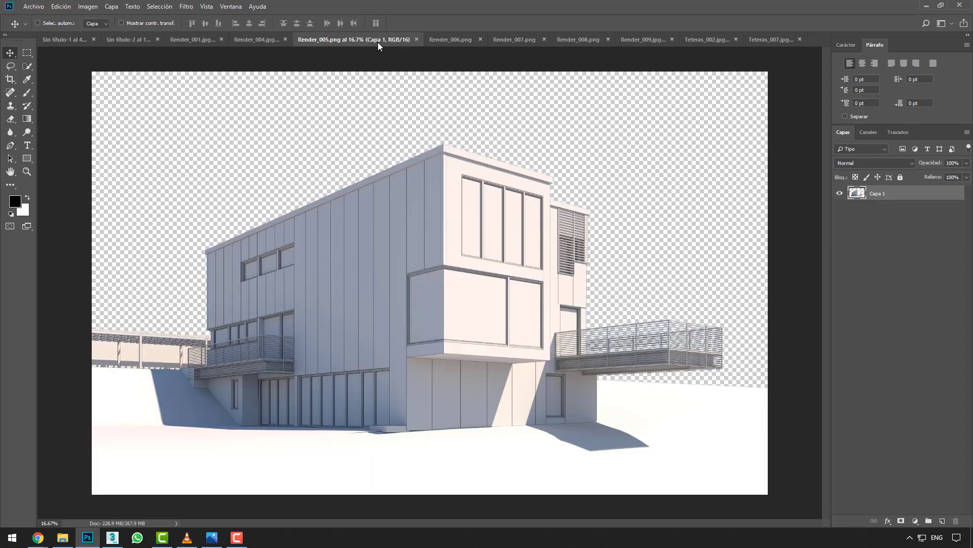
click(446, 41)
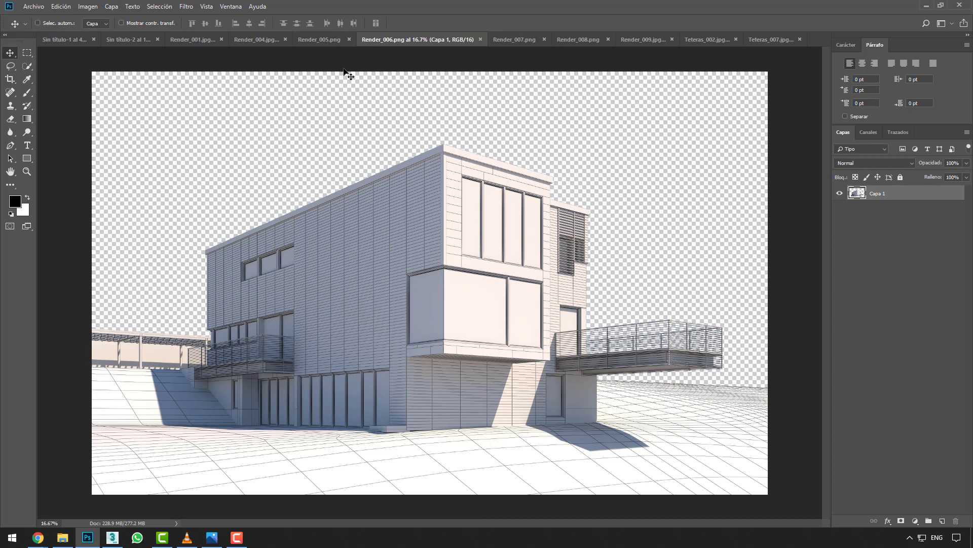
click(327, 40)
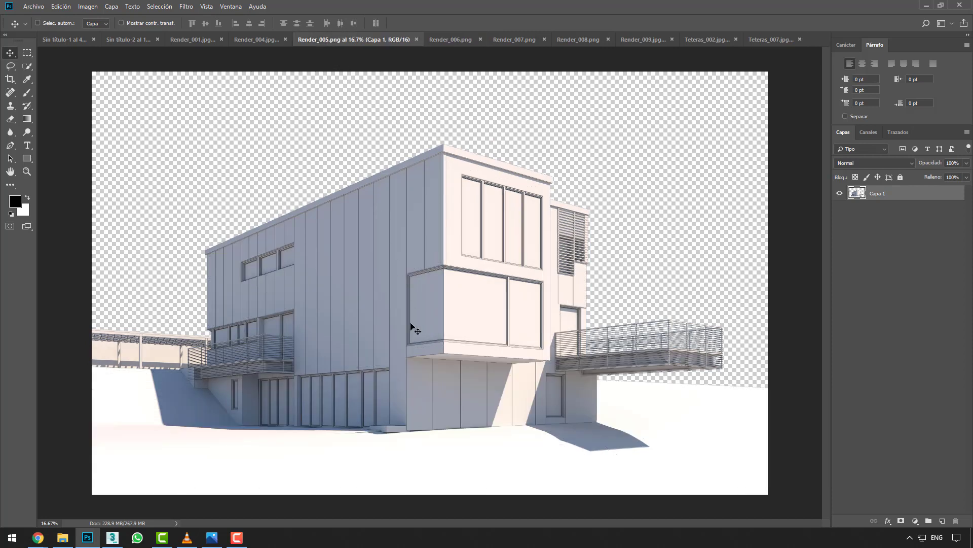
click(437, 39)
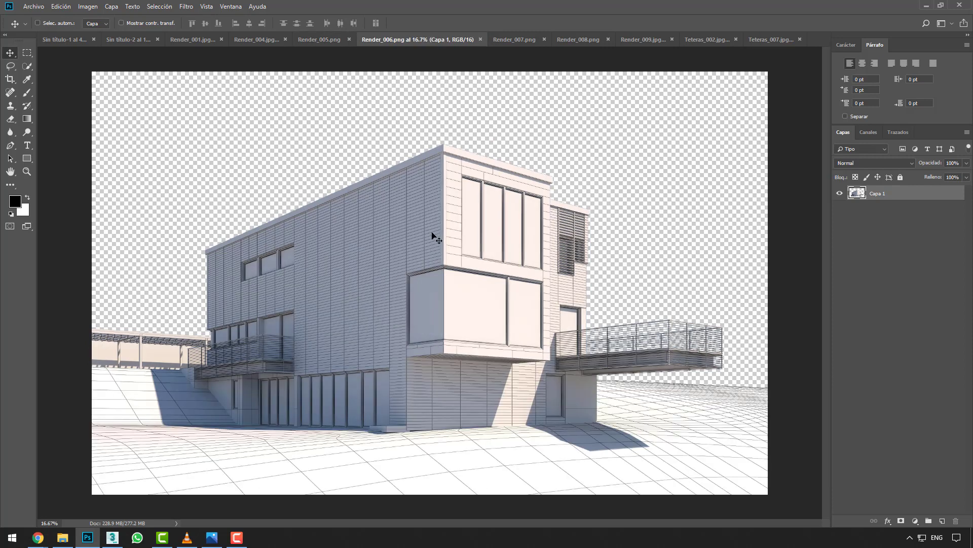
click(513, 40)
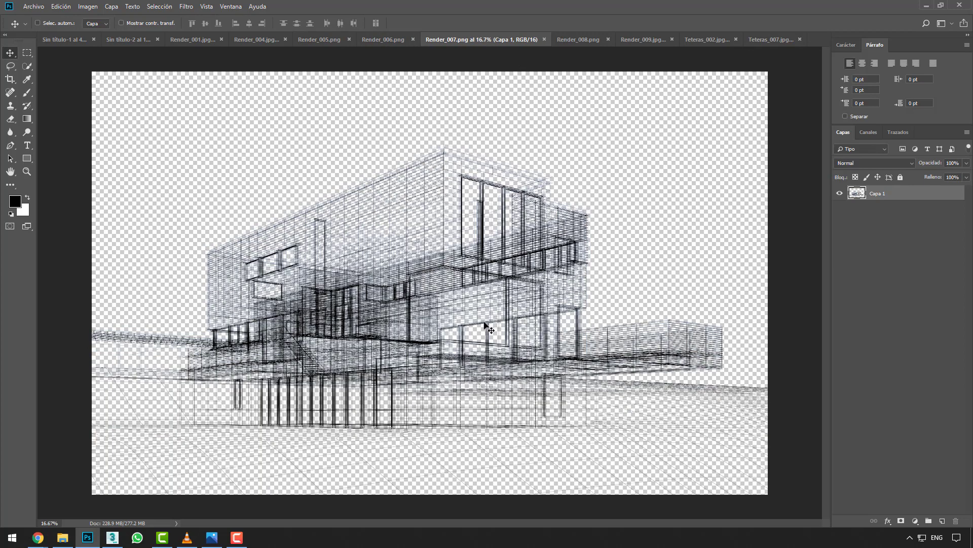
Copy the shaded Render_005 layer into the blue Sin título-2 document
click(321, 41)
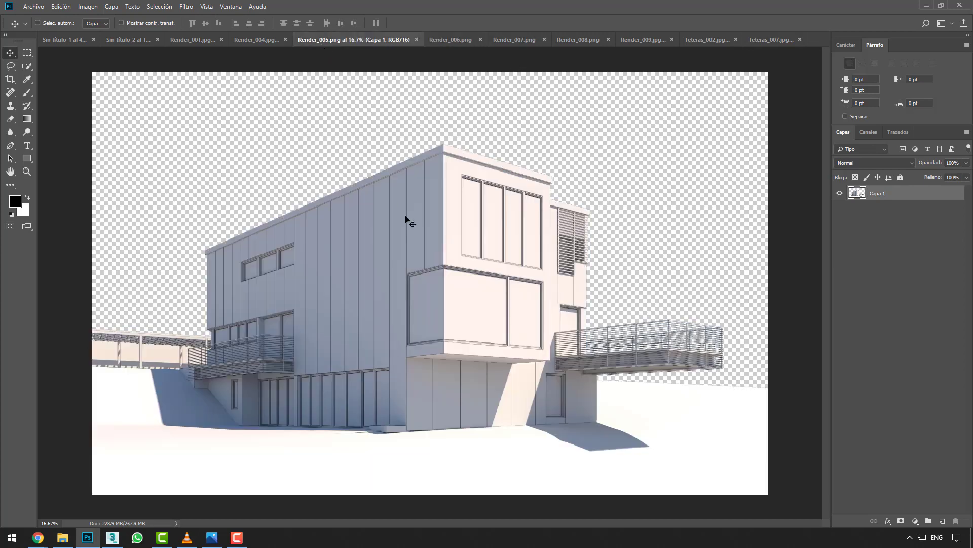
mouse_move(413, 276)
mouse_down()
mouse_move(141, 39)
mouse_move(365, 235)
mouse_up()
drag(458, 286, 458, 286)
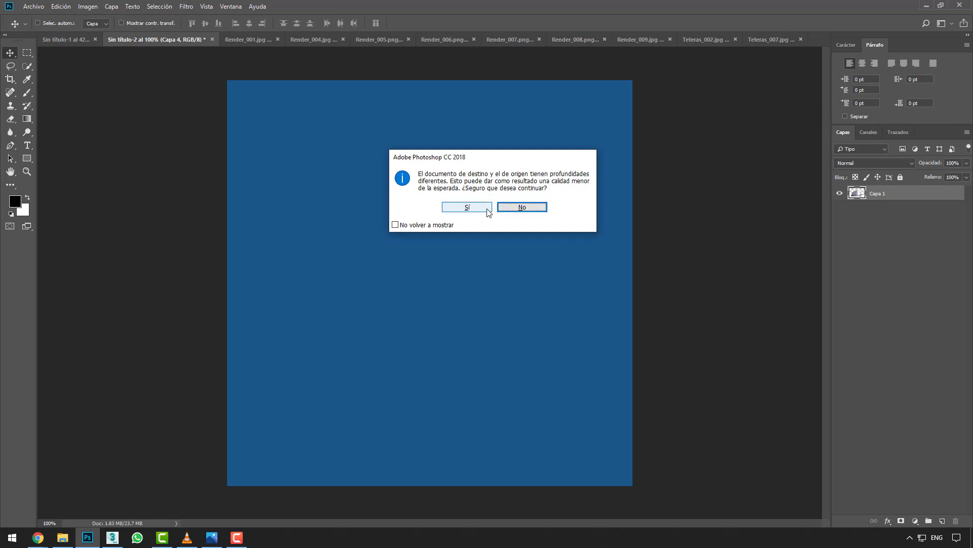
Accept the bit-depth warning for Capa 5, then add Render_006 as Capa 6
click(487, 208)
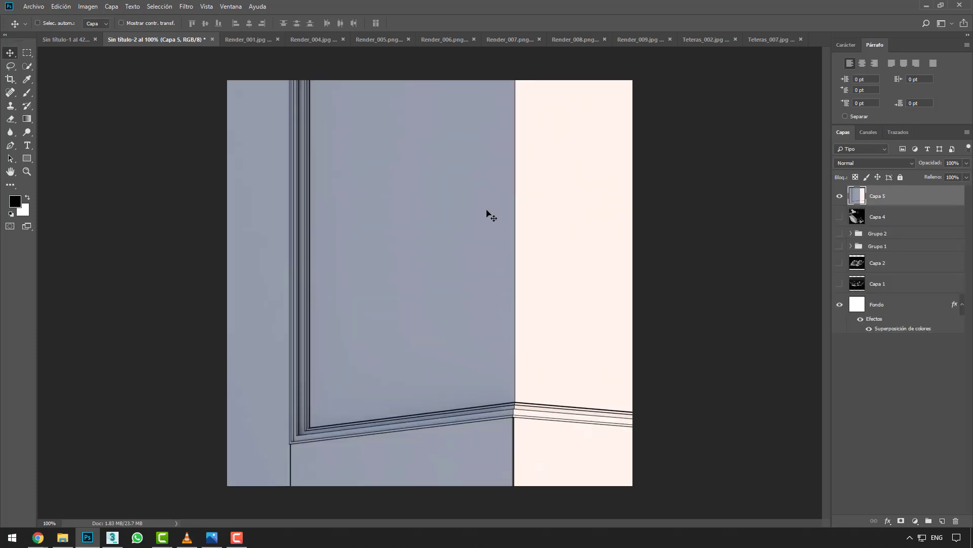
alt+scroll(478, 207, down, 2)
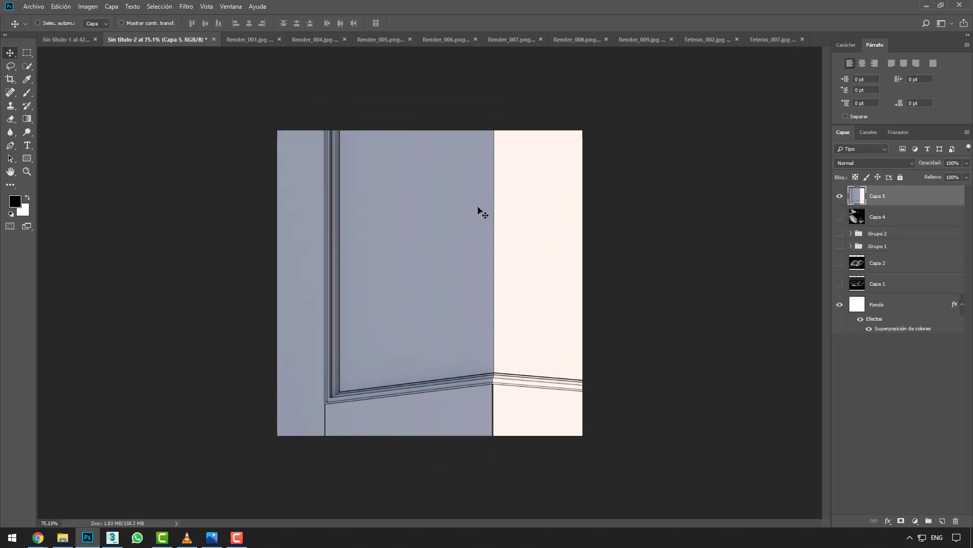
click(435, 39)
drag(409, 237, 140, 49)
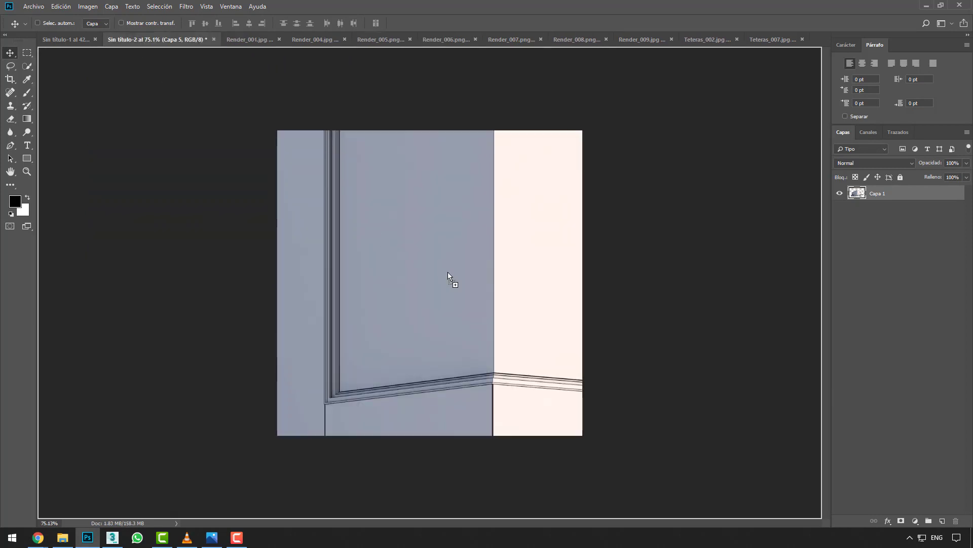
drag(140, 50, 448, 272)
click(478, 207)
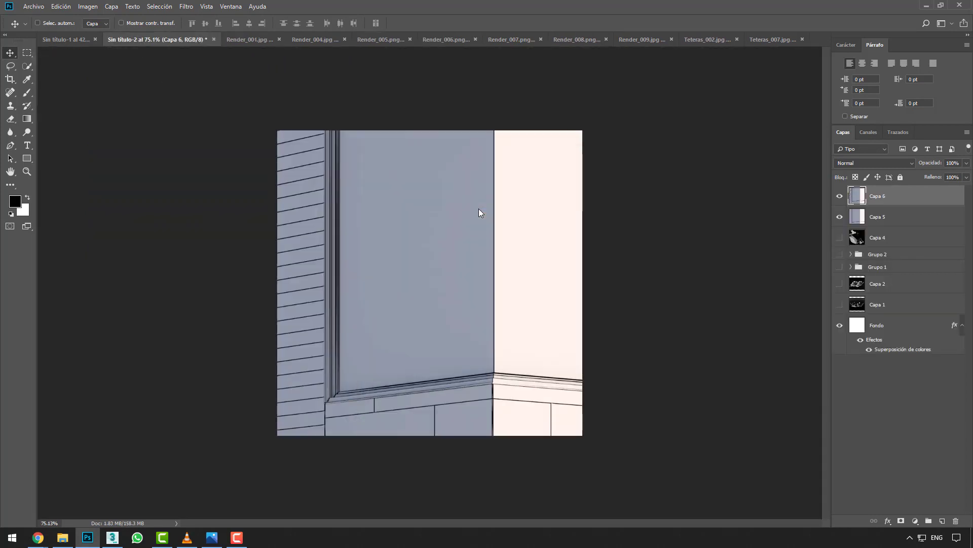
Add the Render_007 wireframe render to the blue document as Capa 7
click(449, 40)
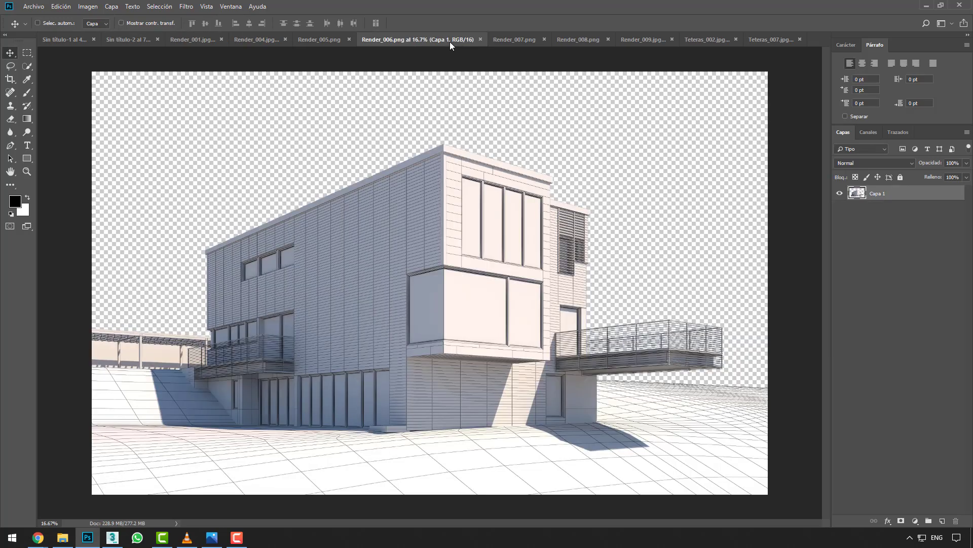
click(510, 41)
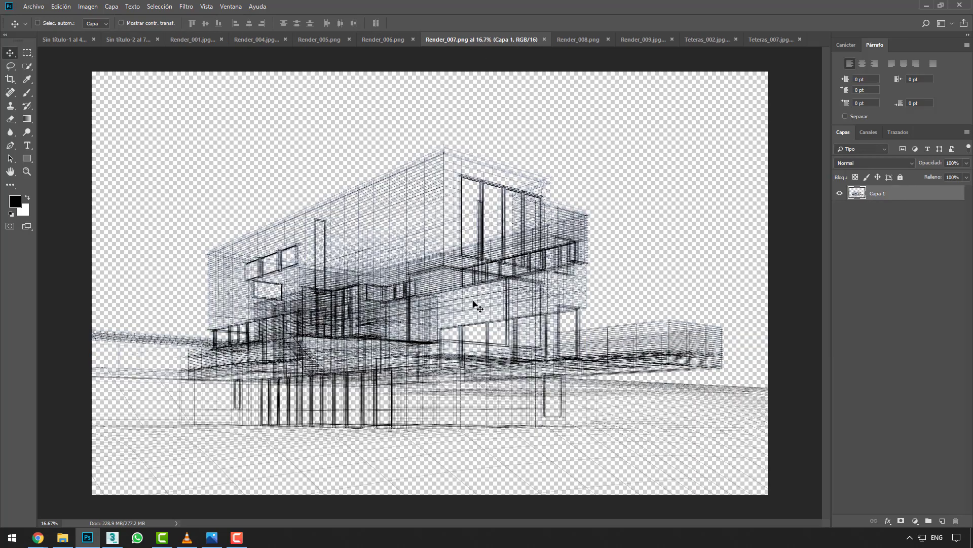
mouse_move(476, 300)
mouse_down()
mouse_move(173, 142)
mouse_move(429, 265)
mouse_up()
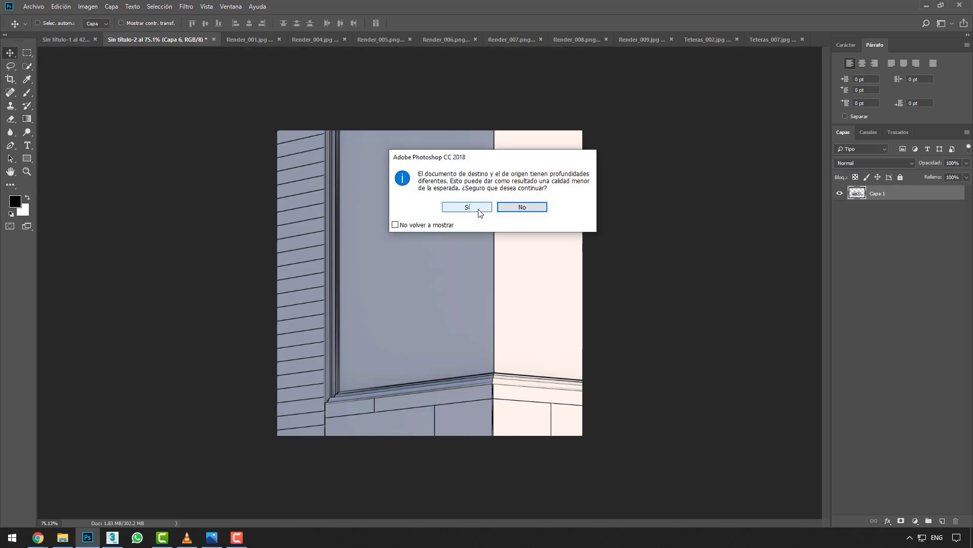
click(478, 208)
alt+scroll(479, 209, down, 2)
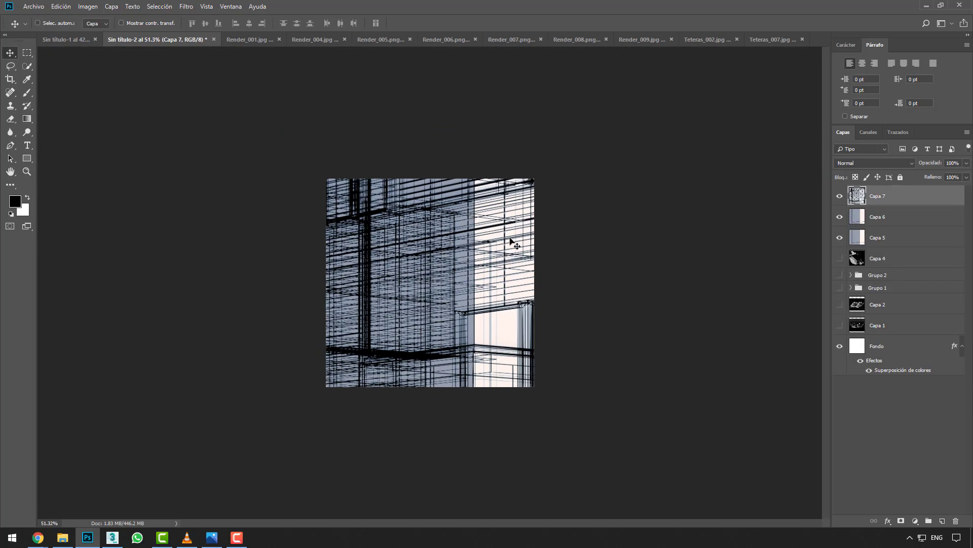
Select Capa 5 through Capa 7 and scale them down together with Free Transform
shift+click(891, 240)
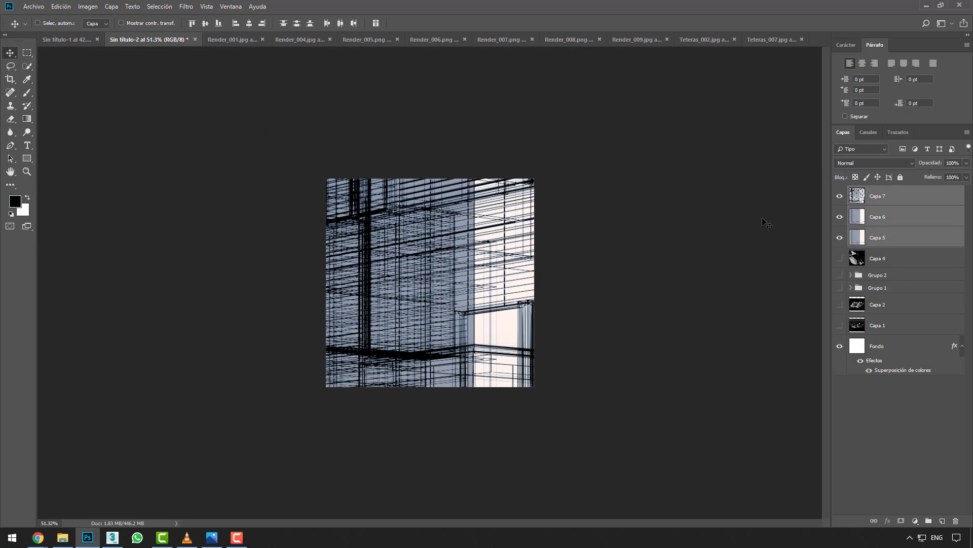
alt+scroll(598, 254, down, 2)
alt+scroll(532, 232, down, 4)
alt+scroll(527, 231, down, 5)
alt+scroll(527, 231, down, 1)
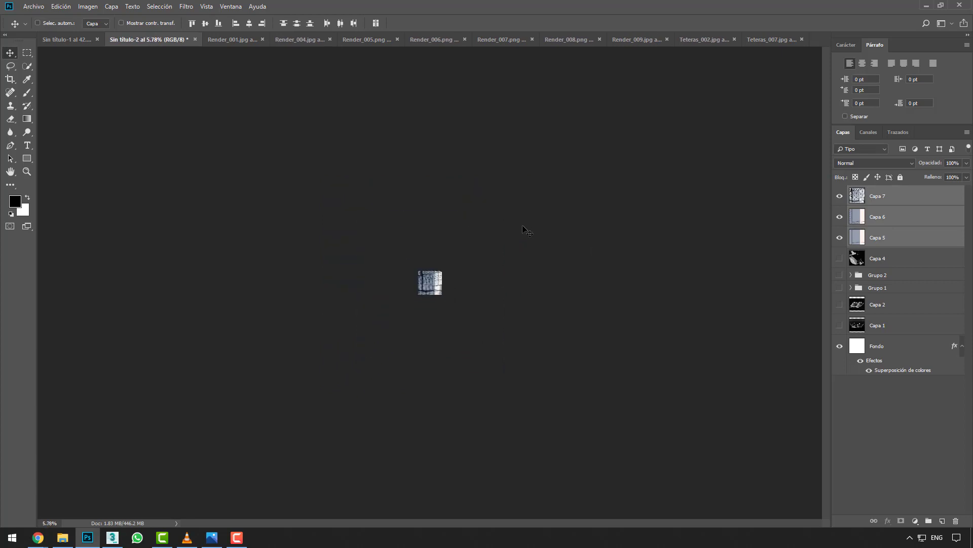
key(ctrl+t)
alt+scroll(373, 246, up, 8)
alt+scroll(275, 198, up, 1)
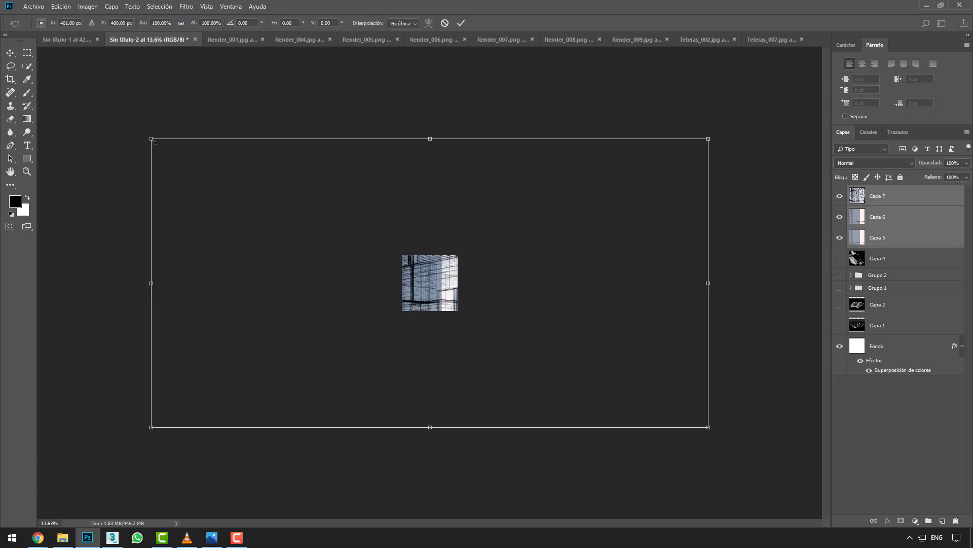
drag(151, 138, 405, 270)
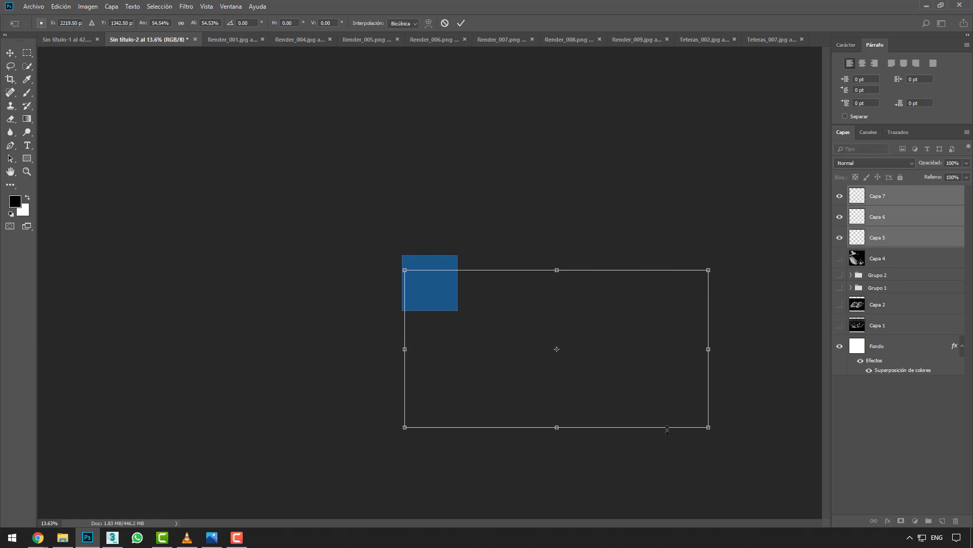
drag(708, 427, 455, 296)
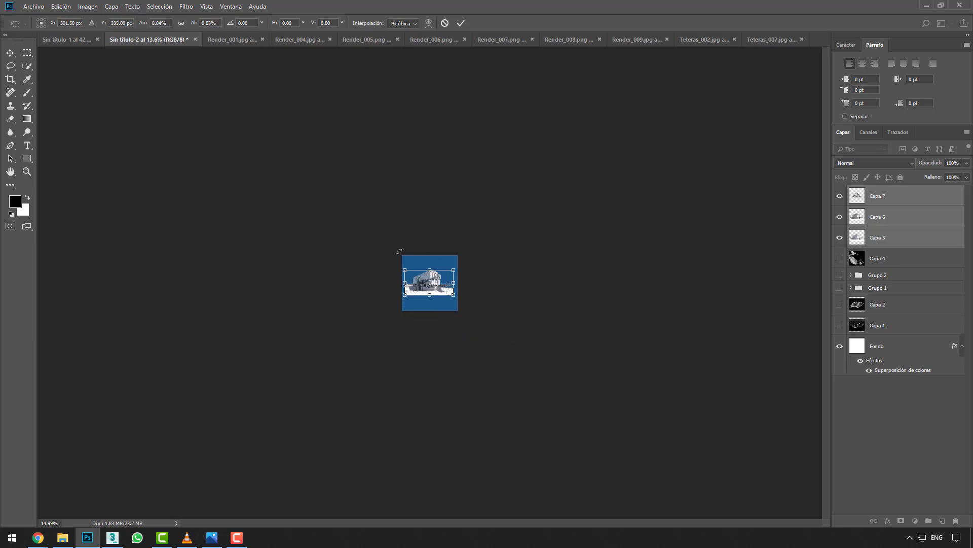
Fit the three renders to the canvas width, apply, and hide Capa 7 and Capa 6
alt+scroll(421, 300, up, 8)
alt+scroll(421, 300, up, 6)
alt+scroll(316, 225, up, 5)
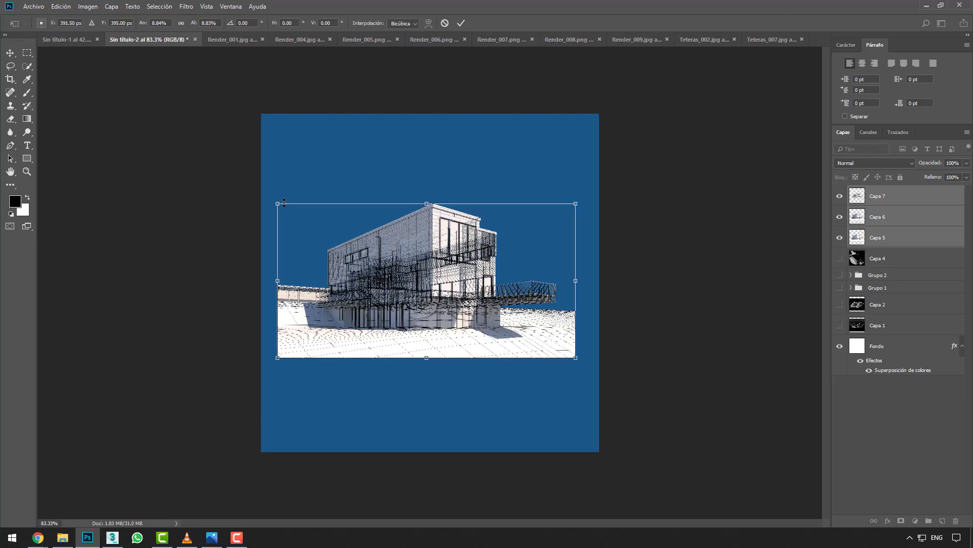
drag(284, 203, 263, 192)
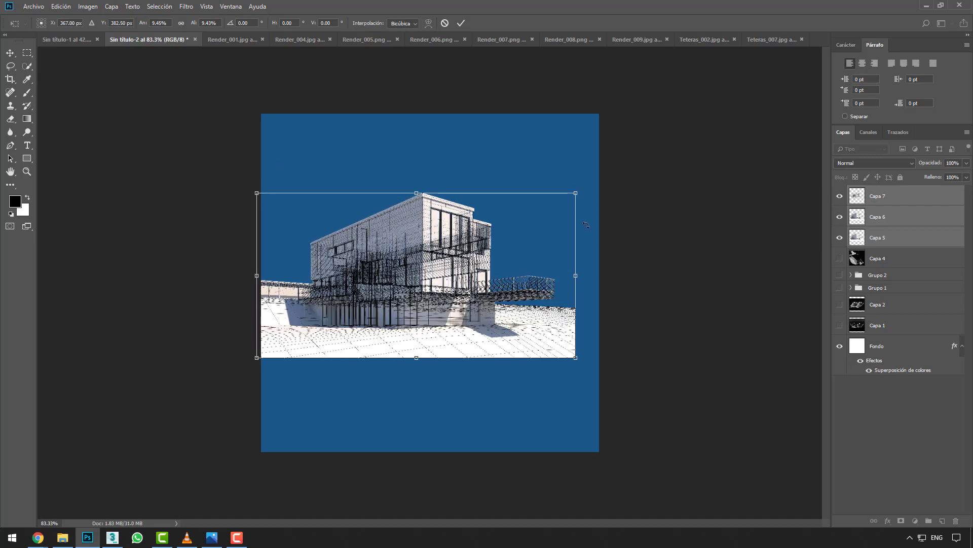
drag(571, 196, 599, 184)
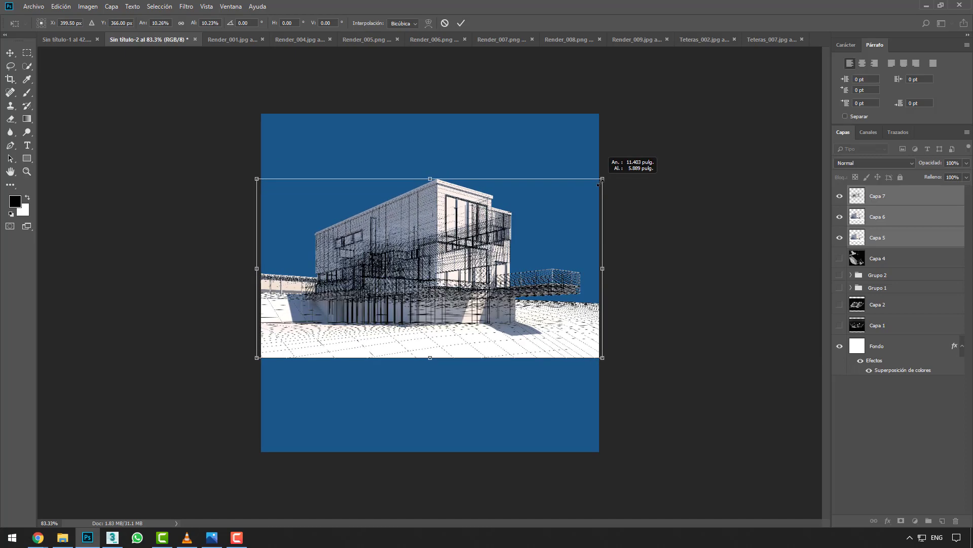
key(Return)
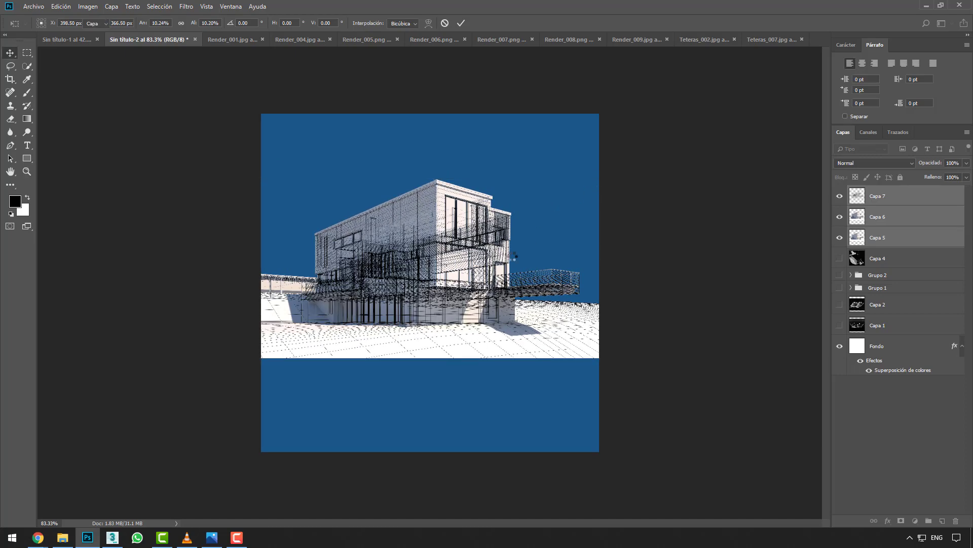
alt+scroll(514, 249, up, 3)
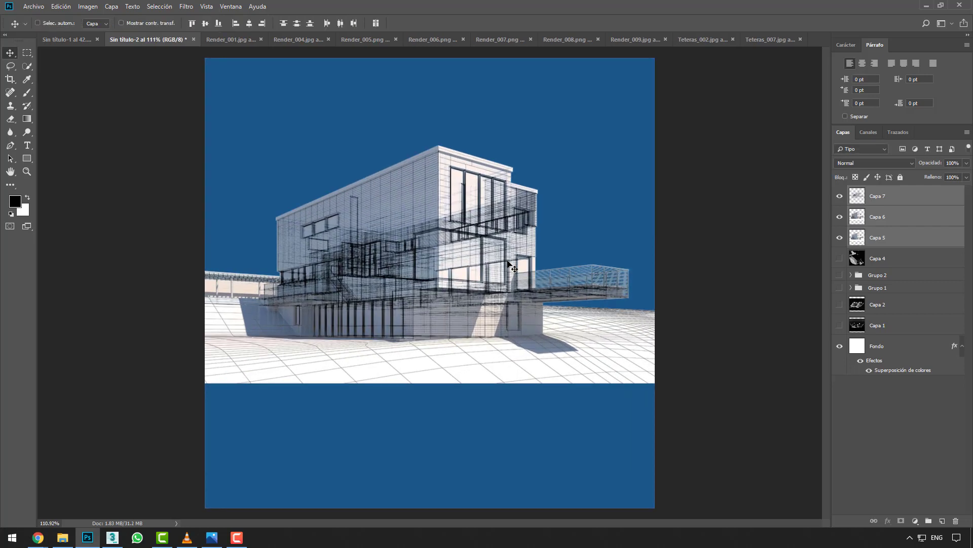
drag(839, 216, 839, 196)
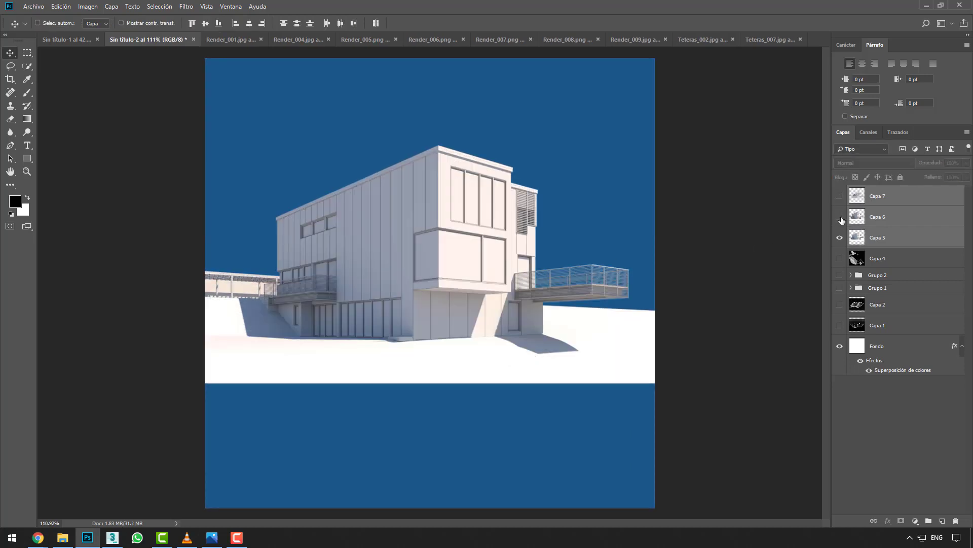
Desaturate Capa 5 in Camera Raw with Contrast +25, Shadows -28, Blacks -27
click(887, 239)
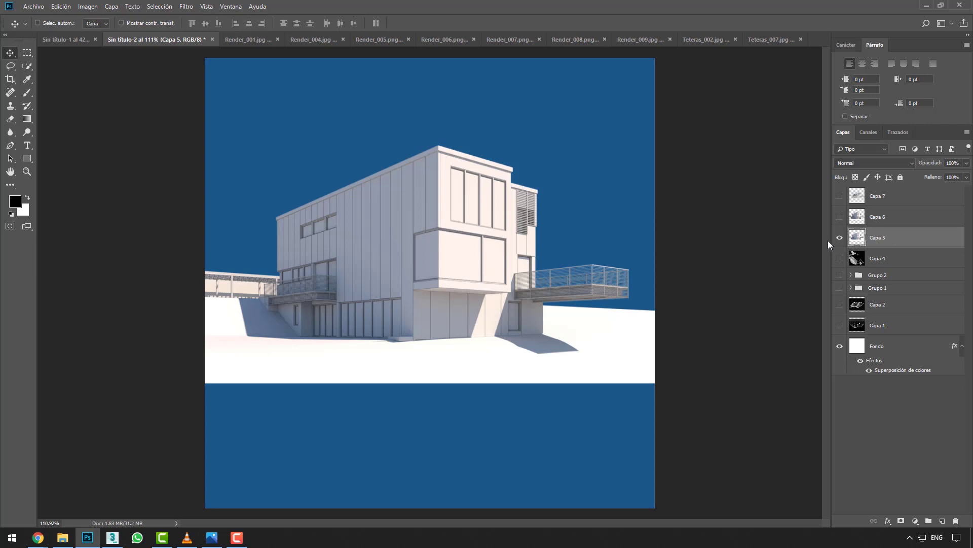
key(shift+ctrl+a)
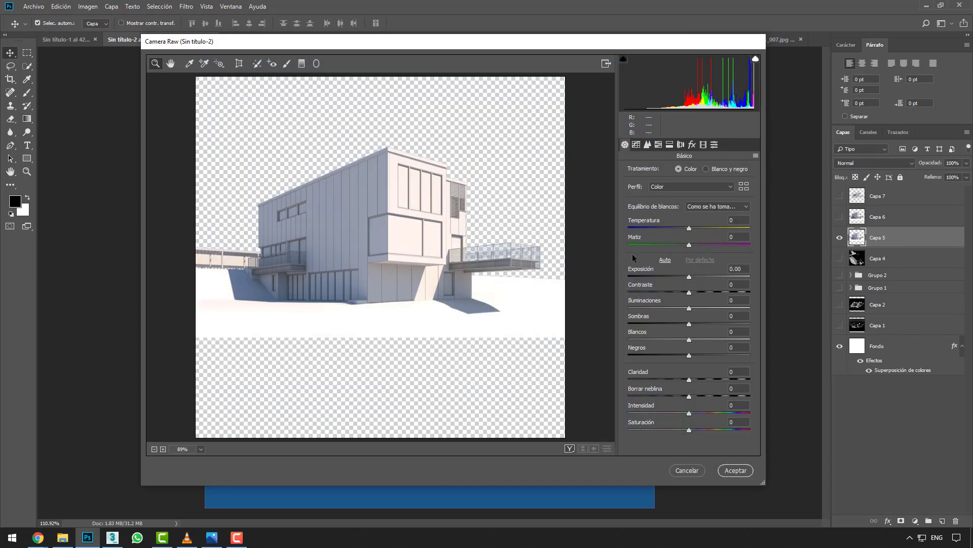
drag(674, 430, 625, 430)
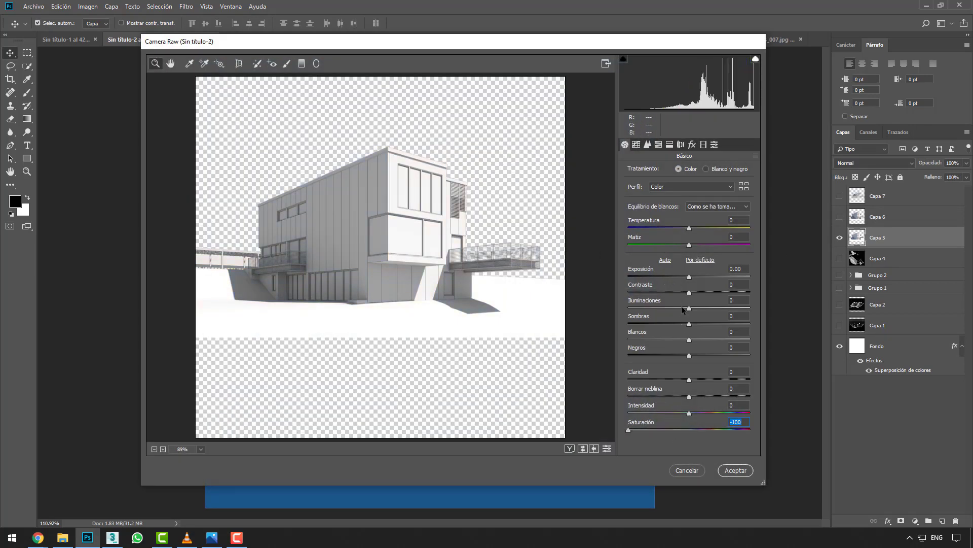
mouse_move(691, 292)
mouse_down()
mouse_move(705, 293)
mouse_move(672, 324)
mouse_up()
drag(689, 355, 673, 355)
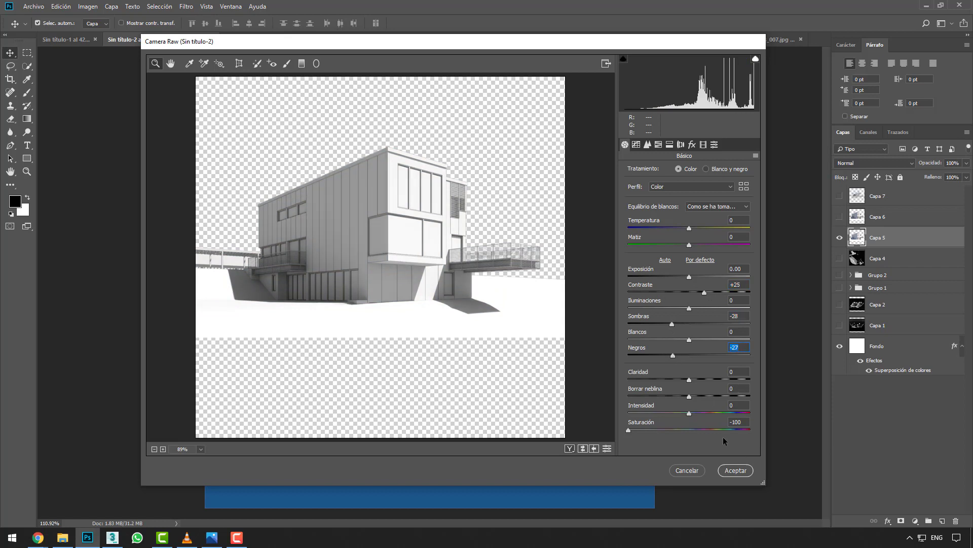
click(736, 470)
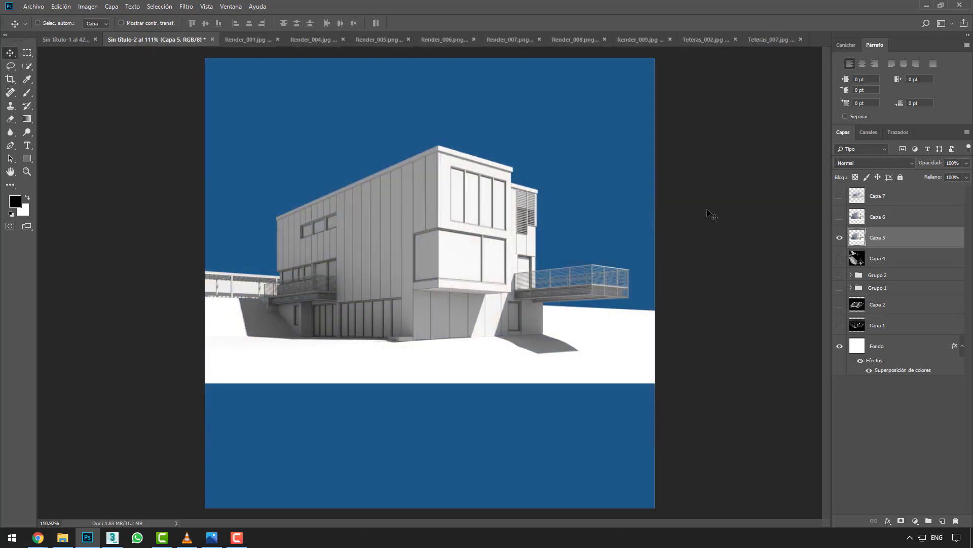
Invert Capa 5, blend it in Trama mode, hide it, and select a visible Capa 6
click(839, 237)
key(ctrl+i)
click(853, 165)
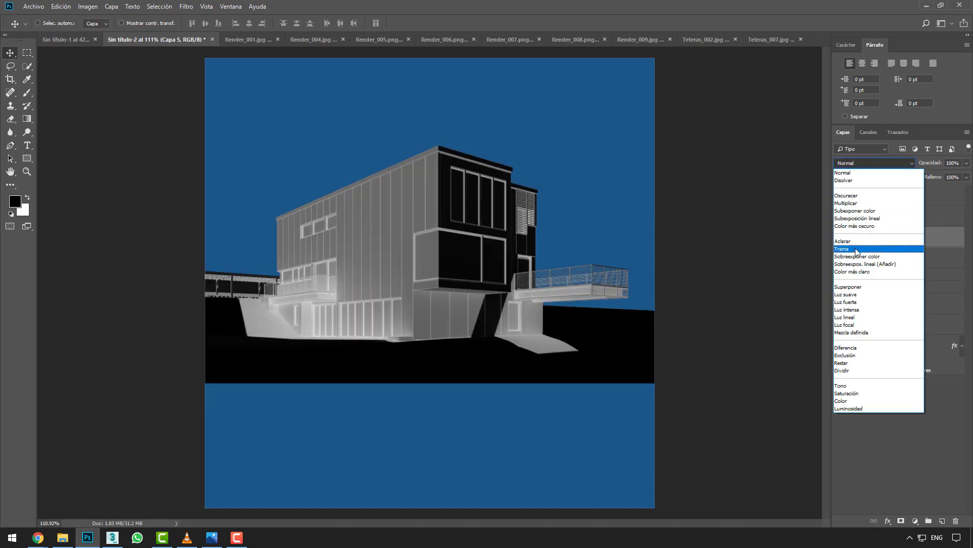
click(862, 246)
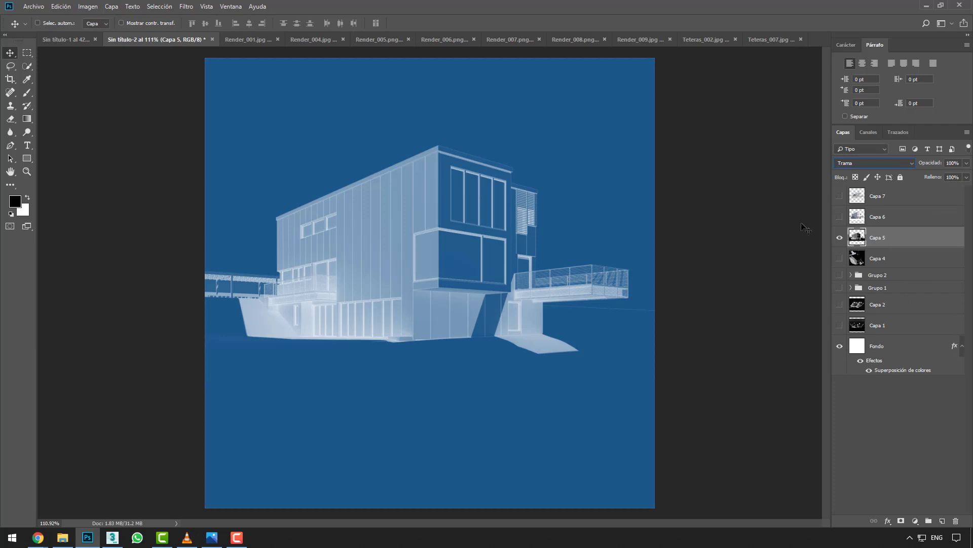
click(840, 236)
click(840, 216)
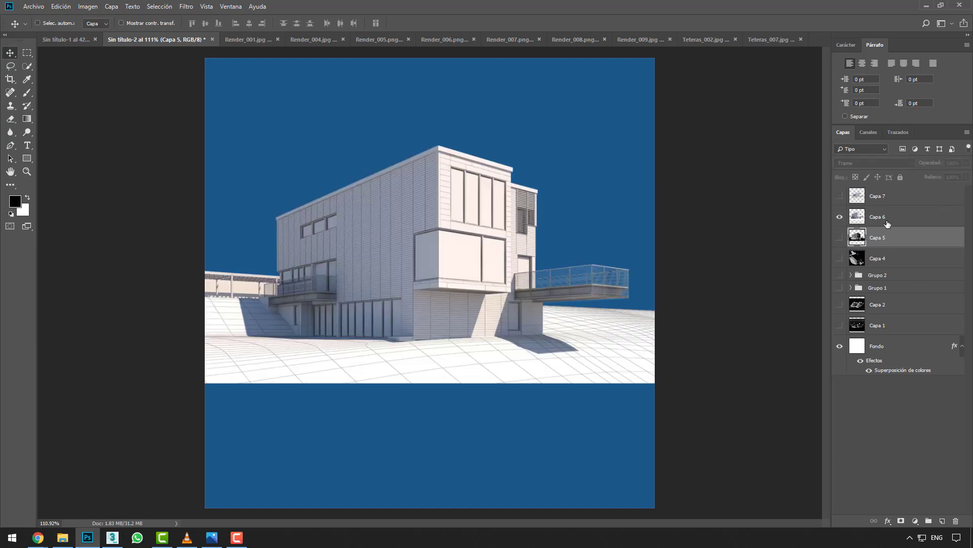
click(895, 222)
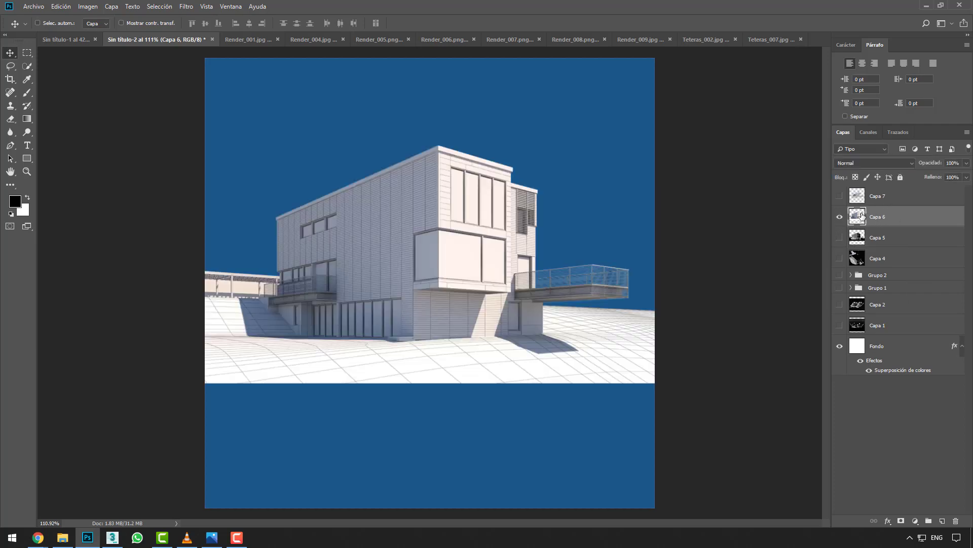
key(ctrl+shift+a)
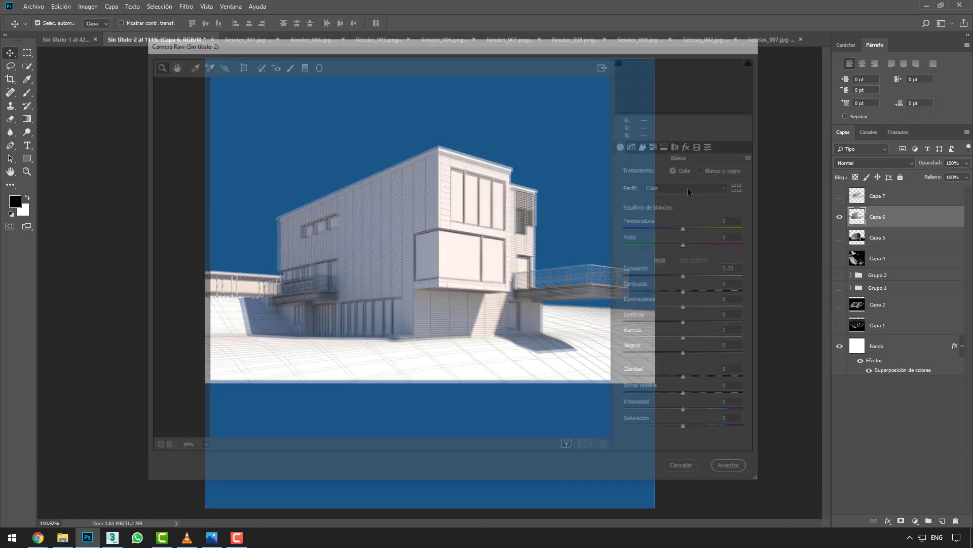
Desaturate Capa 6 in Camera Raw with Contrast +28, Shadows -35, Blacks -35
drag(633, 434, 627, 430)
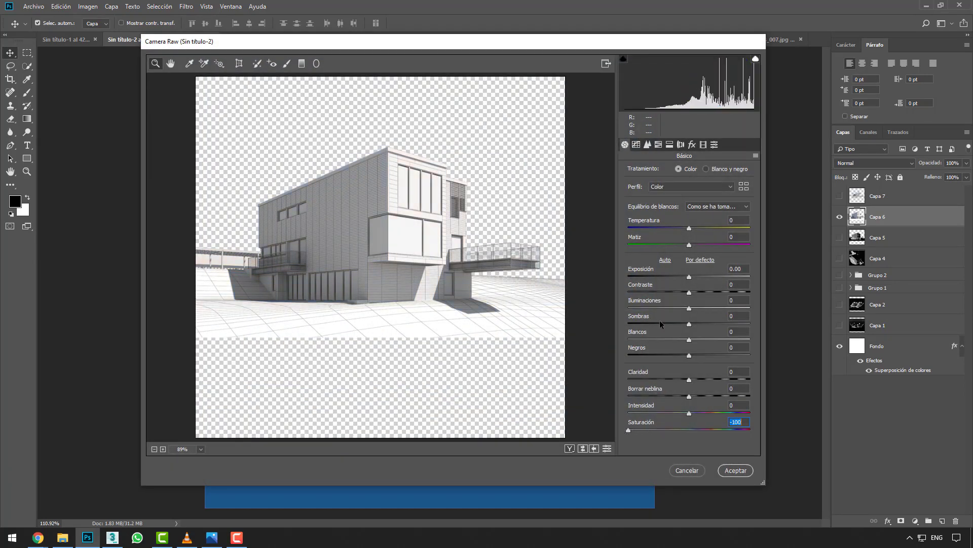
click(691, 292)
mouse_move(691, 292)
mouse_down()
mouse_move(706, 293)
mouse_move(668, 324)
mouse_up()
drag(689, 355, 668, 355)
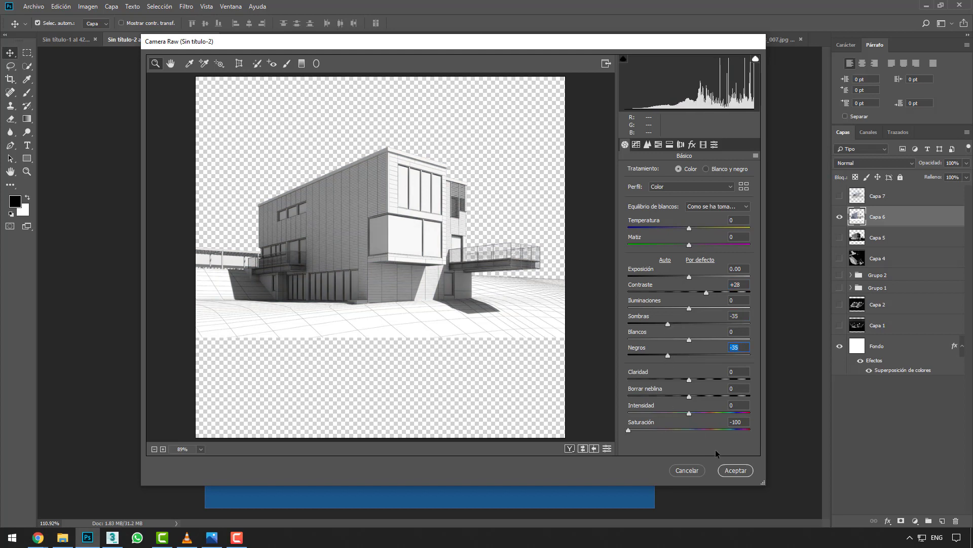
click(731, 467)
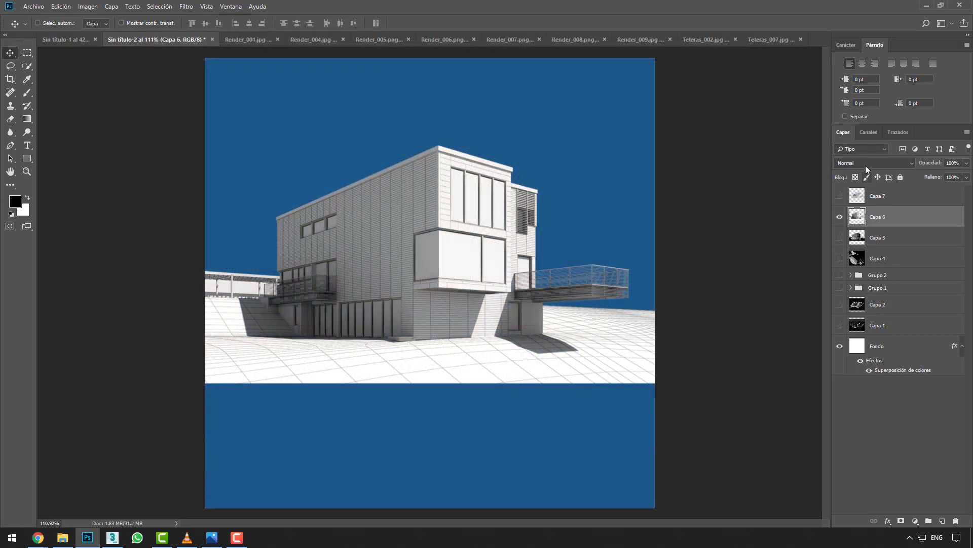
Invert Capa 6, blend it in Trama mode, then hide it and show Capa 7
key(ctrl+i)
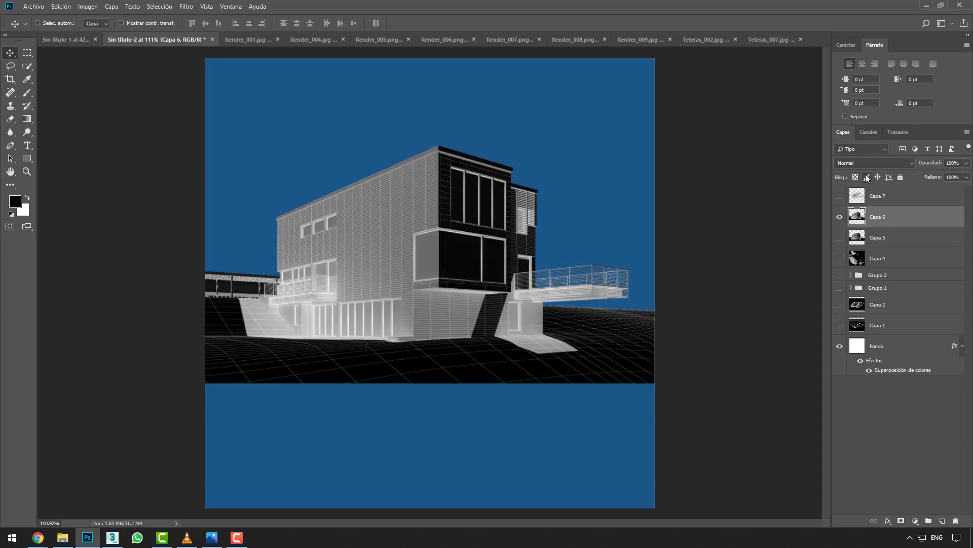
click(864, 164)
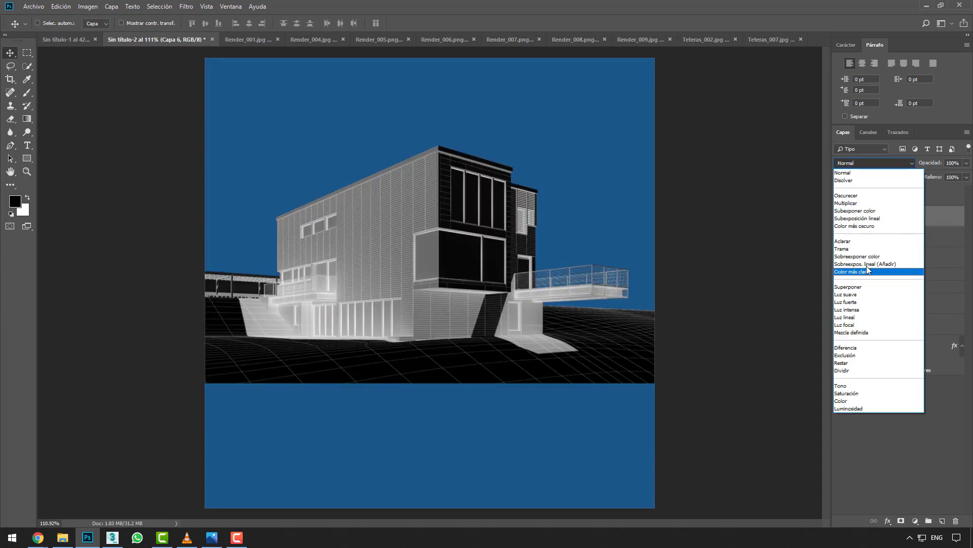
click(866, 250)
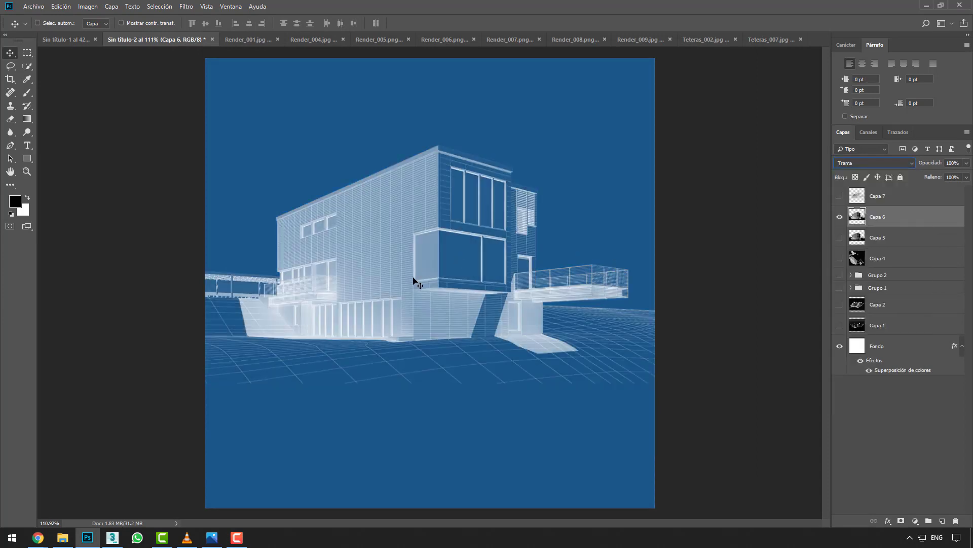
click(839, 216)
click(839, 196)
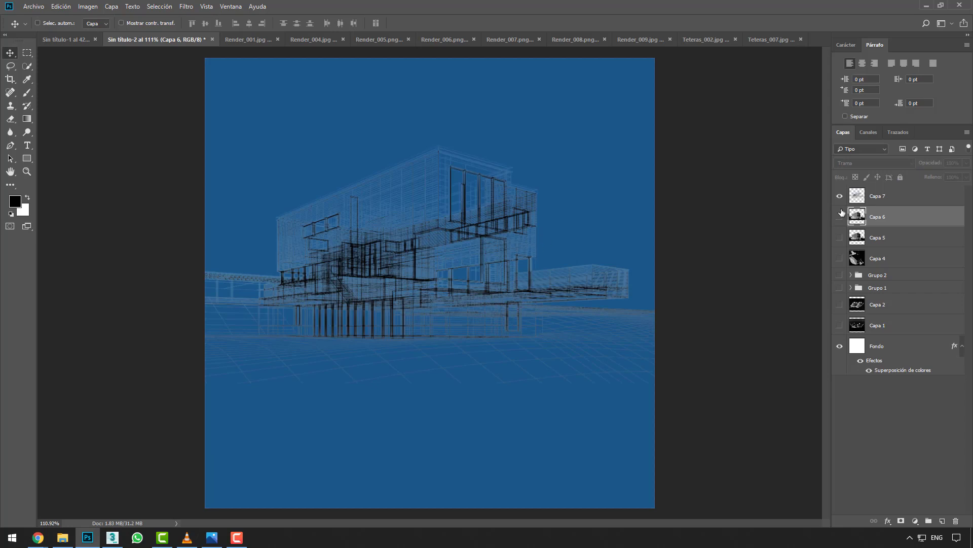
Set Capa 7's blend mode to Trama
click(882, 201)
click(862, 164)
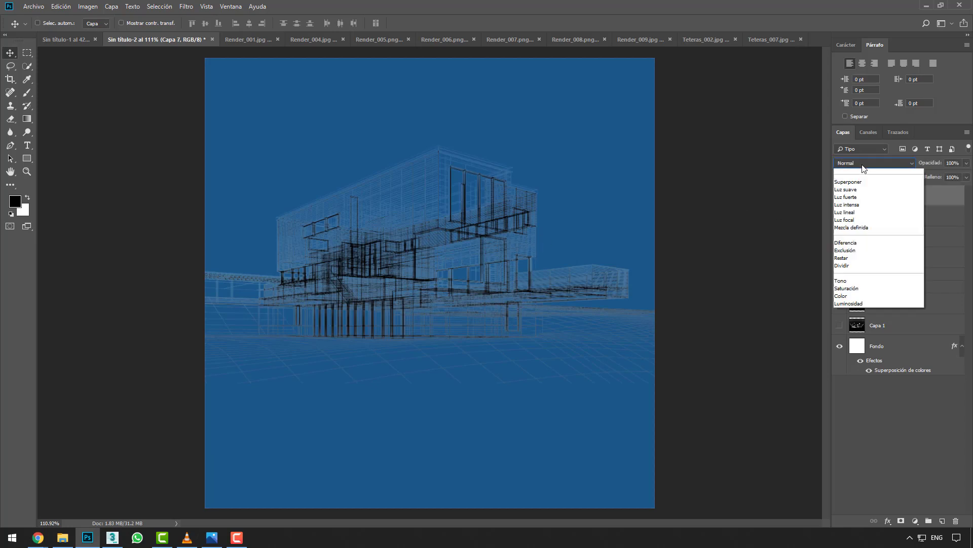
click(860, 247)
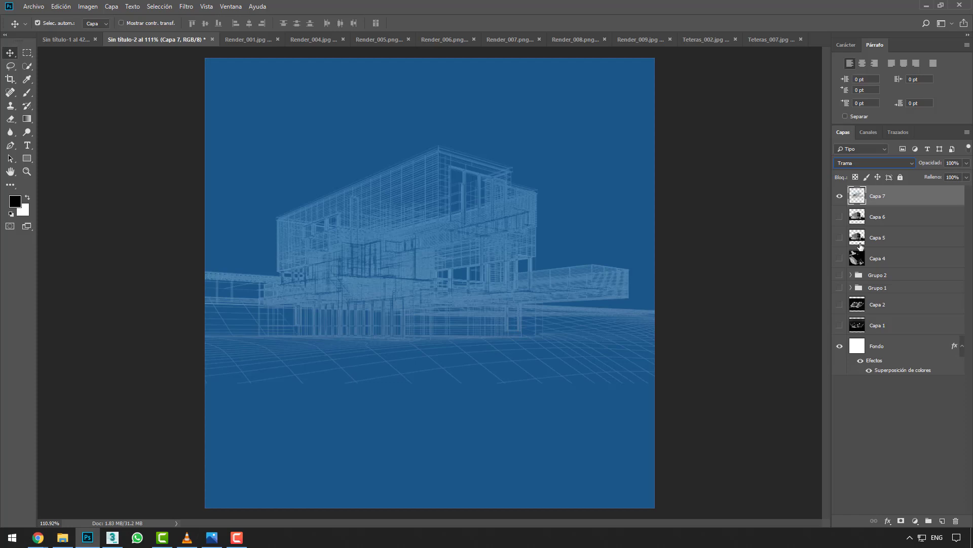
Camera Raw on Capa 7: Saturation -100, Shadows -49, Blacks -52, Exposure -4.00
key(ctrl+shift+a)
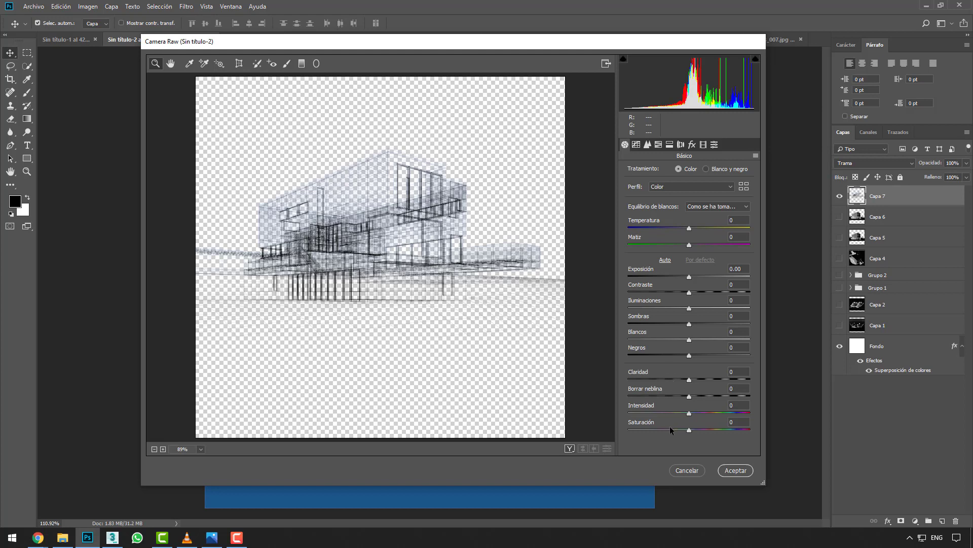
drag(688, 429, 613, 426)
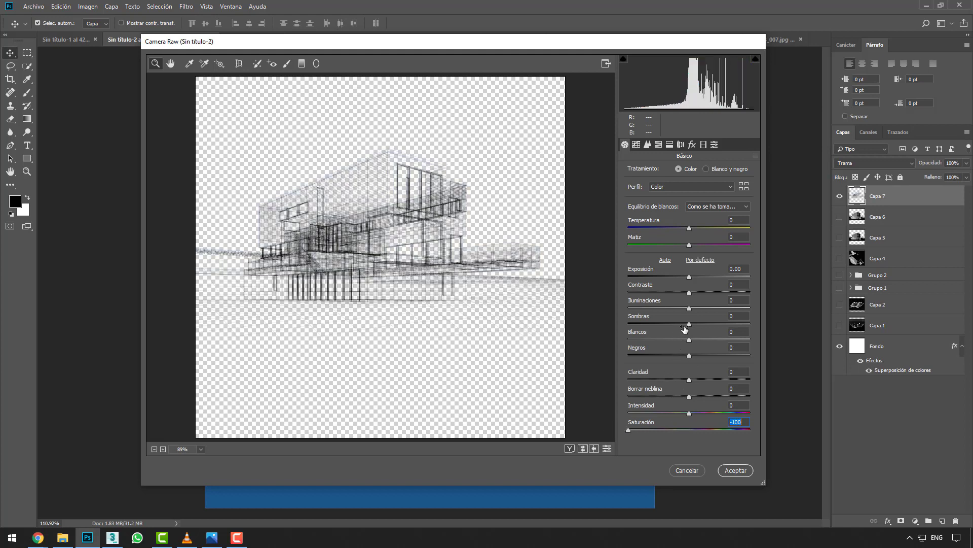
drag(689, 324, 659, 325)
drag(688, 355, 658, 355)
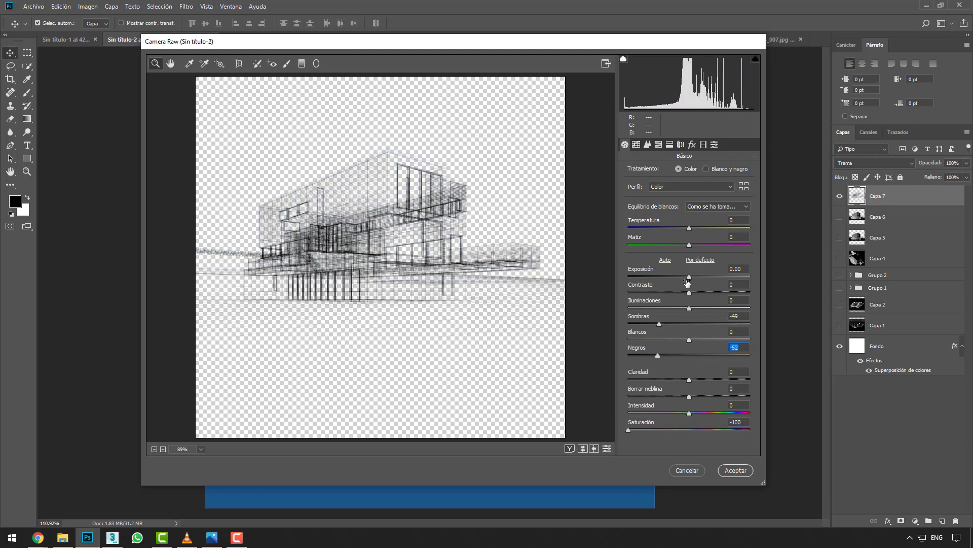
mouse_move(689, 277)
mouse_down()
mouse_move(640, 277)
mouse_move(650, 276)
mouse_up()
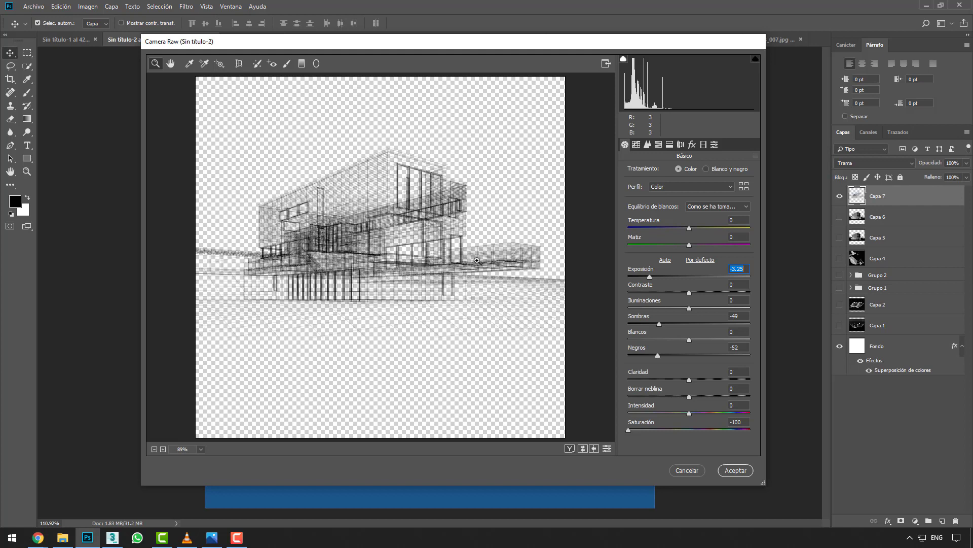
drag(650, 277, 640, 278)
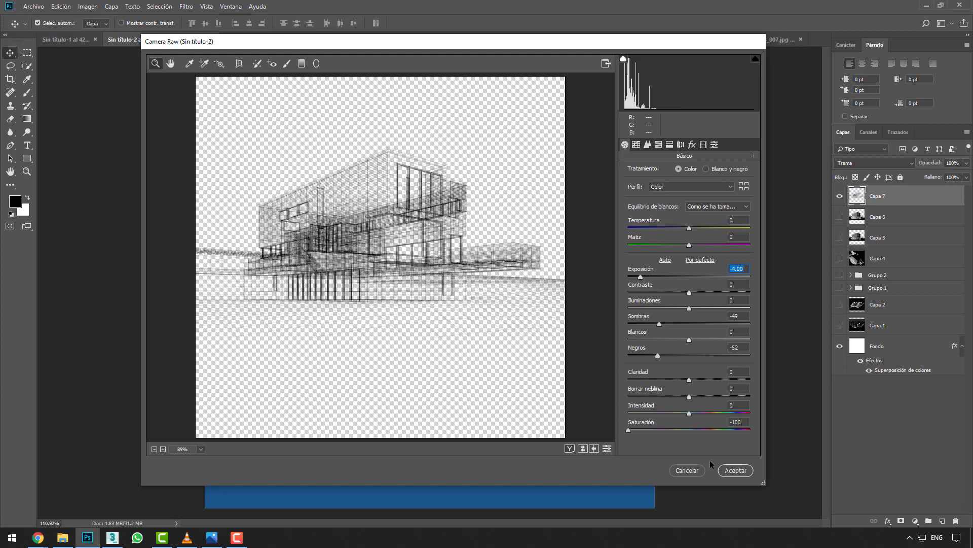
click(734, 471)
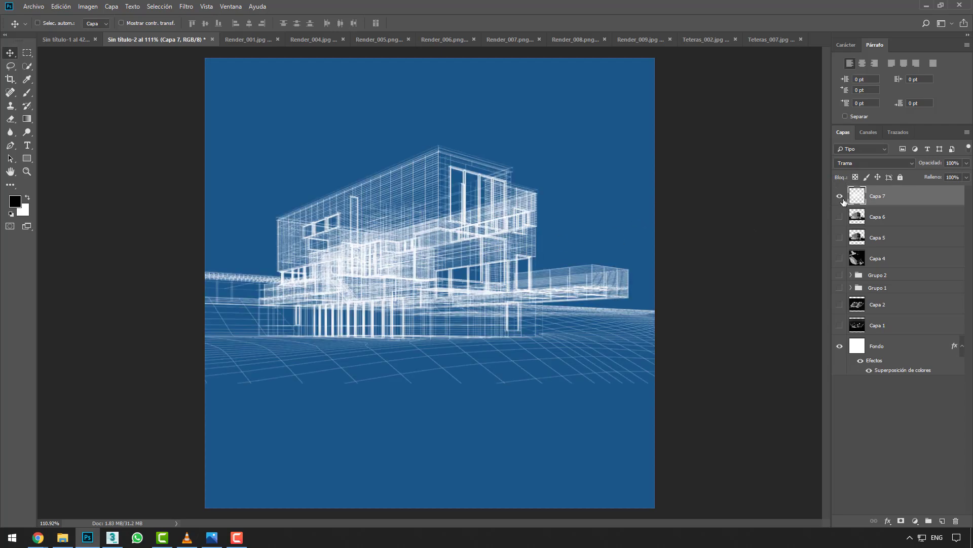
Hide Capa 7, briefly compare Capa 5, and leave only Capa 6 showing
click(840, 196)
click(839, 238)
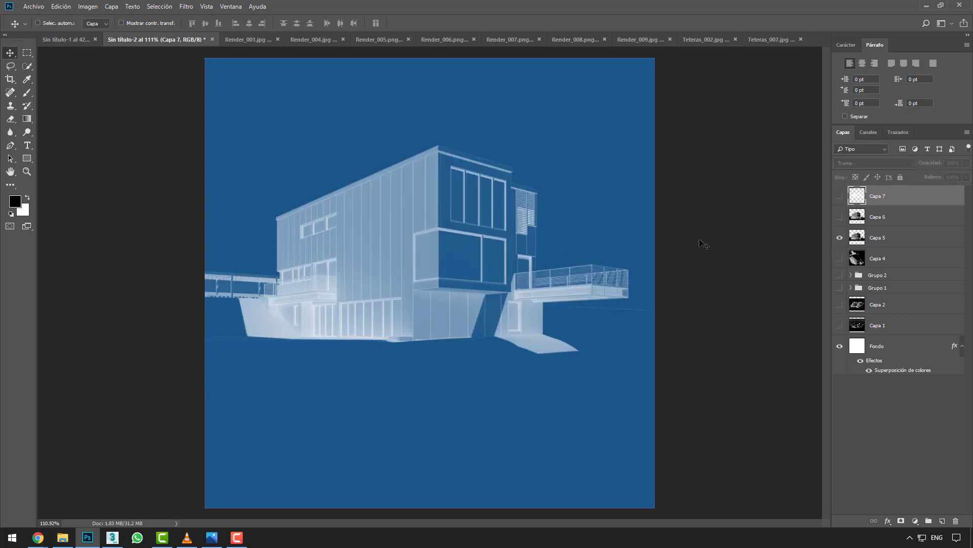
click(840, 238)
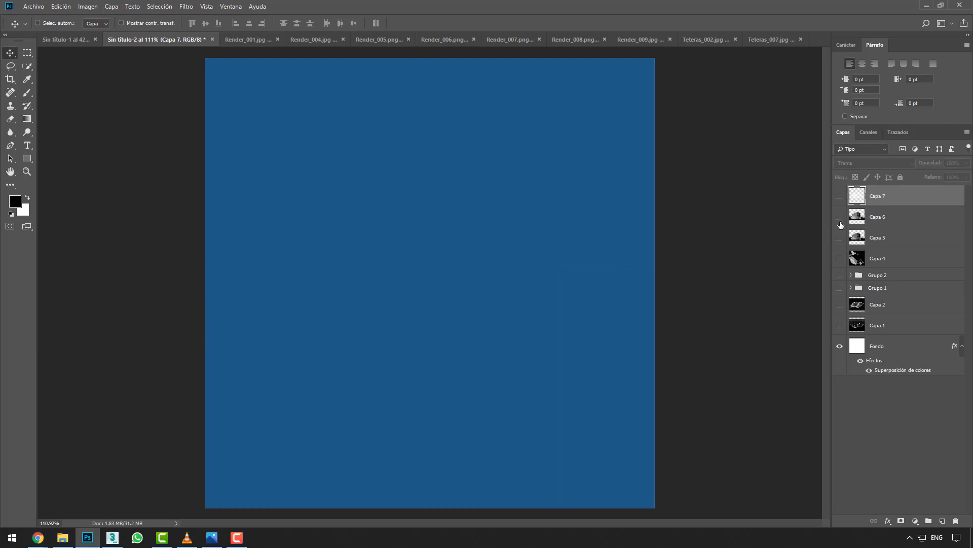
click(839, 216)
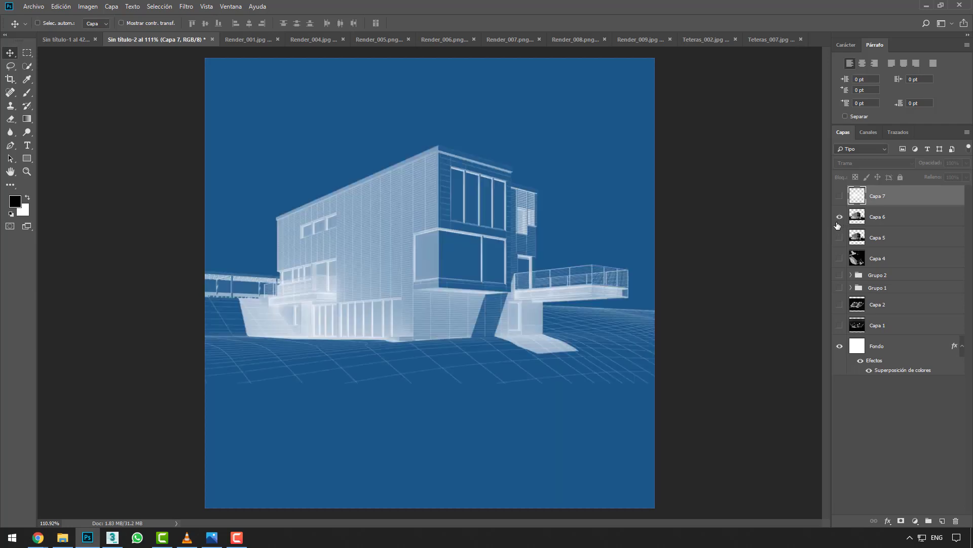
Duplicate Capa 6, merge both into Capa 6 copia, and blend it in Trama mode
click(884, 218)
key(ctrl+j)
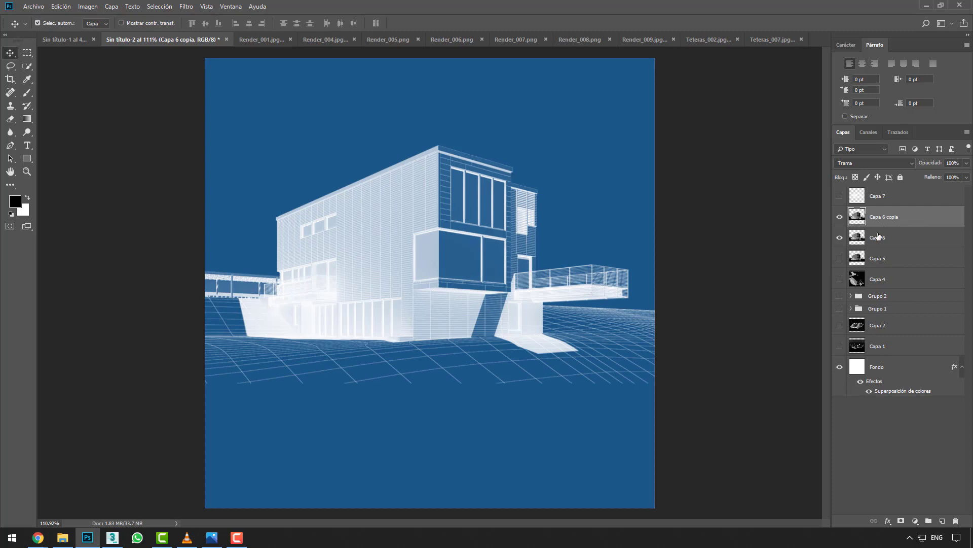
shift+click(868, 232)
key(ctrl+e)
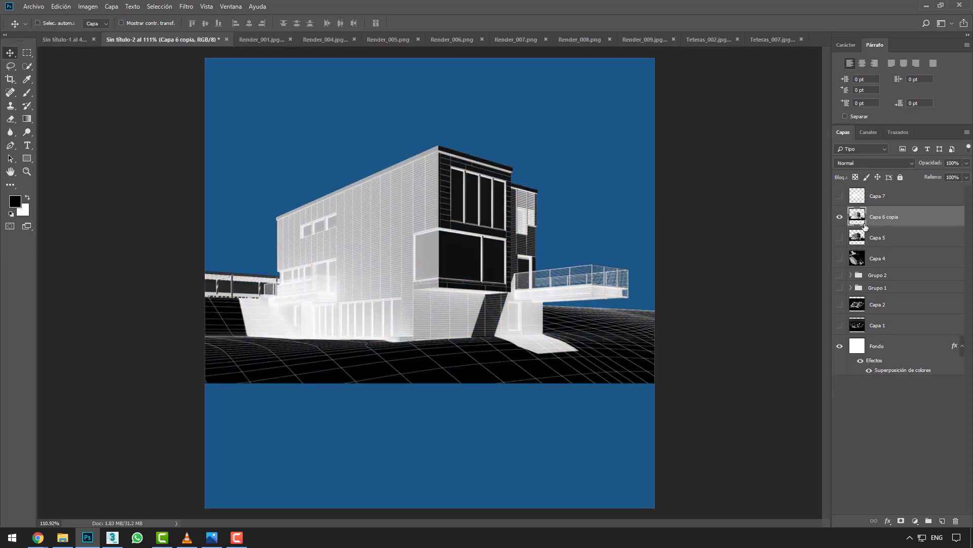
click(873, 162)
click(866, 253)
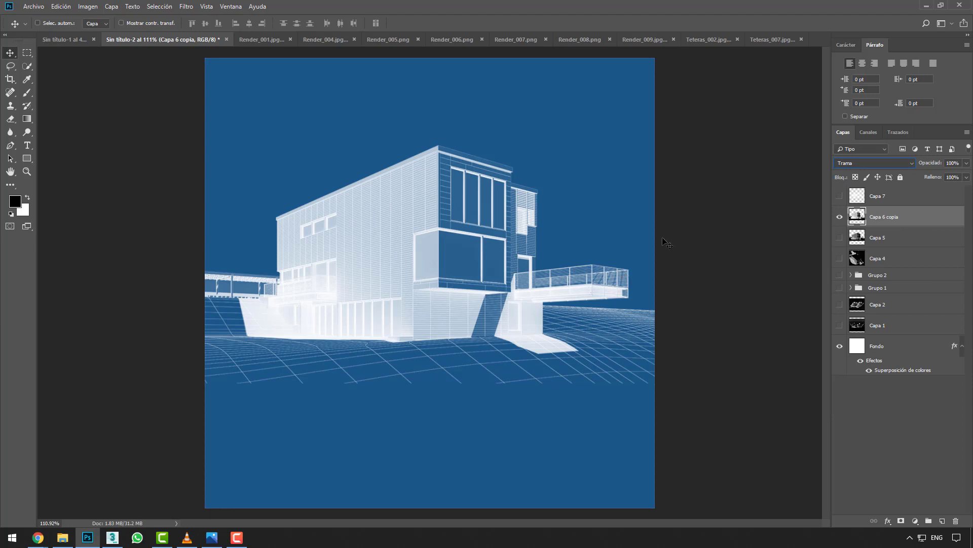
Toggle Capa 6 copia and Capa 7 visibility to compare render and wireframe
click(840, 216)
click(840, 196)
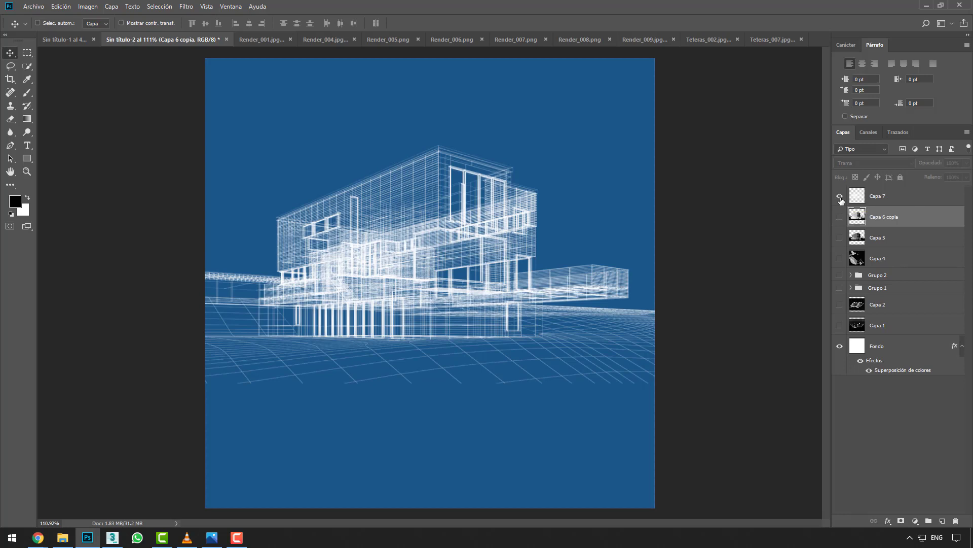
click(840, 196)
click(840, 218)
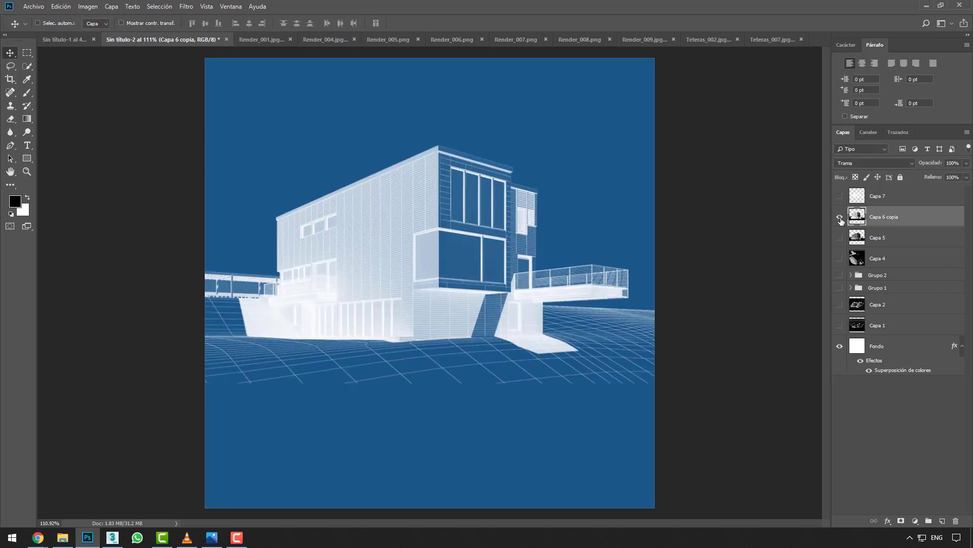
click(840, 196)
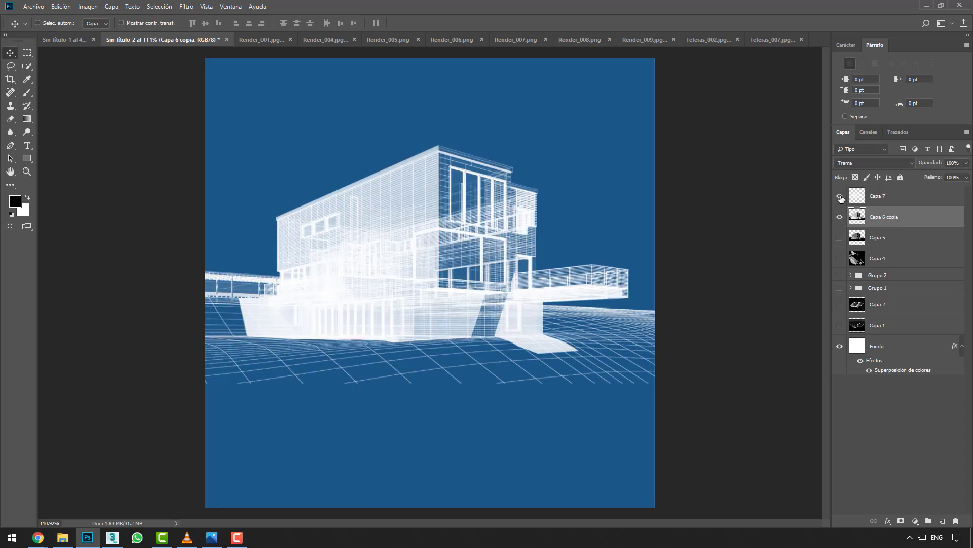
Try Capa 7 below Capa 6 copia, restore it on top, and hide Capa 6 copia
drag(872, 202, 887, 226)
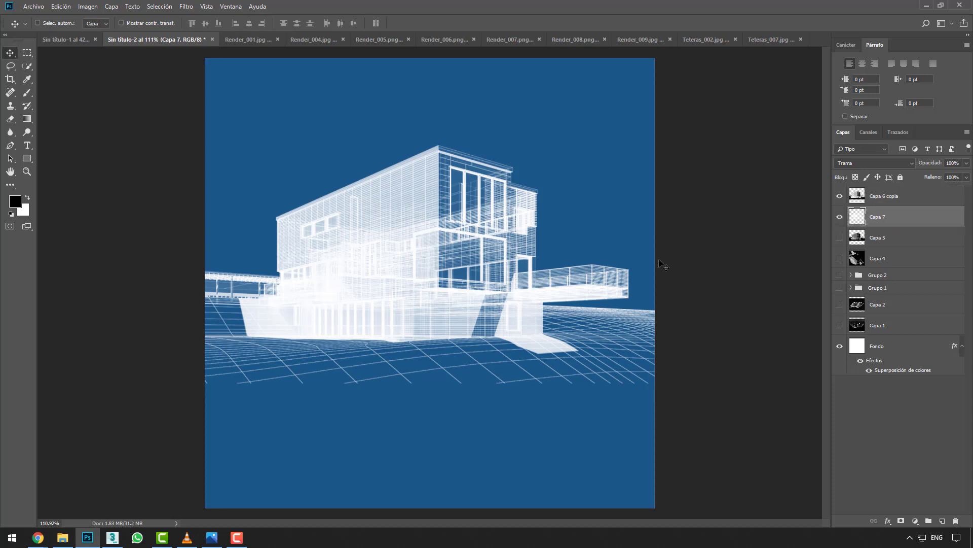
click(840, 197)
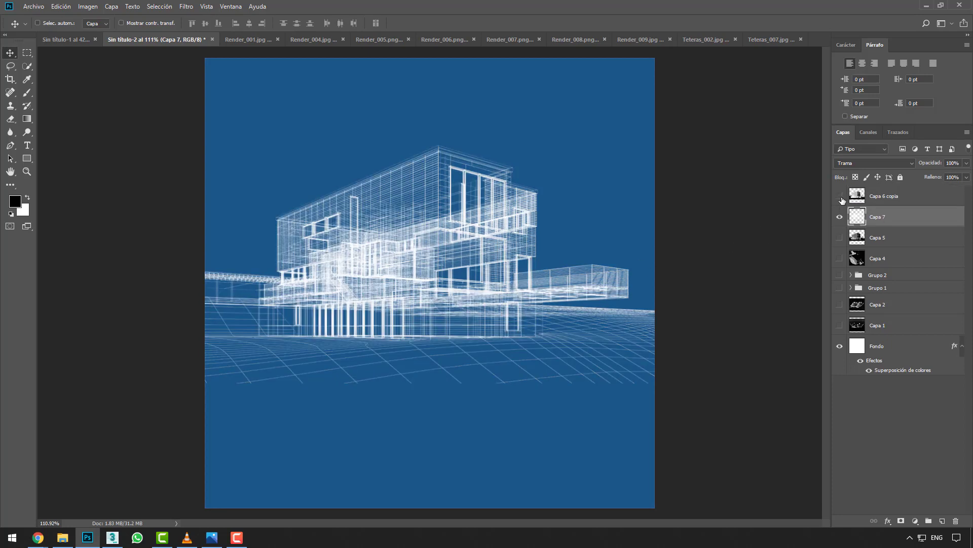
click(840, 197)
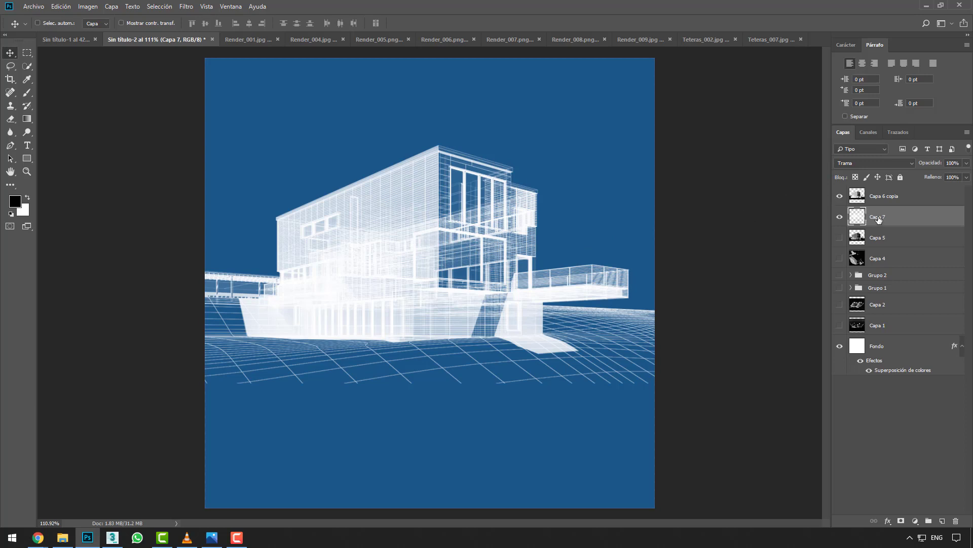
drag(879, 219, 879, 193)
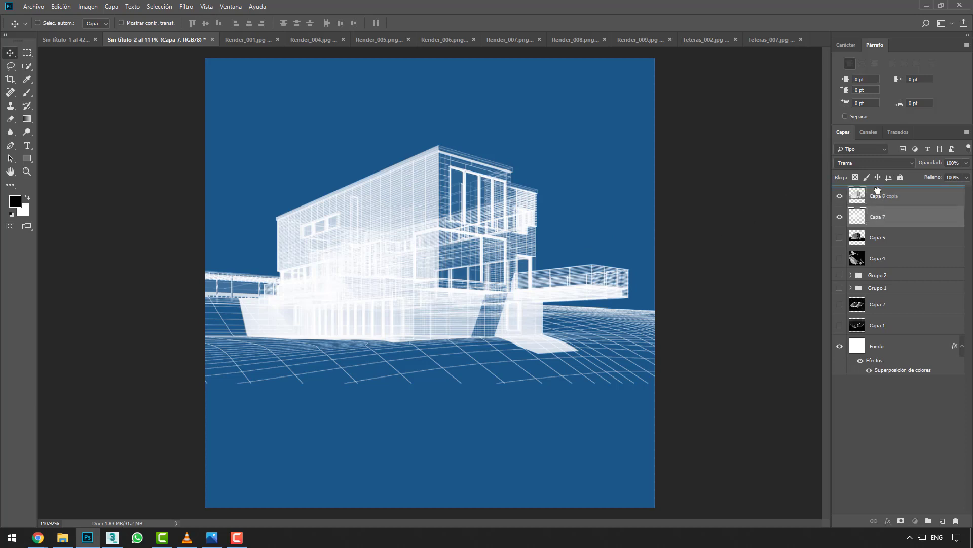
click(840, 217)
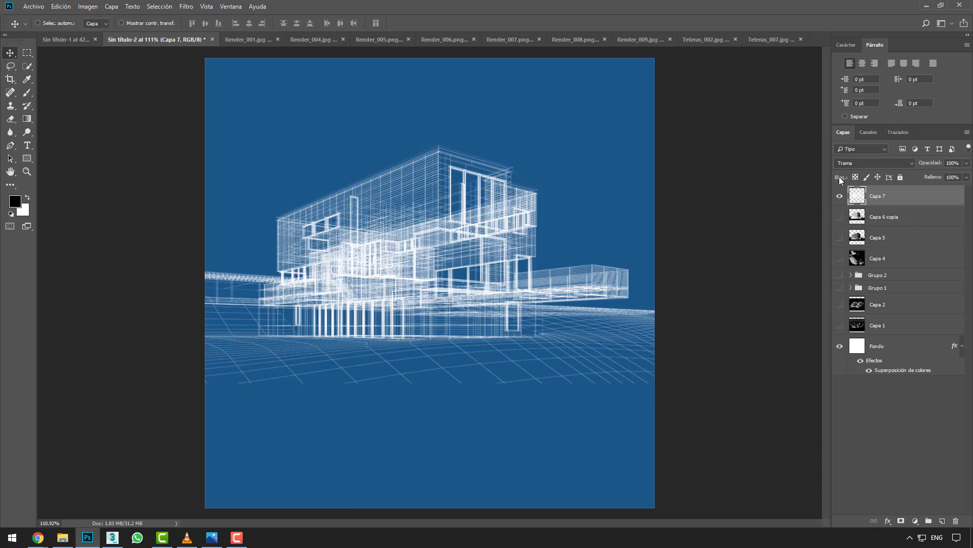
Return Capa 7 and Capa 6 copia to Normal blending, with Capa 6 copia shown
click(854, 163)
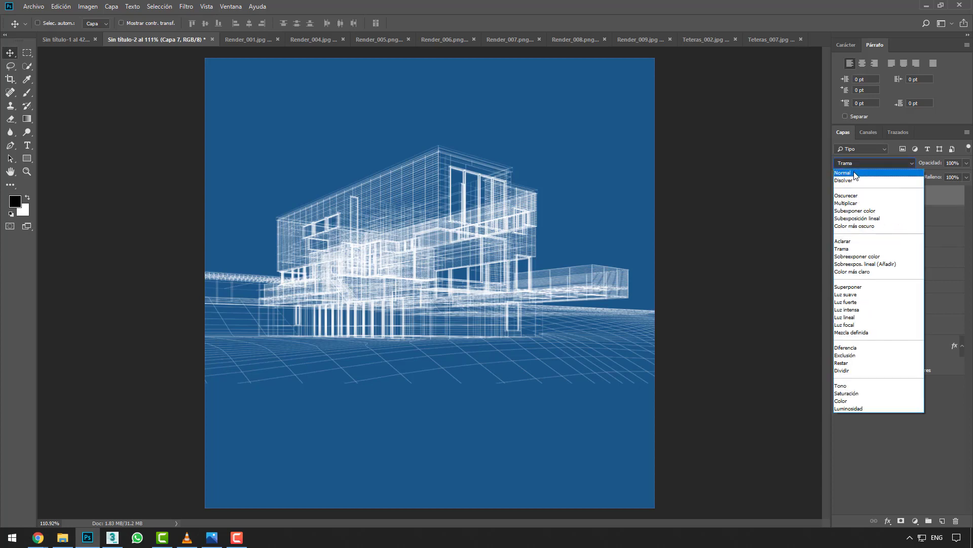
click(856, 174)
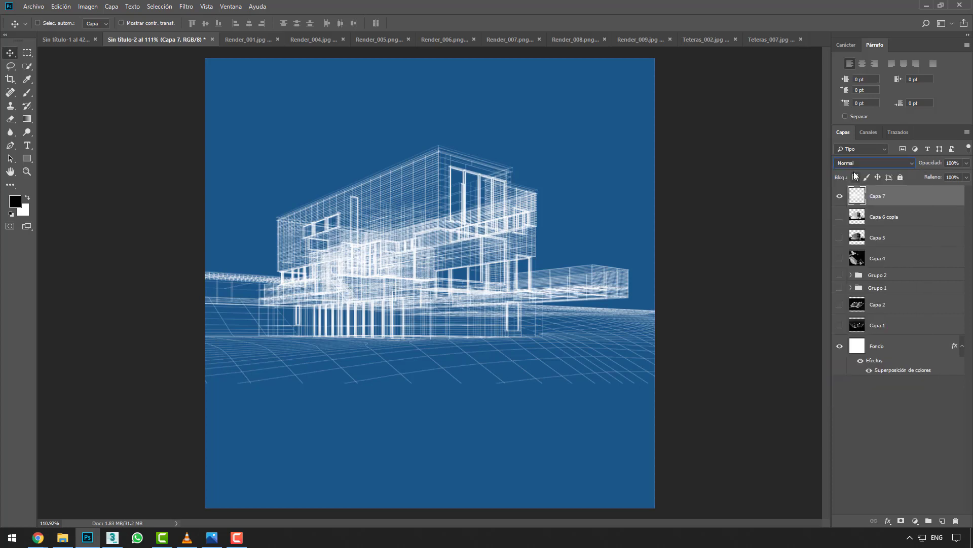
click(873, 221)
click(840, 216)
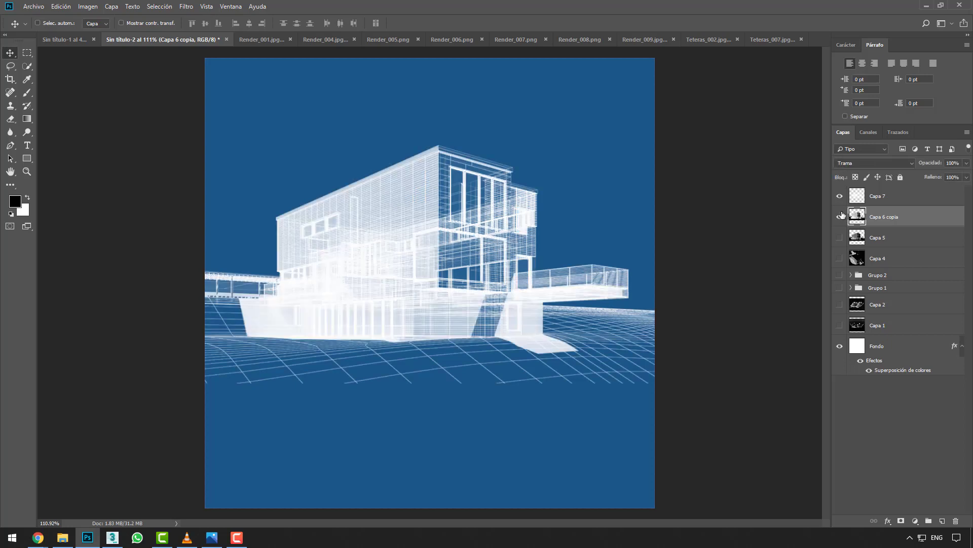
click(851, 163)
click(853, 174)
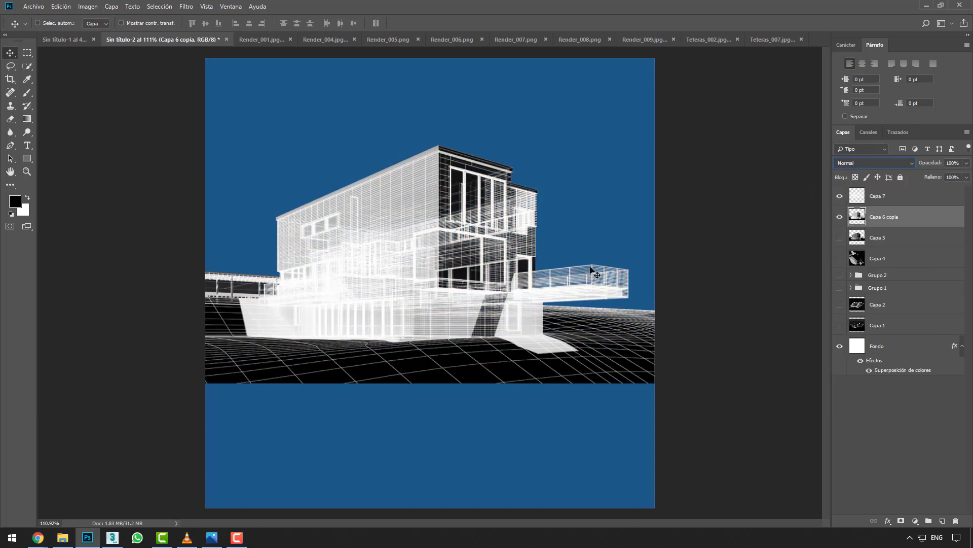
Duplicate both building layers, hide the originals and Capa 6 copia 2, keeping Capa 7 copia visible and selected
ctrl+click(896, 200)
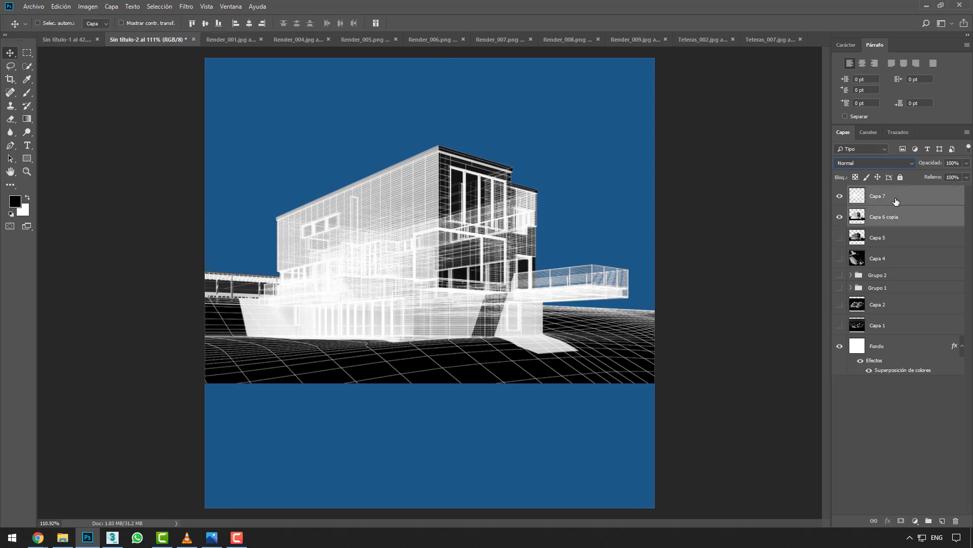
key(ctrl+j)
click(840, 237)
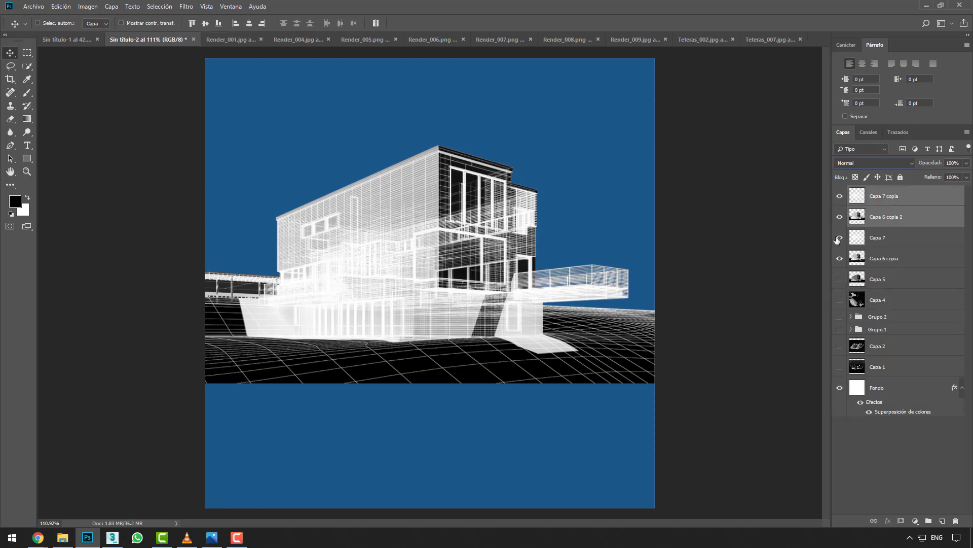
click(839, 258)
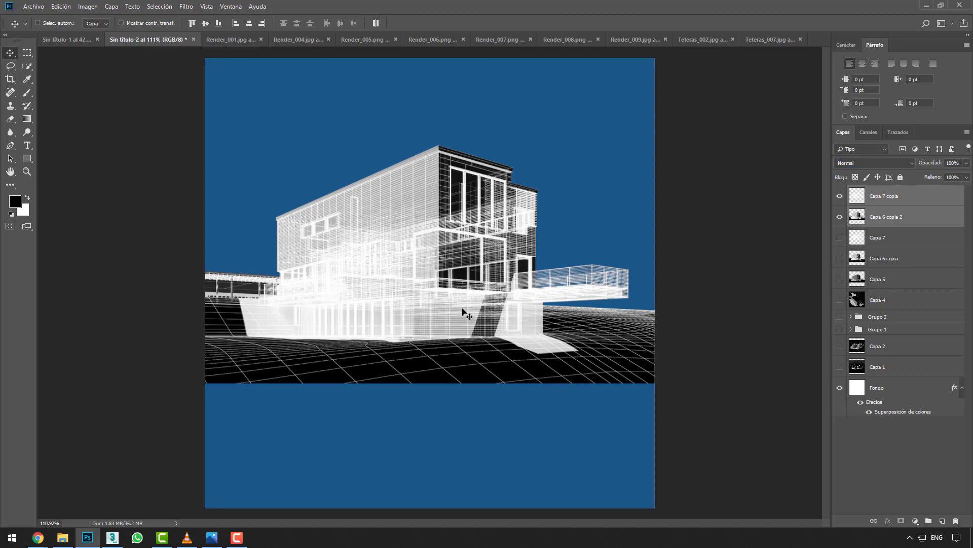
click(839, 217)
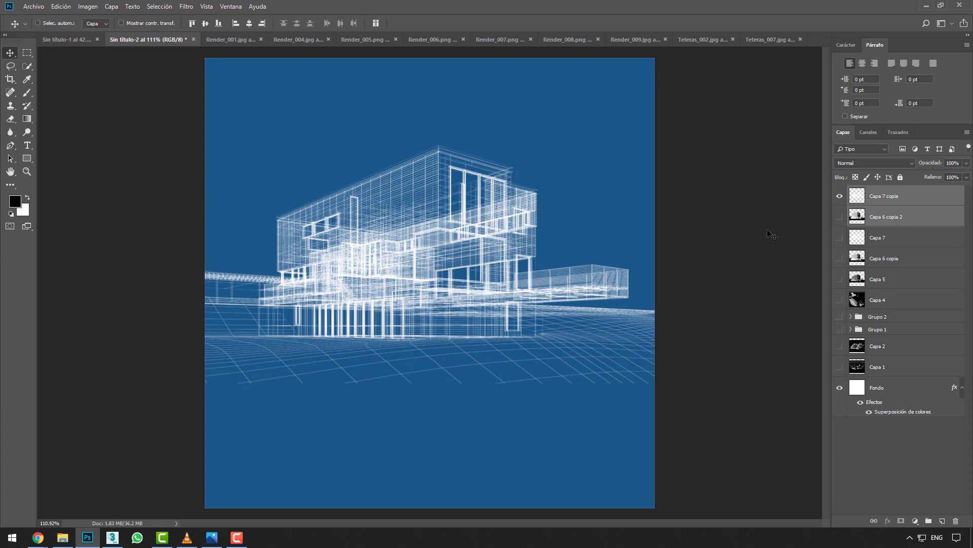
click(839, 196)
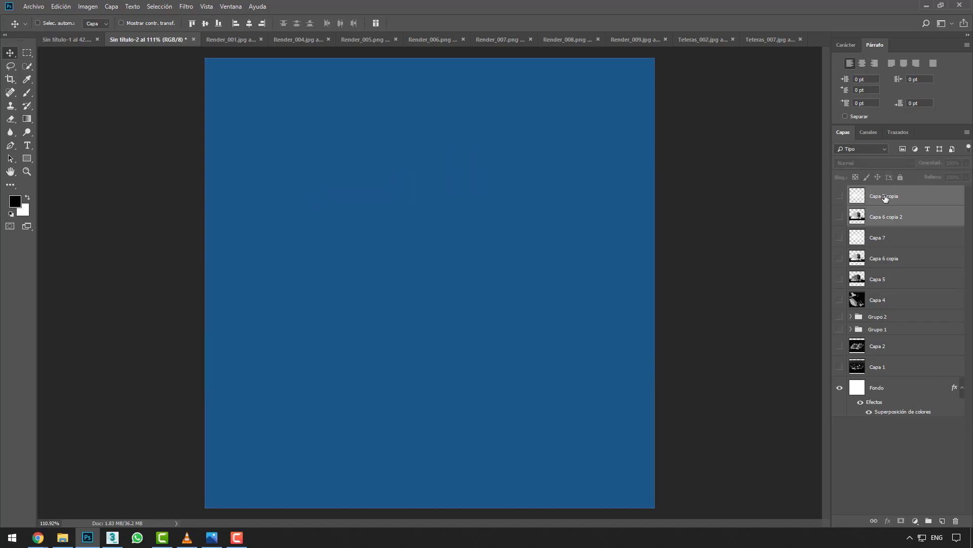
click(884, 198)
click(839, 196)
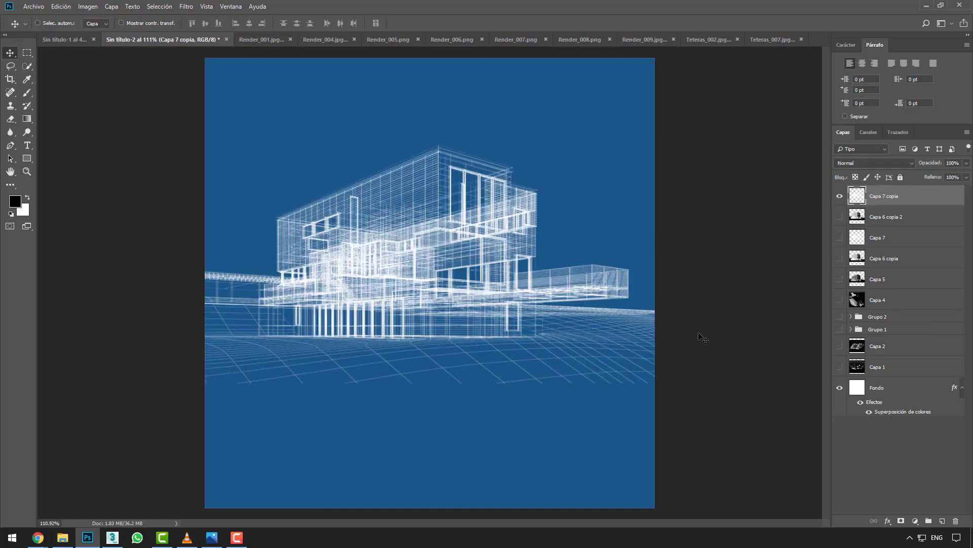
Mask Capa 7 copia with a gradient that fades out the left side of the wireframe
click(901, 521)
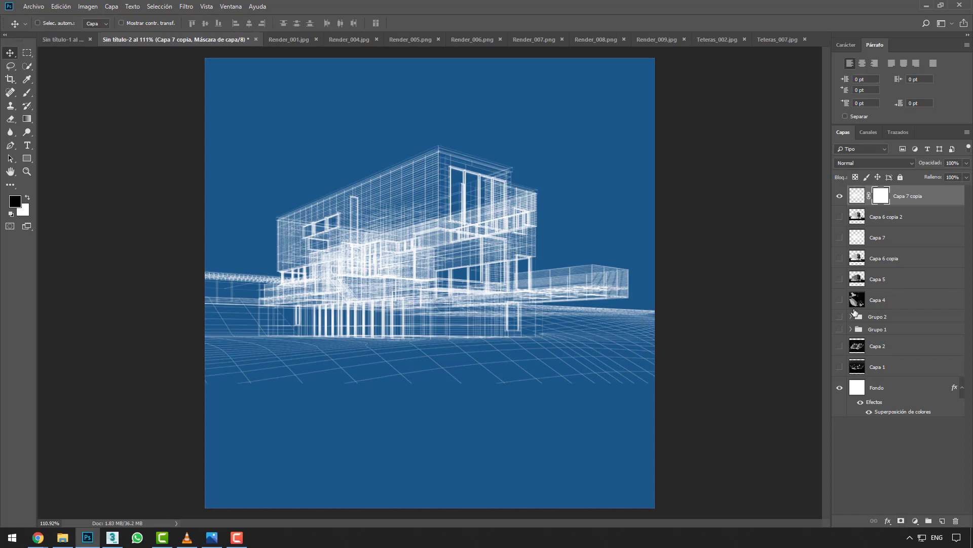
click(27, 118)
mouse_move(468, 261)
mouse_down()
mouse_move(368, 270)
mouse_move(532, 275)
mouse_up()
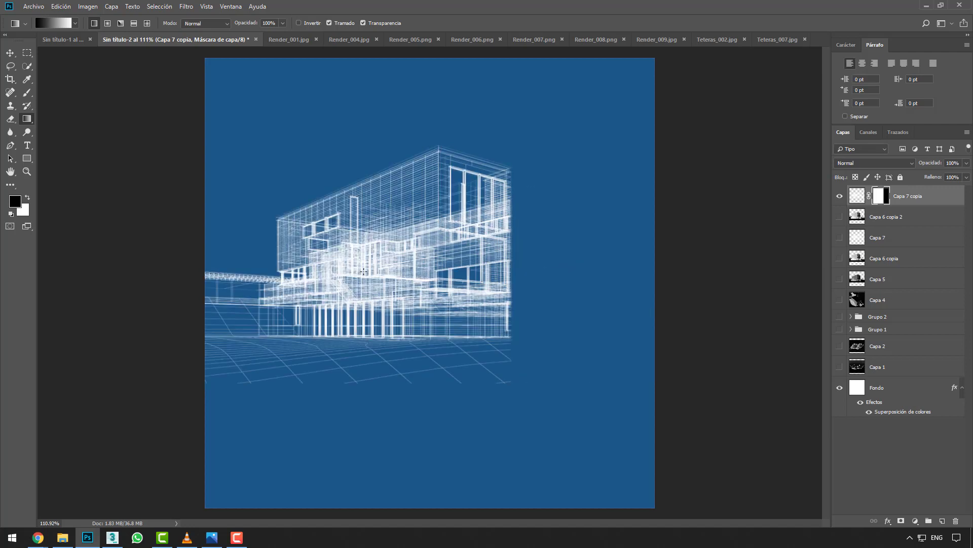
drag(363, 272, 509, 284)
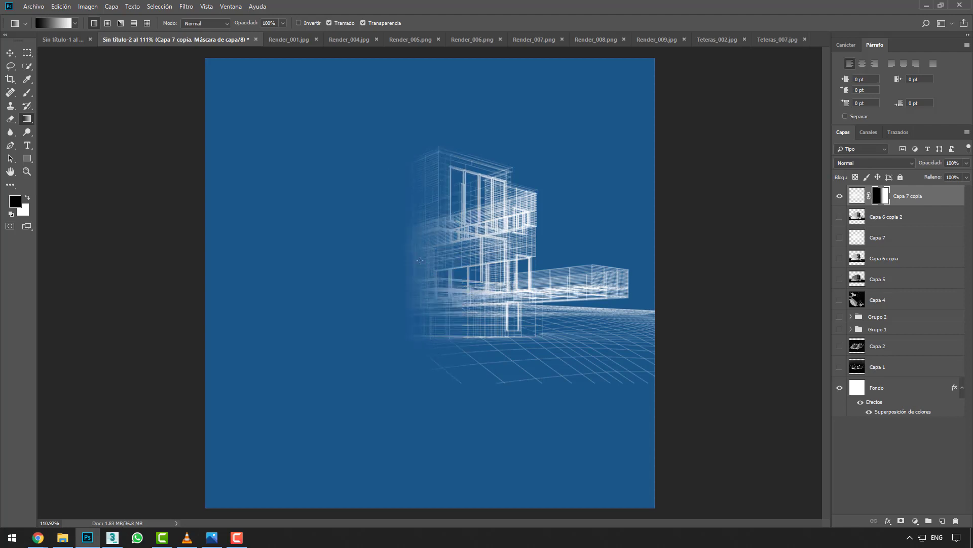
drag(429, 270, 495, 267)
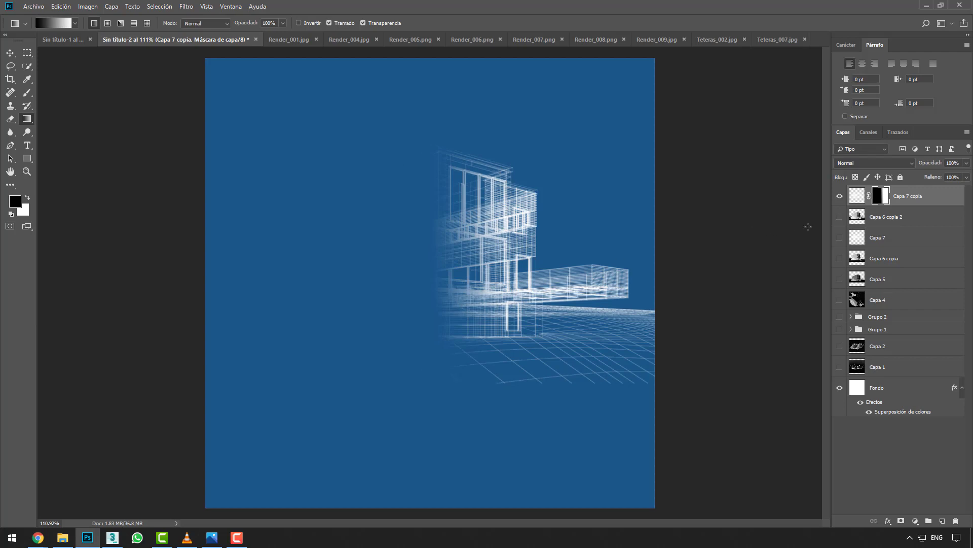
Show Capa 6 copia 2 and select it together with Capa 7 copia
click(840, 217)
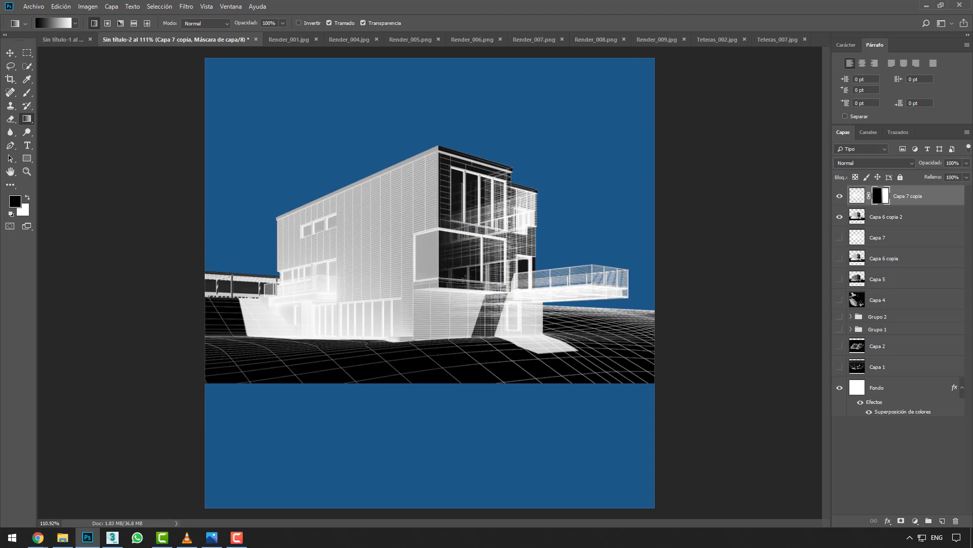
click(880, 215)
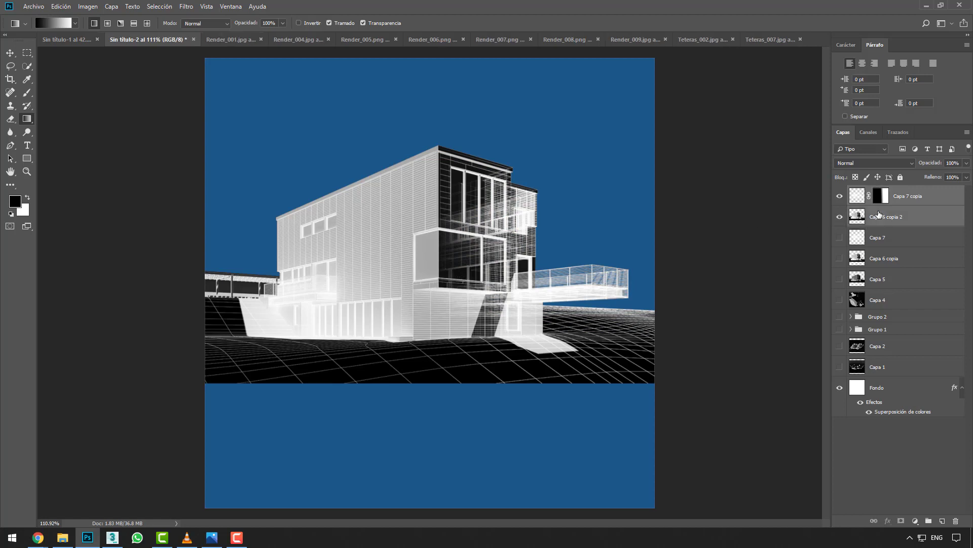
click(879, 197)
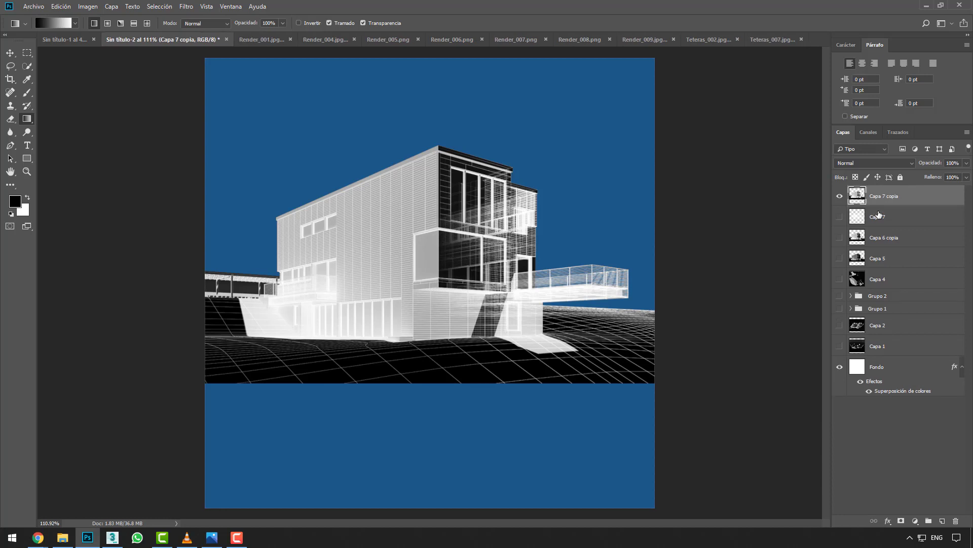
Set the merged Capa 7 copia layer's blend mode to Trama
click(860, 162)
click(860, 248)
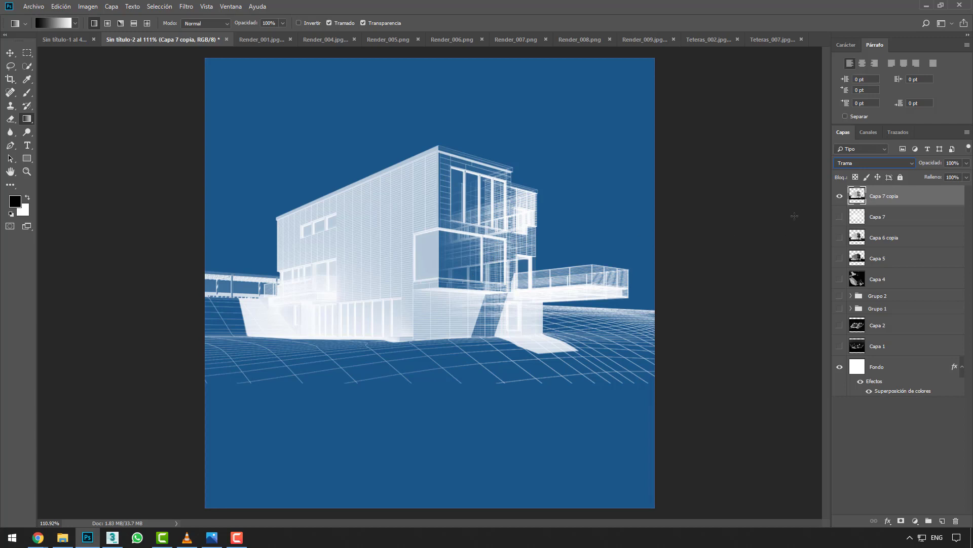
Hide Capa 7 copia and switch to the Move tool
click(840, 196)
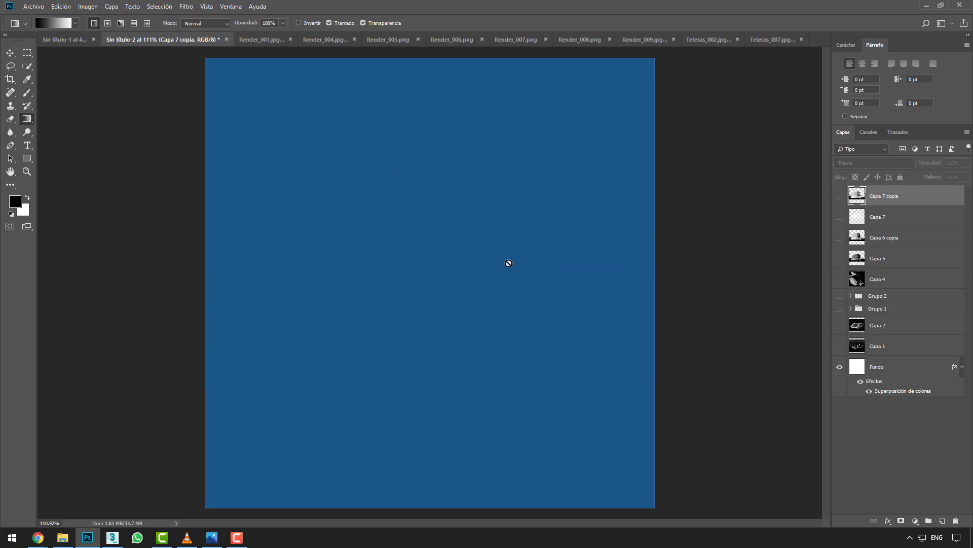
alt+scroll(494, 261, down, 2)
key(v)
key(alt+n)
click(466, 267)
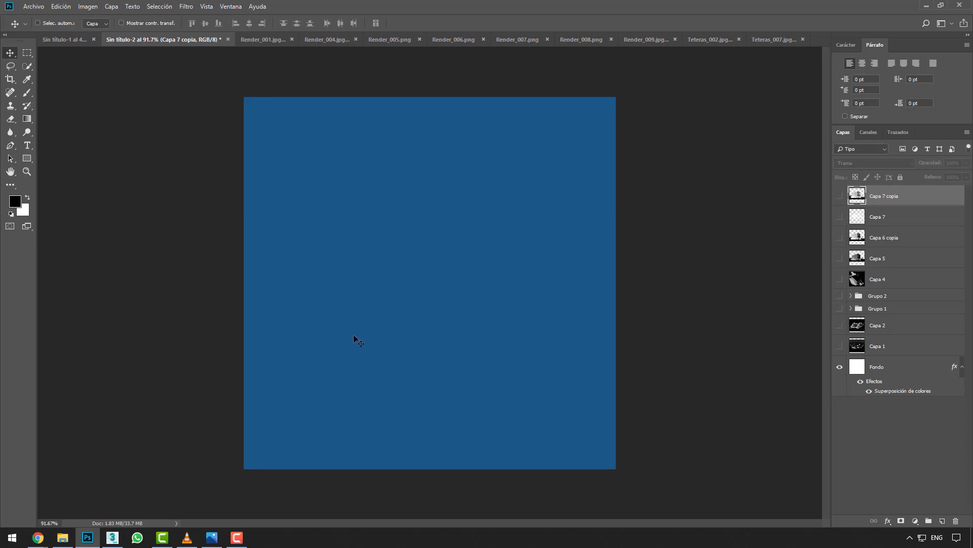
Drag Render_008 and Render_009 from File Explorer onto the Photoshop canvas
key(alt+Tab)
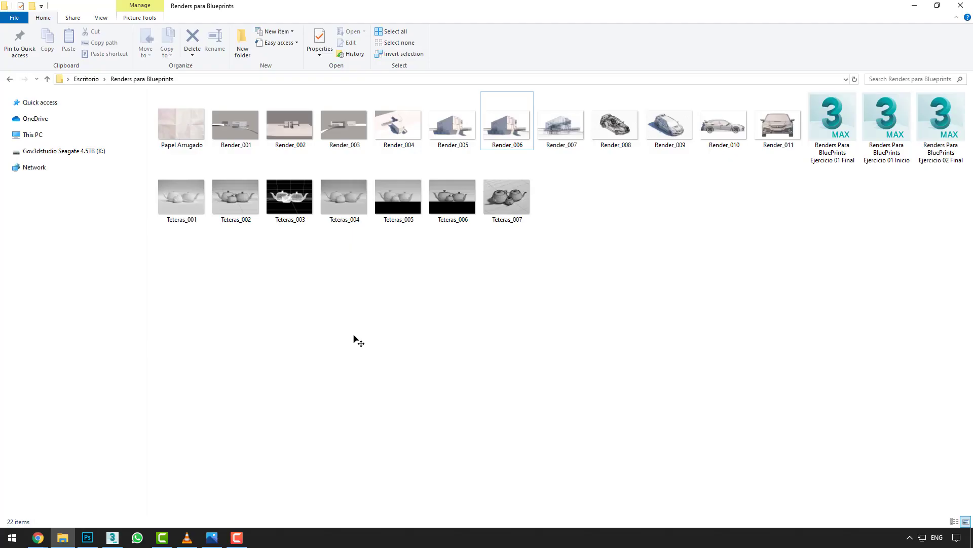
click(621, 133)
ctrl+click(669, 127)
mouse_move(626, 136)
mouse_down()
mouse_move(89, 517)
mouse_move(466, 296)
mouse_up()
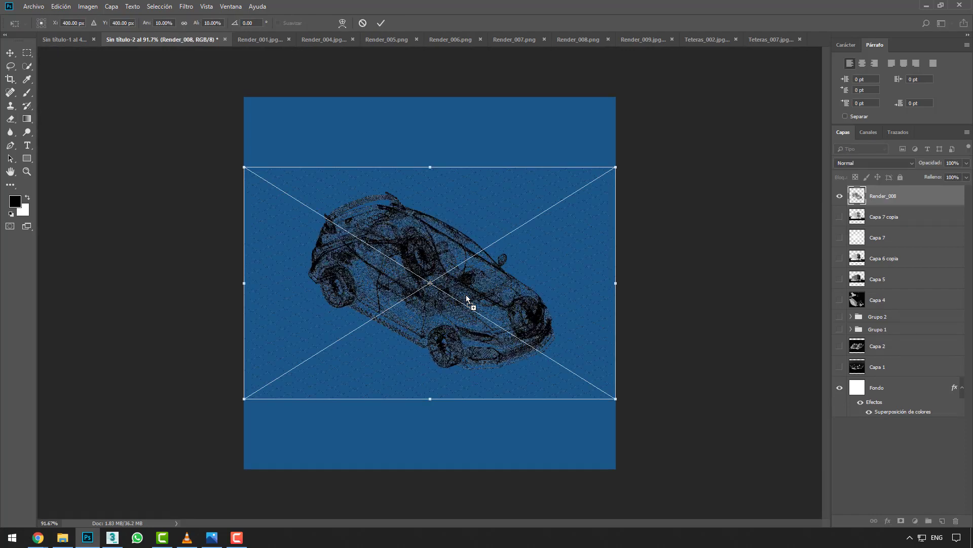
Commit both placed renders and select Render_008 together with Render_009
key(Return)
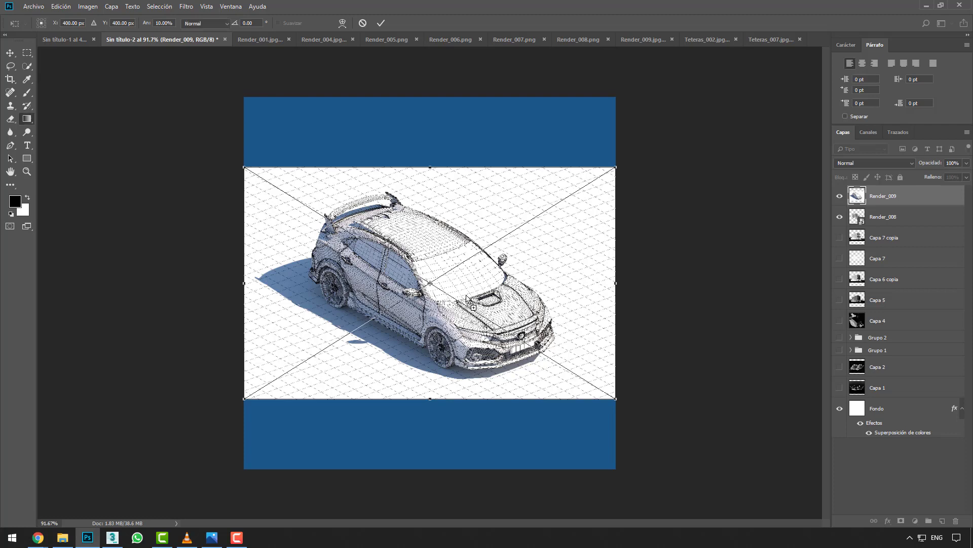
key(Return)
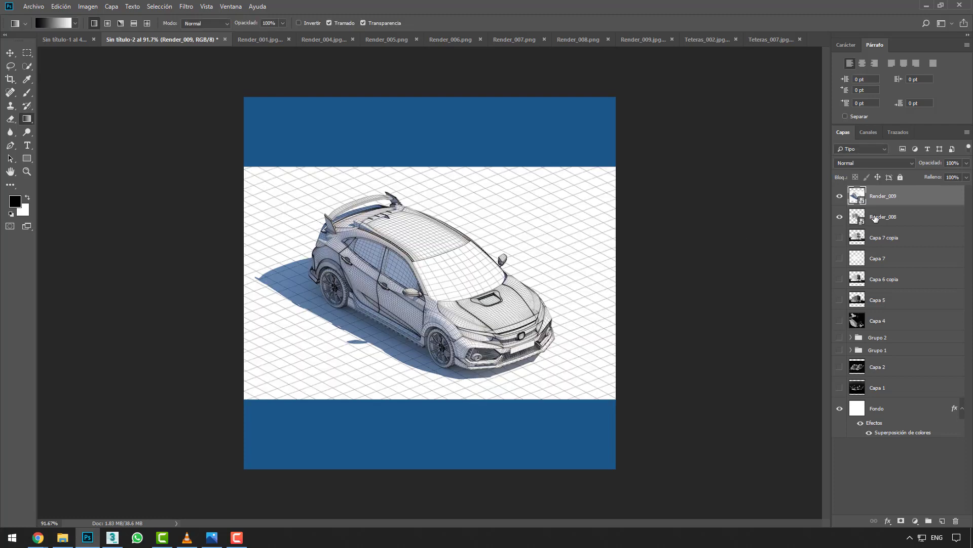
ctrl+click(876, 218)
alt+scroll(651, 228, down, 2)
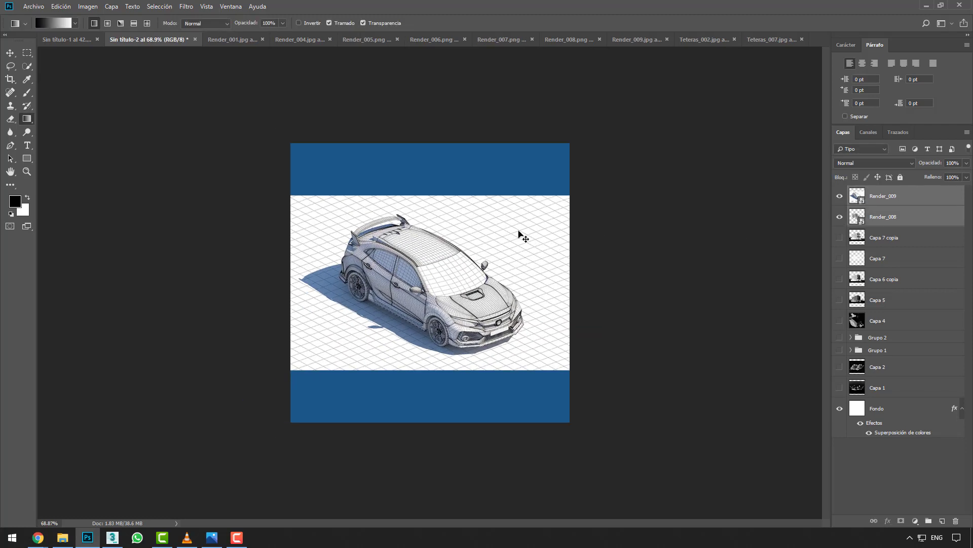
Scale both render layers to about 133% so the car fills the white area
key(ctrl+t)
drag(286, 191, 207, 143)
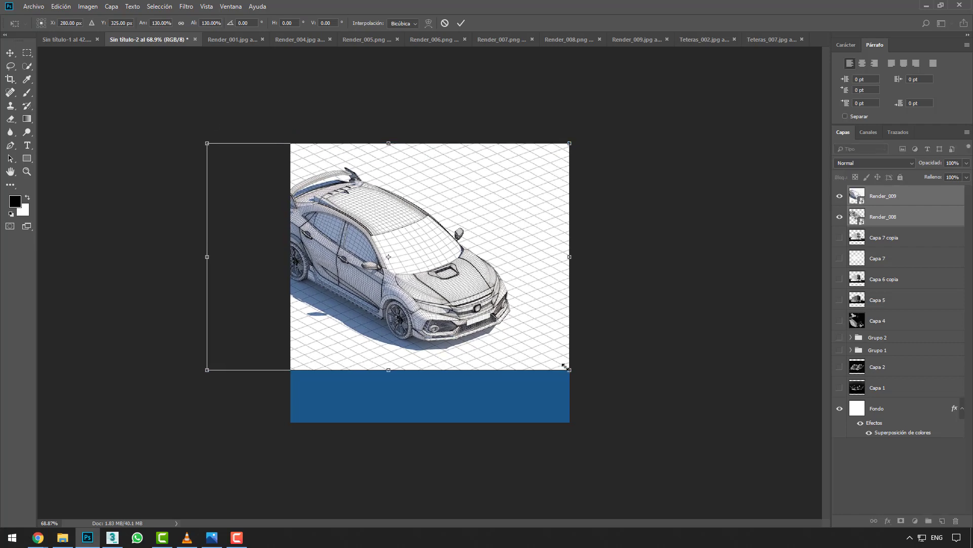
drag(207, 144, 244, 165)
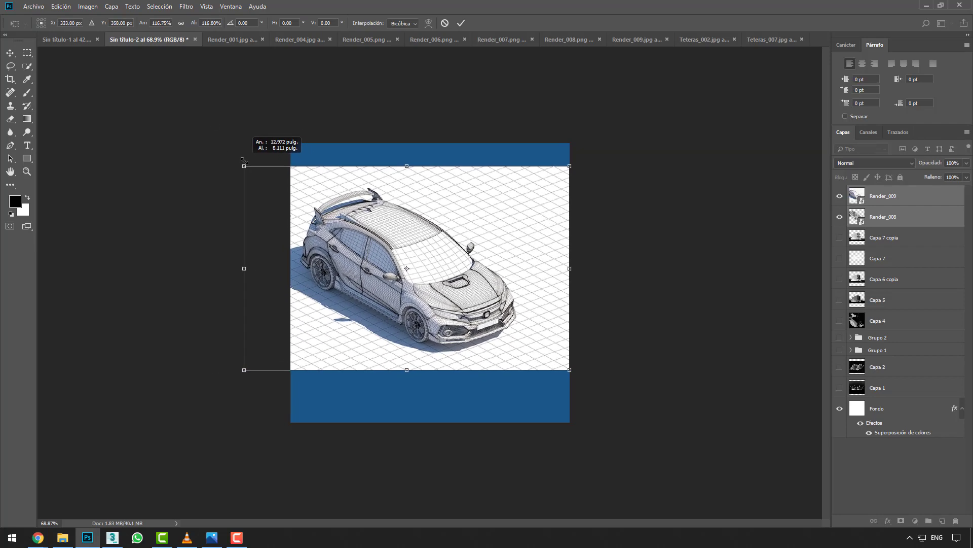
drag(569, 370, 615, 399)
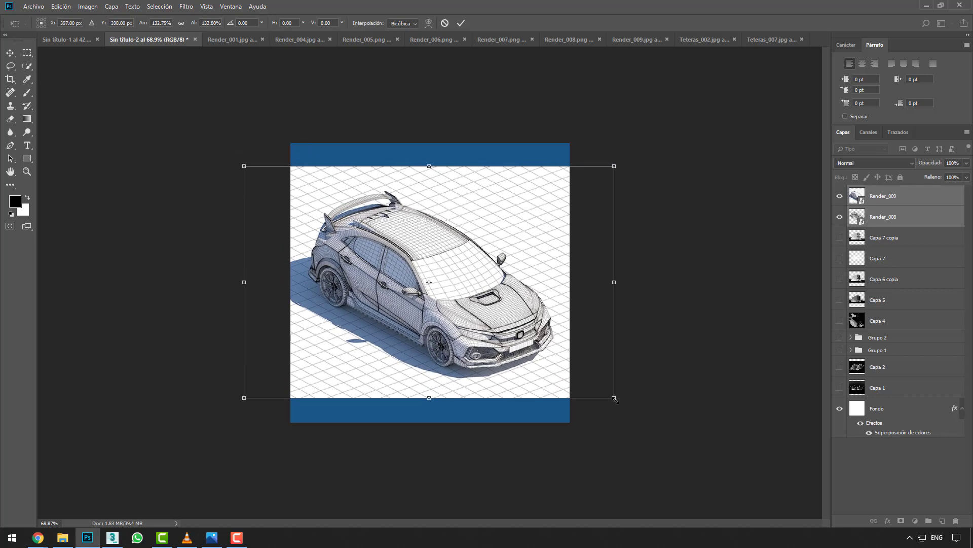
key(Return)
key(g)
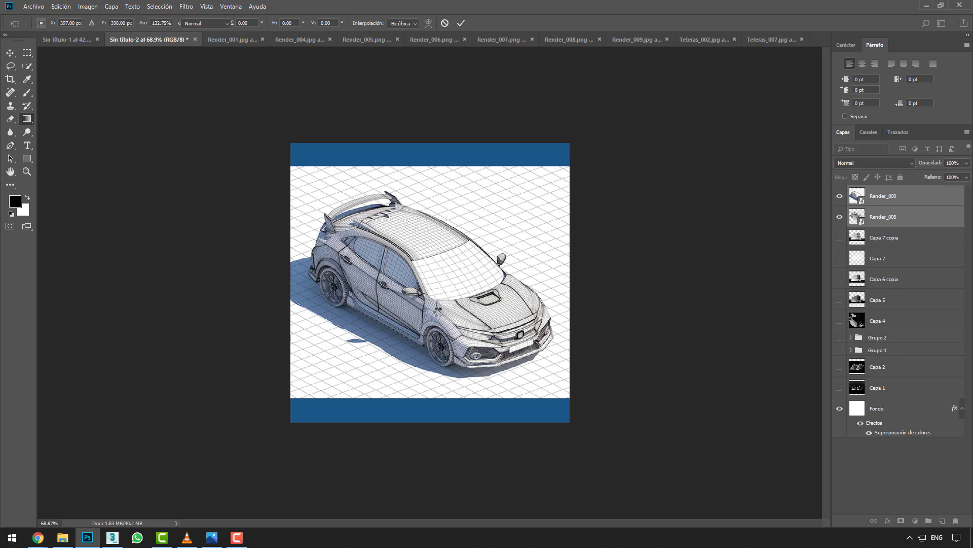
alt+scroll(437, 309, up, 2)
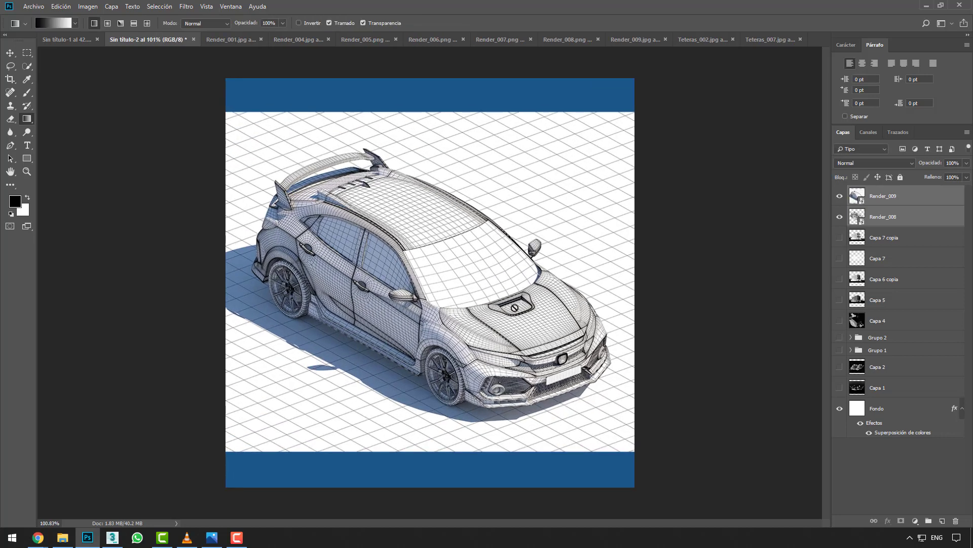
Hide both car renders, duplicate them, and show and select only Render_009 copia
click(727, 290)
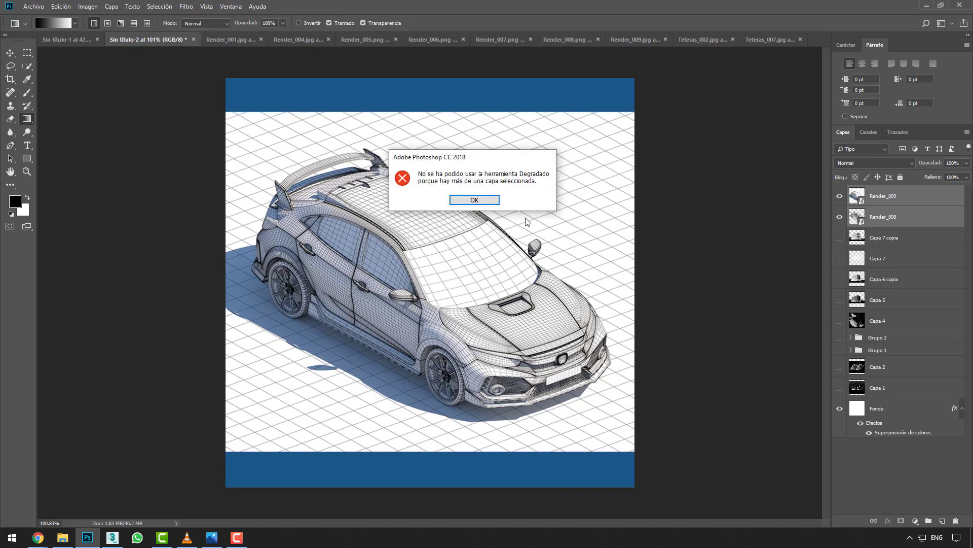
key(Return)
click(902, 238)
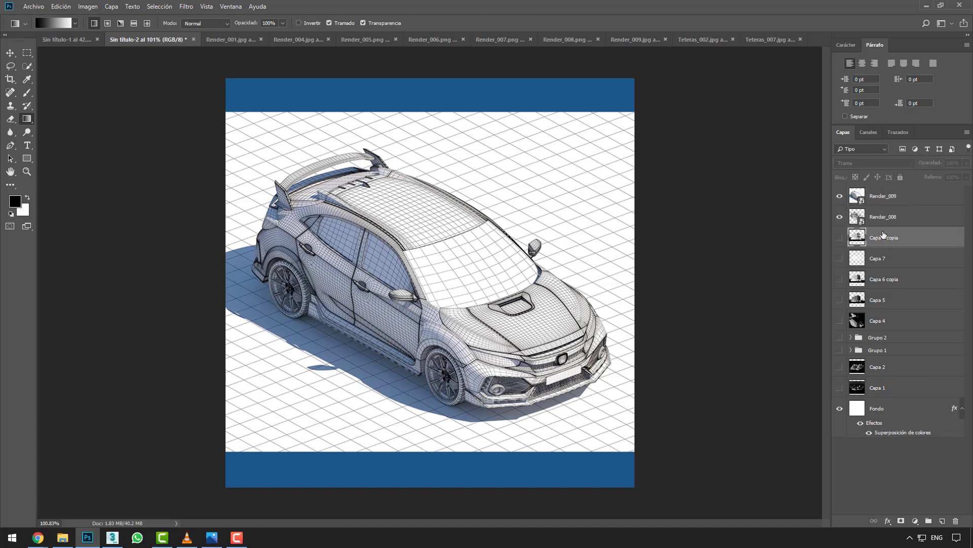
click(873, 219)
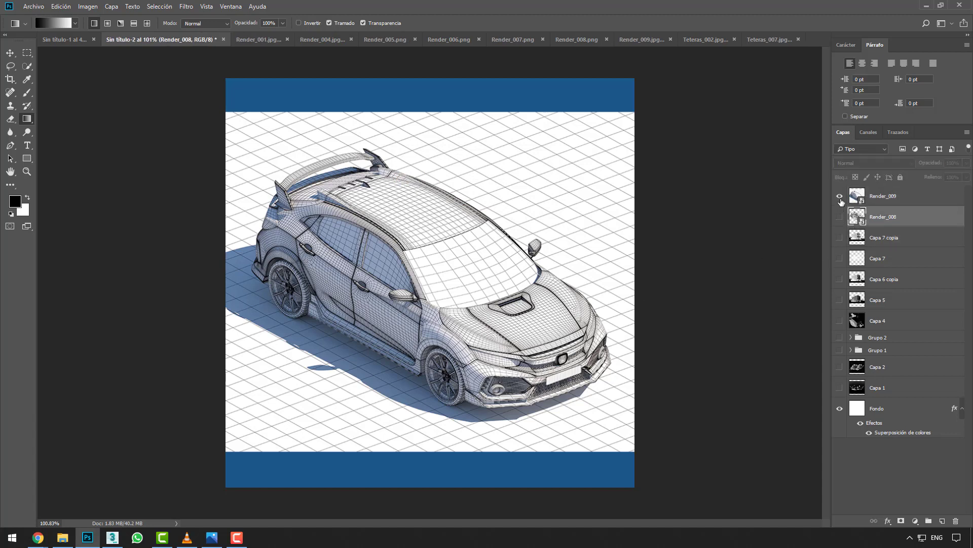
drag(839, 217, 842, 201)
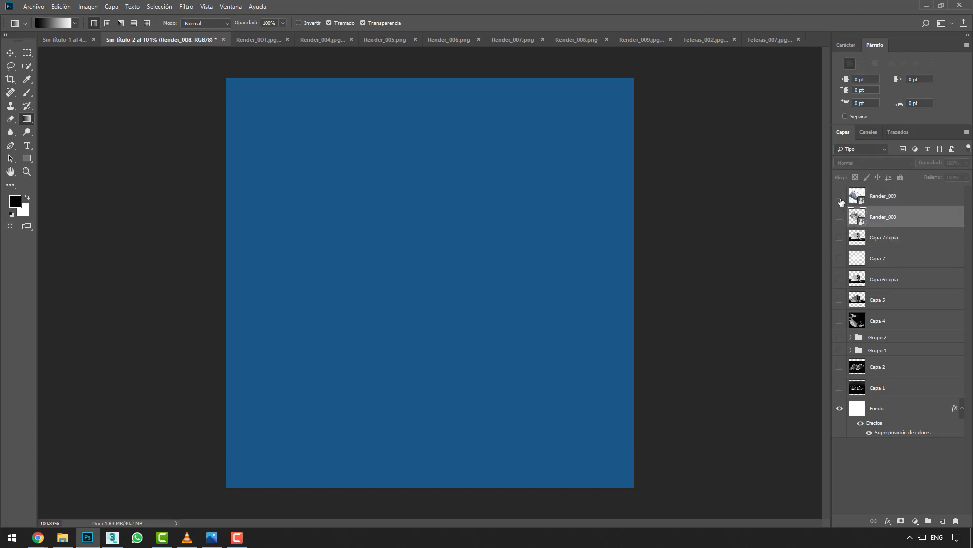
shift+click(888, 202)
key(ctrl+j)
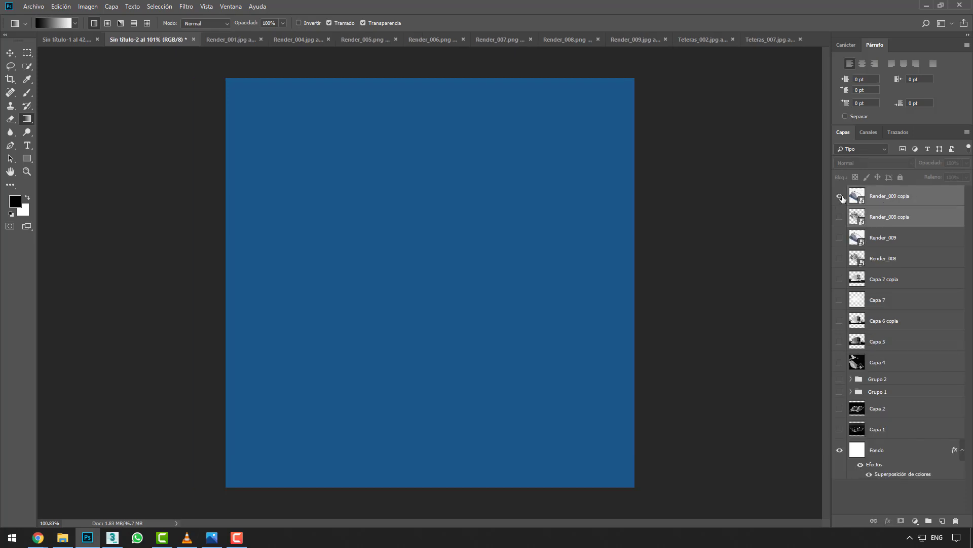
click(839, 196)
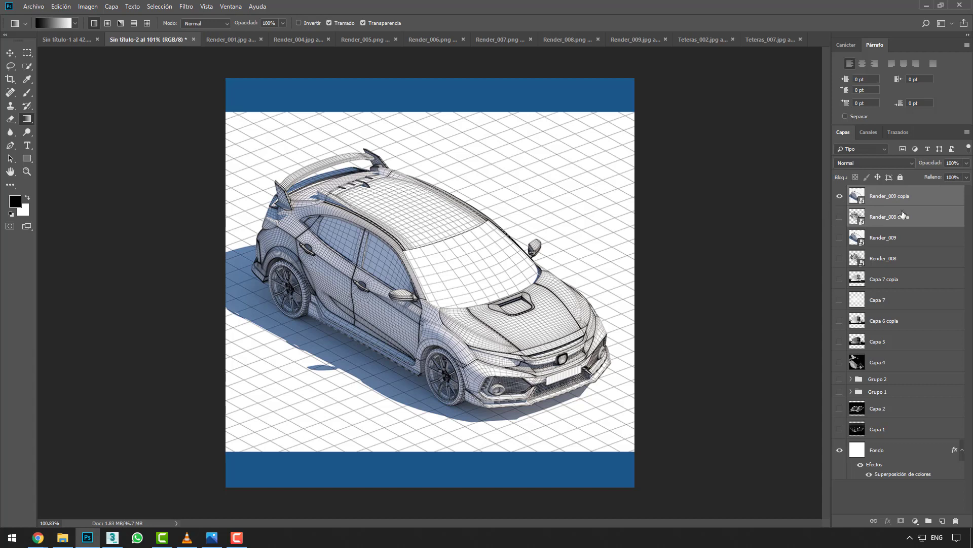
click(862, 196)
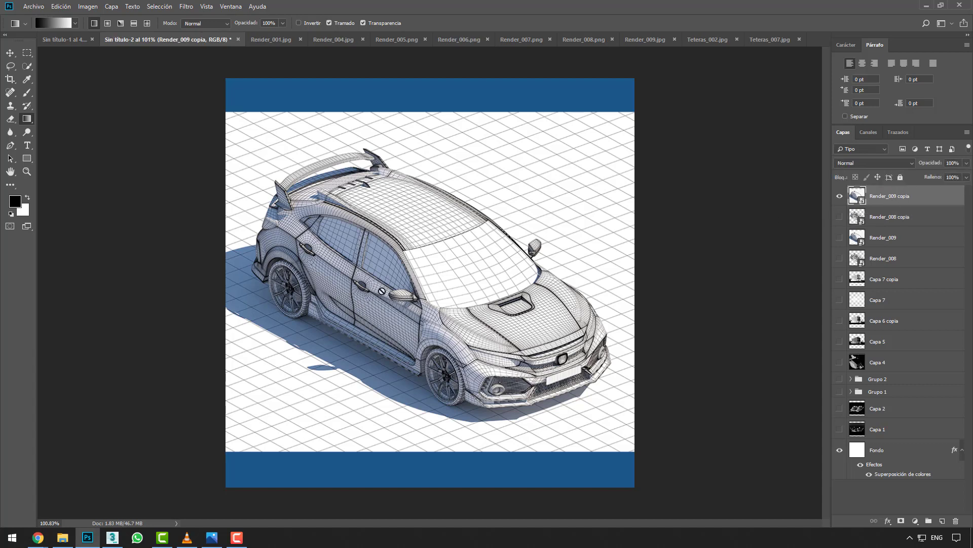
Add a layer mask to Render_009 copia and draw a gradient fading the car's left side
click(10, 54)
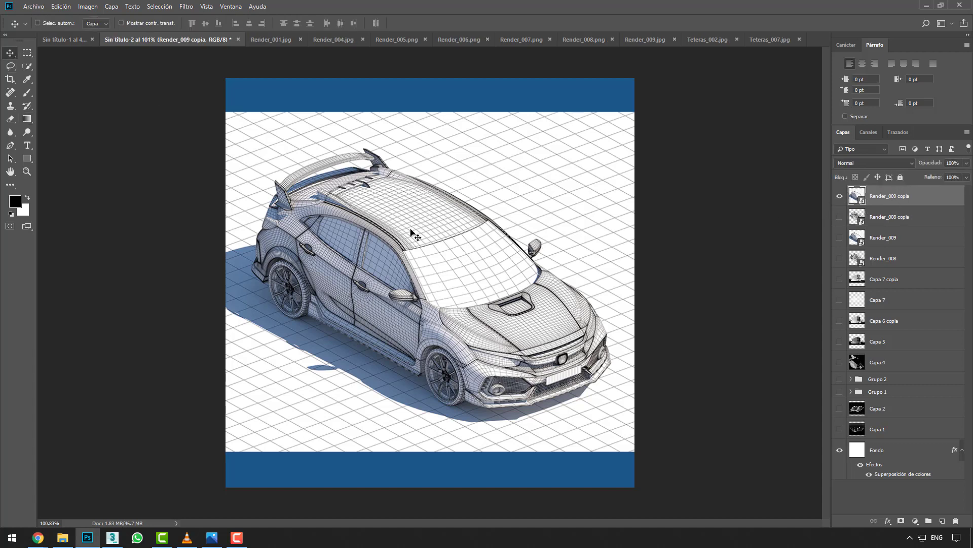
click(900, 520)
click(27, 119)
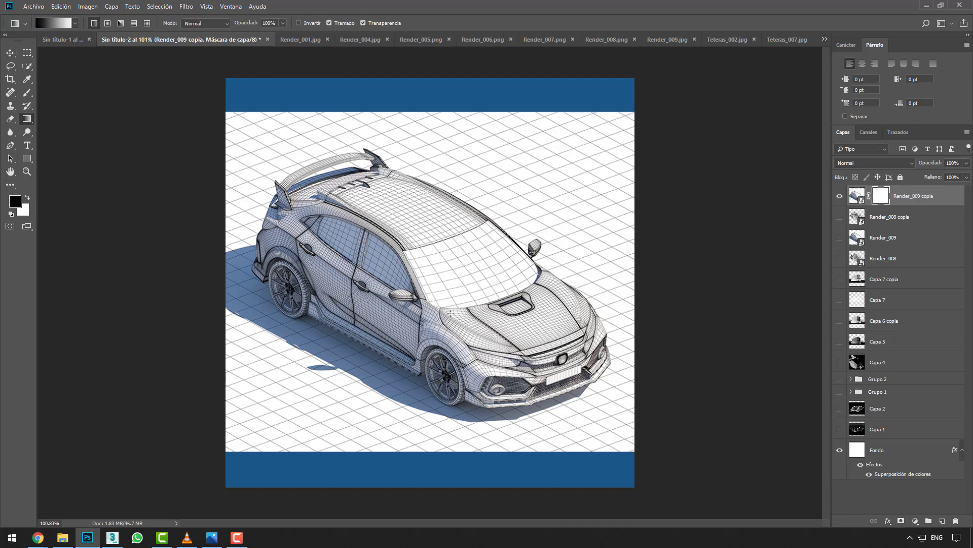
mouse_move(392, 303)
mouse_down()
mouse_move(464, 307)
mouse_move(398, 267)
mouse_up()
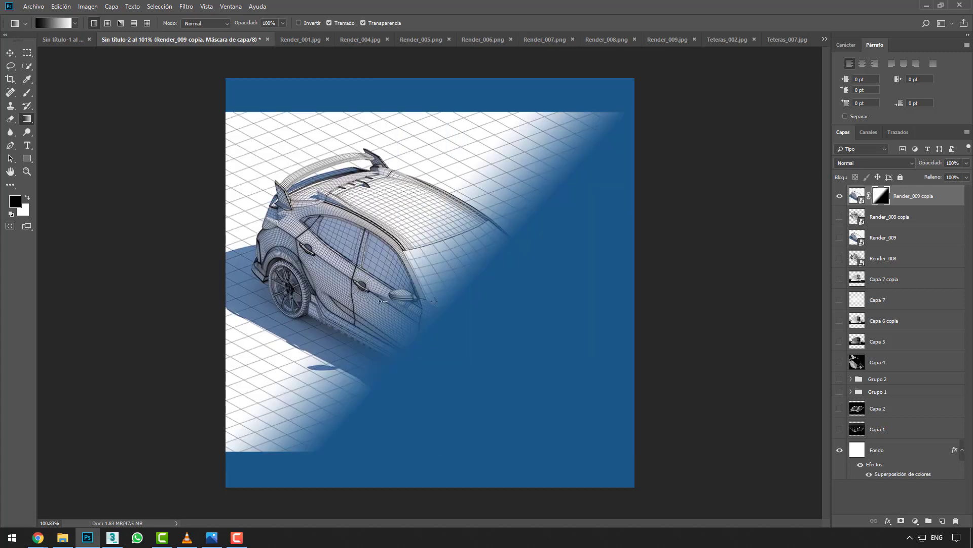
drag(435, 301, 492, 302)
drag(430, 320, 483, 325)
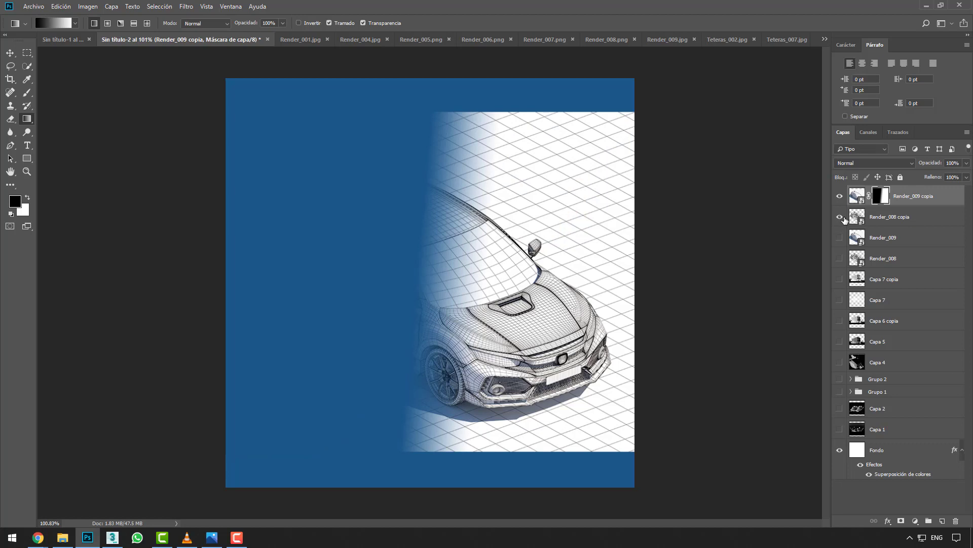
Show Render_008 copia and redraw the mask diagonally so the shaded car stays at left
click(839, 216)
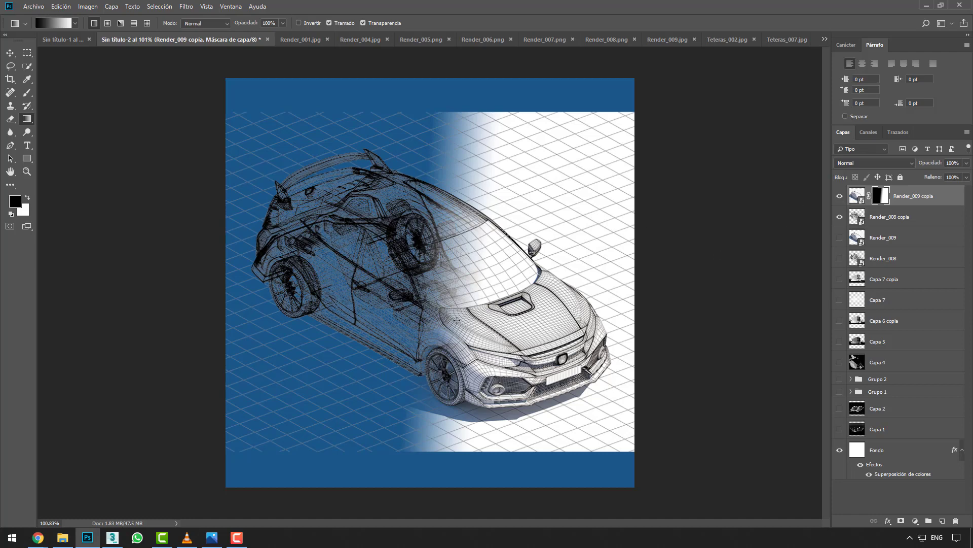
mouse_move(399, 287)
mouse_down()
mouse_move(466, 312)
mouse_move(384, 279)
mouse_up()
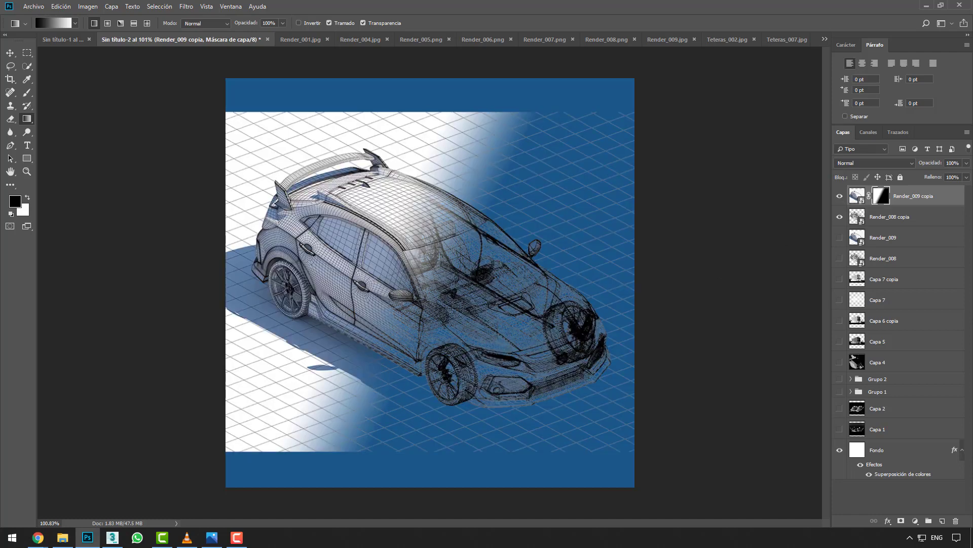
mouse_move(427, 286)
mouse_down()
mouse_move(375, 287)
mouse_move(383, 253)
mouse_up()
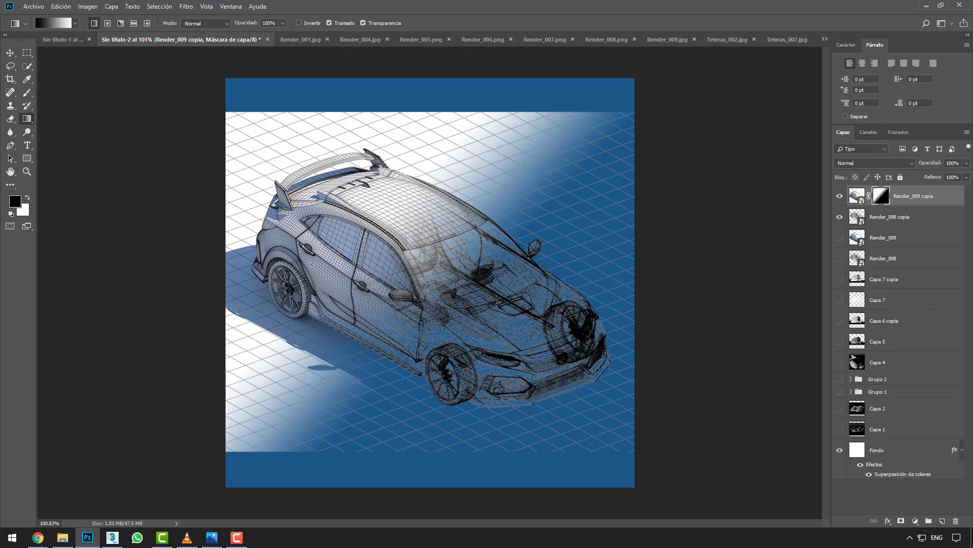
mouse_move(427, 285)
mouse_down()
mouse_move(435, 303)
mouse_move(426, 317)
mouse_move(411, 289)
mouse_move(423, 302)
mouse_up()
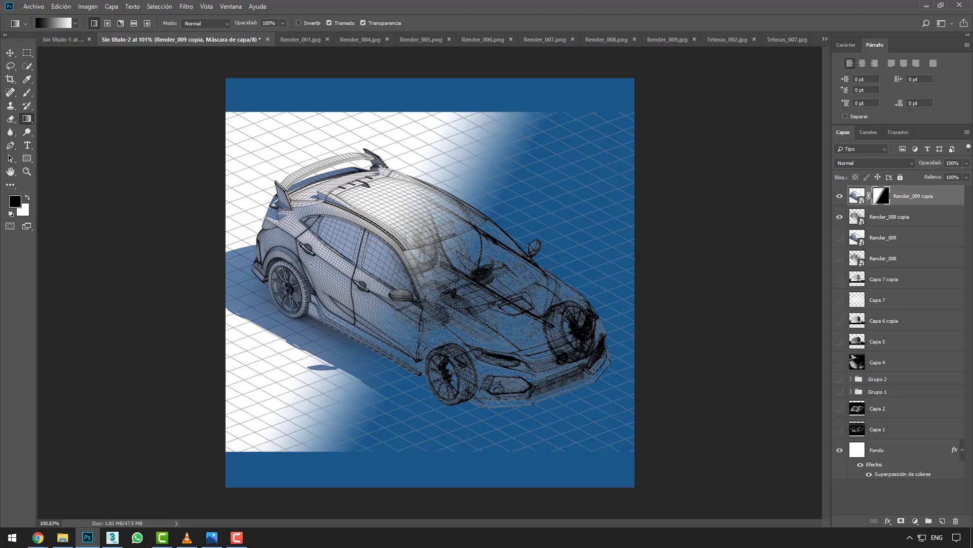
shift+click(920, 218)
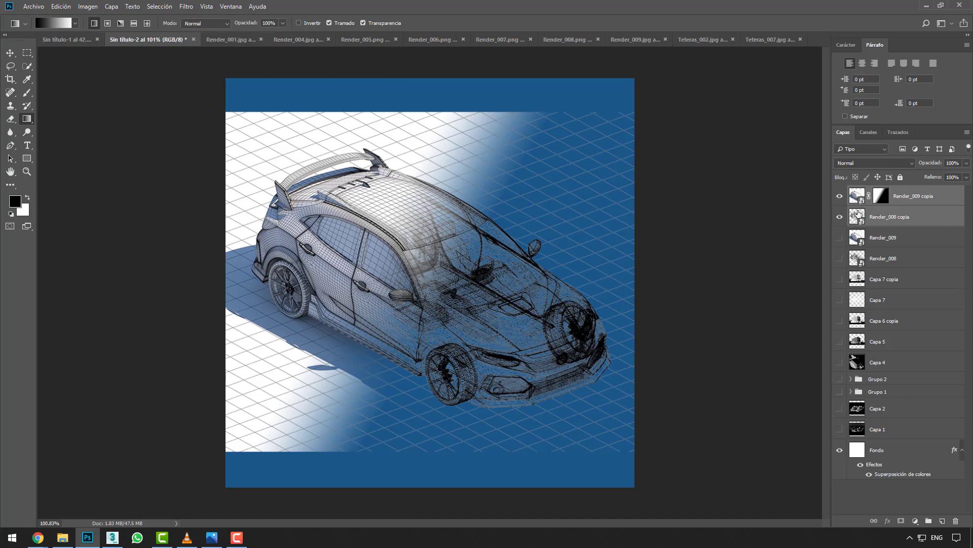
Merge the render copies, apply Camera Raw (Saturation -100, Contrast +63, Shadows -30, Blacks -34), and invert
key(ctrl+e)
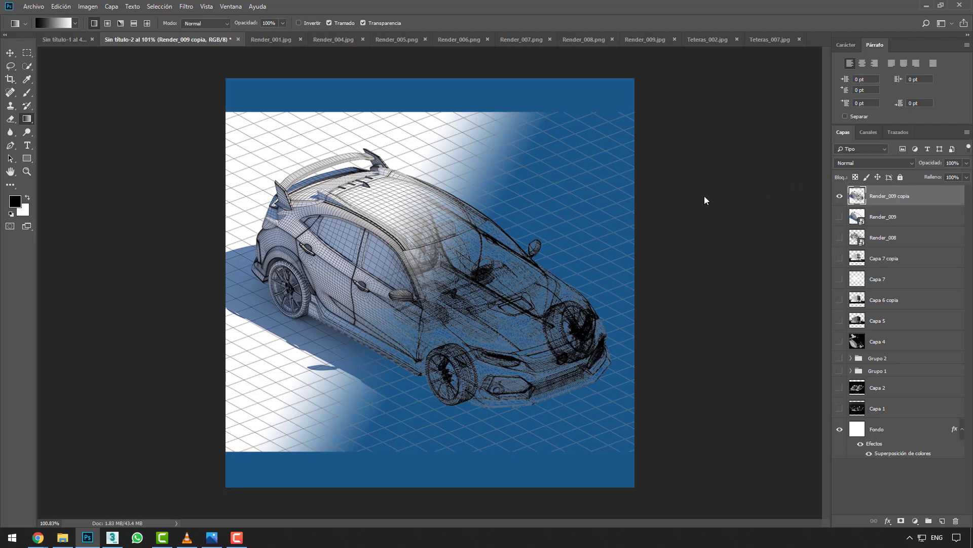
key(ctrl+shift+a)
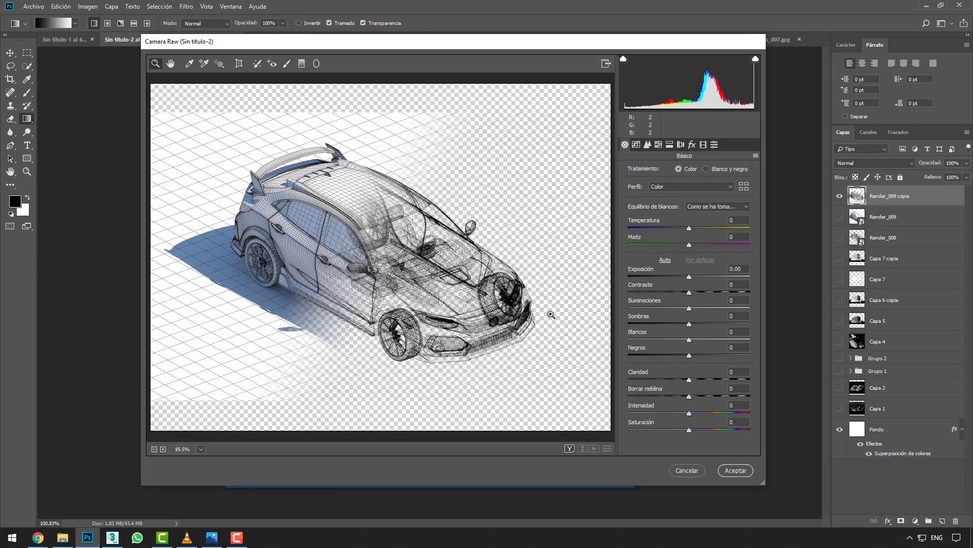
drag(645, 429, 626, 429)
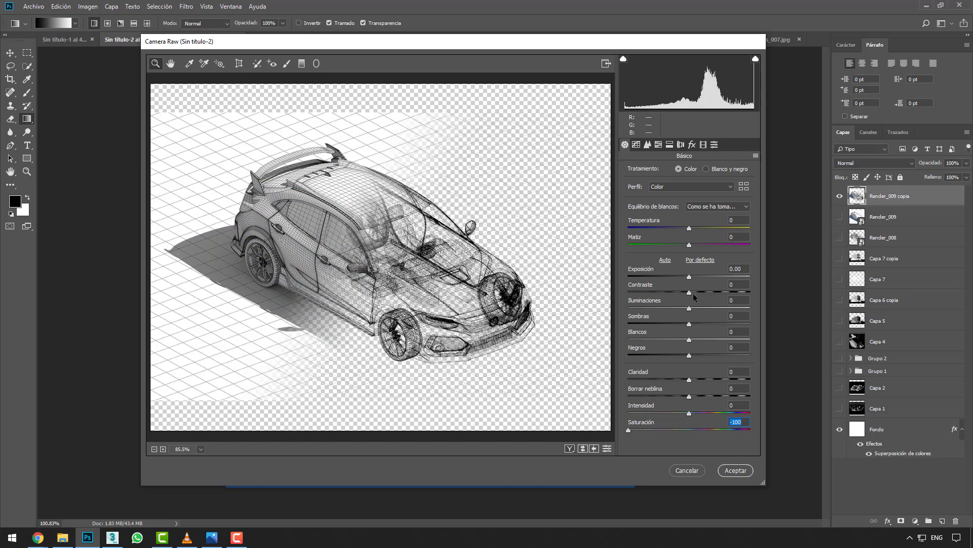
drag(692, 293, 728, 293)
drag(689, 324, 671, 323)
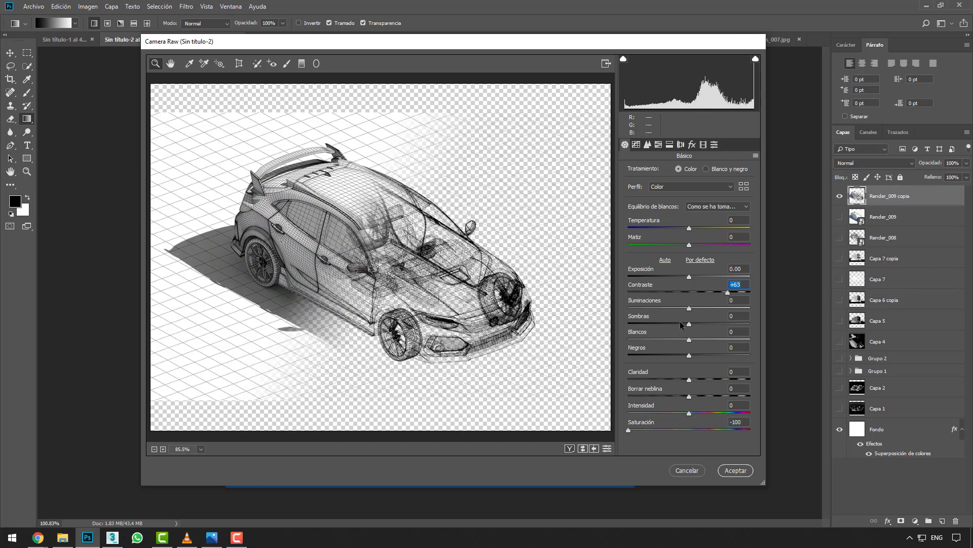
click(726, 471)
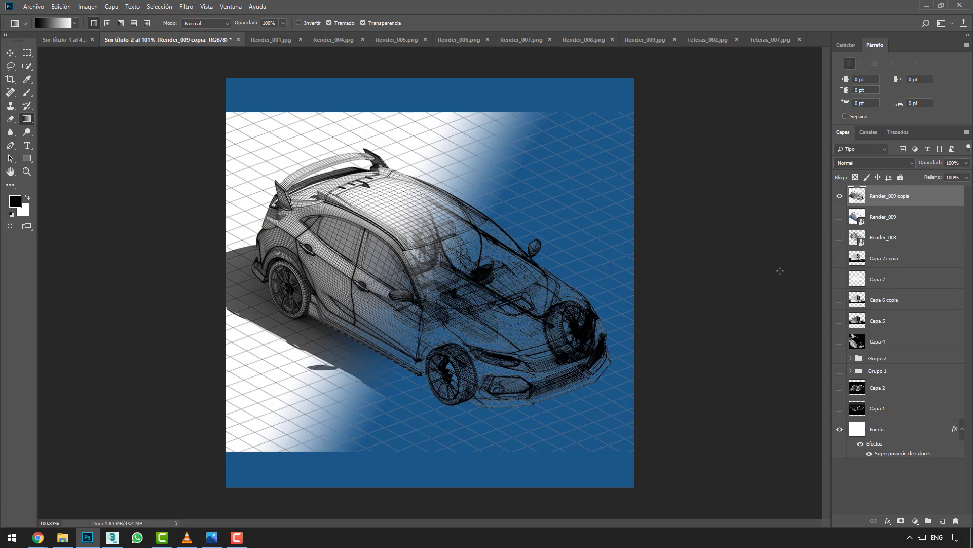
key(ctrl+i)
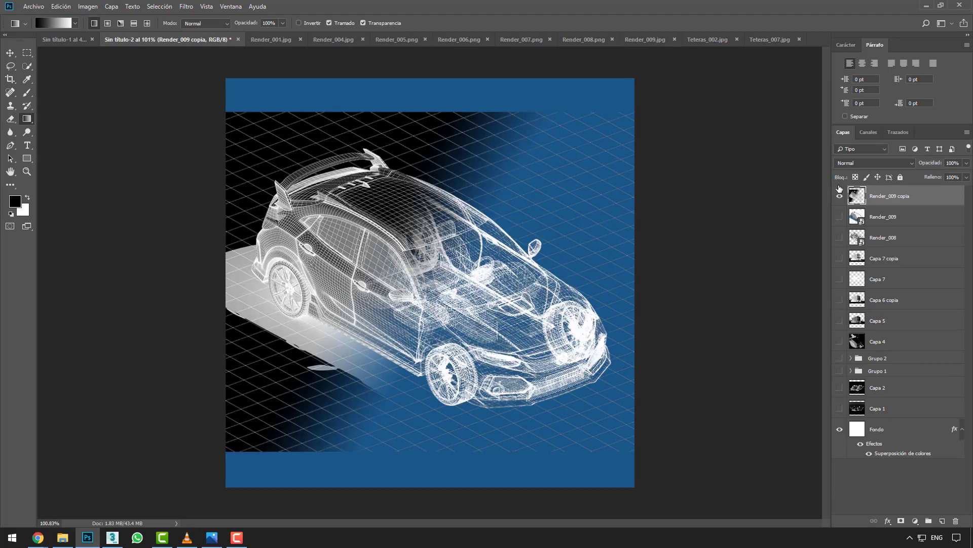
click(882, 166)
Blend Render_009 copia in Trama, then hide it and show and select the original Render_009
click(878, 248)
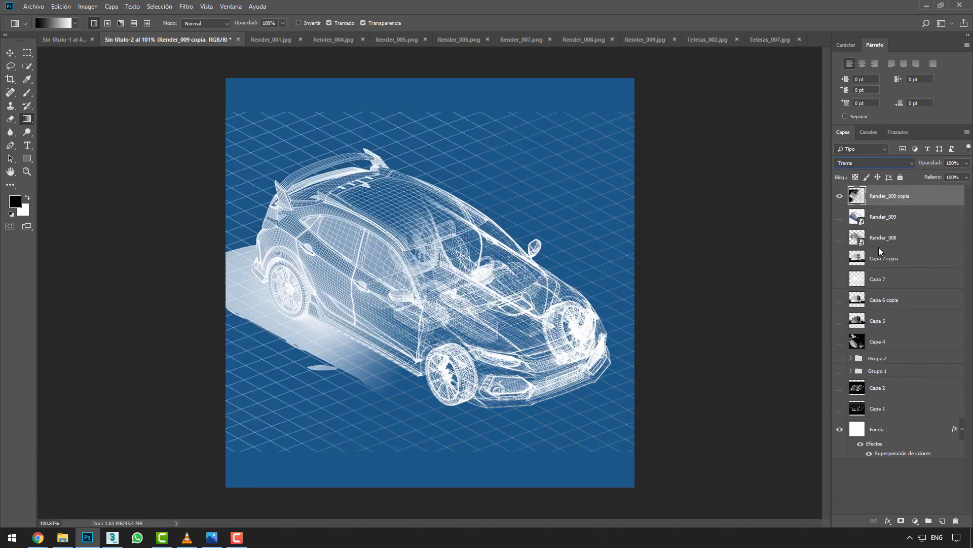
click(838, 200)
click(840, 217)
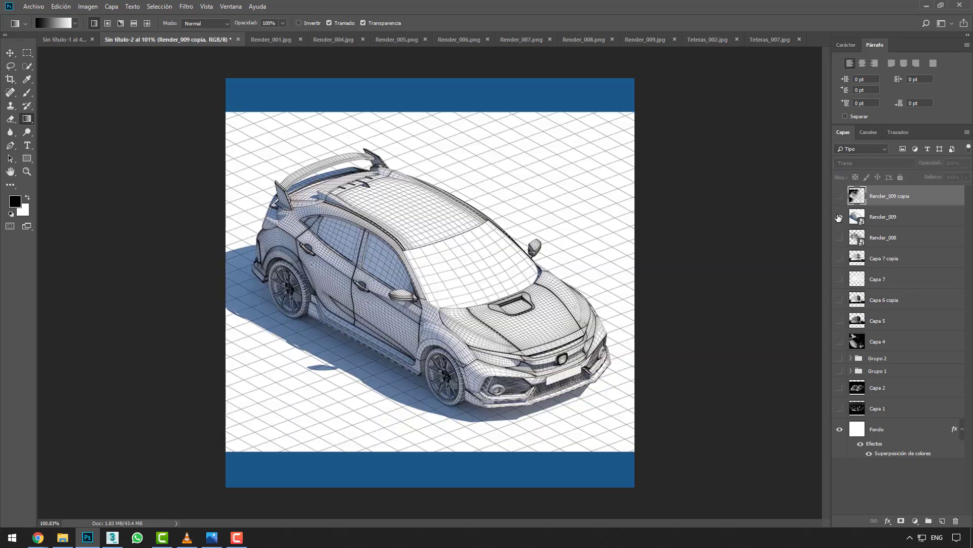
click(552, 263)
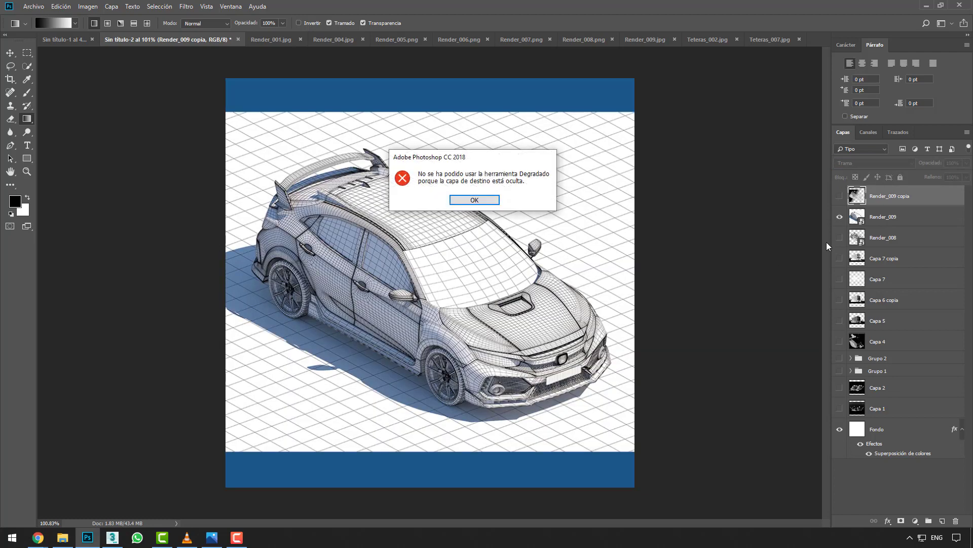
key(Return)
click(875, 218)
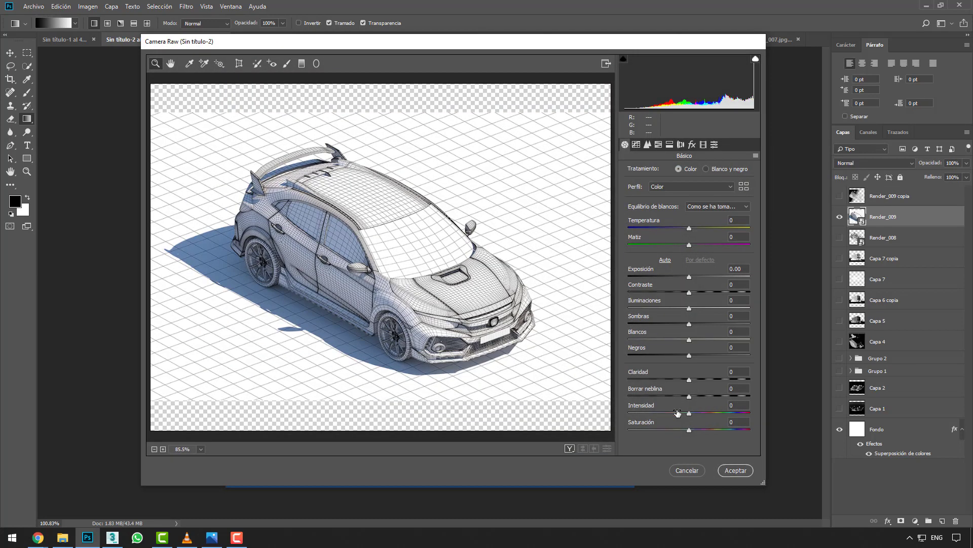
Give Render_009 a Camera Raw filter: Saturation -100, Contrast +53, Shadows -60, Blacks -47
drag(689, 430, 628, 430)
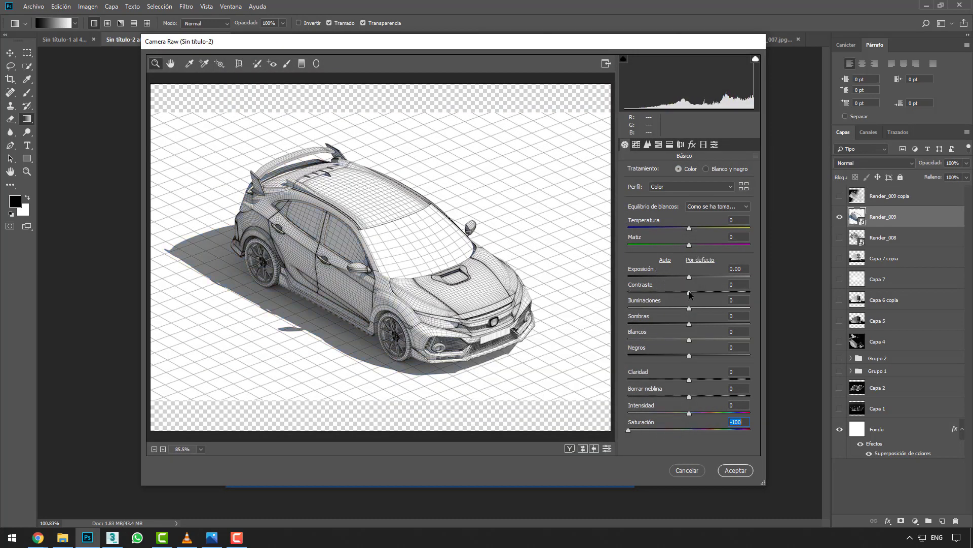
drag(689, 292, 721, 292)
drag(689, 324, 652, 324)
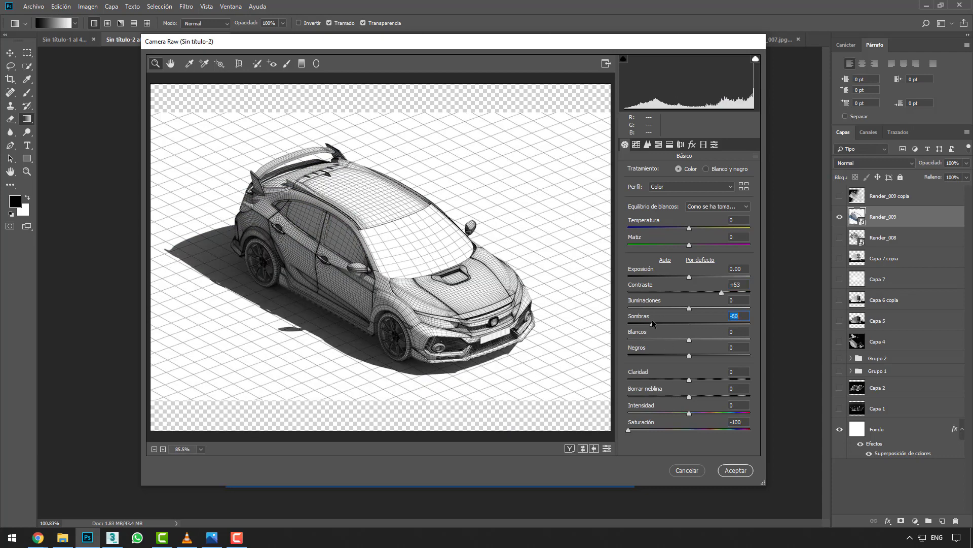
drag(689, 355, 660, 355)
click(736, 470)
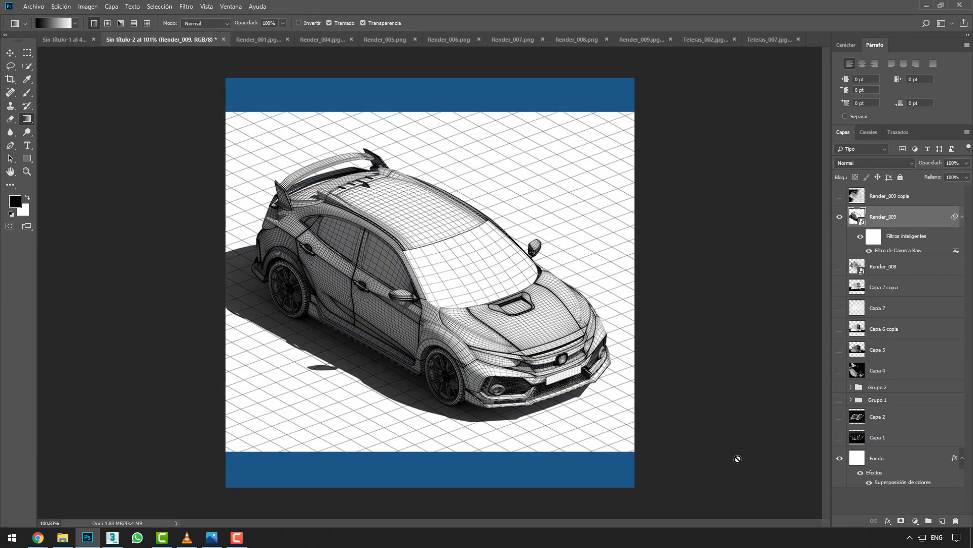
Give Render_008 Camera Raw Saturation -100 and Contrast +83, and blend it in Trama
click(840, 216)
click(840, 266)
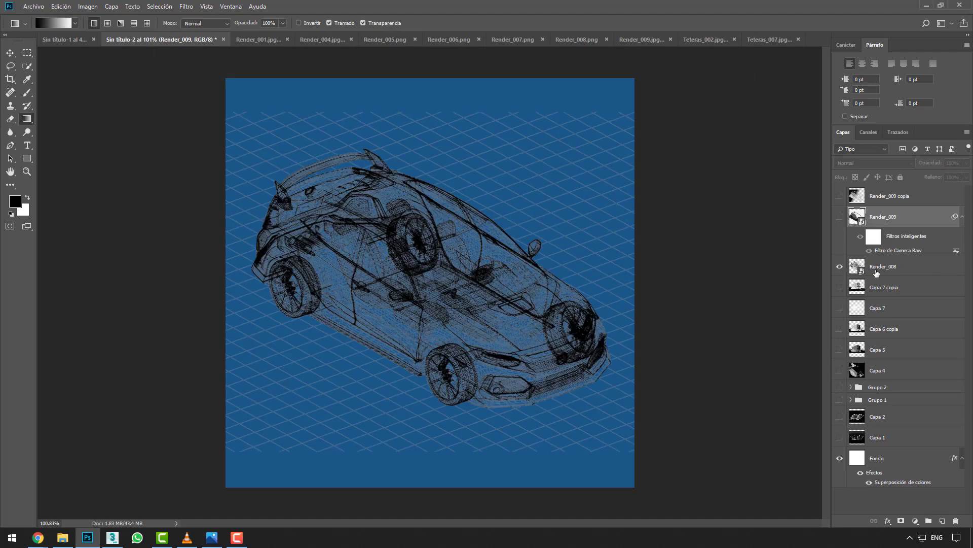
click(882, 268)
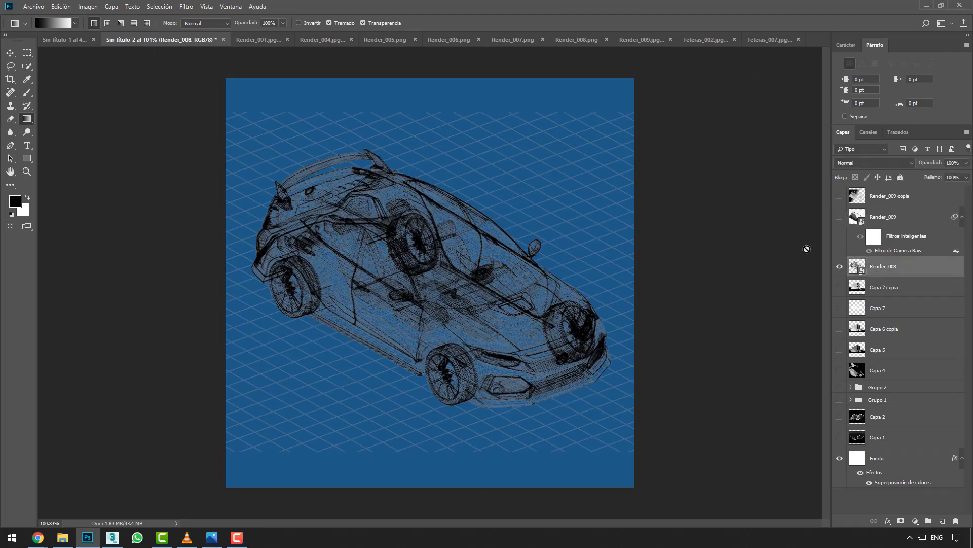
key(ctrl+shift+a)
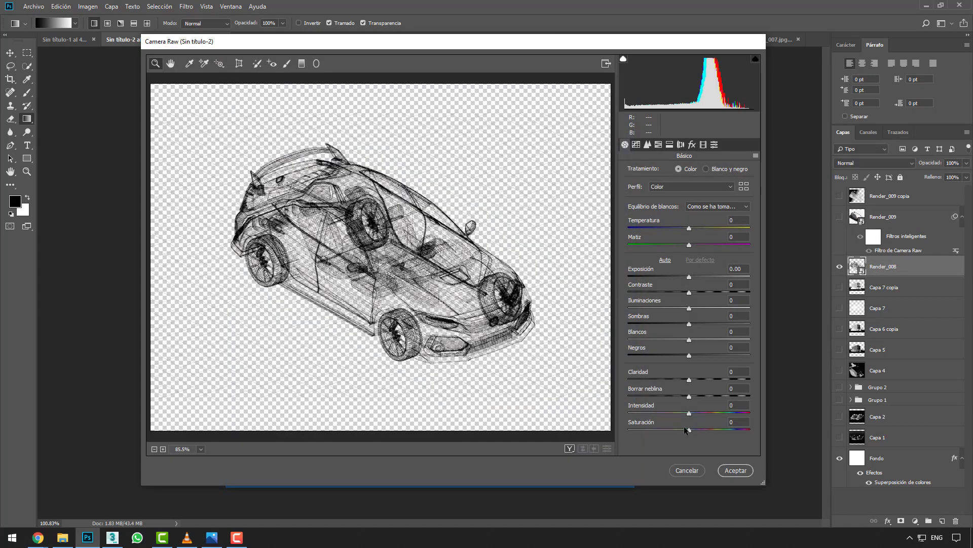
drag(689, 430, 616, 431)
drag(689, 292, 740, 292)
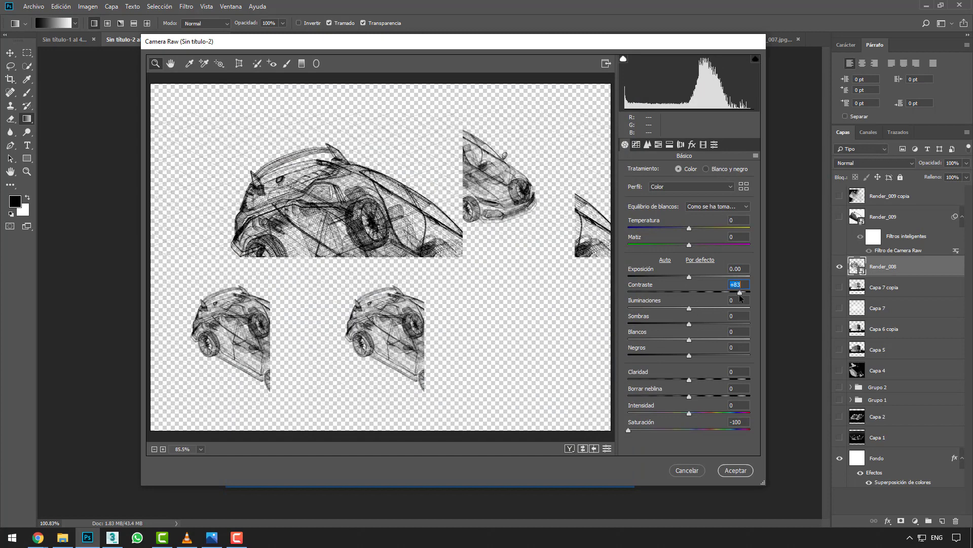
click(732, 470)
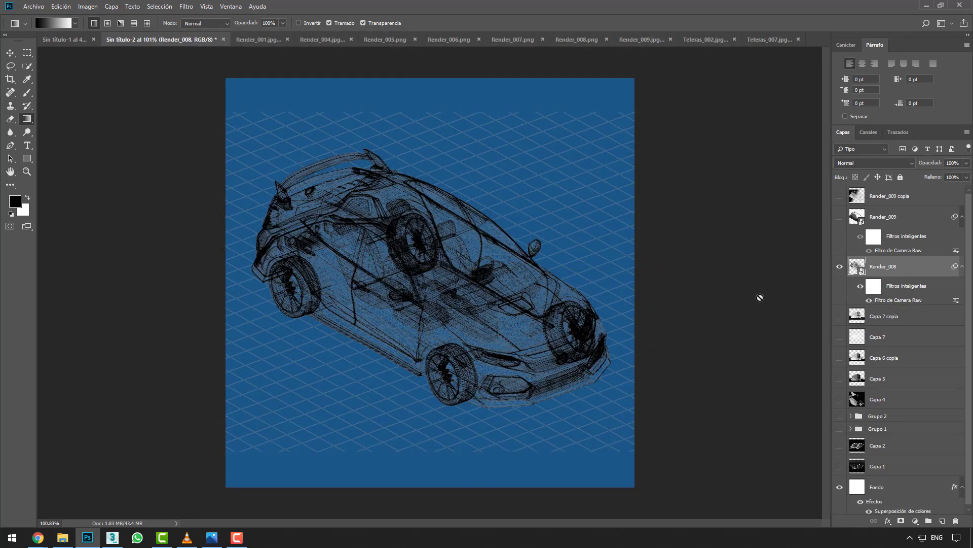
click(873, 162)
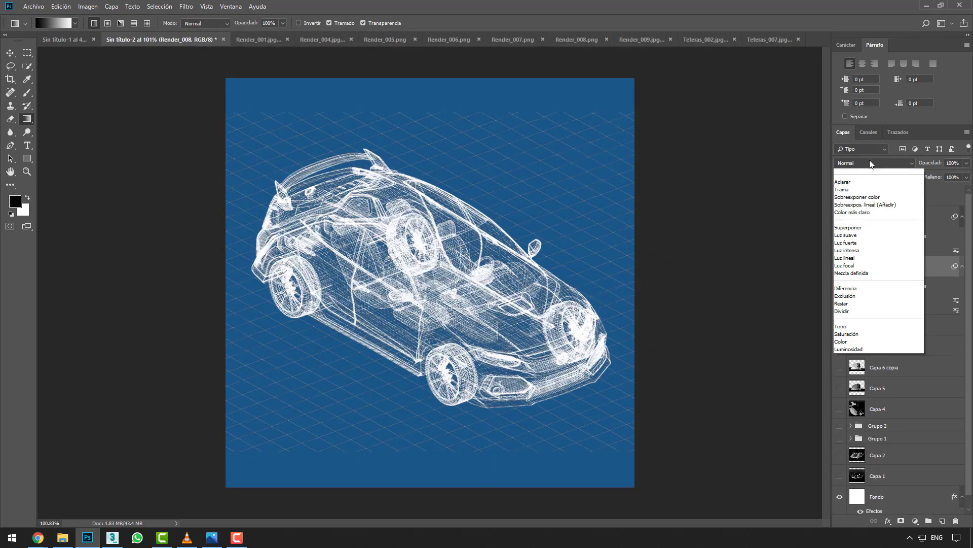
click(871, 250)
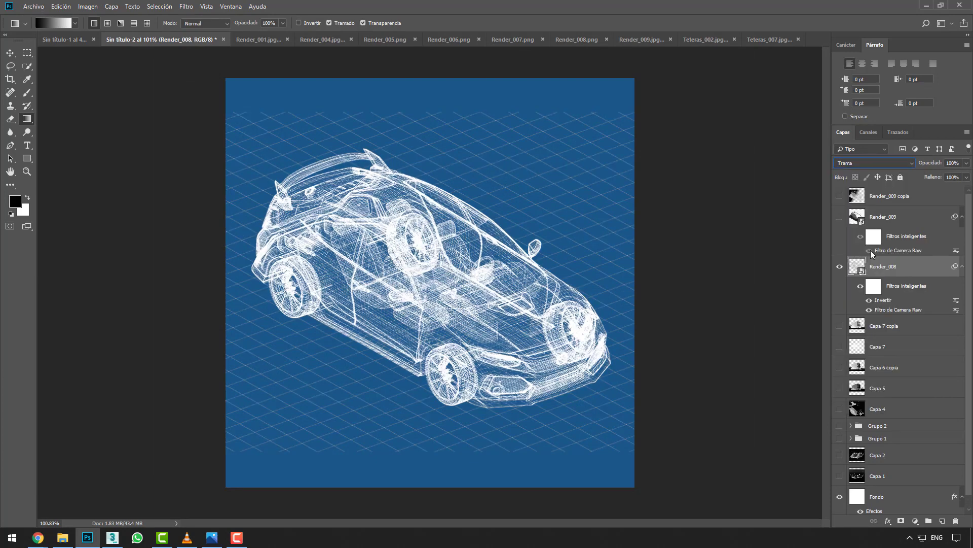
Hide Render_008, then show Render_009, invert it and blend it in Trama
click(840, 267)
click(840, 216)
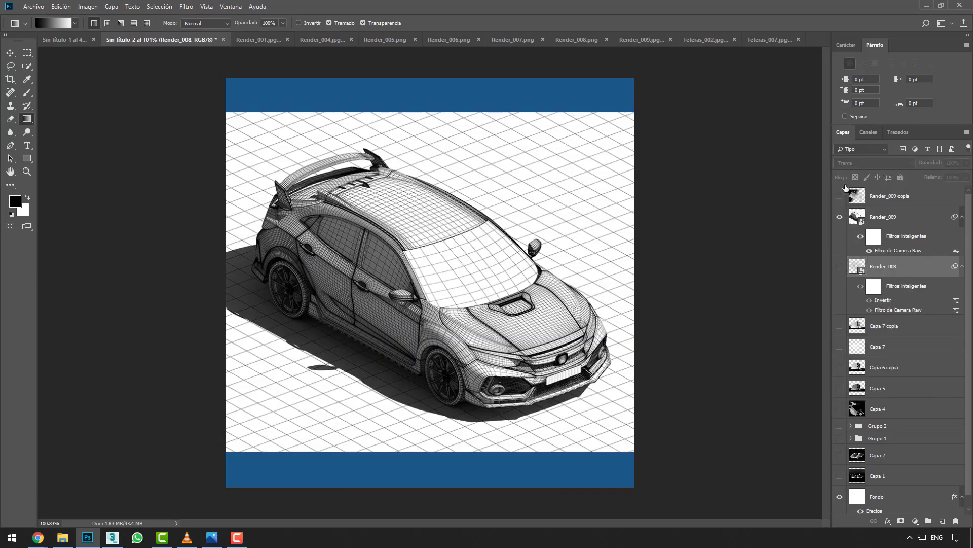
click(893, 218)
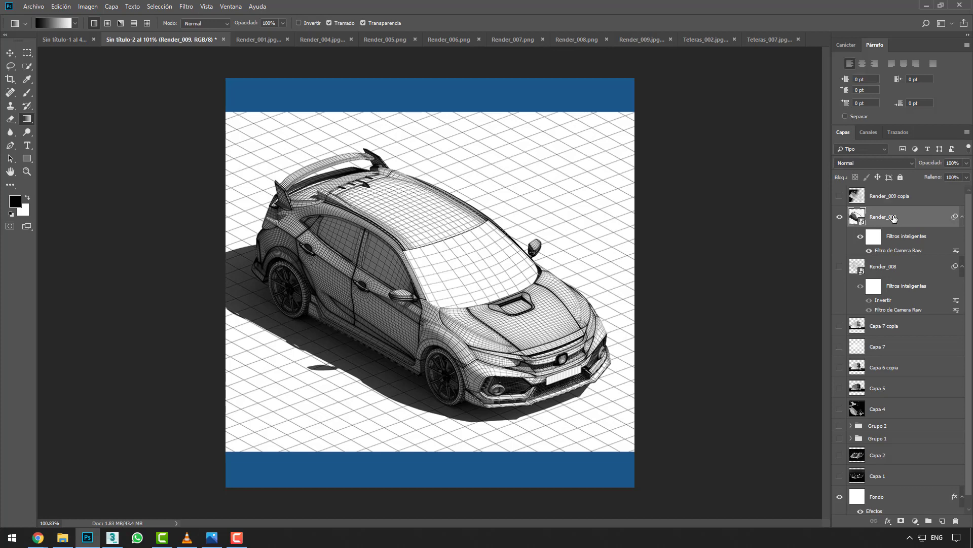
key(ctrl+i)
click(856, 162)
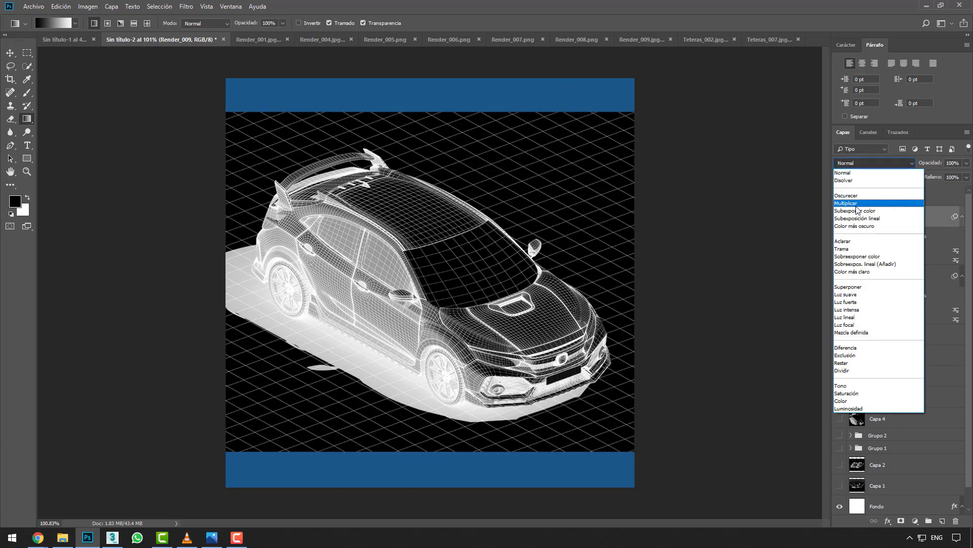
click(855, 249)
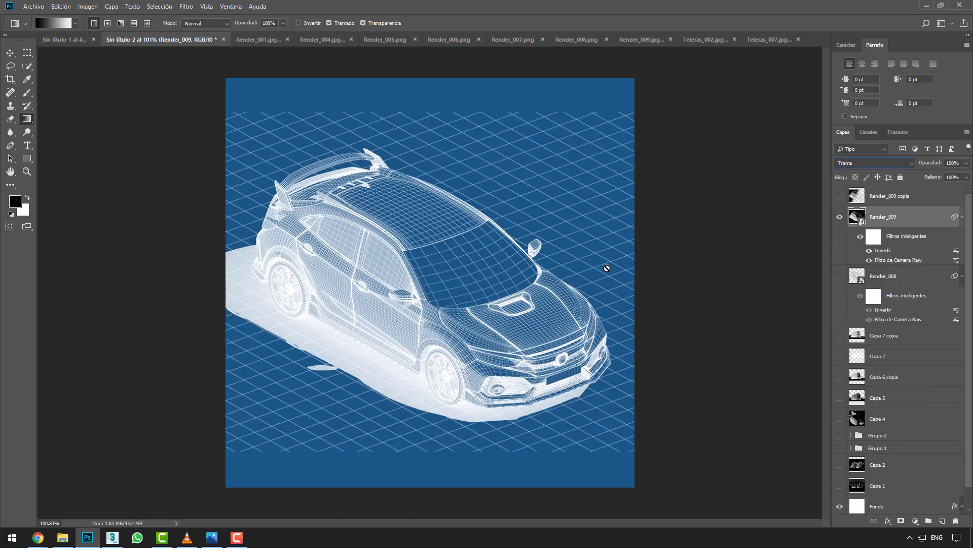
Switch to the Move tool and collapse the filter lists under Render_009 and Render_008
click(10, 52)
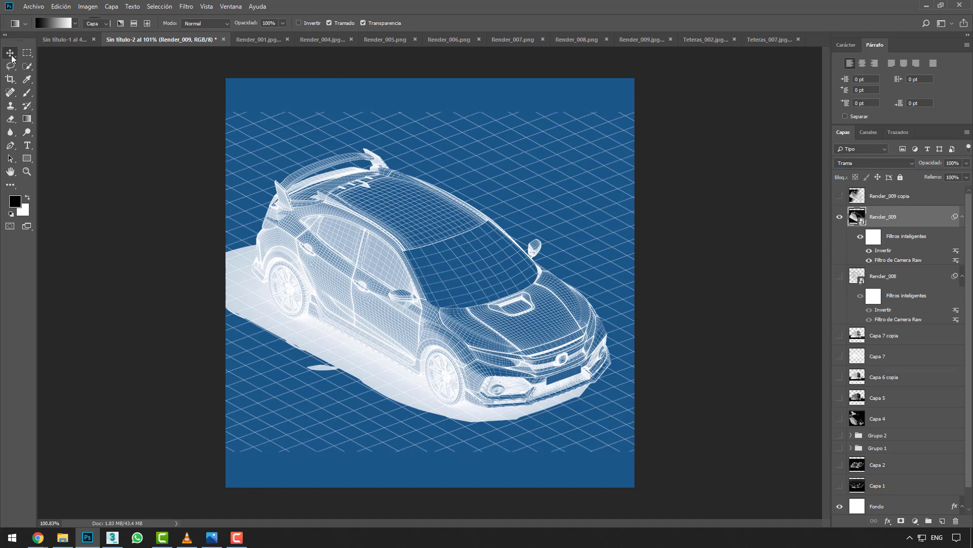
click(963, 218)
click(963, 237)
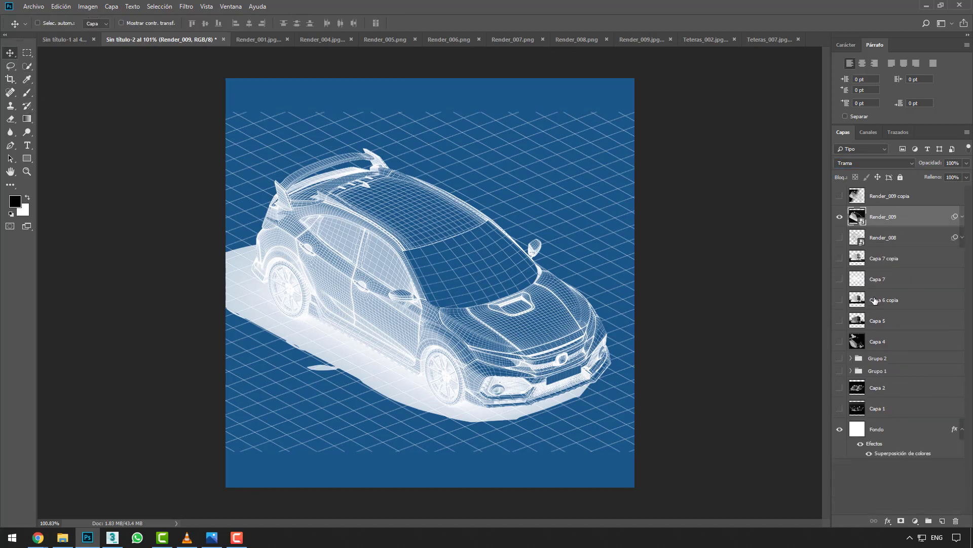
Hide Render_009 and preview Capa 1 through Capa 7 copia one at a time, hiding each again
click(839, 217)
click(839, 409)
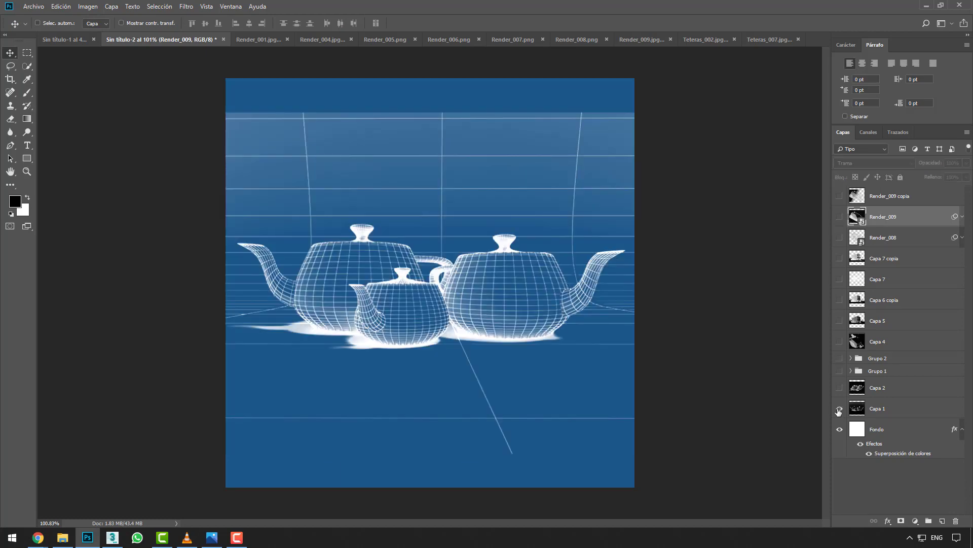
click(839, 408)
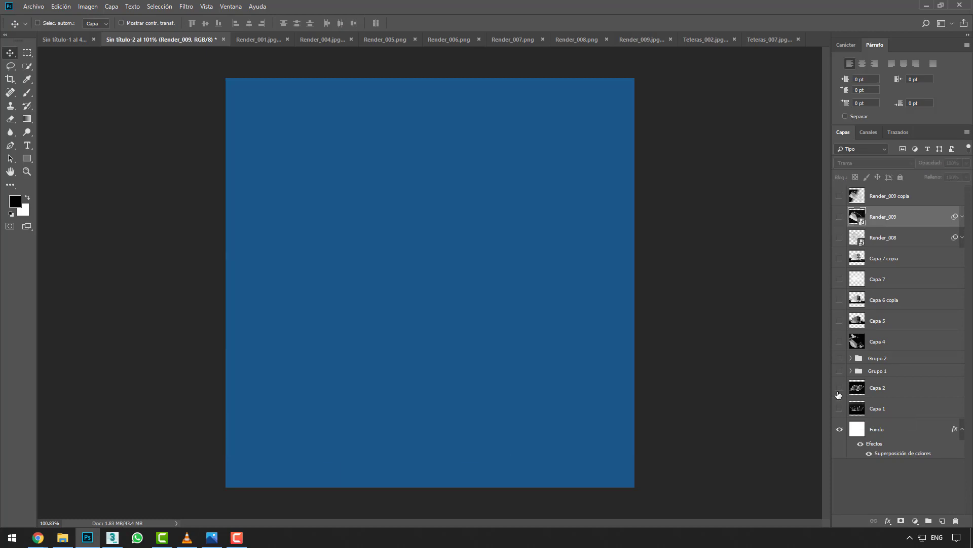
click(839, 388)
click(839, 388)
click(839, 342)
click(839, 342)
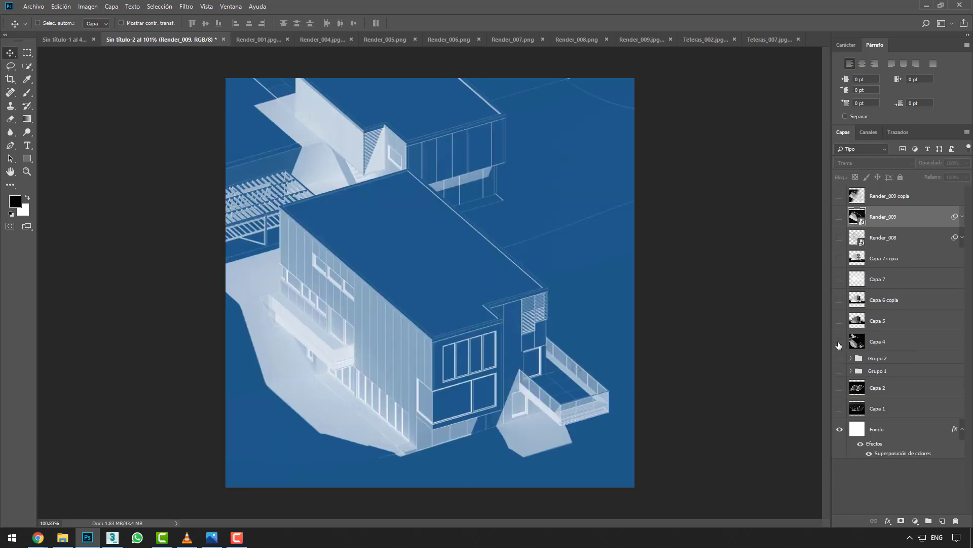
click(839, 321)
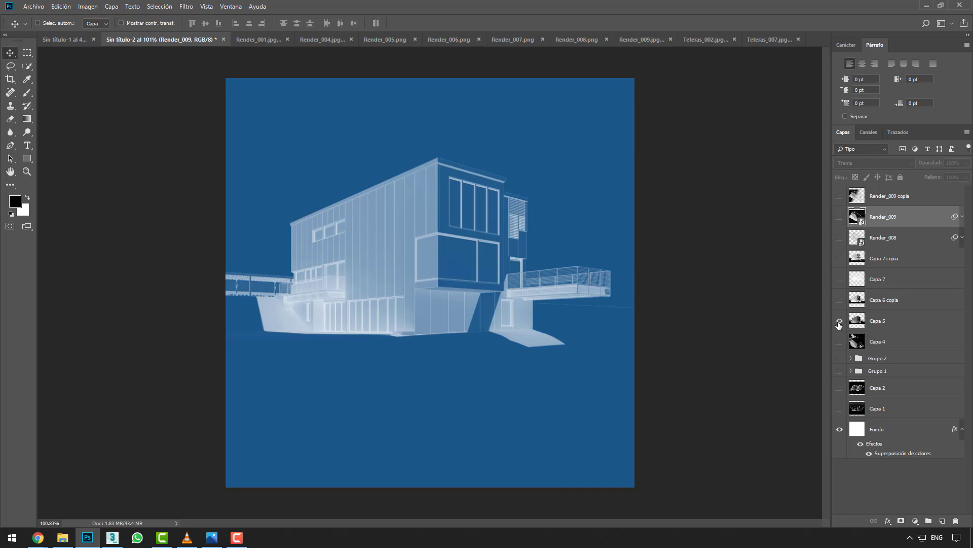
click(839, 321)
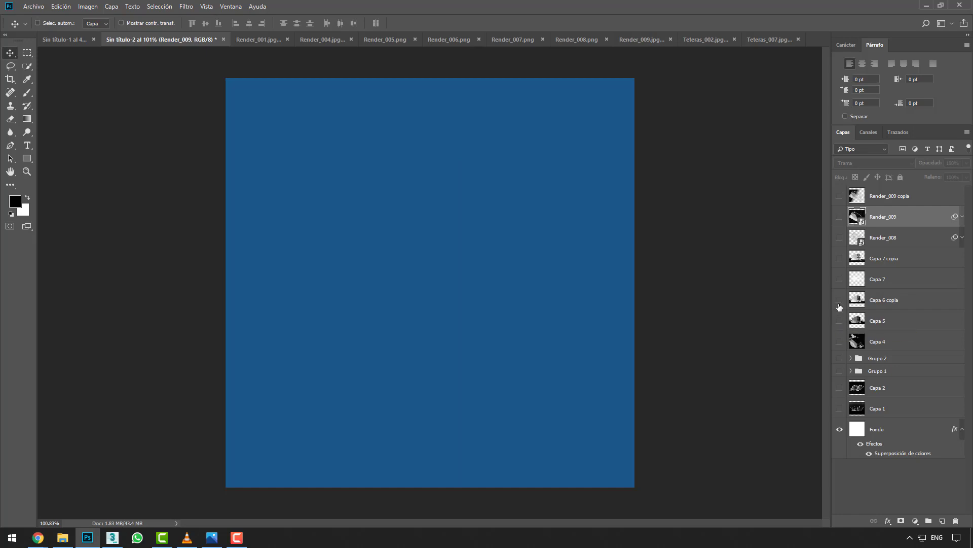
click(839, 300)
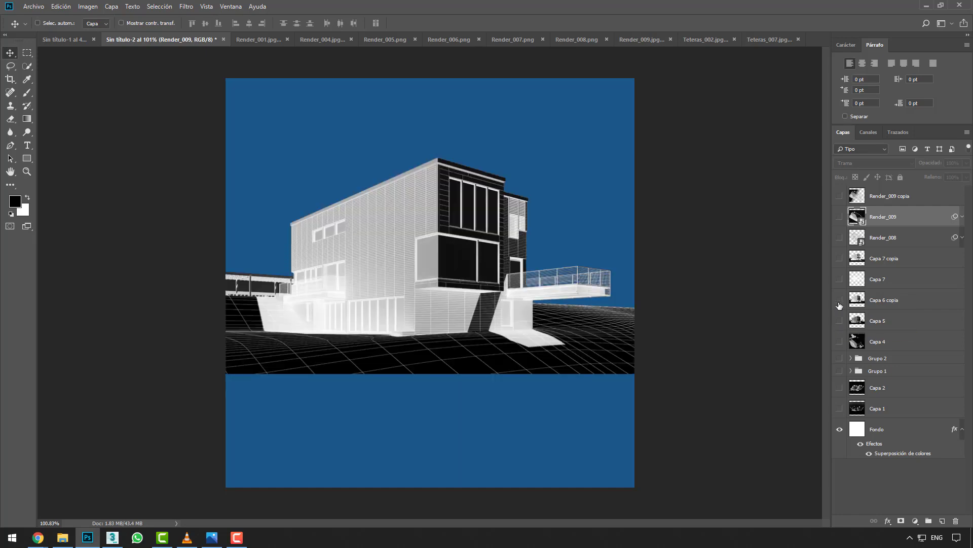
click(839, 301)
click(839, 280)
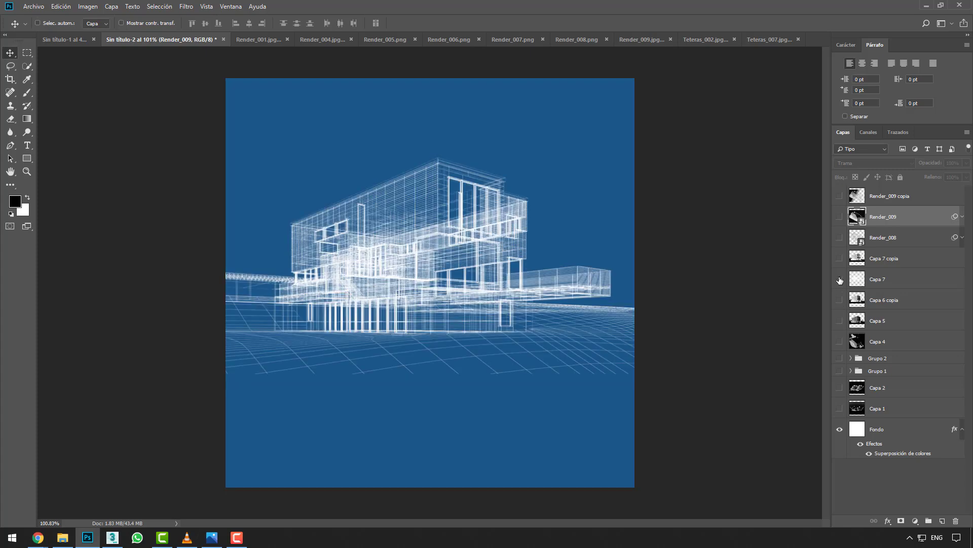
click(839, 279)
click(839, 259)
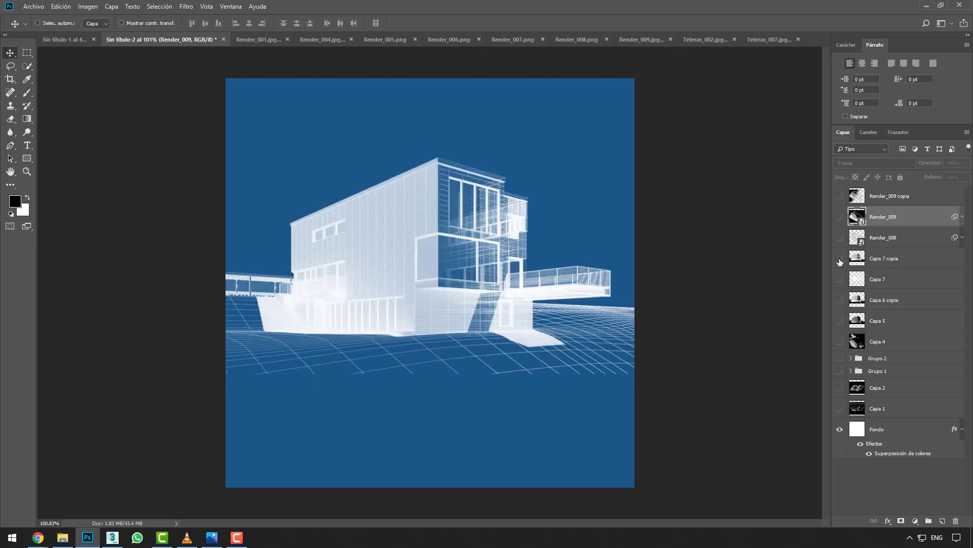
click(839, 258)
Compare Render_008, Render_009 and Render_009 copia in turn, ending with all renders hidden over blue
click(840, 238)
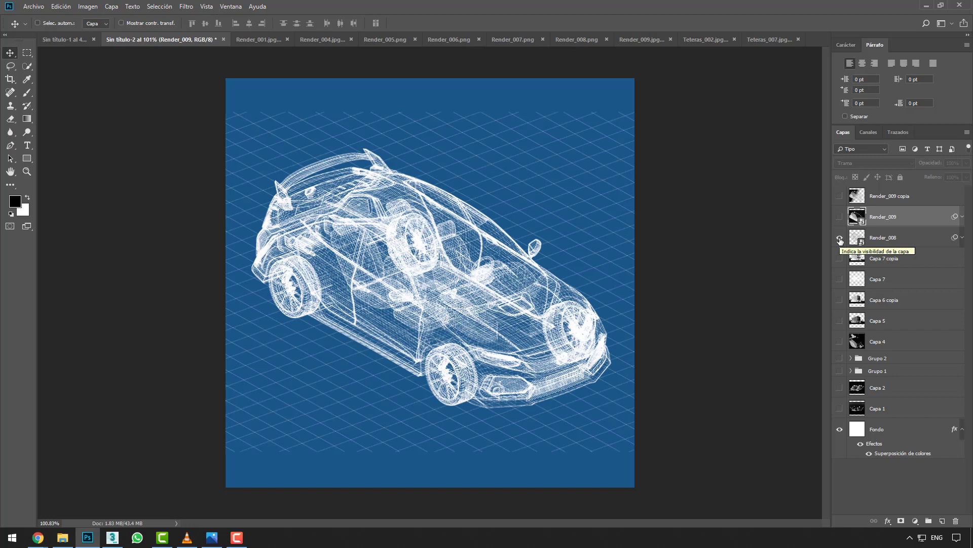
click(839, 237)
click(839, 216)
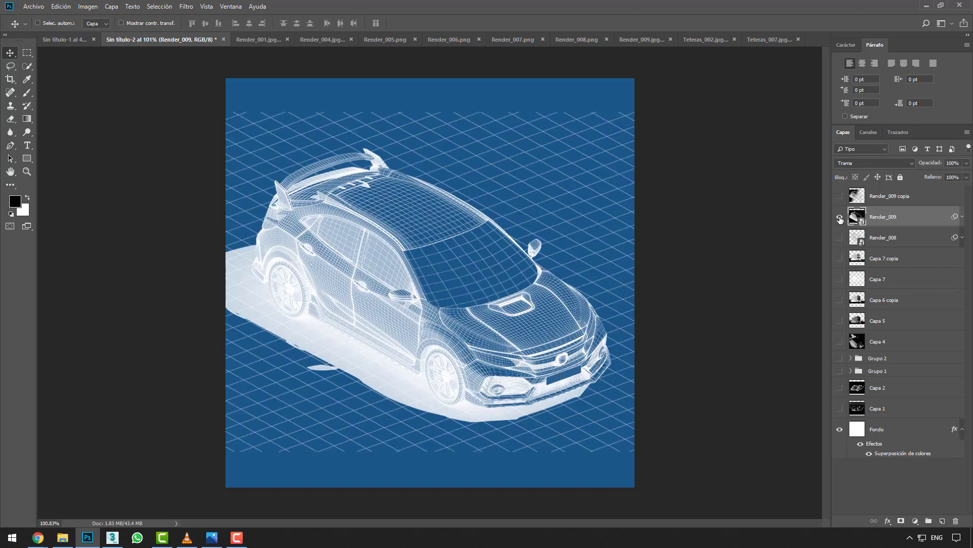
click(840, 217)
click(839, 196)
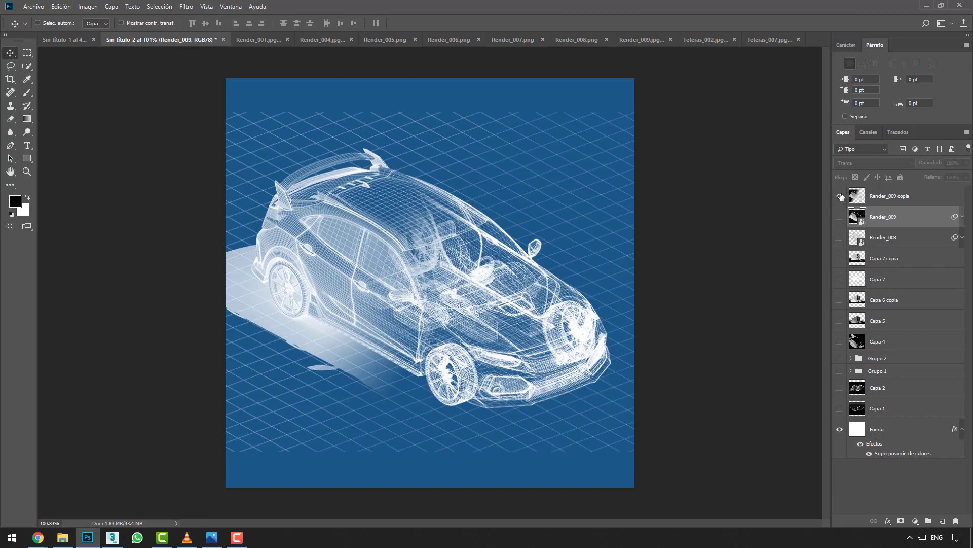
alt+scroll(881, 233, up, 3)
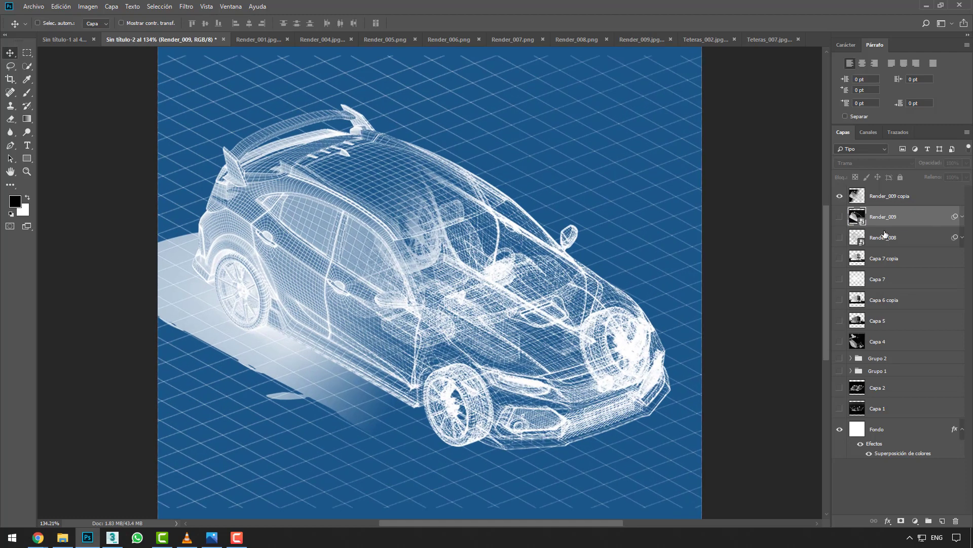
alt+scroll(880, 233, down, 2)
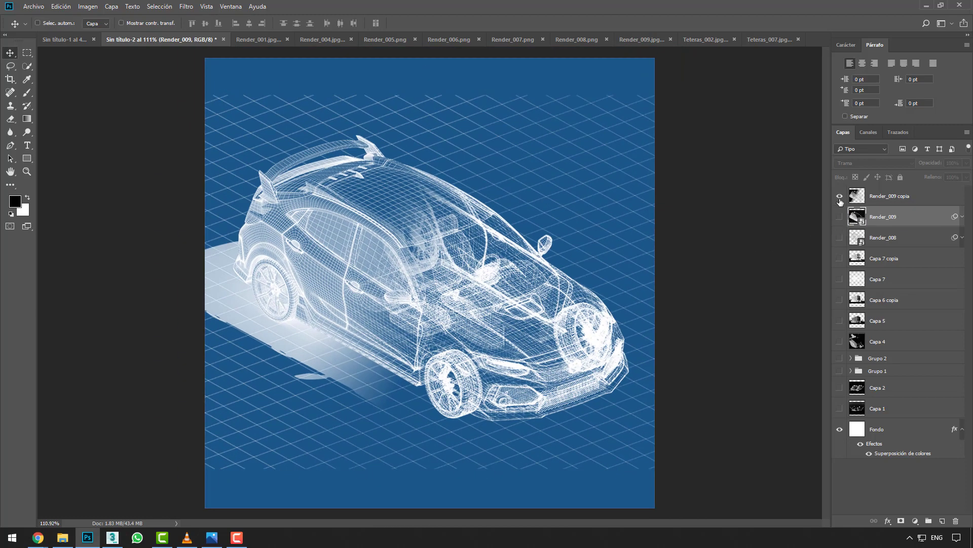
click(839, 198)
click(839, 216)
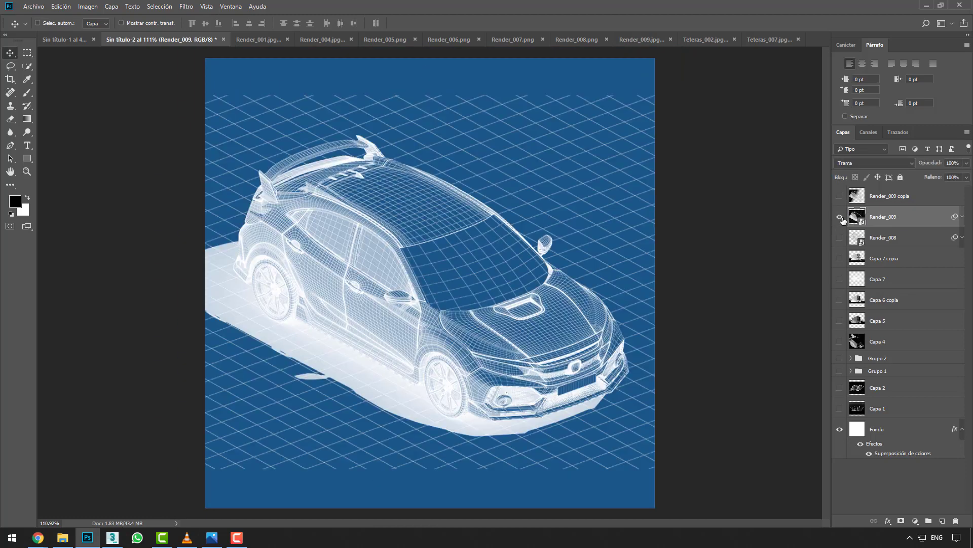
click(840, 217)
click(840, 238)
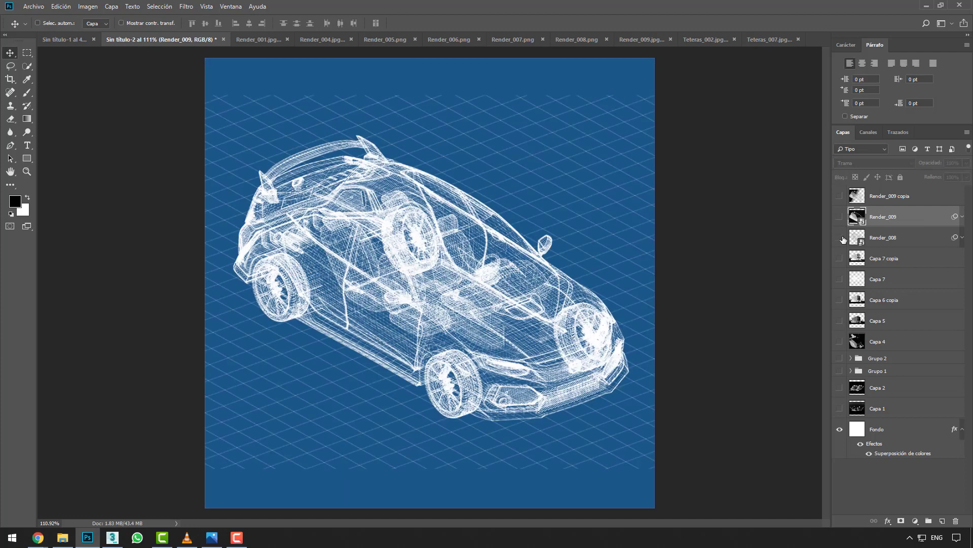
click(839, 237)
click(839, 196)
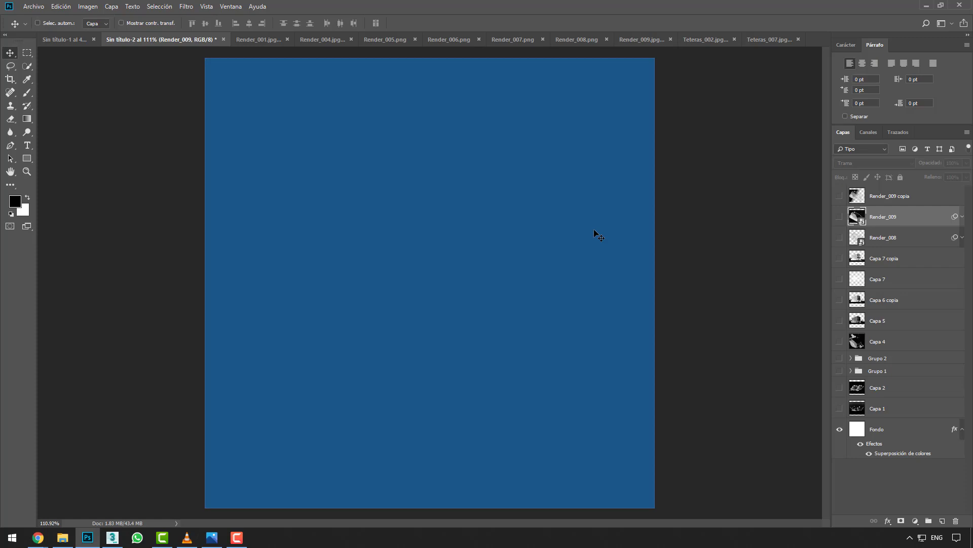
In the Sin título-1 example, toggle the Render_009, Render_007 and Papel Arrugado layers' visibility
click(78, 41)
click(840, 193)
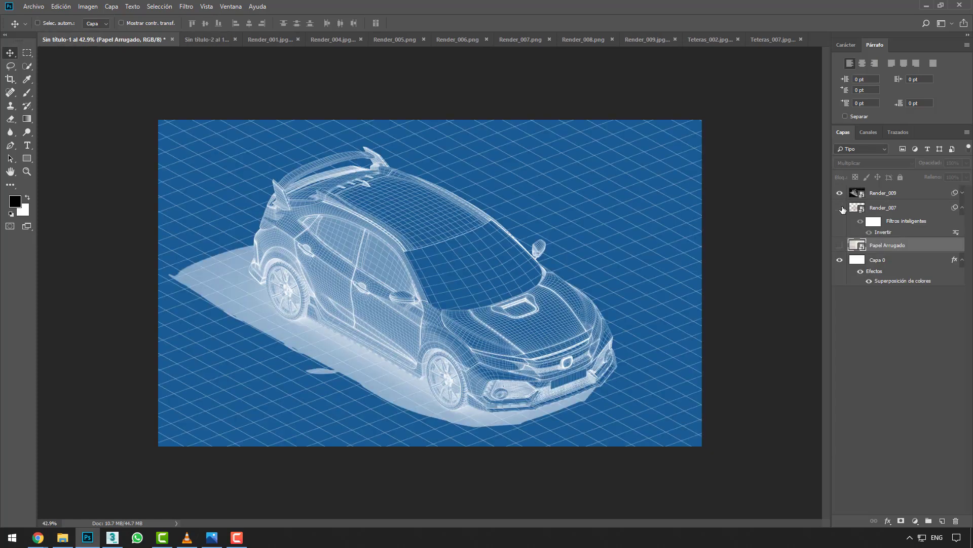
click(840, 246)
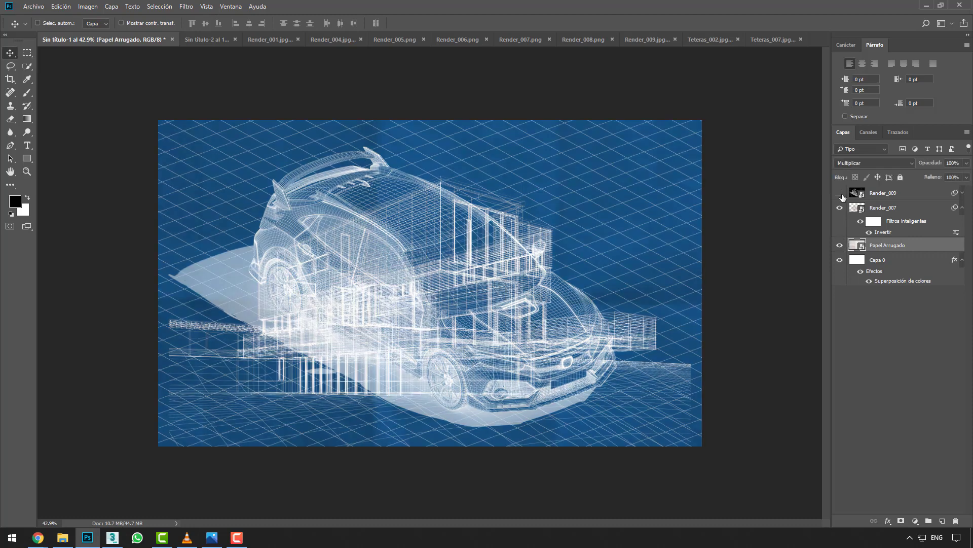
click(840, 192)
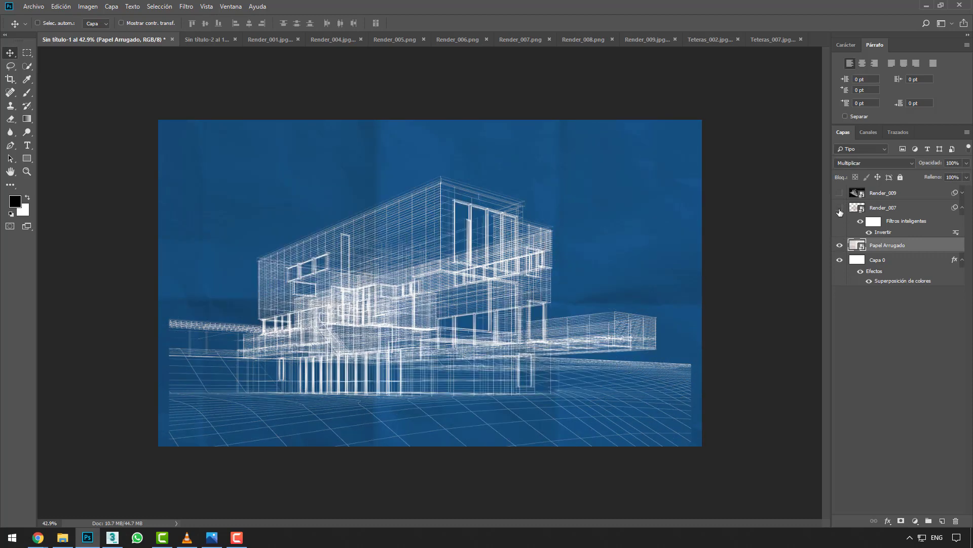
click(840, 208)
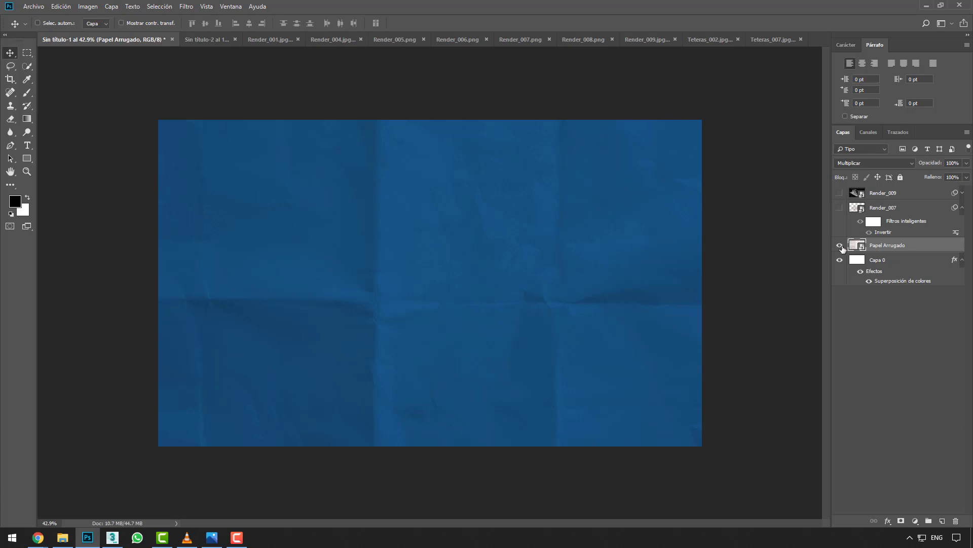
click(839, 245)
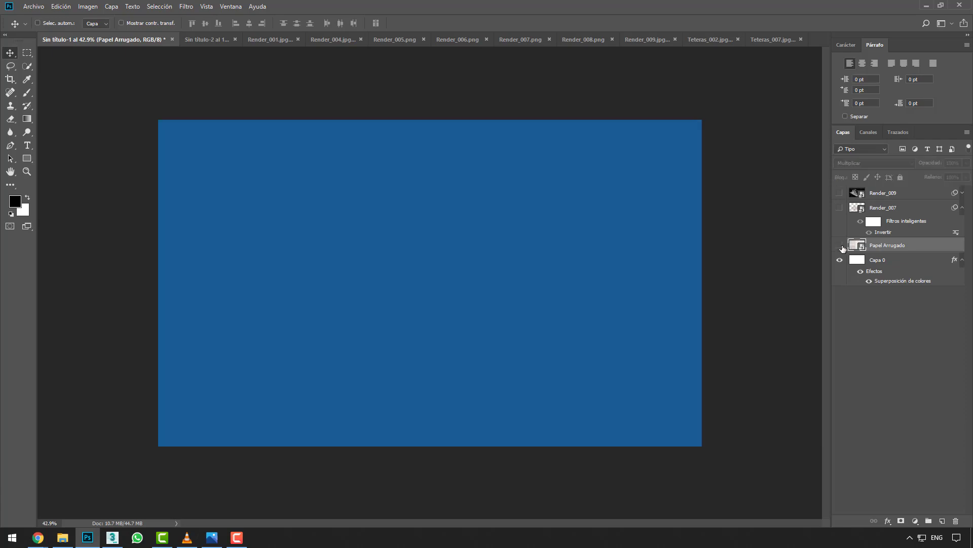
Back in Sin título-2, preview Papel Arrugado from the Renders para Blueprints folder
click(189, 39)
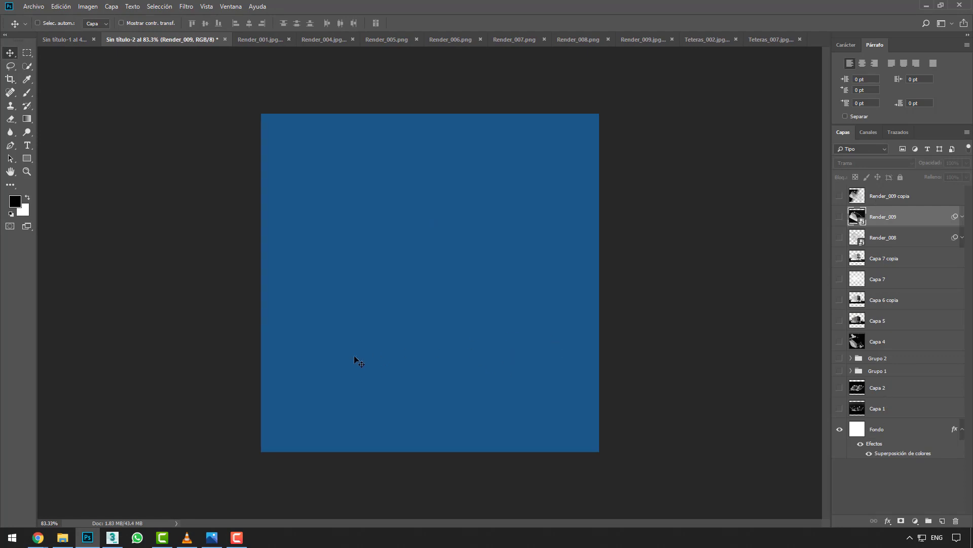
click(63, 537)
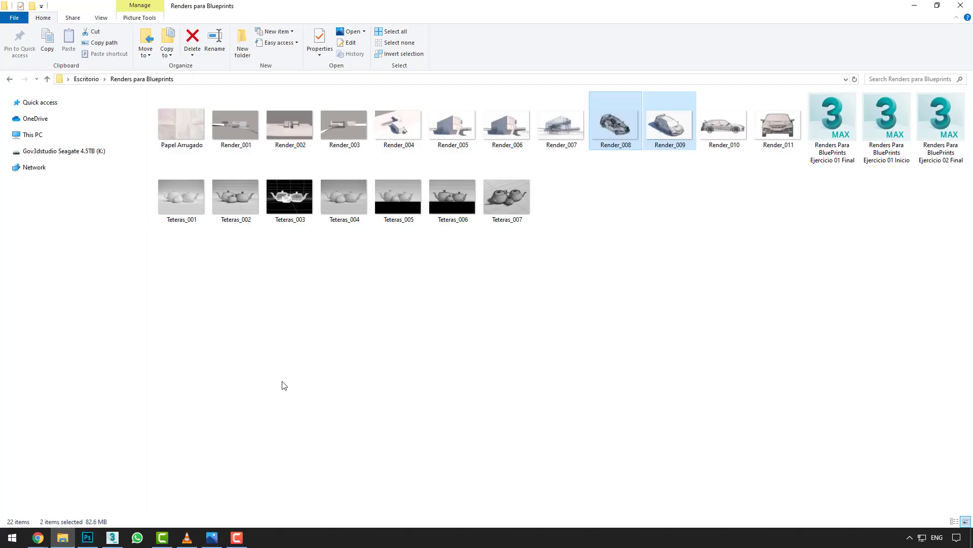
double_click(181, 127)
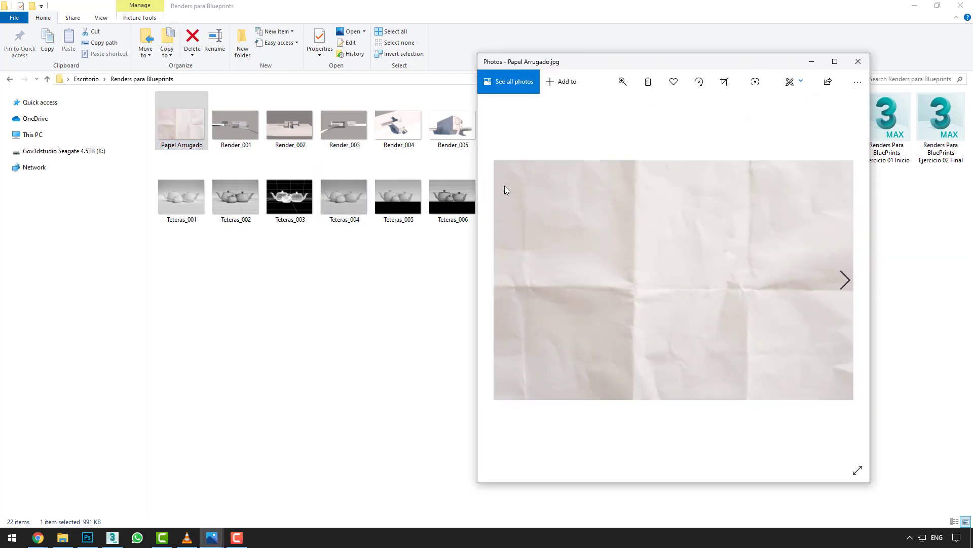
click(858, 61)
Place the Papel Arrugado image into the blue document and scale it to fill the canvas
mouse_move(178, 124)
mouse_down()
mouse_move(86, 542)
mouse_move(452, 287)
mouse_up()
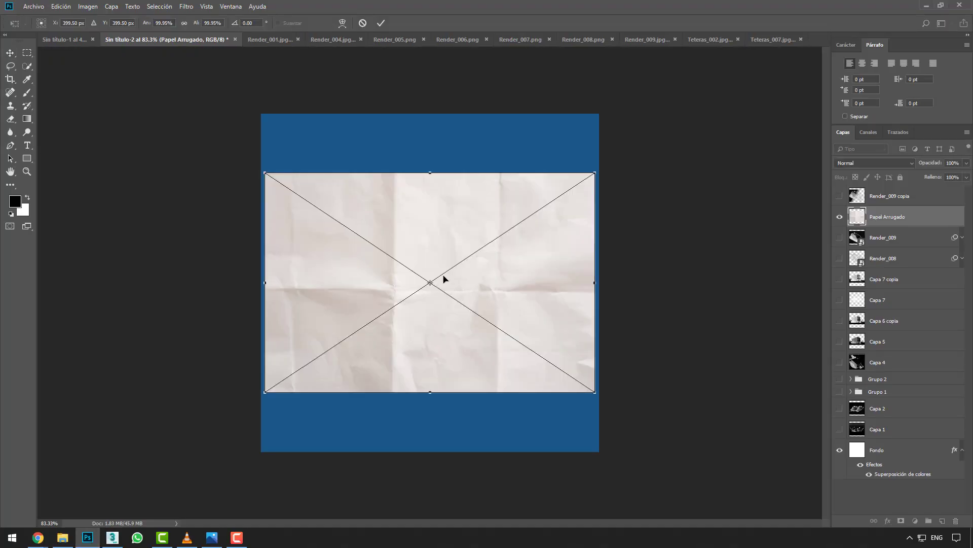
alt+scroll(372, 182, down, 3)
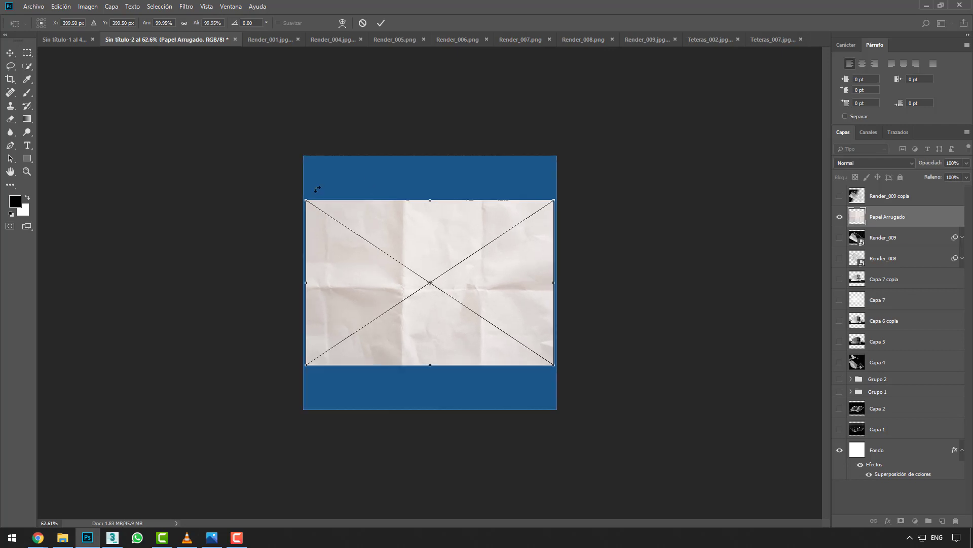
drag(306, 200, 136, 72)
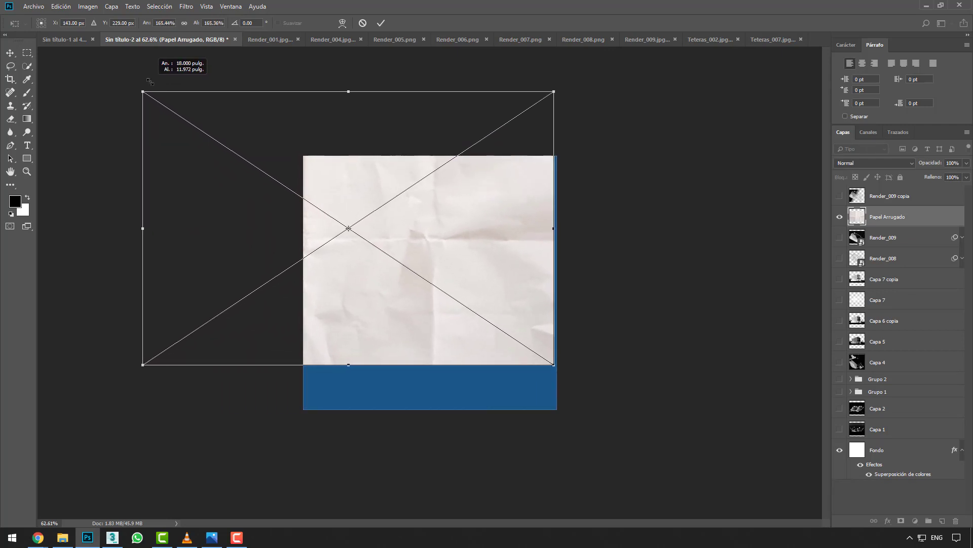
drag(555, 368, 623, 409)
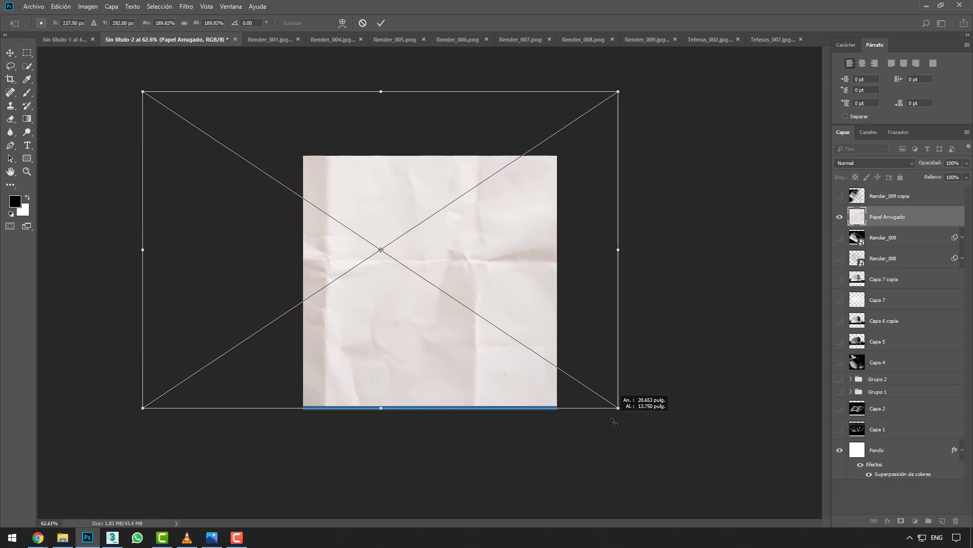
drag(583, 364, 528, 380)
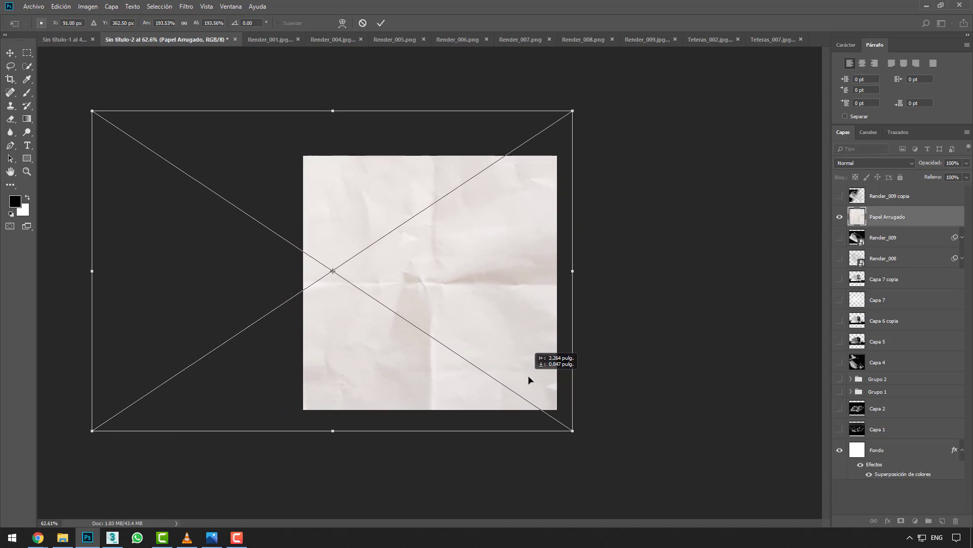
key(Return)
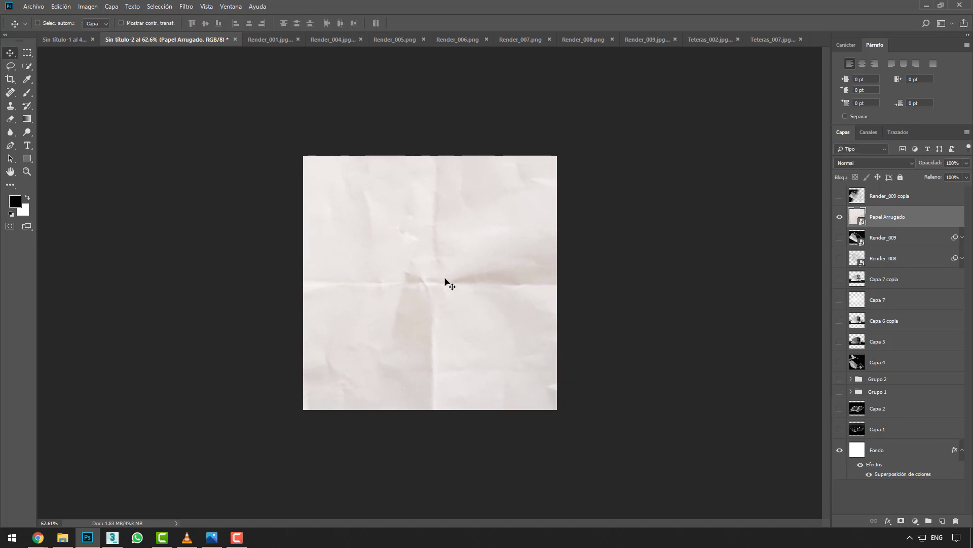
alt+scroll(445, 278, up, 3)
alt+scroll(430, 272, up, 2)
alt+scroll(428, 268, down, 1)
alt+scroll(430, 266, down, 1)
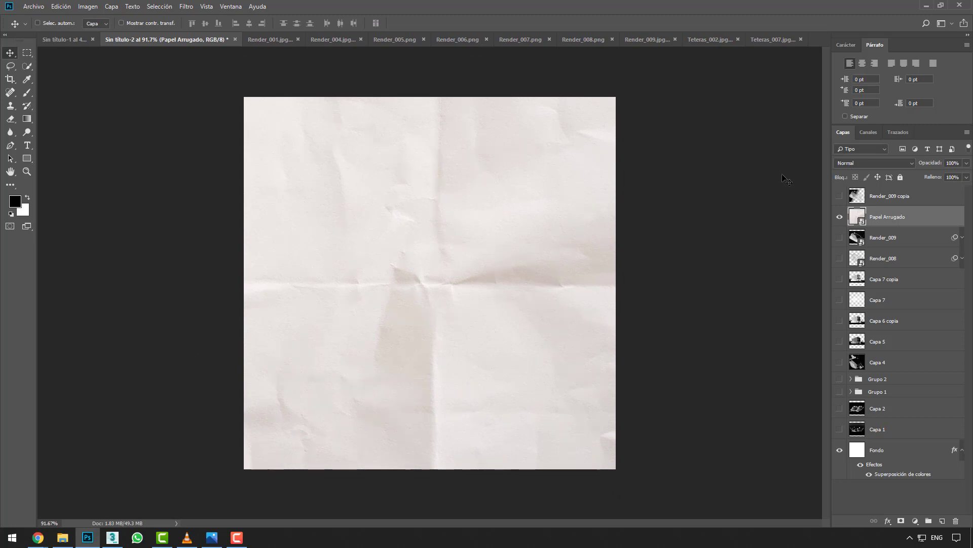
click(855, 163)
Set the Papel Arrugado layer to Multiplicar, show the Render_009 car wireframe, then switch to Instagram in Chrome
click(844, 180)
key(Down)
key(Down)
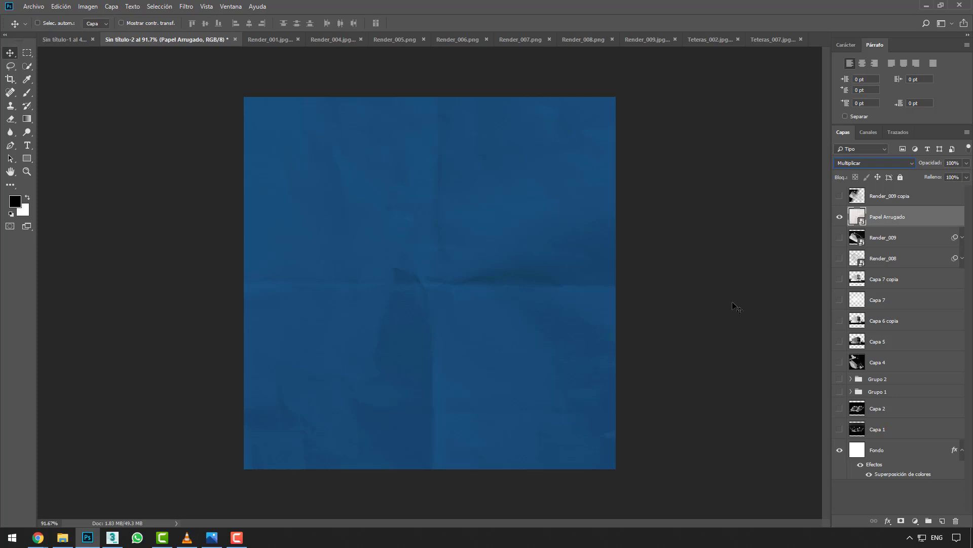
click(840, 237)
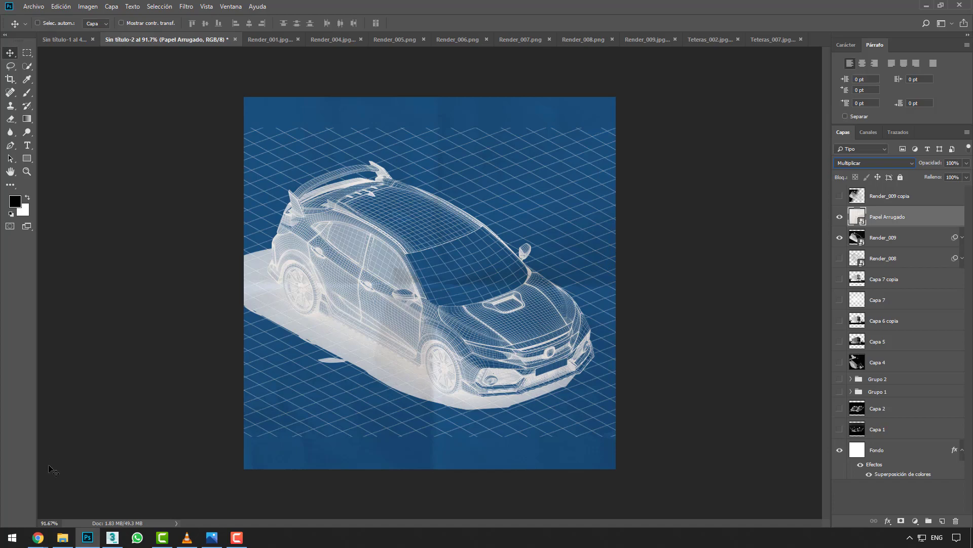
key(alt+Tab)
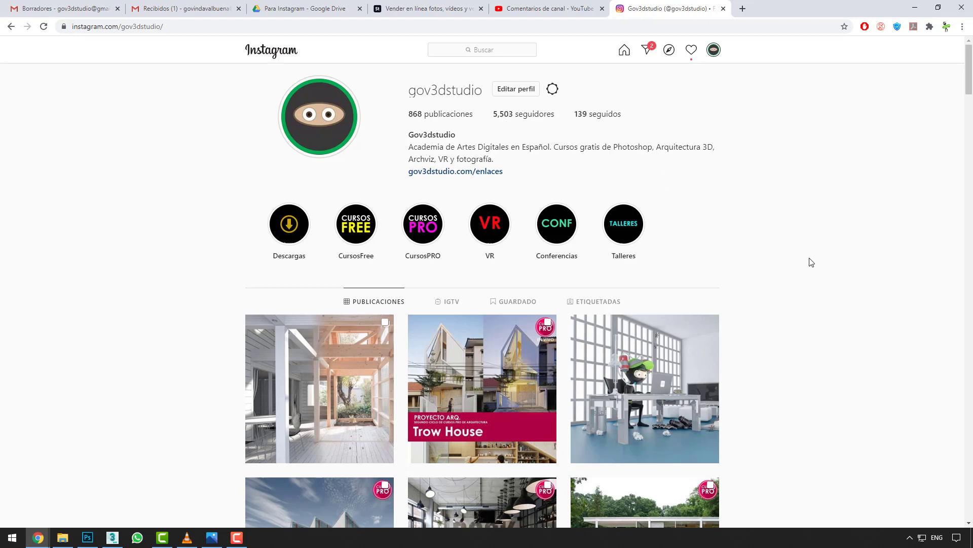
scroll(558, 203, down, 4)
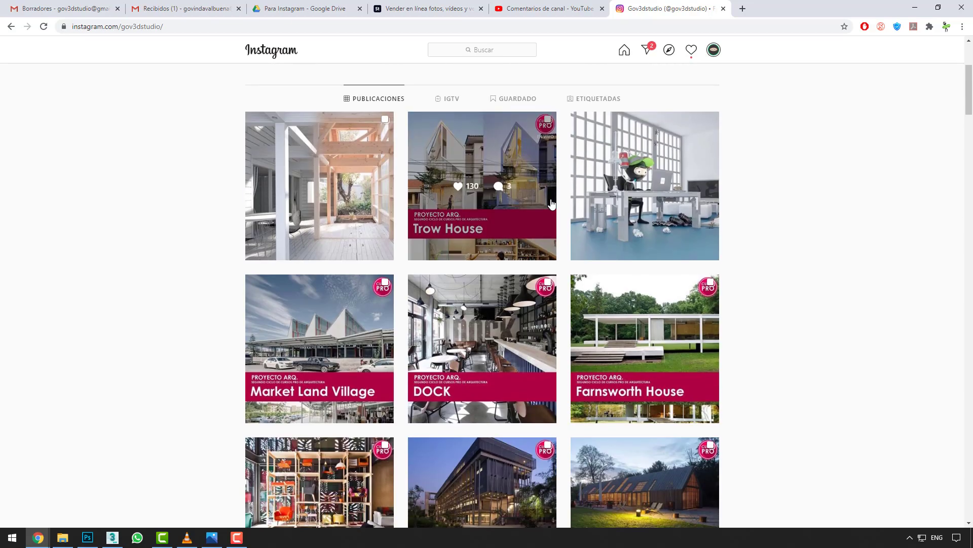
scroll(527, 237, down, 5)
scroll(527, 235, down, 5)
scroll(528, 235, down, 6)
scroll(527, 233, down, 2)
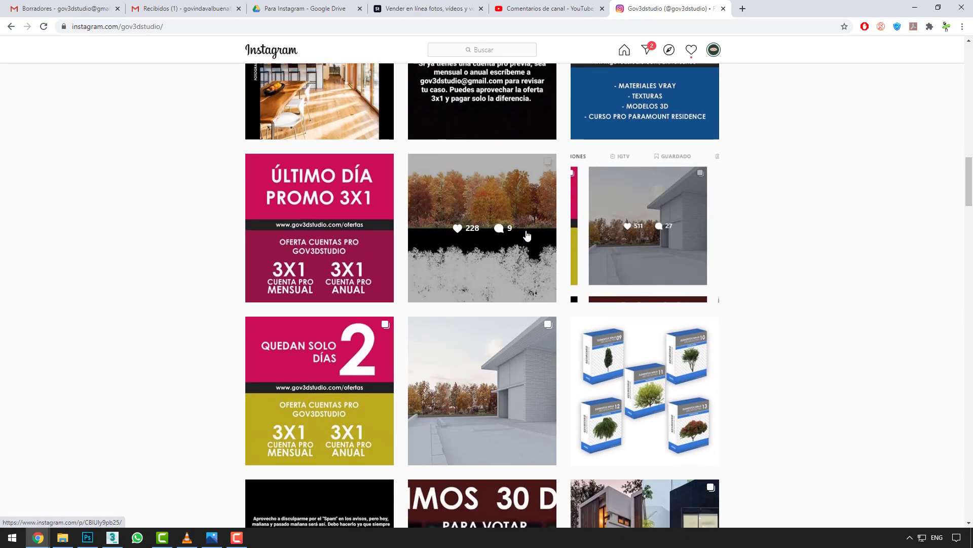
scroll(557, 264, down, 3)
scroll(590, 290, up, 4)
scroll(689, 280, up, 7)
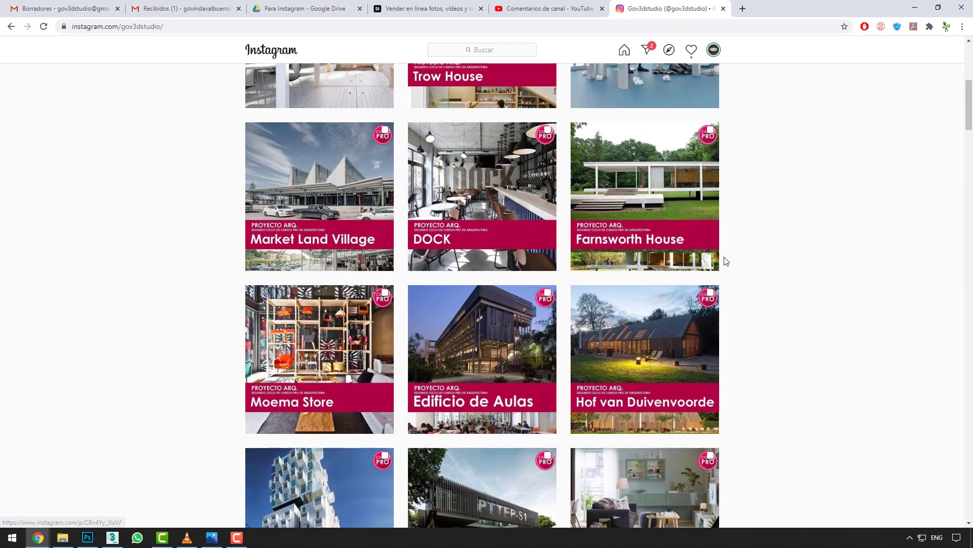
scroll(722, 272, up, 7)
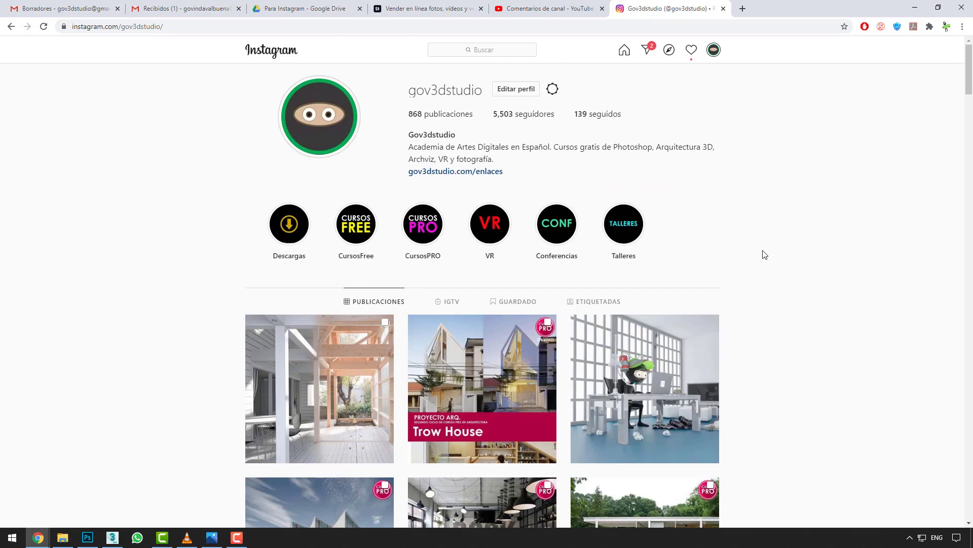